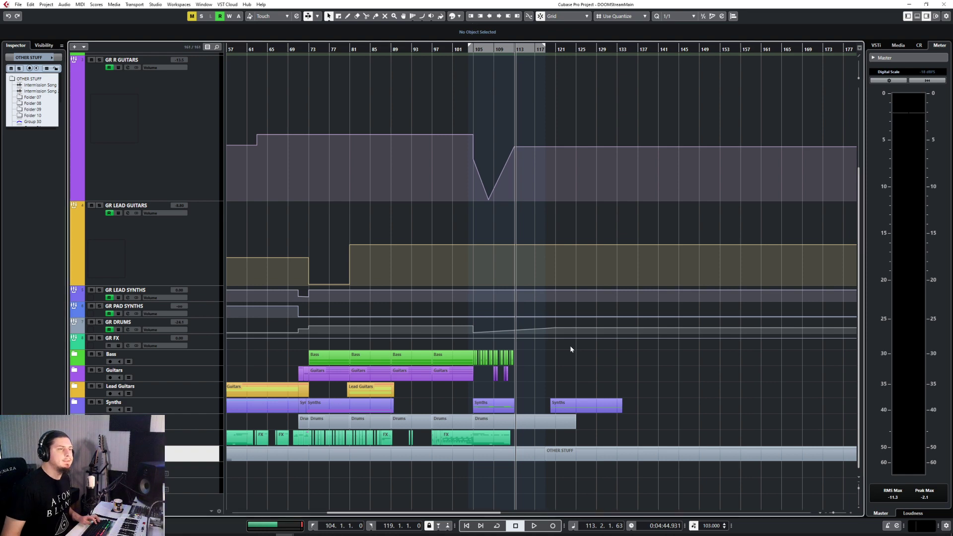
Expand the Guitars folder track and look over the rhythm guitar tracks around bars 27 to 42
{"action": "scroll", "coordinate": [571, 349], "scroll_direction": "left", "scroll_amount": 5}
{"action": "scroll", "coordinate": [383, 393], "scroll_direction": "up", "scroll_amount": 3}
{"action": "scroll", "coordinate": [385, 390], "scroll_direction": "down", "scroll_amount": 3}
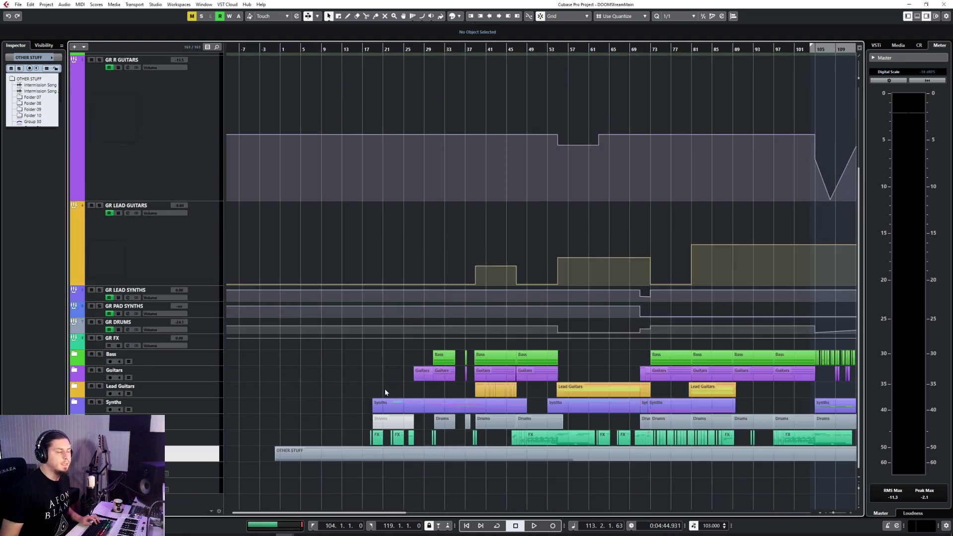
{"action": "scroll", "coordinate": [385, 390], "scroll_direction": "up", "scroll_amount": 3}
{"action": "left_click", "coordinate": [207, 370]}
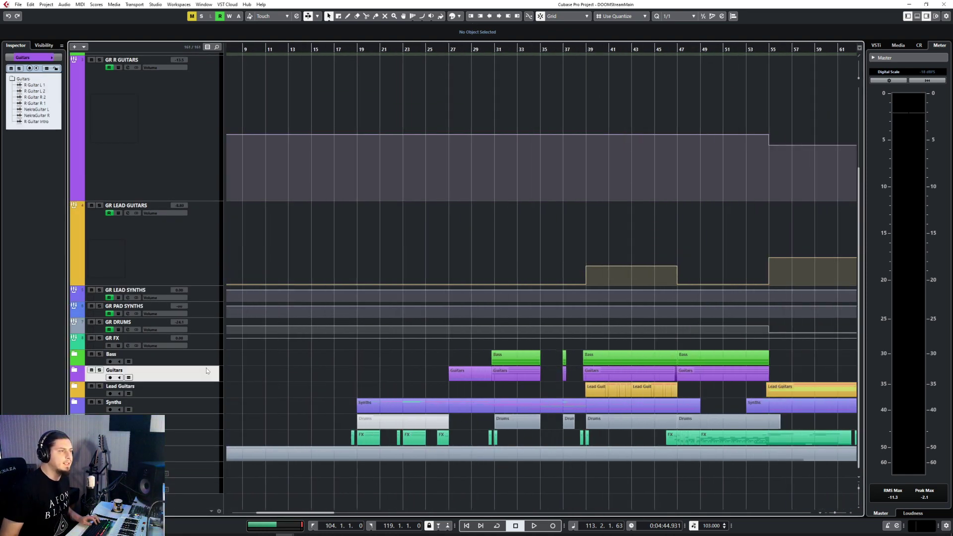
{"action": "left_click", "coordinate": [77, 372]}
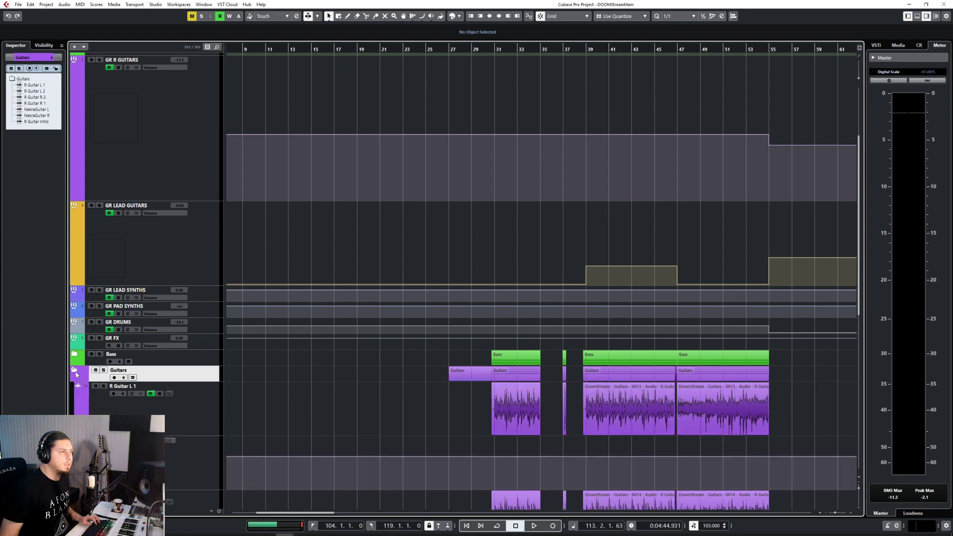
{"action": "scroll", "coordinate": [346, 378], "scroll_direction": "down", "scroll_amount": 5}
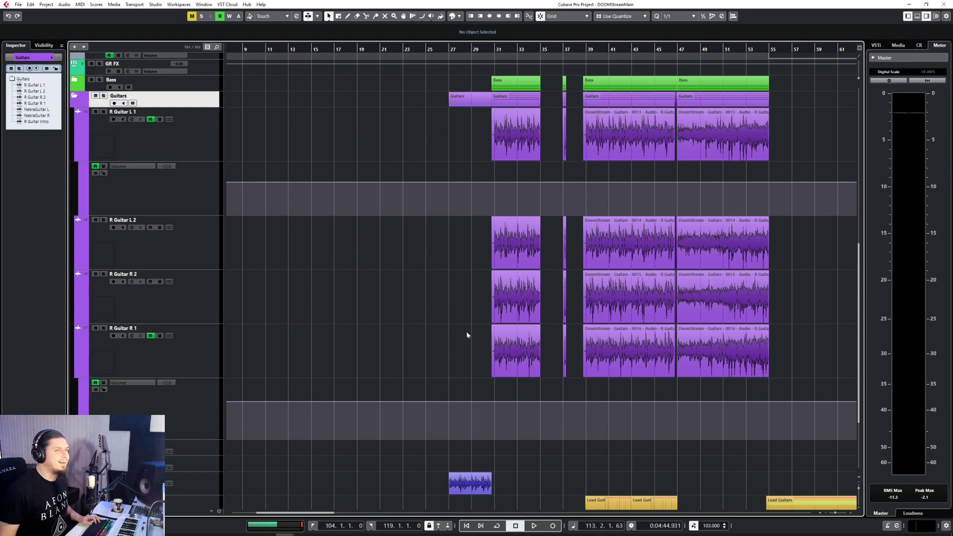
{"action": "scroll", "coordinate": [430, 322], "scroll_direction": "up", "scroll_amount": 3}
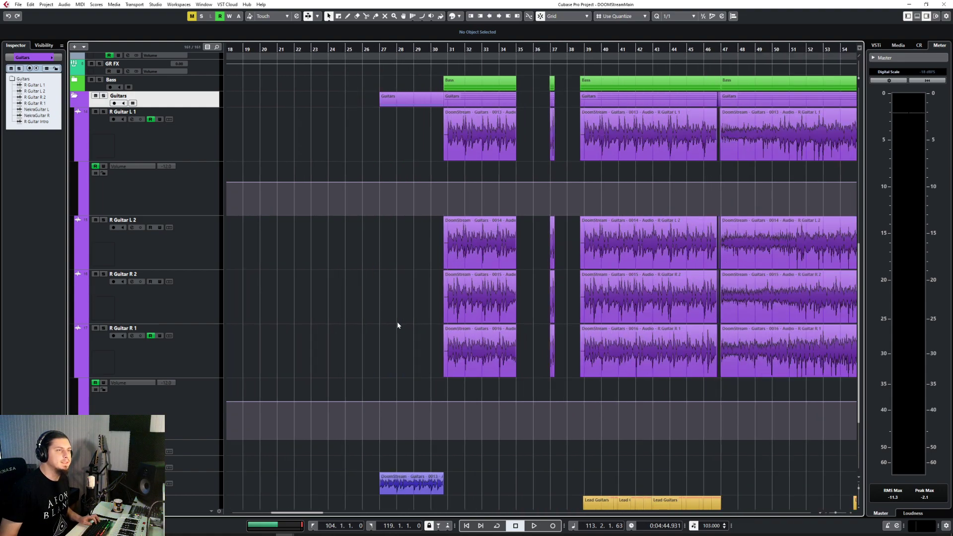
{"action": "scroll", "coordinate": [398, 325], "scroll_direction": "up", "scroll_amount": 2}
{"action": "scroll", "coordinate": [403, 325], "scroll_direction": "down", "scroll_amount": 3}
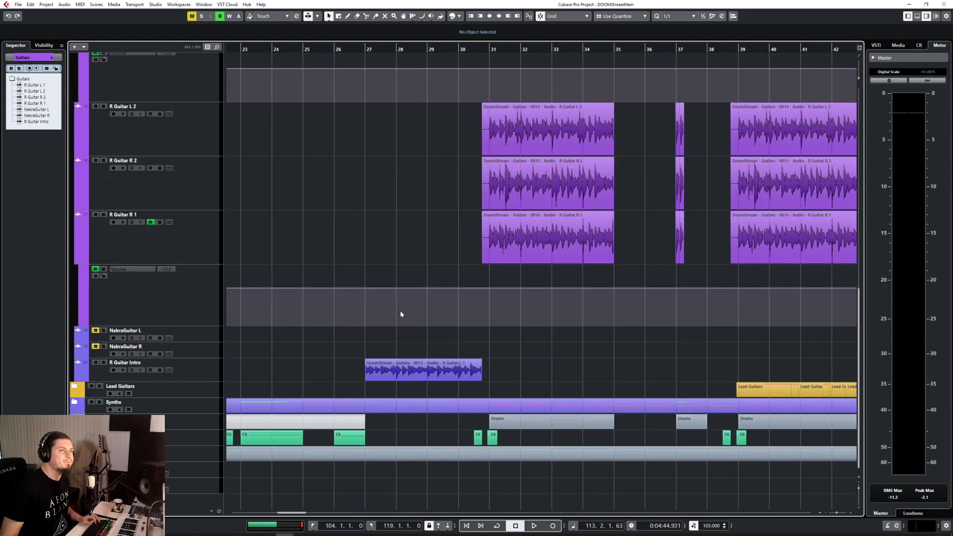
Audition the GR R GUITARS group in solo from about bar 31, and clear the solo
{"action": "scroll", "coordinate": [411, 310], "scroll_direction": "up", "scroll_amount": 8}
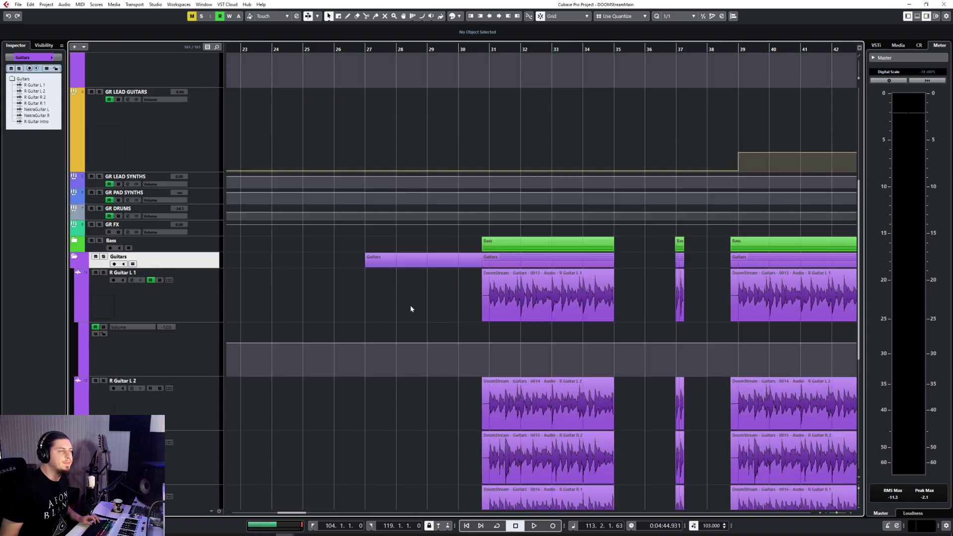
{"action": "scroll", "coordinate": [398, 293], "scroll_direction": "up", "scroll_amount": 5}
{"action": "left_click", "coordinate": [198, 241]}
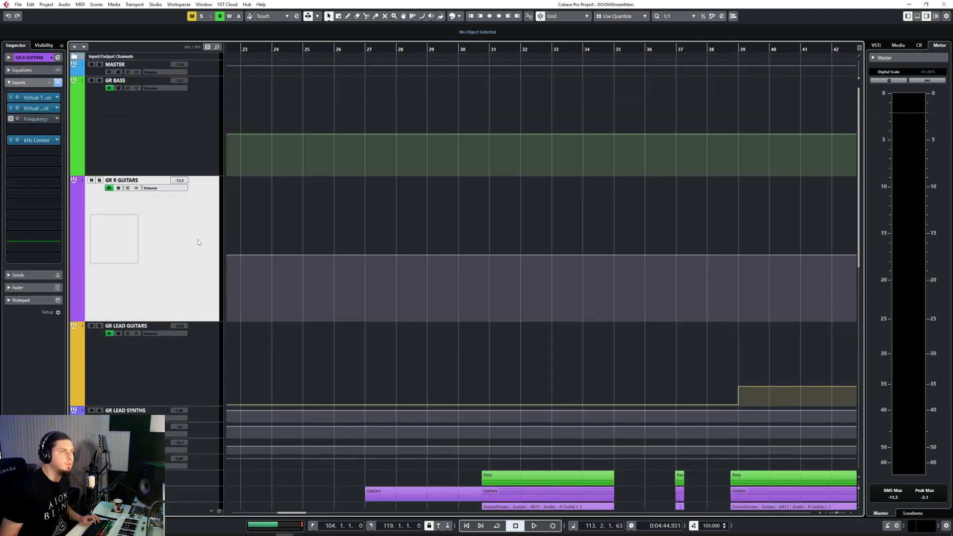
{"action": "scroll", "coordinate": [366, 208], "scroll_direction": "down", "scroll_amount": 6}
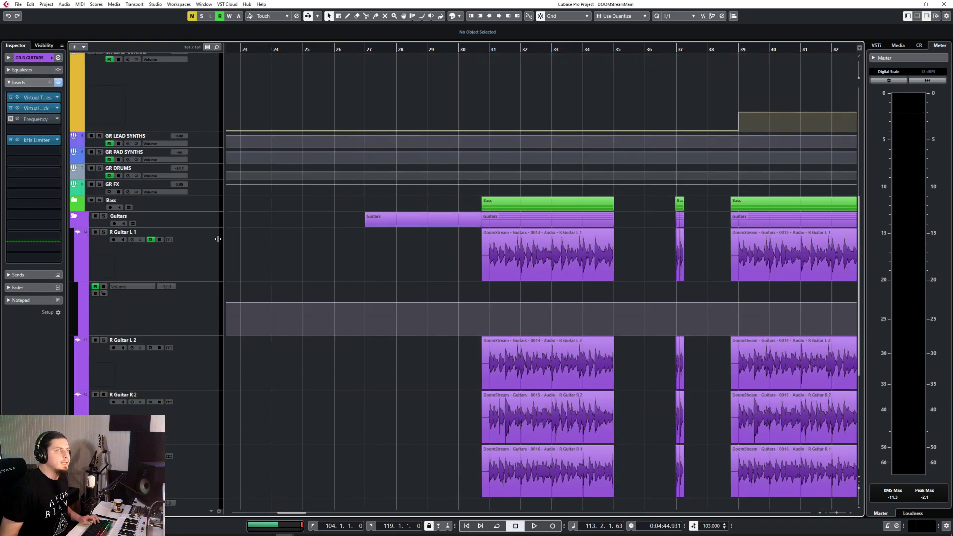
{"action": "scroll", "coordinate": [234, 231], "scroll_direction": "up", "scroll_amount": 4}
{"action": "key", "text": "s"}
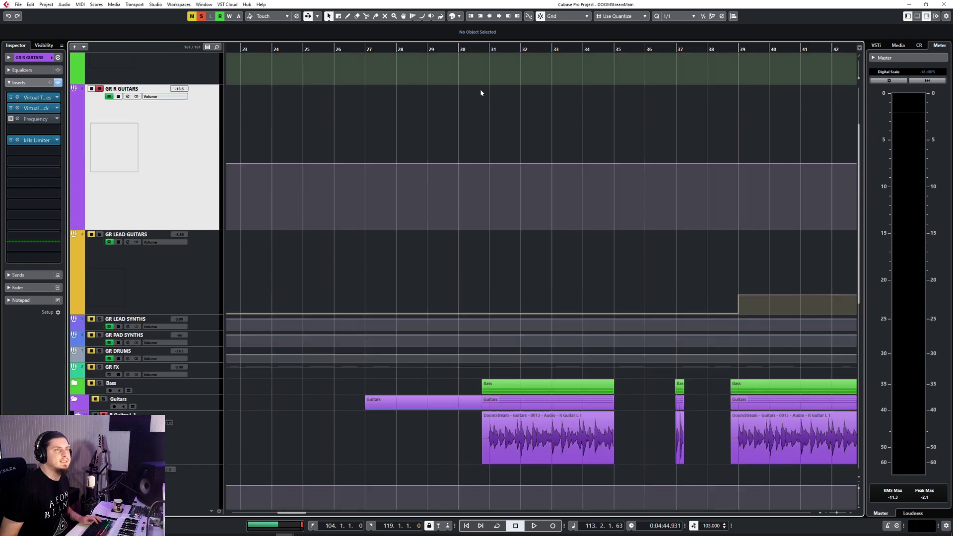
{"action": "left_click", "coordinate": [479, 47]}
{"action": "key", "text": "space"}
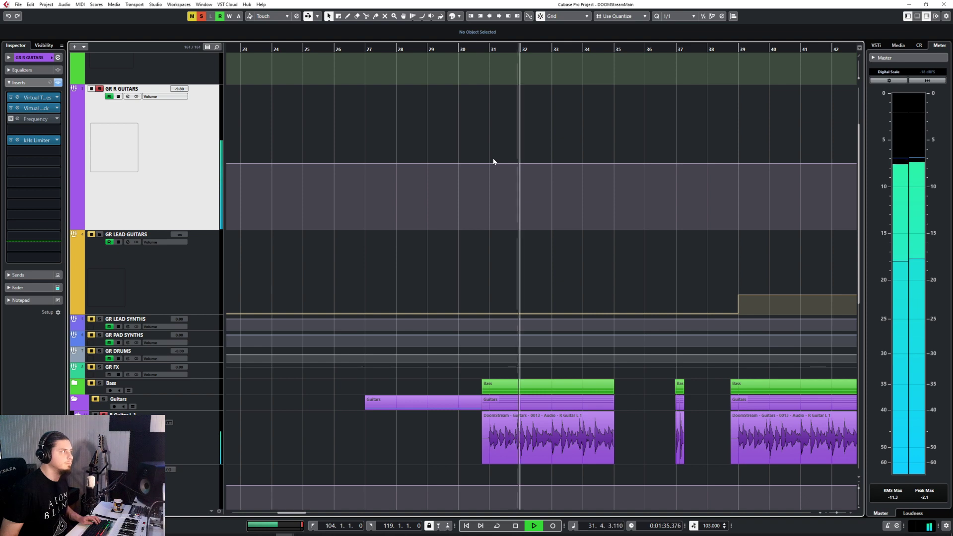
{"action": "key", "text": "space"}
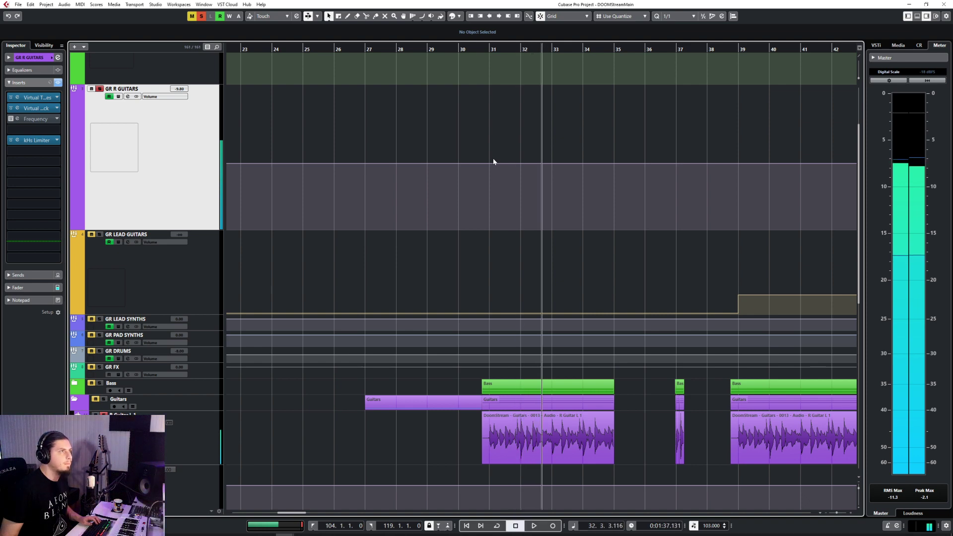
{"action": "key", "text": "s"}
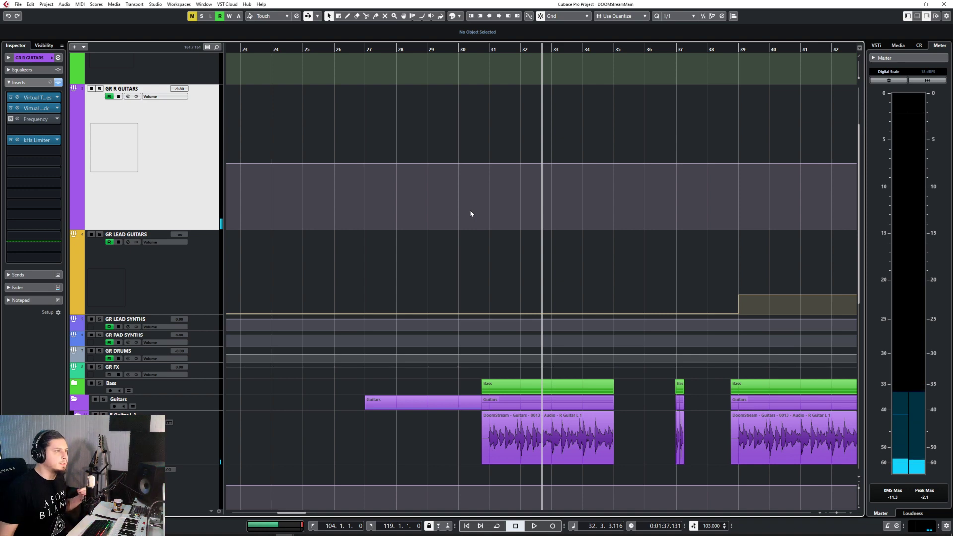
Audition R Guitar L 1 and R Guitar R 1 soloed together from bar 31, and clear their solos
{"action": "scroll", "coordinate": [426, 231], "scroll_direction": "down", "scroll_amount": 5}
{"action": "left_click", "coordinate": [208, 168]}
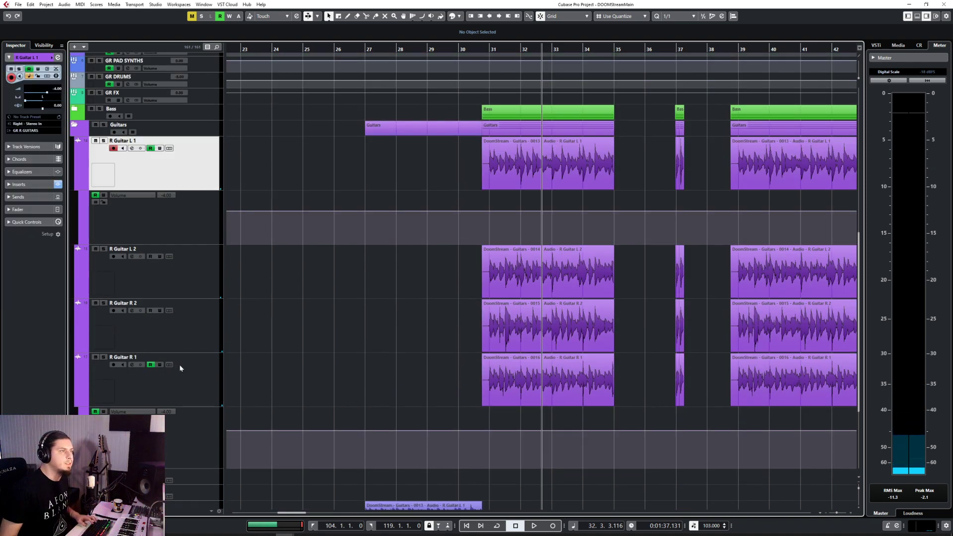
{"action": "left_click", "coordinate": [196, 379], "text": "ctrl"}
{"action": "key", "text": "s"}
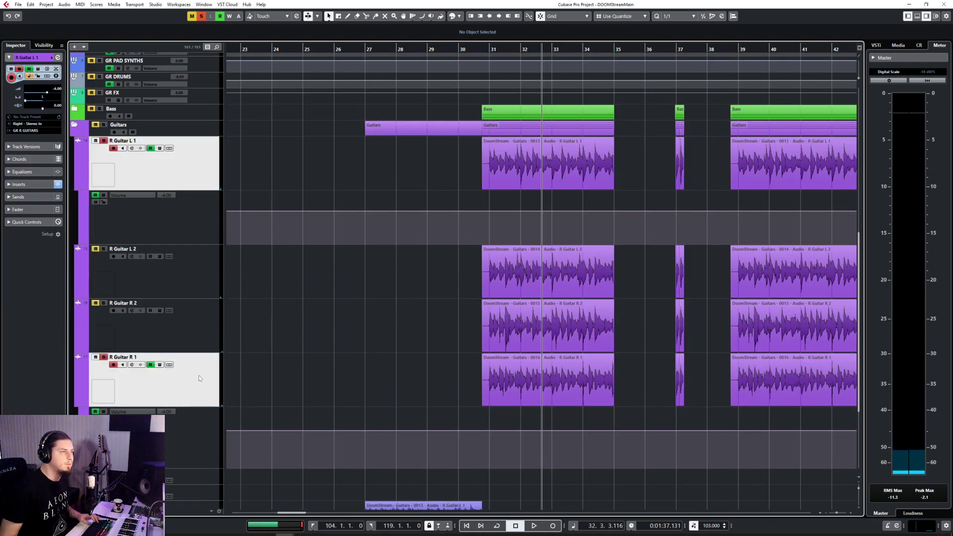
{"action": "left_click", "coordinate": [490, 50]}
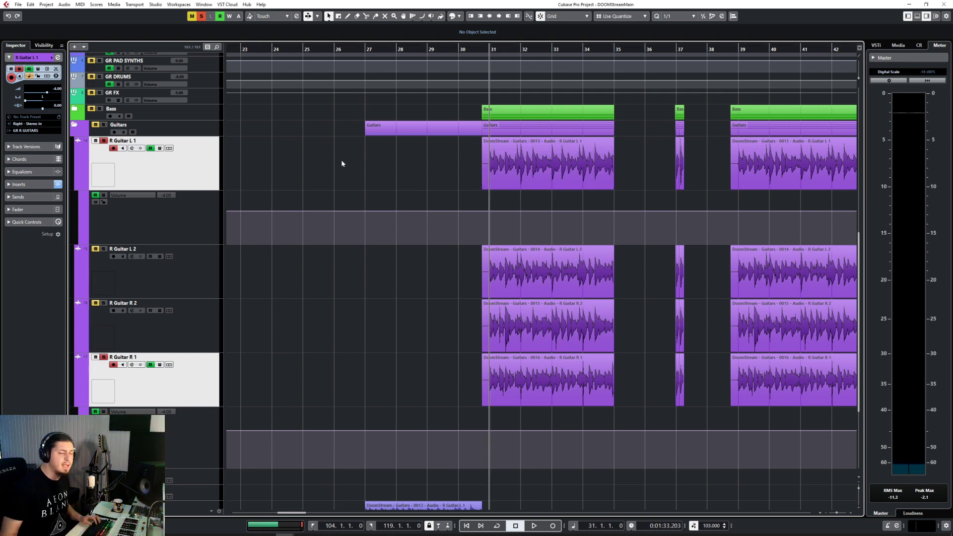
{"action": "key", "text": "space"}
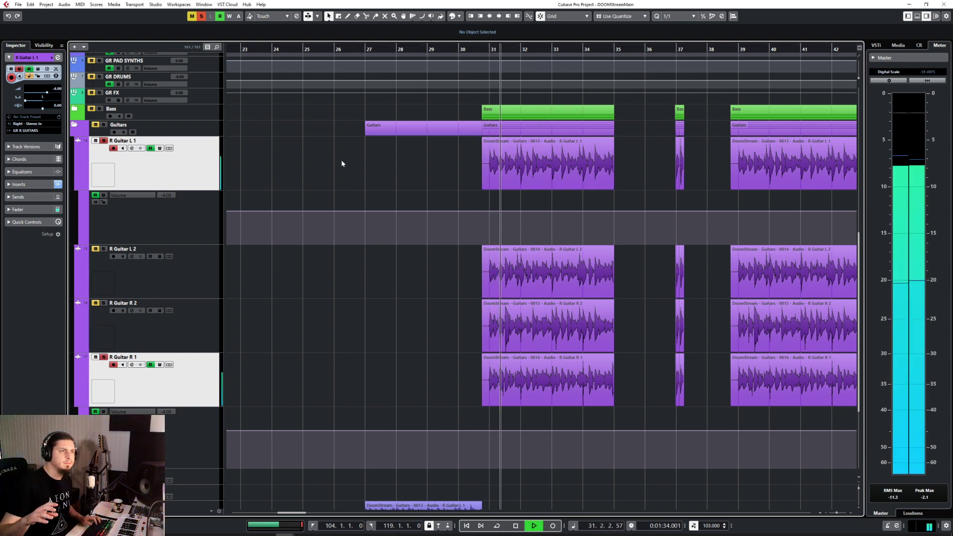
{"action": "key", "text": "space"}
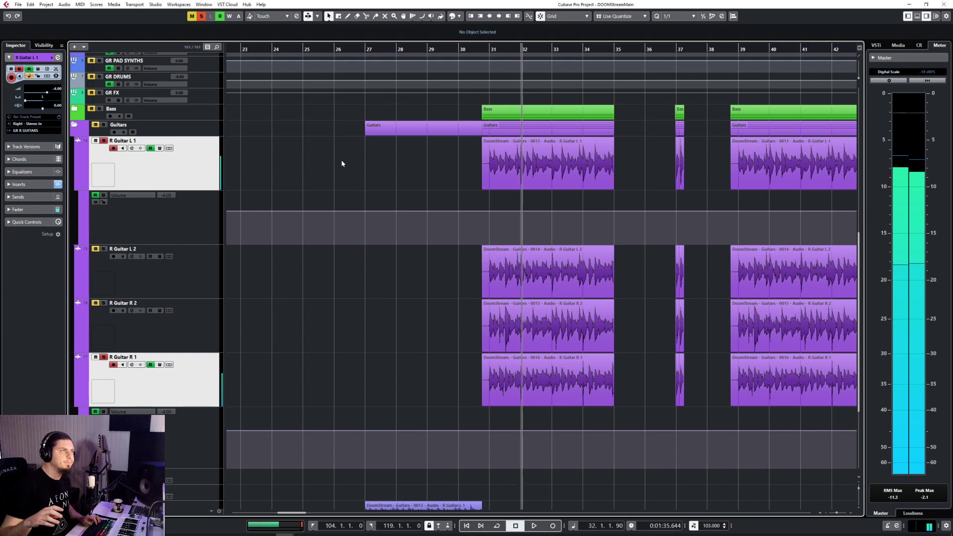
{"action": "key", "text": "alt+s"}
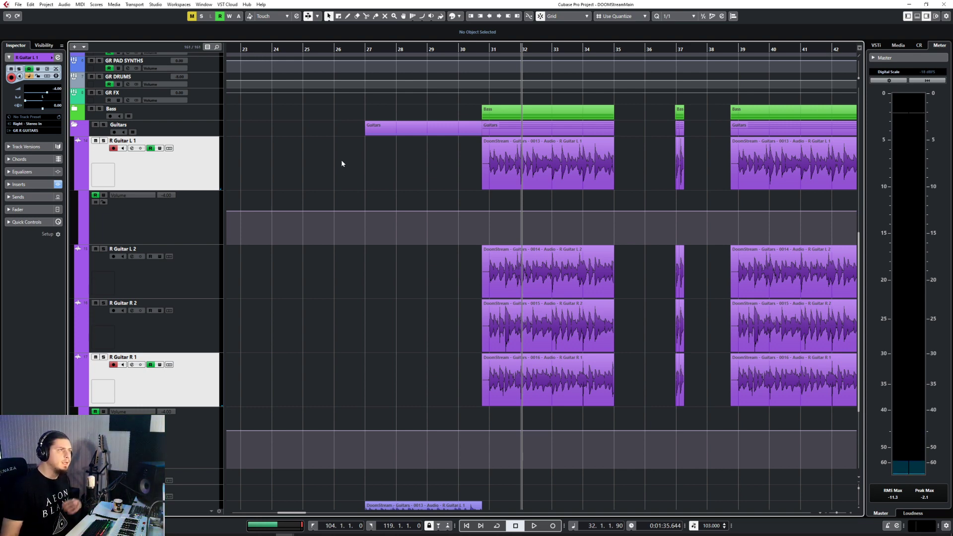
Open the Frequency EQ insert of the GR R GUITARS group and place its window over the arrangement
{"action": "scroll", "coordinate": [342, 163], "scroll_direction": "up", "scroll_amount": 6}
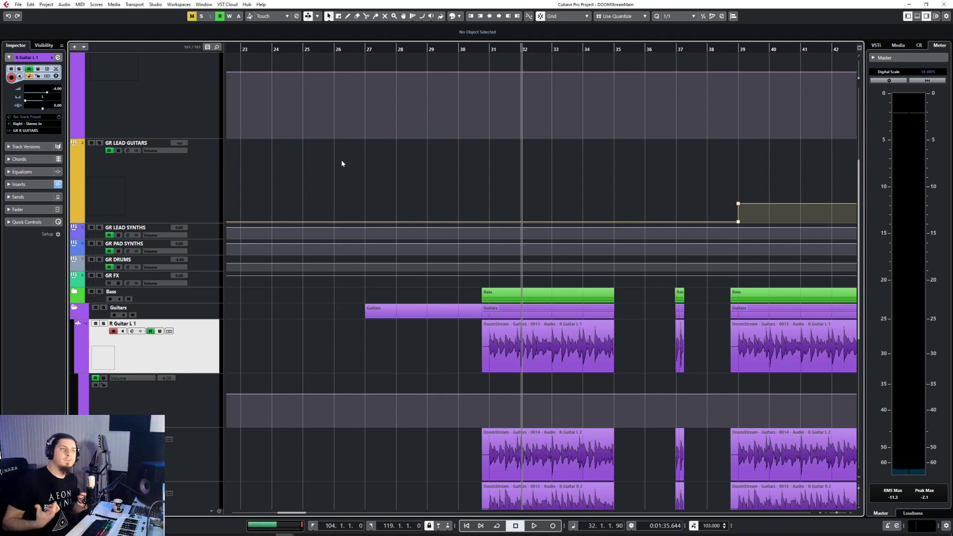
{"action": "scroll", "coordinate": [347, 164], "scroll_direction": "up", "scroll_amount": 6}
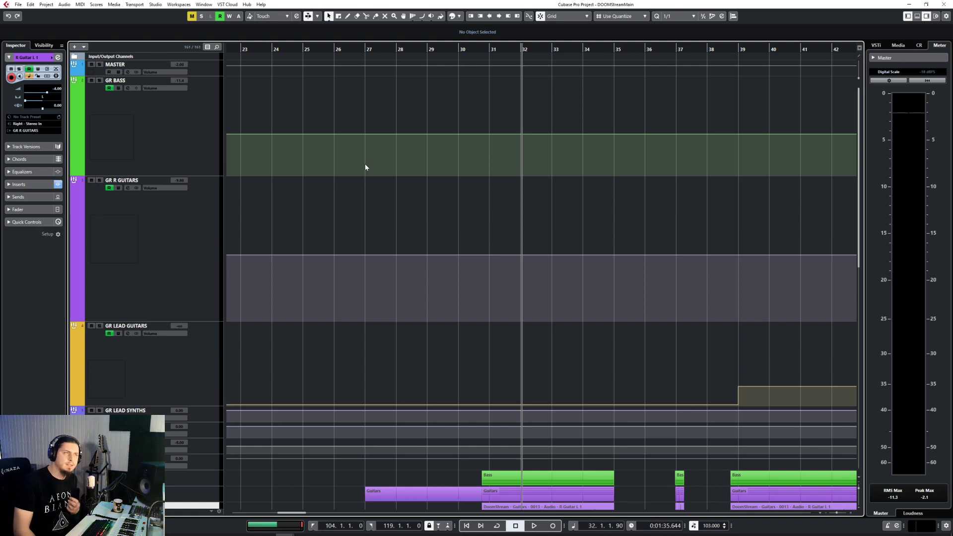
{"action": "left_click", "coordinate": [180, 220]}
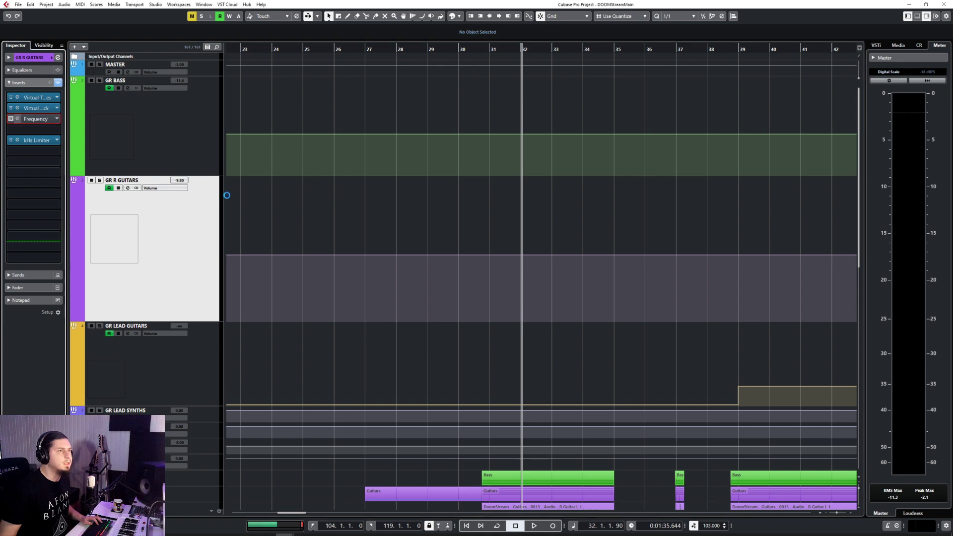
{"action": "left_click_drag", "start_coordinate": [588, 212], "coordinate": [396, 144]}
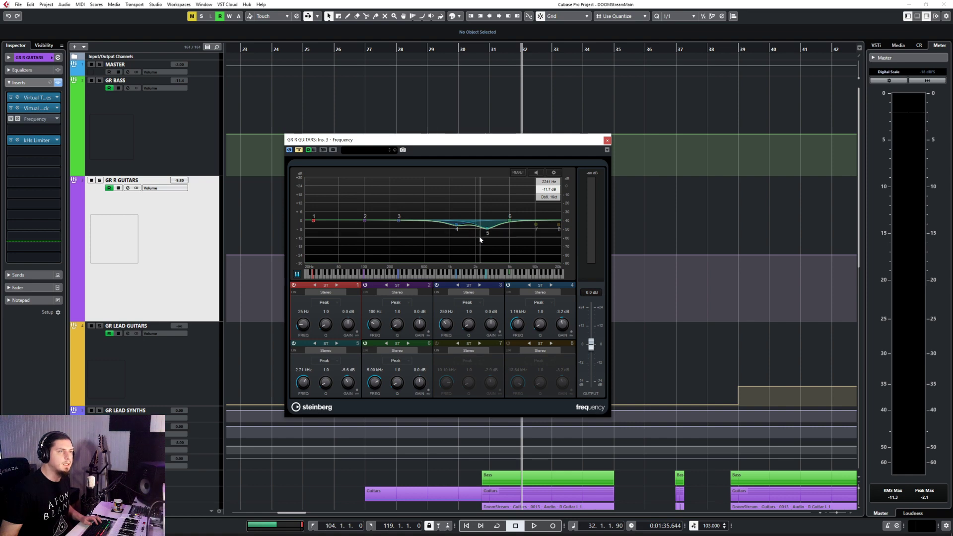
Deactivate bands 1, 2, 3 and 5 of the Frequency EQ and take the insert out of bypass
{"action": "left_click", "coordinate": [293, 286]}
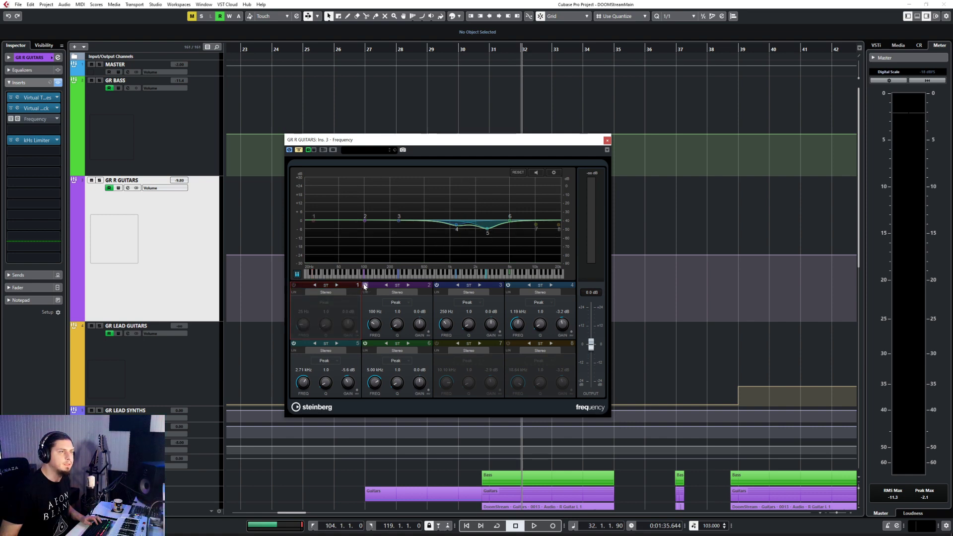
{"action": "left_click", "coordinate": [365, 285]}
{"action": "left_click", "coordinate": [437, 286]}
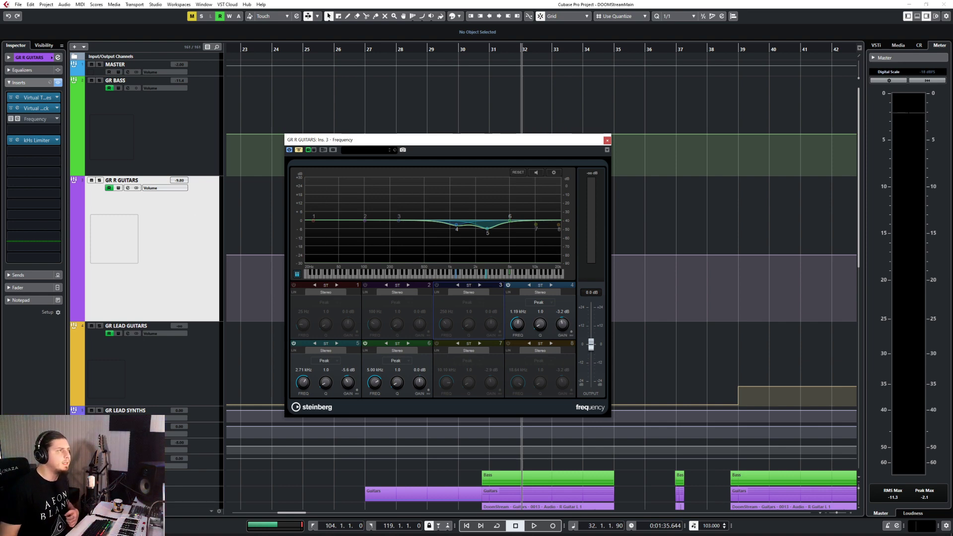
{"action": "left_click", "coordinate": [10, 118]}
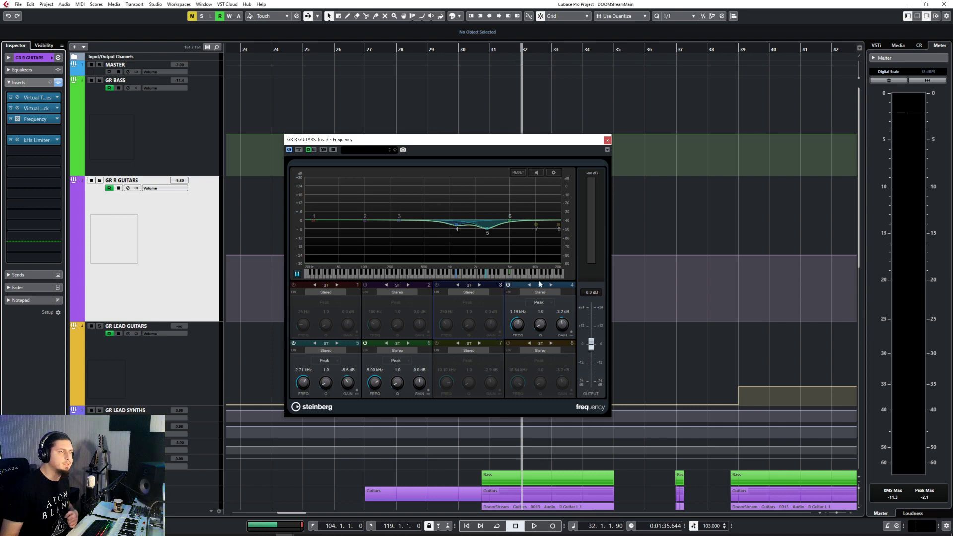
{"action": "left_click", "coordinate": [293, 344]}
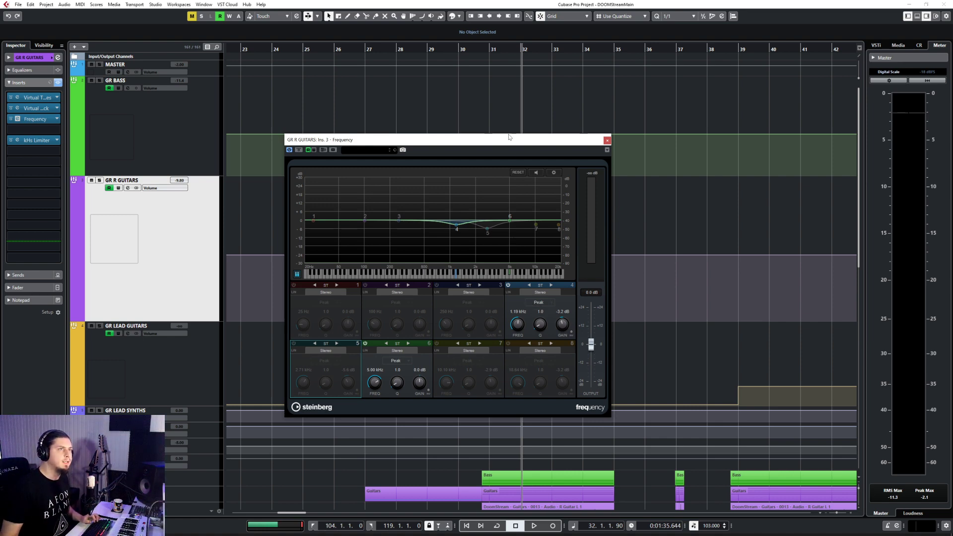
Solo the GR R GUITARS group and set up a playback cycle from bar 31 to bar 35
{"action": "left_click", "coordinate": [100, 181]}
{"action": "scroll", "coordinate": [448, 78], "scroll_direction": "down", "scroll_amount": 5}
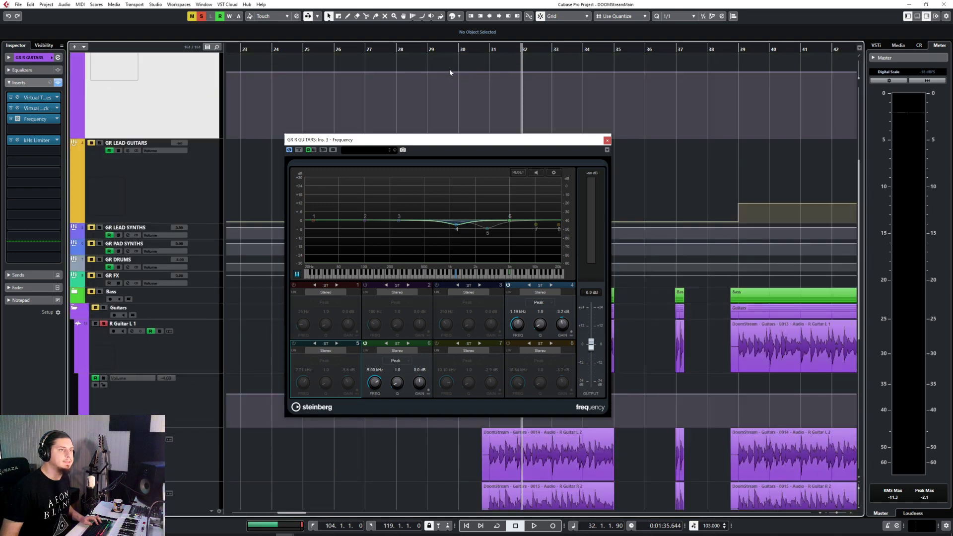
{"action": "left_click", "coordinate": [486, 50]}
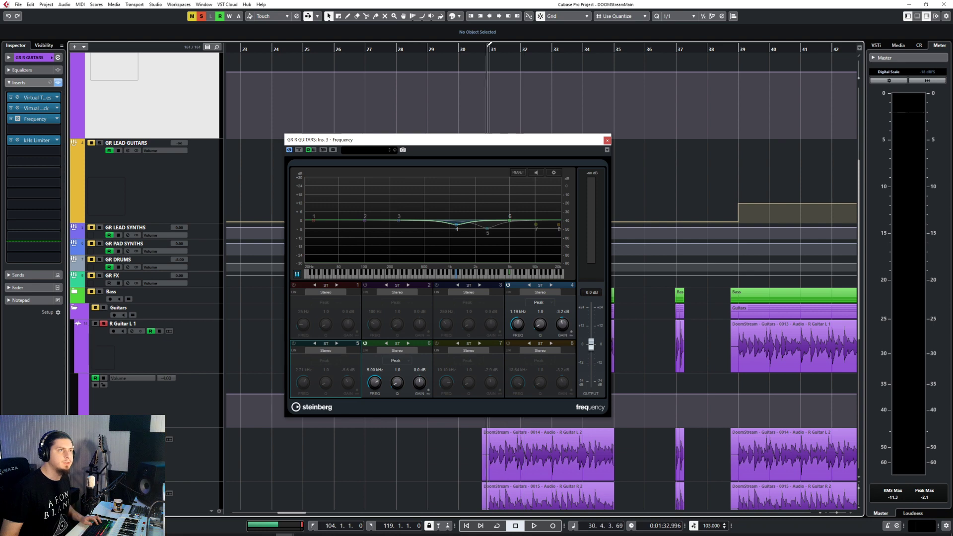
{"action": "left_click_drag", "start_coordinate": [508, 46], "coordinate": [616, 46]}
{"action": "left_click", "coordinate": [497, 526]}
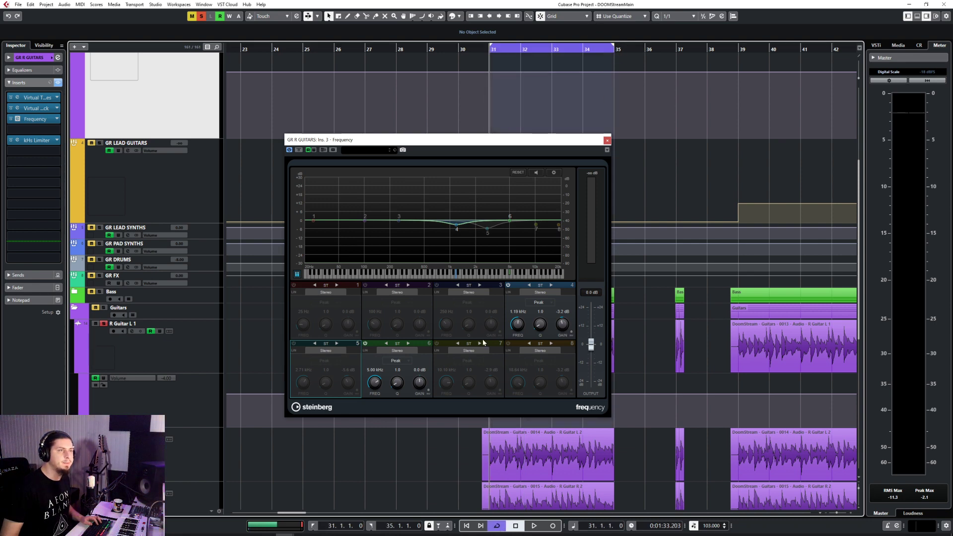
Deactivate EQ bands 4 and 6, and reactivate band 4 during looped playback to compare the guitar sound
{"action": "left_click", "coordinate": [508, 286]}
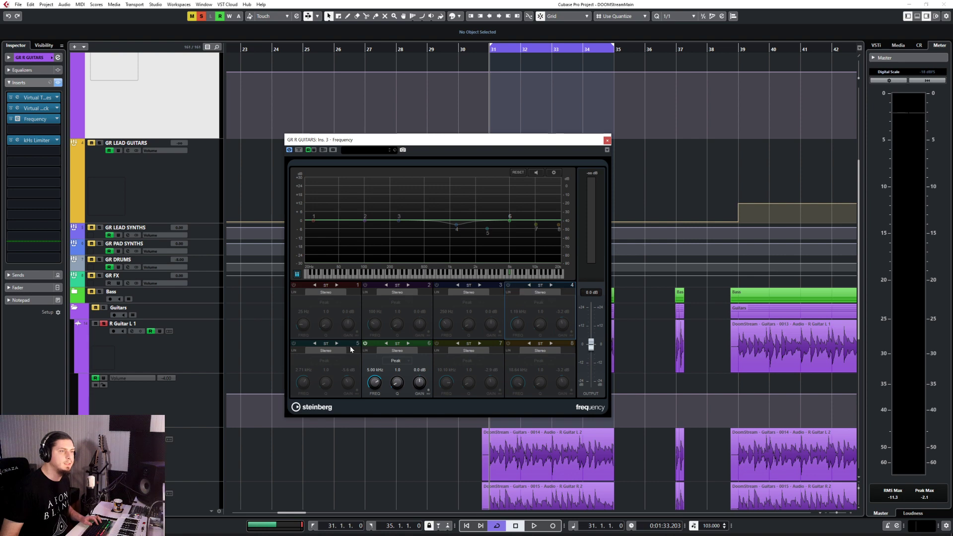
{"action": "left_click", "coordinate": [366, 344]}
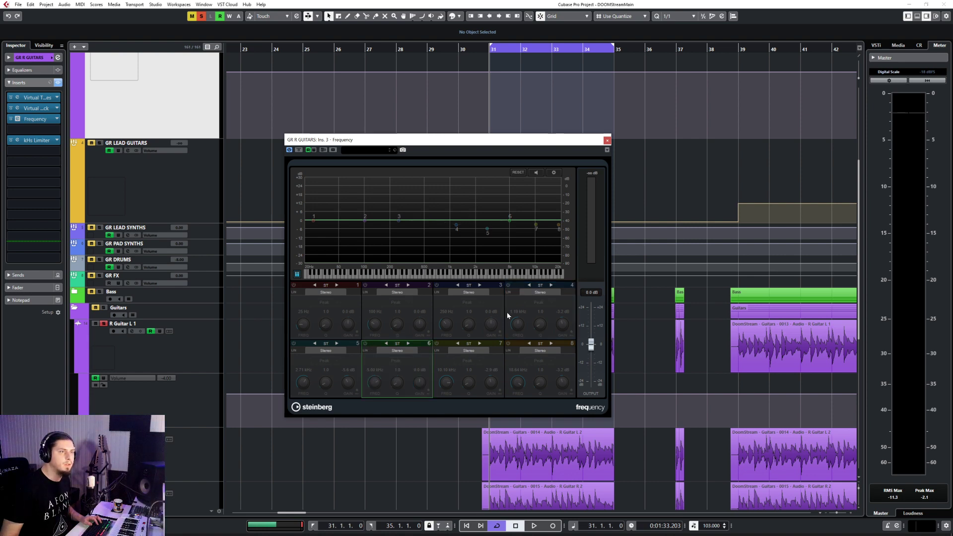
{"action": "key", "text": "space"}
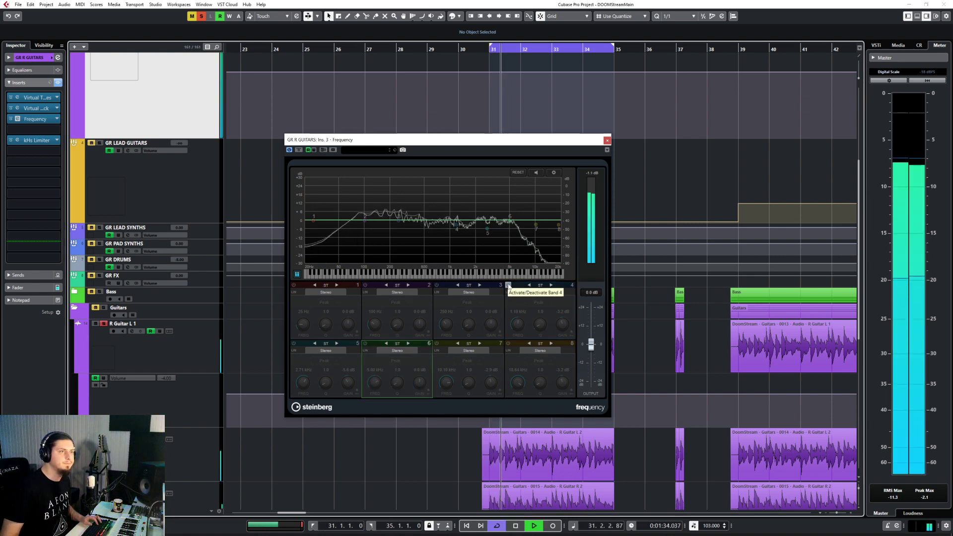
{"action": "left_click", "coordinate": [509, 286]}
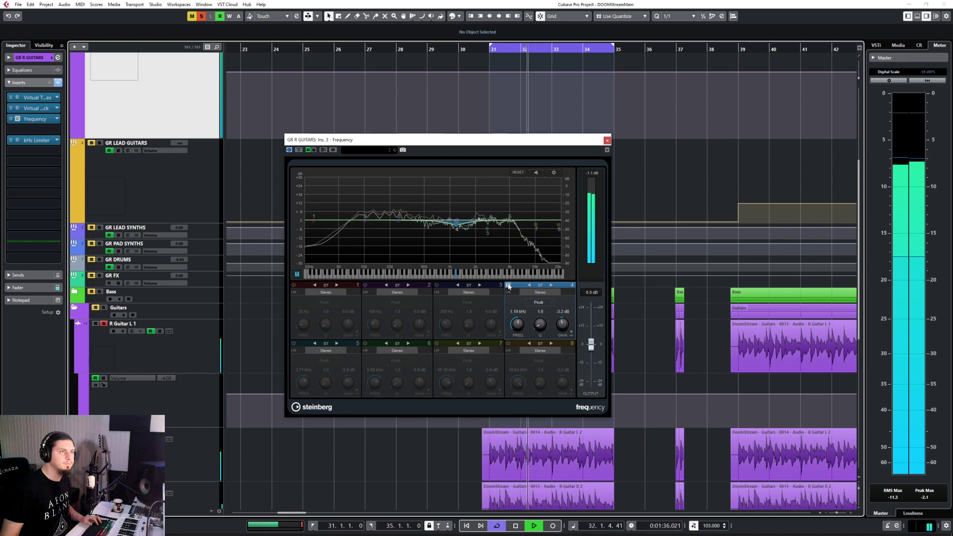
{"action": "key", "text": "space"}
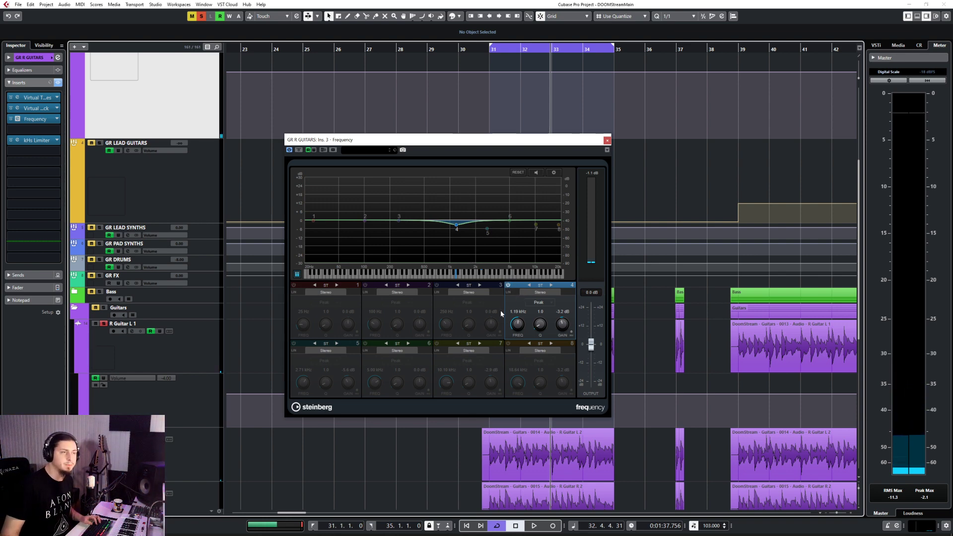
Switch band 5 of the Frequency EQ off and back on during looped playback from bar 31 to compare its cut
{"action": "left_click", "coordinate": [294, 343]}
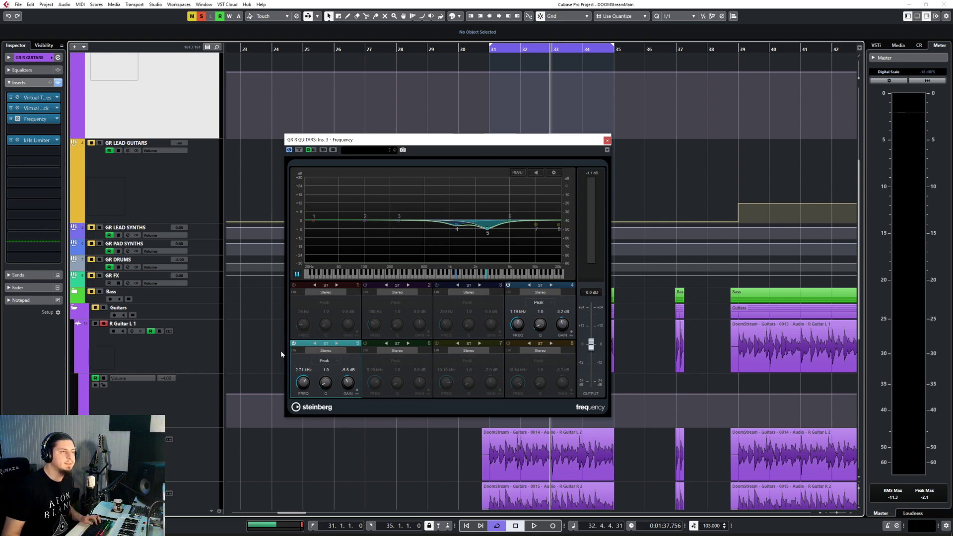
{"action": "left_click", "coordinate": [293, 344]}
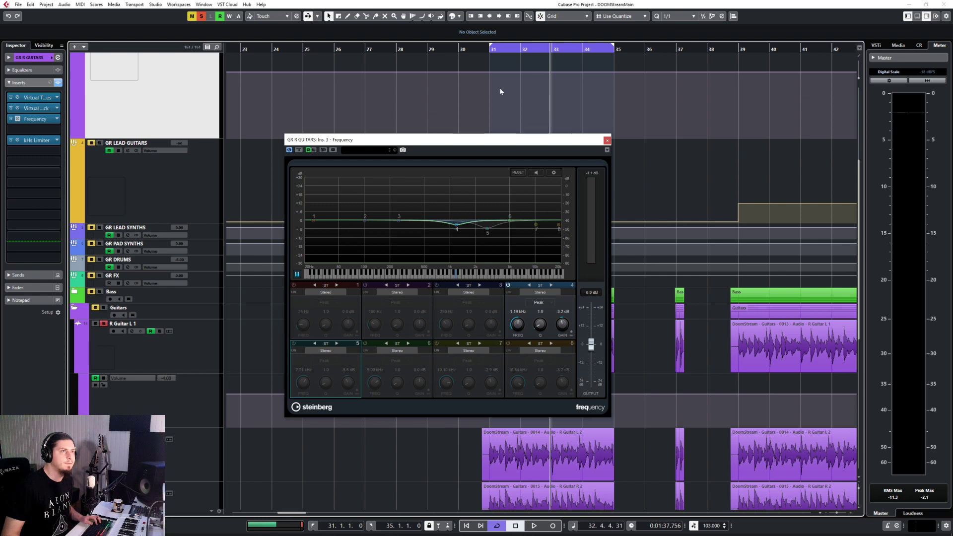
{"action": "left_click", "coordinate": [486, 49]}
{"action": "key", "text": "space"}
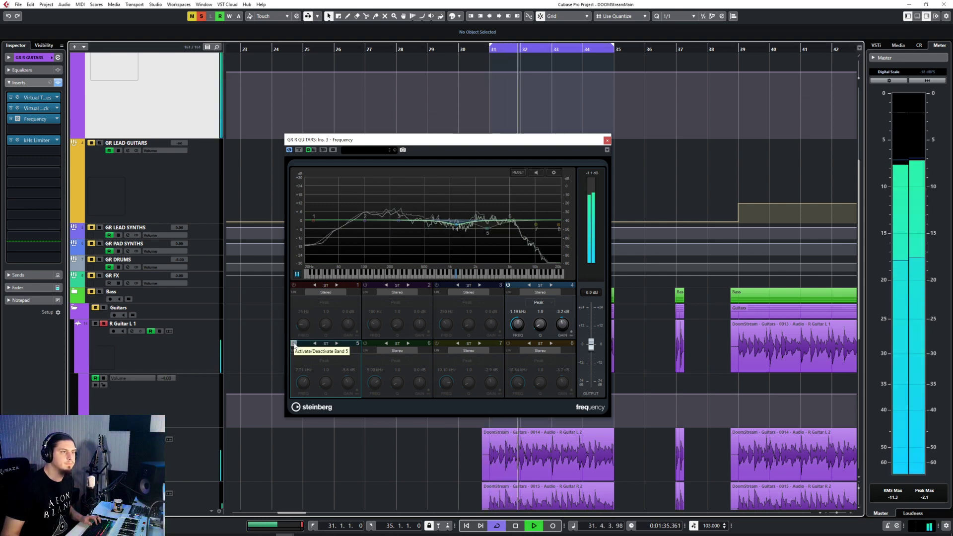
{"action": "left_click", "coordinate": [293, 344]}
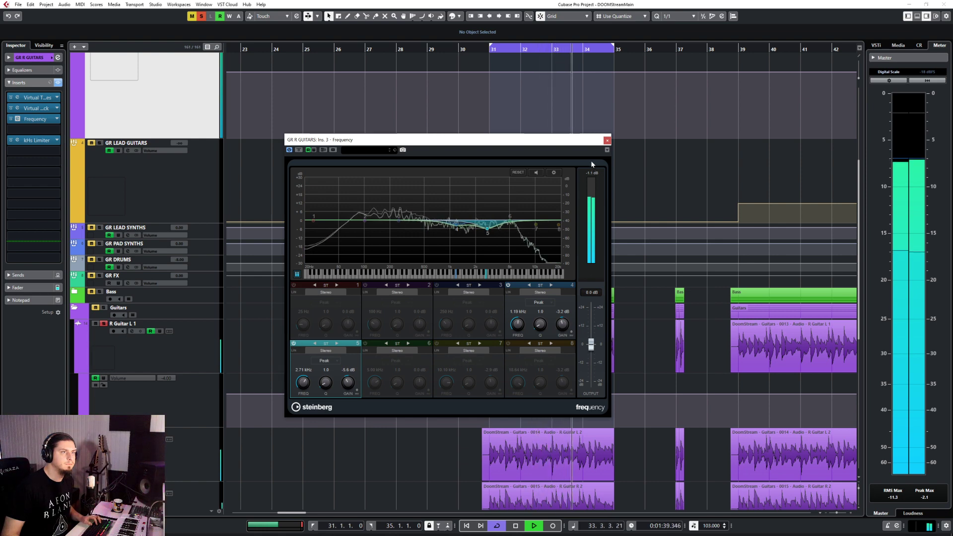
{"action": "key", "text": "space"}
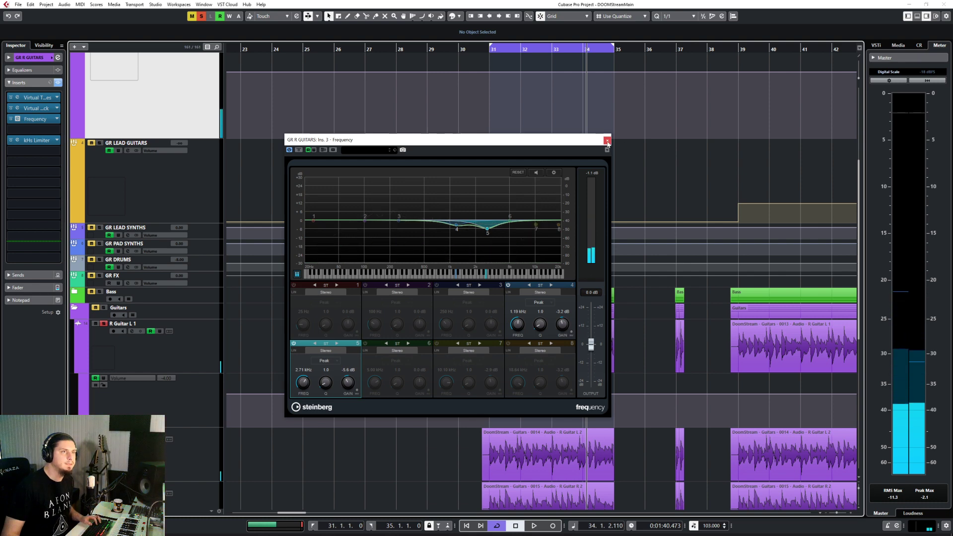
Close the EQ, then inspect the Virtual Tape Machines insert of the GR R GUITARS group and its calibration settings, and close it
{"action": "key", "text": "ctrl+w"}
{"action": "scroll", "coordinate": [422, 164], "scroll_direction": "up", "scroll_amount": 5}
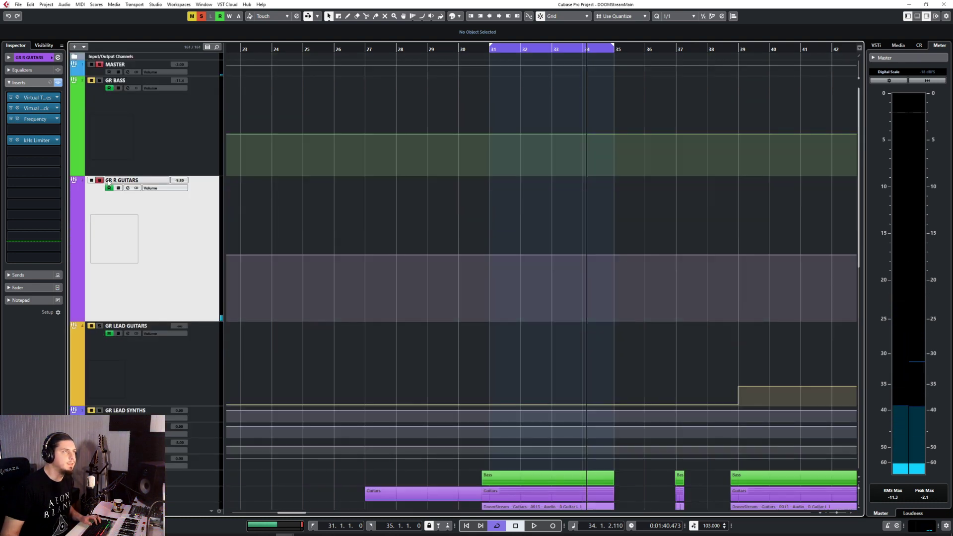
{"action": "left_click", "coordinate": [18, 97]}
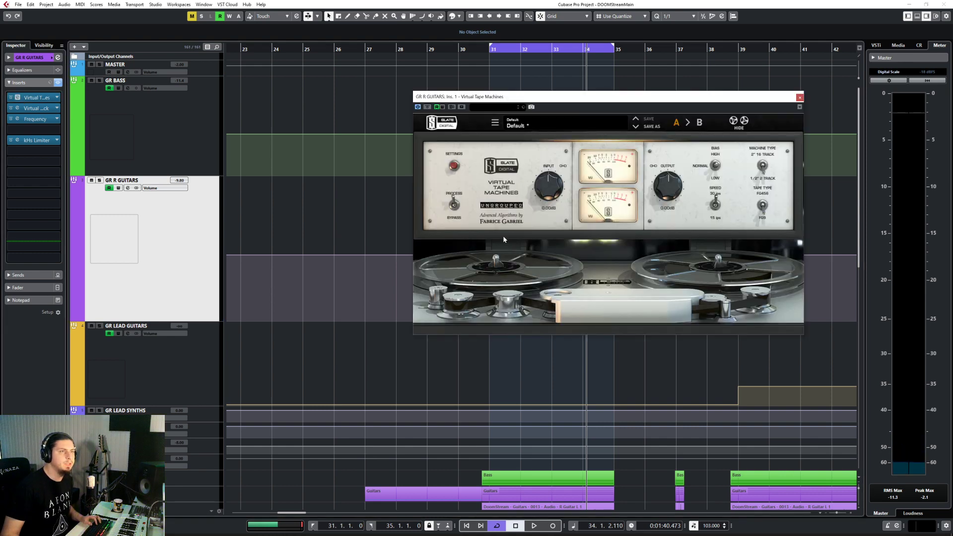
{"action": "left_click", "coordinate": [453, 167]}
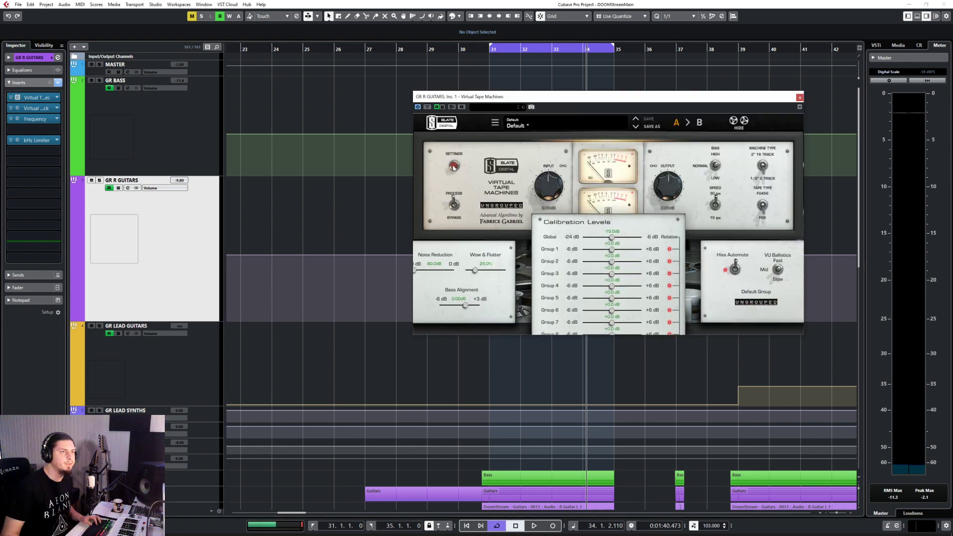
{"action": "left_click", "coordinate": [454, 167]}
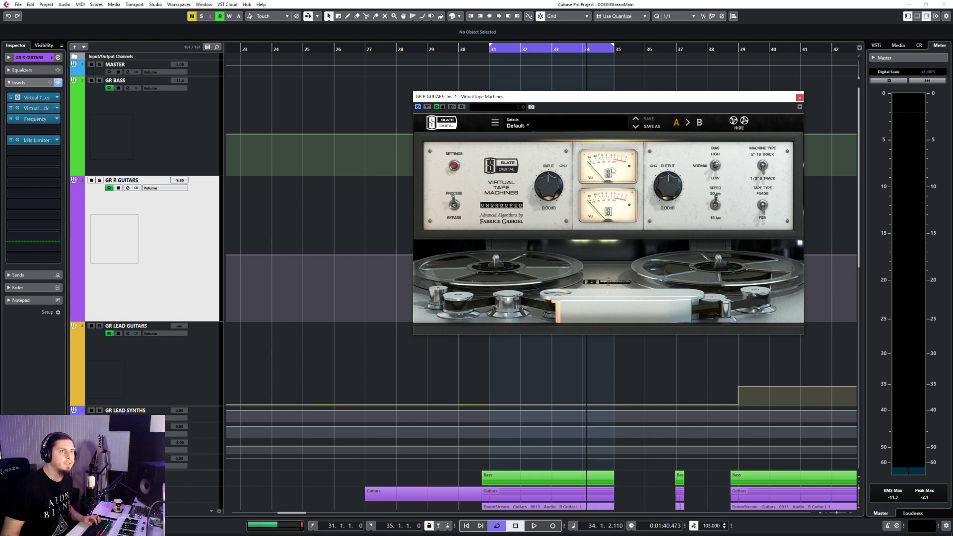
{"action": "key", "text": "s"}
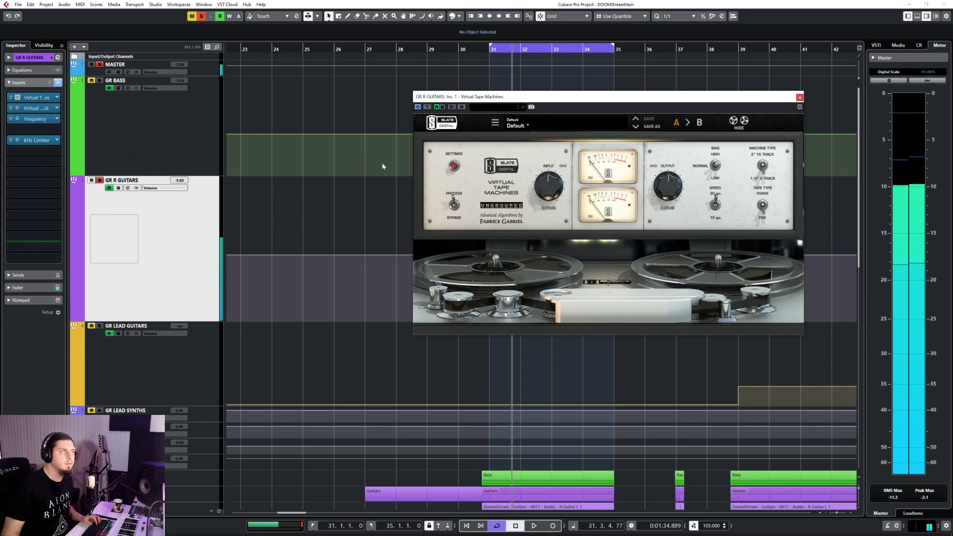
{"action": "left_click", "coordinate": [800, 97]}
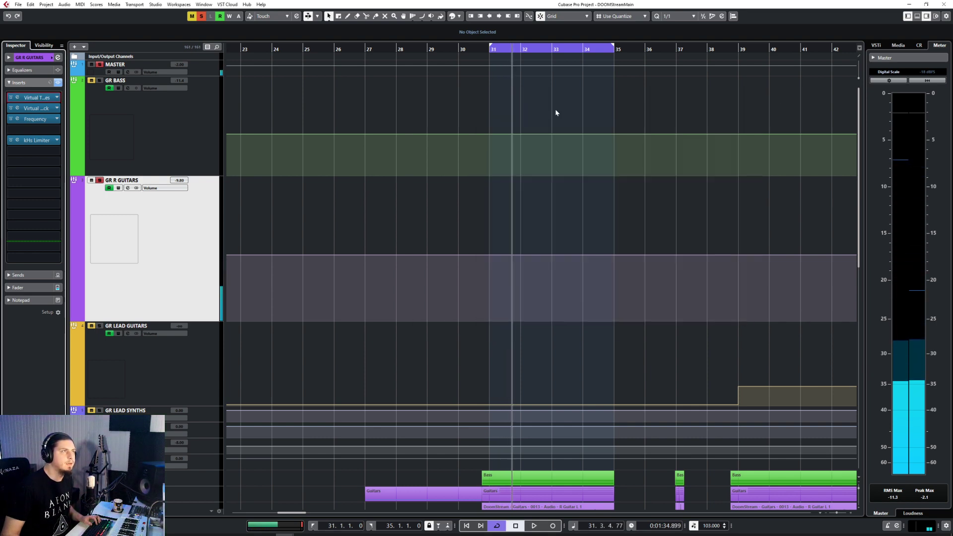
Unsolo the GR R GUITARS group and compare the full mix from bar 31 with its Frequency insert bypassed and active
{"action": "left_click", "coordinate": [99, 180]}
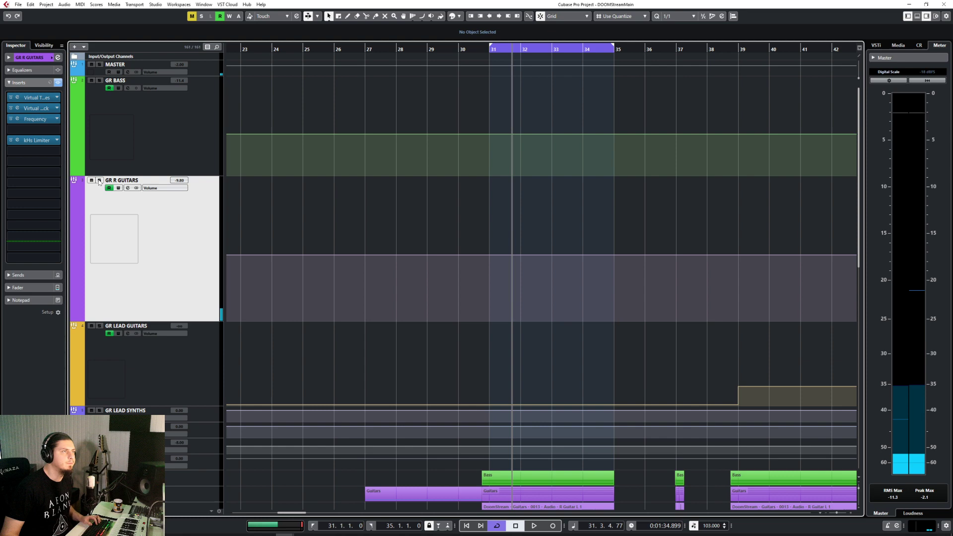
{"action": "left_click", "coordinate": [457, 41]}
{"action": "scroll", "coordinate": [507, 231], "scroll_direction": "down", "scroll_amount": 4}
{"action": "scroll", "coordinate": [495, 208], "scroll_direction": "up", "scroll_amount": 2}
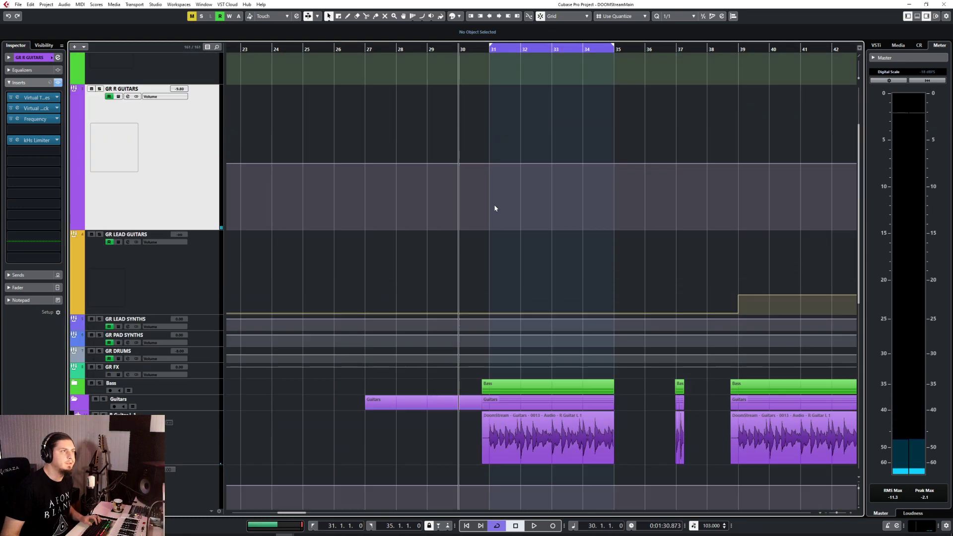
{"action": "left_click", "coordinate": [490, 49]}
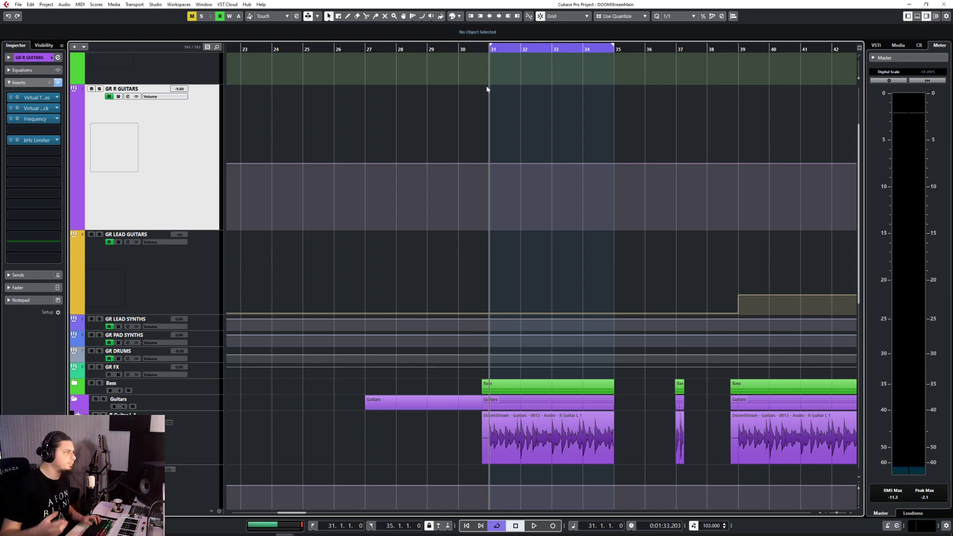
{"action": "key", "text": "space"}
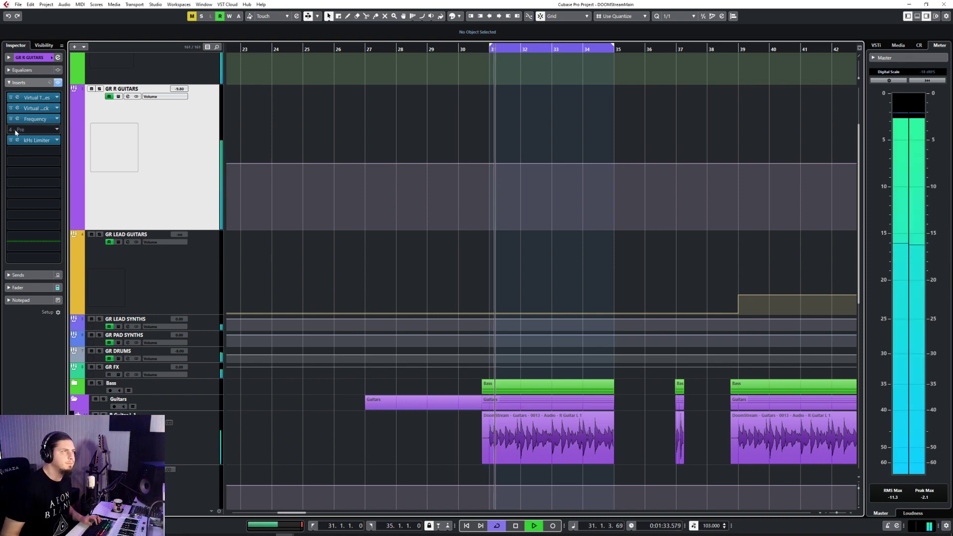
{"action": "left_click", "coordinate": [11, 120]}
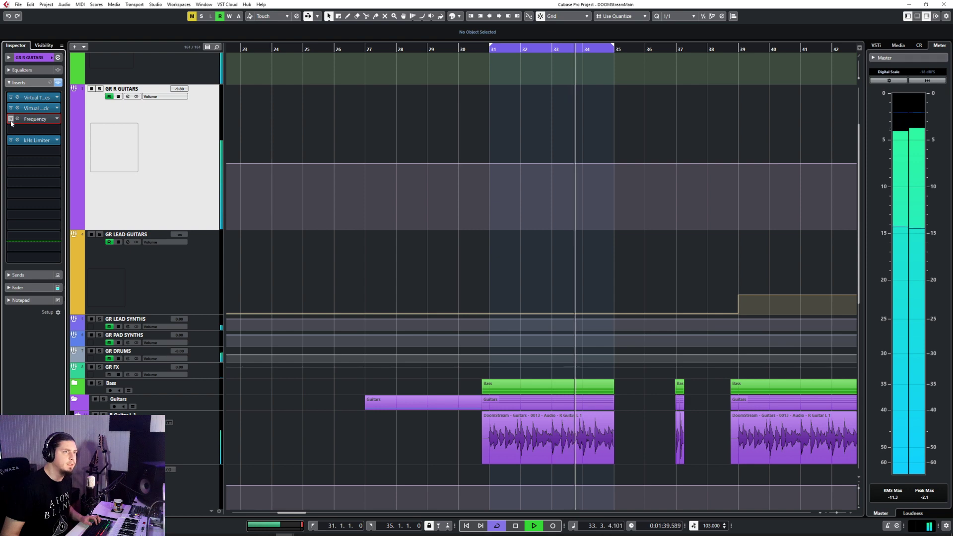
{"action": "left_click", "coordinate": [10, 120]}
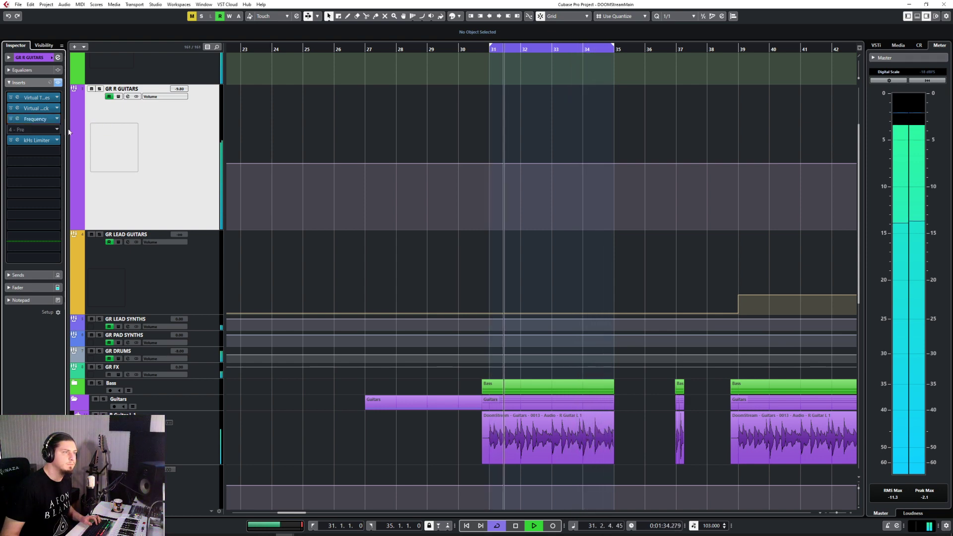
Reopen the Frequency EQ of the soloed GR R GUITARS group and shape band 6 into a narrow 11.2 dB boost at about 4.81 kHz
{"action": "scroll", "coordinate": [436, 247], "scroll_direction": "down", "scroll_amount": 5}
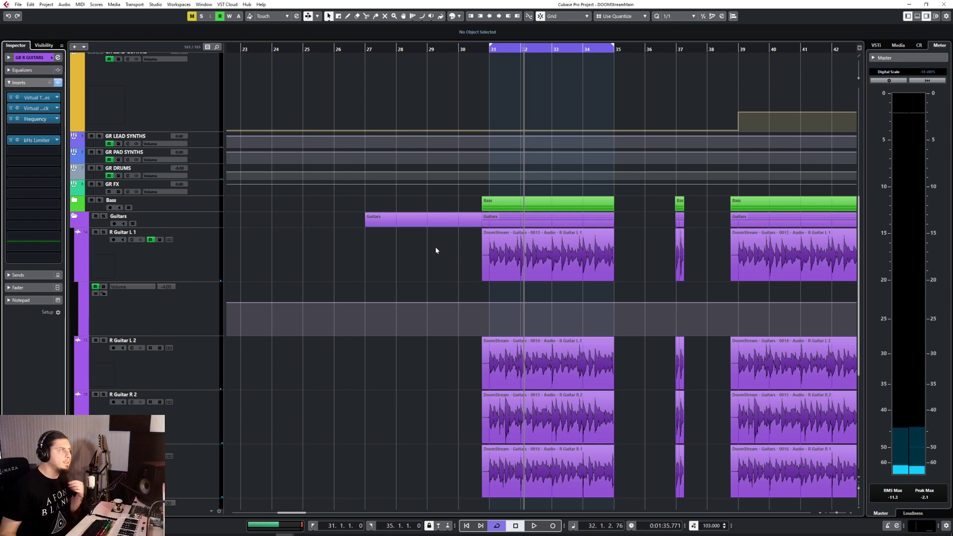
{"action": "scroll", "coordinate": [436, 246], "scroll_direction": "up", "scroll_amount": 5}
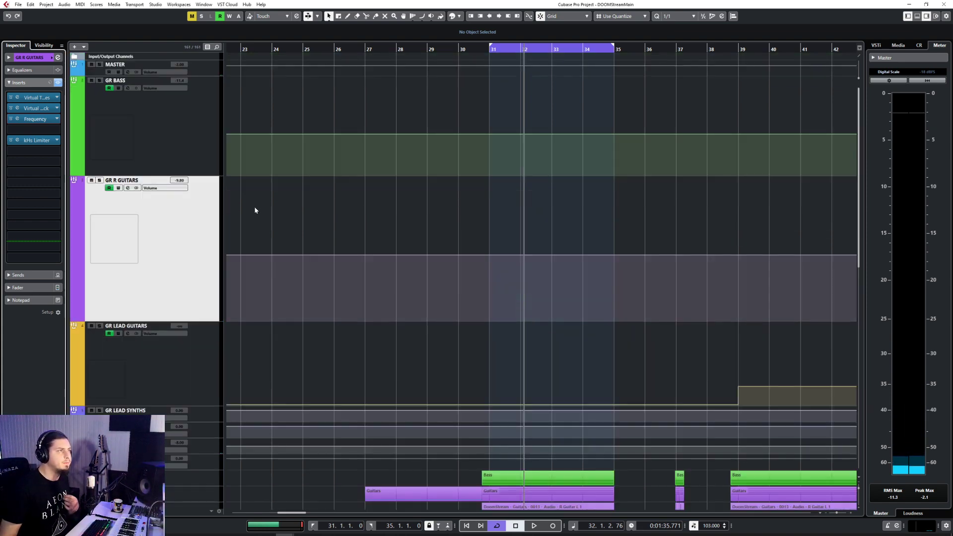
{"action": "left_click", "coordinate": [17, 120]}
{"action": "left_click_drag", "start_coordinate": [509, 220], "coordinate": [511, 206]}
{"action": "scroll", "coordinate": [511, 206], "scroll_direction": "up", "scroll_amount": 3}
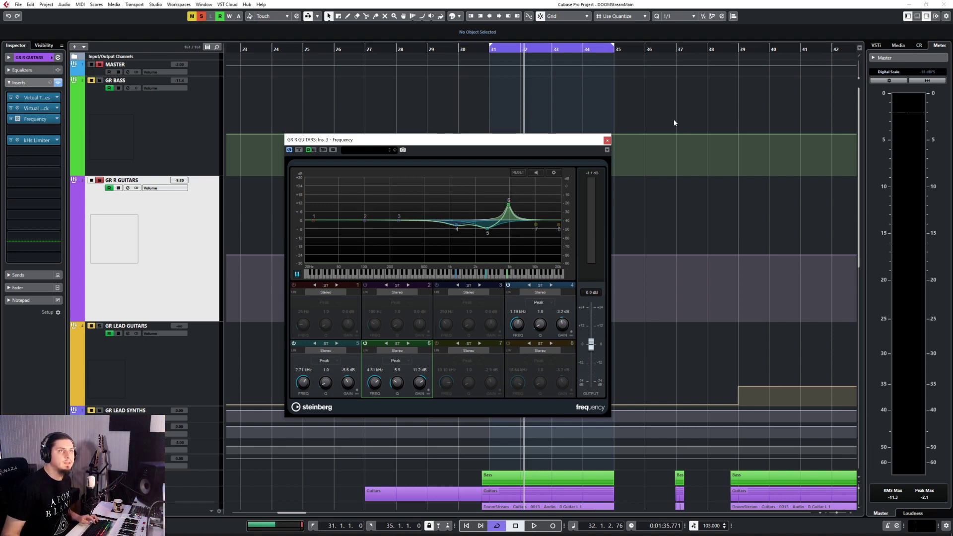
Move the playback cycle to bars 42 to 46, audition the band 6 boost on the soloed guitars and deactivate the band
{"action": "scroll", "coordinate": [689, 175], "scroll_direction": "down", "scroll_amount": 2}
{"action": "scroll", "coordinate": [705, 253], "scroll_direction": "up", "scroll_amount": 4}
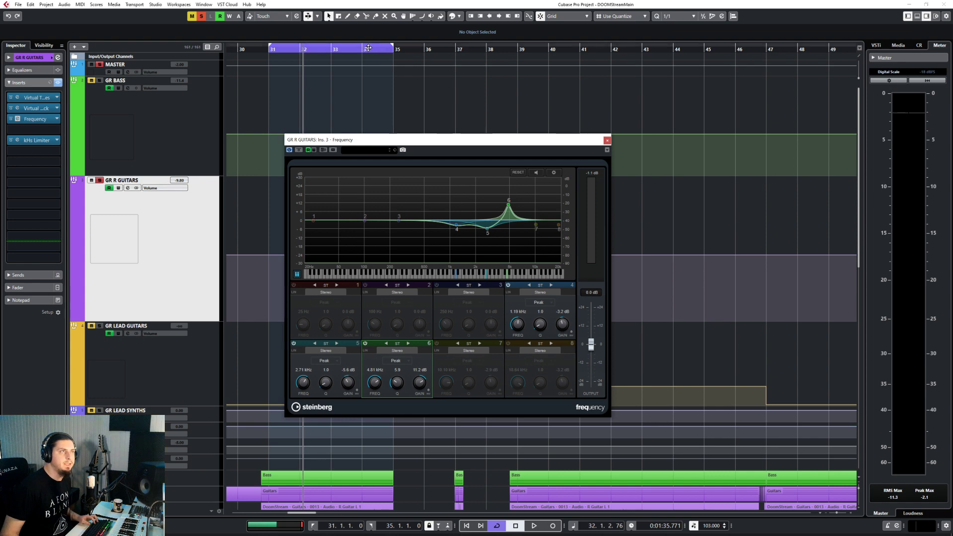
{"action": "left_click", "coordinate": [395, 49]}
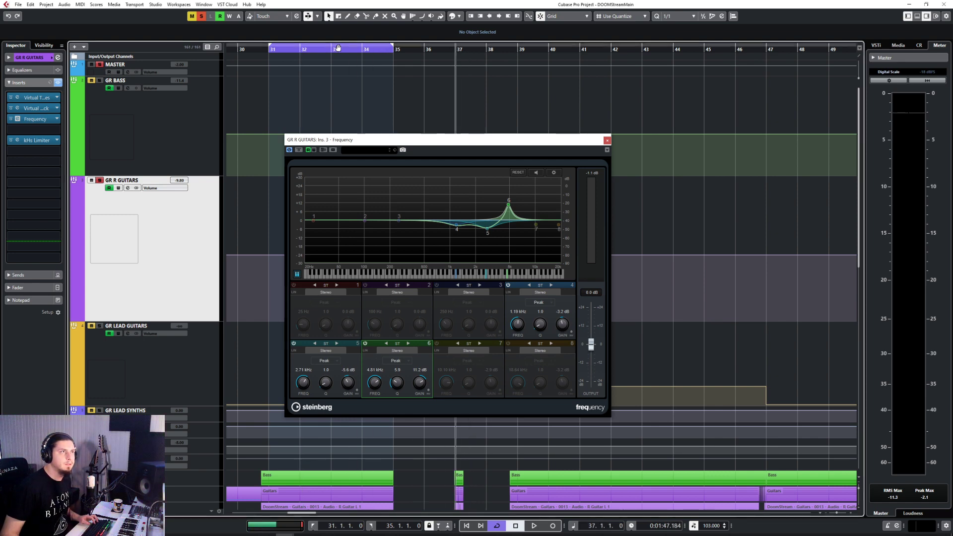
{"action": "left_click_drag", "start_coordinate": [341, 48], "coordinate": [714, 58]}
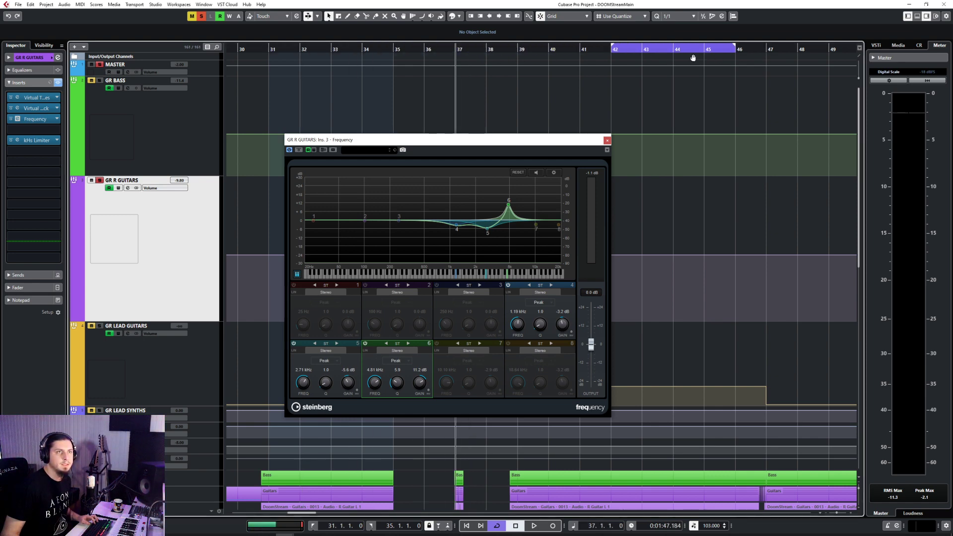
{"action": "key", "text": "space"}
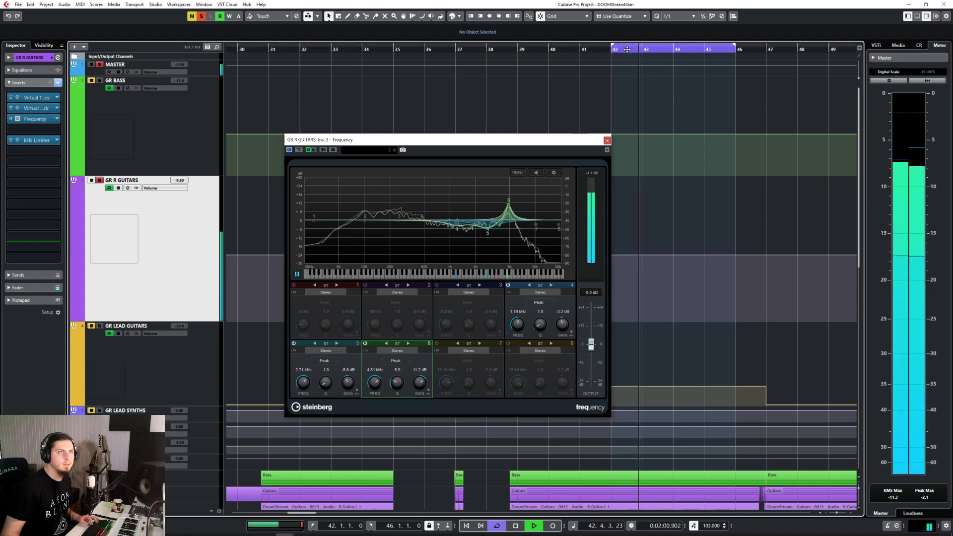
{"action": "key", "text": "space"}
{"action": "left_click", "coordinate": [365, 343]}
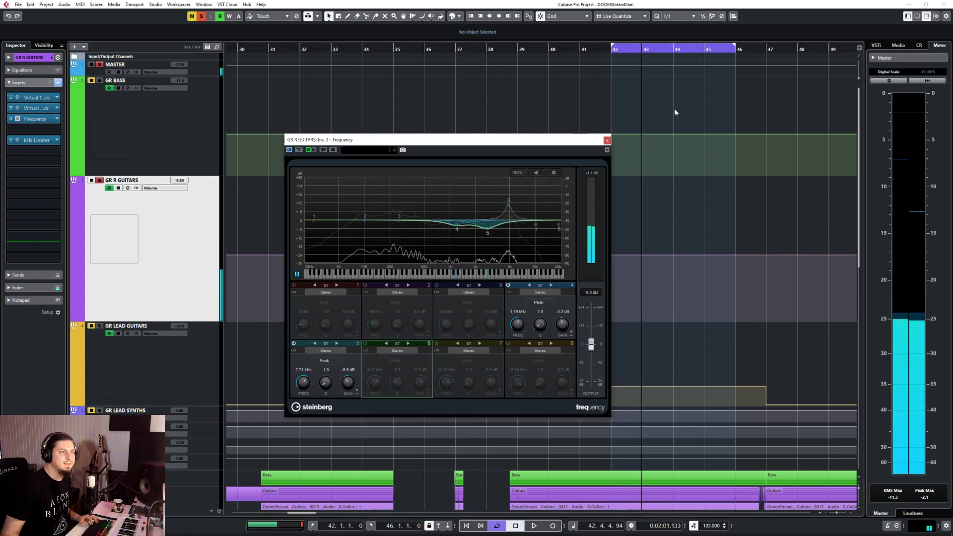
Move the playback cycle to bars 47 to 49 while auditioning the soloed guitars, and stop playback
{"action": "left_click_drag", "start_coordinate": [638, 47], "coordinate": [669, 47]}
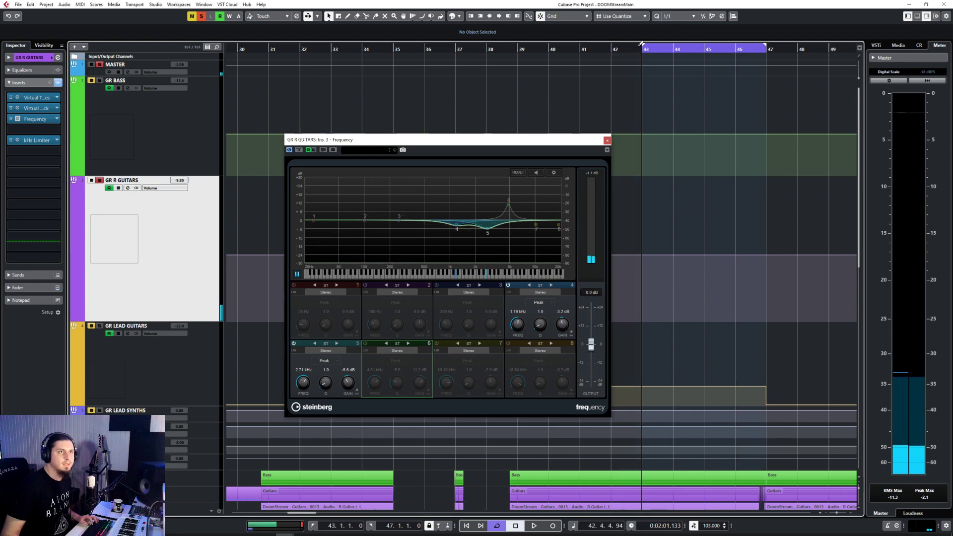
{"action": "key", "text": "space"}
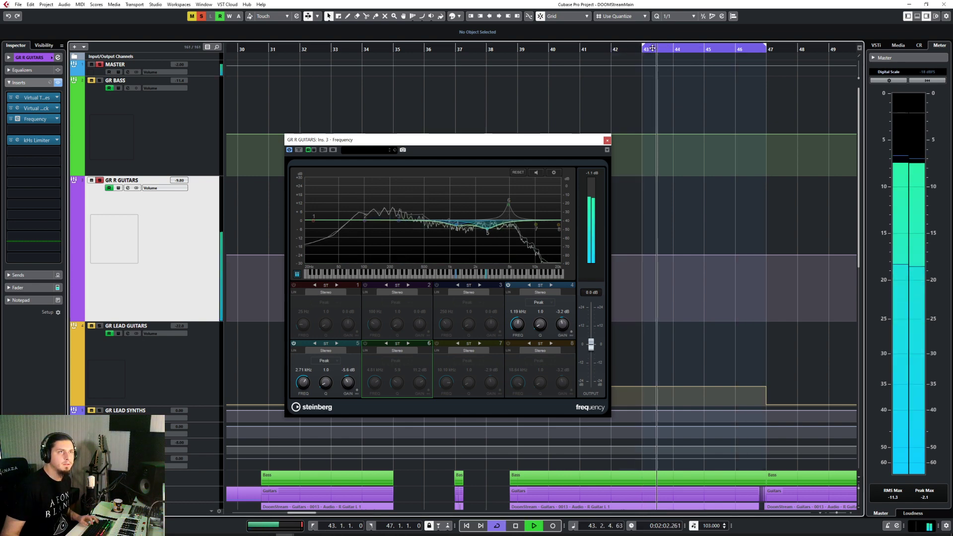
{"action": "left_click_drag", "start_coordinate": [643, 48], "coordinate": [677, 48]}
{"action": "scroll", "coordinate": [718, 153], "scroll_direction": "right", "scroll_amount": 2}
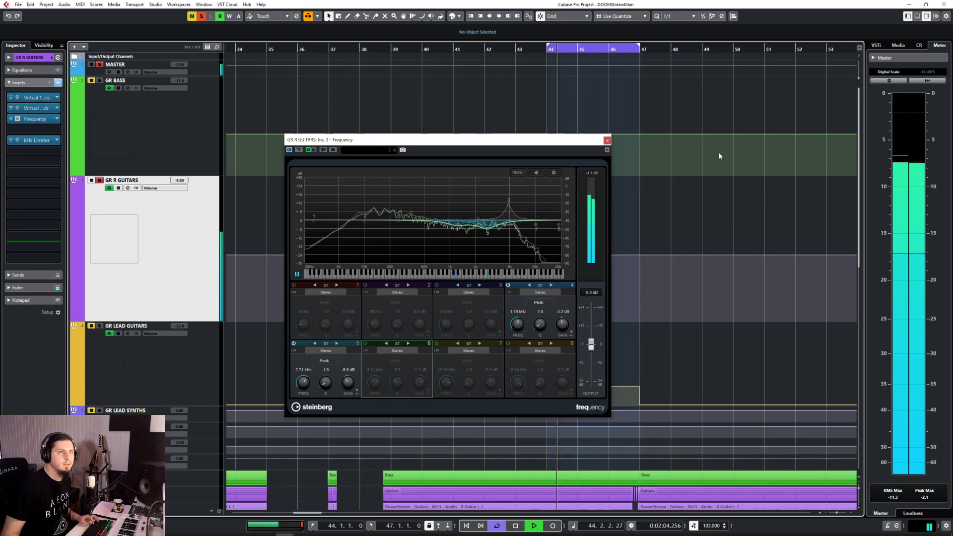
{"action": "left_click_drag", "start_coordinate": [602, 47], "coordinate": [644, 46]}
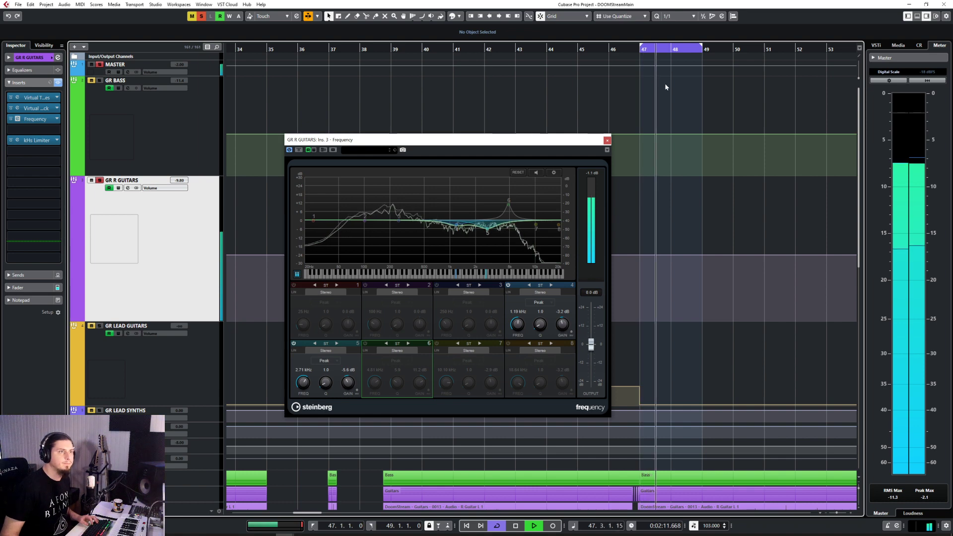
{"action": "key", "text": "space"}
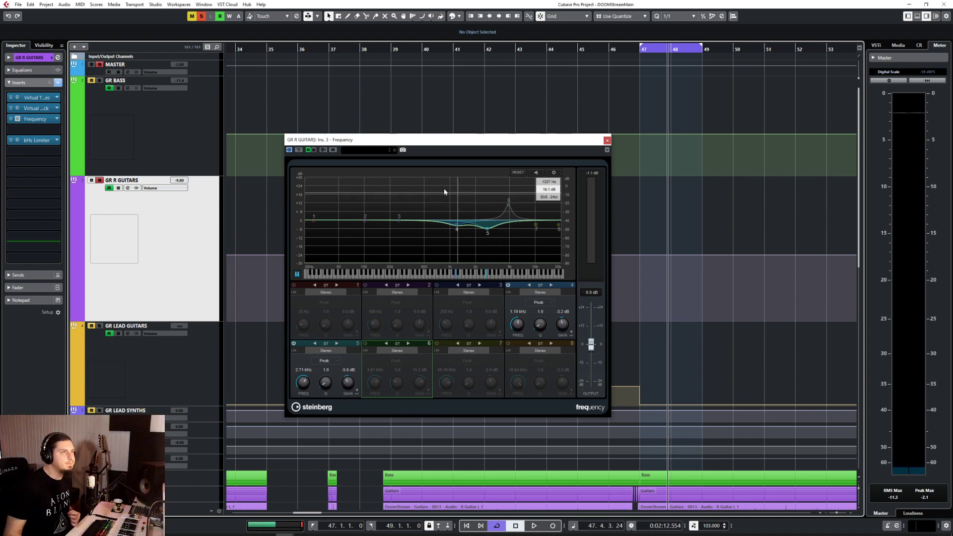
Reactivate band 6, sweep it as a boost during looped playback, and set it to a narrow cut of about -2.7 dB near 4.26 kHz
{"action": "left_click", "coordinate": [365, 344]}
{"action": "left_click_drag", "start_coordinate": [509, 204], "coordinate": [506, 202]}
{"action": "key", "text": "space"}
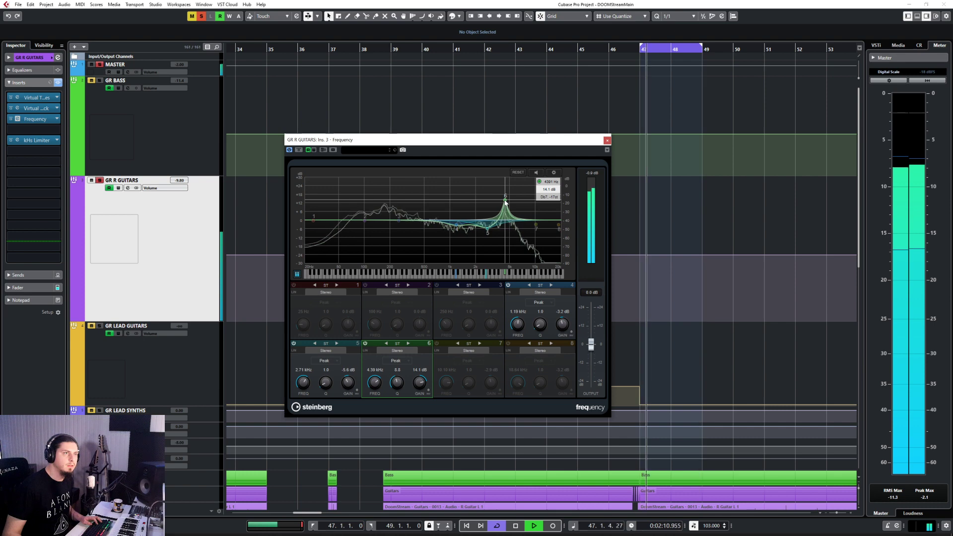
{"action": "left_click_drag", "start_coordinate": [506, 203], "coordinate": [505, 227]}
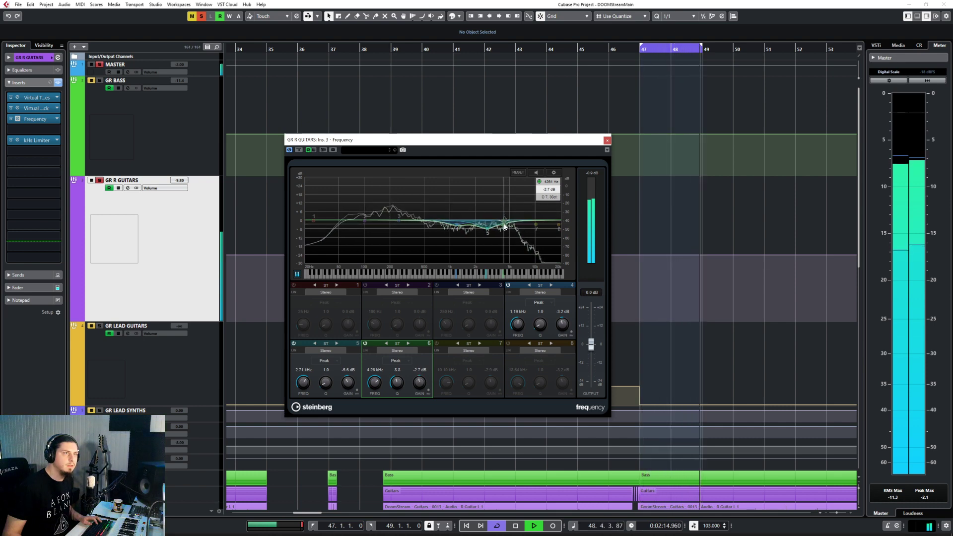
Activate band 7 as a narrow cut of about -4.5 dB at 7.33 kHz with Q 14.7, and switch the Frequency EQ off to compare
{"action": "left_click", "coordinate": [536, 225]}
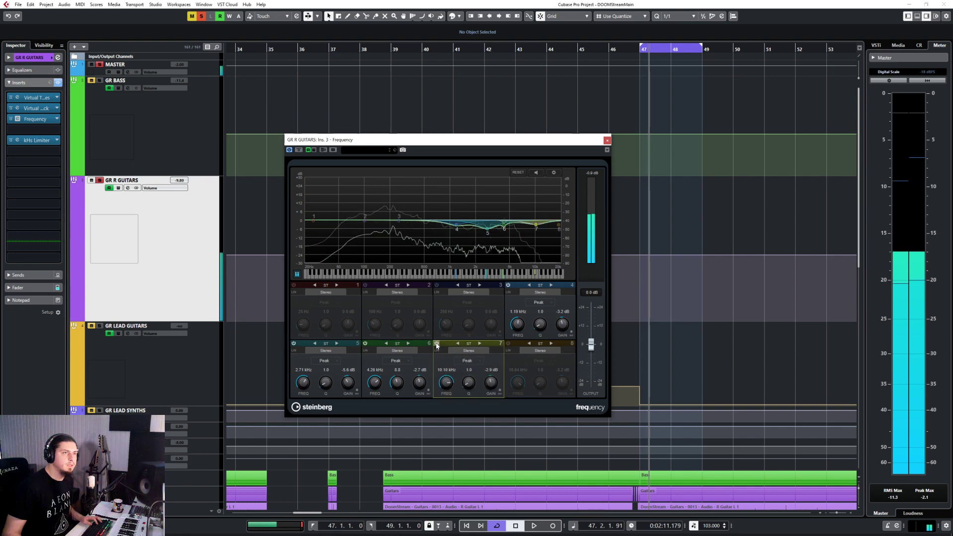
{"action": "mouse_move", "coordinate": [536, 225]}
{"action": "left_mouse_down"}
{"action": "mouse_move", "coordinate": [514, 211]}
{"action": "mouse_move", "coordinate": [527, 190]}
{"action": "mouse_move", "coordinate": [524, 229]}
{"action": "left_mouse_up"}
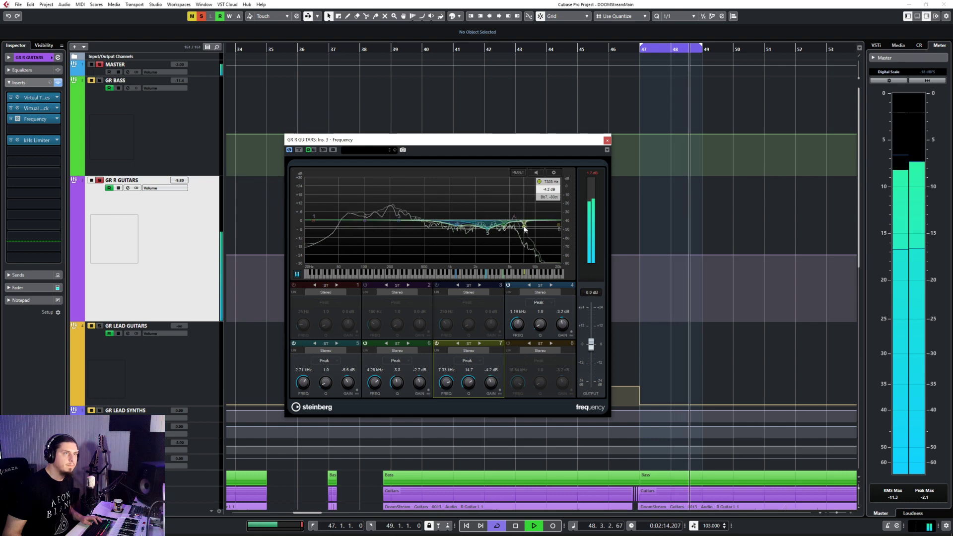
{"action": "left_click", "coordinate": [289, 150]}
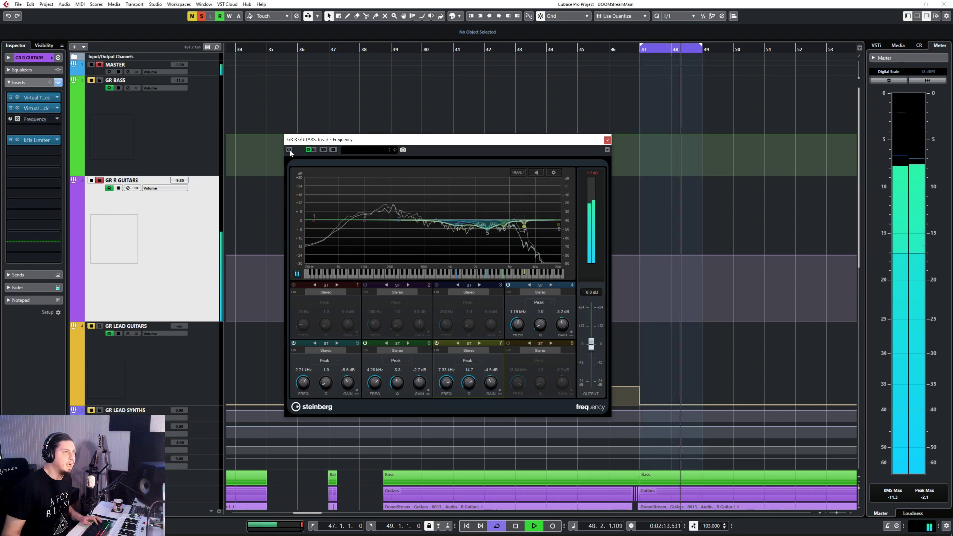
Switch the Frequency EQ back on for the soloed guitars, stop playback and close the plug-in window
{"action": "left_click", "coordinate": [289, 150]}
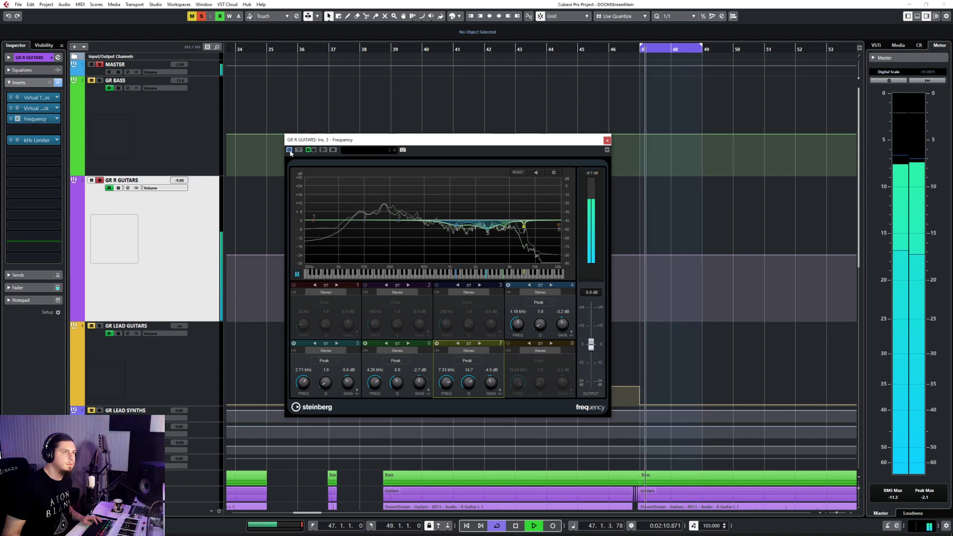
{"action": "key", "text": "space"}
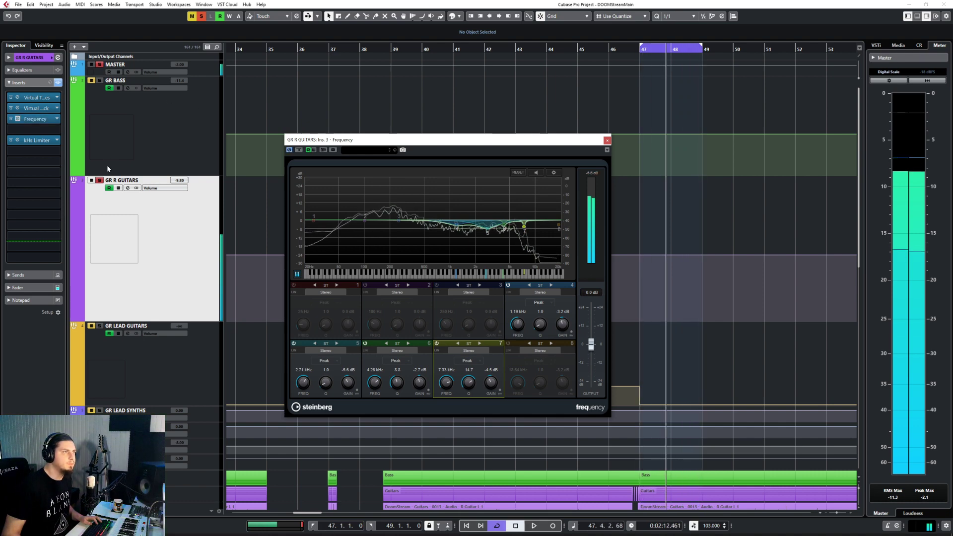
{"action": "left_click", "coordinate": [607, 141]}
Play the full mix from bar 47 and compare it with the rhythm guitars' Frequency insert off and on
{"action": "left_click", "coordinate": [639, 50]}
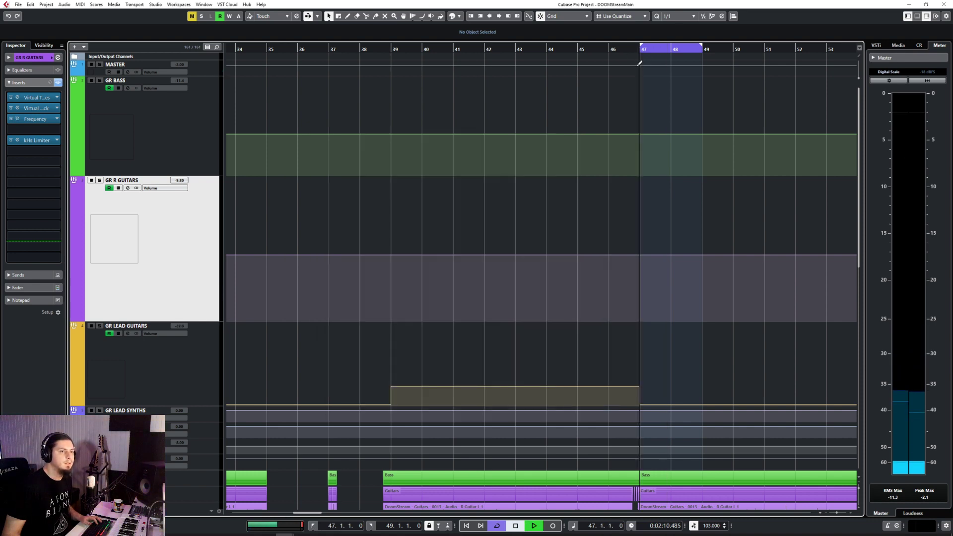
{"action": "key", "text": "space"}
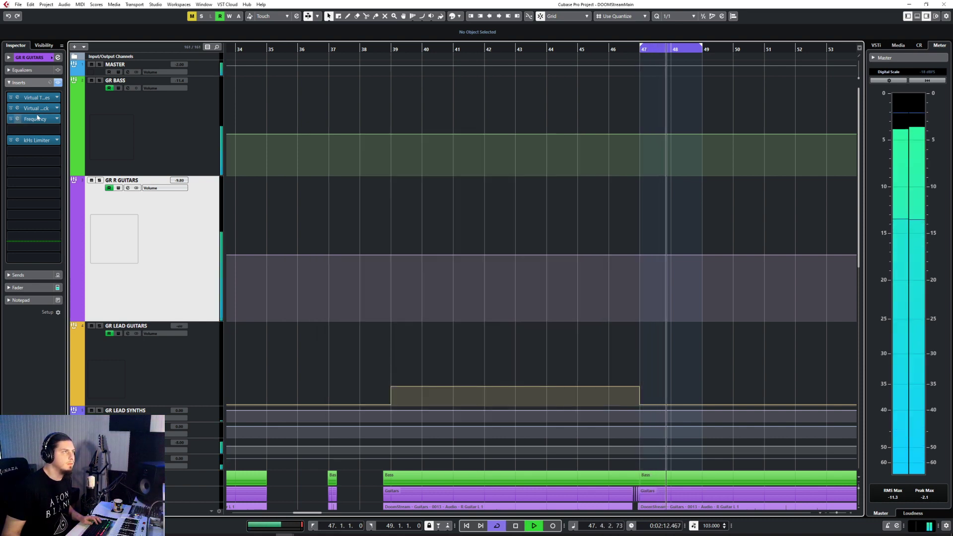
{"action": "left_click", "coordinate": [10, 119]}
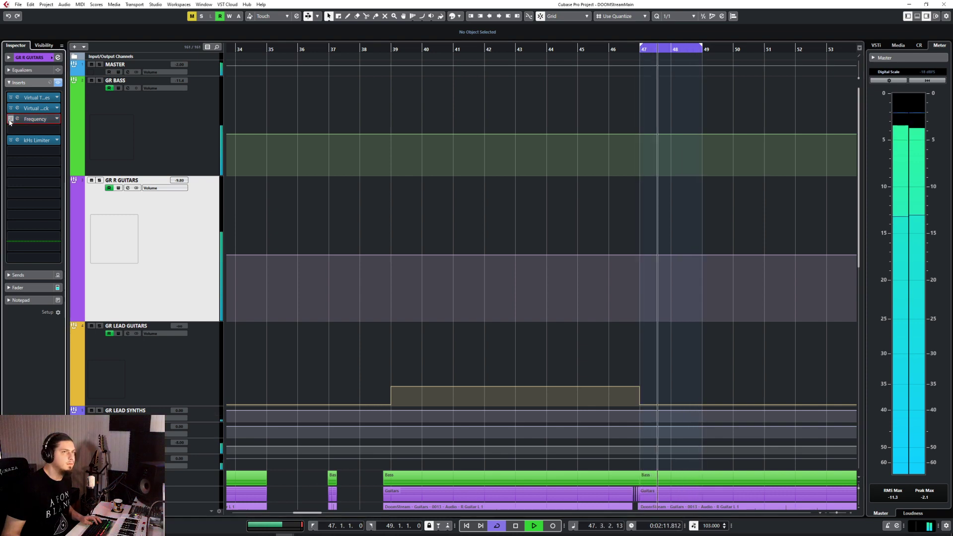
{"action": "left_click", "coordinate": [11, 119]}
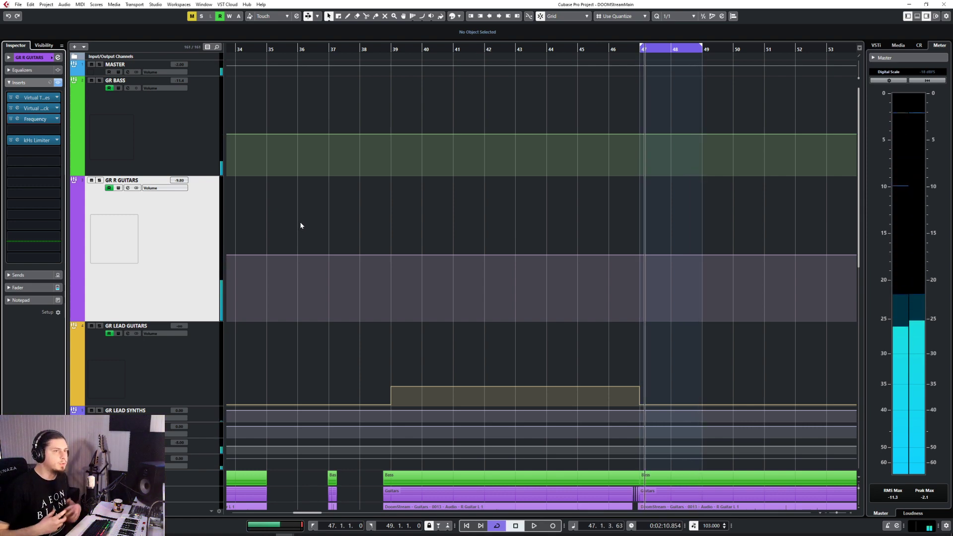
Activate band 1 of the rhythm guitars' Frequency EQ as a Cut 24 filter at 28 Hz with Q 0.9
{"action": "left_click", "coordinate": [17, 119]}
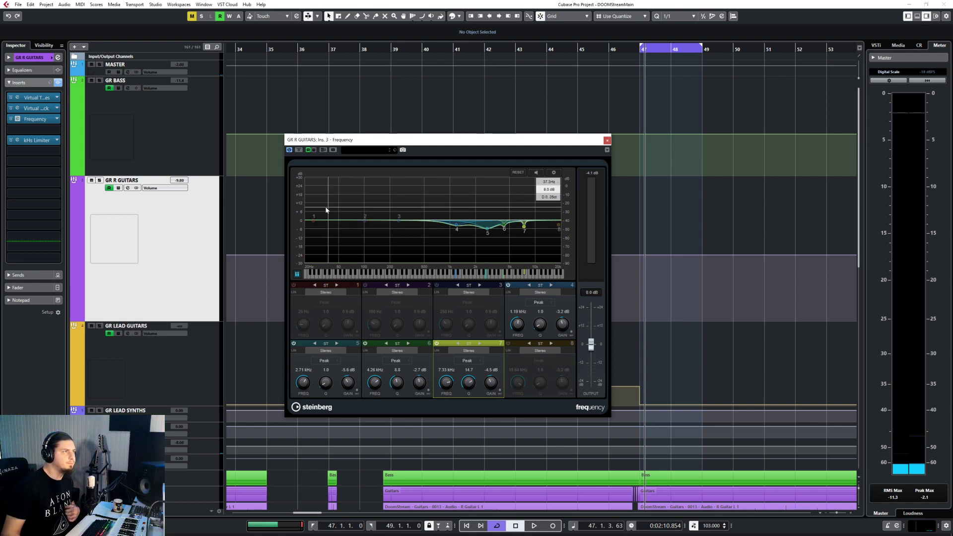
{"action": "left_click", "coordinate": [295, 285]}
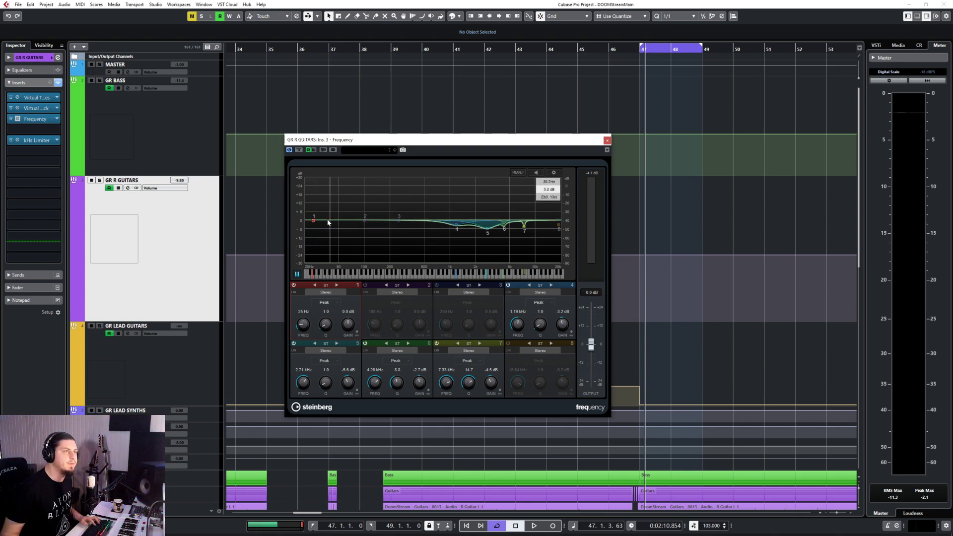
{"action": "left_click", "coordinate": [322, 303]}
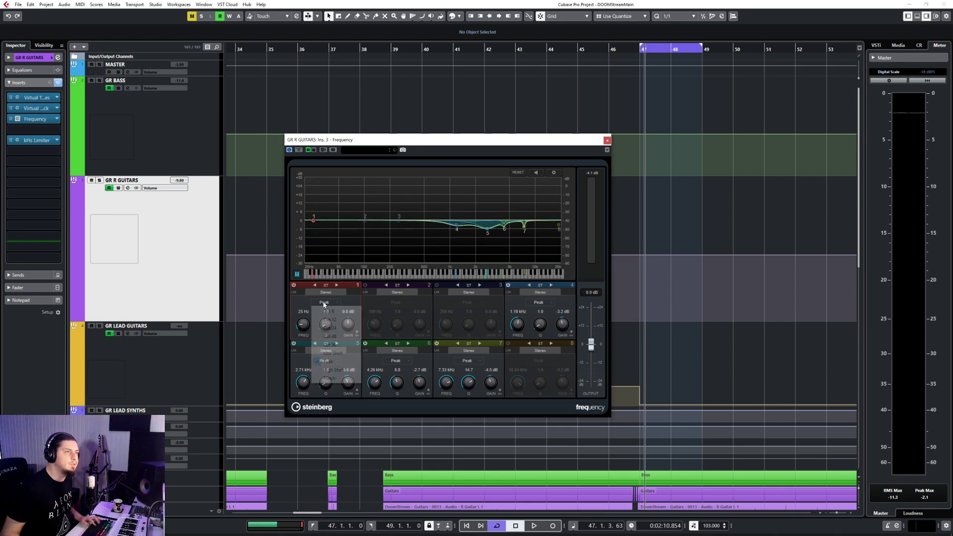
{"action": "left_click", "coordinate": [328, 328]}
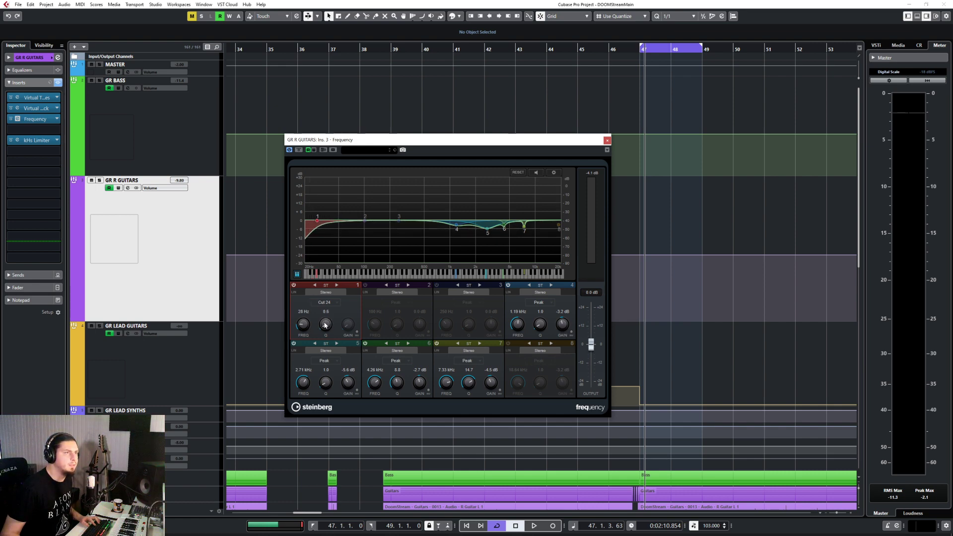
Raise the band 1 low cut to 34 Hz while auditioning the soloed rhythm guitars, and unsolo them and stop playback
{"action": "left_click", "coordinate": [100, 180]}
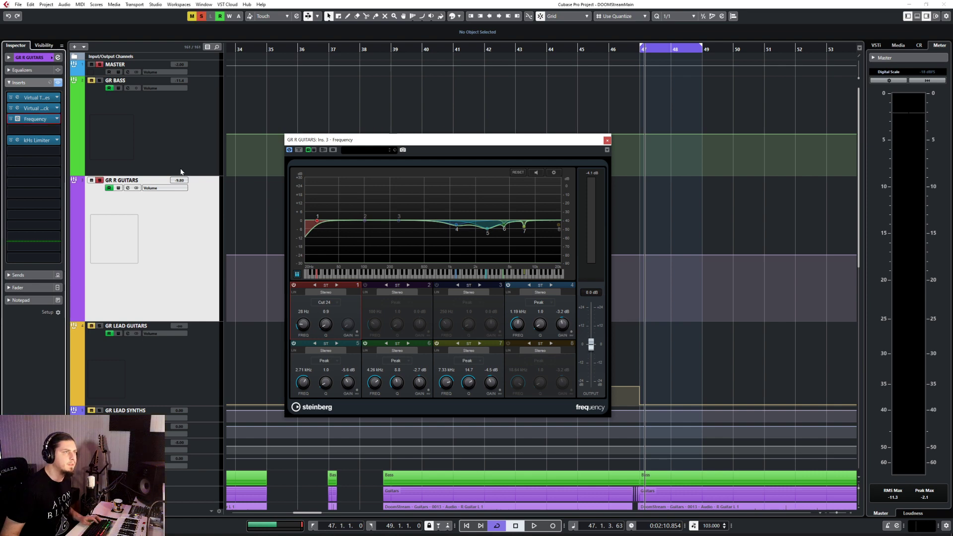
{"action": "key", "text": "space"}
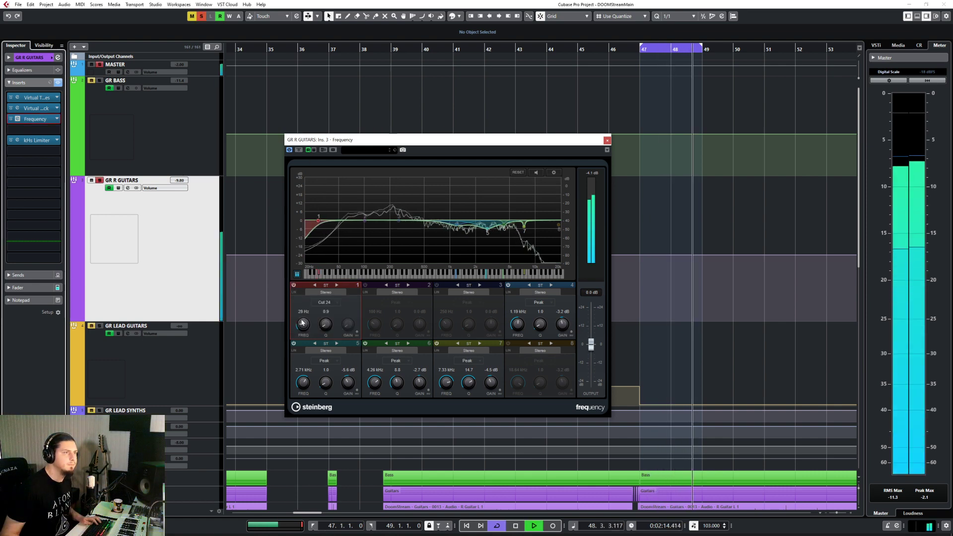
{"action": "scroll", "coordinate": [303, 322], "scroll_direction": "up", "scroll_amount": 3}
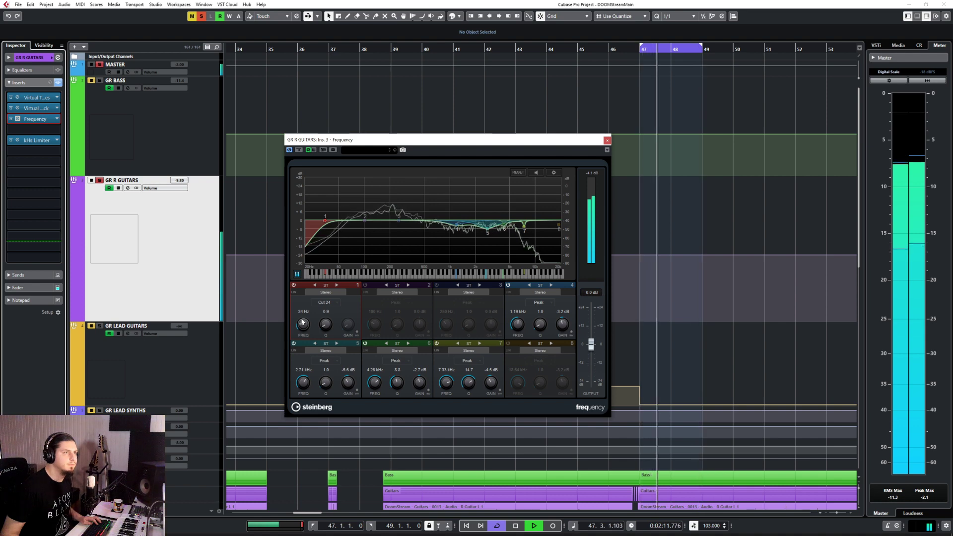
{"action": "left_click", "coordinate": [99, 180]}
{"action": "key", "text": "space"}
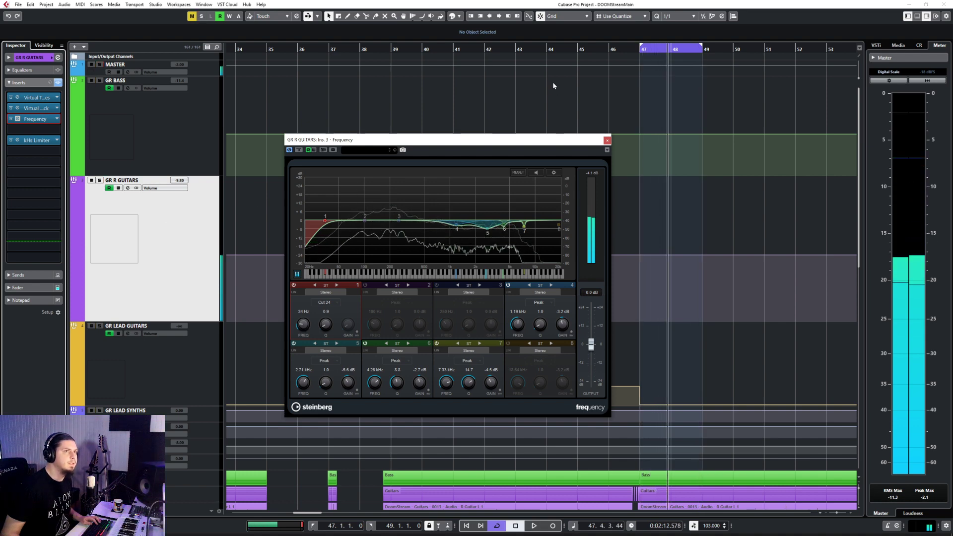
Audition the low cut in the full mix from bar 47, and return the stopped playhead to bar 47
{"action": "left_click", "coordinate": [655, 90]}
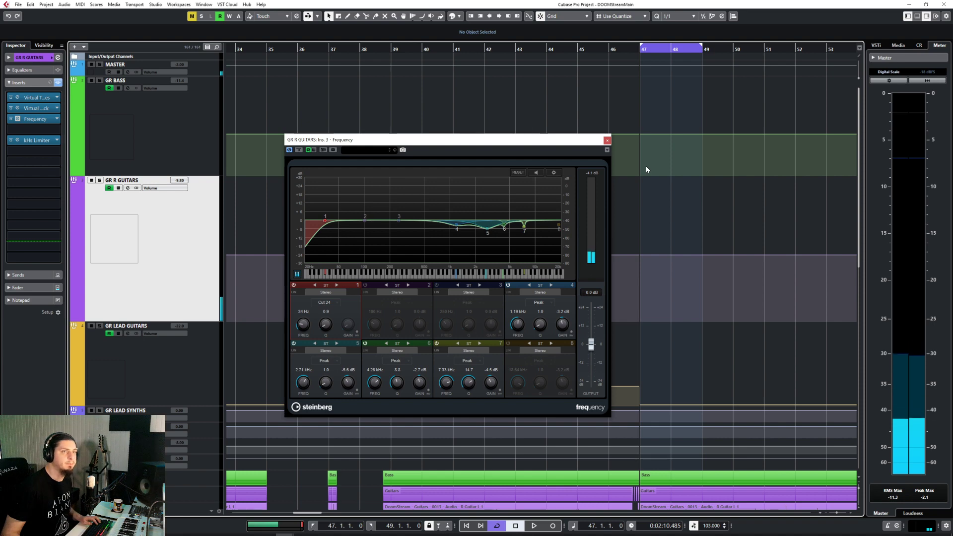
{"action": "key", "text": "space"}
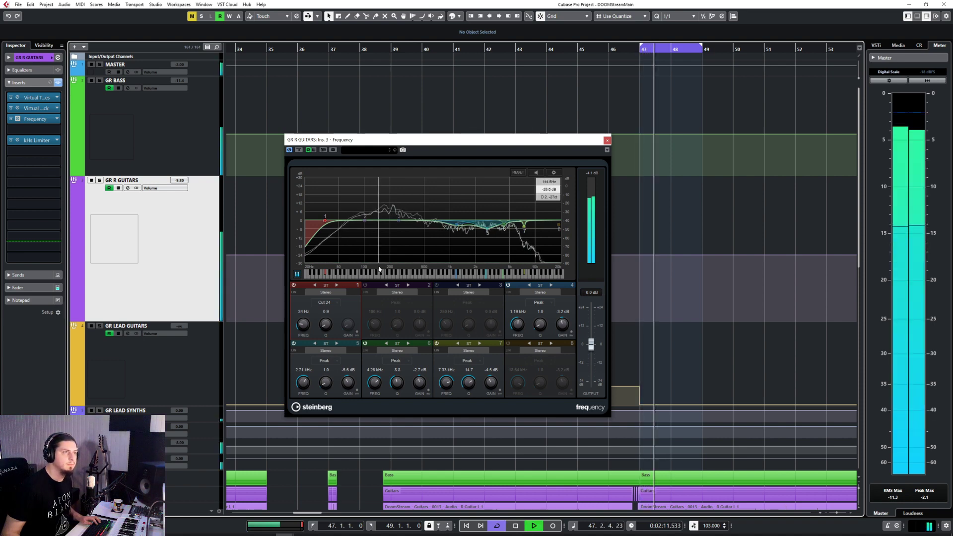
{"action": "key", "text": "space"}
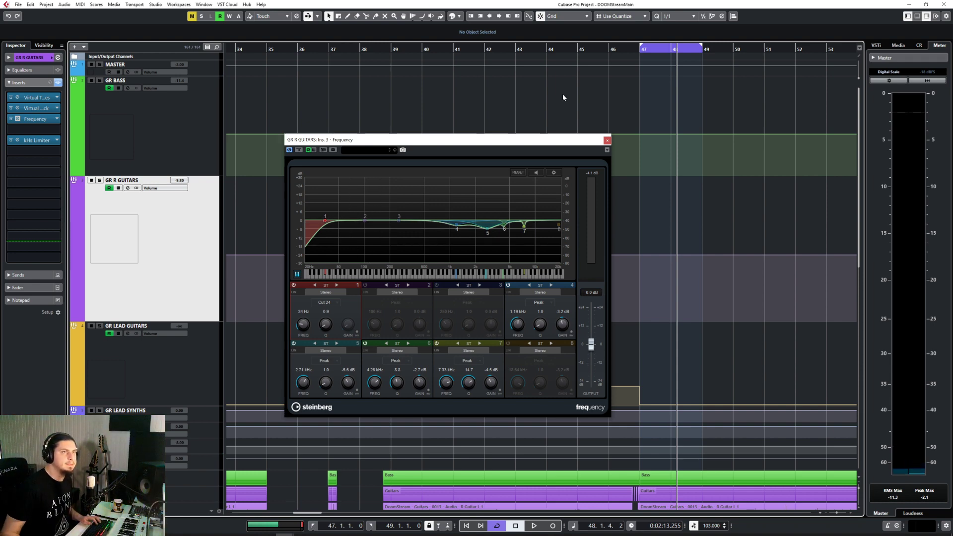
{"action": "left_click", "coordinate": [640, 50]}
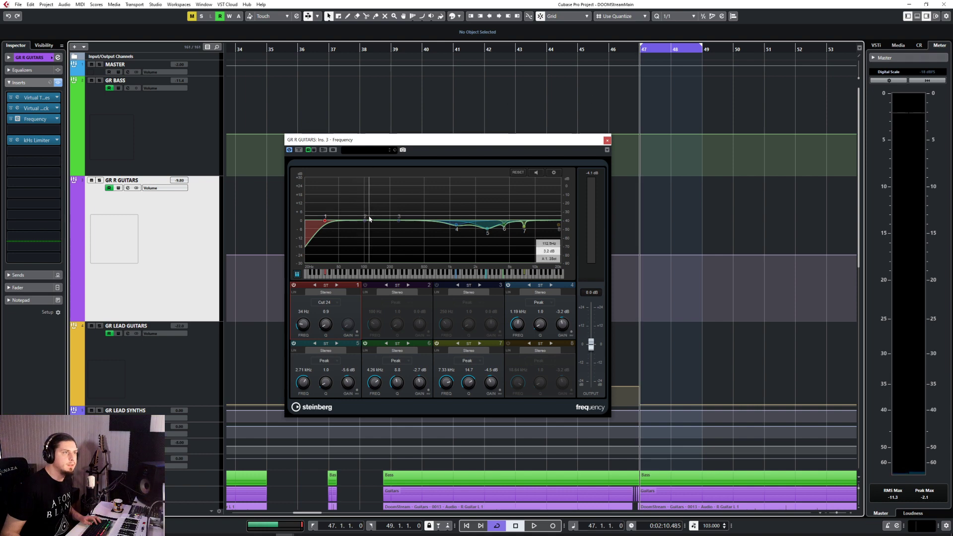
Activate band 2 in M/S mode with a slight mid cut around 100 Hz, and compare it off and on with the guitars soloed
{"action": "left_click", "coordinate": [365, 285]}
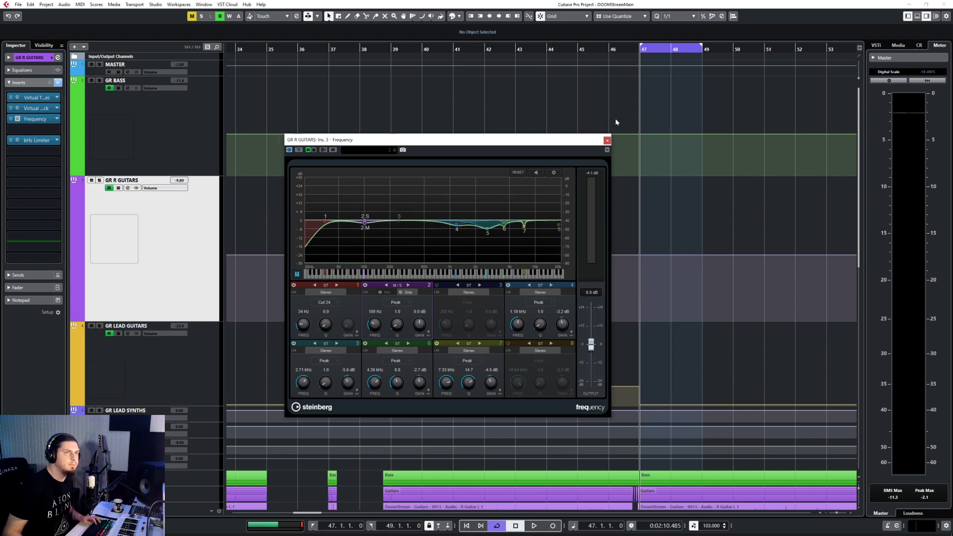
{"action": "key", "text": "space"}
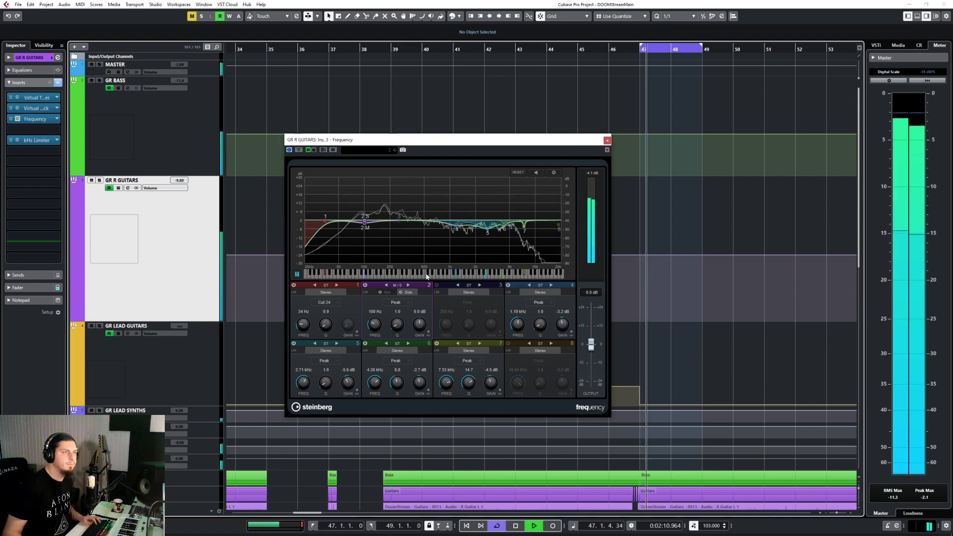
{"action": "key", "text": "s"}
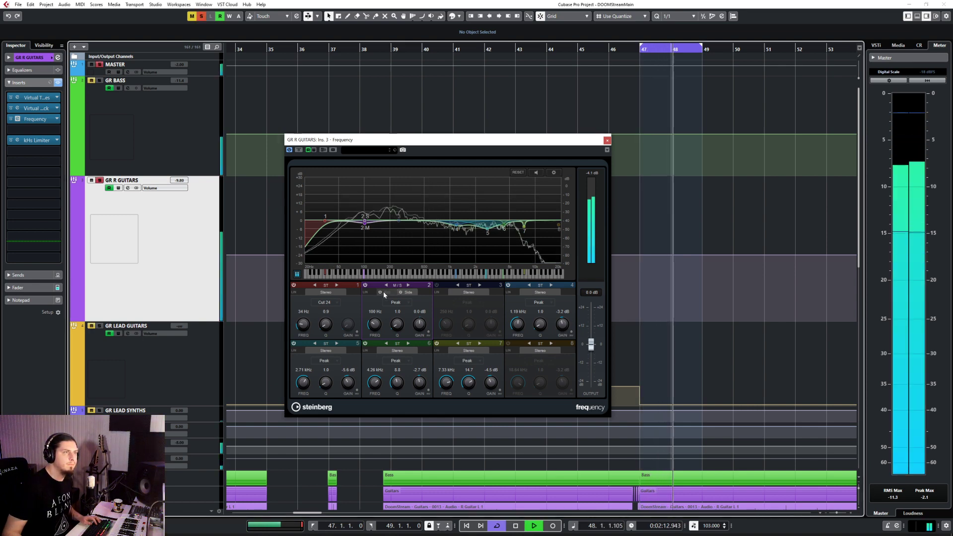
{"action": "left_click", "coordinate": [365, 285]}
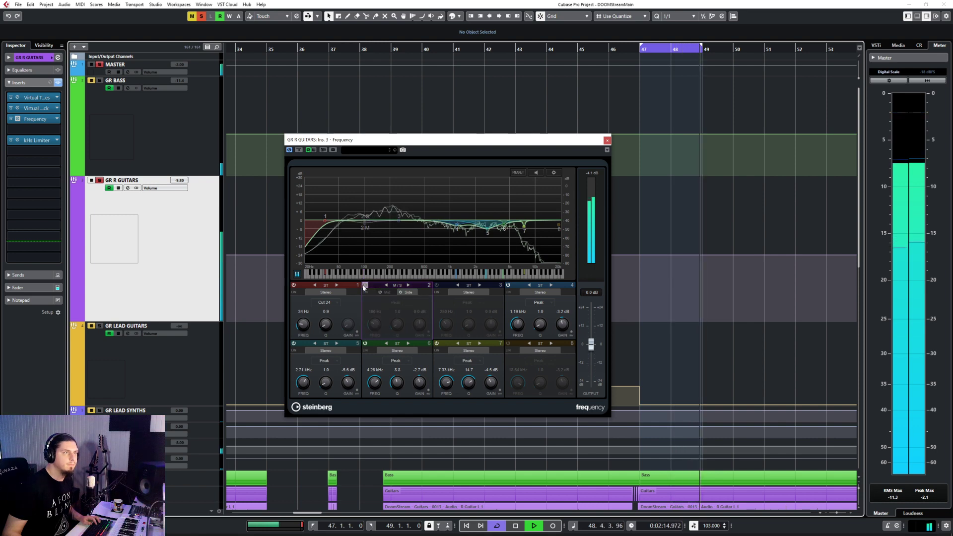
{"action": "left_click", "coordinate": [365, 285]}
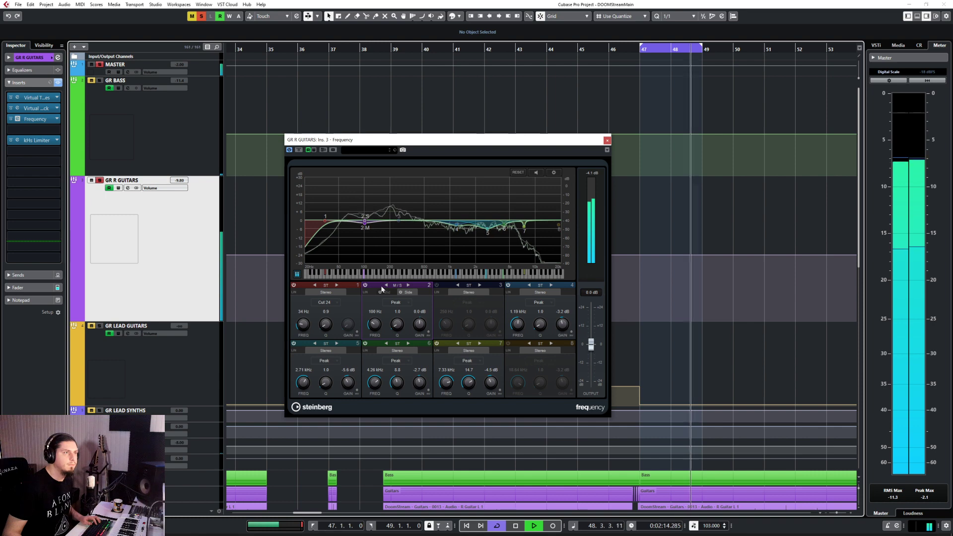
{"action": "key", "text": "space"}
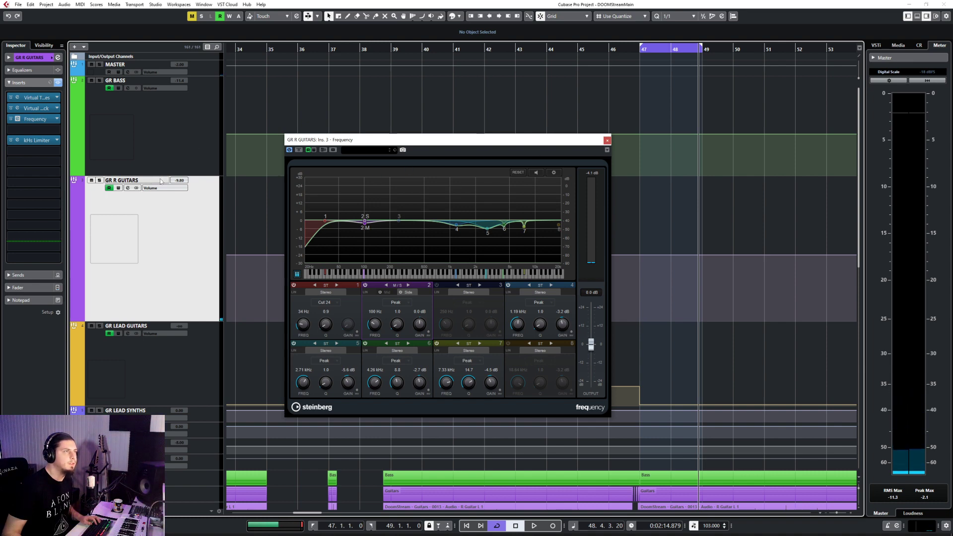
Solo the rhythm guitar and bass groups together, compare band 2 off and on from bar 47, and close the EQ and clear the solos
{"action": "key", "text": "s"}
{"action": "left_click", "coordinate": [184, 121]}
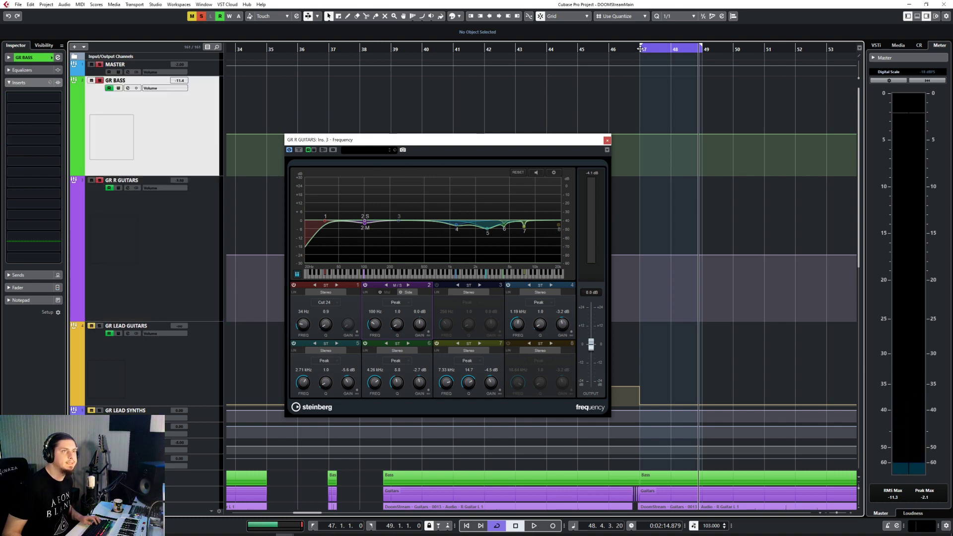
{"action": "left_click", "coordinate": [640, 48]}
{"action": "key", "text": "space"}
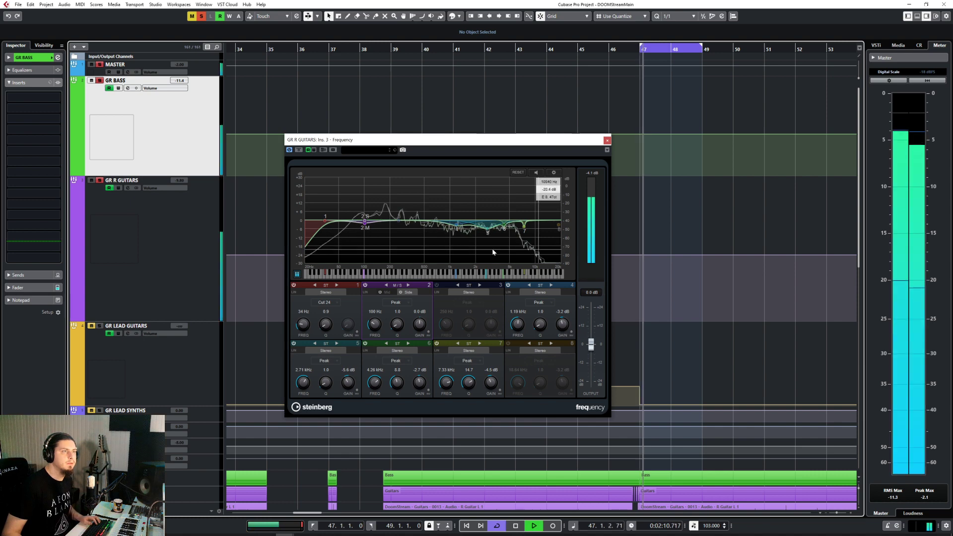
{"action": "left_click", "coordinate": [365, 286]}
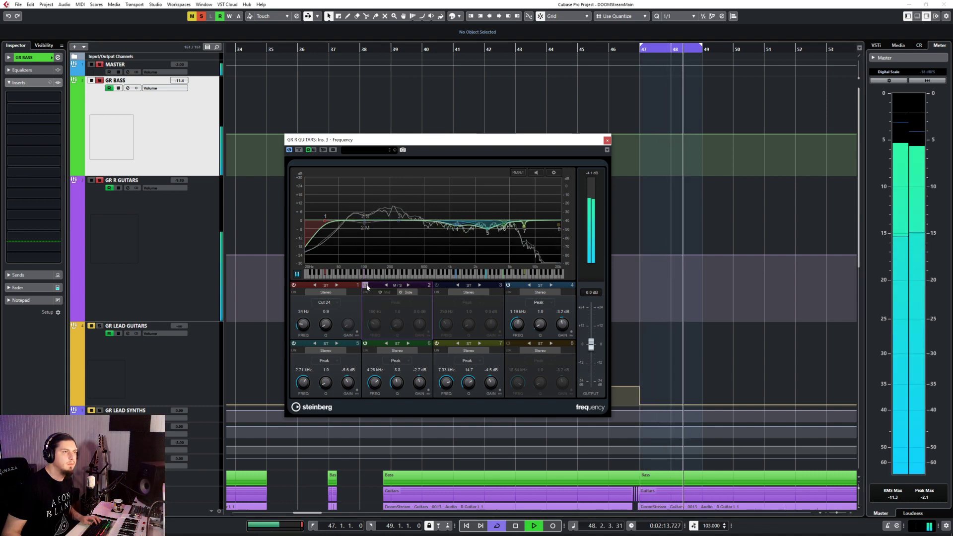
{"action": "left_click", "coordinate": [365, 285]}
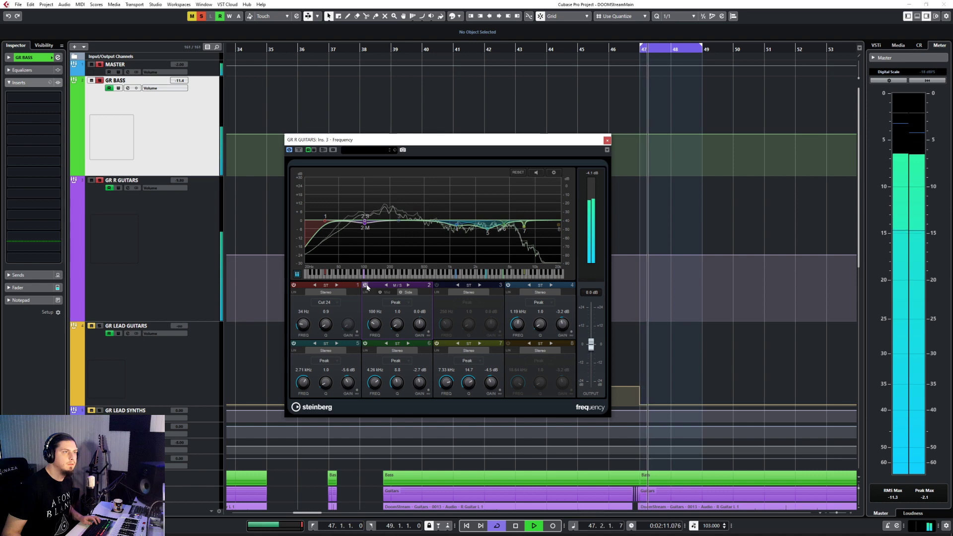
{"action": "key", "text": "space"}
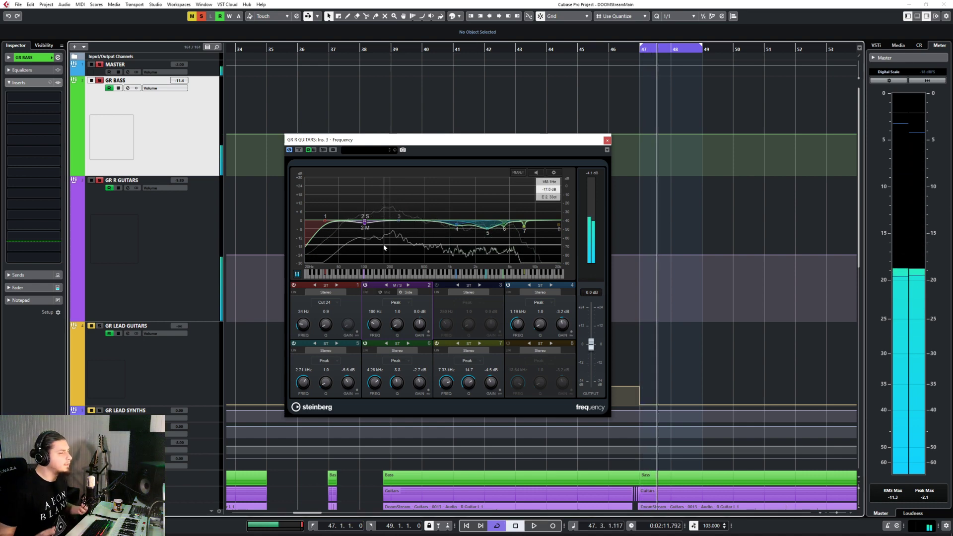
{"action": "left_click", "coordinate": [608, 140]}
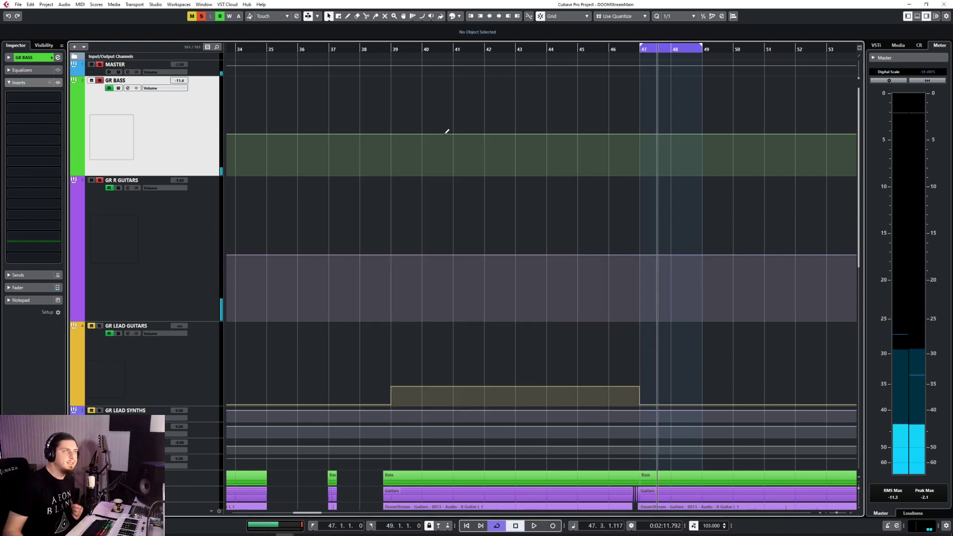
{"action": "left_click", "coordinate": [99, 65]}
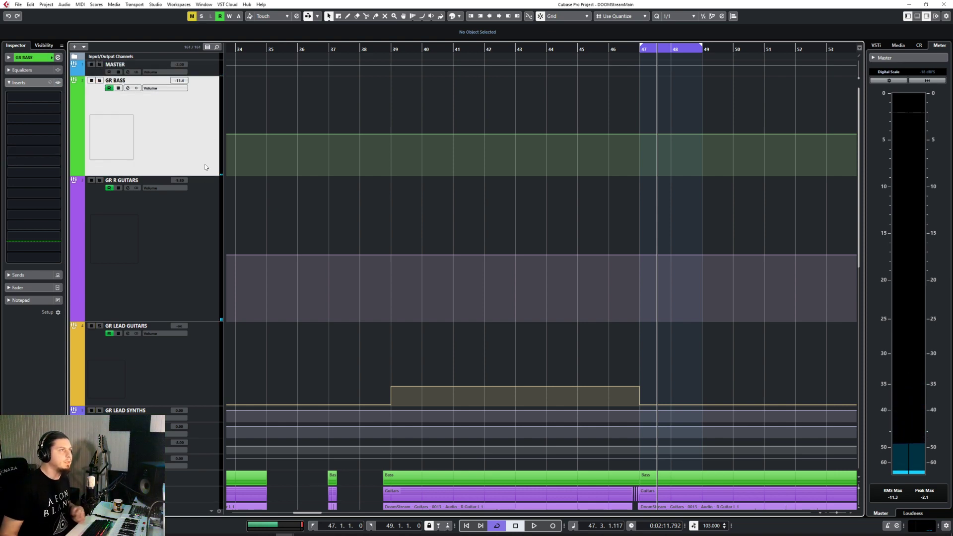
{"action": "key", "text": "F3"}
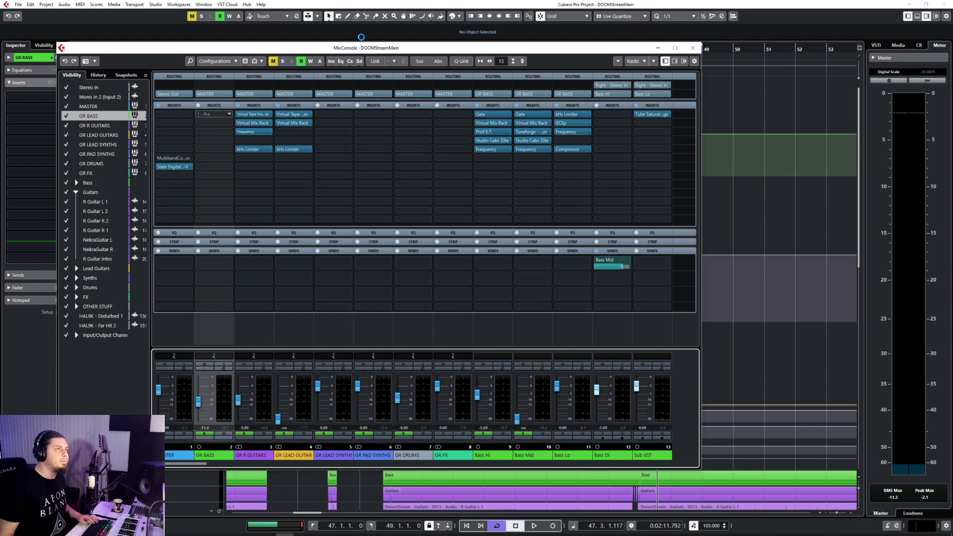
{"action": "left_click_drag", "start_coordinate": [349, 50], "coordinate": [391, 224]}
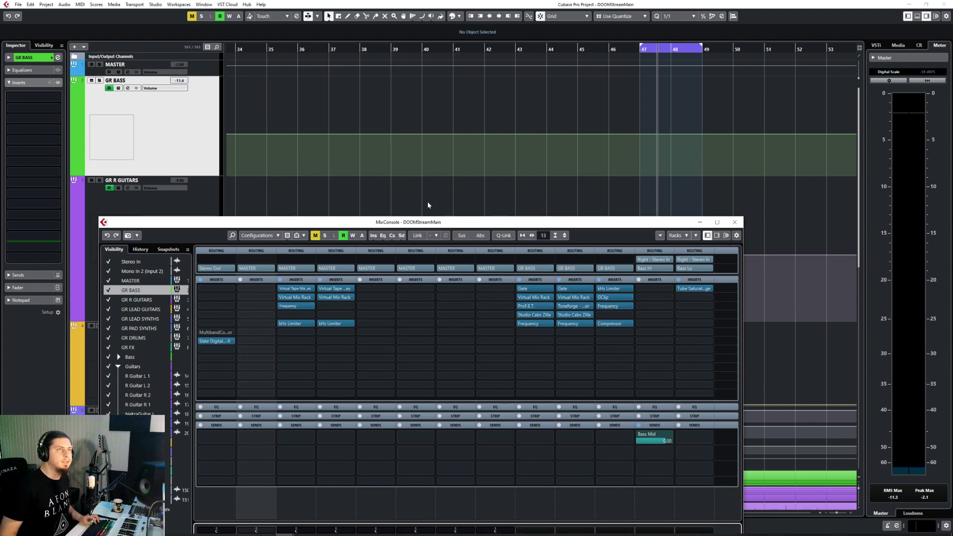
{"action": "left_click", "coordinate": [734, 222]}
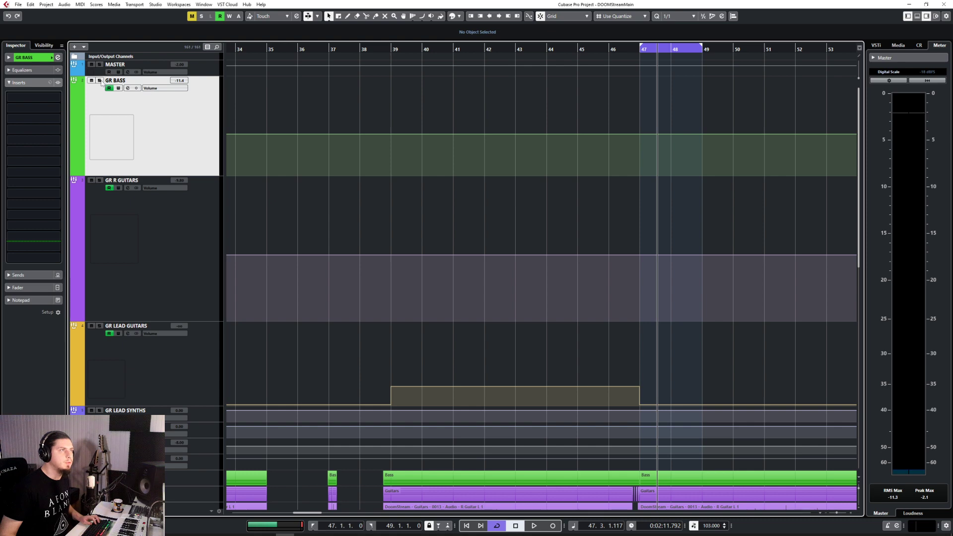
Solo the GR BASS group, move the cycle range to bars 73–77, and briefly audition the bass there
{"action": "scroll", "coordinate": [520, 280], "scroll_direction": "right", "scroll_amount": 10}
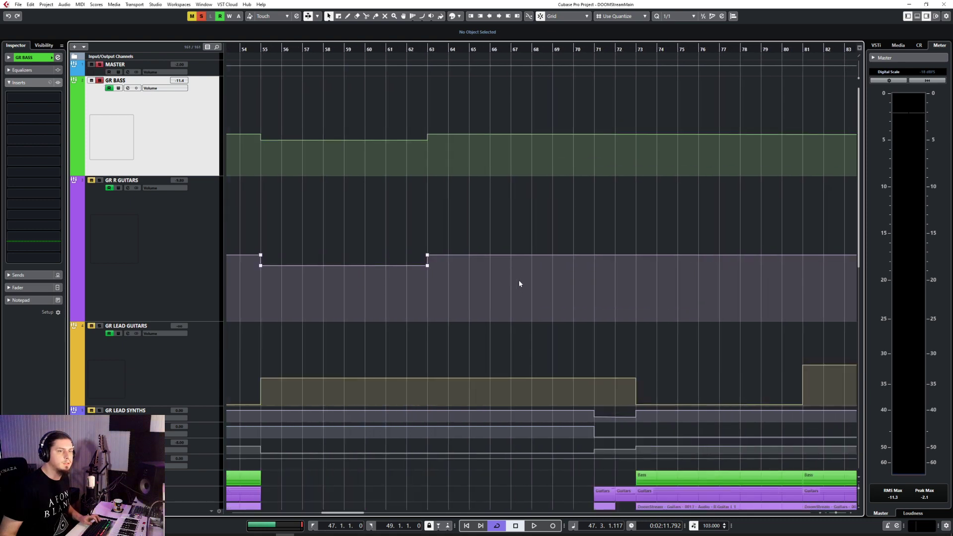
{"action": "scroll", "coordinate": [387, 194], "scroll_direction": "left", "scroll_amount": 6}
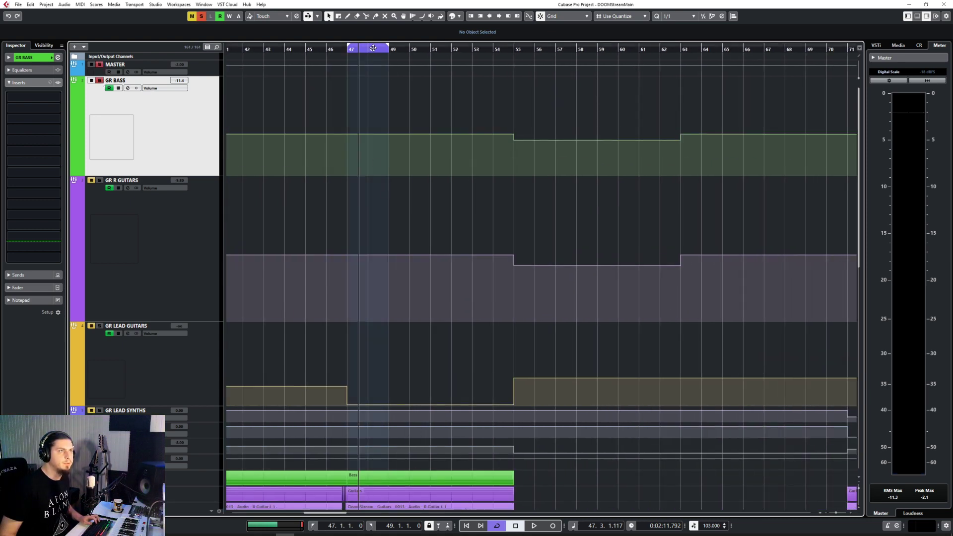
{"action": "left_click", "coordinate": [371, 51]}
{"action": "left_click_drag", "start_coordinate": [370, 47], "coordinate": [595, 67]}
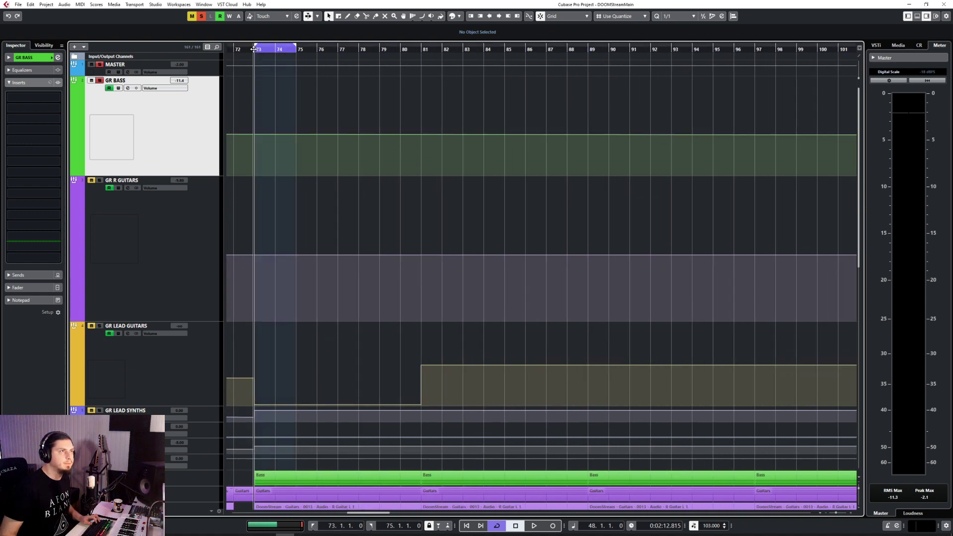
{"action": "left_click_drag", "start_coordinate": [262, 50], "coordinate": [339, 50]}
{"action": "key", "text": "space"}
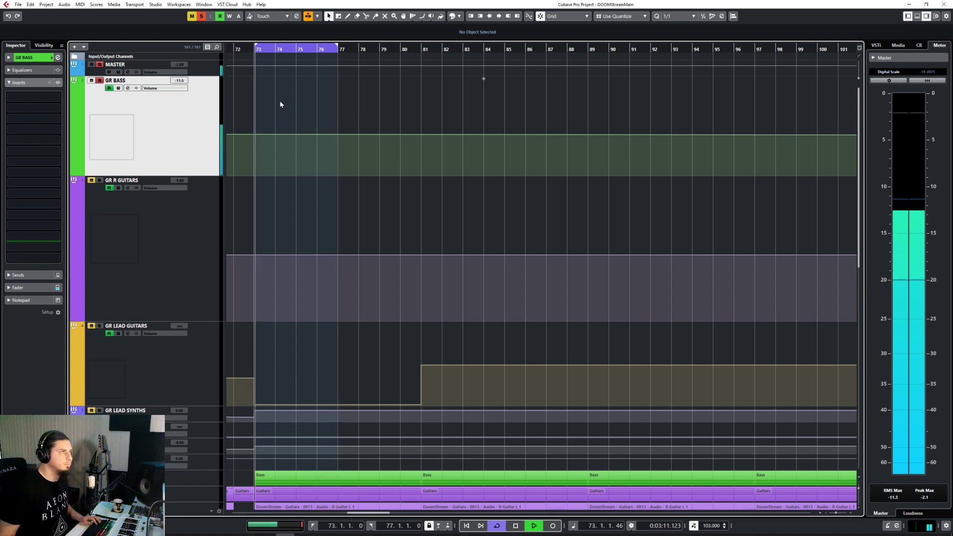
{"action": "key", "text": "space"}
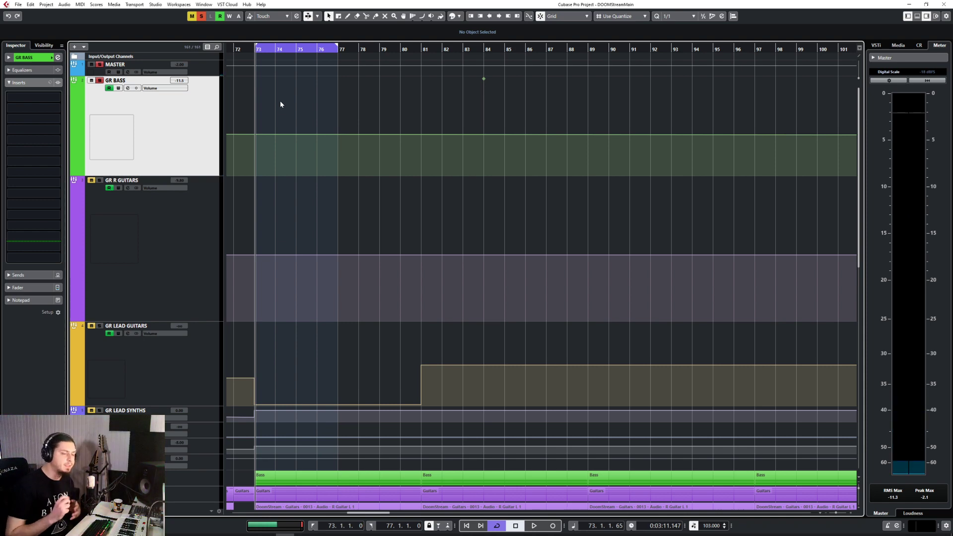
Expand the Bass folder to examine its Hi, Mid, Lo, DI and Sub VST tracks, and return to the group channels
{"action": "scroll", "coordinate": [288, 105], "scroll_direction": "down", "scroll_amount": 10}
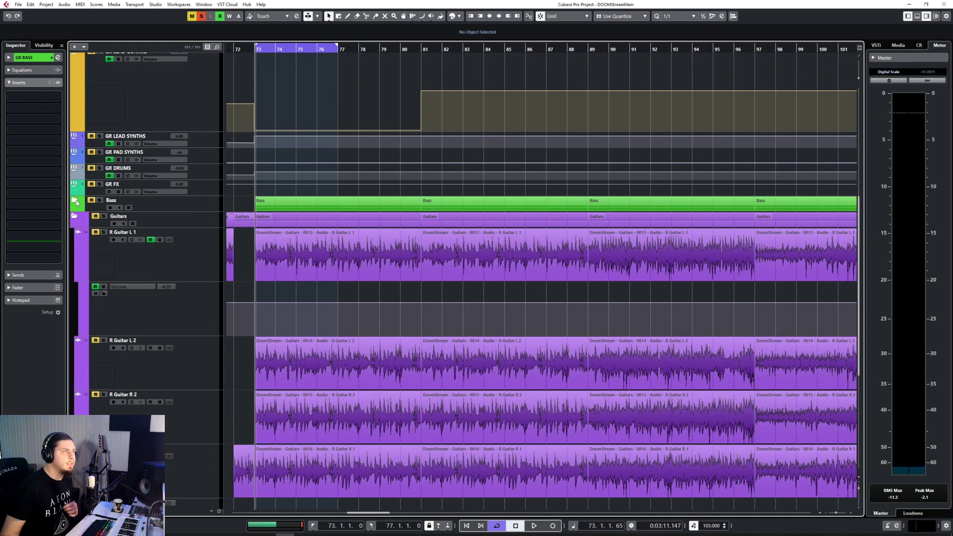
{"action": "left_click", "coordinate": [75, 201]}
{"action": "scroll", "coordinate": [323, 235], "scroll_direction": "down", "scroll_amount": 3}
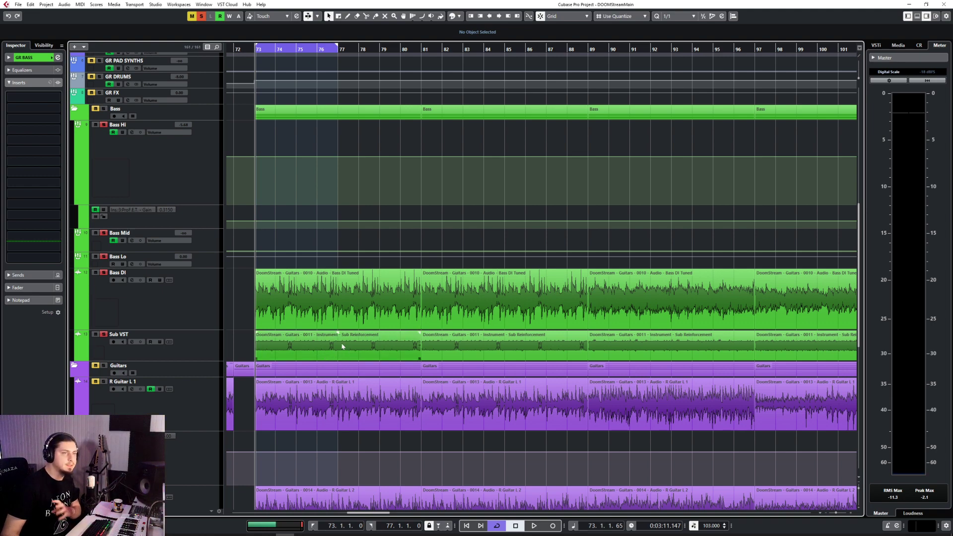
{"action": "scroll", "coordinate": [342, 346], "scroll_direction": "up", "scroll_amount": 12}
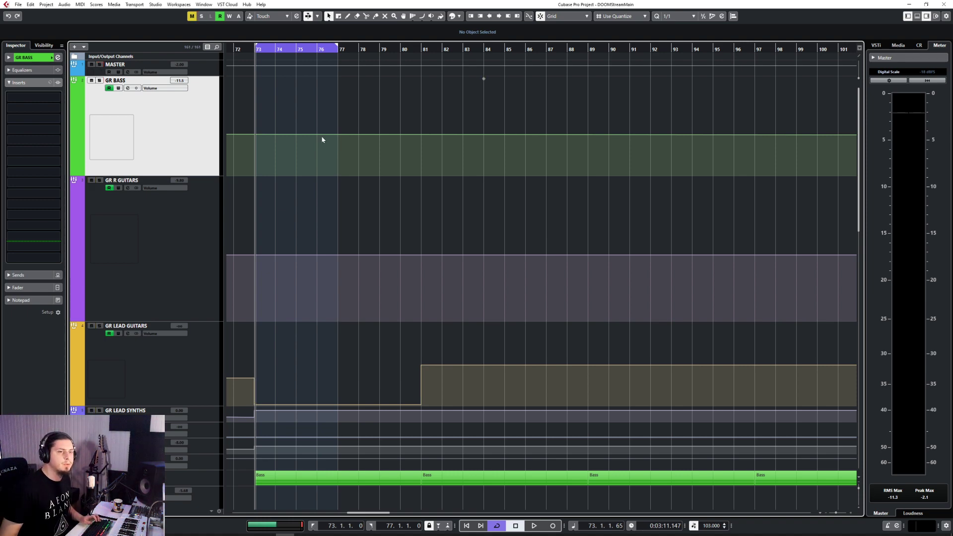
Load the Frequency EQ into the first insert slot of the GR BASS group
{"action": "left_click", "coordinate": [42, 99]}
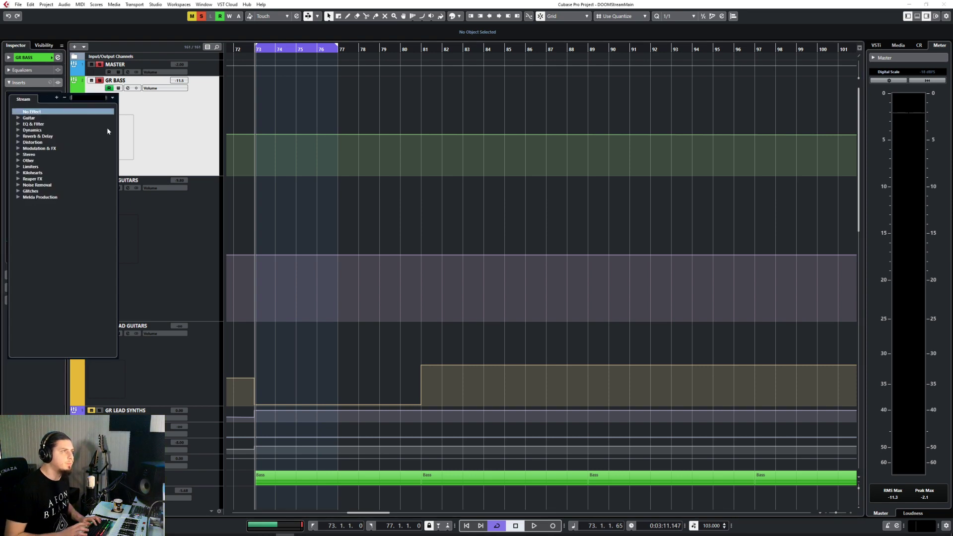
{"action": "type", "text": "freq"}
{"action": "key", "text": "Return"}
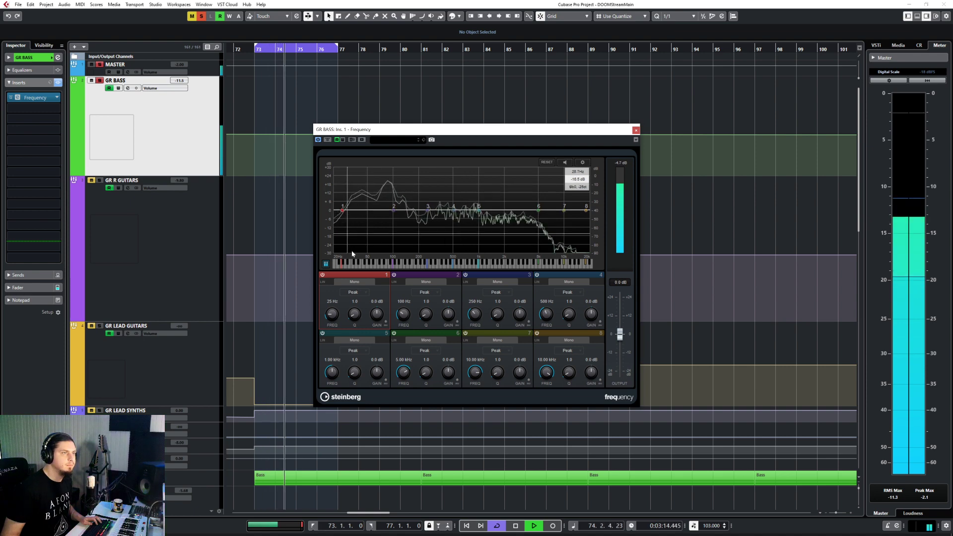
Set band 1 to a Cut 48 low cut at 30 Hz while the soloed bass plays
{"action": "left_click", "coordinate": [358, 293]}
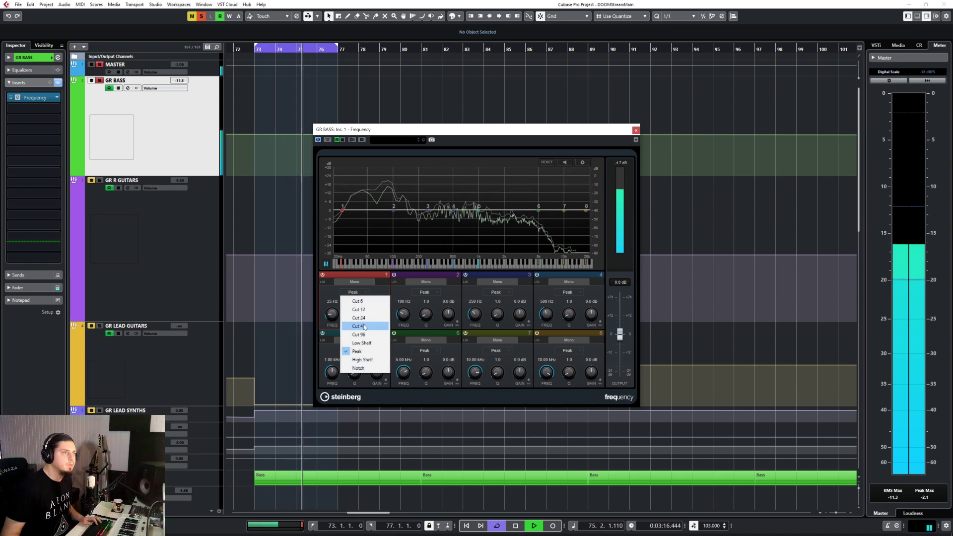
{"action": "left_click", "coordinate": [348, 313]}
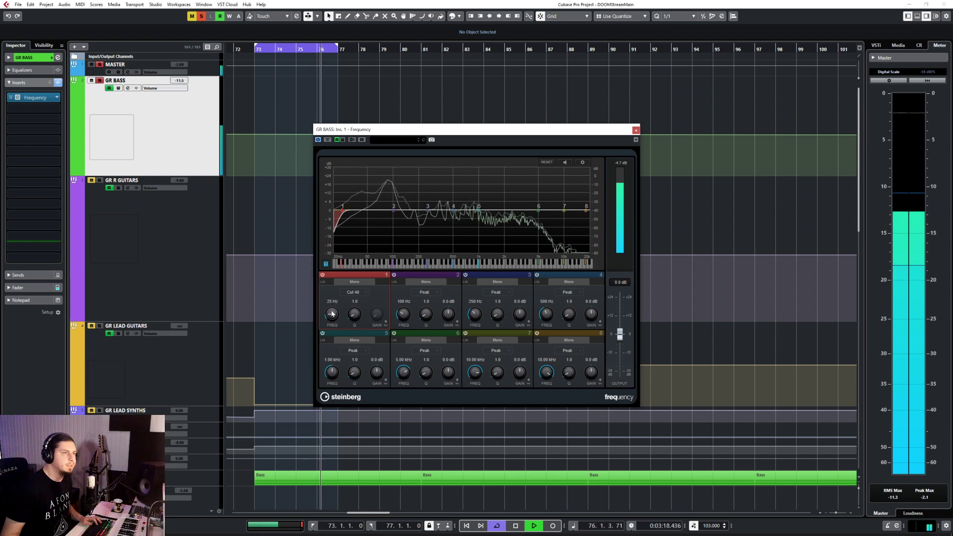
{"action": "scroll", "coordinate": [334, 315], "scroll_direction": "up", "scroll_amount": 1}
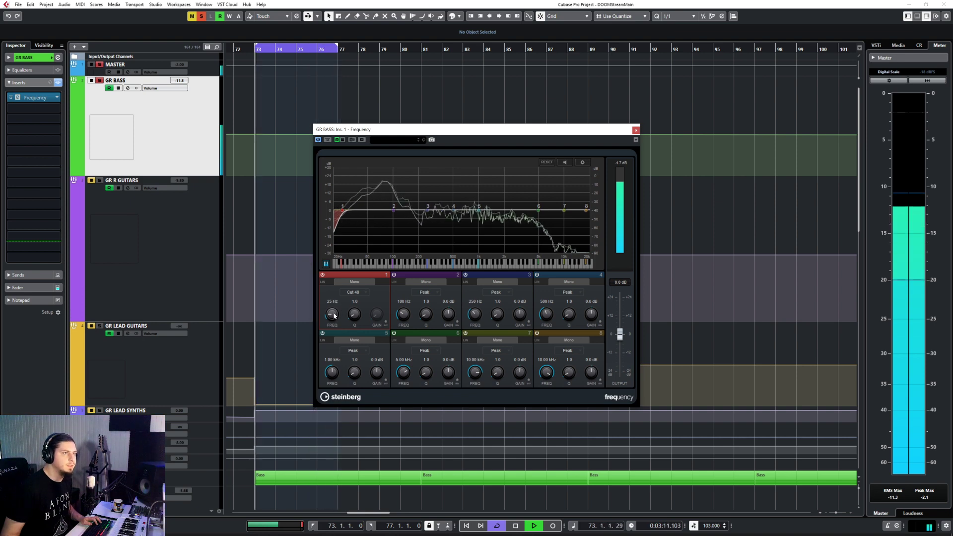
{"action": "scroll", "coordinate": [333, 314], "scroll_direction": "down", "scroll_amount": 1}
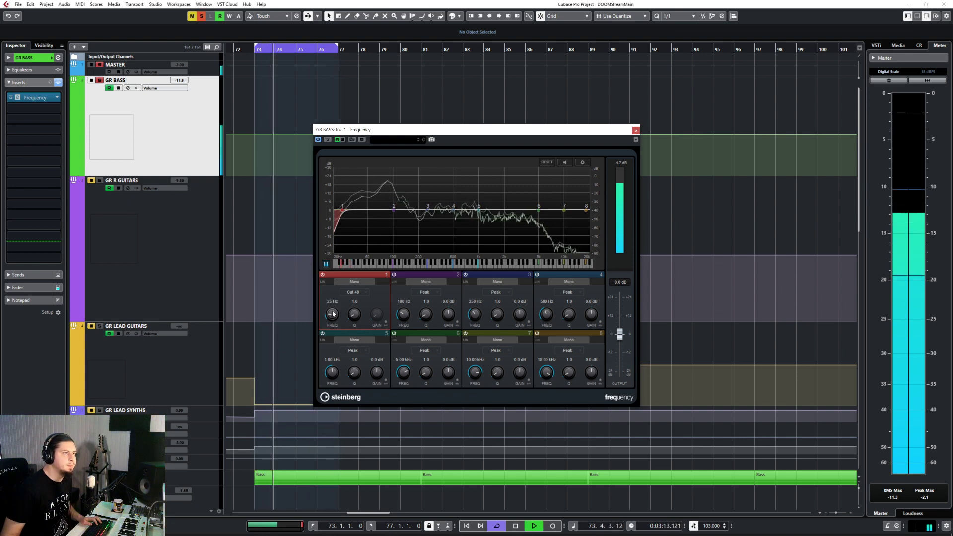
{"action": "scroll", "coordinate": [333, 313], "scroll_direction": "up", "scroll_amount": 5}
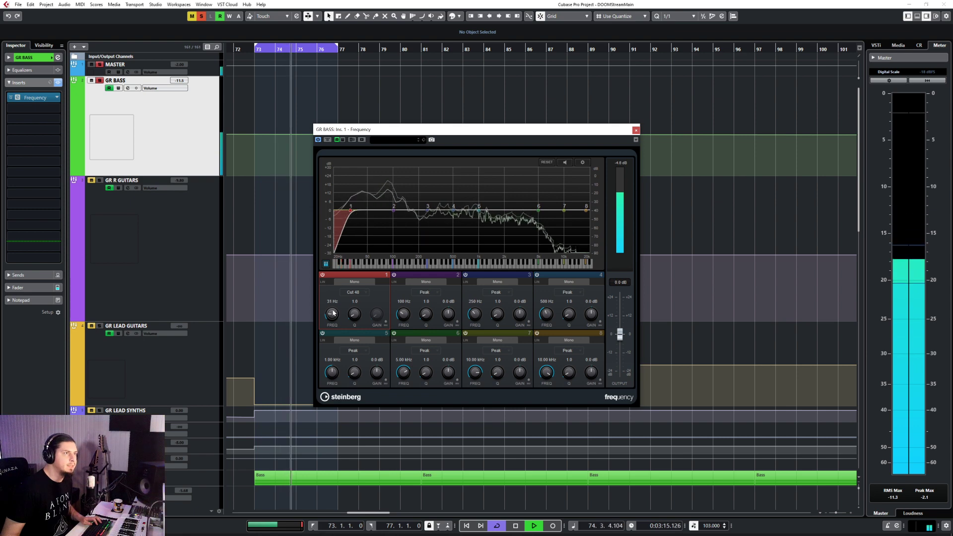
{"action": "scroll", "coordinate": [333, 314], "scroll_direction": "down", "scroll_amount": 1}
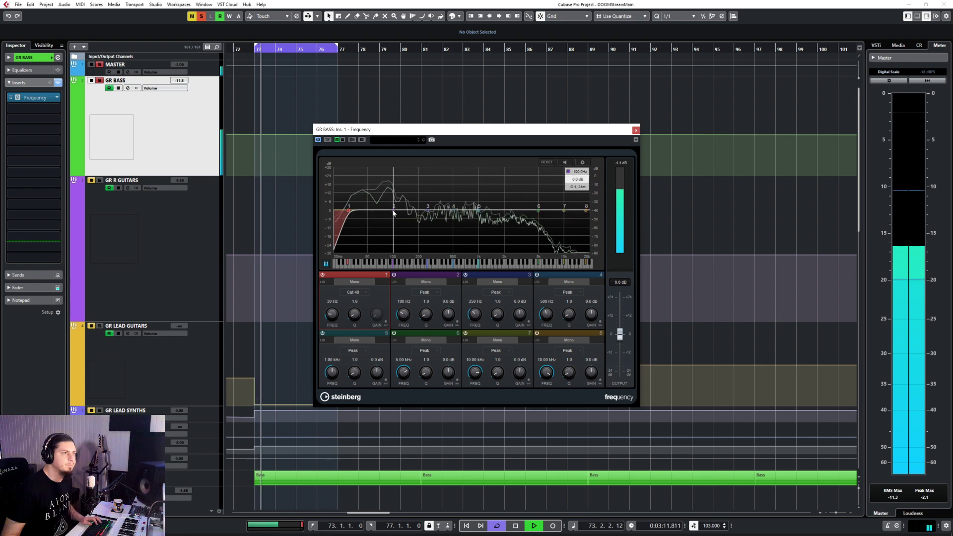
Make a narrow 4.2 dB cut at 54 Hz with band 2, compare the EQ bypassed and active, and stop playback
{"action": "left_click_drag", "start_coordinate": [394, 210], "coordinate": [371, 214]}
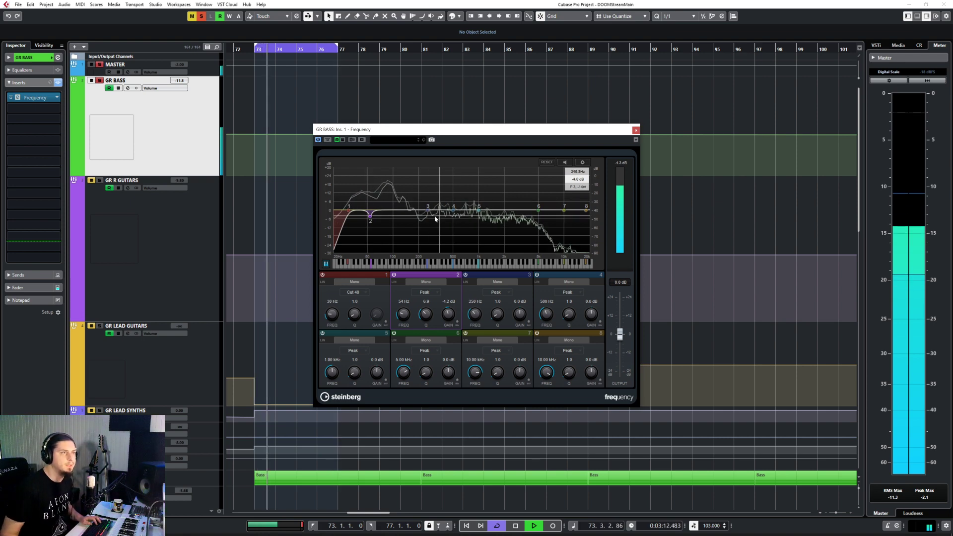
{"action": "left_click", "coordinate": [318, 139]}
{"action": "left_click", "coordinate": [318, 139]}
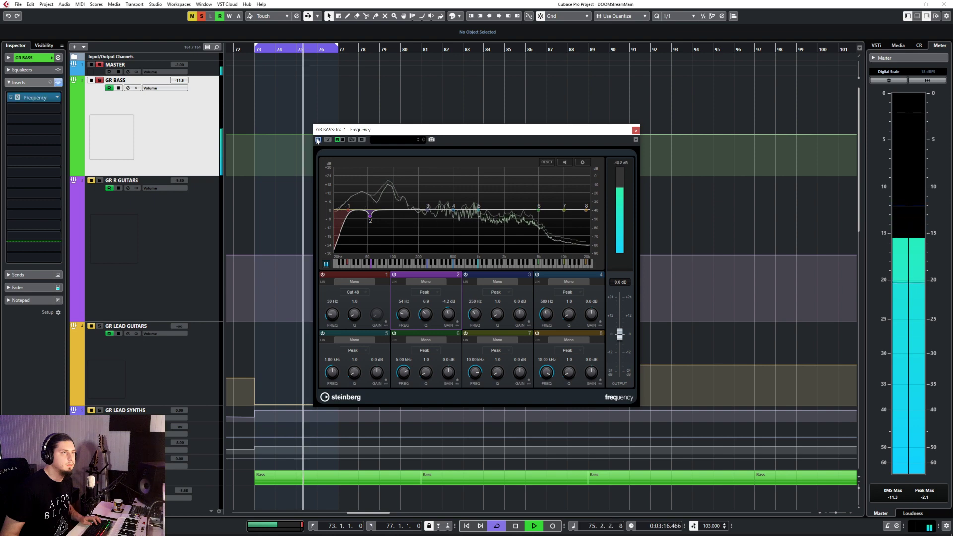
{"action": "key", "text": "space"}
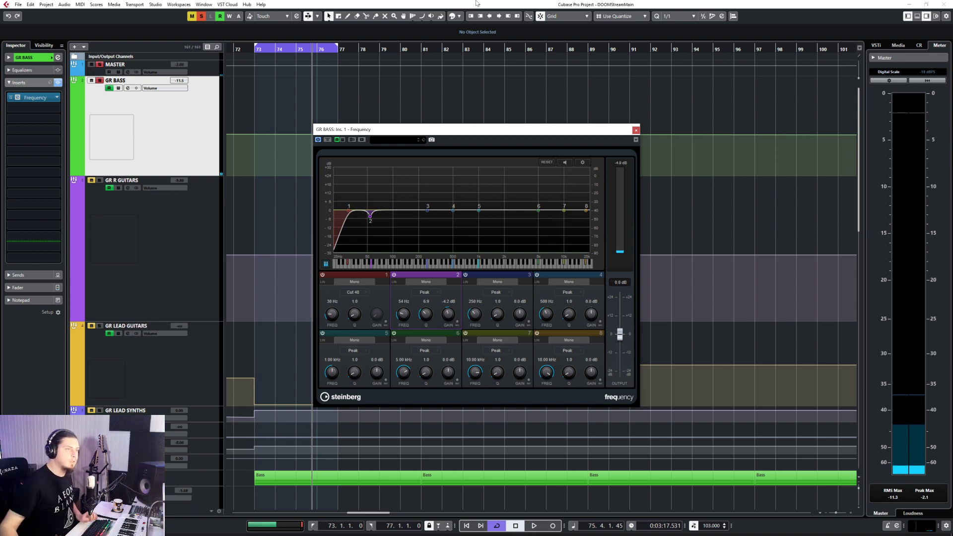
Sweep a narrow 24 dB boost with band 3 through the low mids during playback, and turn it into a slight cut at about 289 Hz
{"action": "scroll", "coordinate": [292, 274], "scroll_direction": "down", "scroll_amount": 5}
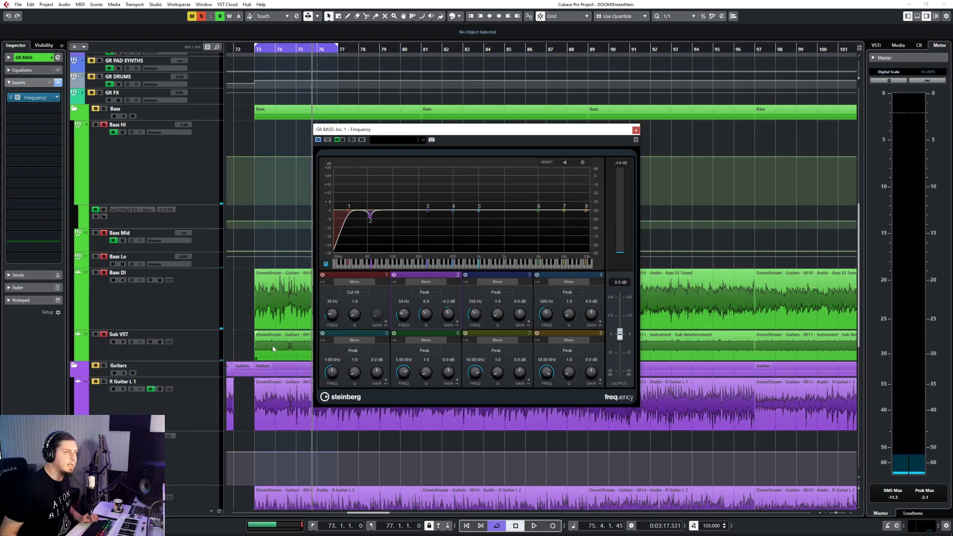
{"action": "scroll", "coordinate": [274, 336], "scroll_direction": "up", "scroll_amount": 4}
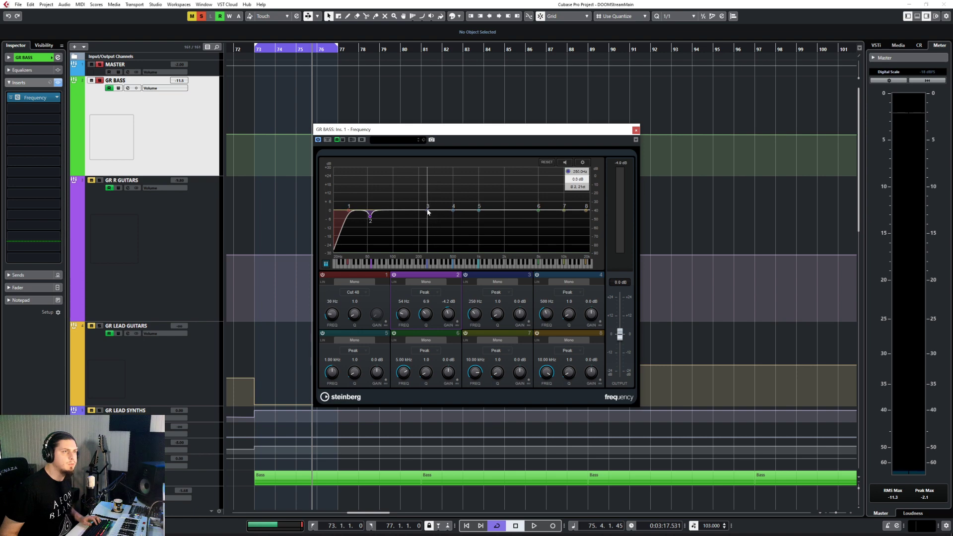
{"action": "left_click_drag", "start_coordinate": [428, 212], "coordinate": [425, 201]}
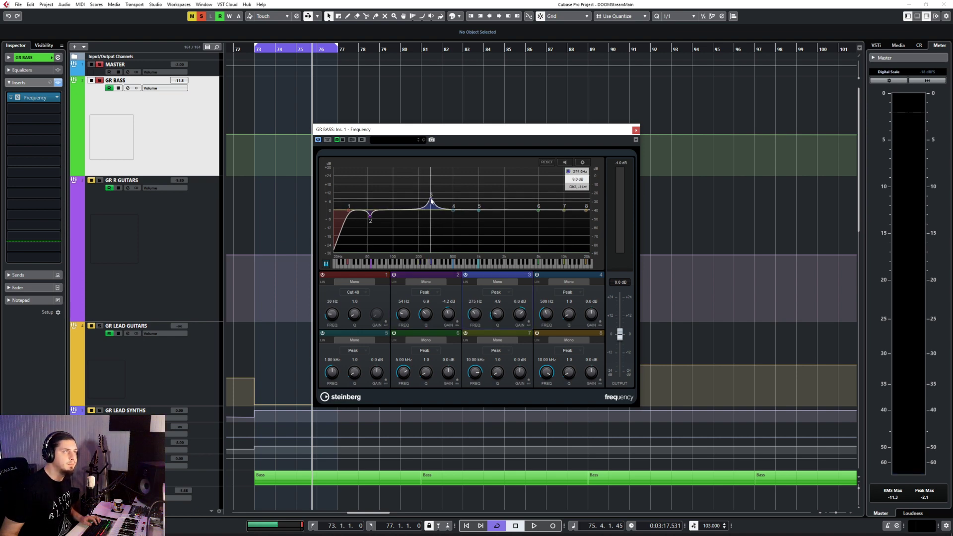
{"action": "key", "text": "space"}
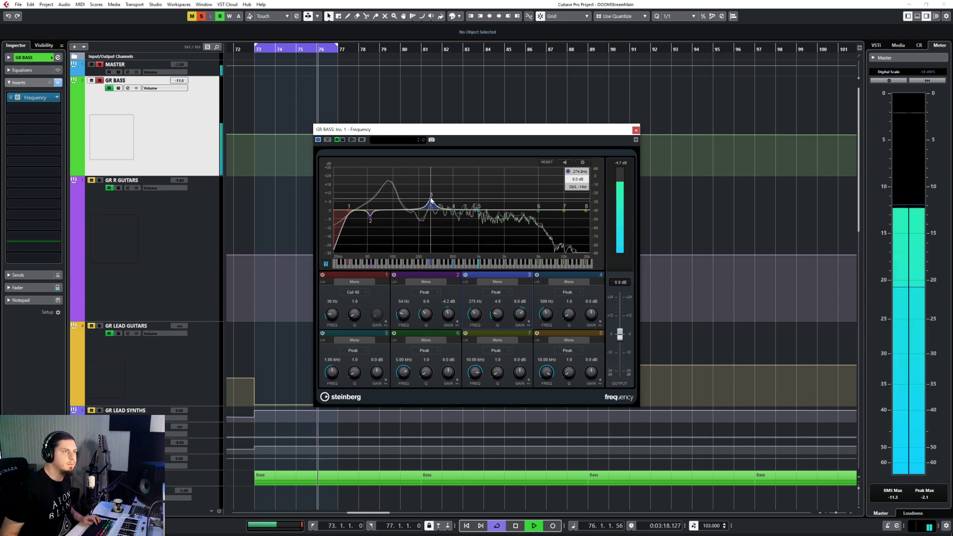
{"action": "left_click_drag", "start_coordinate": [431, 200], "coordinate": [432, 185]}
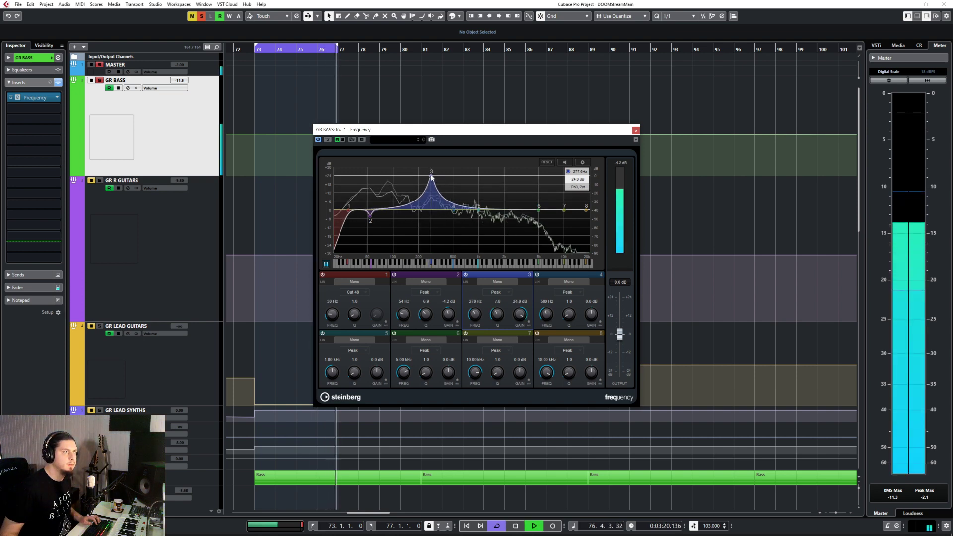
{"action": "left_click_drag", "start_coordinate": [431, 177], "coordinate": [419, 172]}
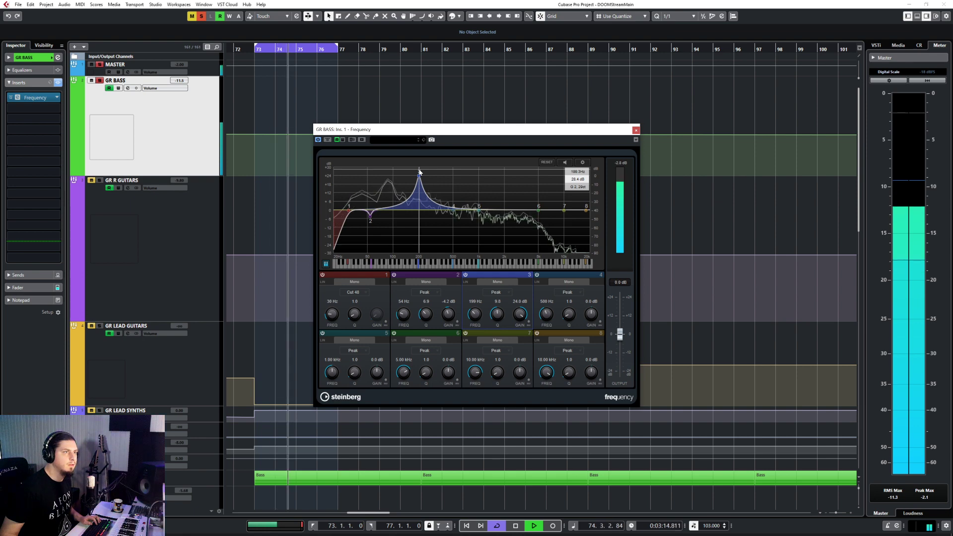
{"action": "left_click_drag", "start_coordinate": [420, 172], "coordinate": [436, 170]}
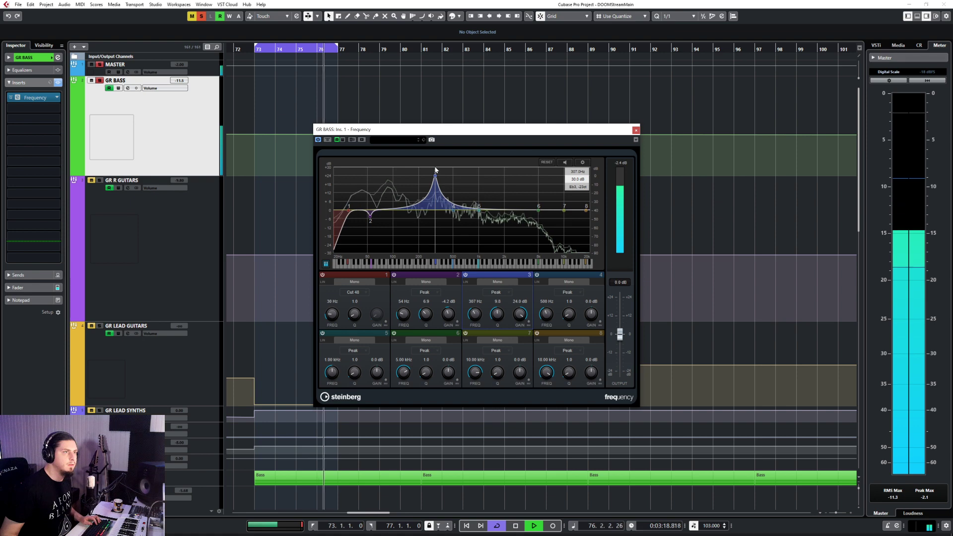
{"action": "left_click_drag", "start_coordinate": [435, 169], "coordinate": [433, 222]}
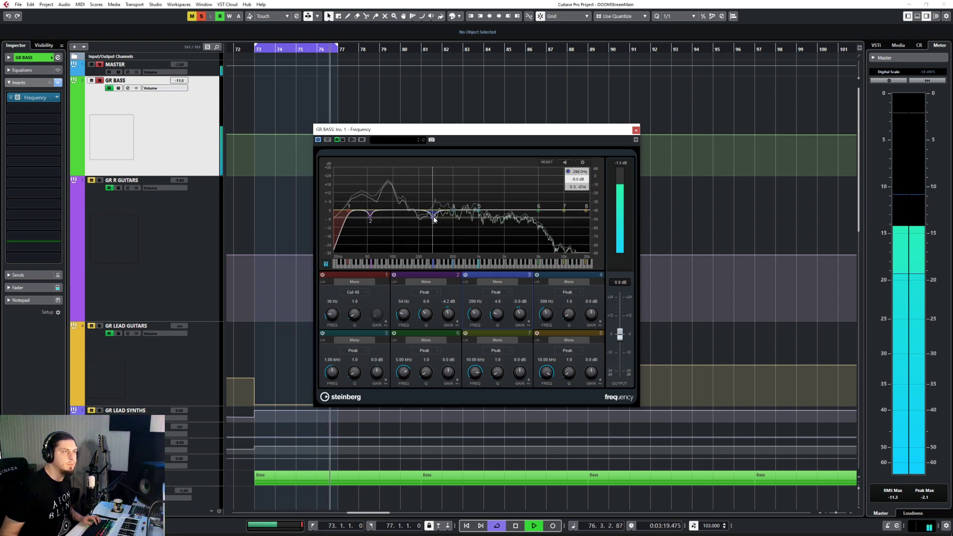
Sweep the upper bass frequencies with boosted bands, and set narrow cuts at 1.21 kHz on band 4, 2.48 kHz on band 6 and 6.43 kHz on band 7
{"action": "left_click_drag", "start_coordinate": [453, 211], "coordinate": [485, 174]}
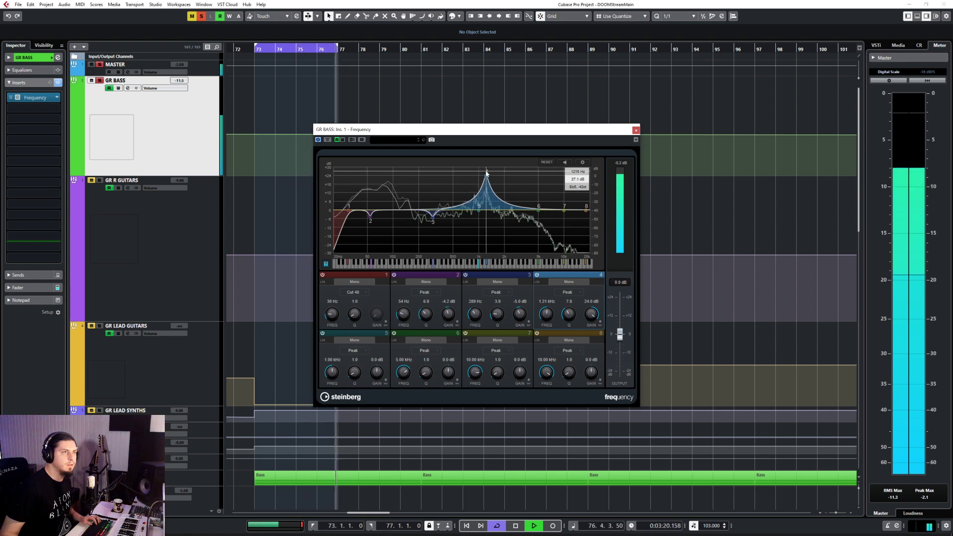
{"action": "left_click_drag", "start_coordinate": [486, 173], "coordinate": [532, 206]}
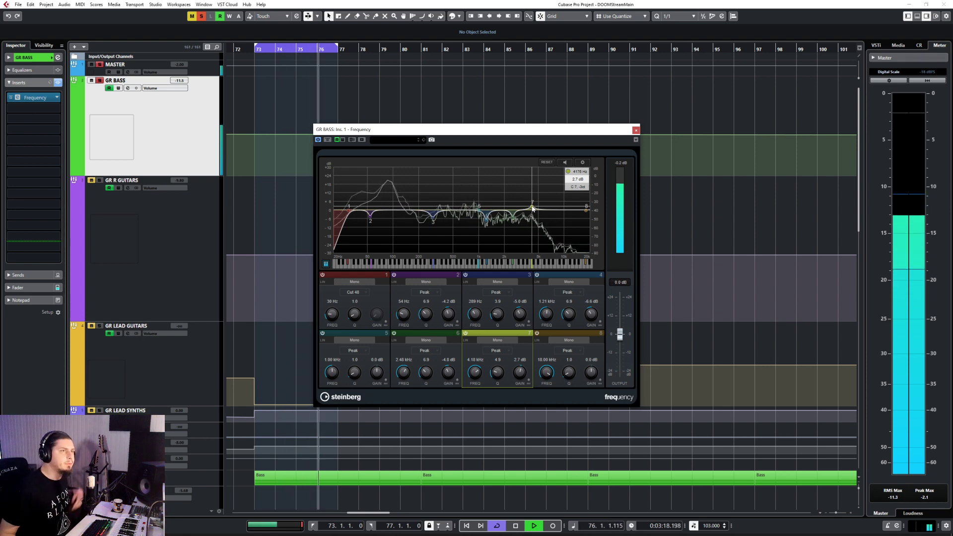
{"action": "left_click_drag", "start_coordinate": [533, 208], "coordinate": [550, 176]}
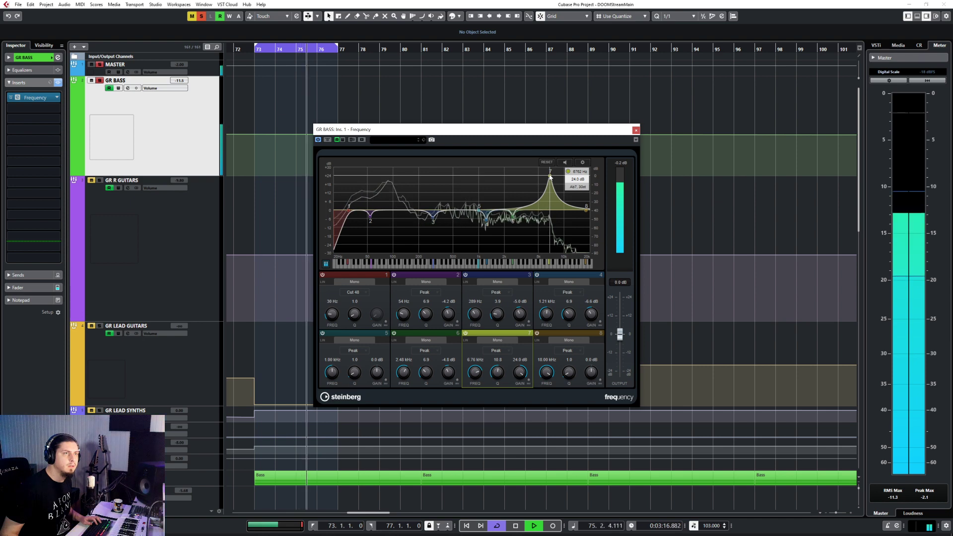
{"action": "left_click_drag", "start_coordinate": [549, 177], "coordinate": [548, 218]}
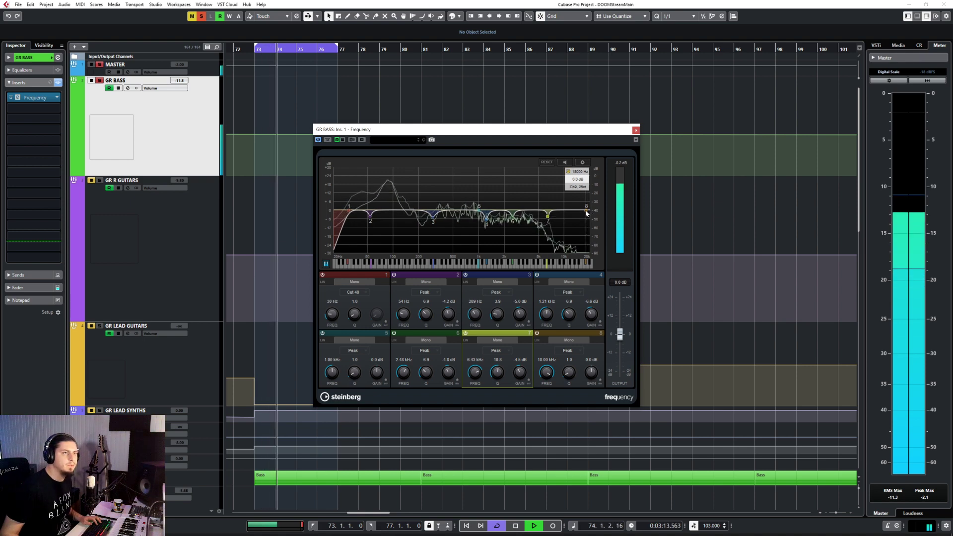
Try a 2.1 dB dip at 13.25 kHz with band 8, deactivate that band, and compare the whole EQ bypassed and active
{"action": "mouse_move", "coordinate": [586, 211]}
{"action": "left_mouse_down"}
{"action": "mouse_move", "coordinate": [580, 179]}
{"action": "mouse_move", "coordinate": [590, 219]}
{"action": "mouse_move", "coordinate": [574, 180]}
{"action": "mouse_move", "coordinate": [576, 216]}
{"action": "left_mouse_up"}
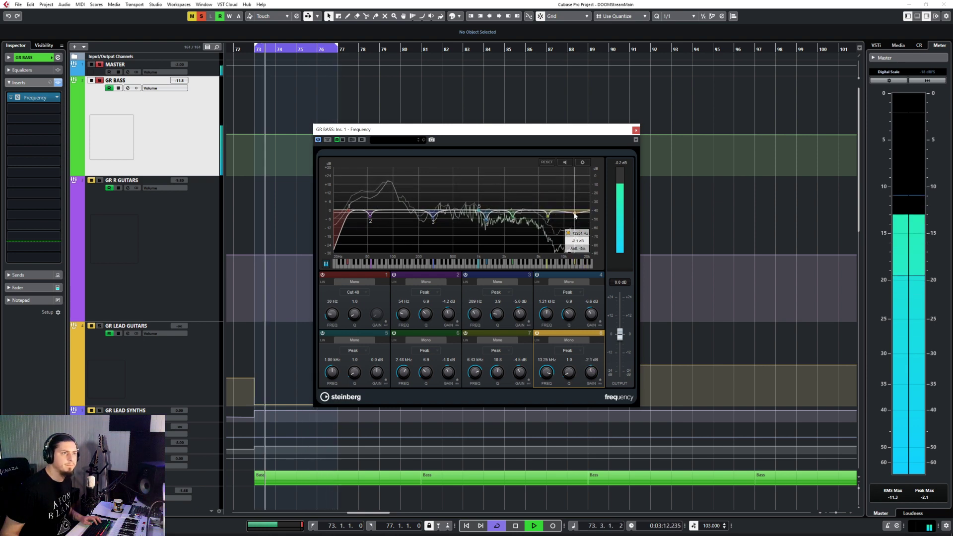
{"action": "left_click", "coordinate": [538, 334]}
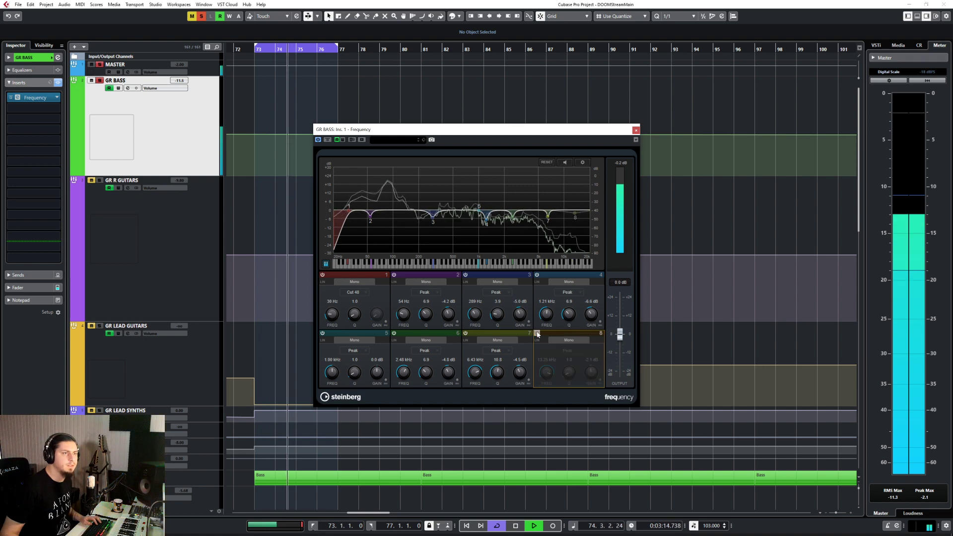
{"action": "left_click", "coordinate": [318, 140]}
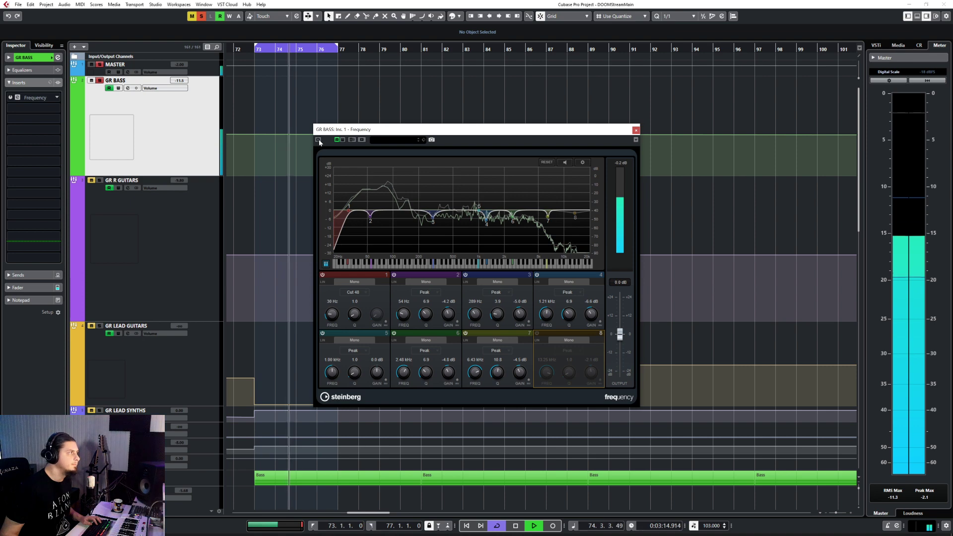
{"action": "left_click", "coordinate": [318, 140]}
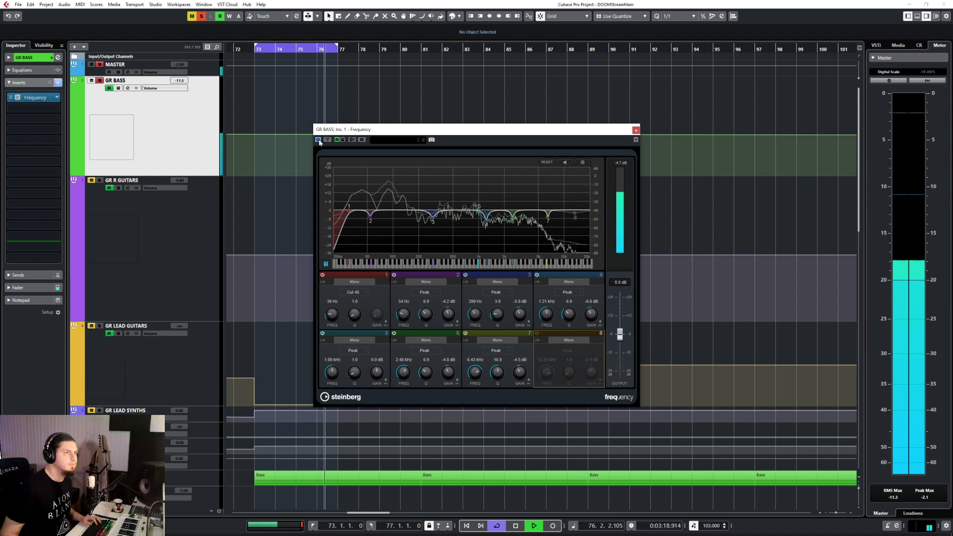
Close the bass EQ window, unsolo the bass, and compare the full mix from bar 73 with the bass EQ bypassed and active
{"action": "key", "text": "space"}
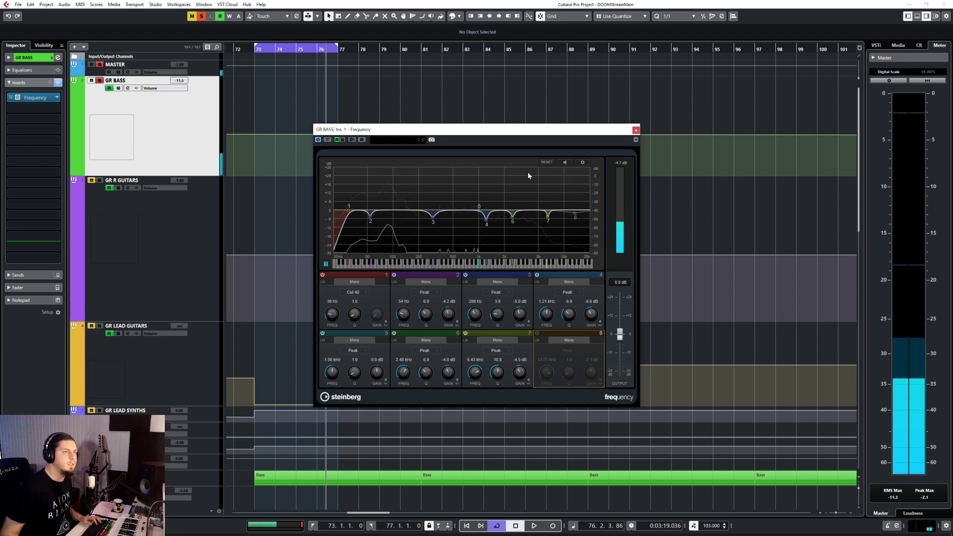
{"action": "left_click", "coordinate": [636, 130]}
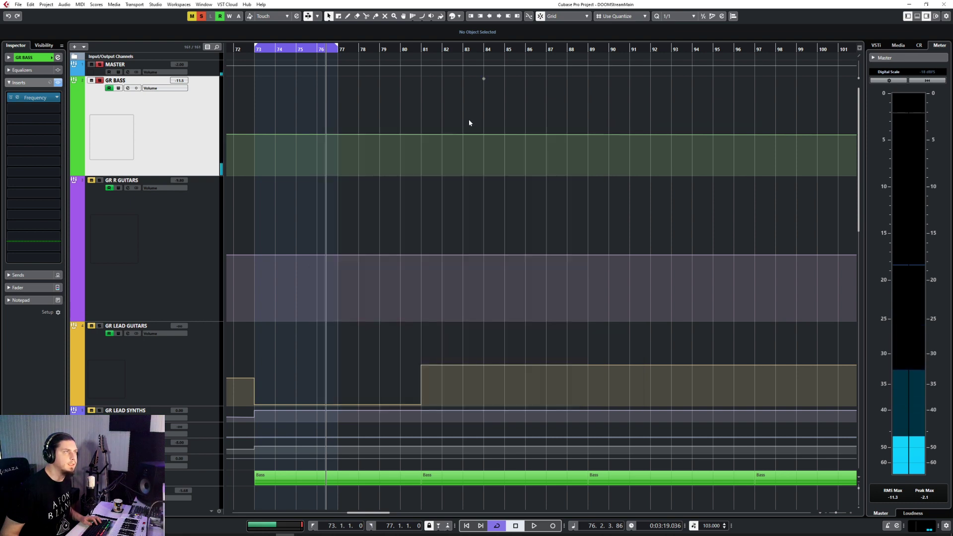
{"action": "left_click", "coordinate": [253, 53]}
{"action": "scroll", "coordinate": [326, 188], "scroll_direction": "down", "scroll_amount": 5}
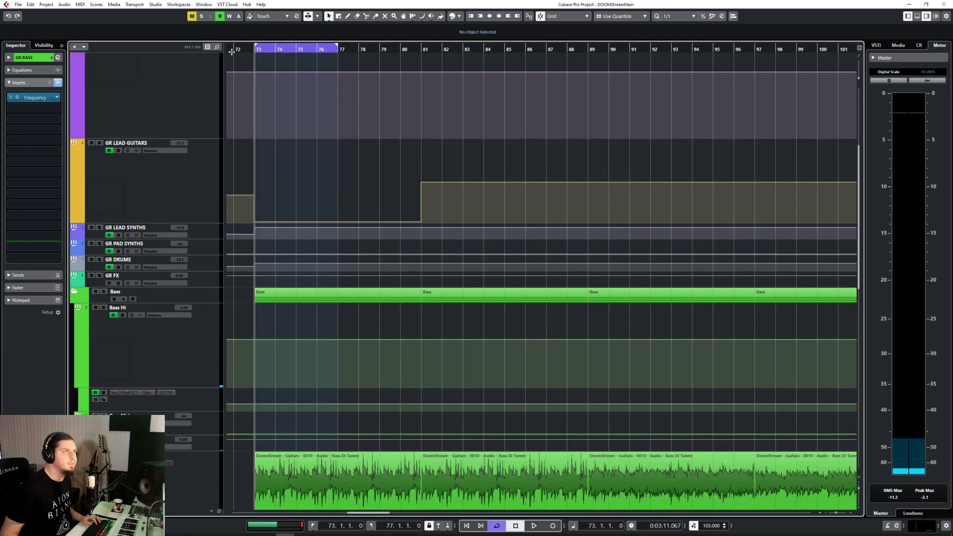
{"action": "scroll", "coordinate": [374, 210], "scroll_direction": "up", "scroll_amount": 5}
{"action": "left_click", "coordinate": [11, 98]}
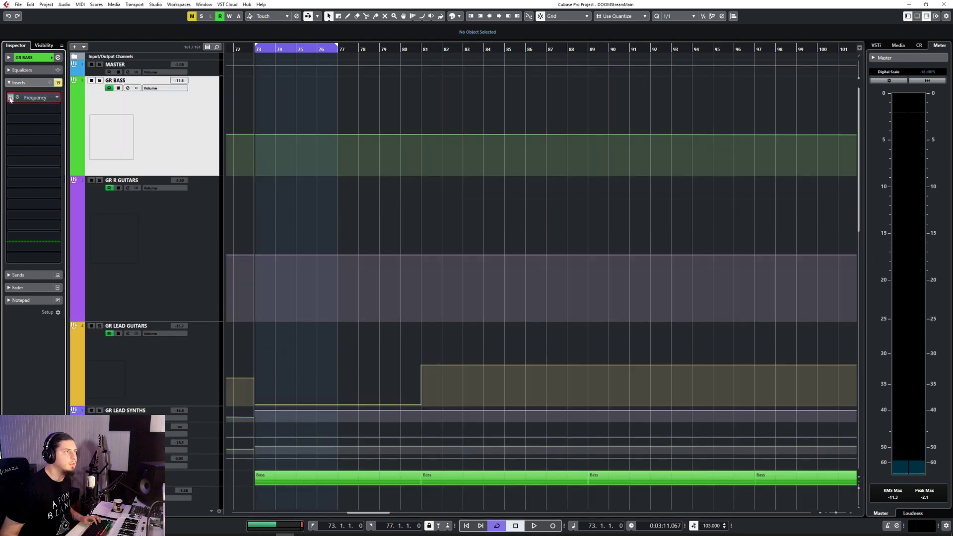
{"action": "key", "text": "space"}
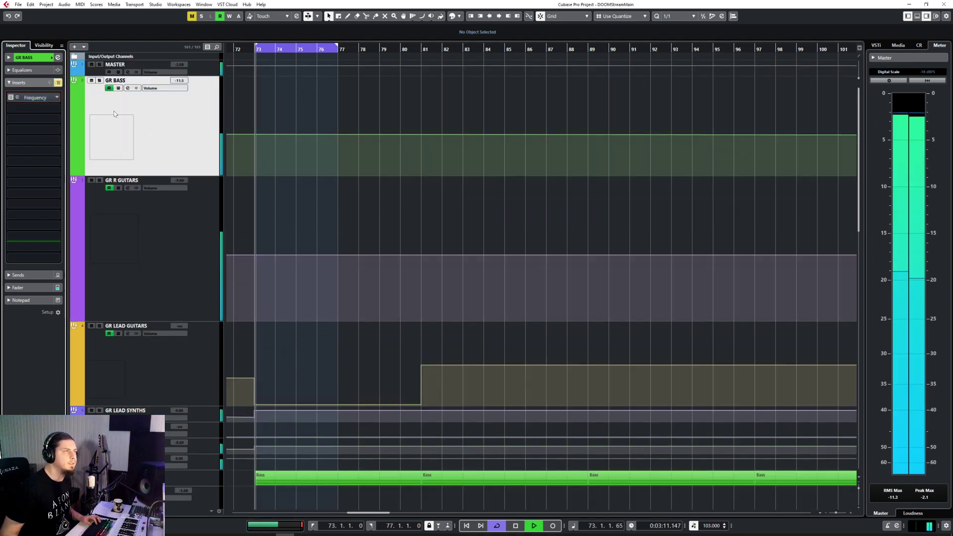
{"action": "left_click", "coordinate": [10, 98]}
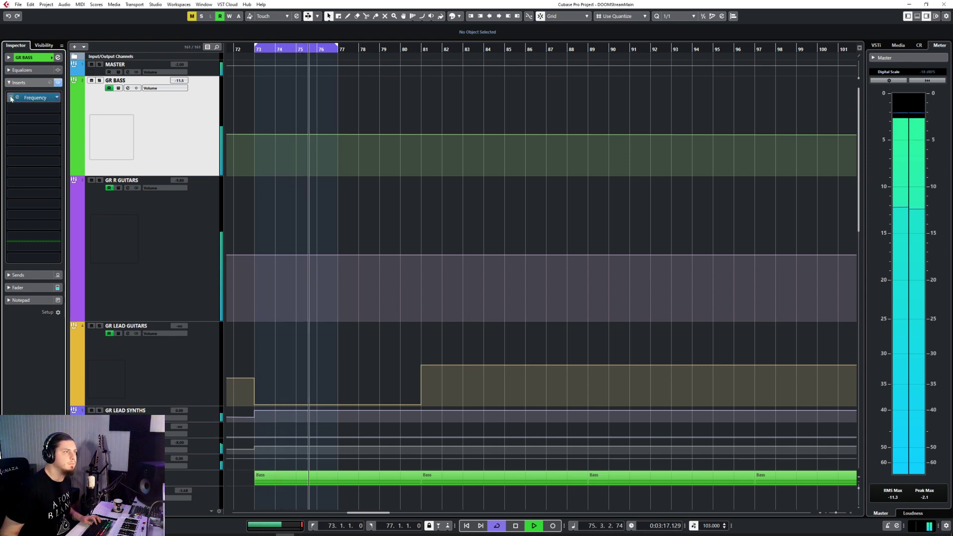
{"action": "key", "text": "space"}
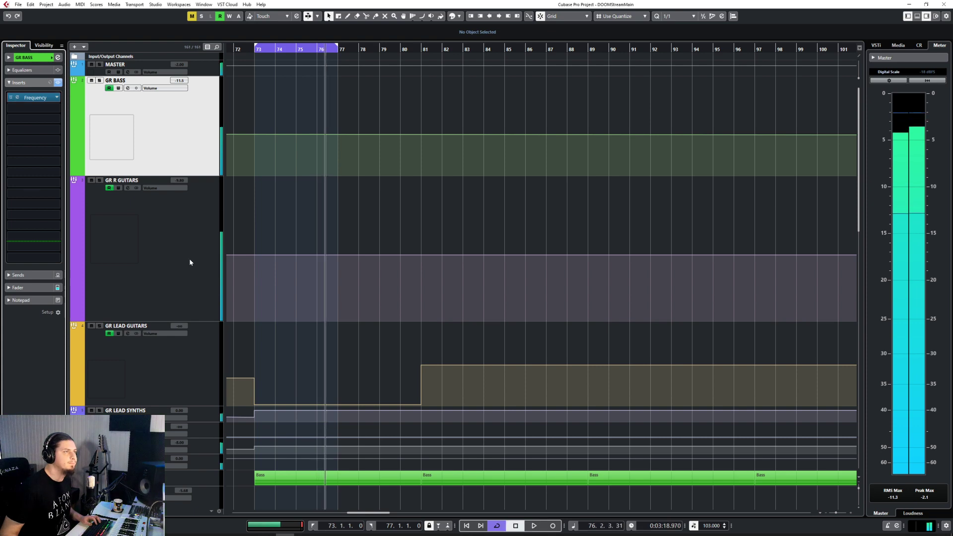
Solo the bass, rhythm guitar and drum groups together, and compare them from bar 73 with the bass EQ bypassed and active
{"action": "left_click", "coordinate": [188, 254], "text": "ctrl"}
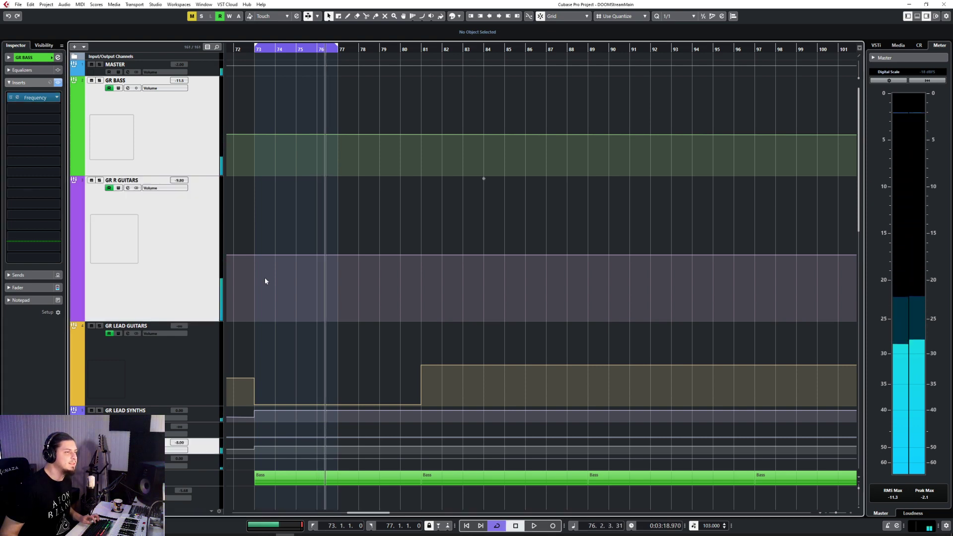
{"action": "left_click", "coordinate": [259, 46]}
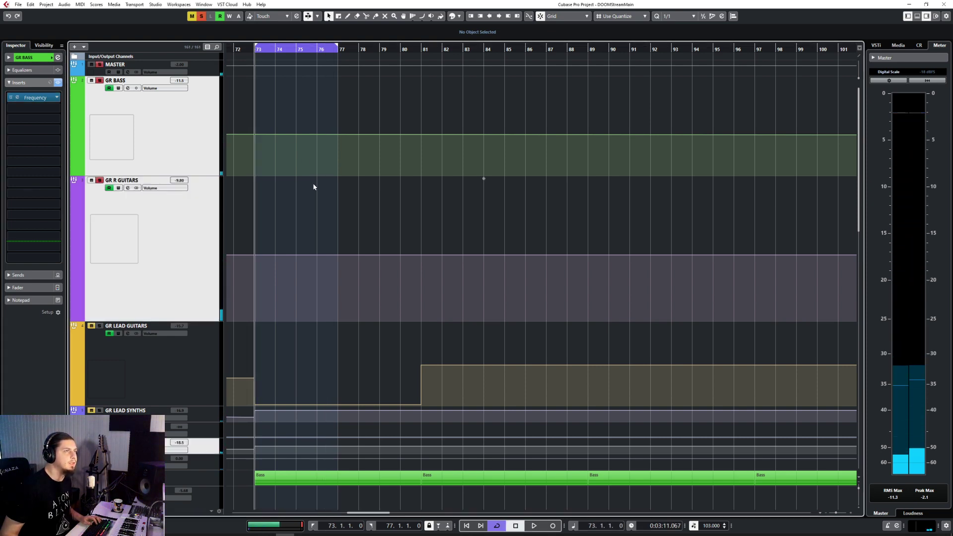
{"action": "left_click", "coordinate": [11, 98]}
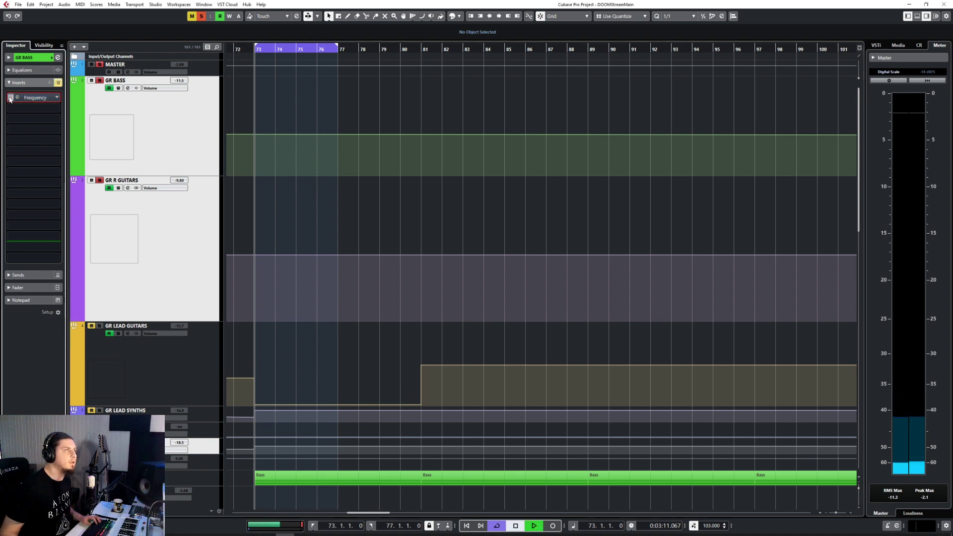
{"action": "key", "text": "space"}
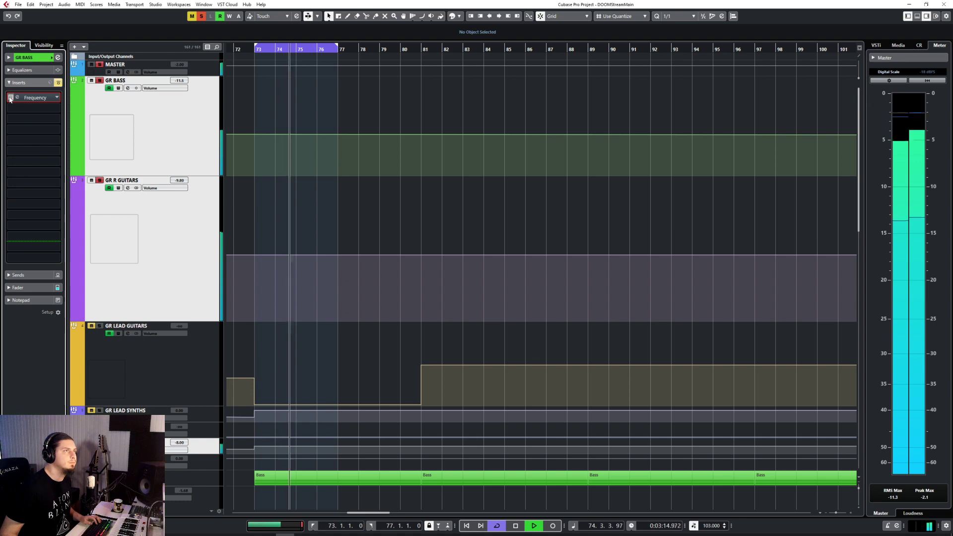
{"action": "left_click", "coordinate": [11, 97]}
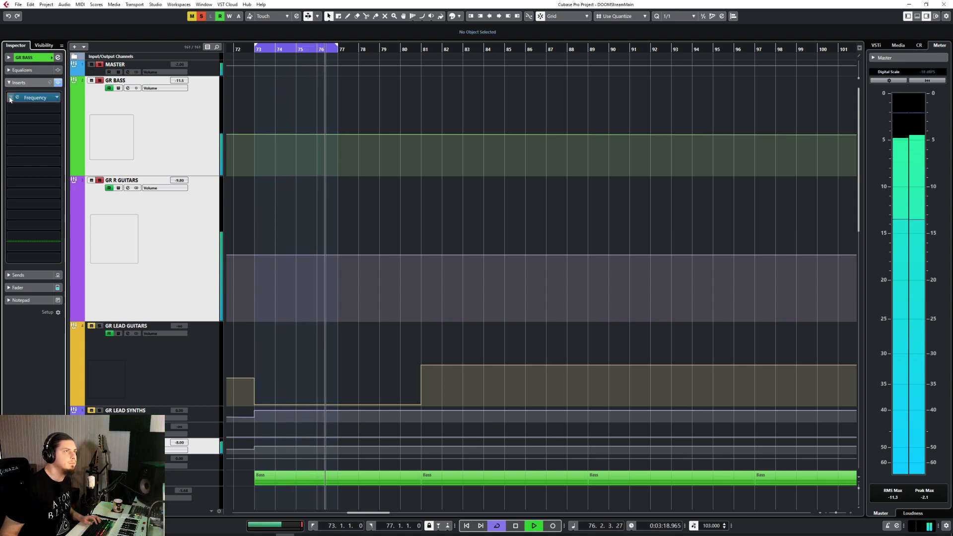
Insert Virtual Mix Rack after Frequency on the GR BASS channel, and clear all its preloaded modules
{"action": "left_click", "coordinate": [177, 108]}
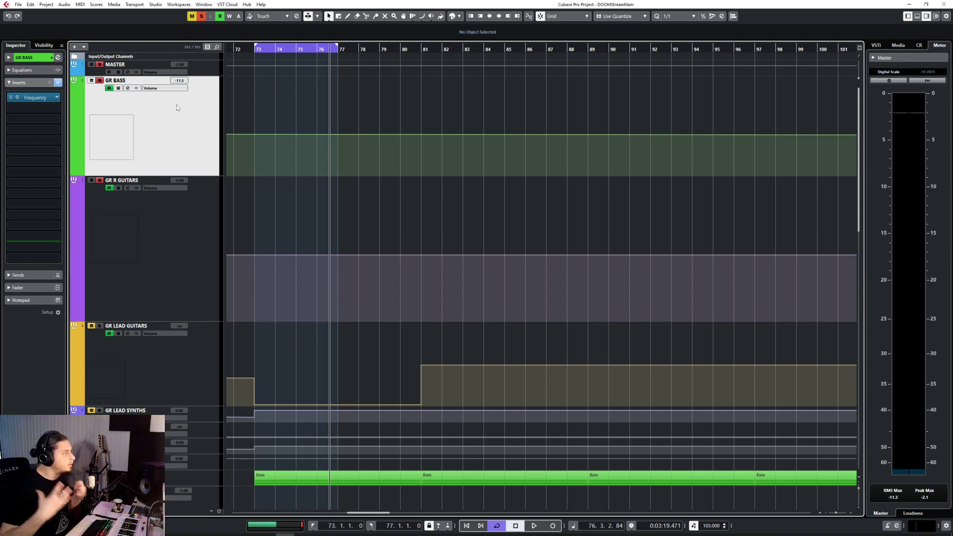
{"action": "left_click", "coordinate": [45, 108]}
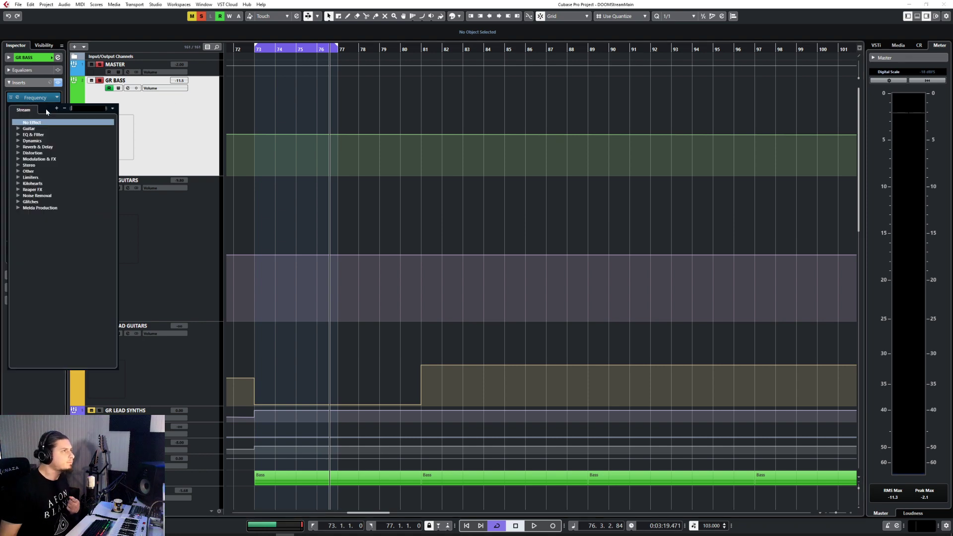
{"action": "type", "text": "virtual"}
{"action": "left_click", "coordinate": [106, 129]}
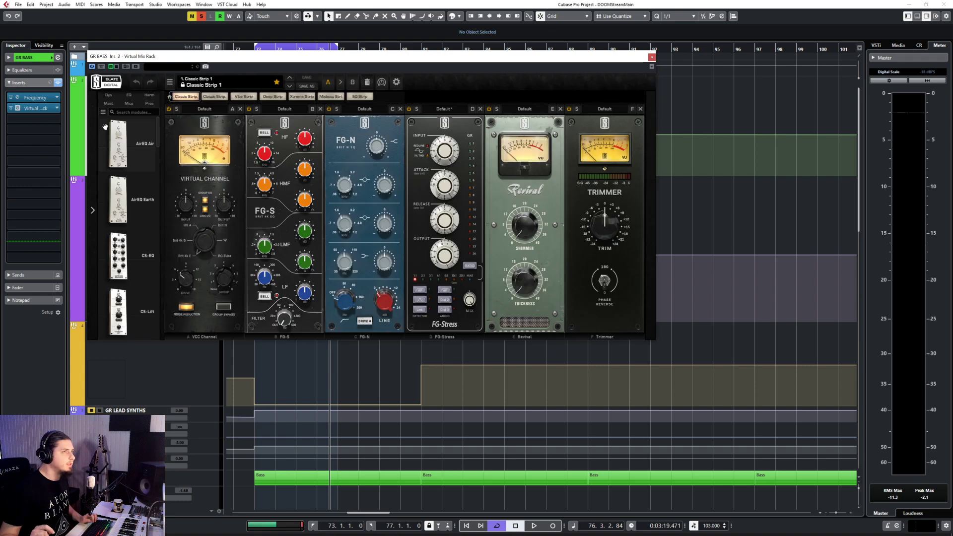
{"action": "left_click", "coordinate": [368, 83]}
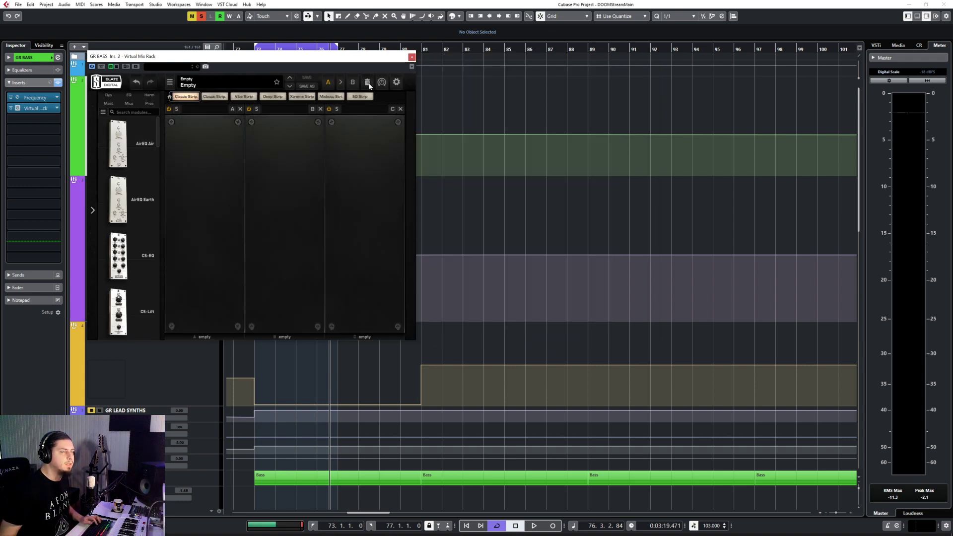
{"action": "left_click_drag", "start_coordinate": [363, 63], "coordinate": [495, 160]}
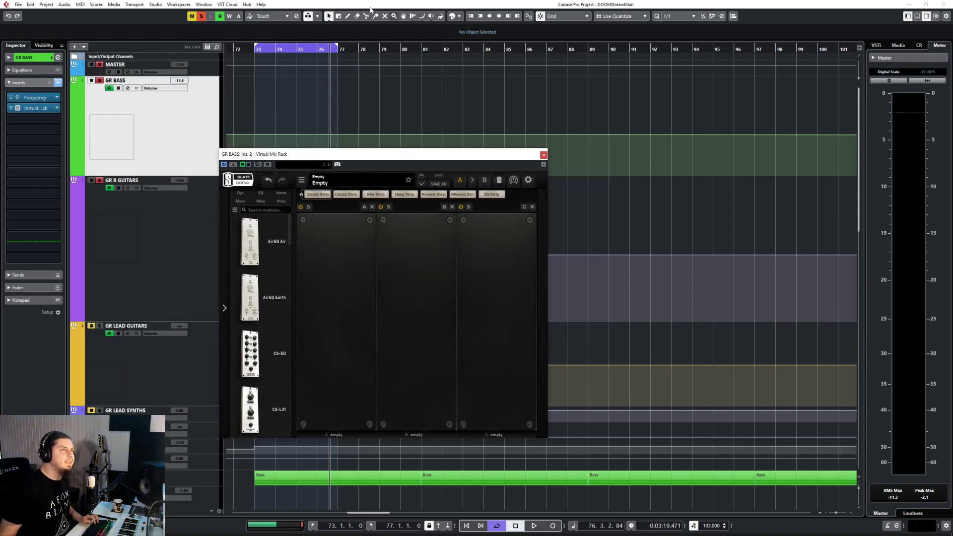
{"action": "left_click_drag", "start_coordinate": [273, 154], "coordinate": [454, 179]}
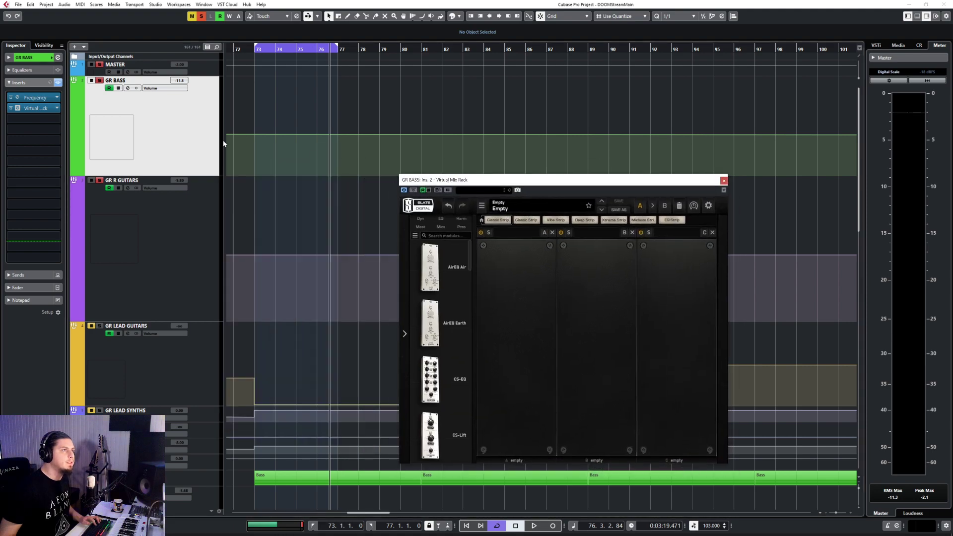
Examine the group channels and their inserts in the MixConsole, check the GR R GUITARS insert chain, and return to GR BASS
{"action": "key", "text": "F3"}
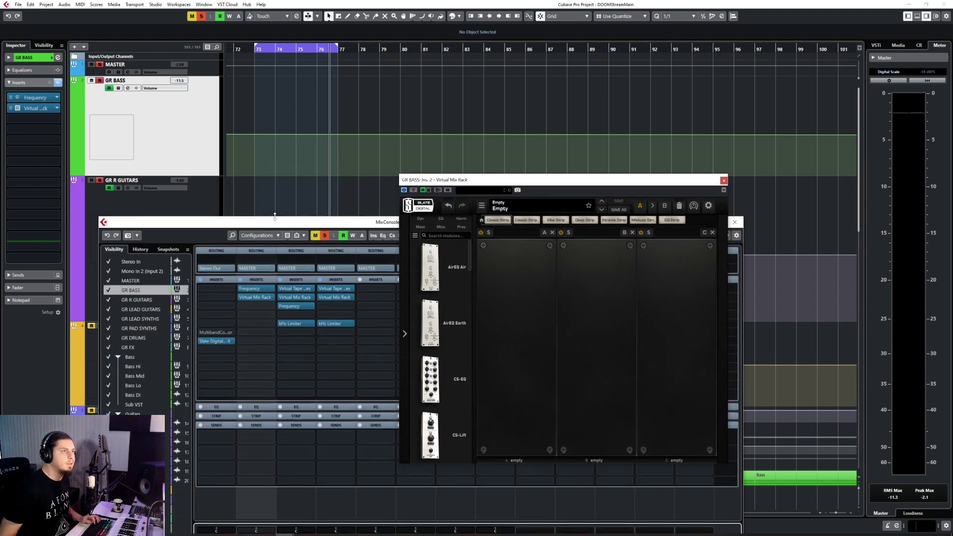
{"action": "left_click_drag", "start_coordinate": [274, 218], "coordinate": [215, 81]}
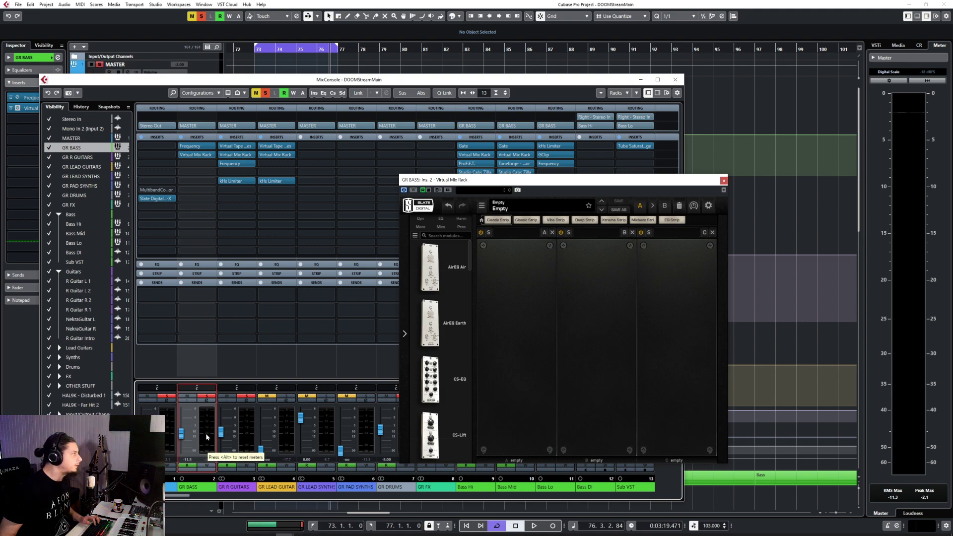
{"action": "left_click_drag", "start_coordinate": [345, 79], "coordinate": [431, 44]}
{"action": "left_click_drag", "start_coordinate": [445, 187], "coordinate": [546, 120]}
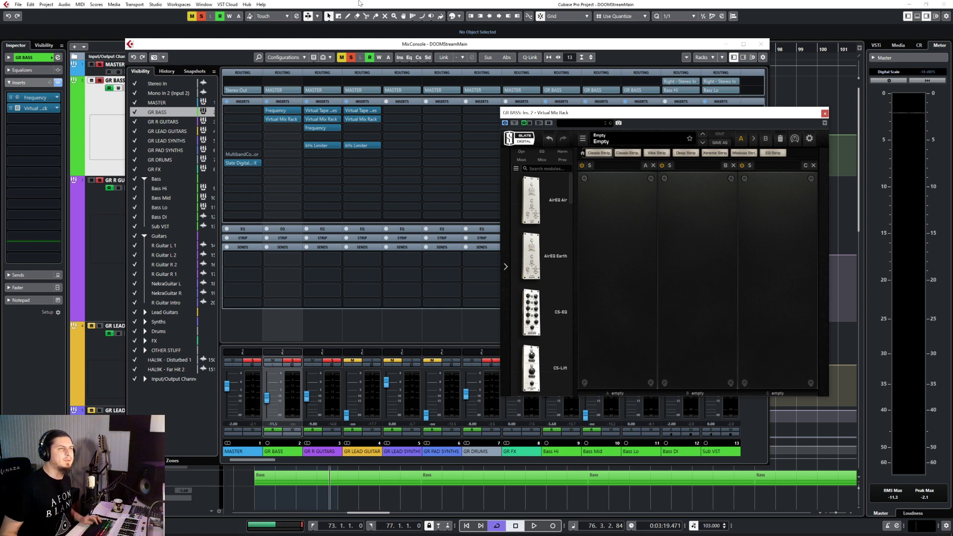
{"action": "left_click", "coordinate": [117, 253]}
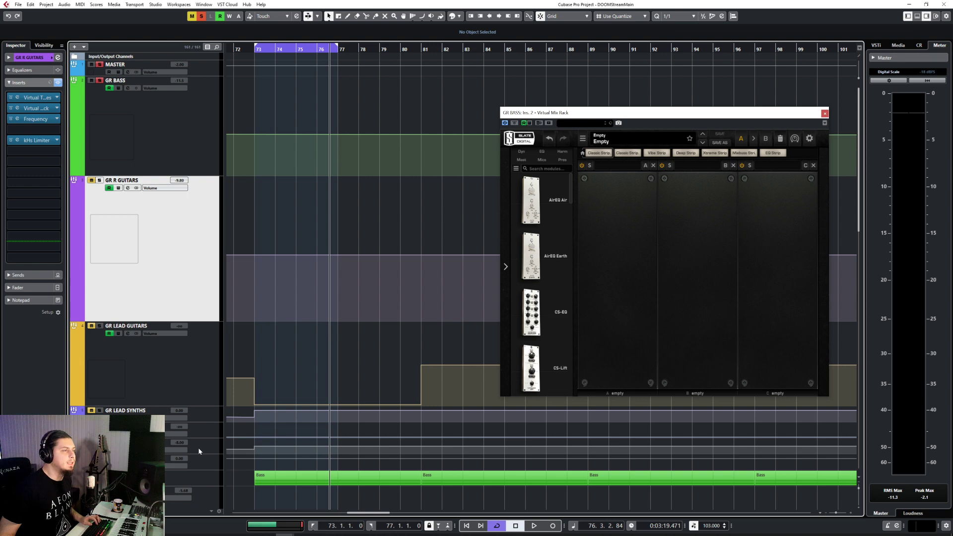
{"action": "left_click", "coordinate": [182, 154]}
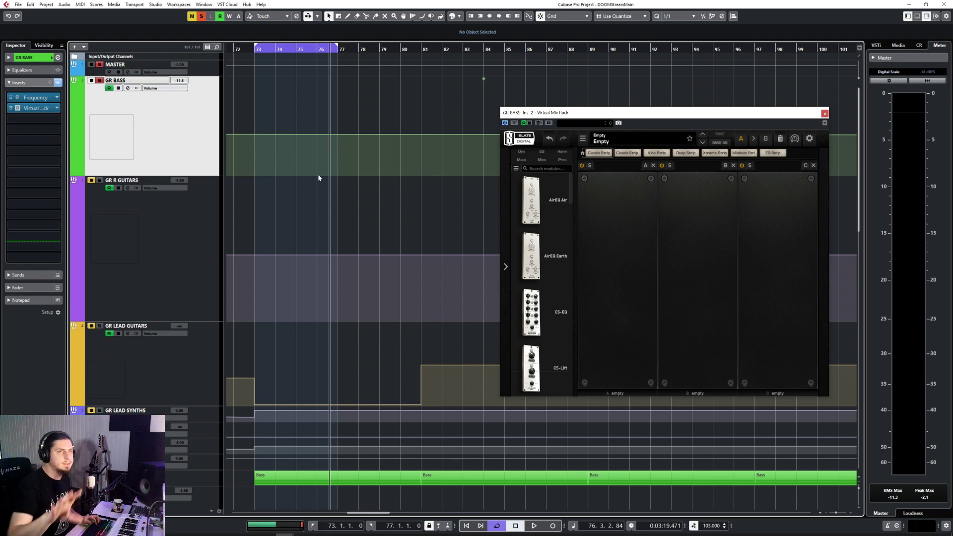
{"action": "left_click_drag", "start_coordinate": [581, 113], "coordinate": [508, 103]}
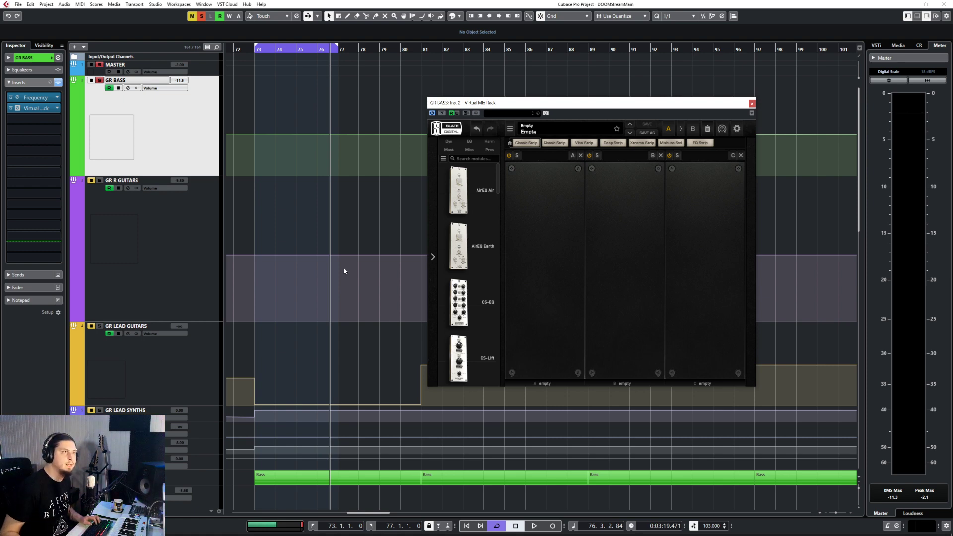
Load the FG-N and FG-S EQ modules into the bass rack during playback, and remove FG-N so that only FG-S is used
{"action": "scroll", "coordinate": [484, 280], "scroll_direction": "down", "scroll_amount": 5}
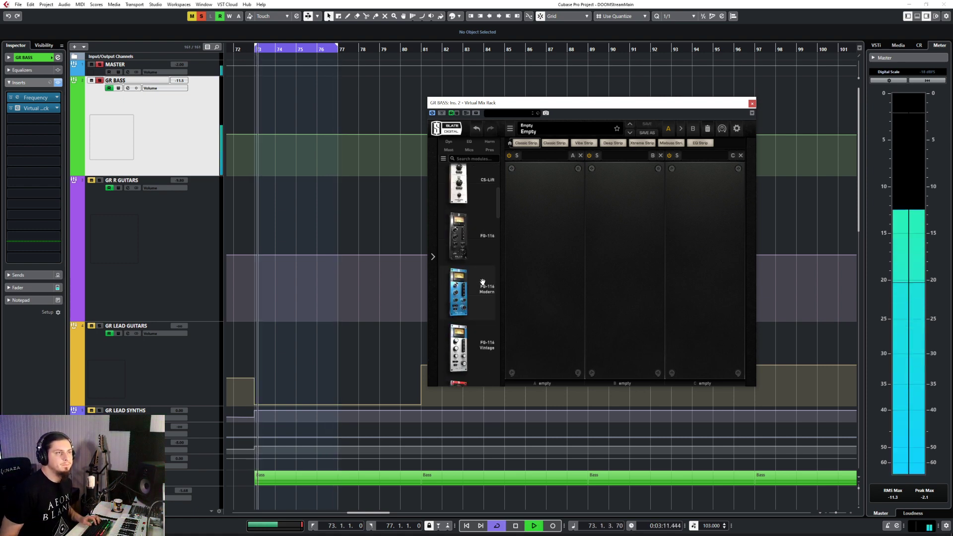
{"action": "scroll", "coordinate": [484, 281], "scroll_direction": "down", "scroll_amount": 5}
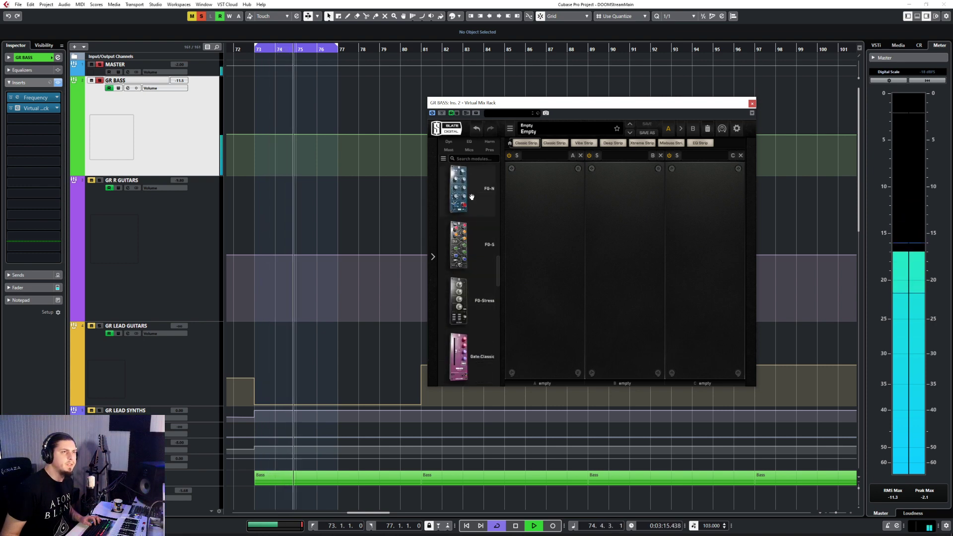
{"action": "left_click_drag", "start_coordinate": [468, 194], "coordinate": [571, 190]}
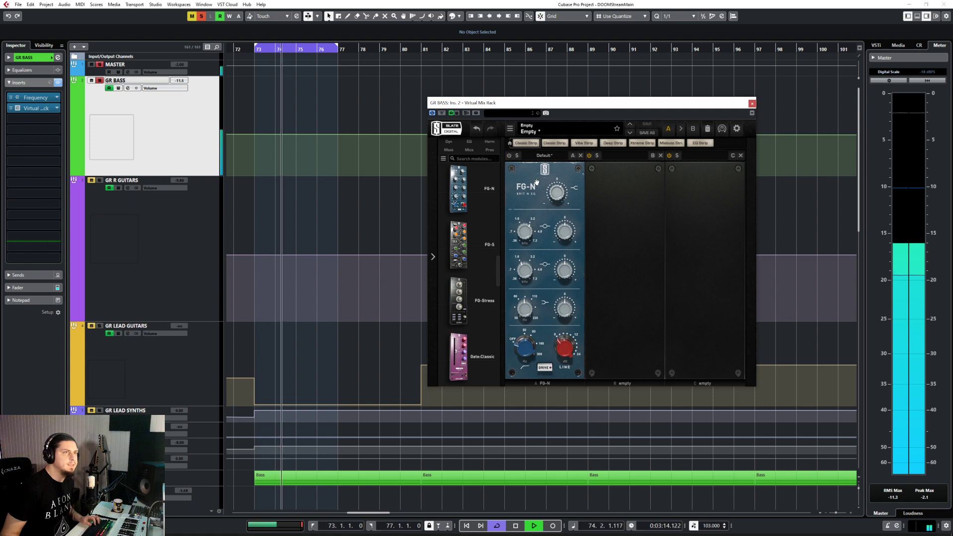
{"action": "left_click_drag", "start_coordinate": [458, 245], "coordinate": [643, 222]}
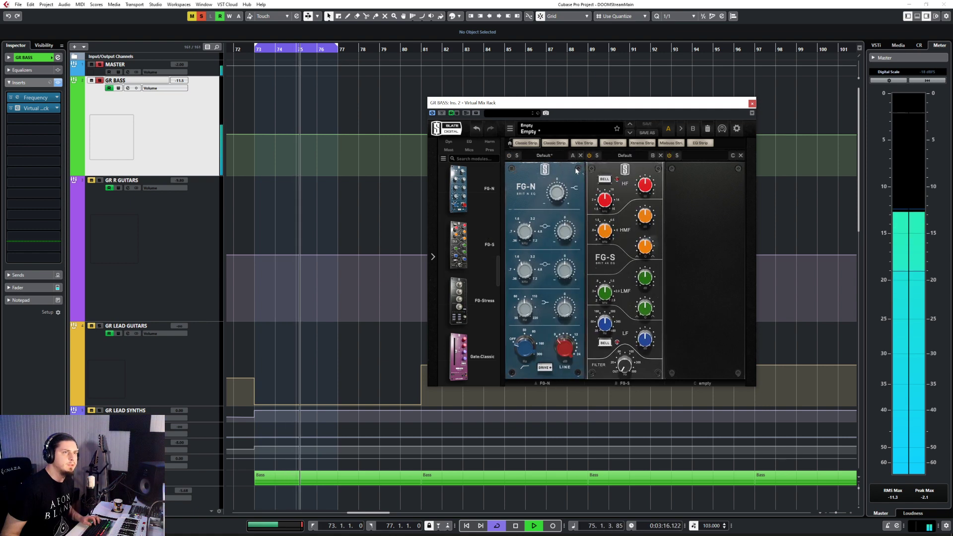
{"action": "left_click", "coordinate": [580, 156]}
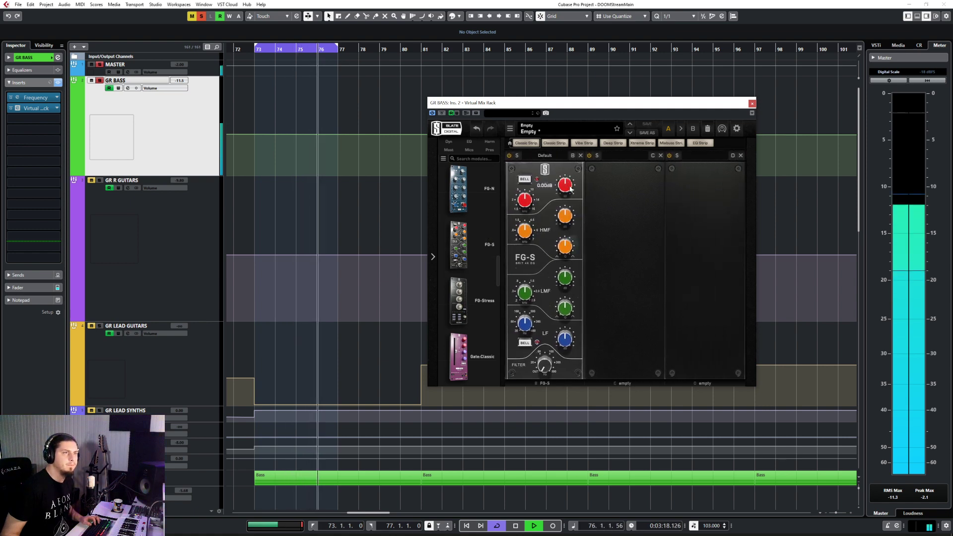
Raise the FG-S high-frequency gain slightly, boost the LMF band to +15 dB, and sweep its frequency during playback, settling lower
{"action": "left_click_drag", "start_coordinate": [568, 183], "coordinate": [526, 199]}
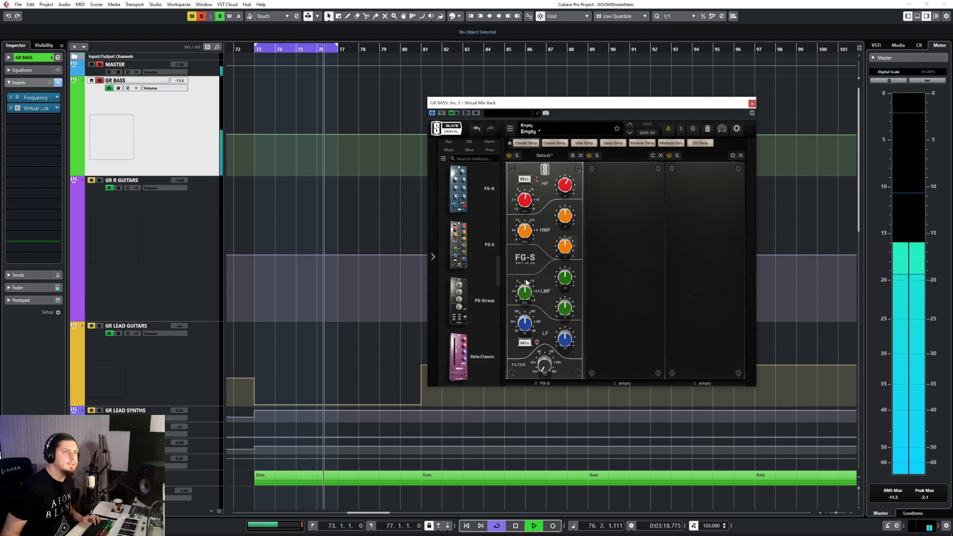
{"action": "left_click", "coordinate": [565, 278]}
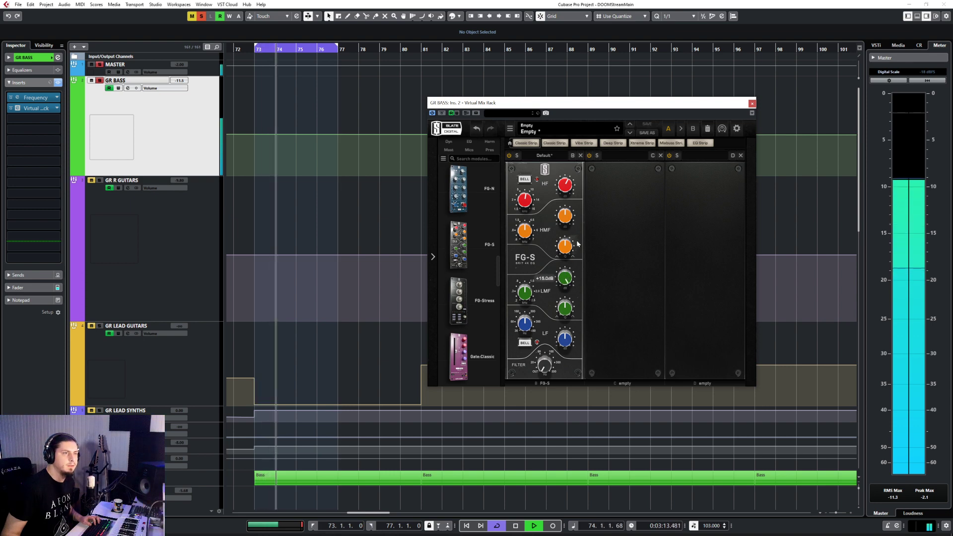
{"action": "left_click", "coordinate": [525, 294]}
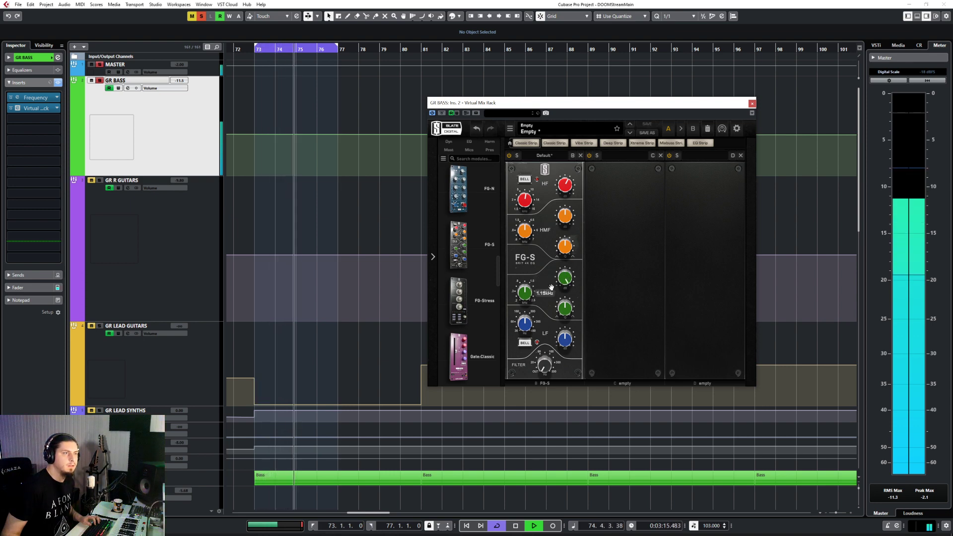
{"action": "left_click_drag", "start_coordinate": [565, 281], "coordinate": [530, 293]}
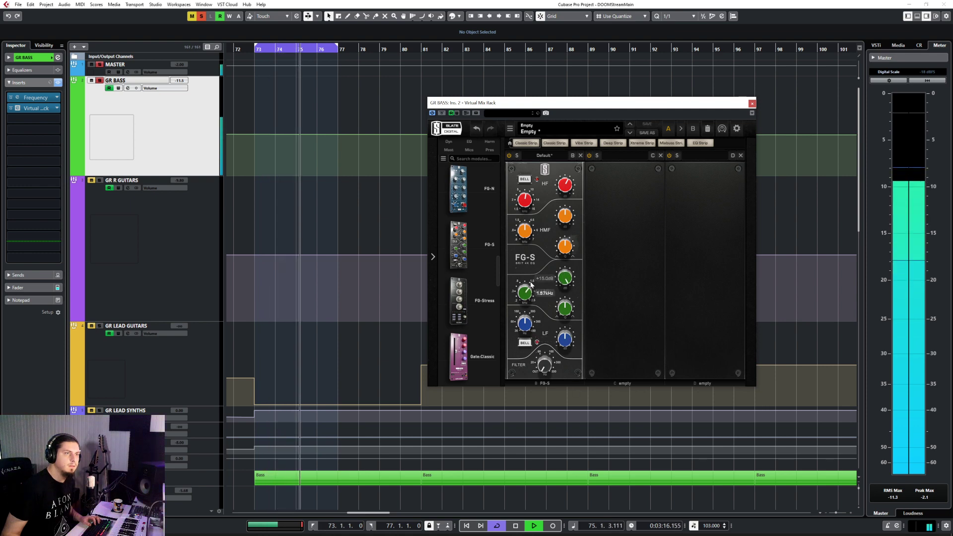
{"action": "mouse_move", "coordinate": [529, 290]}
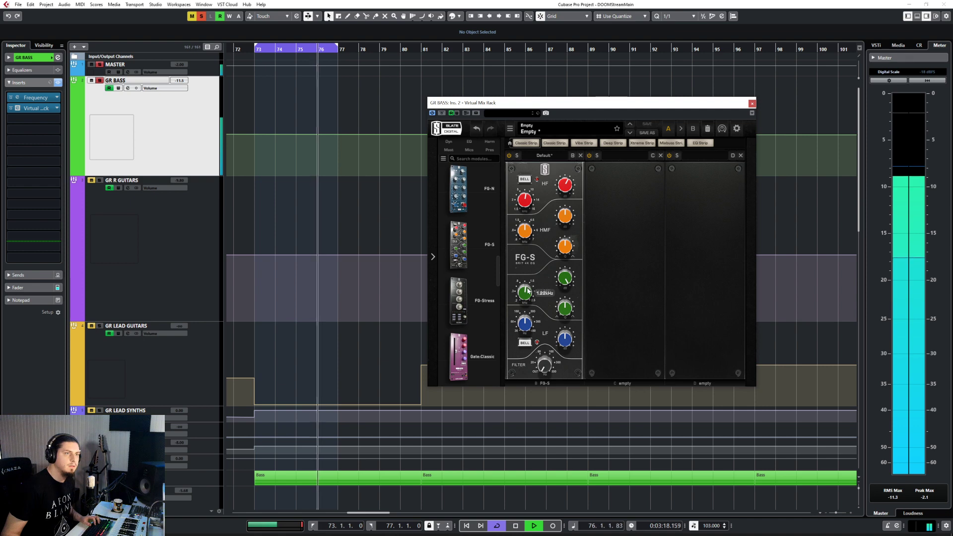
{"action": "mouse_move", "coordinate": [528, 291]}
{"action": "left_mouse_down"}
{"action": "mouse_move", "coordinate": [521, 304]}
{"action": "mouse_move", "coordinate": [521, 295]}
{"action": "left_mouse_up"}
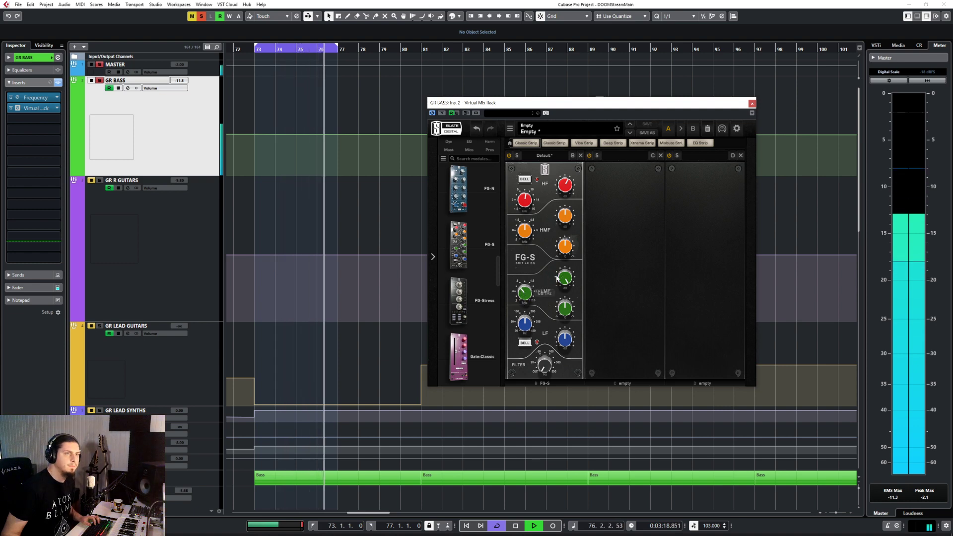
Set the FG-S LMF gain to about -0.88 dB and lower the HMF frequency
{"action": "mouse_move", "coordinate": [565, 277]}
{"action": "left_click_drag", "start_coordinate": [564, 277], "coordinate": [561, 320]}
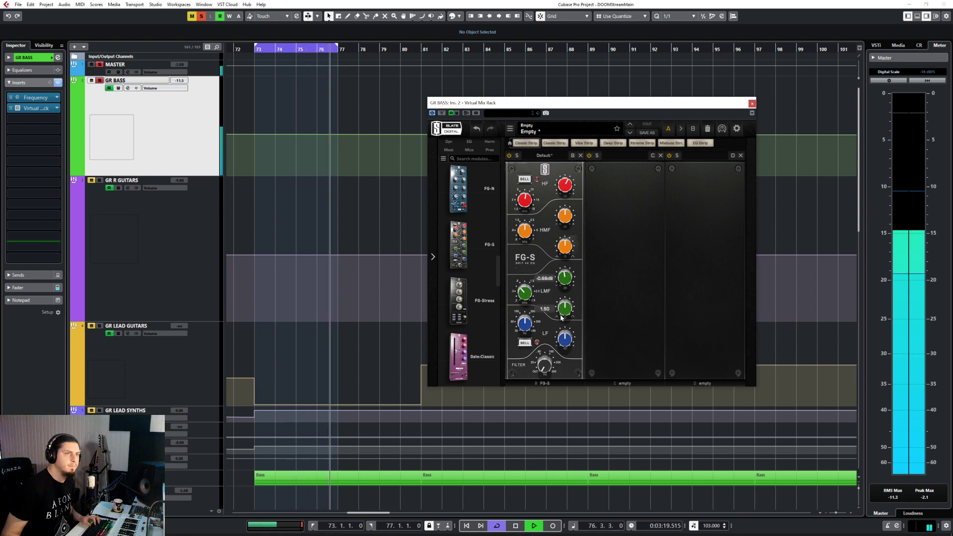
{"action": "mouse_move", "coordinate": [523, 241]}
{"action": "left_click_drag", "start_coordinate": [523, 240], "coordinate": [523, 246]}
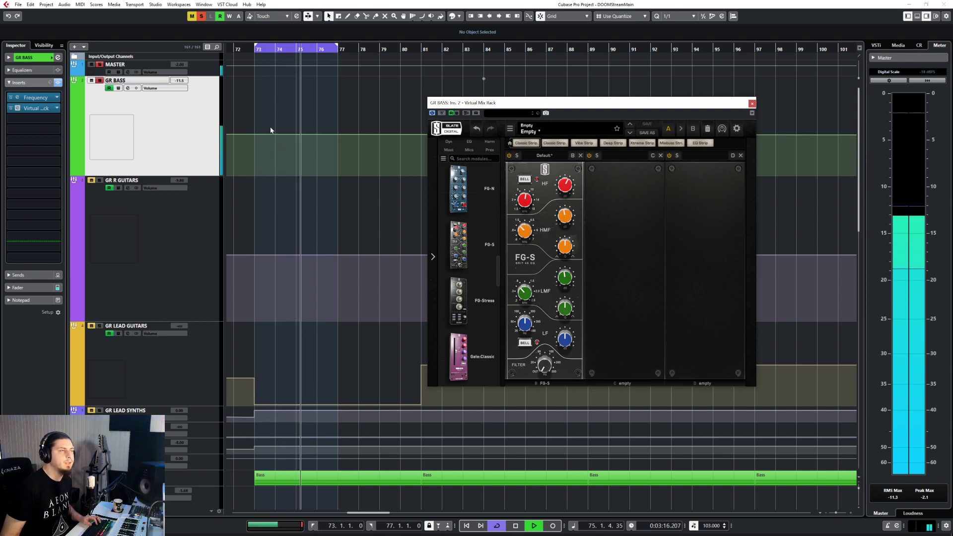
Refine the FG-S high-frequency gain on the bass during playback, and stop playback
{"action": "key", "text": "space"}
{"action": "scroll", "coordinate": [475, 293], "scroll_direction": "down", "scroll_amount": 2}
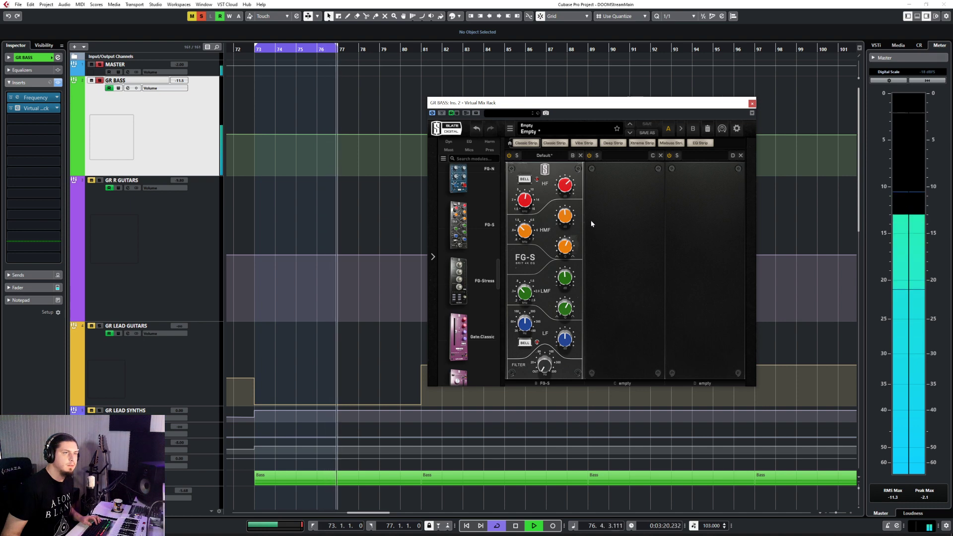
{"action": "left_click_drag", "start_coordinate": [565, 185], "coordinate": [570, 230]}
{"action": "key", "text": "space"}
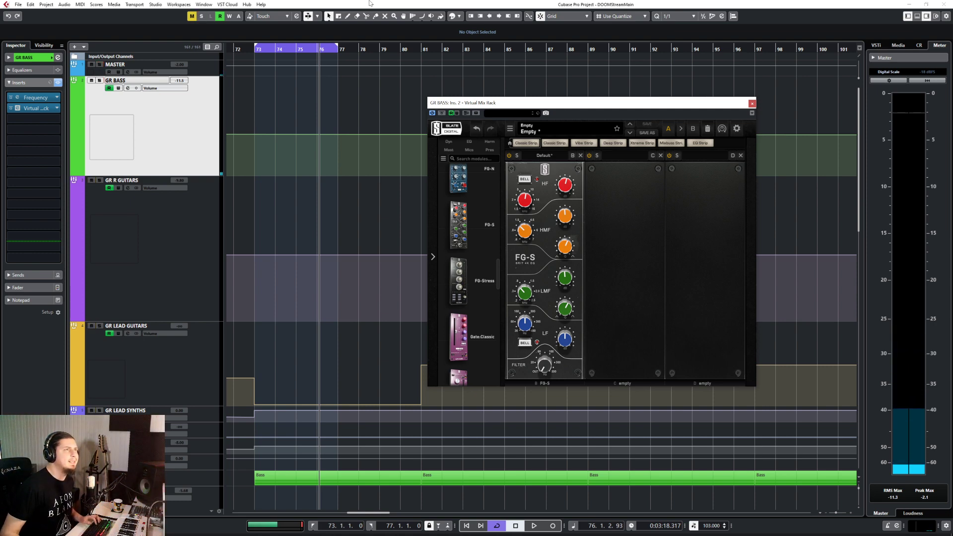
Solo the bass, rhythm guitar and drum groups together, and start playback from bar 73
{"action": "left_click", "coordinate": [232, 48]}
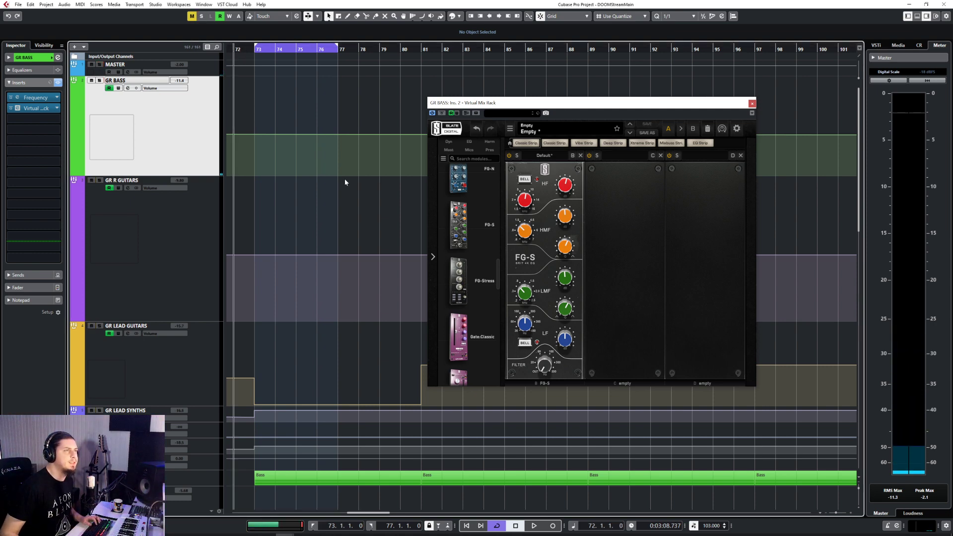
{"action": "left_click", "coordinate": [200, 240]}
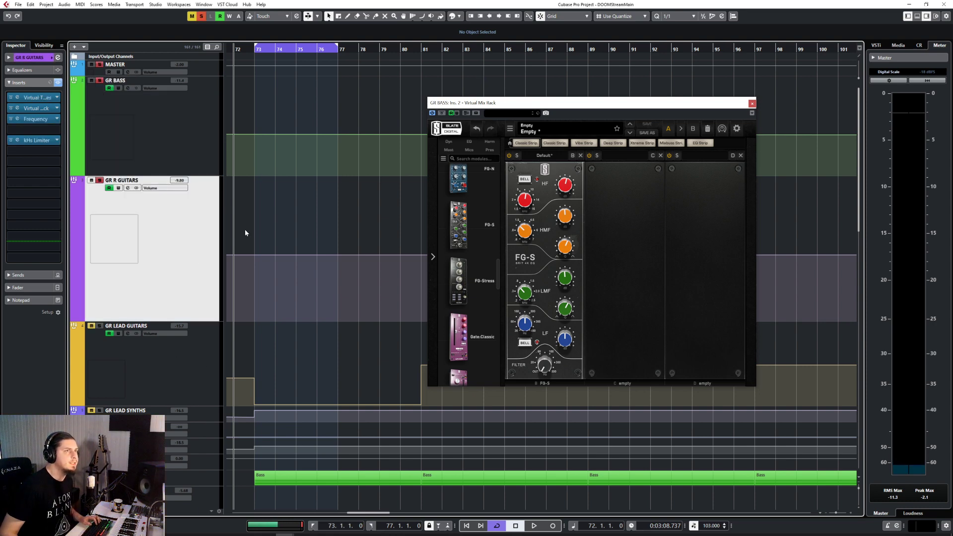
{"action": "left_click", "coordinate": [203, 445]}
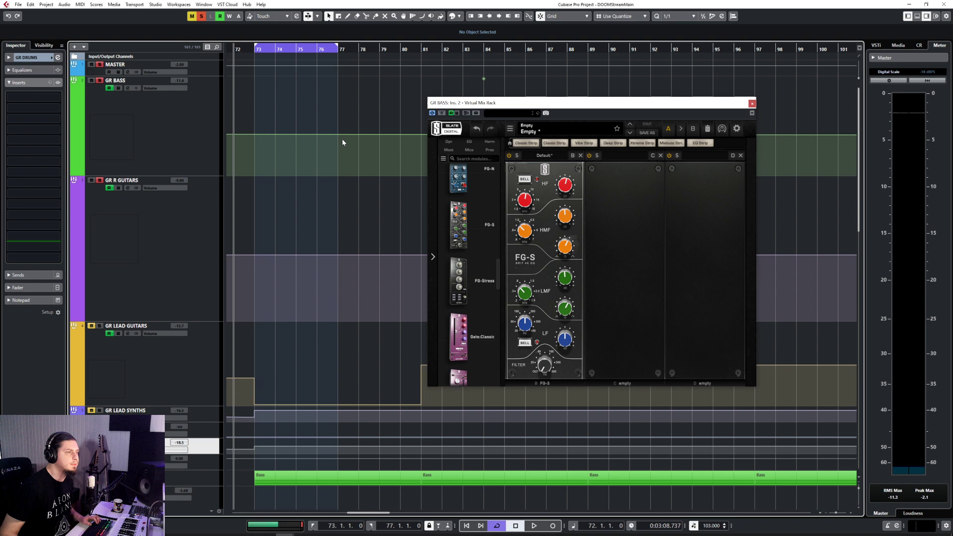
{"action": "left_click", "coordinate": [260, 49]}
{"action": "key", "text": "space"}
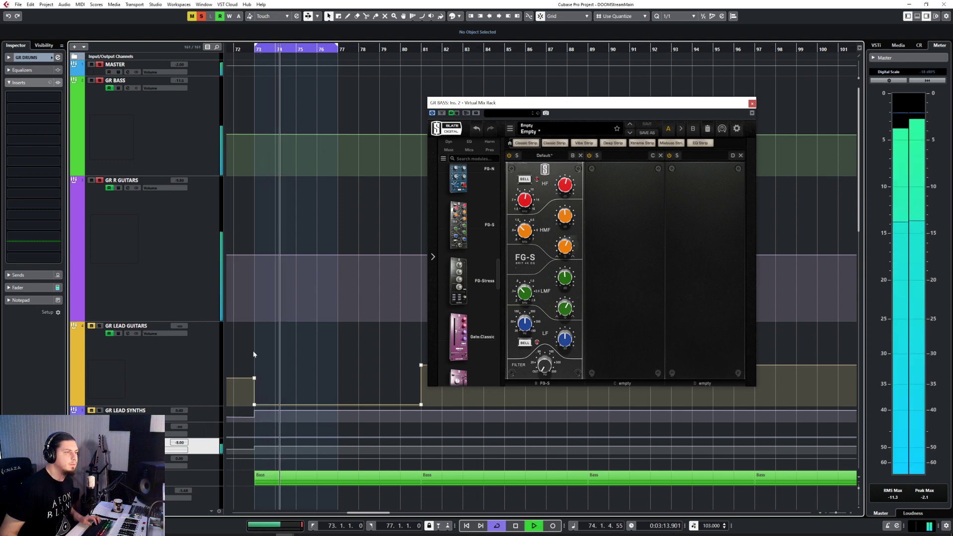
Compare the bass in the soloed mix with its Virtual Mix Rack insert bypassed and active, and stop playback
{"action": "left_click", "coordinate": [194, 124]}
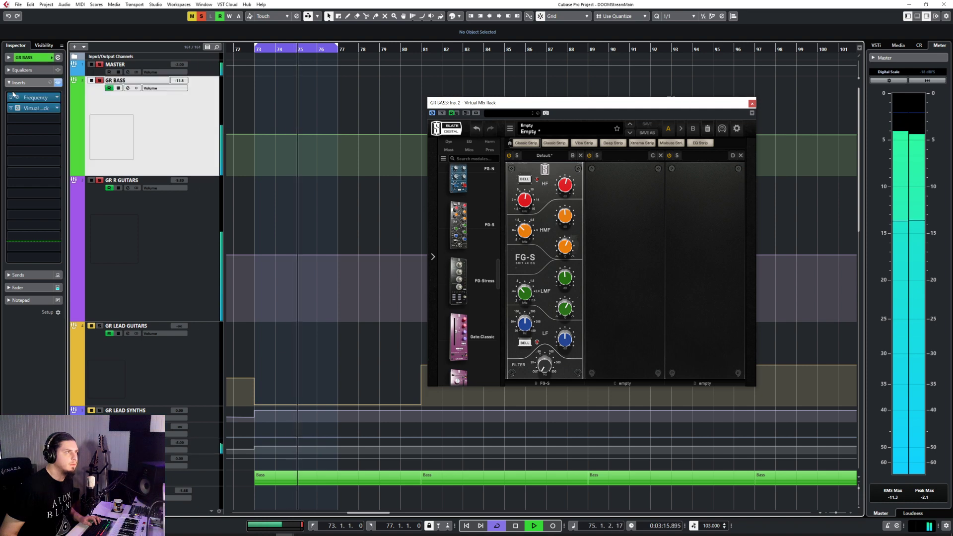
{"action": "left_click", "coordinate": [10, 109]}
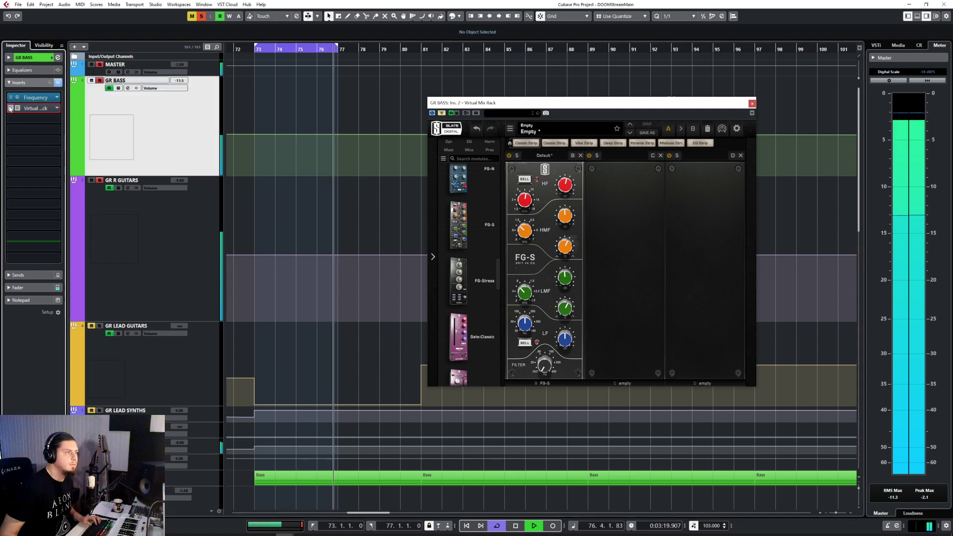
{"action": "left_click", "coordinate": [10, 109]}
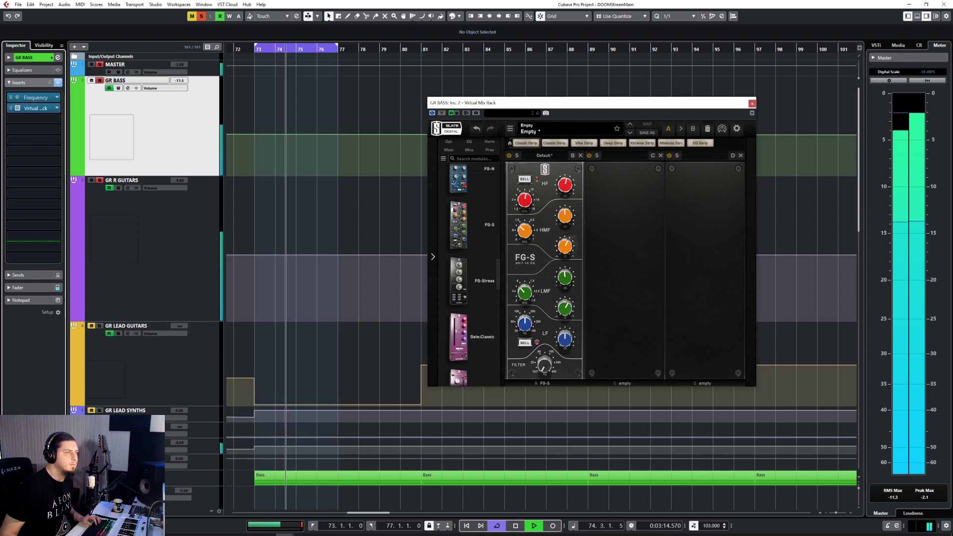
{"action": "left_click", "coordinate": [10, 108]}
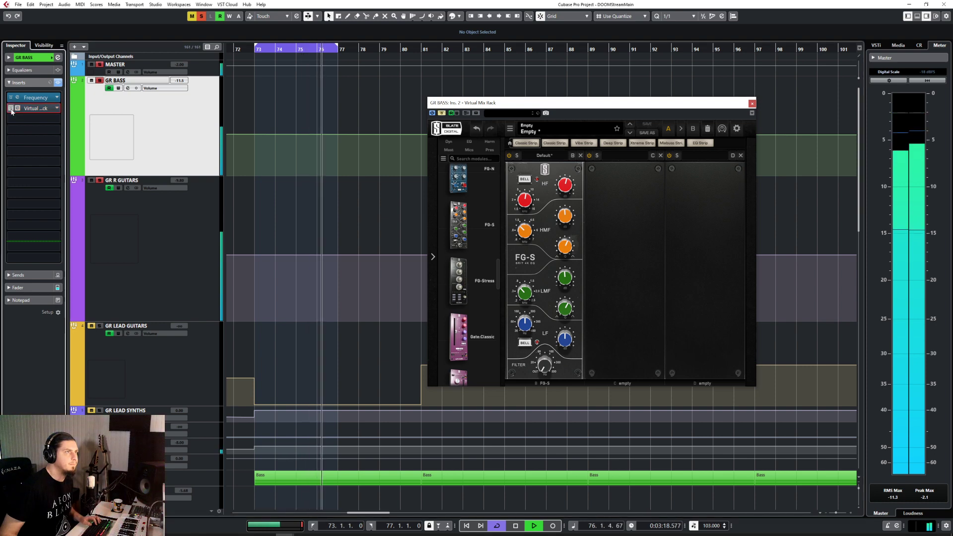
{"action": "left_click", "coordinate": [11, 108]}
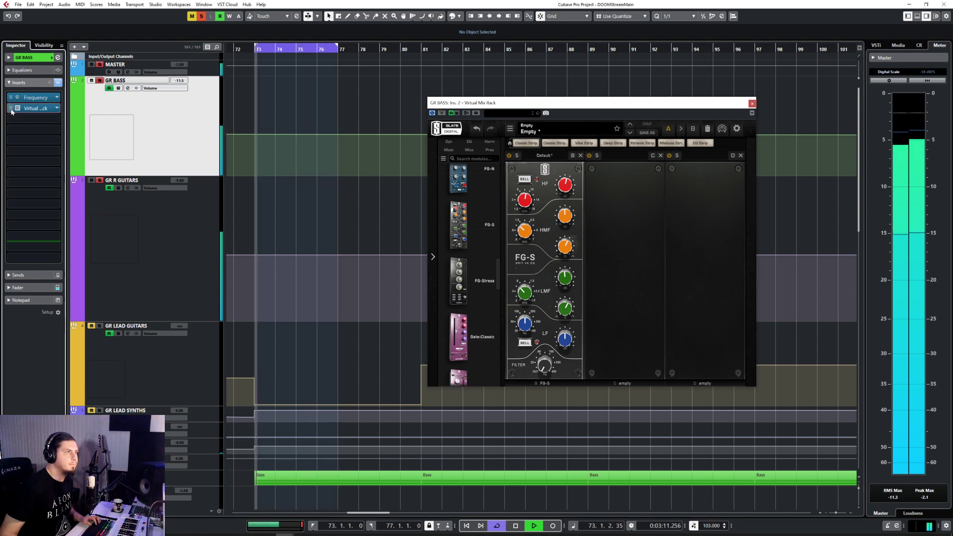
{"action": "key", "text": "space"}
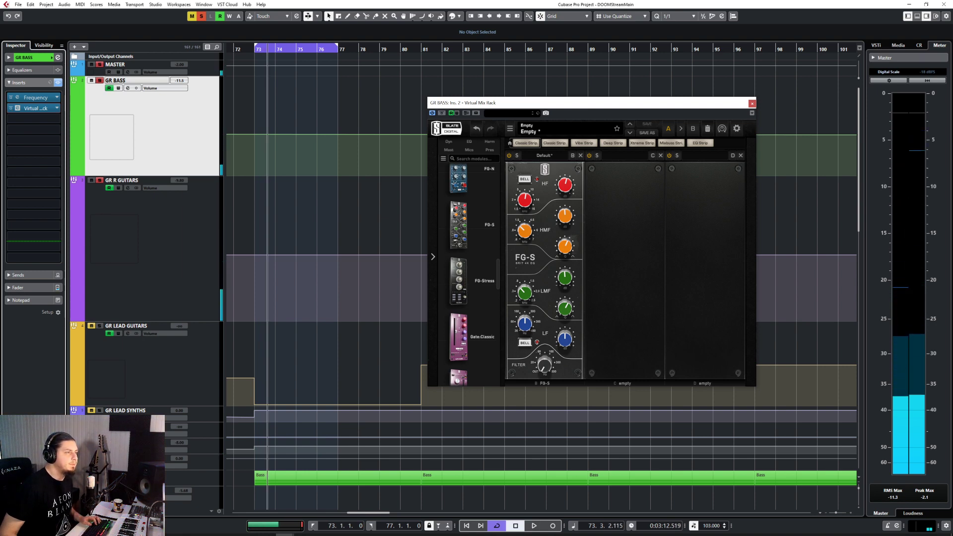
Browse the rack's module list and load the FG-116 Modern compressor into the empty slot after FG-S
{"action": "scroll", "coordinate": [463, 279], "scroll_direction": "down", "scroll_amount": 6}
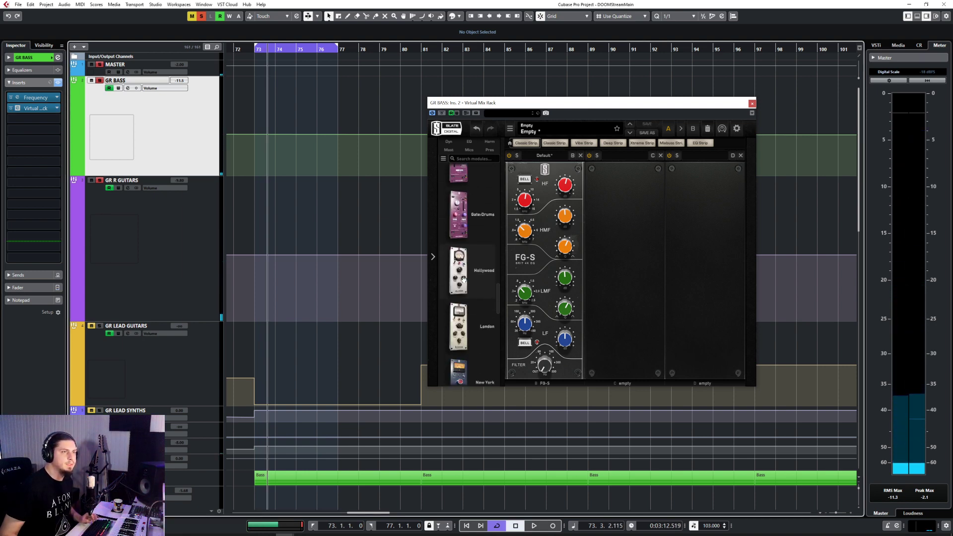
{"action": "mouse_move", "coordinate": [471, 274]}
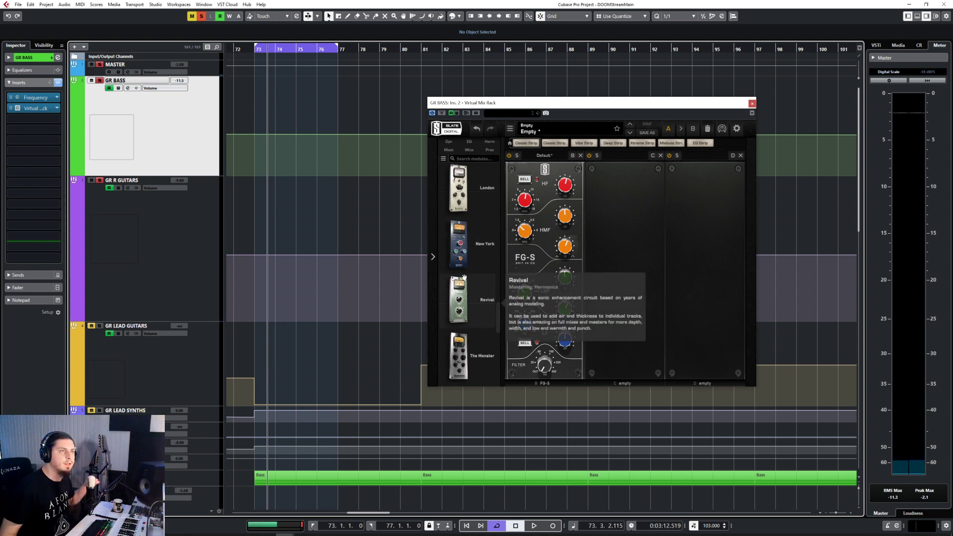
{"action": "scroll", "coordinate": [464, 277], "scroll_direction": "up", "scroll_amount": 6}
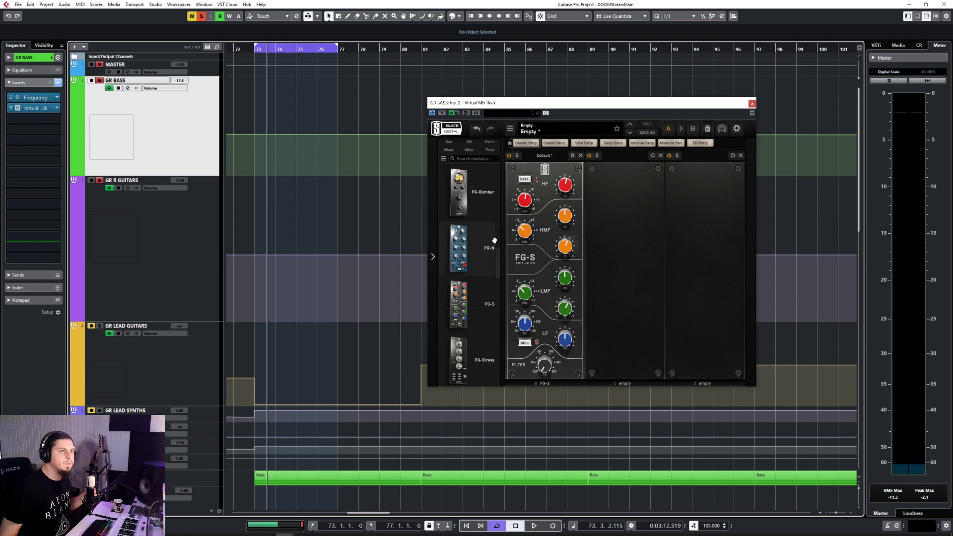
{"action": "scroll", "coordinate": [495, 240], "scroll_direction": "down", "scroll_amount": 3}
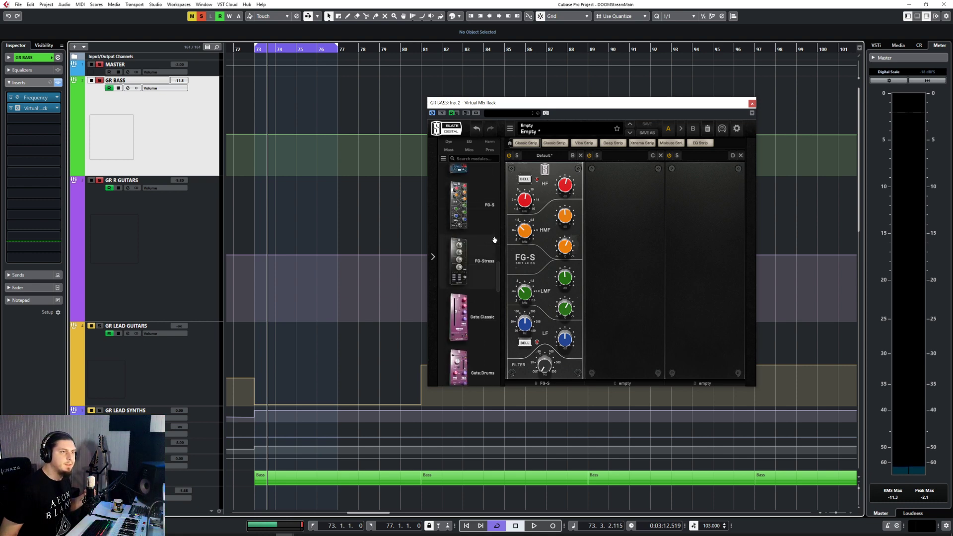
{"action": "scroll", "coordinate": [494, 240], "scroll_direction": "down", "scroll_amount": 3}
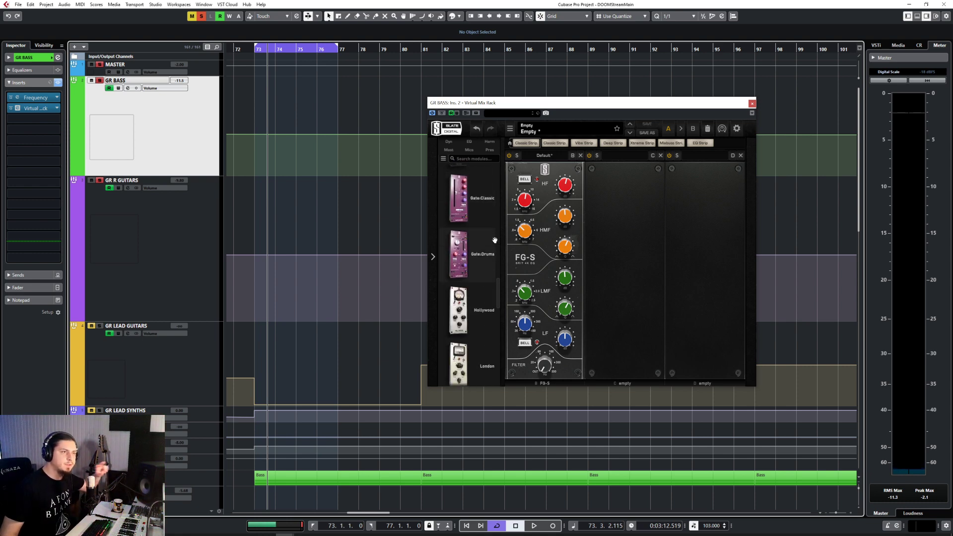
{"action": "scroll", "coordinate": [495, 240], "scroll_direction": "down", "scroll_amount": 4}
{"action": "scroll", "coordinate": [494, 240], "scroll_direction": "up", "scroll_amount": 12}
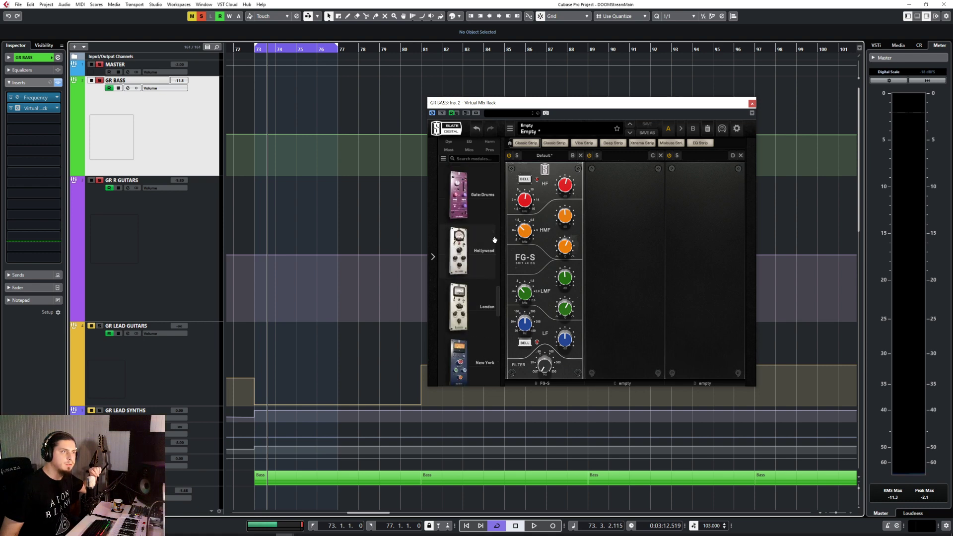
{"action": "scroll", "coordinate": [495, 240], "scroll_direction": "up", "scroll_amount": 5}
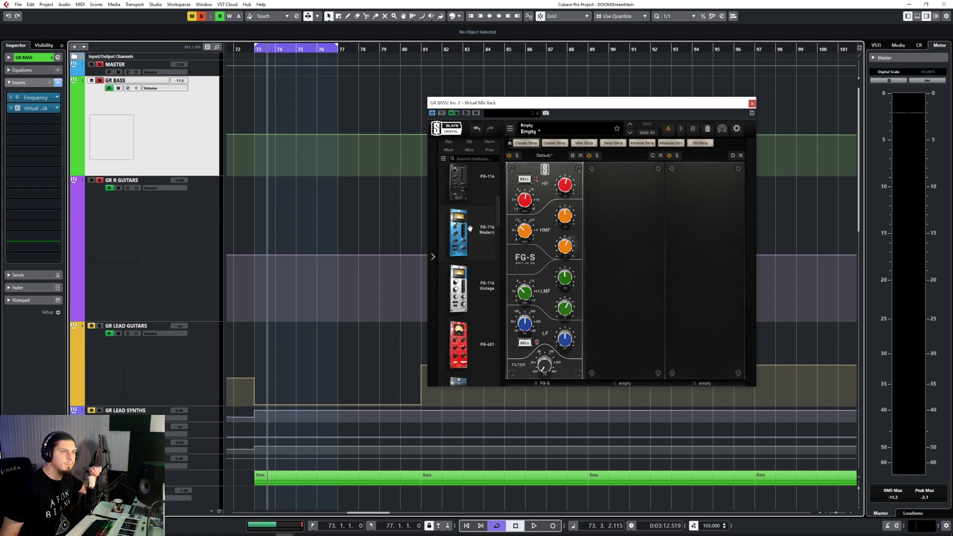
{"action": "left_click_drag", "start_coordinate": [471, 228], "coordinate": [623, 199]}
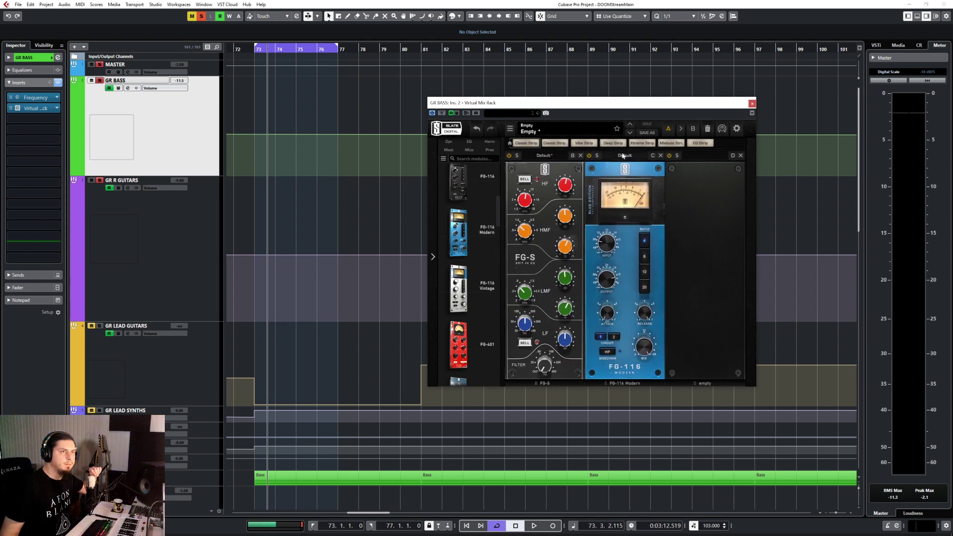
Try the Bass Guitar factory preset on the FG-116 Modern compressor, and restore its Default preset
{"action": "left_click", "coordinate": [623, 156]}
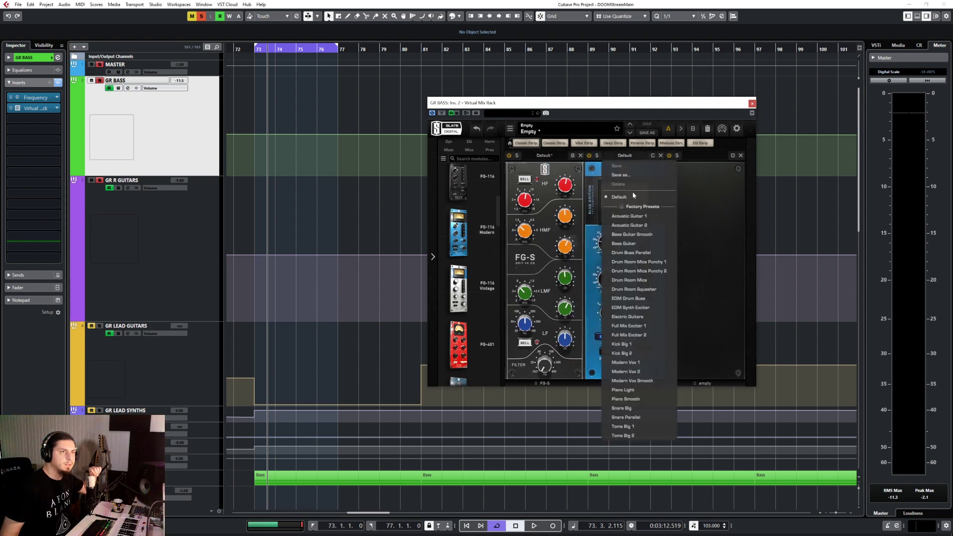
{"action": "left_click", "coordinate": [646, 242]}
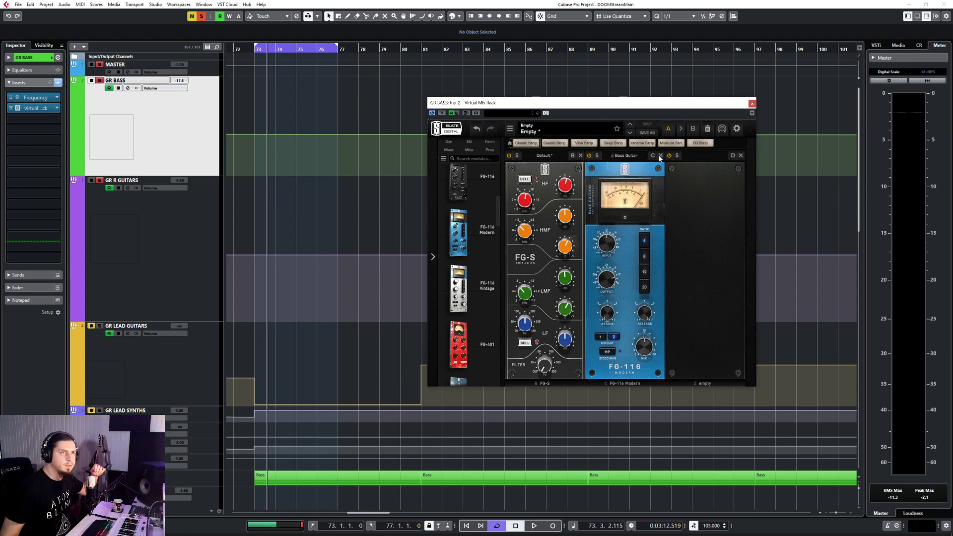
{"action": "left_click", "coordinate": [627, 156]}
{"action": "left_click", "coordinate": [635, 198]}
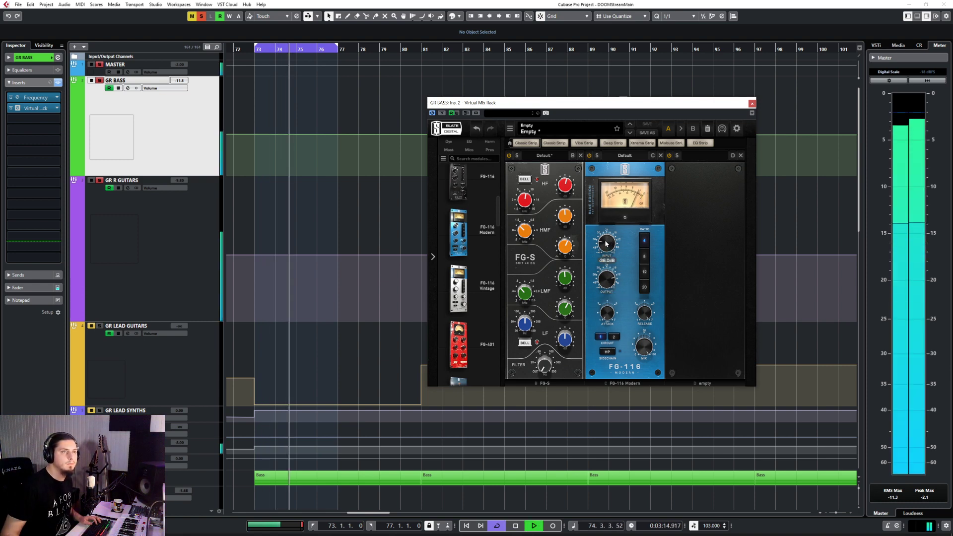
Adjust the FG-116 Modern output level while listening to the looped mix, and stop playback
{"action": "key", "text": "space"}
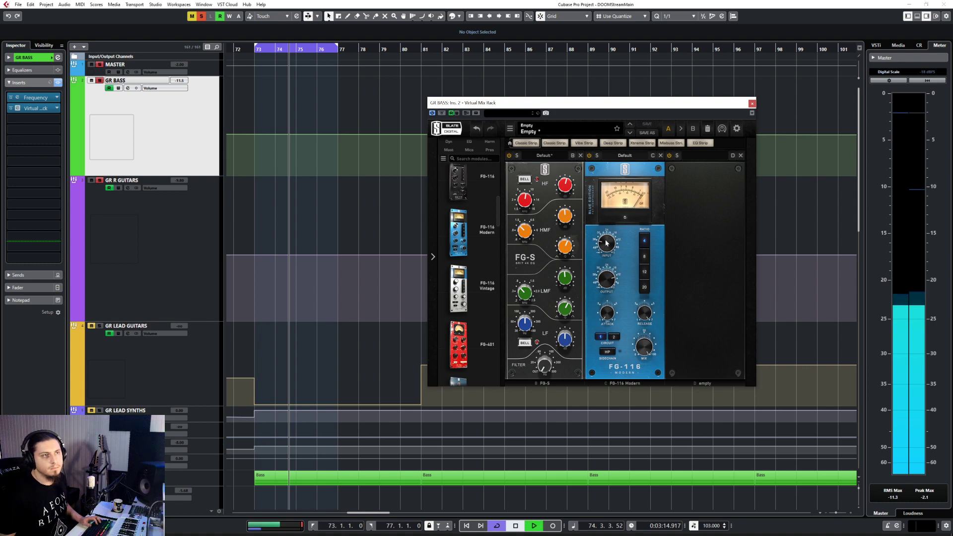
{"action": "key", "text": "space"}
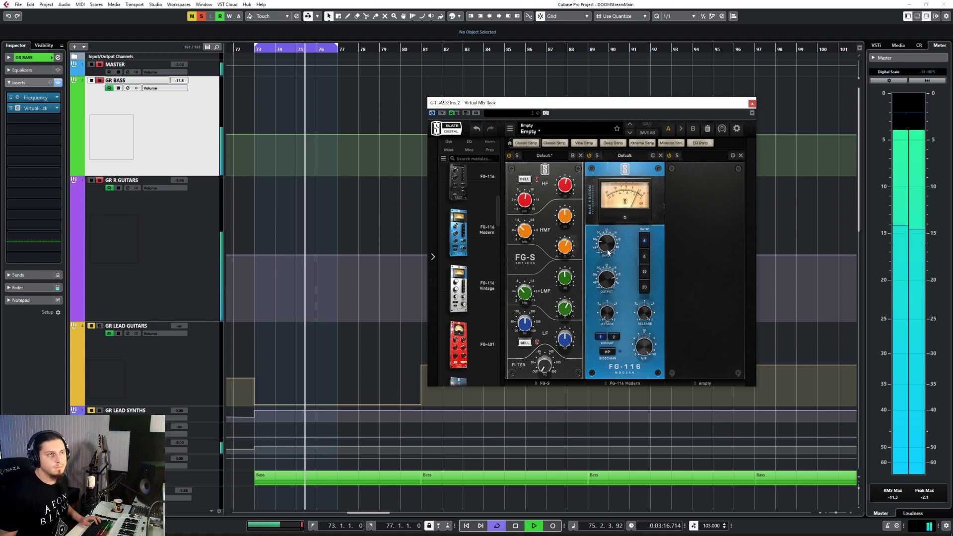
{"action": "left_click_drag", "start_coordinate": [607, 280], "coordinate": [613, 281]}
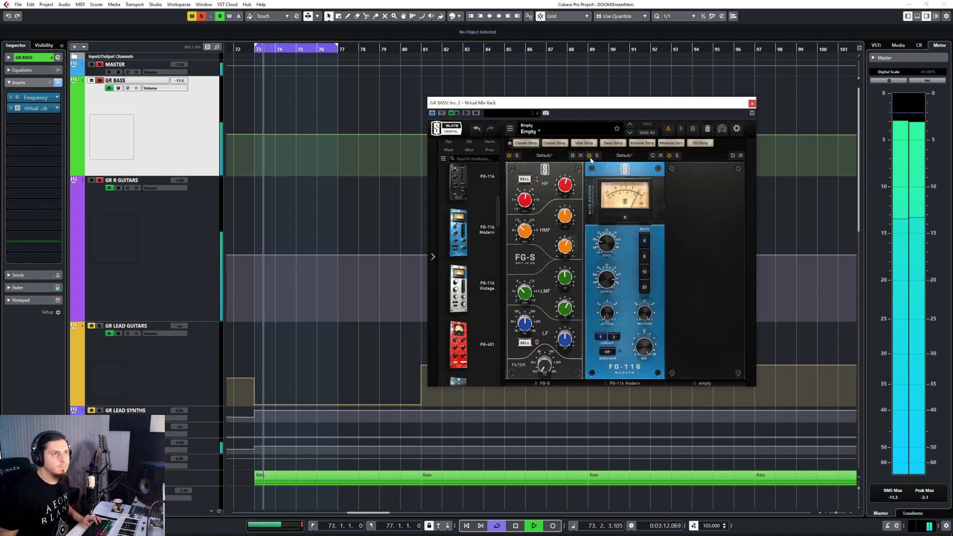
{"action": "key", "text": "space"}
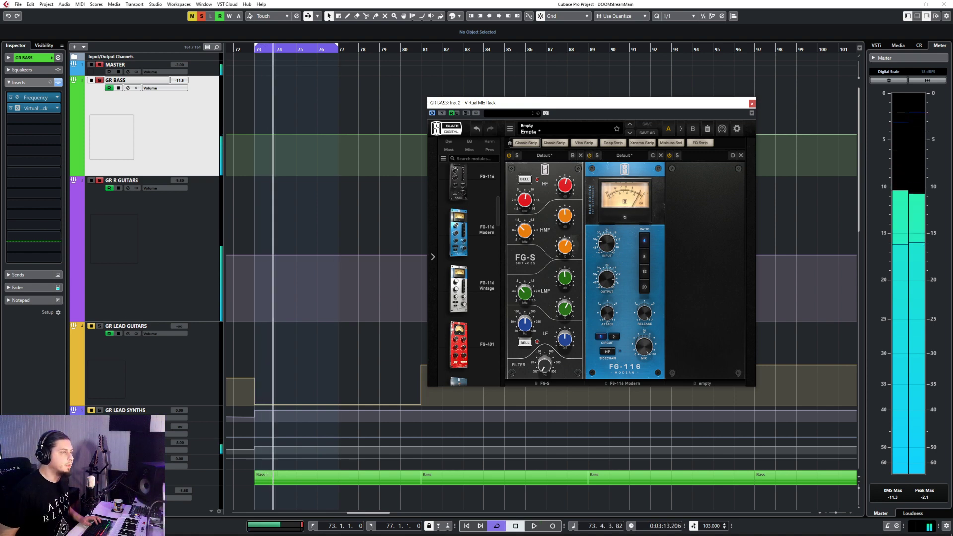
Unsolo the GR R GUITARS group, listen to the soloed bass in the loop, and close the Virtual Mix Rack
{"action": "left_click", "coordinate": [99, 180]}
{"action": "key", "text": "space"}
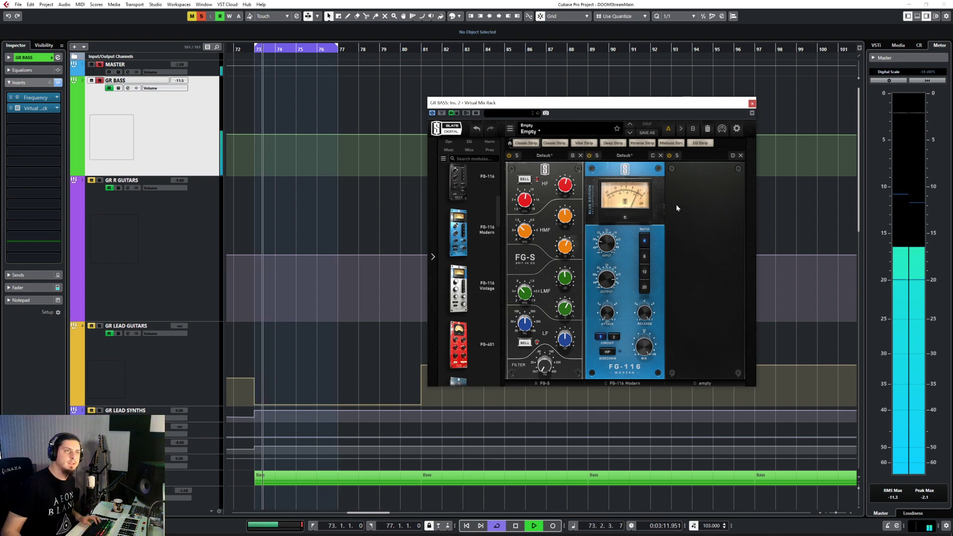
{"action": "key", "text": "space"}
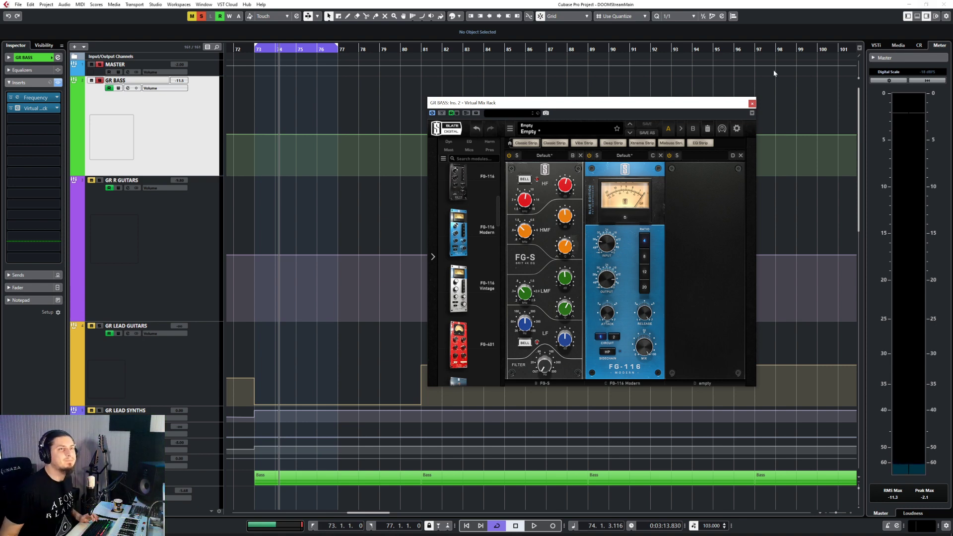
{"action": "left_click", "coordinate": [752, 104]}
Go through the individual bass tracks and check the Frequency EQ curve on Bass Hi
{"action": "scroll", "coordinate": [309, 188], "scroll_direction": "down", "scroll_amount": 6}
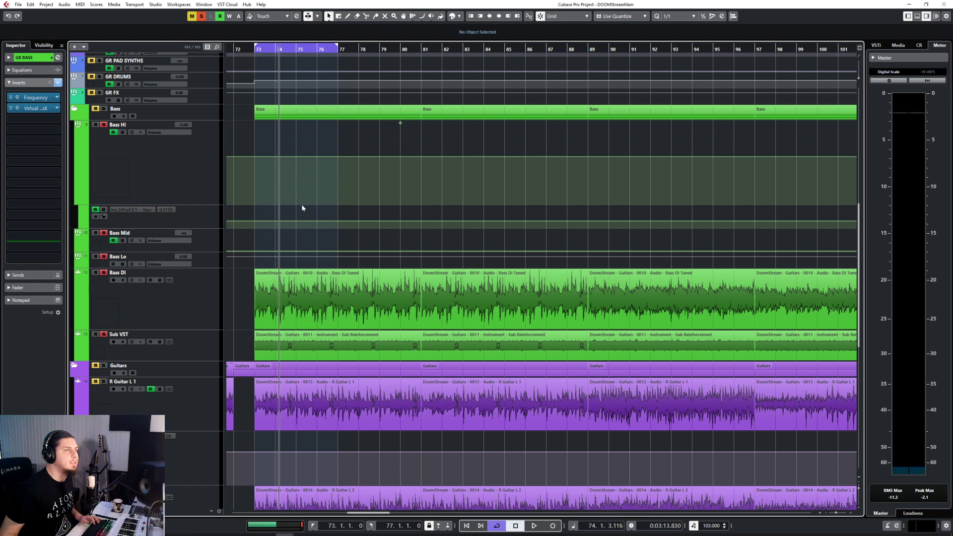
{"action": "left_click", "coordinate": [209, 263]}
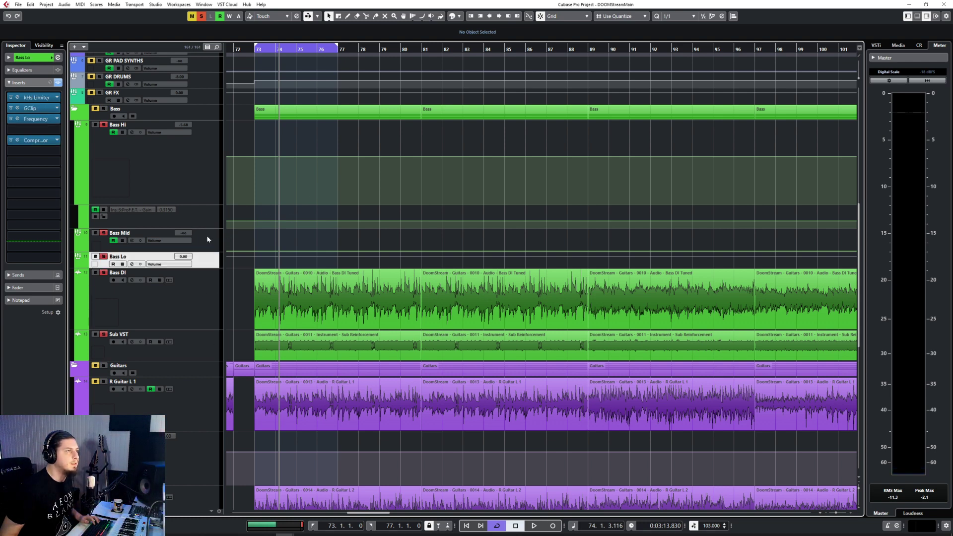
{"action": "left_click", "coordinate": [207, 236]}
{"action": "left_click", "coordinate": [208, 185]}
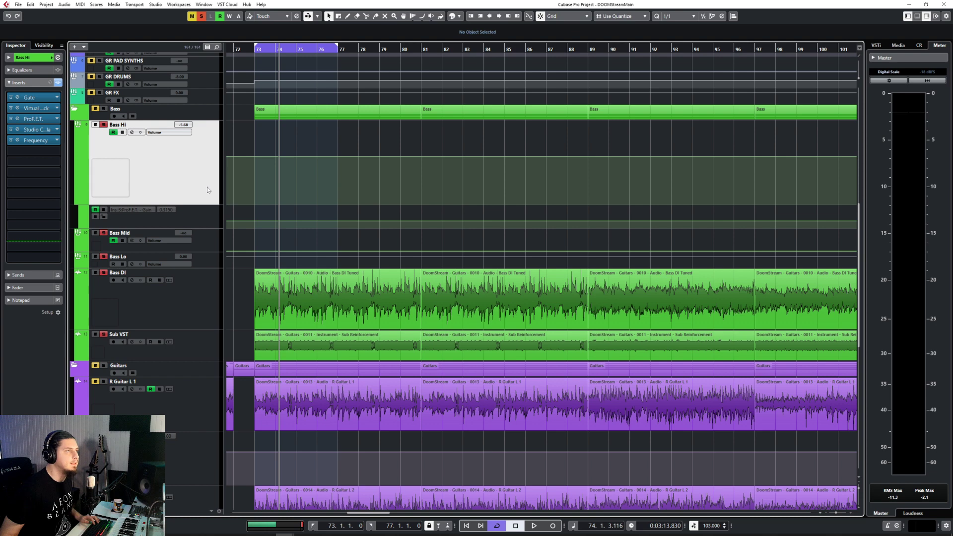
{"action": "left_click", "coordinate": [17, 140]}
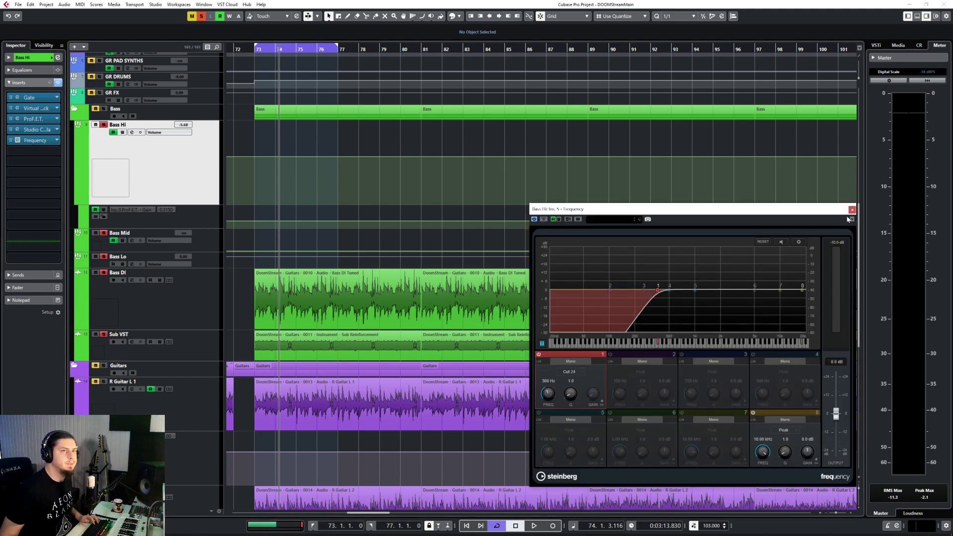
{"action": "left_click", "coordinate": [852, 209]}
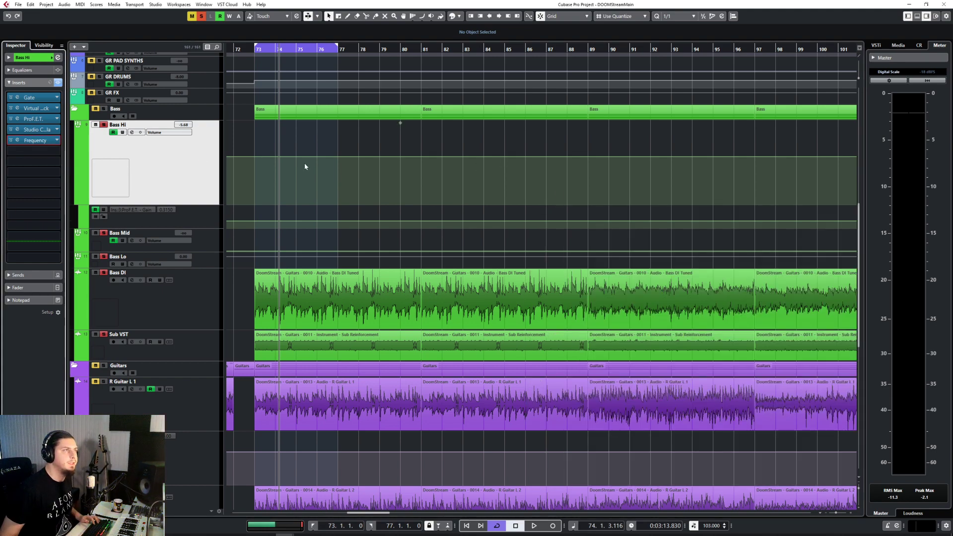
Insert a Virtual Mix Rack on Bass Hi directly before its Frequency EQ
{"action": "left_click", "coordinate": [40, 139]}
{"action": "type", "text": "virtual"}
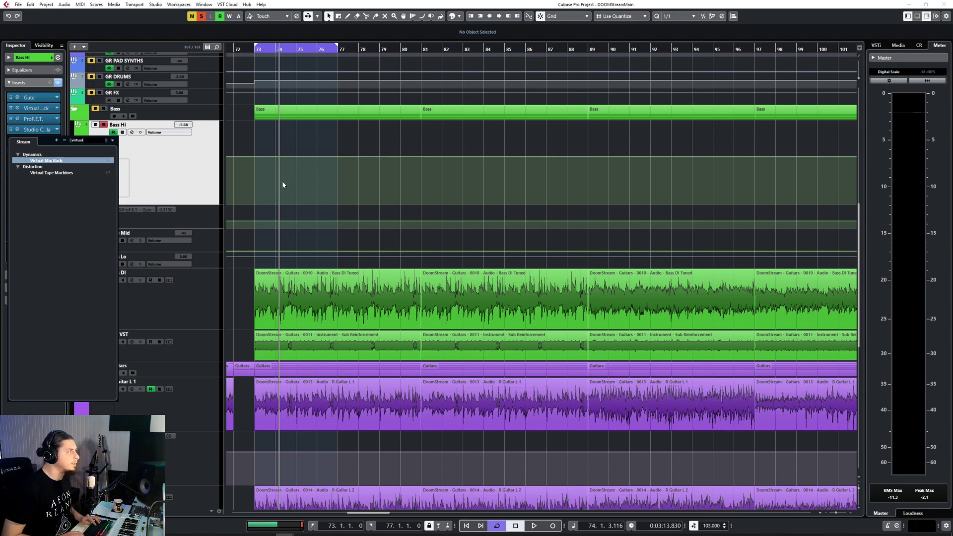
{"action": "key", "text": "Escape"}
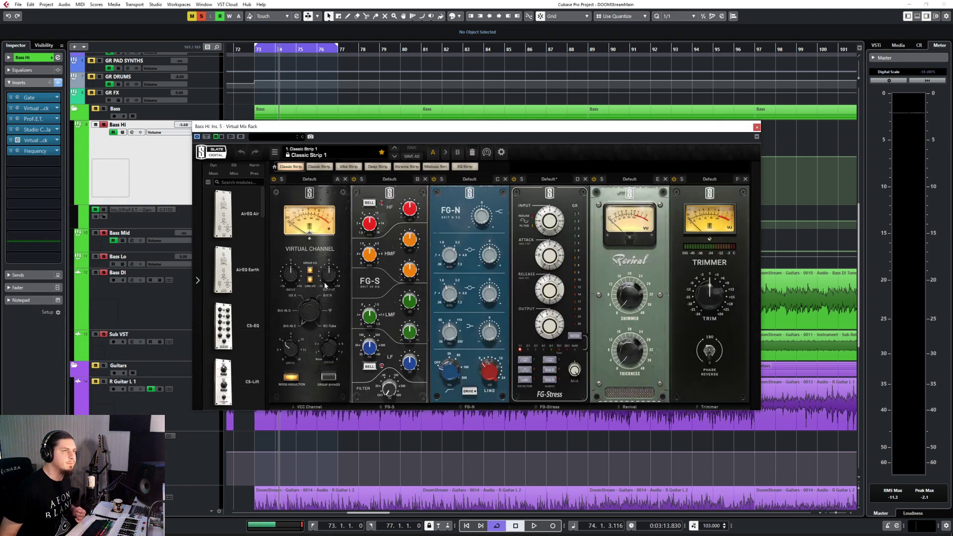
Clear the rack's default modules and load the FG-116 Modern compressor into the first slot
{"action": "left_click", "coordinate": [472, 154]}
{"action": "scroll", "coordinate": [250, 326], "scroll_direction": "down", "scroll_amount": 4}
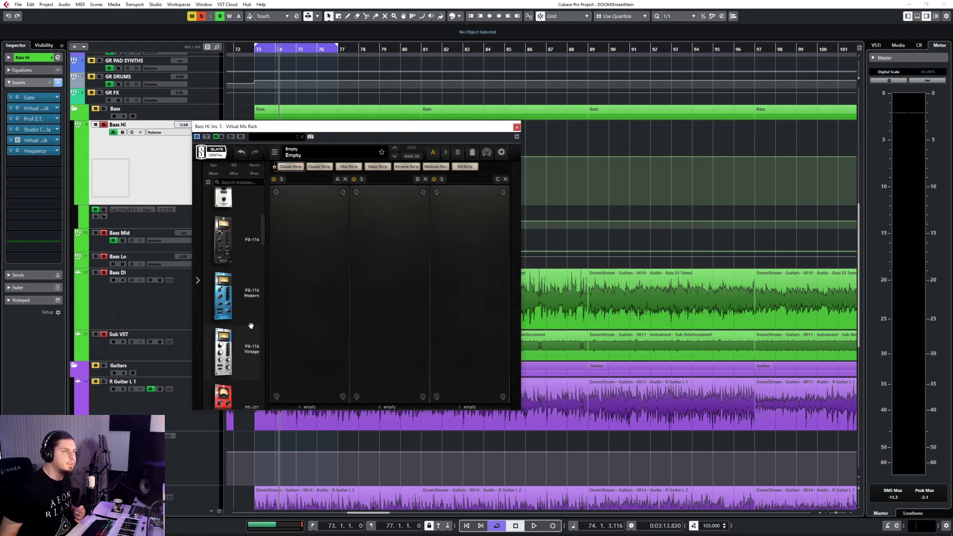
{"action": "left_click_drag", "start_coordinate": [293, 286], "coordinate": [311, 279]}
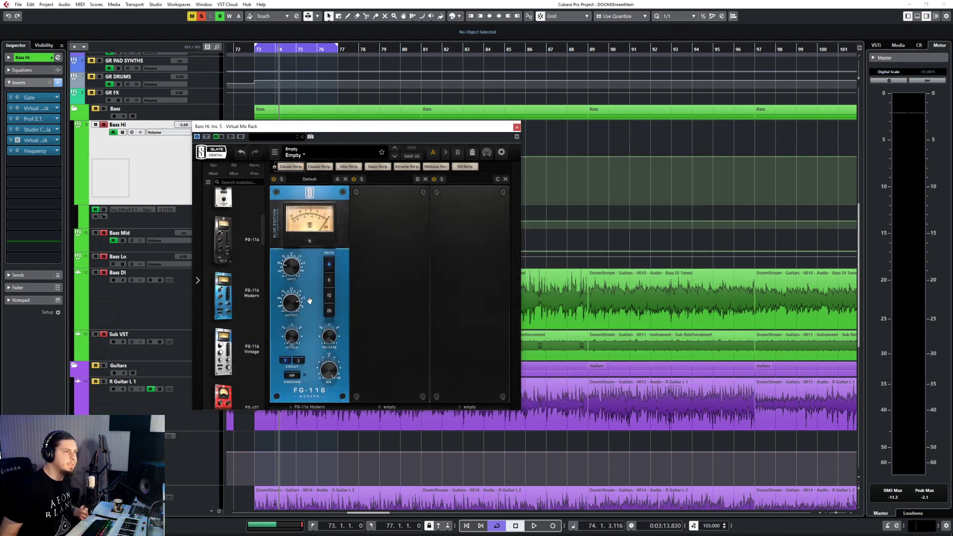
Adjust the FG-116 Modern input level on Bass Hi while listening to the looped bass, and stop playback
{"action": "key", "text": "space"}
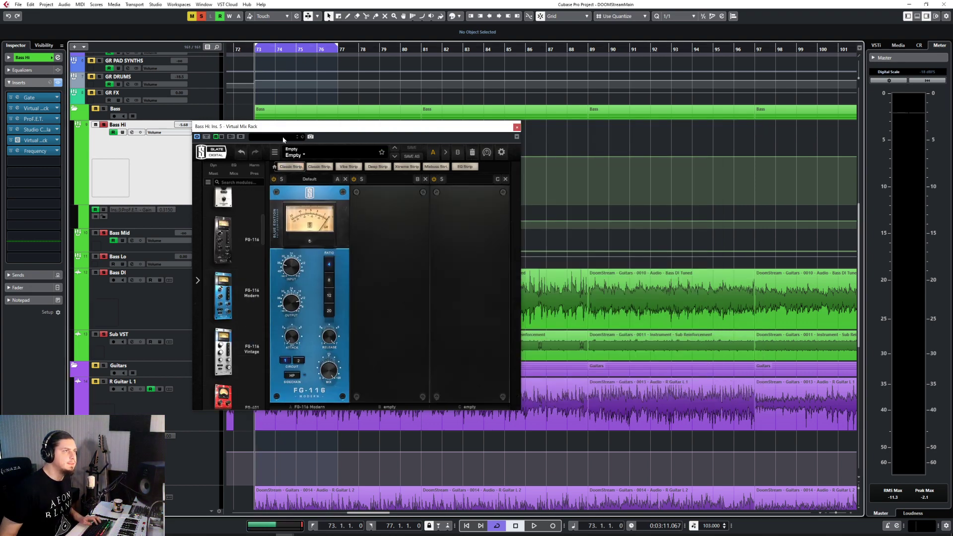
{"action": "left_click_drag", "start_coordinate": [283, 139], "coordinate": [409, 115]}
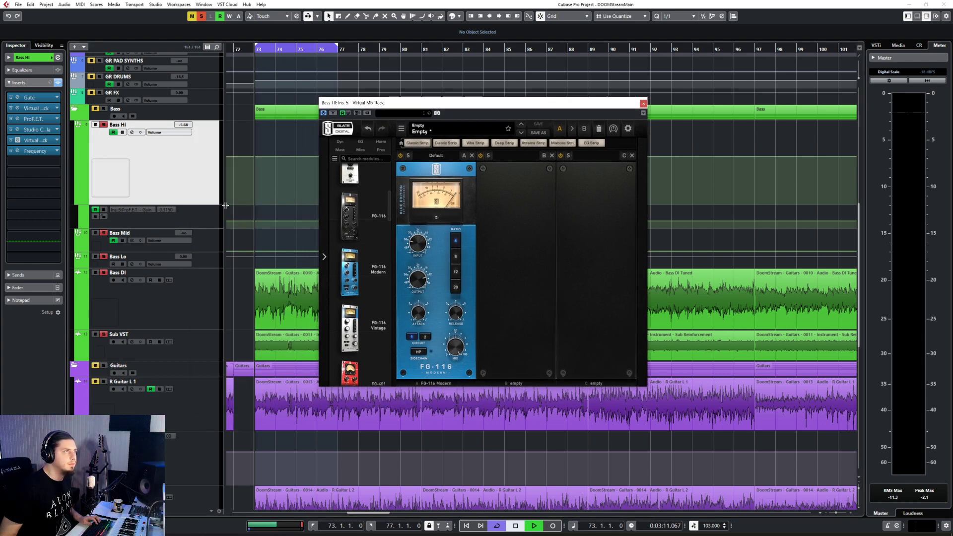
{"action": "key", "text": "space"}
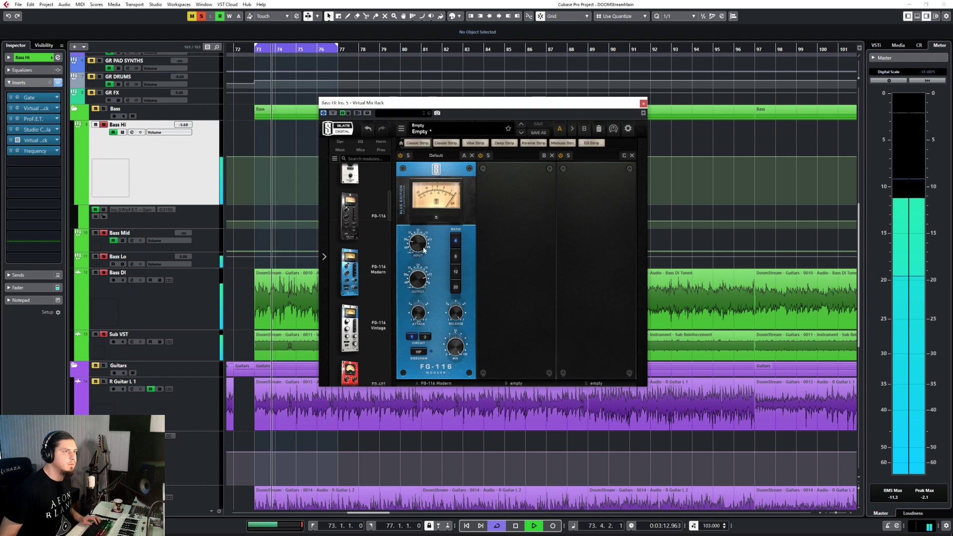
{"action": "left_click_drag", "start_coordinate": [424, 250], "coordinate": [420, 242]}
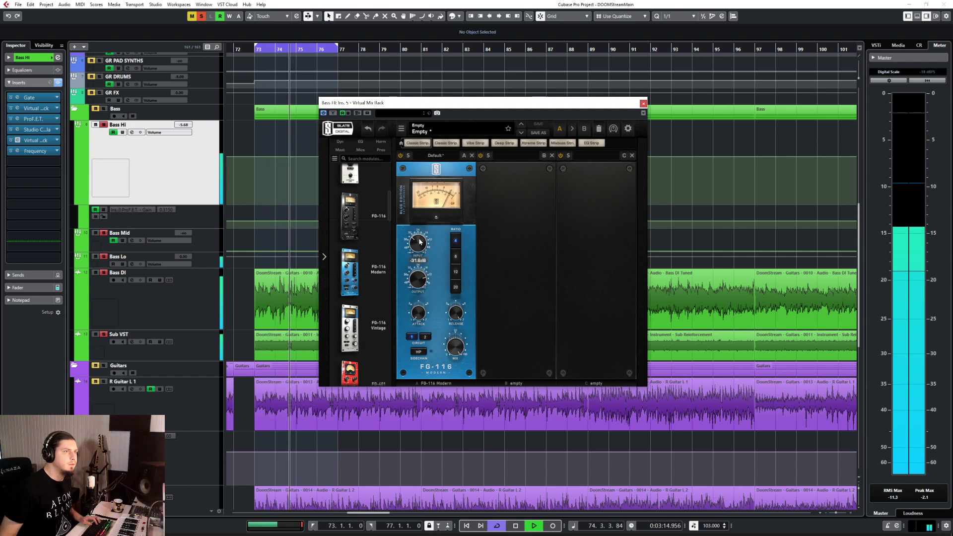
{"action": "scroll", "coordinate": [419, 242], "scroll_direction": "up", "scroll_amount": 1}
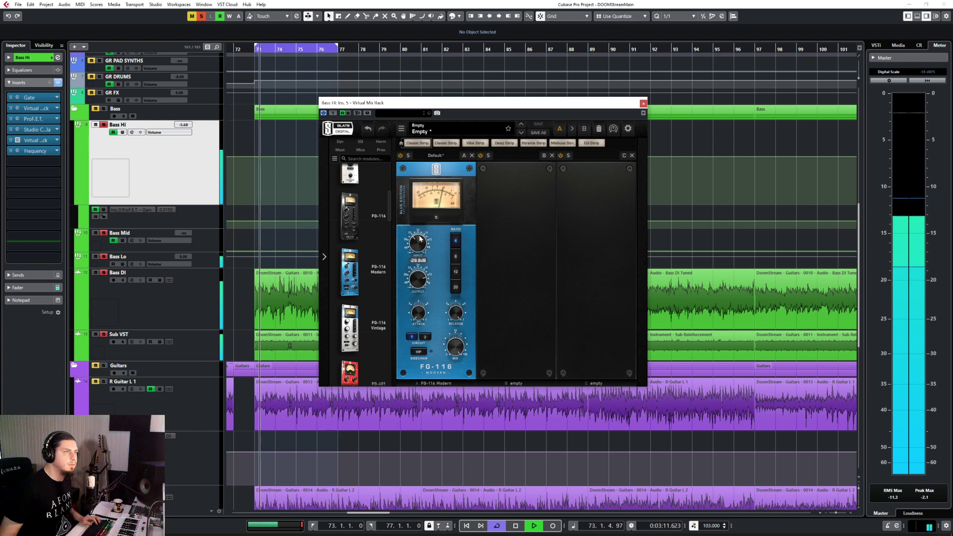
{"action": "left_click_drag", "start_coordinate": [420, 239], "coordinate": [422, 224]}
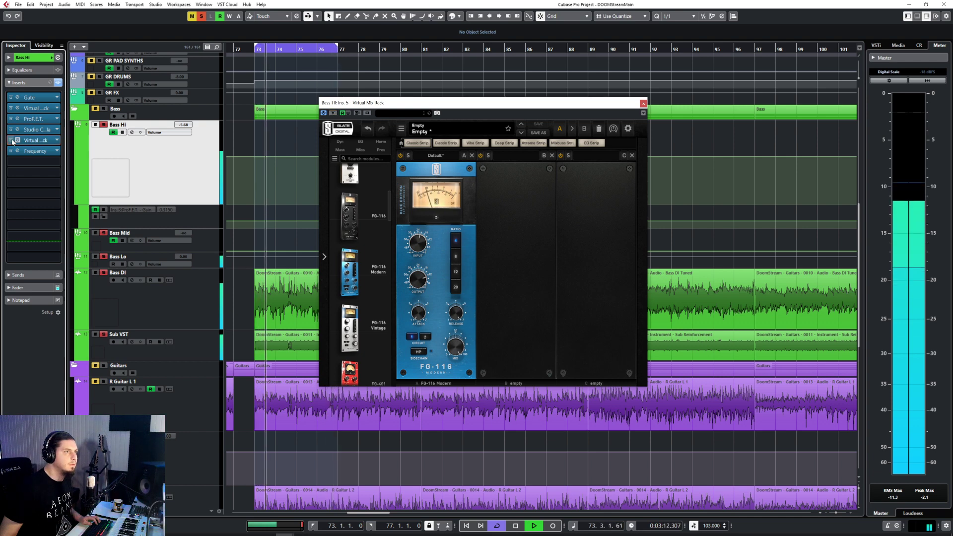
{"action": "key", "text": "space"}
Unsolo Bass Lo and fine-tune the FG-116 Modern input on Bass Hi while comparing it with the rack bypassed
{"action": "left_click", "coordinate": [202, 267]}
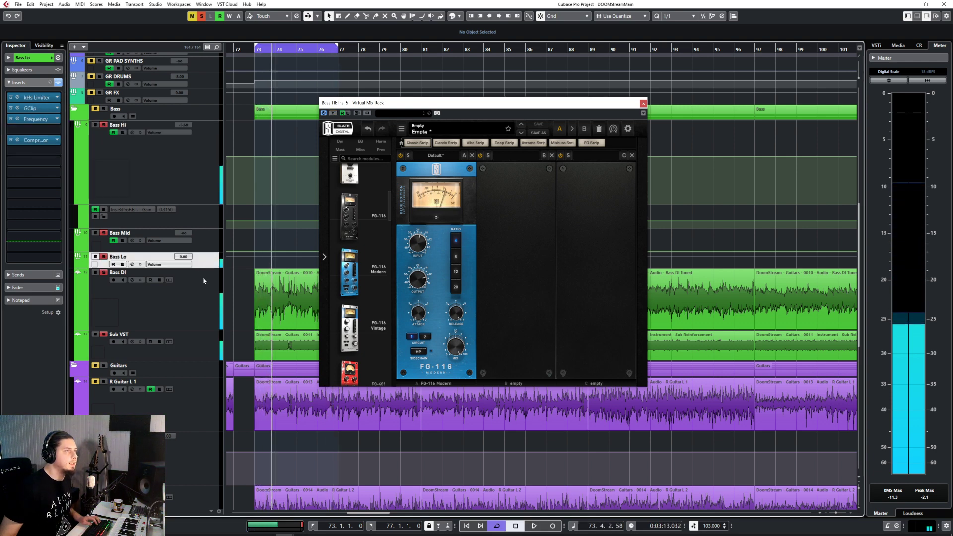
{"action": "key", "text": "s"}
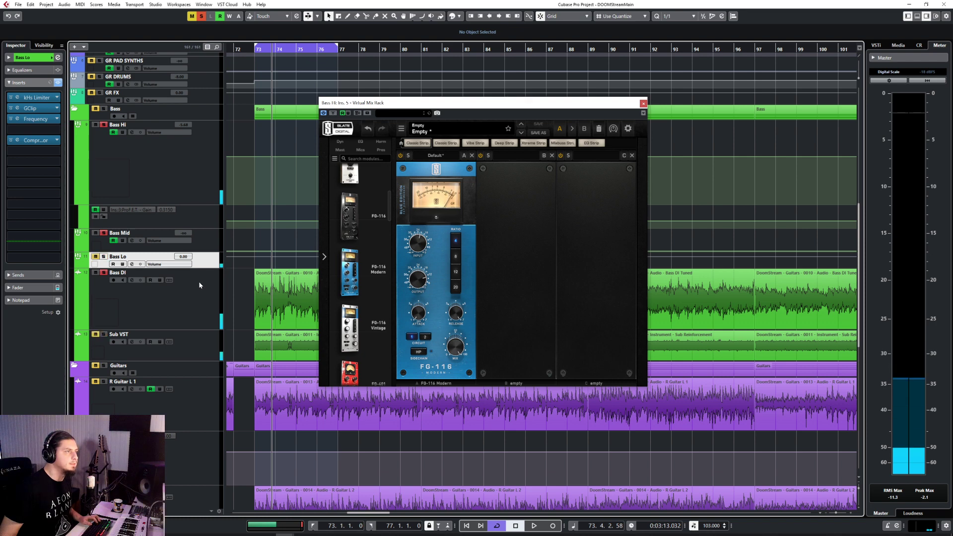
{"action": "left_click", "coordinate": [186, 163]}
{"action": "key", "text": "space"}
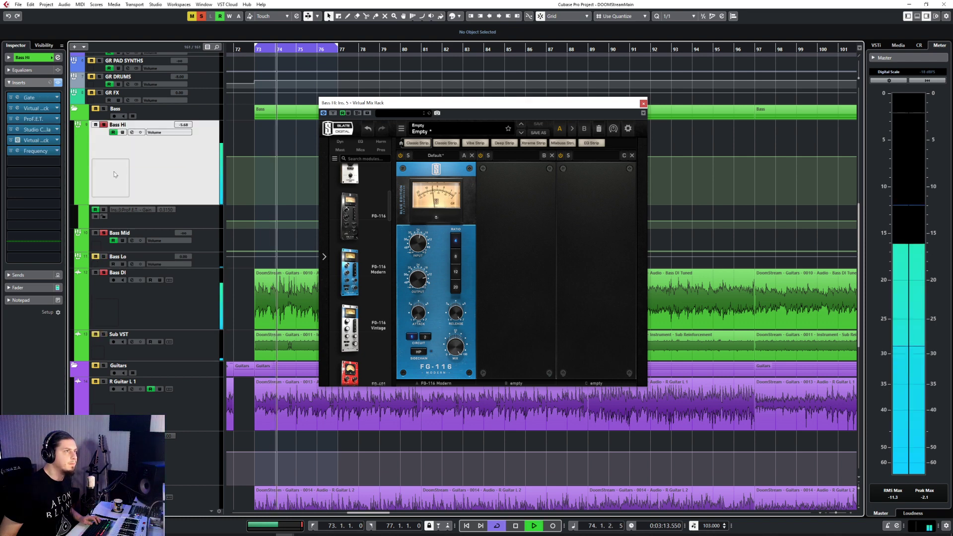
{"action": "left_click", "coordinate": [12, 143]}
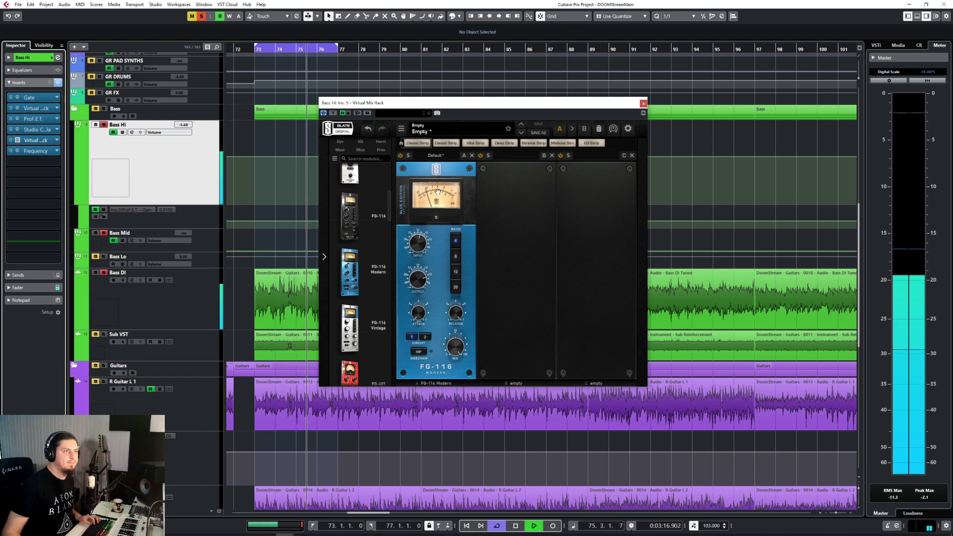
{"action": "left_click_drag", "start_coordinate": [422, 245], "coordinate": [418, 254]}
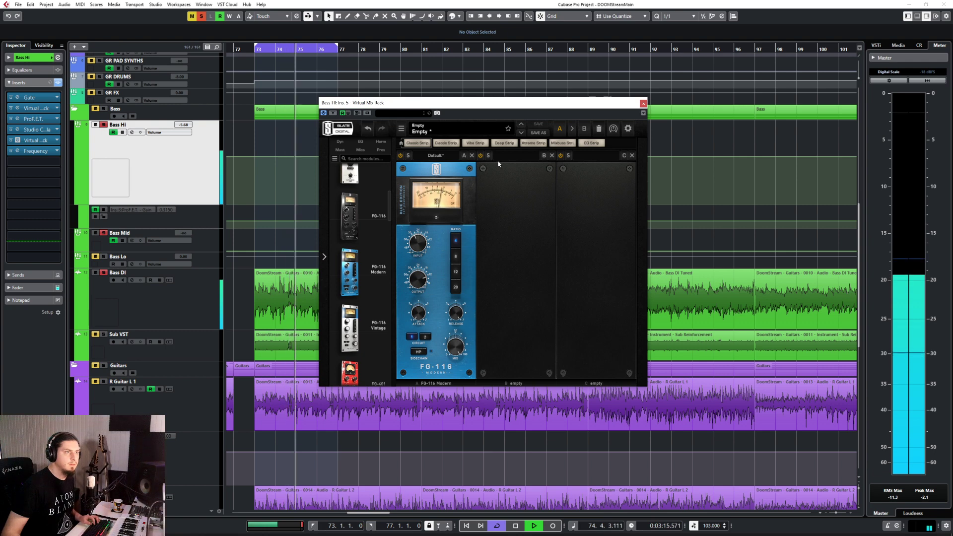
Insert Virtual Tape Machines ahead of the Virtual Mix Rack on Bass Hi and look over its calibration settings
{"action": "mouse_move", "coordinate": [43, 152]}
{"action": "left_mouse_down"}
{"action": "mouse_move", "coordinate": [40, 159]}
{"action": "mouse_move", "coordinate": [38, 145]}
{"action": "left_mouse_up"}
{"action": "left_click", "coordinate": [38, 143]}
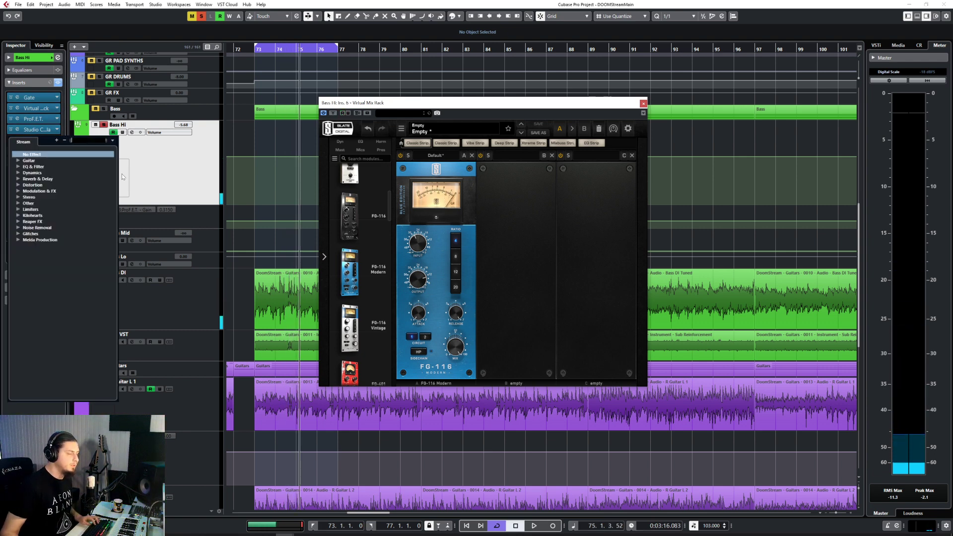
{"action": "left_click", "coordinate": [123, 177]}
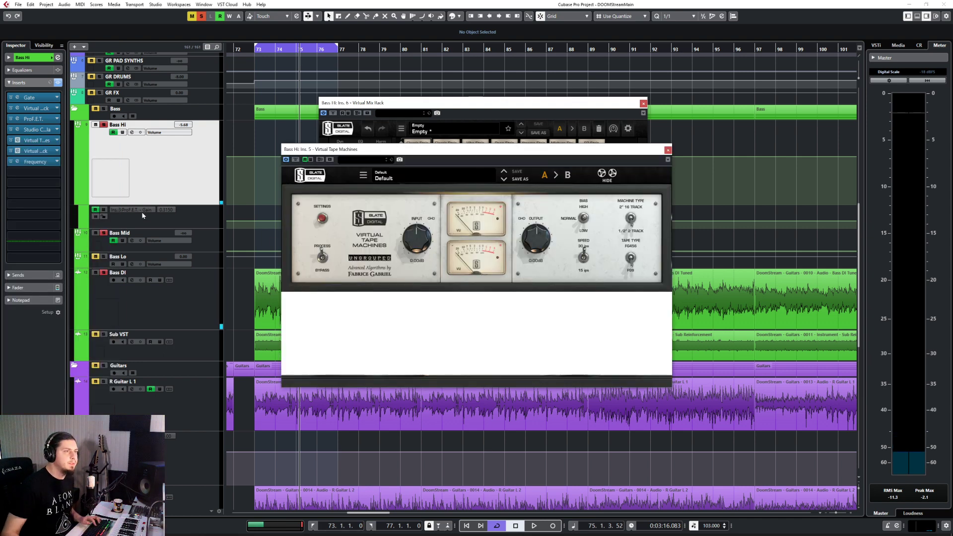
{"action": "left_click", "coordinate": [322, 219]}
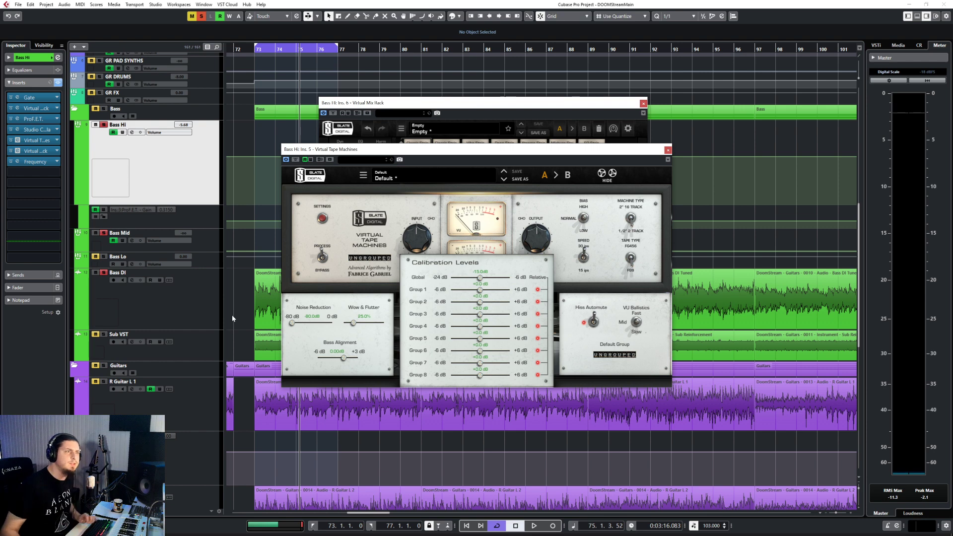
{"action": "left_click", "coordinate": [323, 222]}
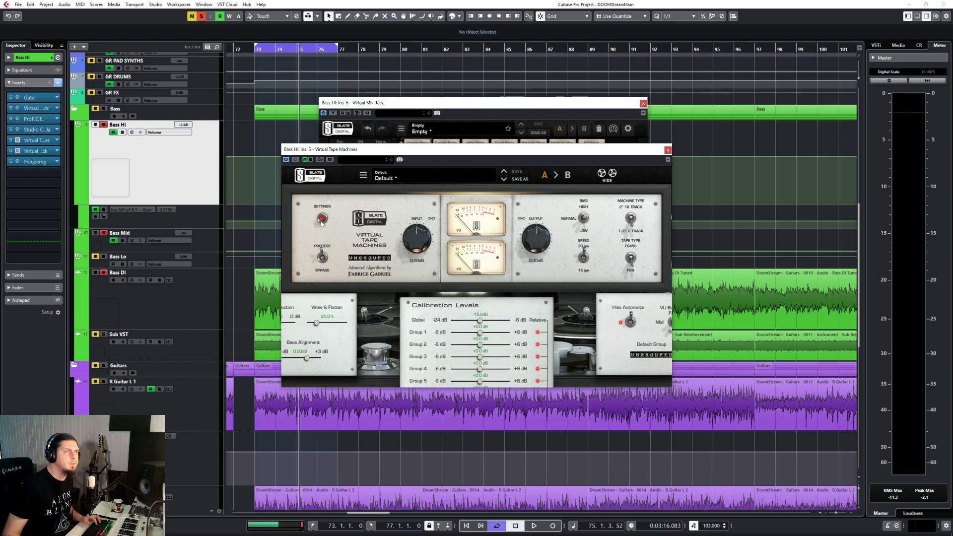
Listen to Bass Hi through the tape machine and compressor in the loop while browsing the rack's module list
{"action": "left_click", "coordinate": [254, 47]}
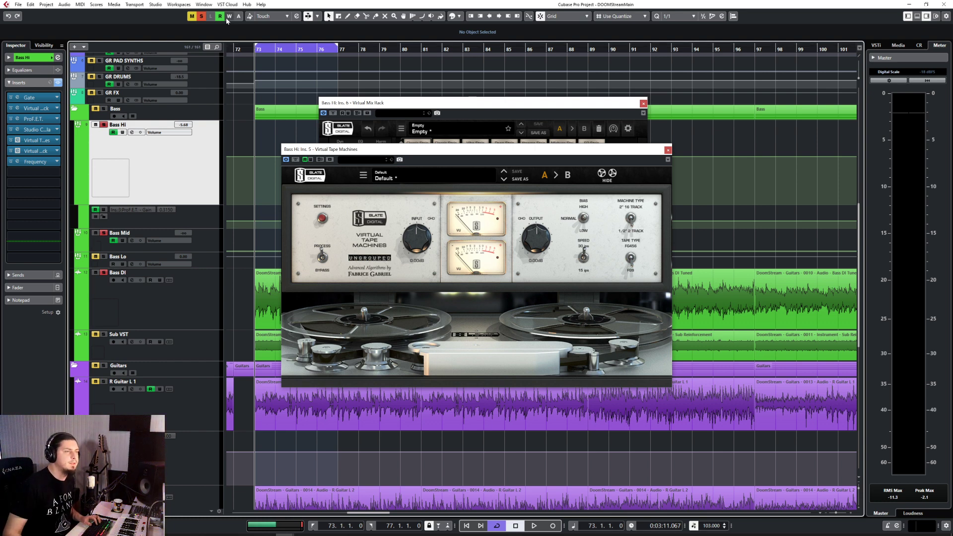
{"action": "key", "text": "space"}
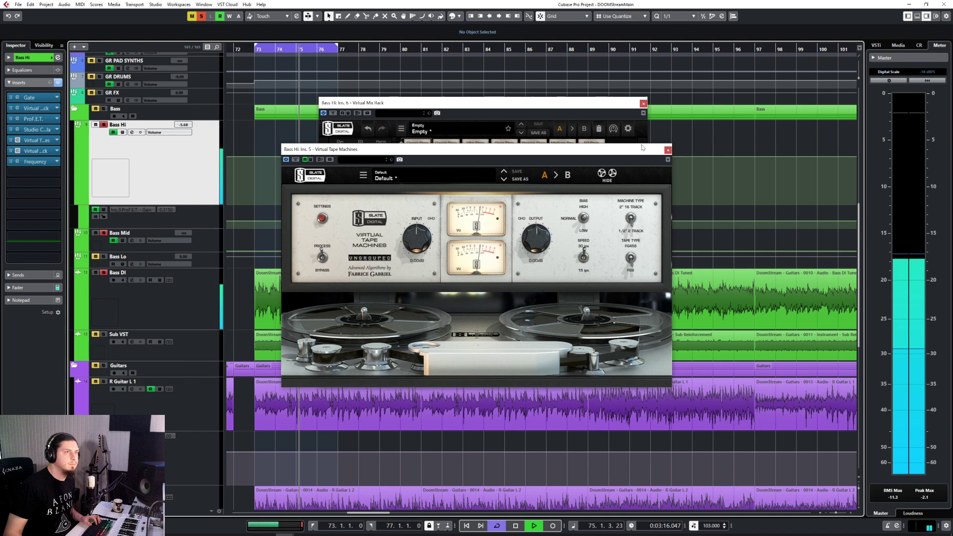
{"action": "left_click", "coordinate": [668, 149]}
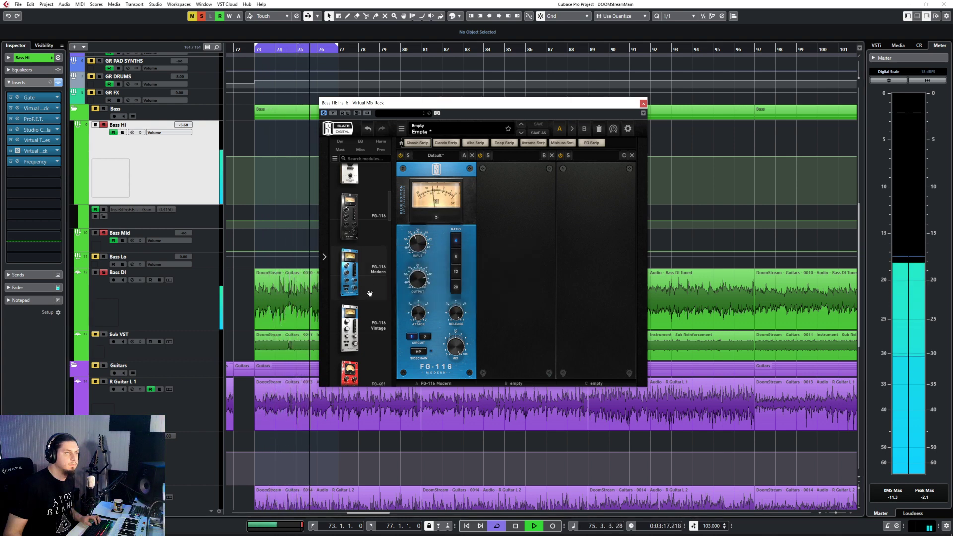
{"action": "scroll", "coordinate": [370, 287], "scroll_direction": "down", "scroll_amount": 2}
{"action": "scroll", "coordinate": [370, 285], "scroll_direction": "down", "scroll_amount": 1}
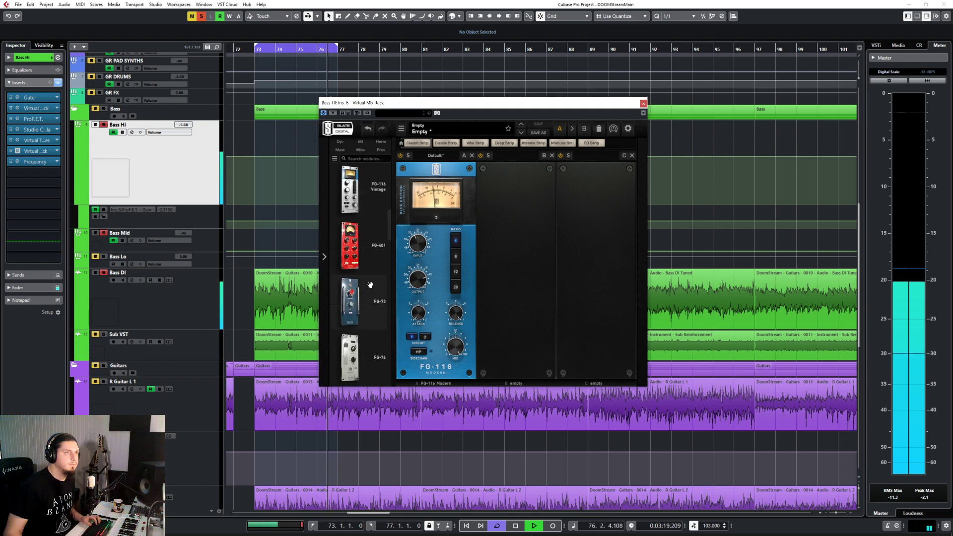
{"action": "scroll", "coordinate": [370, 285], "scroll_direction": "down", "scroll_amount": 1}
{"action": "key", "text": "space"}
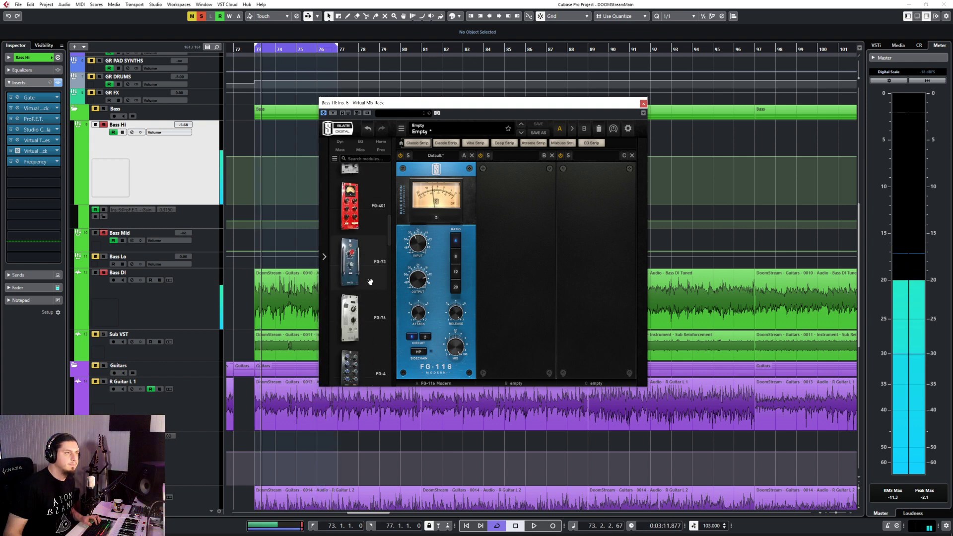
Deactivate all solos and copy the Virtual Tape Machines and Virtual Mix Rack inserts from Bass Hi to Bass Mid in the MixConsole
{"action": "left_click", "coordinate": [187, 293]}
{"action": "left_click", "coordinate": [202, 242]}
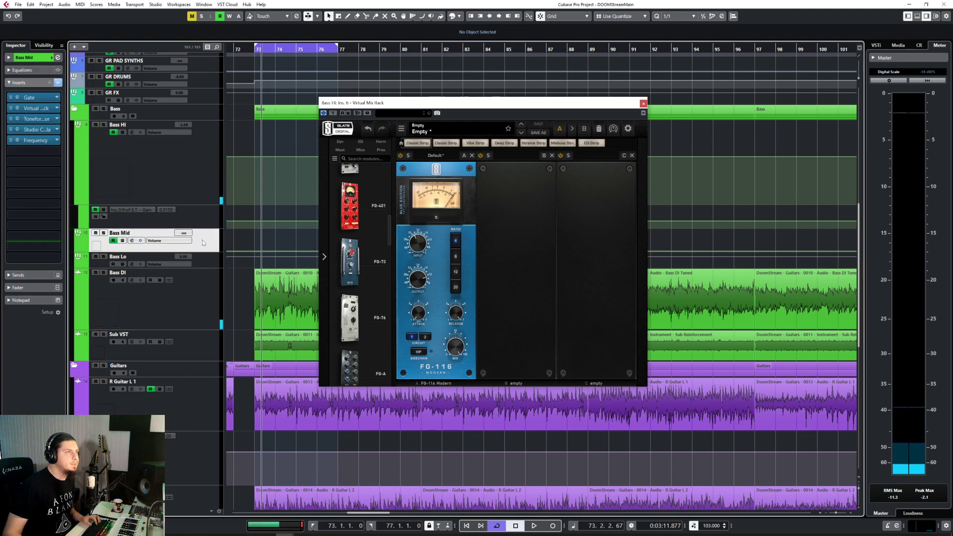
{"action": "key", "text": "F3"}
{"action": "left_click", "coordinate": [644, 104]}
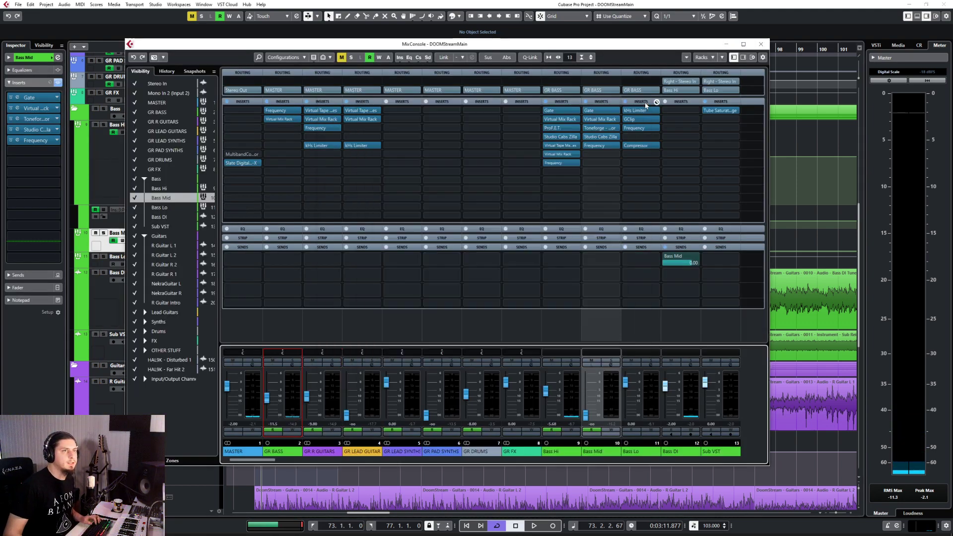
{"action": "mouse_move", "coordinate": [615, 146]}
{"action": "left_mouse_down"}
{"action": "mouse_move", "coordinate": [606, 163]}
{"action": "mouse_move", "coordinate": [610, 145]}
{"action": "mouse_move", "coordinate": [601, 154]}
{"action": "left_mouse_up"}
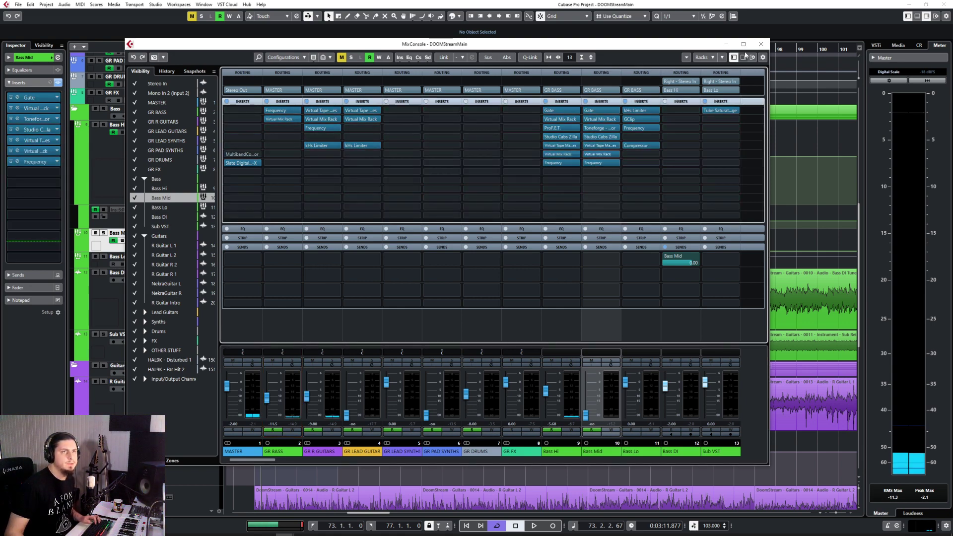
{"action": "left_click", "coordinate": [761, 44]}
Widen the timeline view and listen to the full mix from bar 105, checking the bass automation there
{"action": "key", "text": "g"}
{"action": "key", "text": "g"}
{"action": "key", "text": "g"}
{"action": "key", "text": "g"}
{"action": "key", "text": "g"}
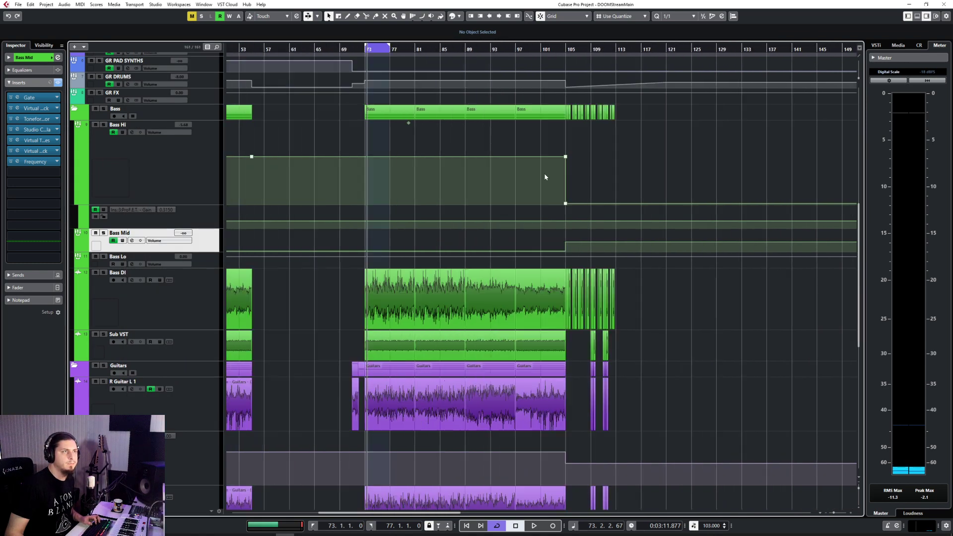
{"action": "left_click", "coordinate": [566, 50]}
{"action": "key", "text": "space"}
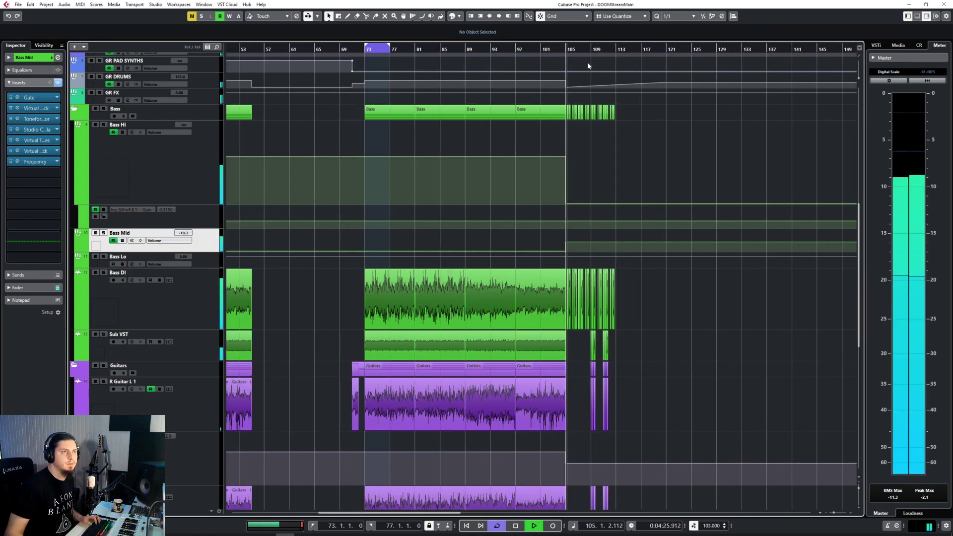
{"action": "left_click", "coordinate": [588, 61]}
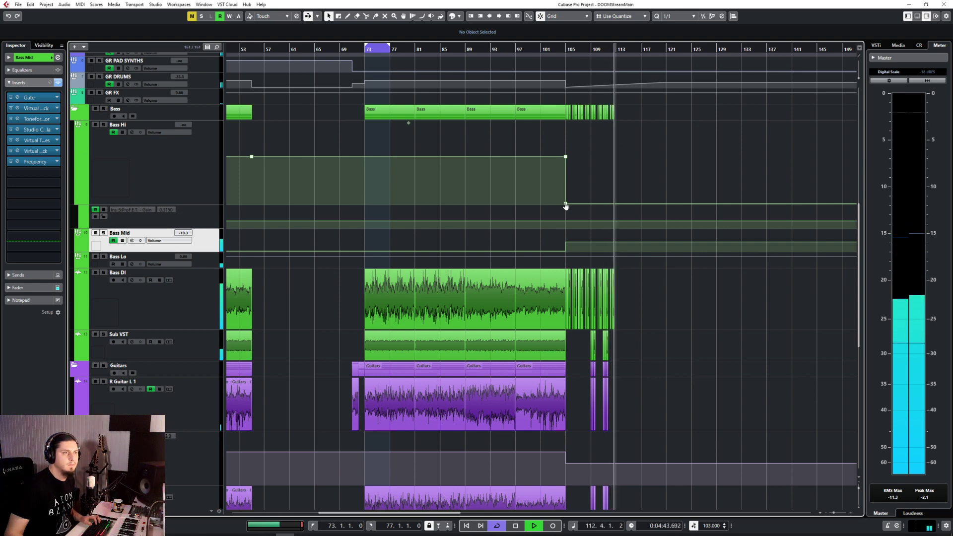
{"action": "key", "text": "space"}
Raise the Bass Hi volume automation point at bar 105 to -13.6 dB while listening from bar 104
{"action": "left_click_drag", "start_coordinate": [566, 207], "coordinate": [565, 194]}
{"action": "left_click", "coordinate": [561, 50]}
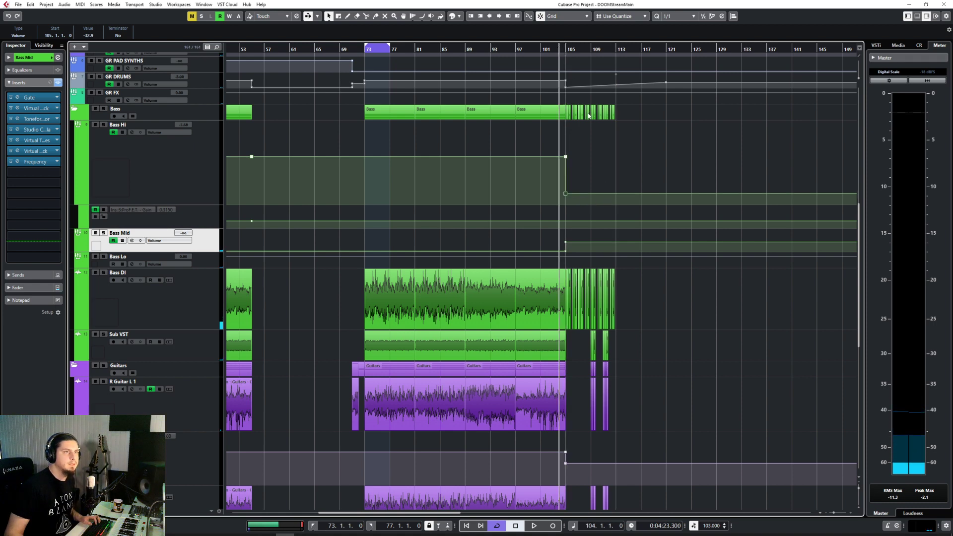
{"action": "key", "text": "space"}
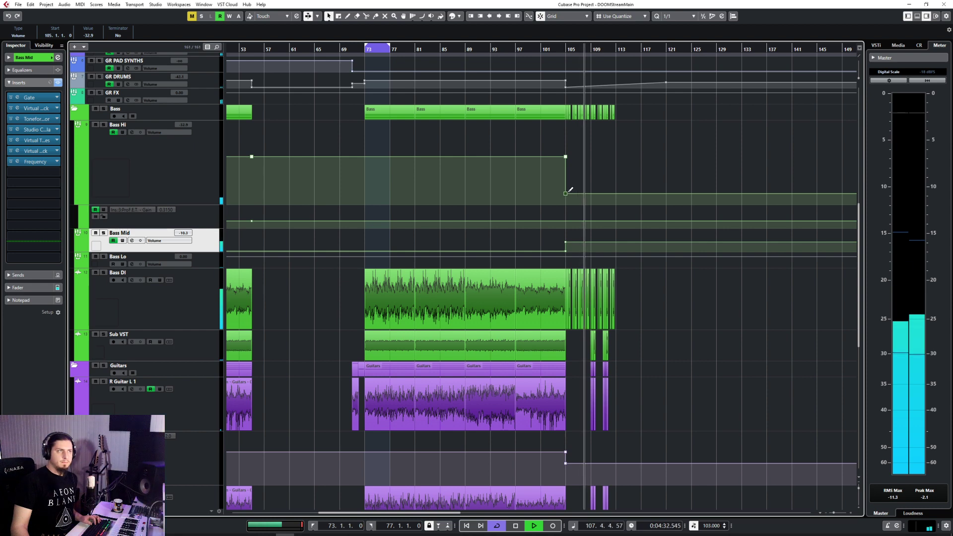
{"action": "left_click_drag", "start_coordinate": [565, 194], "coordinate": [565, 175]}
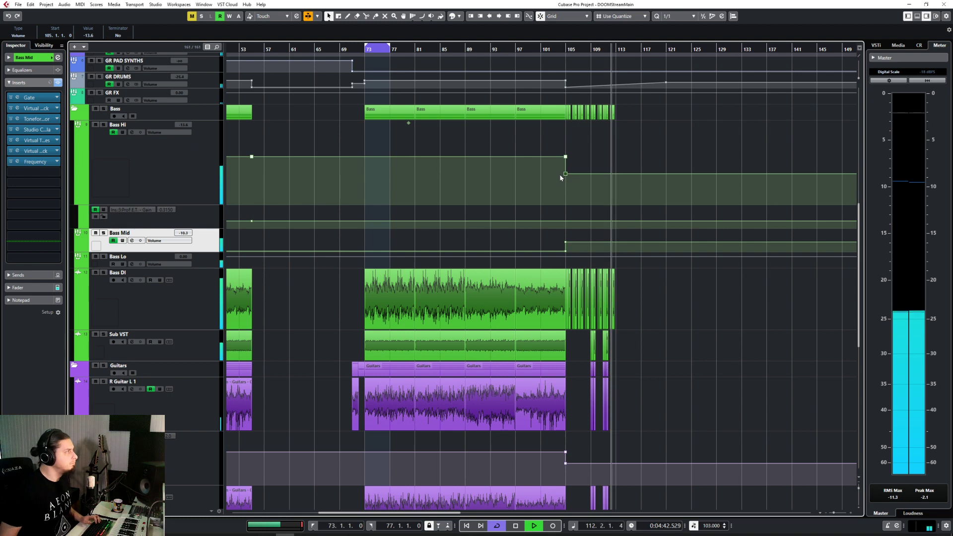
{"action": "key", "text": "space"}
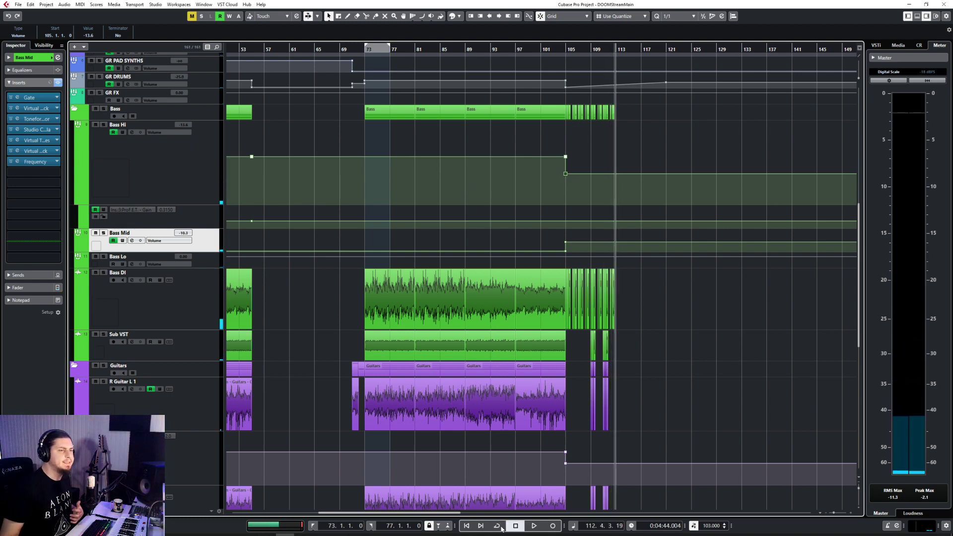
Solo GR BASS and GR DRUMS and listen to them from bar 73 with cycle playback off
{"action": "scroll", "coordinate": [436, 223], "scroll_direction": "left", "scroll_amount": 3}
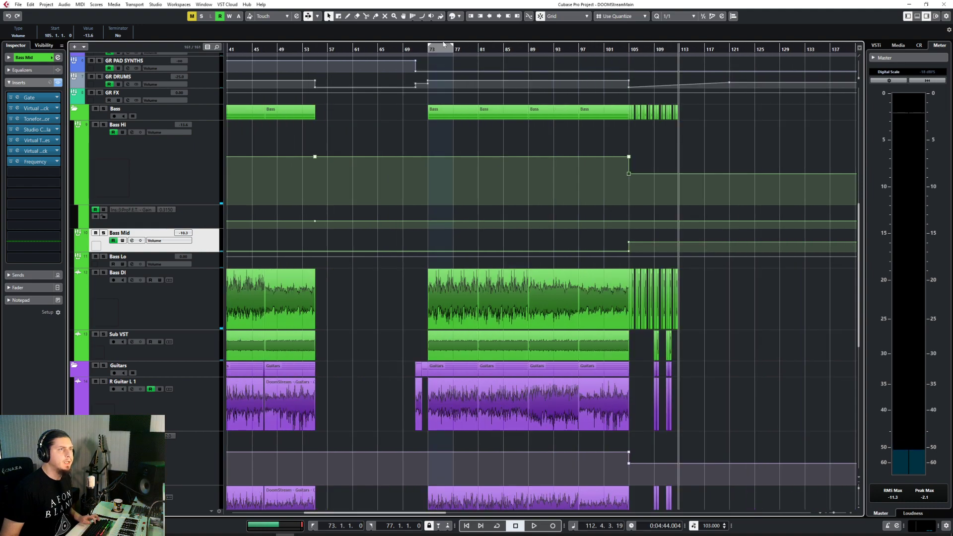
{"action": "left_click", "coordinate": [427, 50]}
{"action": "scroll", "coordinate": [349, 241], "scroll_direction": "up", "scroll_amount": 4}
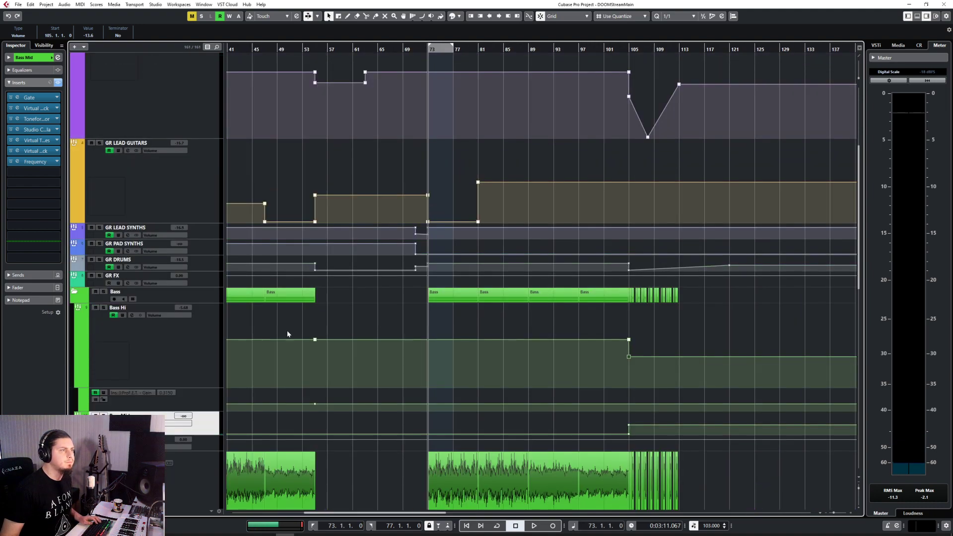
{"action": "scroll", "coordinate": [298, 333], "scroll_direction": "up", "scroll_amount": 4}
{"action": "left_click", "coordinate": [218, 120]}
{"action": "key", "text": "s"}
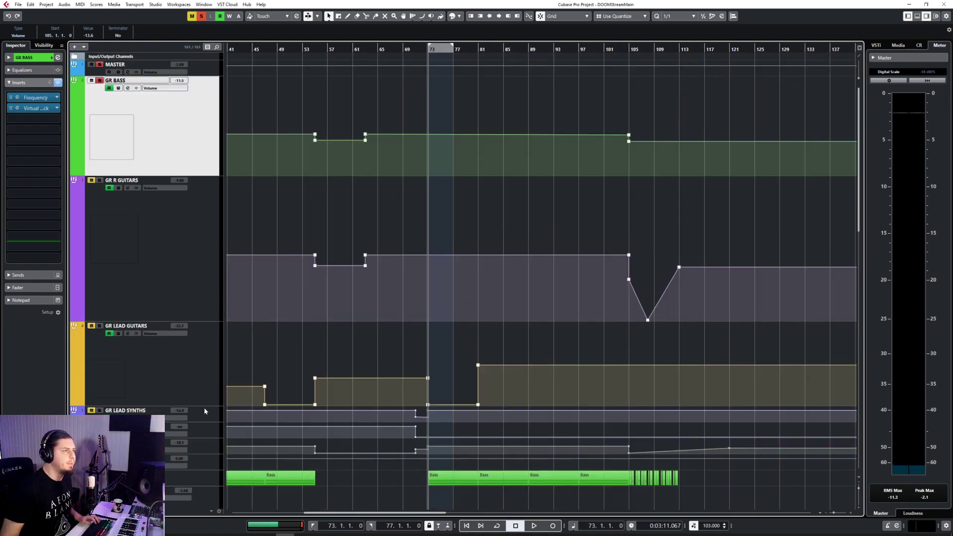
{"action": "left_click", "coordinate": [206, 443]}
{"action": "scroll", "coordinate": [375, 228], "scroll_direction": "down", "scroll_amount": 5}
{"action": "key", "text": "space"}
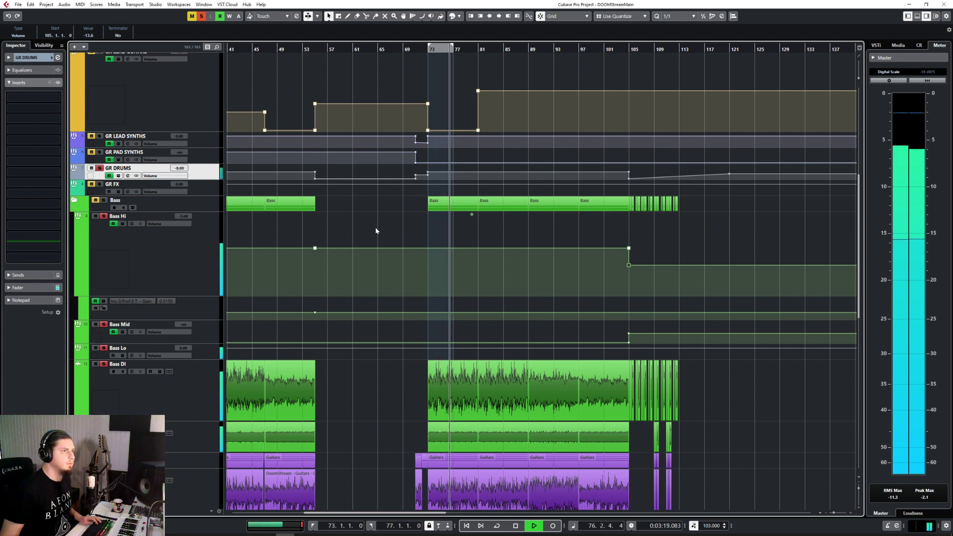
{"action": "scroll", "coordinate": [375, 231], "scroll_direction": "up", "scroll_amount": 5}
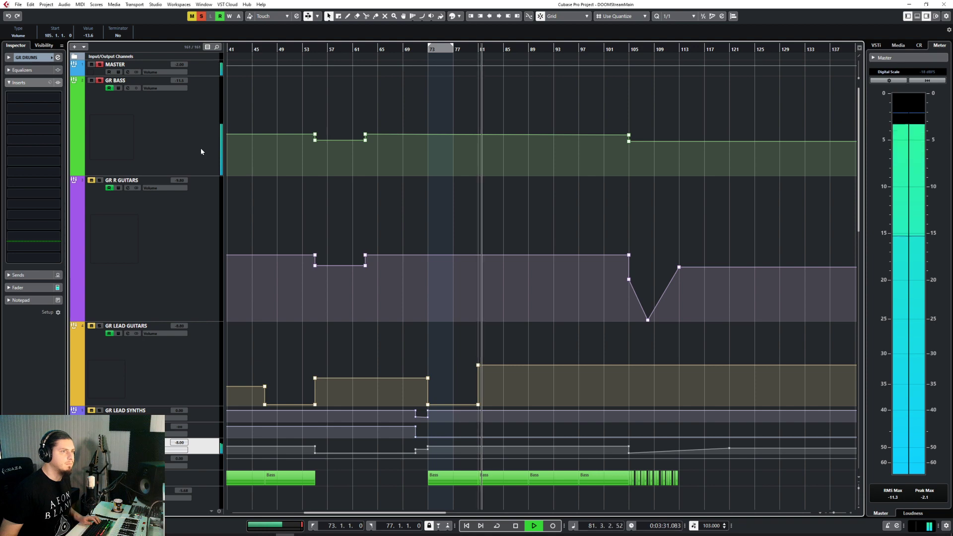
{"action": "key", "text": "space"}
Play the soloed bass and drums from bar 38 and examine the Bass DI event starting there
{"action": "scroll", "coordinate": [368, 334], "scroll_direction": "down", "scroll_amount": 4}
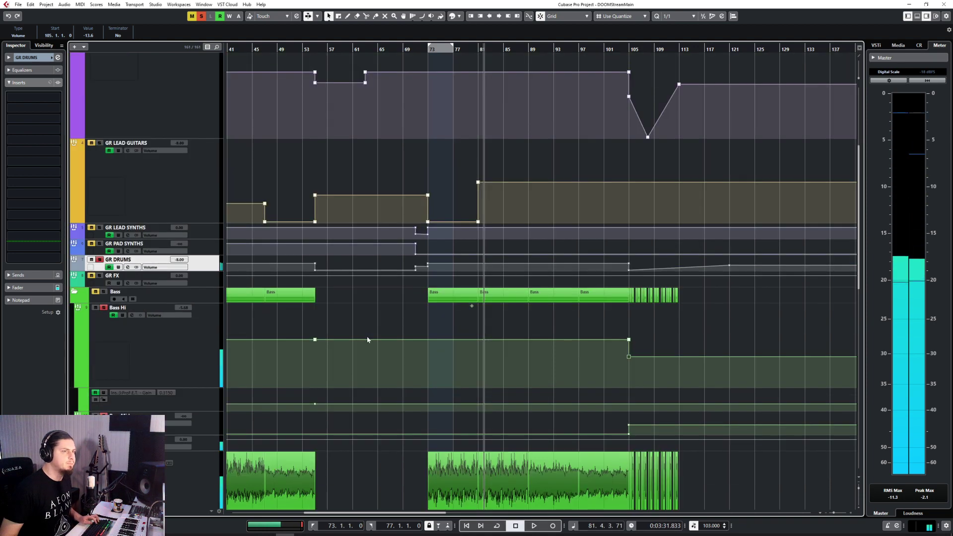
{"action": "scroll", "coordinate": [364, 309], "scroll_direction": "left", "scroll_amount": 3}
{"action": "scroll", "coordinate": [363, 313], "scroll_direction": "left", "scroll_amount": 3}
{"action": "left_click", "coordinate": [468, 47]}
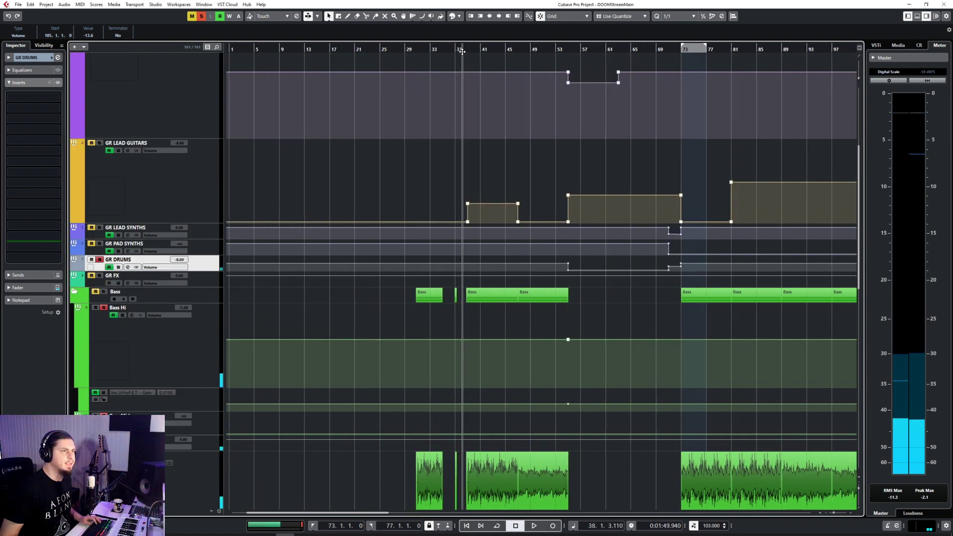
{"action": "key", "text": "space"}
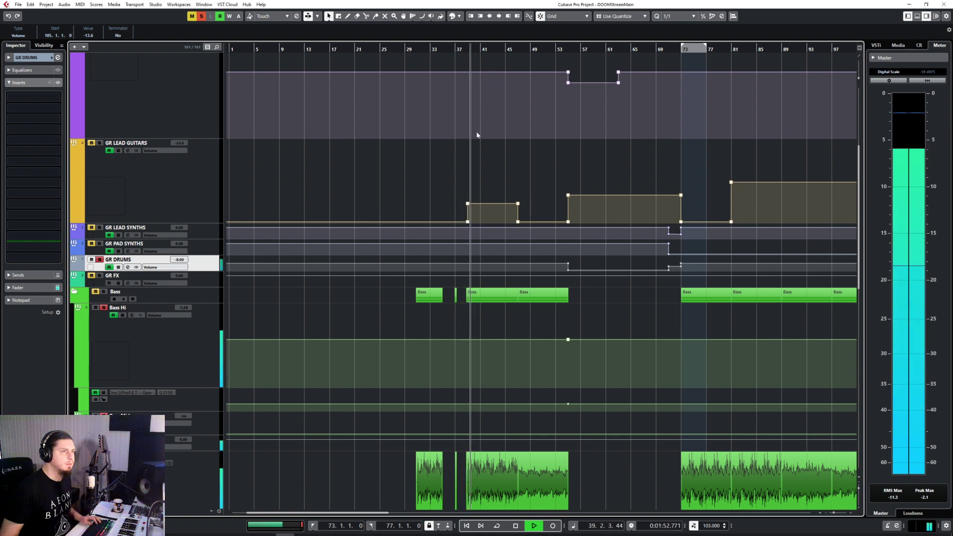
{"action": "scroll", "coordinate": [454, 323], "scroll_direction": "up", "scroll_amount": 6}
{"action": "scroll", "coordinate": [518, 328], "scroll_direction": "down", "scroll_amount": 4}
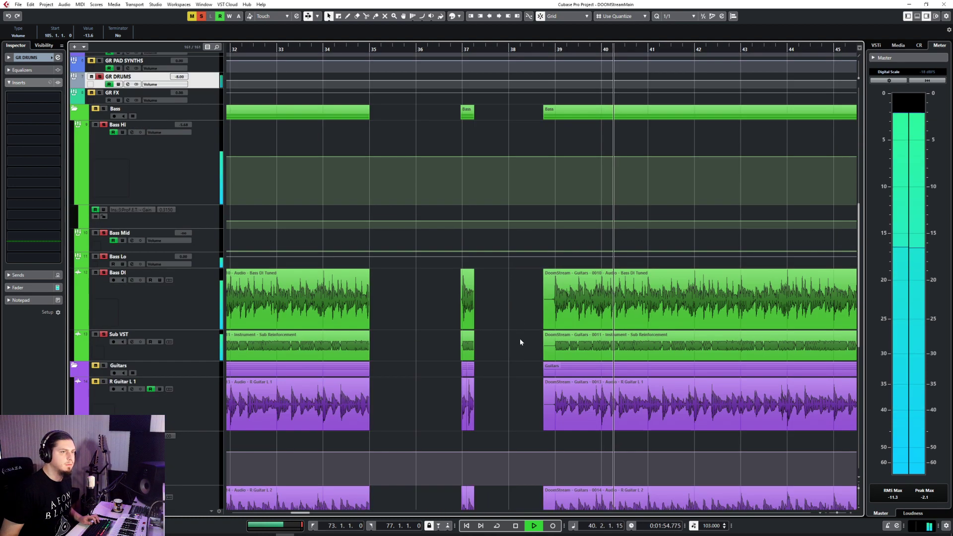
Trim the start of the Bass DI event before bar 39 to 38.4.3.98 and add a 0.0.0.101 fade-in
{"action": "scroll", "coordinate": [519, 339], "scroll_direction": "up", "scroll_amount": 3}
{"action": "left_click", "coordinate": [313, 313]}
{"action": "left_click", "coordinate": [320, 347], "text": "shift"}
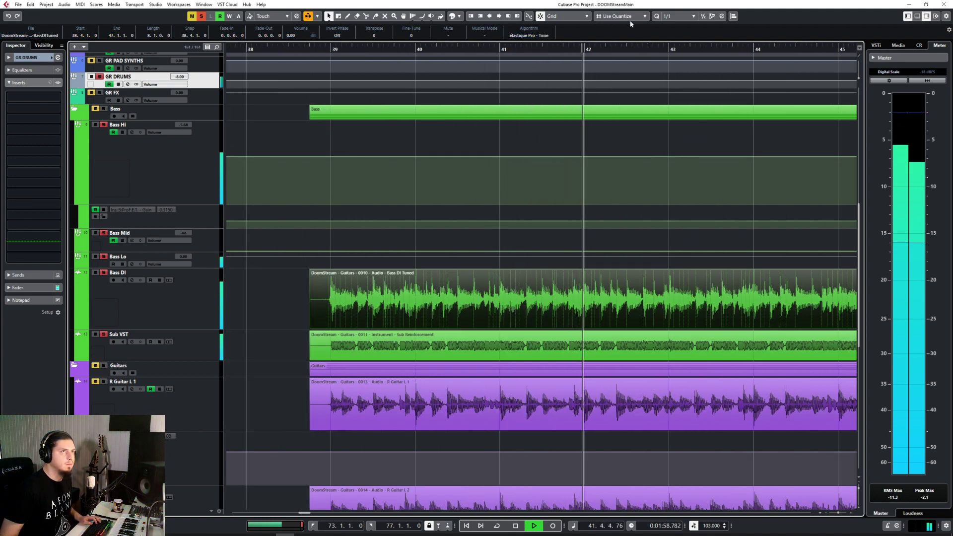
{"action": "left_click", "coordinate": [314, 329]}
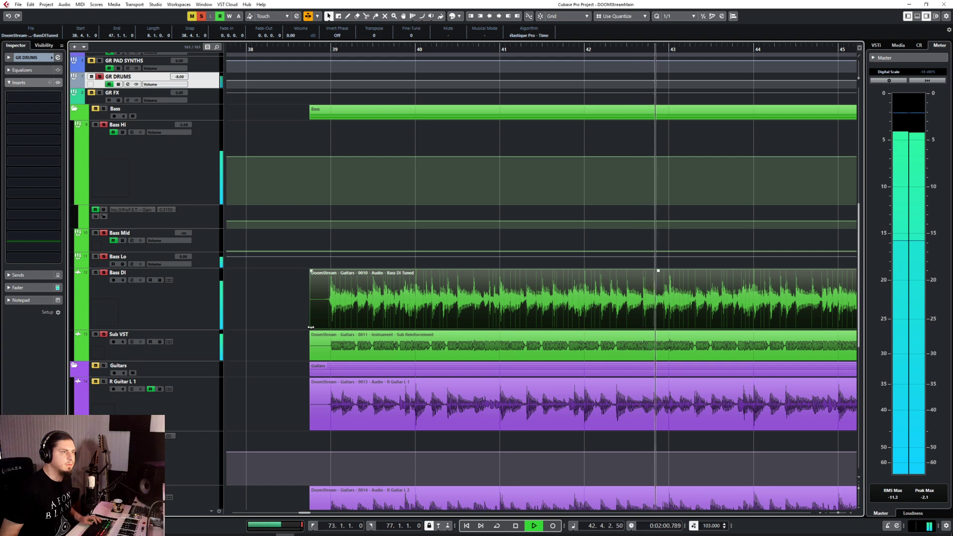
{"action": "left_click_drag", "start_coordinate": [313, 328], "coordinate": [324, 329]}
{"action": "left_click_drag", "start_coordinate": [324, 268], "coordinate": [327, 270]}
Replay the passage from just before bar 39 to check the trimmed Bass DI entry against the drums
{"action": "left_click", "coordinate": [299, 50]}
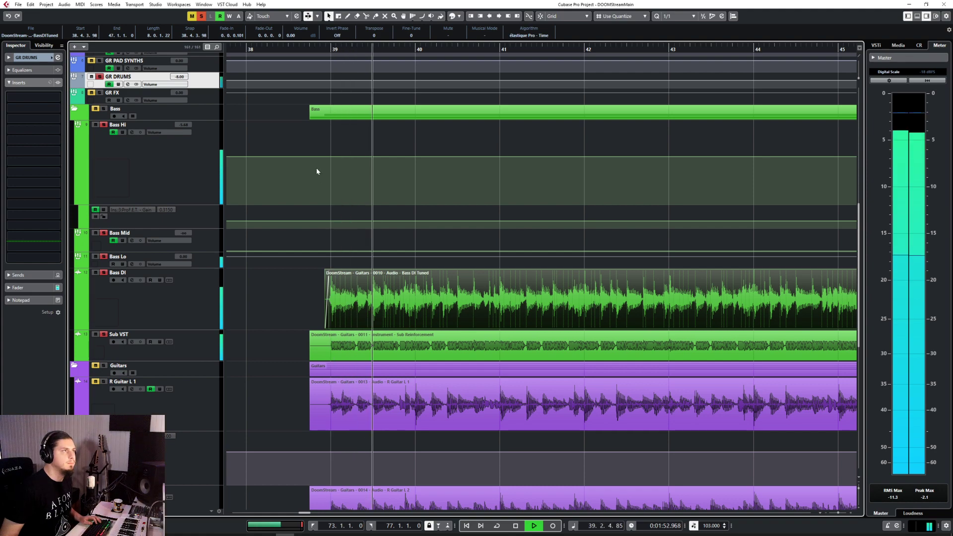
{"action": "scroll", "coordinate": [305, 159], "scroll_direction": "up", "scroll_amount": 4}
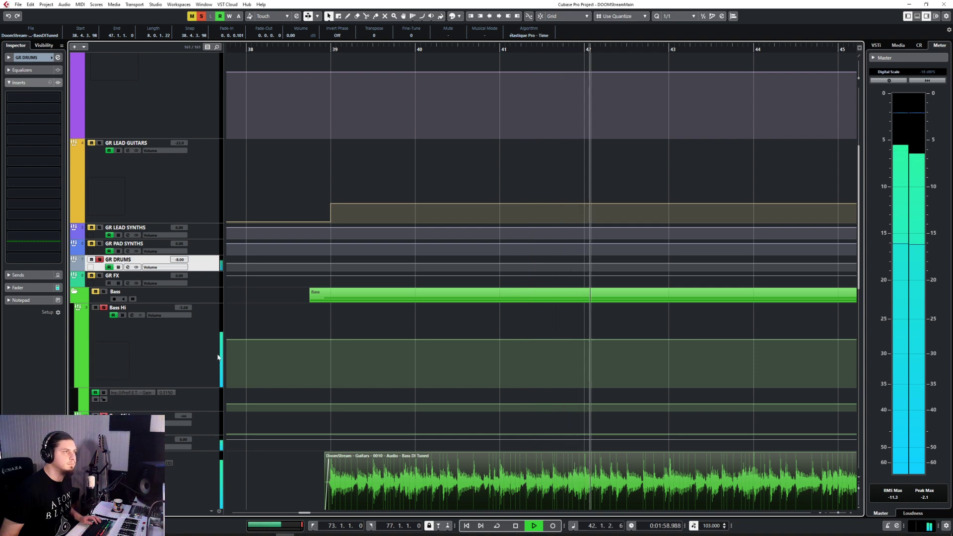
{"action": "left_click", "coordinate": [192, 343]}
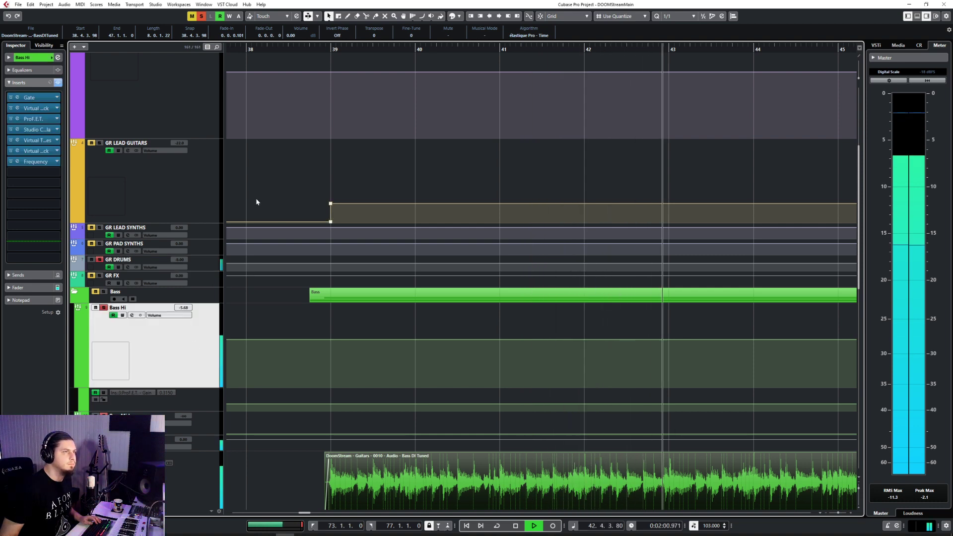
{"action": "scroll", "coordinate": [255, 199], "scroll_direction": "up", "scroll_amount": 4}
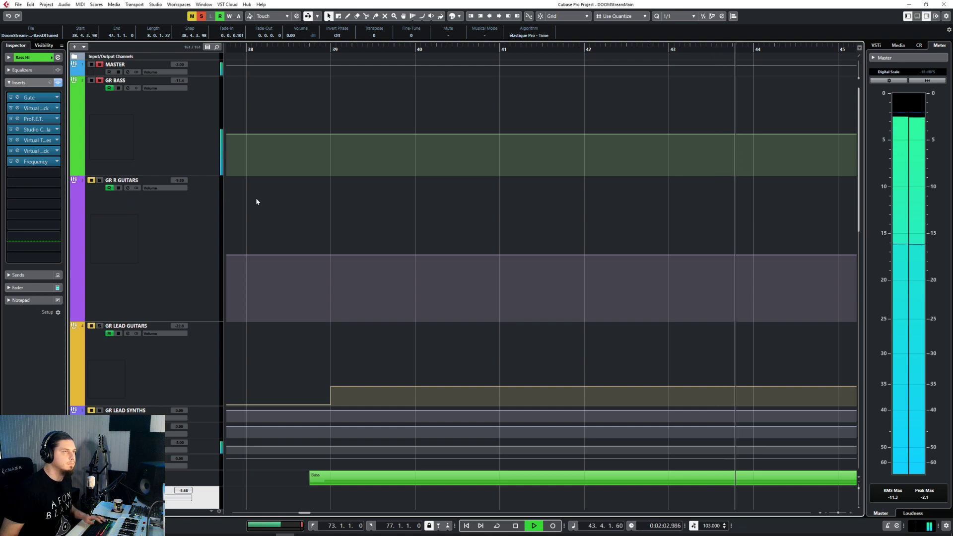
{"action": "key", "text": "space"}
Listen to the passage again with the MixConsole open, checking the GR BASS inserts and channel levels
{"action": "key", "text": "F3"}
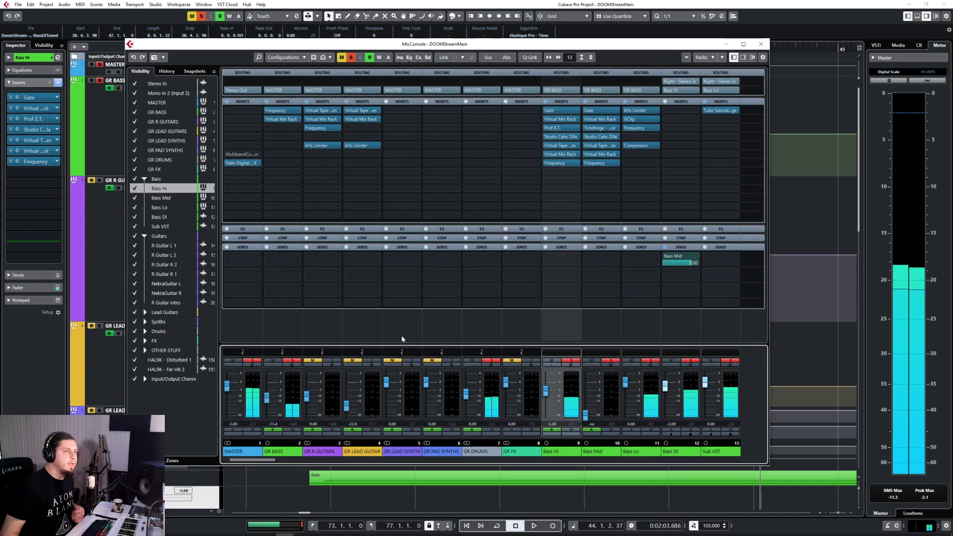
{"action": "scroll", "coordinate": [258, 462], "scroll_direction": "up", "scroll_amount": 2}
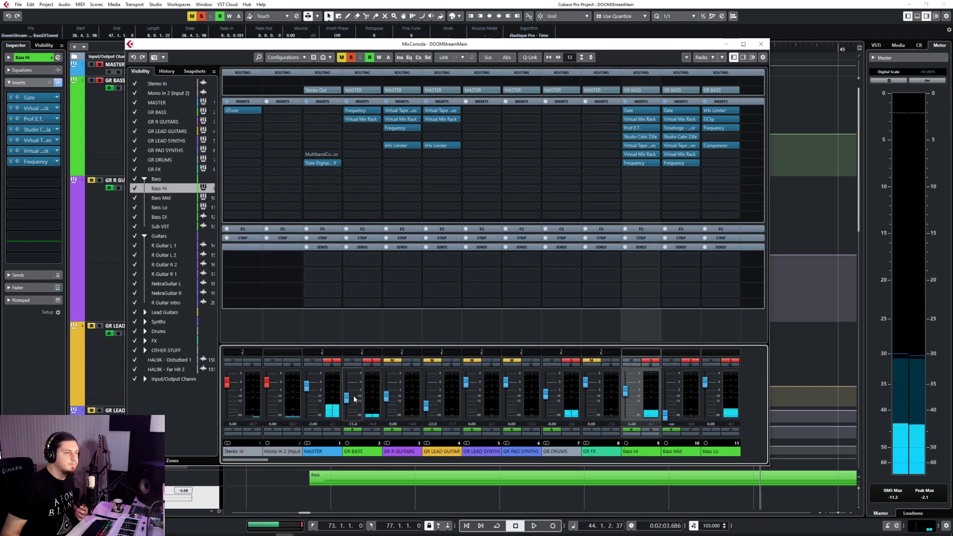
{"action": "left_click_drag", "start_coordinate": [301, 47], "coordinate": [320, 93]}
{"action": "left_click", "coordinate": [314, 50]}
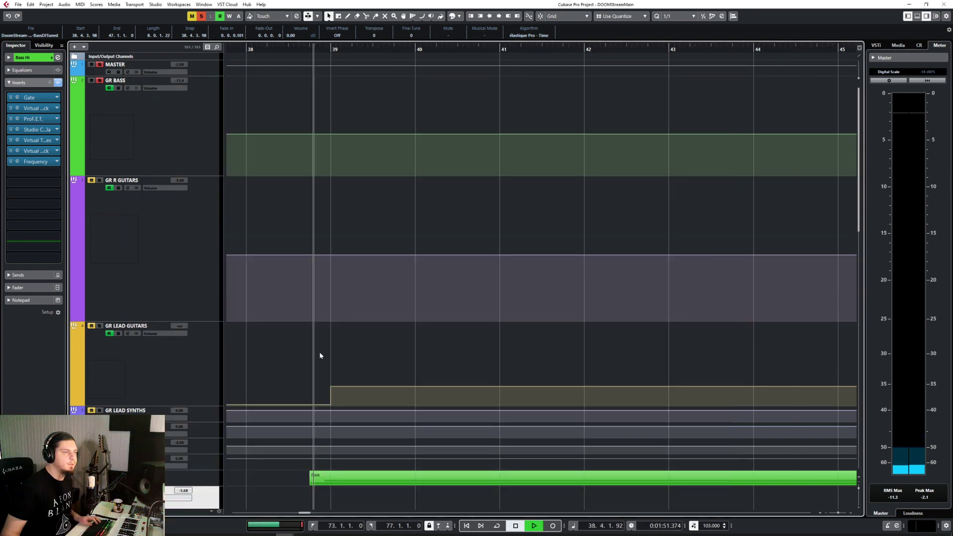
{"action": "key", "text": "F3"}
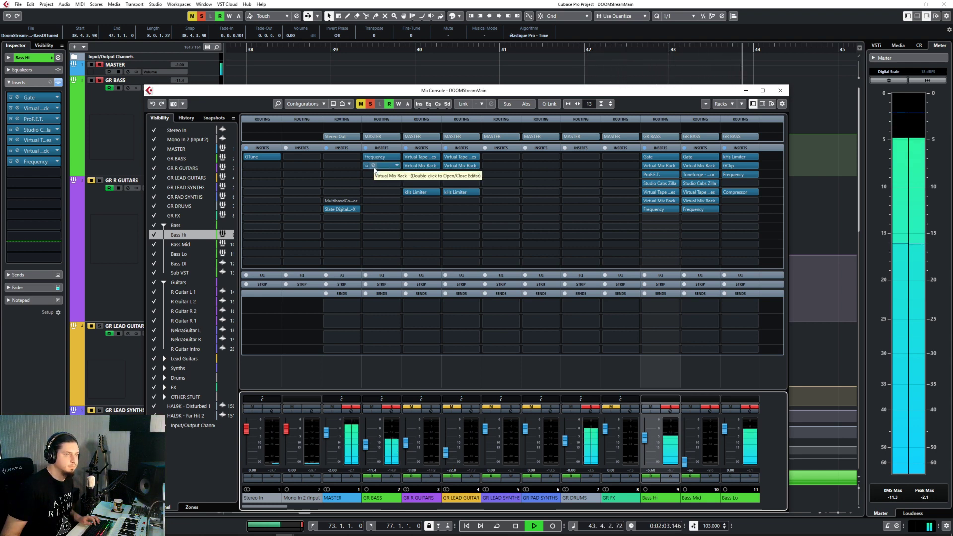
{"action": "key", "text": "space"}
{"action": "key", "text": "F3"}
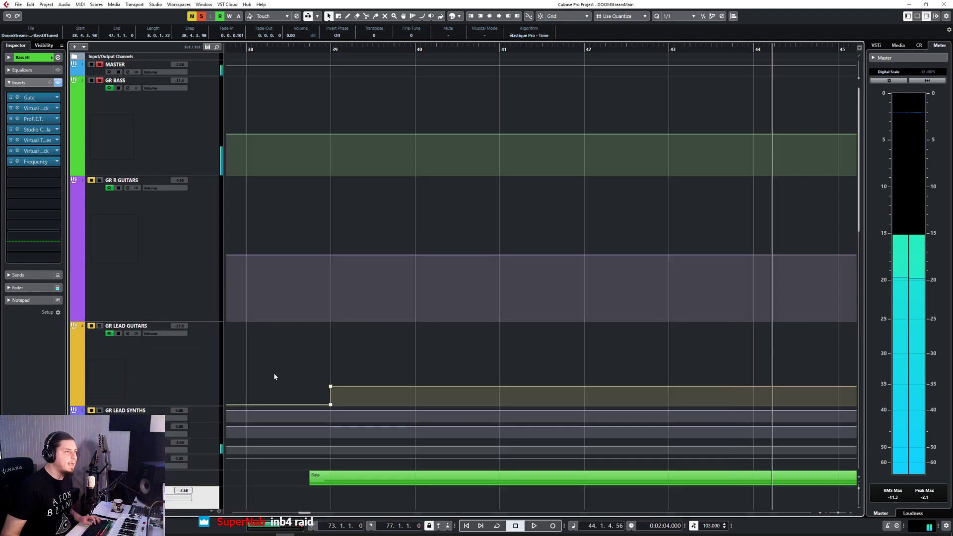
Deactivate all solos and move the playback position to bar 26, ahead of the R Guitar Intro event
{"action": "left_click", "coordinate": [192, 107]}
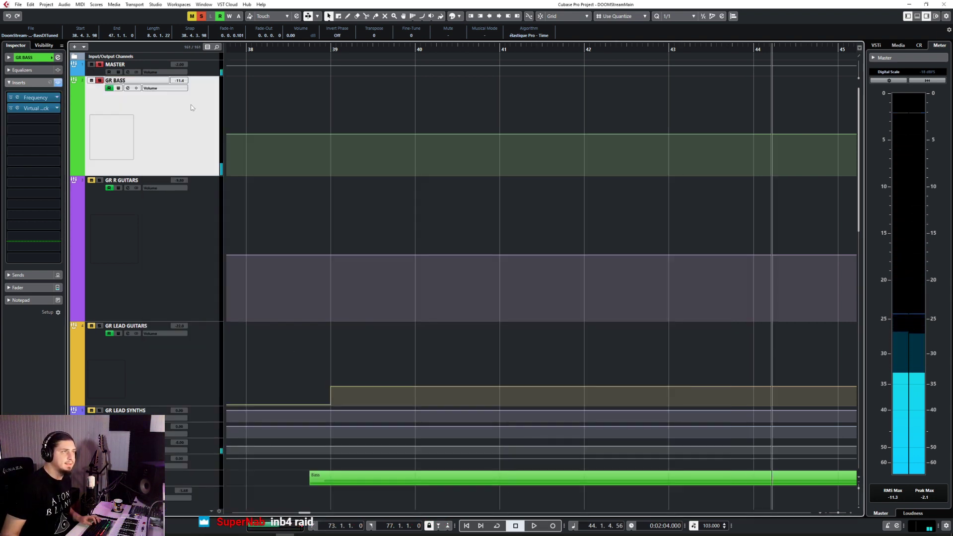
{"action": "left_click", "coordinate": [205, 71]}
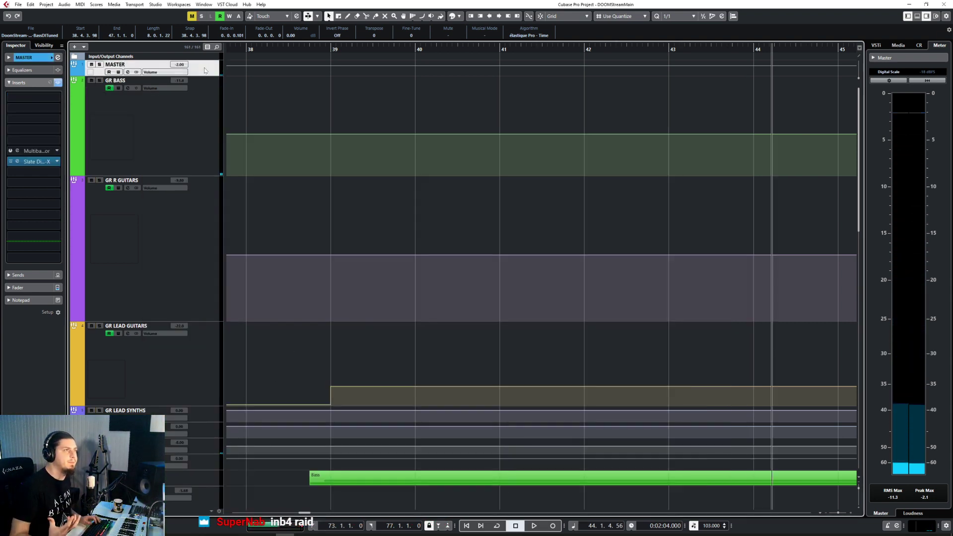
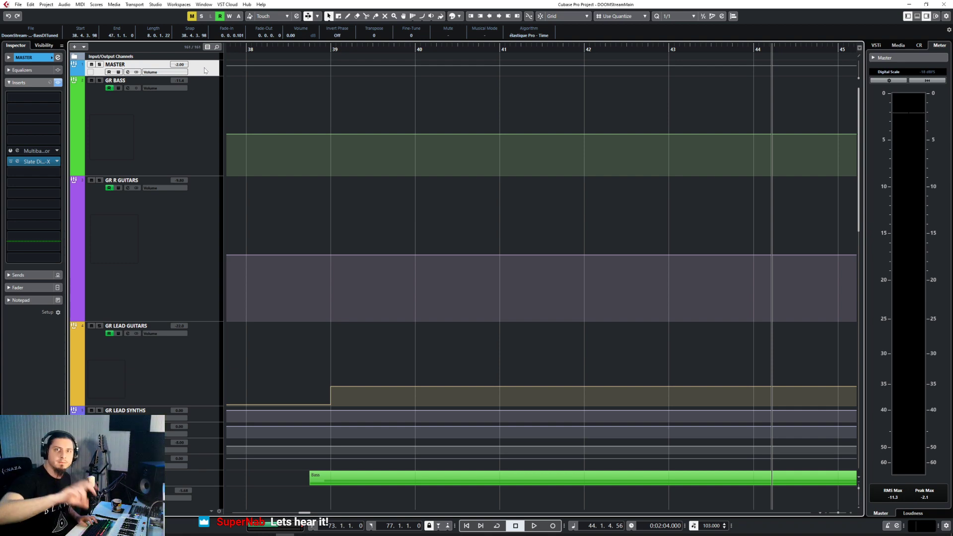
{"action": "scroll", "coordinate": [487, 194], "scroll_direction": "down", "scroll_amount": 3}
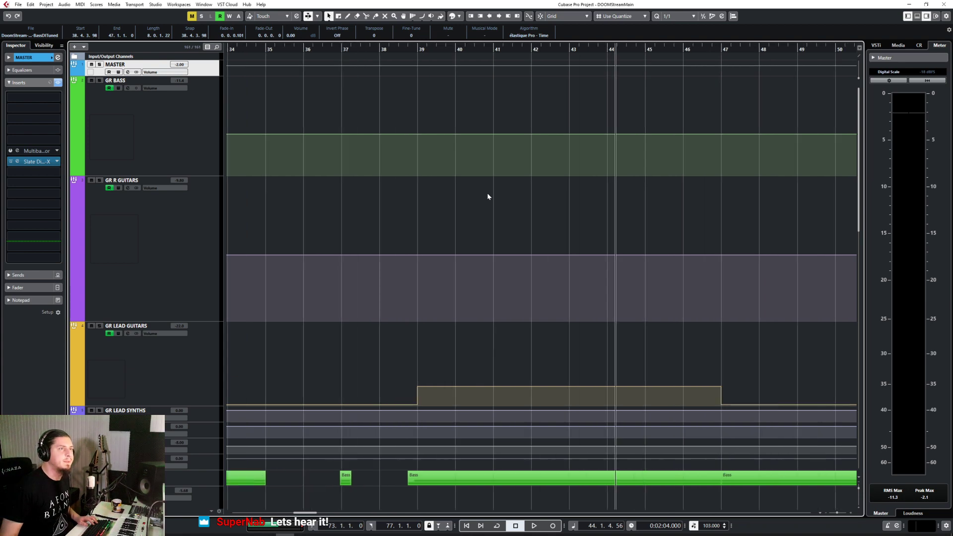
{"action": "scroll", "coordinate": [488, 194], "scroll_direction": "down", "scroll_amount": 5}
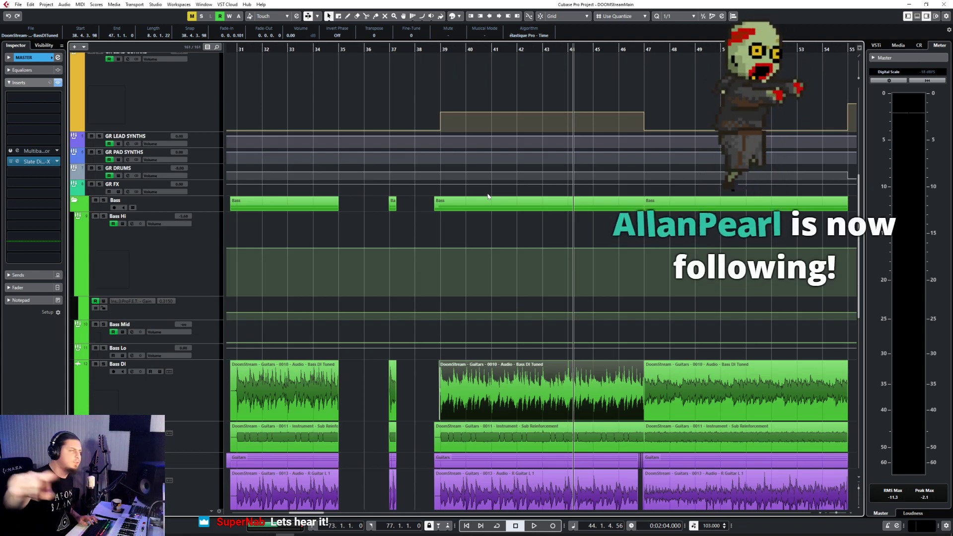
{"action": "scroll", "coordinate": [518, 260], "scroll_direction": "down", "scroll_amount": 2}
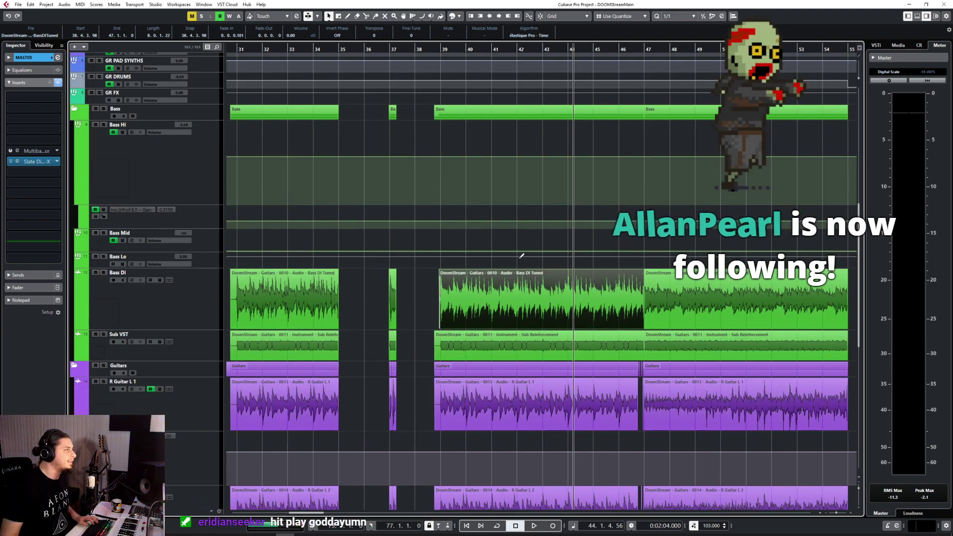
{"action": "scroll", "coordinate": [521, 256], "scroll_direction": "left", "scroll_amount": 5}
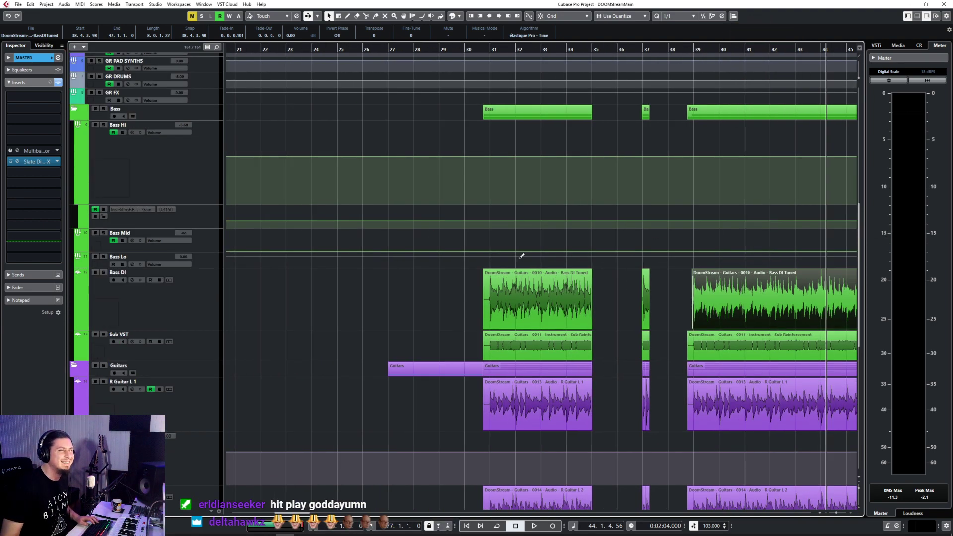
{"action": "scroll", "coordinate": [521, 256], "scroll_direction": "right", "scroll_amount": 3}
{"action": "scroll", "coordinate": [520, 258], "scroll_direction": "up", "scroll_amount": 8}
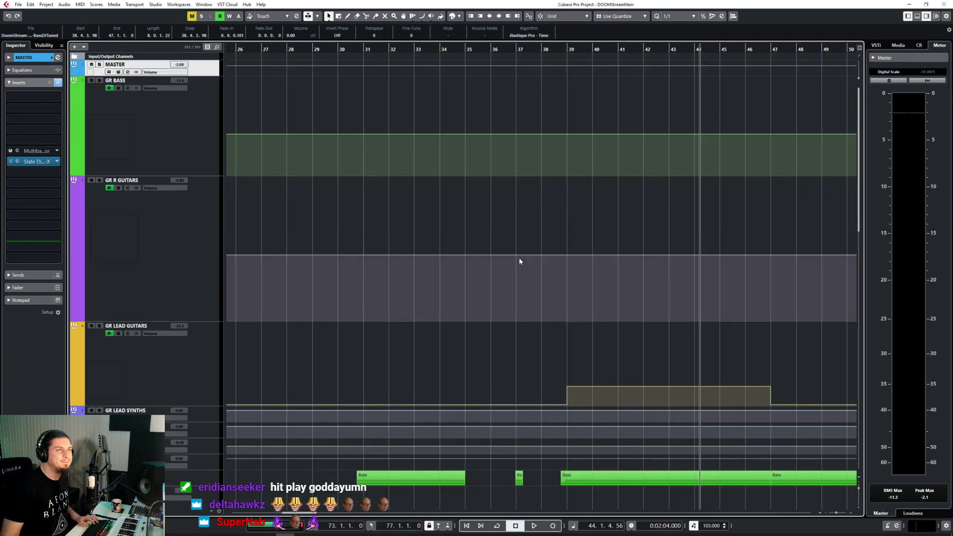
{"action": "scroll", "coordinate": [430, 223], "scroll_direction": "down", "scroll_amount": 5}
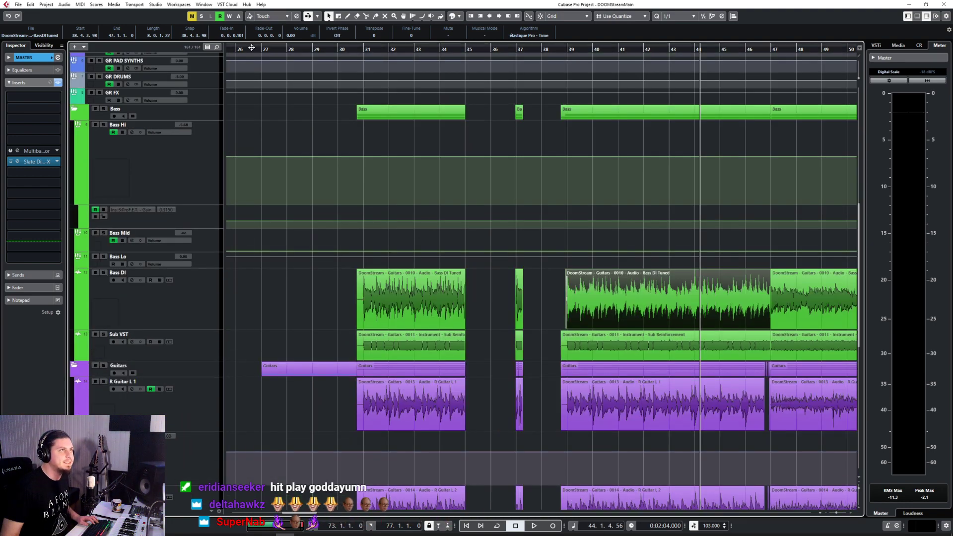
{"action": "scroll", "coordinate": [307, 285], "scroll_direction": "down", "scroll_amount": 3}
{"action": "scroll", "coordinate": [308, 285], "scroll_direction": "down", "scroll_amount": 5}
{"action": "scroll", "coordinate": [308, 287], "scroll_direction": "left", "scroll_amount": 5}
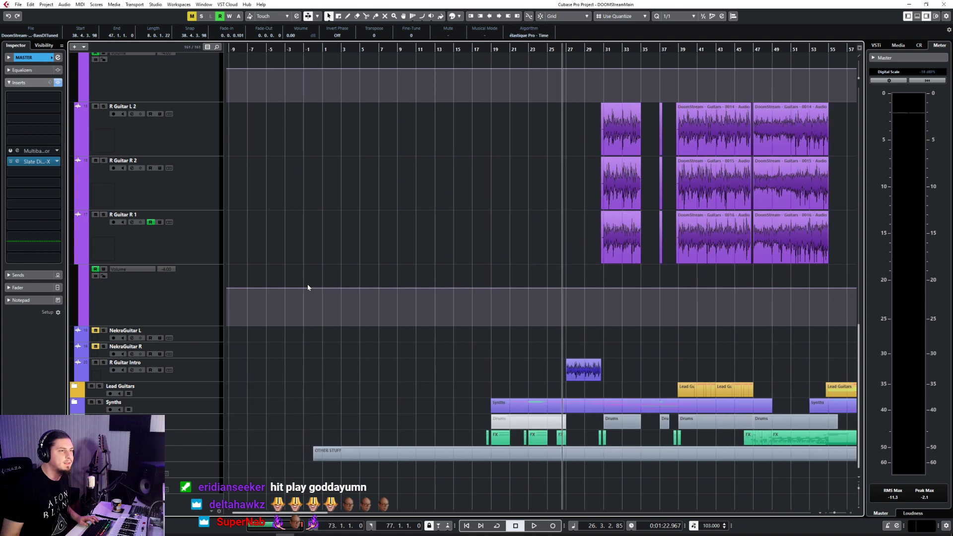
Play the arrangement from bar 18 and collapse the Bass and Guitars track folders
{"action": "left_click", "coordinate": [479, 50]}
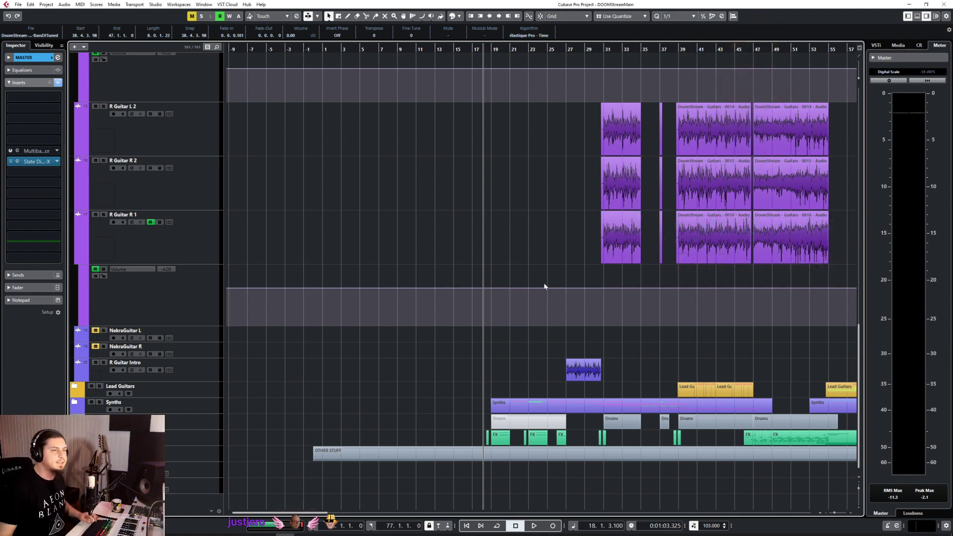
{"action": "scroll", "coordinate": [471, 316], "scroll_direction": "up", "scroll_amount": 15}
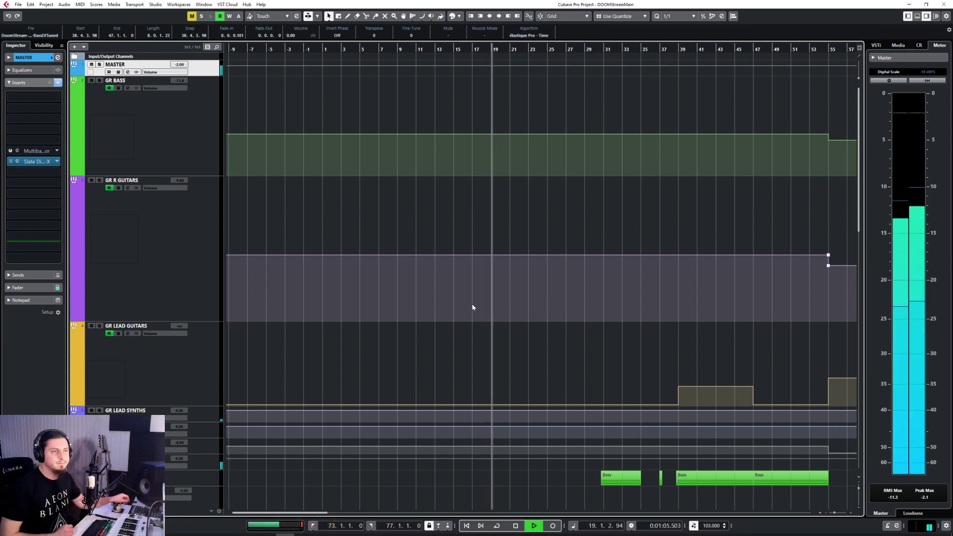
{"action": "scroll", "coordinate": [444, 309], "scroll_direction": "down", "scroll_amount": 6}
{"action": "scroll", "coordinate": [443, 310], "scroll_direction": "down", "scroll_amount": 3}
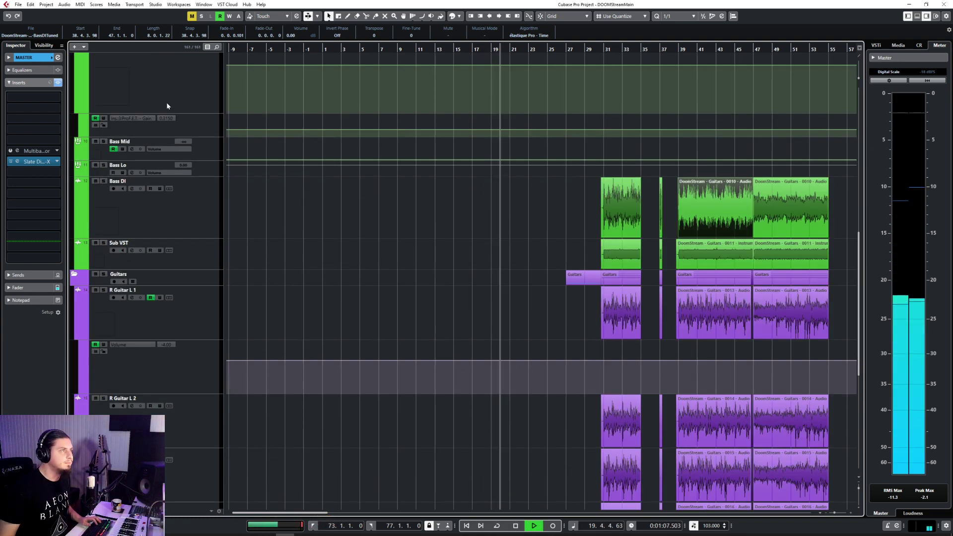
{"action": "scroll", "coordinate": [166, 103], "scroll_direction": "up", "scroll_amount": 6}
{"action": "left_click", "coordinate": [75, 200]}
{"action": "left_click", "coordinate": [74, 216]}
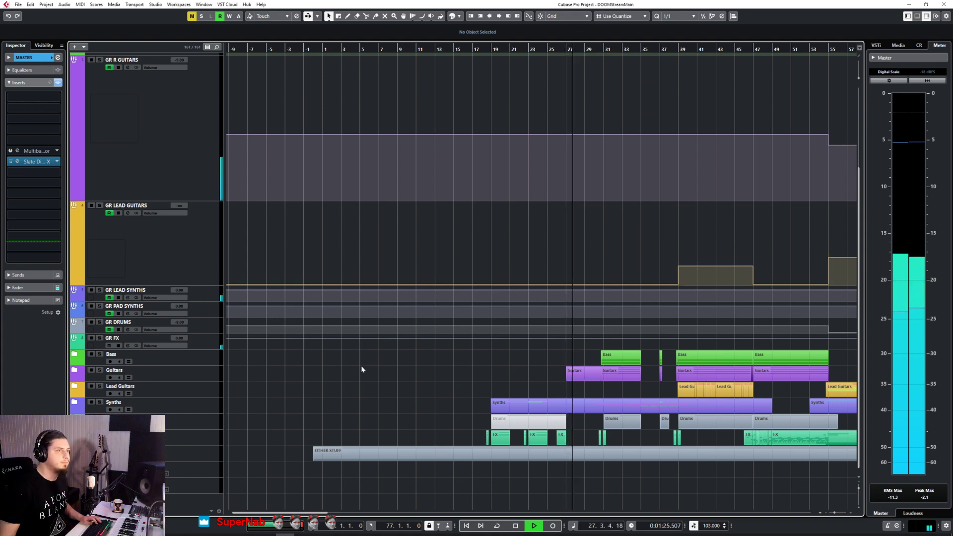
Turn on auto-scroll and widen the timeline view to follow the arrangement past bar 110 during playback
{"action": "key", "text": "f"}
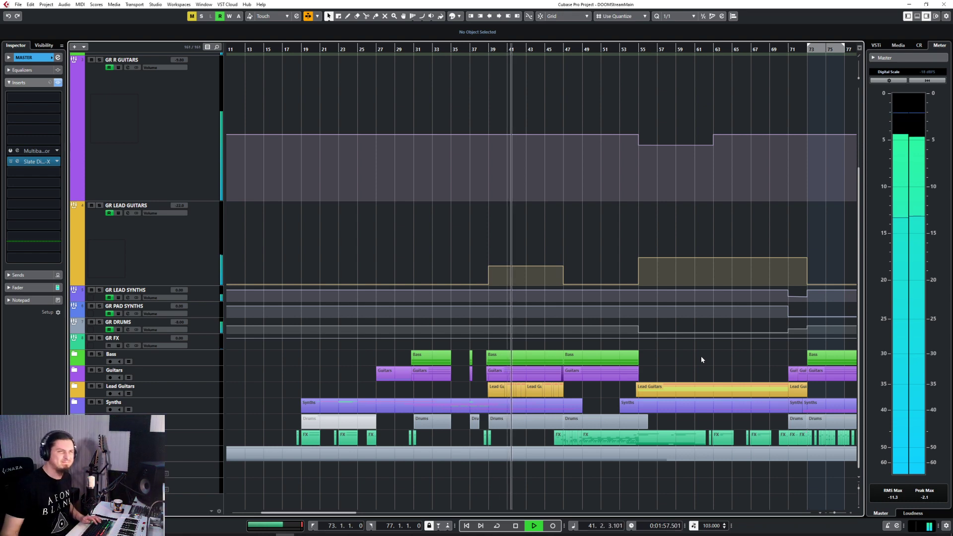
{"action": "key", "text": "g"}
{"action": "key", "text": "g"}
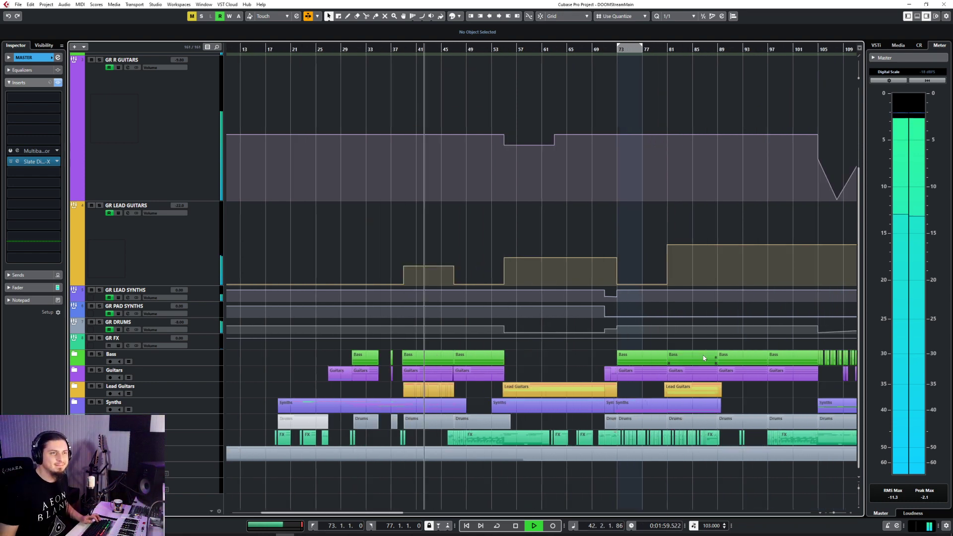
{"action": "scroll", "coordinate": [704, 359], "scroll_direction": "right", "scroll_amount": 2}
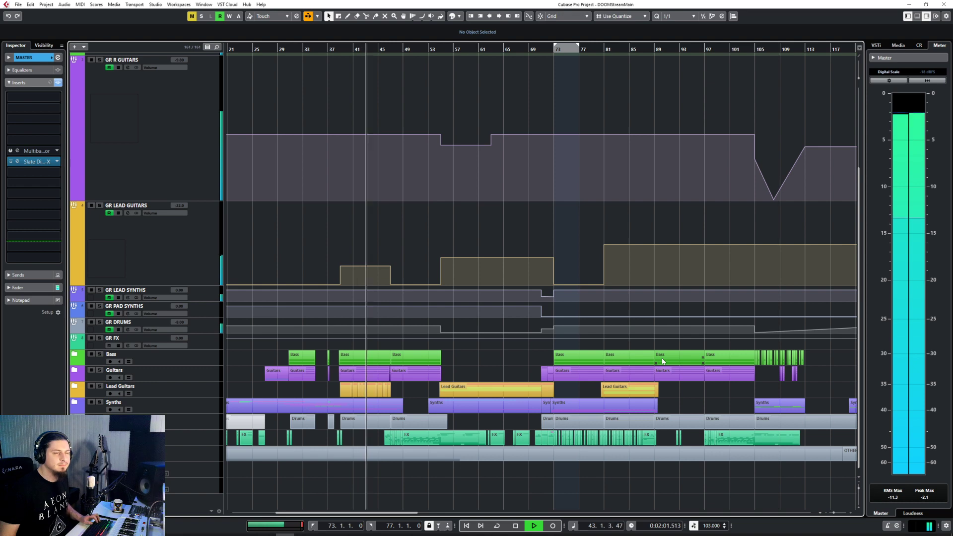
{"action": "scroll", "coordinate": [662, 361], "scroll_direction": "left", "scroll_amount": 2}
{"action": "key", "text": "g"}
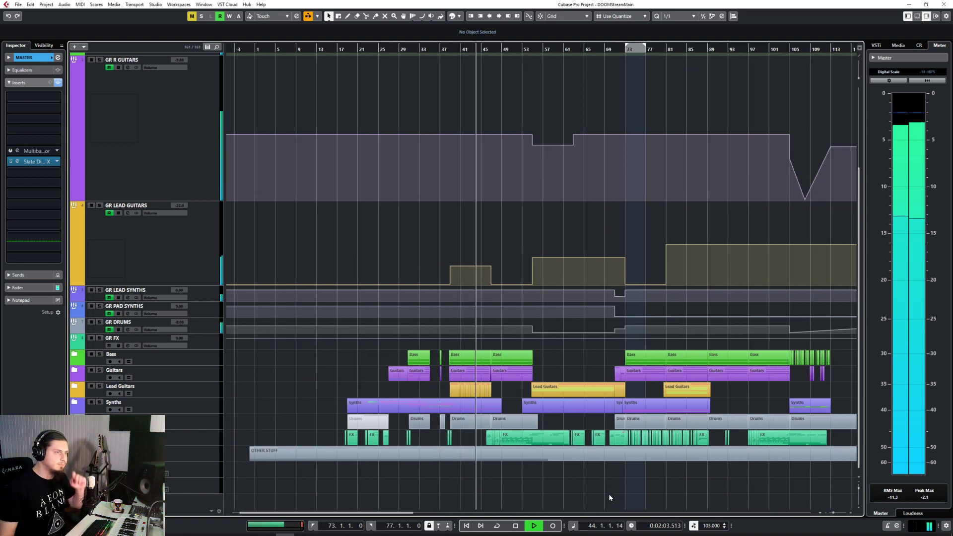
{"action": "scroll", "coordinate": [606, 489], "scroll_direction": "up", "scroll_amount": 1}
{"action": "scroll", "coordinate": [607, 488], "scroll_direction": "right", "scroll_amount": 1}
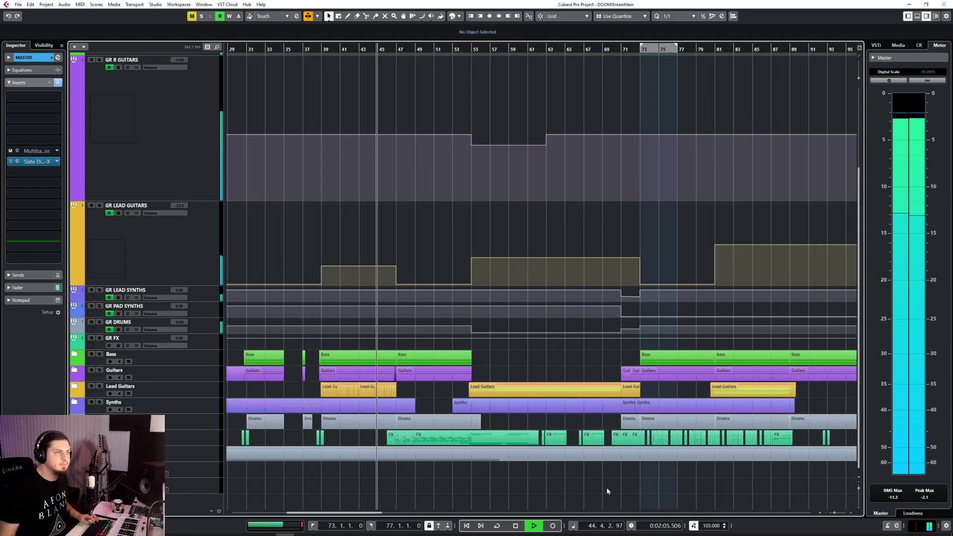
{"action": "scroll", "coordinate": [606, 487], "scroll_direction": "left", "scroll_amount": 1}
{"action": "key", "text": "g"}
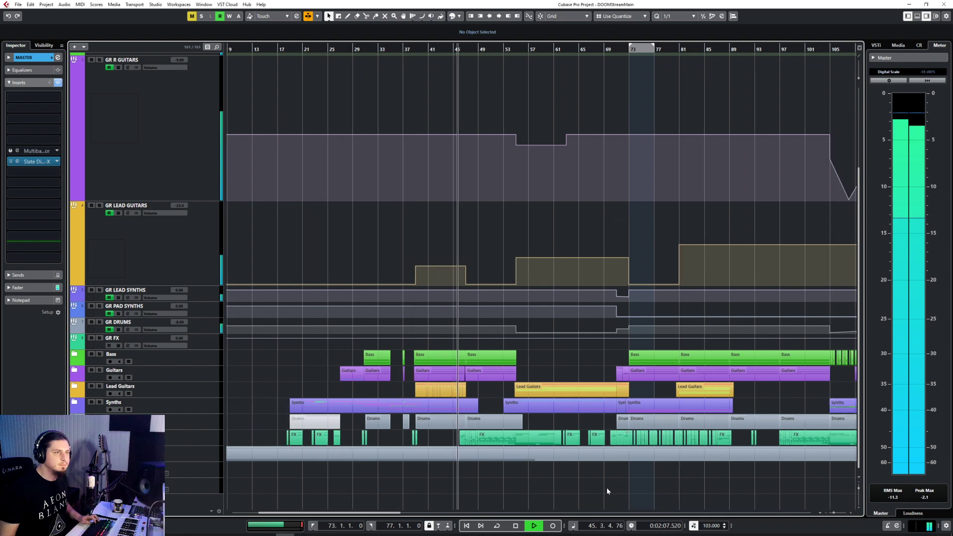
{"action": "key", "text": "g"}
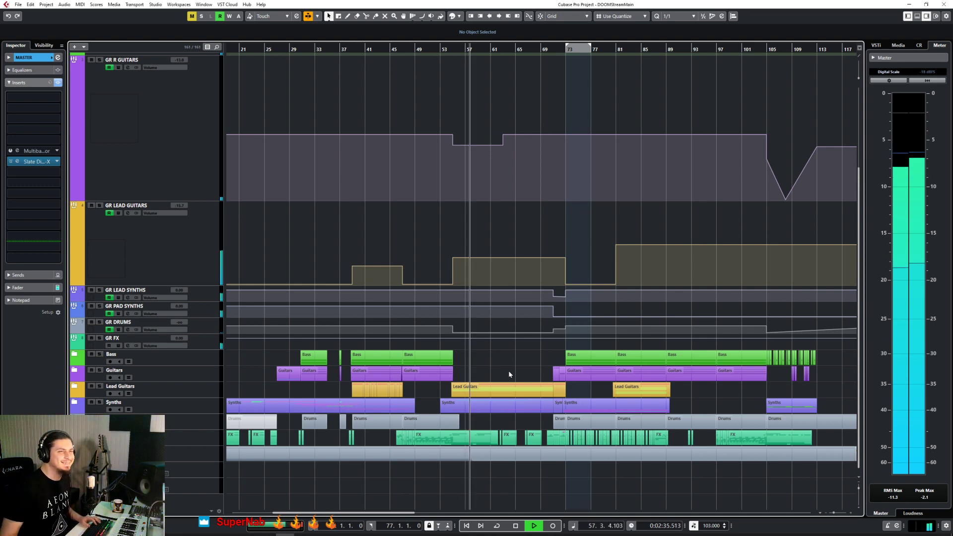
Expand the Lead Guitars folder to inspect its tracks, and collapse it and its Ambiental Guitars subfolder again
{"action": "left_click", "coordinate": [75, 387]}
{"action": "scroll", "coordinate": [502, 341], "scroll_direction": "down", "scroll_amount": 5}
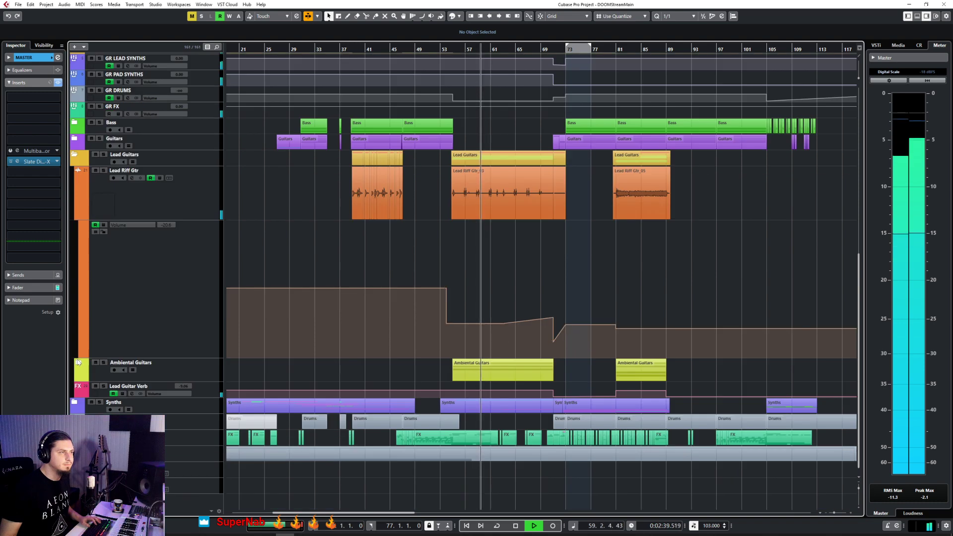
{"action": "scroll", "coordinate": [474, 238], "scroll_direction": "down", "scroll_amount": 4}
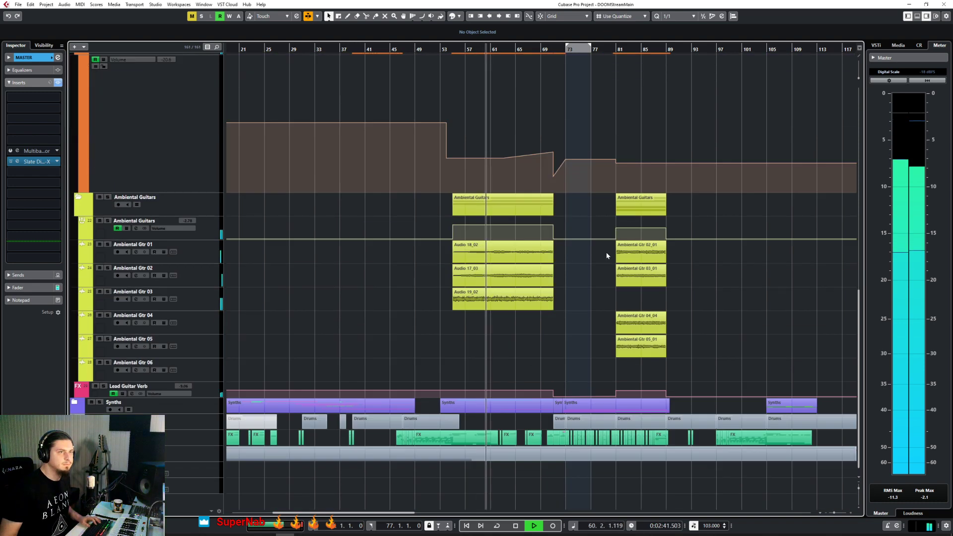
{"action": "left_click", "coordinate": [79, 201]}
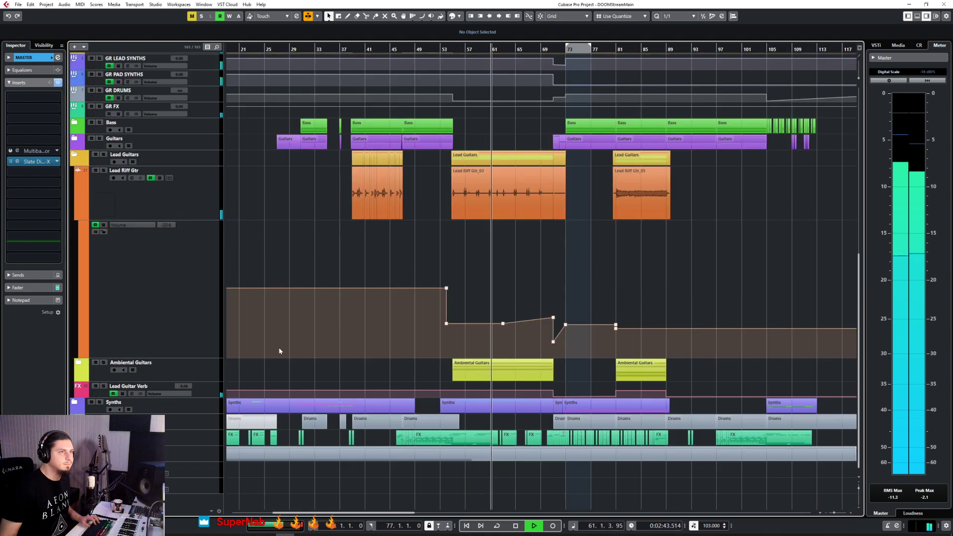
{"action": "left_click", "coordinate": [77, 150]}
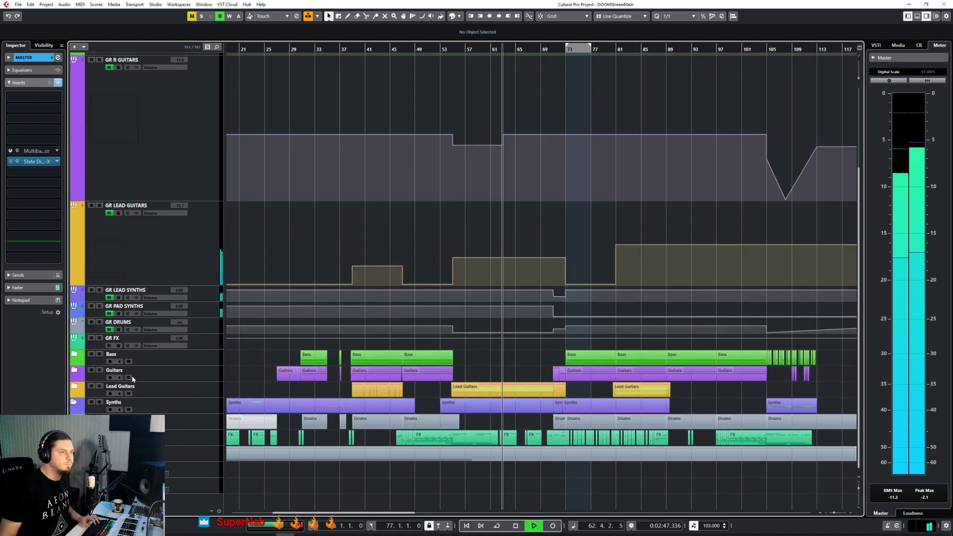
Expand the Synths folder and examine its choir, BWAAAM synth, Riff A and ambient pad tracks during playback
{"action": "left_click", "coordinate": [74, 401]}
{"action": "scroll", "coordinate": [382, 210], "scroll_direction": "down", "scroll_amount": 10}
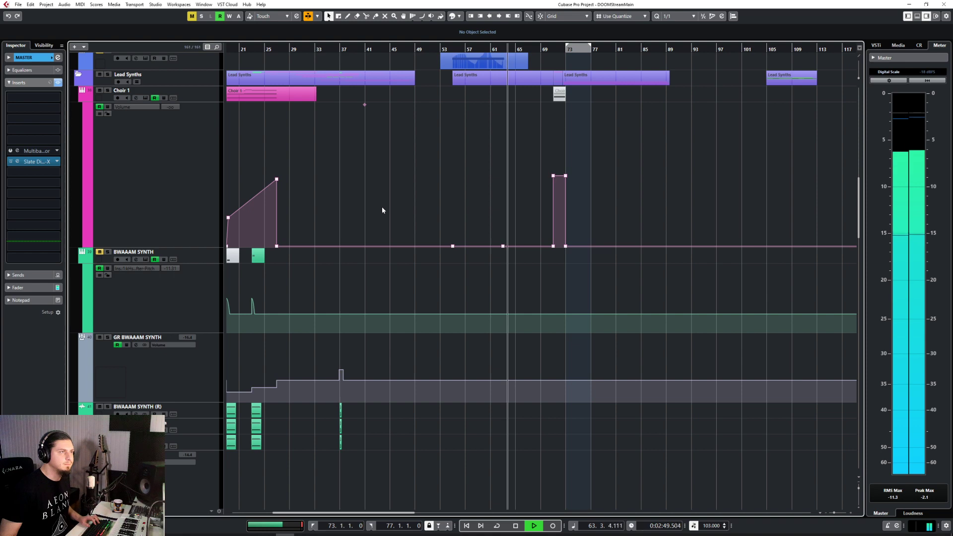
{"action": "scroll", "coordinate": [383, 210], "scroll_direction": "down", "scroll_amount": 15}
{"action": "scroll", "coordinate": [382, 210], "scroll_direction": "down", "scroll_amount": 8}
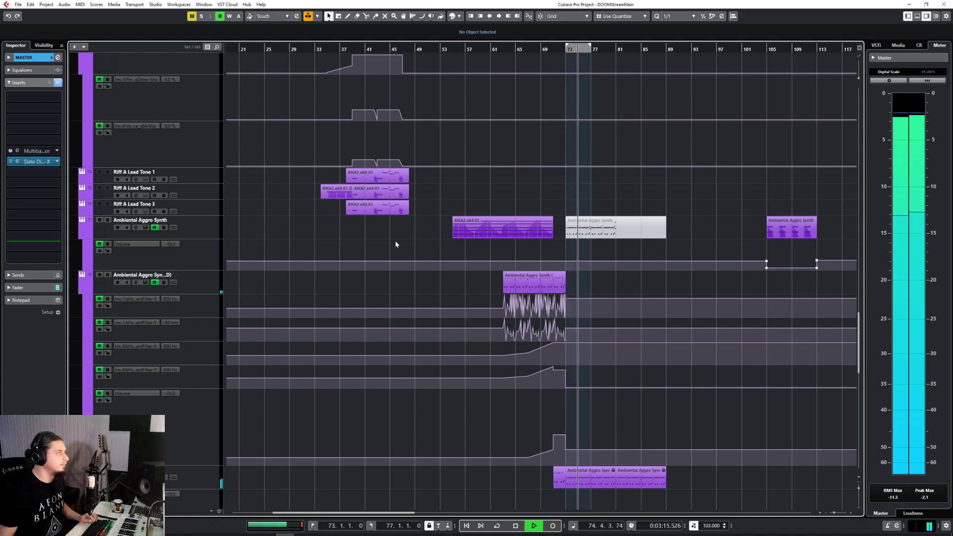
{"action": "scroll", "coordinate": [398, 237], "scroll_direction": "up", "scroll_amount": 15}
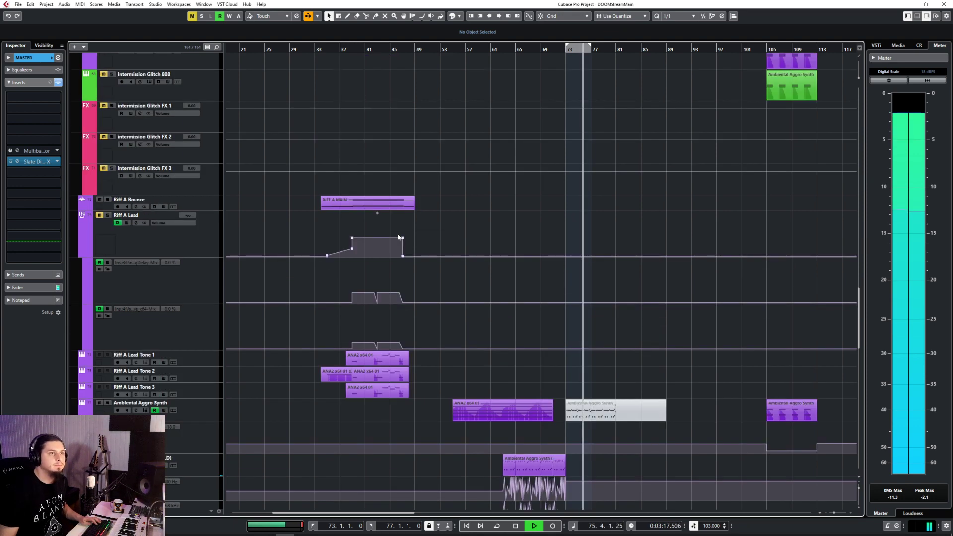
{"action": "scroll", "coordinate": [398, 237], "scroll_direction": "up", "scroll_amount": 4}
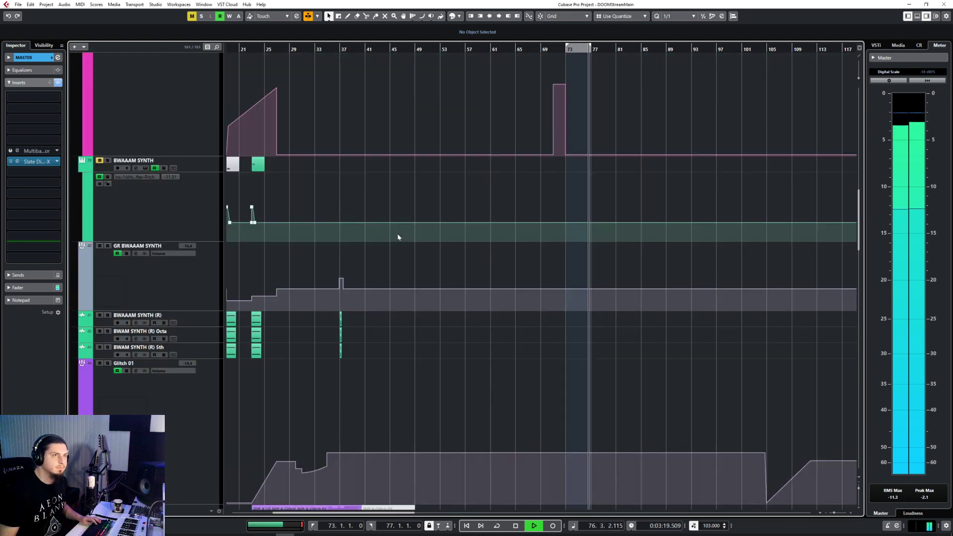
{"action": "scroll", "coordinate": [397, 237], "scroll_direction": "up", "scroll_amount": 12}
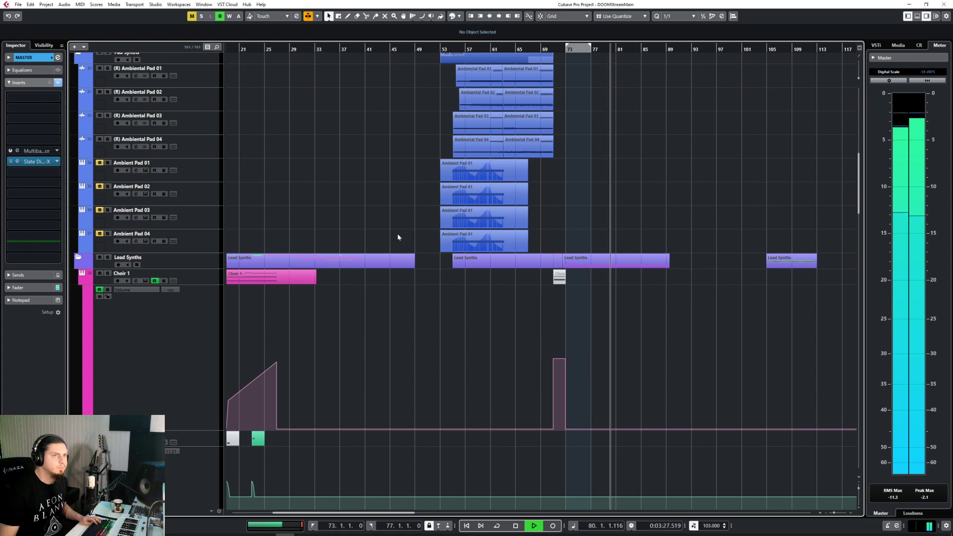
Examine the Glitch 01, Intermission Glitch and Riff A Lead tracks with their volume automation
{"action": "scroll", "coordinate": [398, 238], "scroll_direction": "down", "scroll_amount": 4}
{"action": "scroll", "coordinate": [398, 237], "scroll_direction": "down", "scroll_amount": 16}
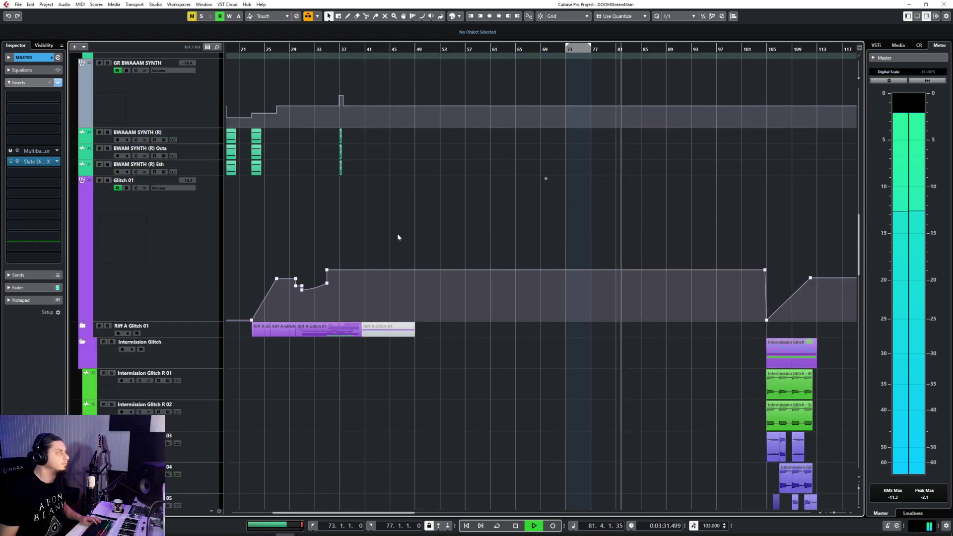
{"action": "scroll", "coordinate": [397, 237], "scroll_direction": "down", "scroll_amount": 16}
{"action": "scroll", "coordinate": [398, 238], "scroll_direction": "down", "scroll_amount": 8}
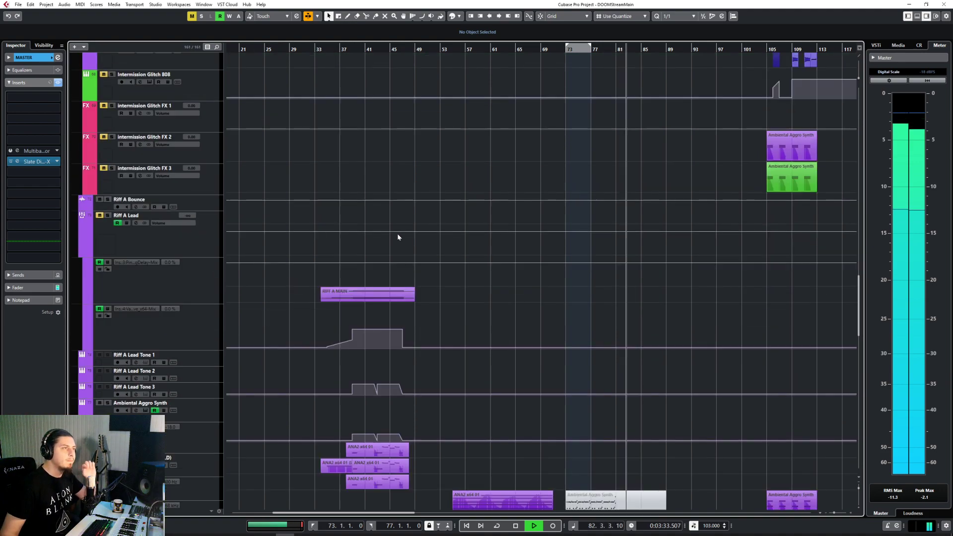
{"action": "scroll", "coordinate": [398, 237], "scroll_direction": "up", "scroll_amount": 12}
{"action": "scroll", "coordinate": [398, 238], "scroll_direction": "up", "scroll_amount": 8}
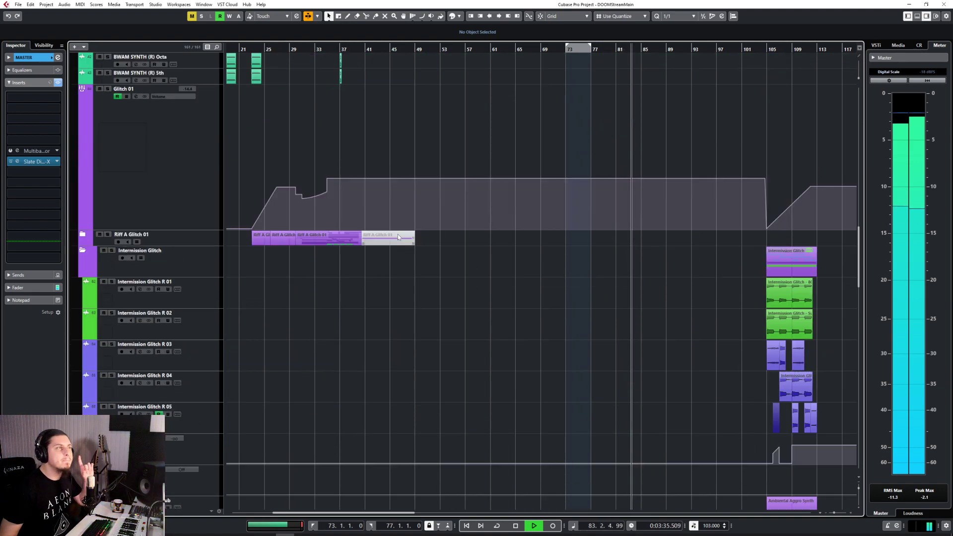
{"action": "scroll", "coordinate": [398, 237], "scroll_direction": "up", "scroll_amount": 20}
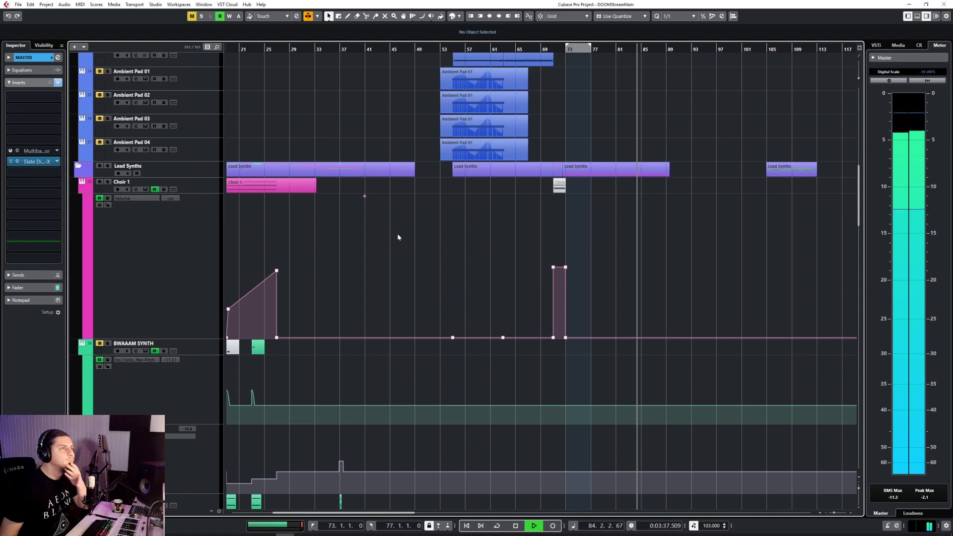
Look through the remaining synth tracks down to the Riff C parts and select the Icon Of Sin Orchestra (R) track
{"action": "scroll", "coordinate": [398, 236], "scroll_direction": "down", "scroll_amount": 8}
{"action": "scroll", "coordinate": [398, 237], "scroll_direction": "down", "scroll_amount": 8}
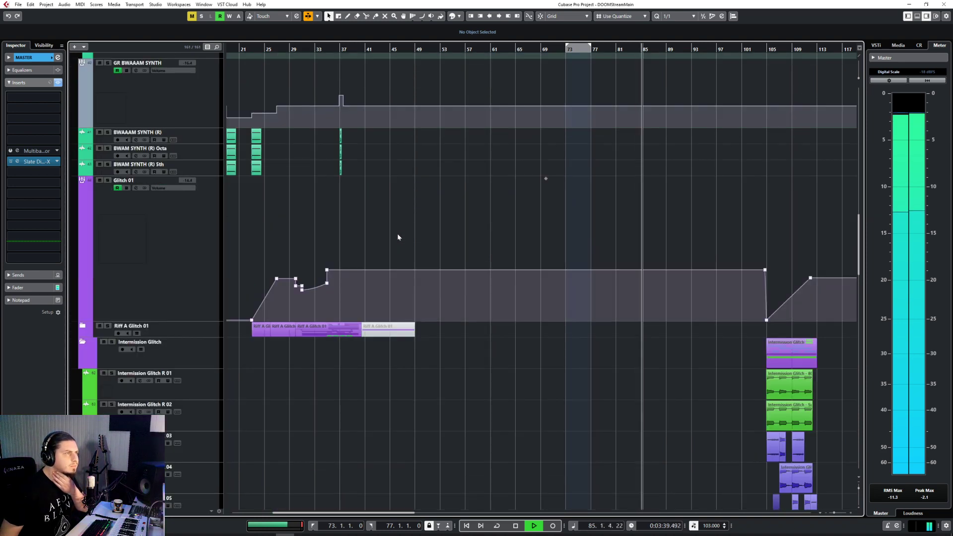
{"action": "scroll", "coordinate": [297, 366], "scroll_direction": "down", "scroll_amount": 20}
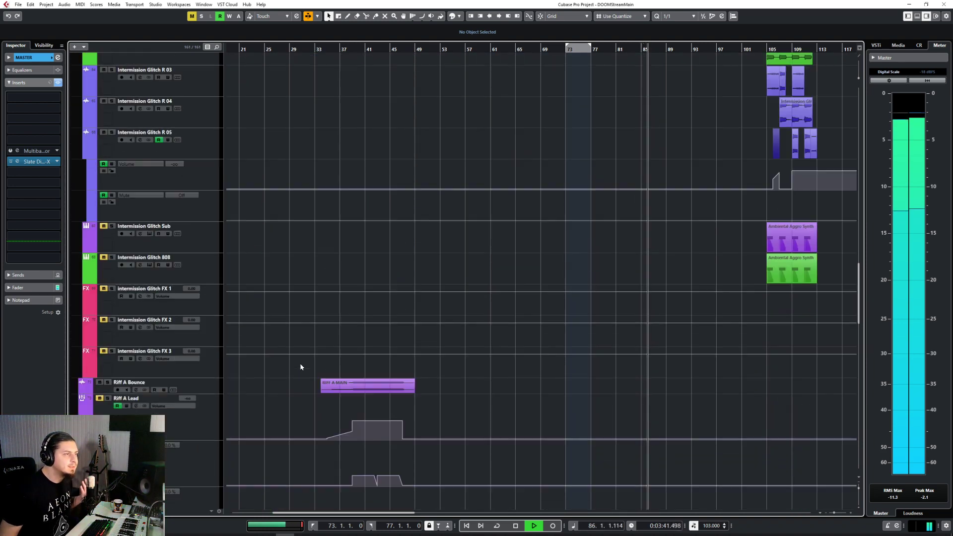
{"action": "scroll", "coordinate": [300, 368], "scroll_direction": "down", "scroll_amount": 20}
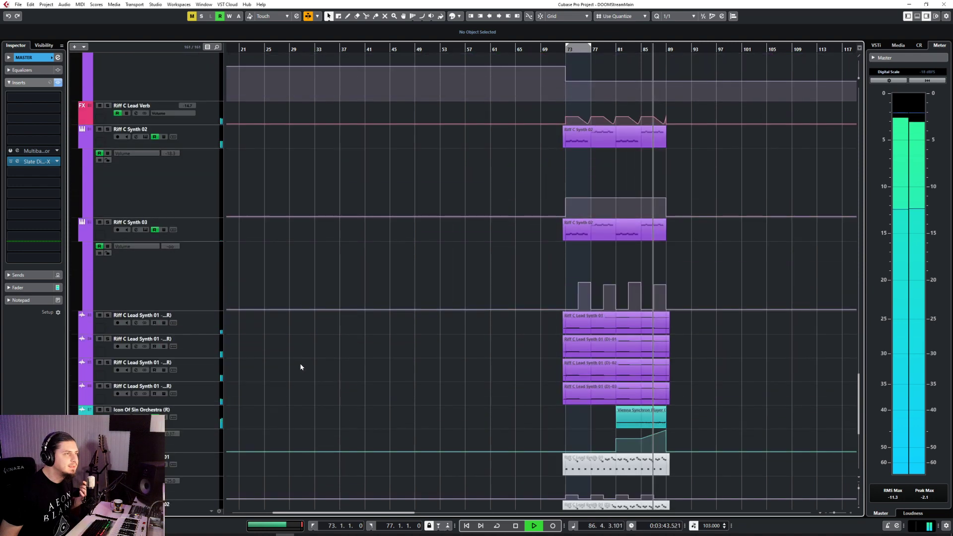
{"action": "left_click", "coordinate": [216, 240]}
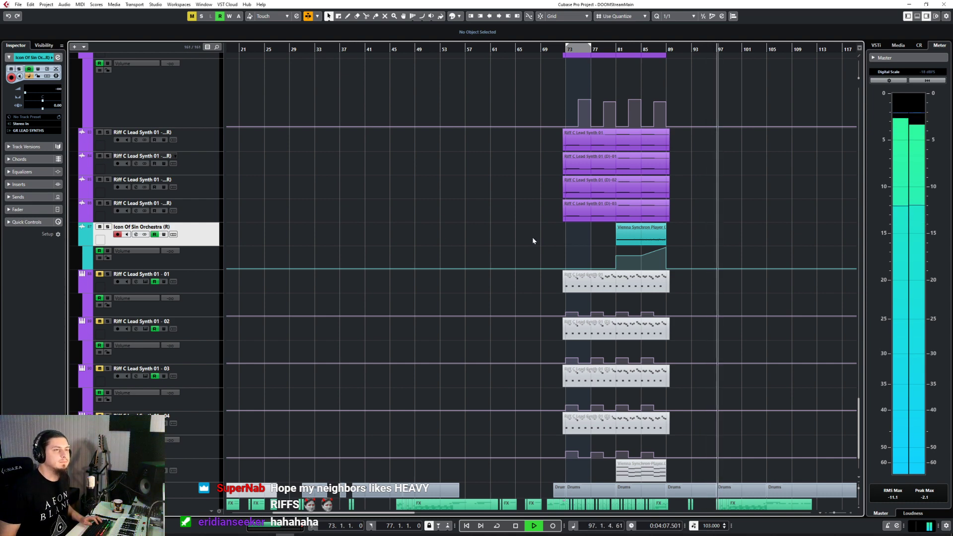
Follow playback through the final section of the song from bar 87 onward
{"action": "scroll", "coordinate": [534, 240], "scroll_direction": "right", "scroll_amount": 3}
{"action": "scroll", "coordinate": [534, 240], "scroll_direction": "up", "scroll_amount": 2}
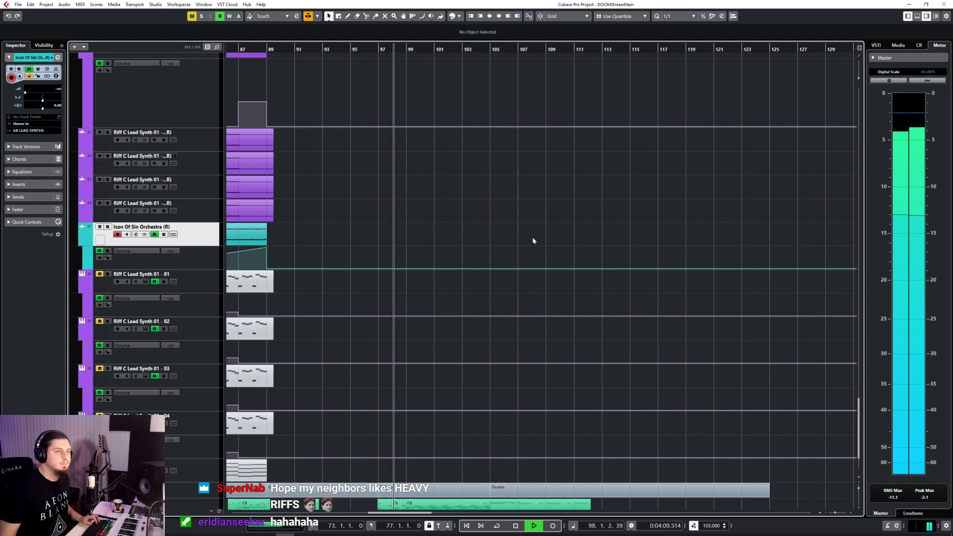
{"action": "scroll", "coordinate": [485, 220], "scroll_direction": "down", "scroll_amount": 2}
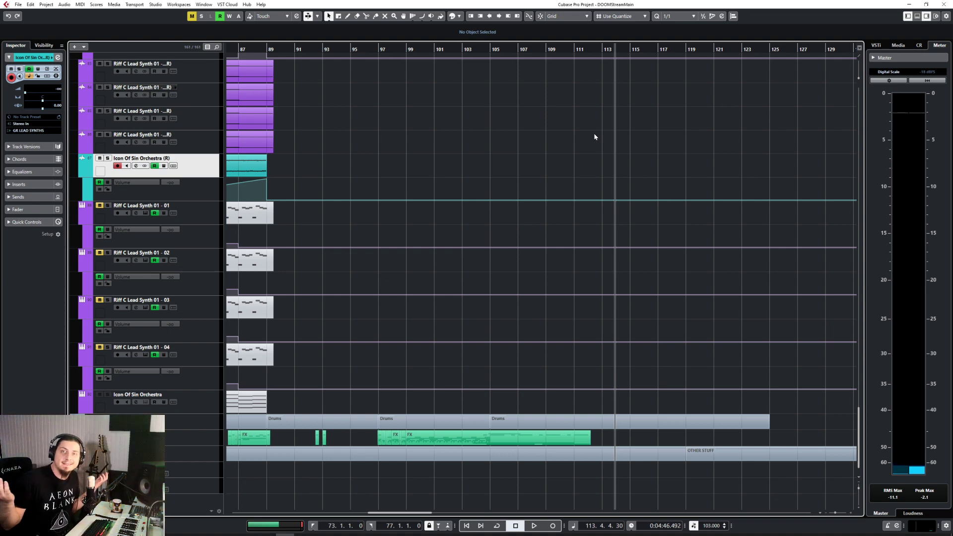
Review the Intermission Glitch and Riff C synth tracks, and play the song from bar 105
{"action": "scroll", "coordinate": [596, 137], "scroll_direction": "left", "scroll_amount": 10}
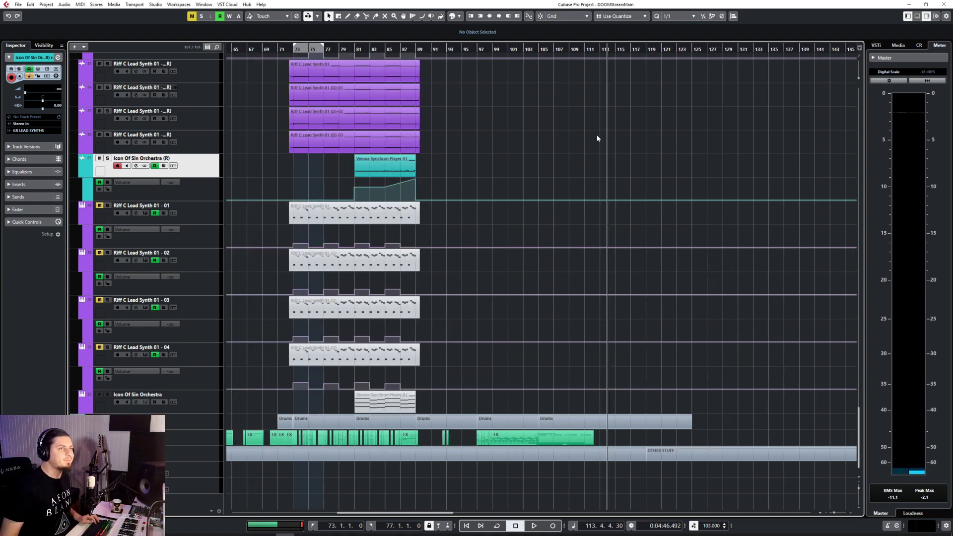
{"action": "scroll", "coordinate": [597, 138], "scroll_direction": "up", "scroll_amount": 5}
{"action": "scroll", "coordinate": [598, 139], "scroll_direction": "up", "scroll_amount": 15}
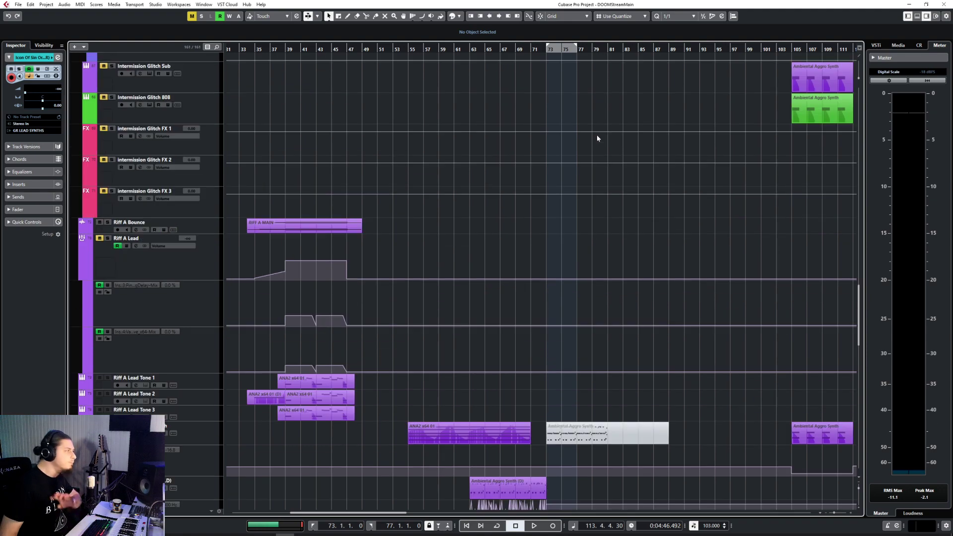
{"action": "scroll", "coordinate": [597, 135], "scroll_direction": "down", "scroll_amount": 15}
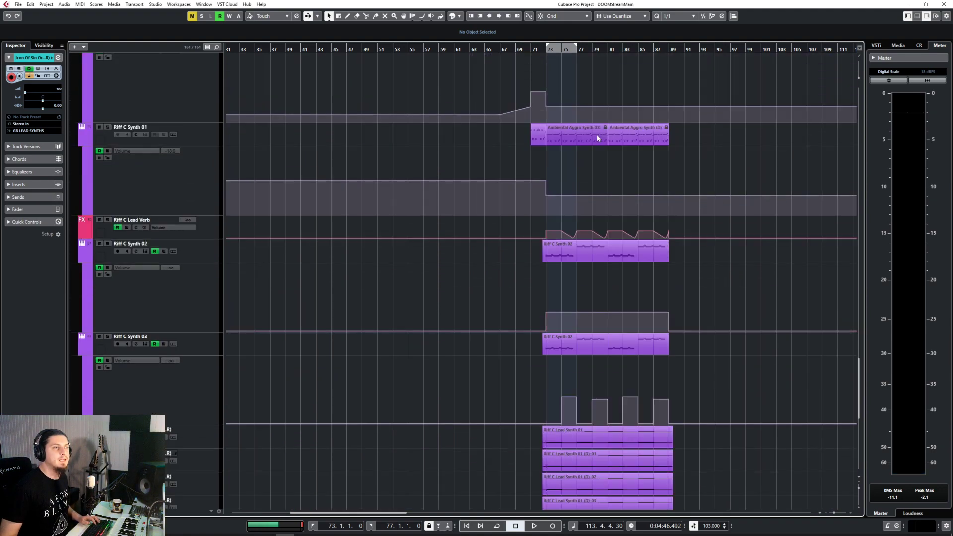
{"action": "scroll", "coordinate": [765, 169], "scroll_direction": "right", "scroll_amount": 10}
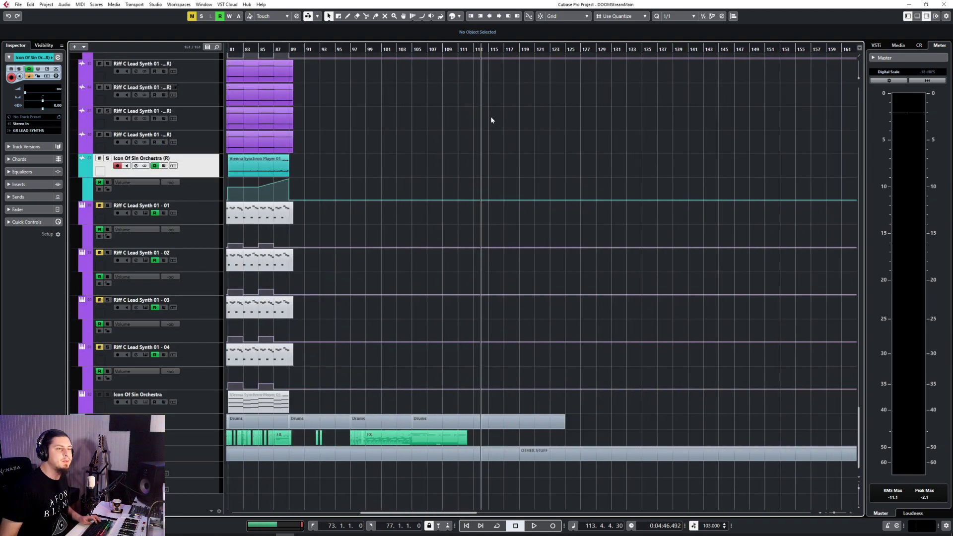
{"action": "left_click_drag", "start_coordinate": [425, 51], "coordinate": [412, 50]}
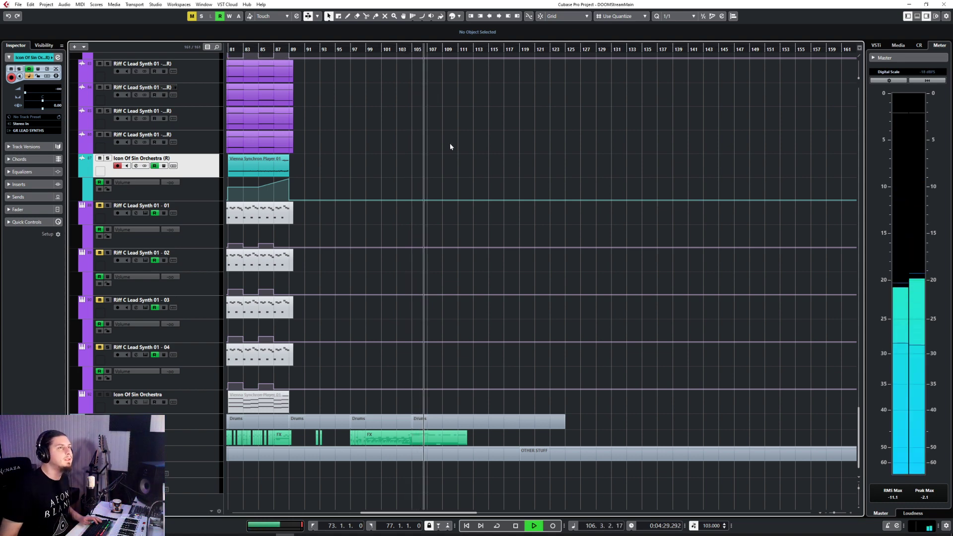
Collapse the Intermission Glitch, Lead Synths and Synths folders in the track list
{"action": "scroll", "coordinate": [463, 175], "scroll_direction": "up", "scroll_amount": 15}
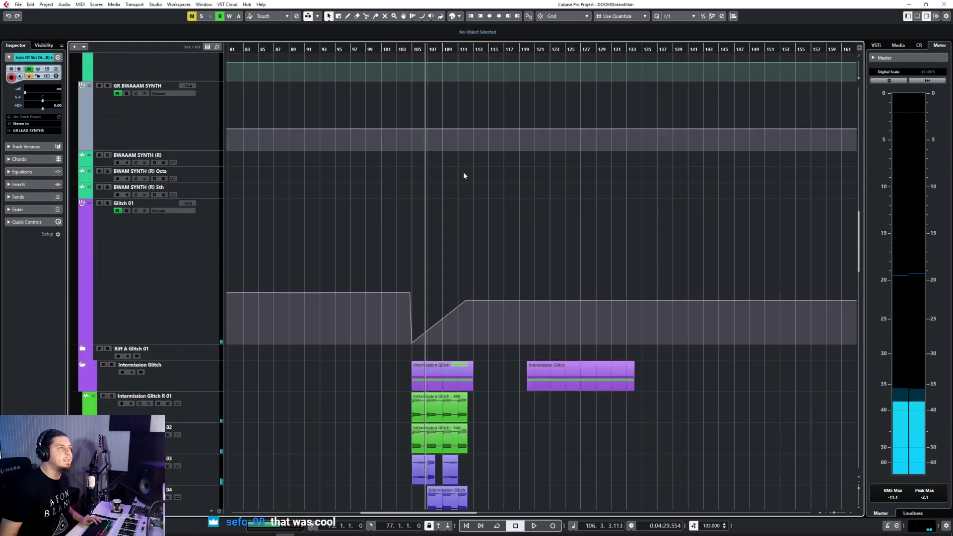
{"action": "left_click", "coordinate": [85, 365]}
{"action": "scroll", "coordinate": [402, 212], "scroll_direction": "up", "scroll_amount": 8}
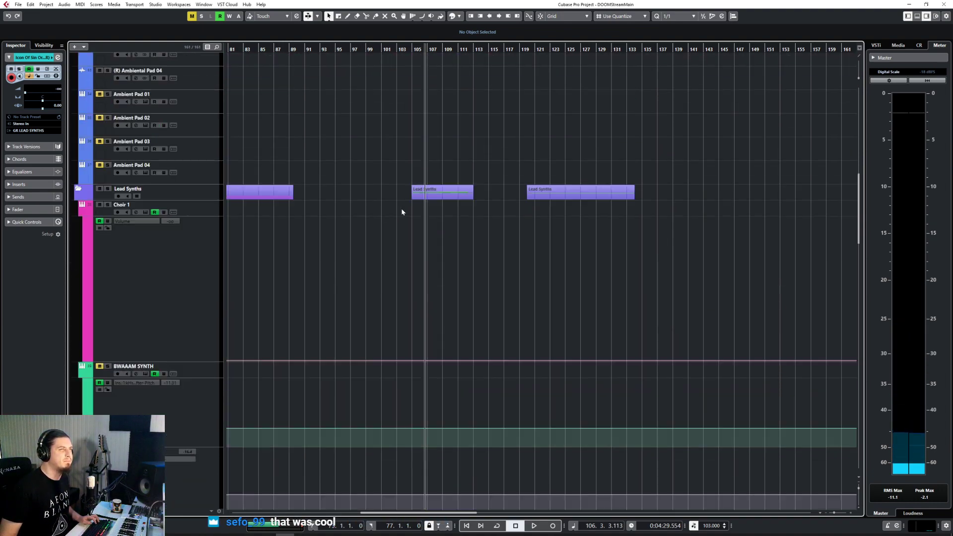
{"action": "left_click", "coordinate": [79, 281]}
{"action": "scroll", "coordinate": [78, 283], "scroll_direction": "up", "scroll_amount": 3}
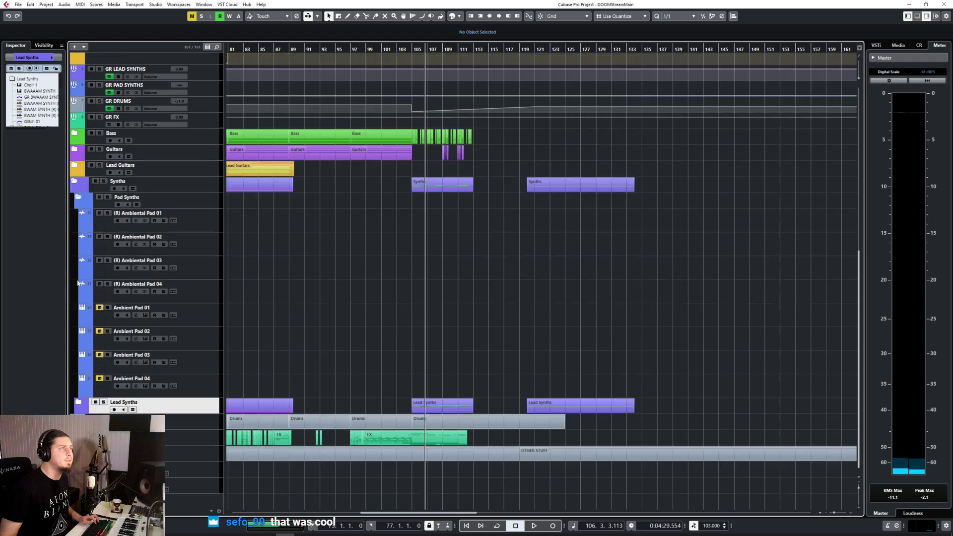
{"action": "left_click", "coordinate": [75, 181]}
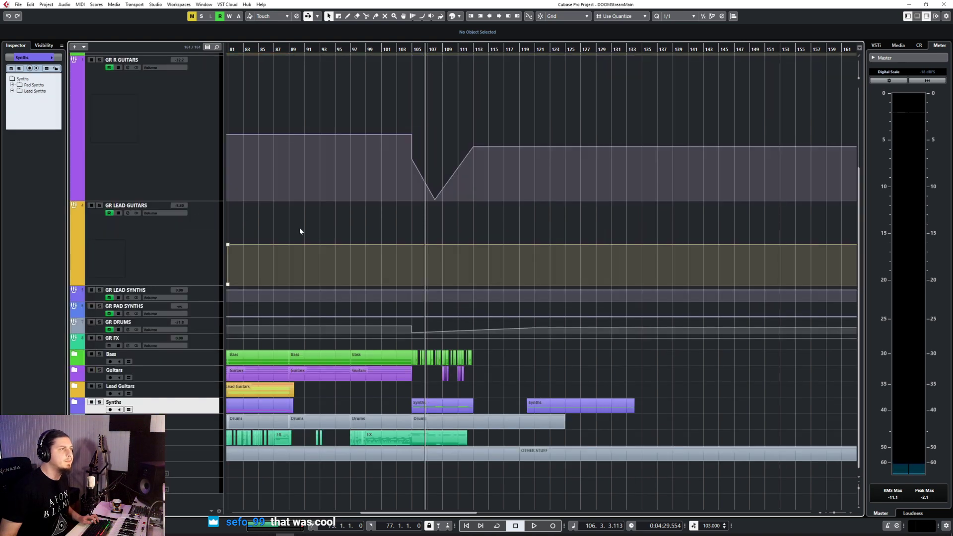
Expand the Drums folder and examine its GGD MIDI parts and drum channels alongside the group volume automation
{"action": "scroll", "coordinate": [325, 214], "scroll_direction": "left", "scroll_amount": 10}
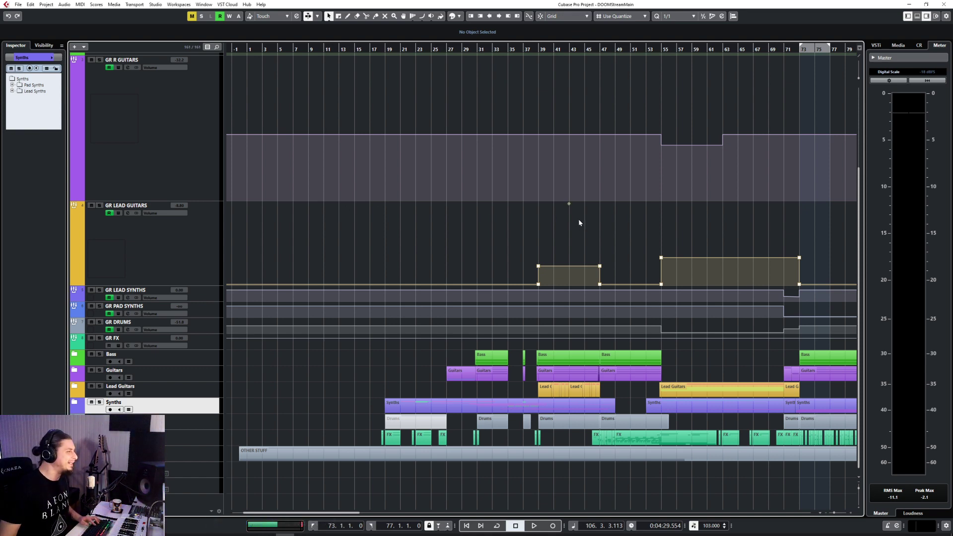
{"action": "scroll", "coordinate": [397, 368], "scroll_direction": "up", "scroll_amount": 5}
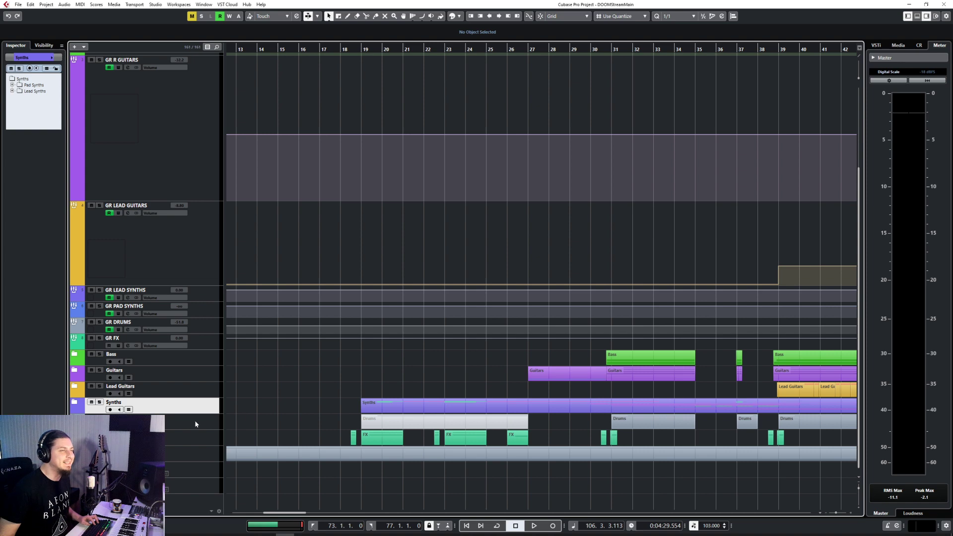
{"action": "left_click", "coordinate": [195, 424]}
{"action": "left_click", "coordinate": [74, 418]}
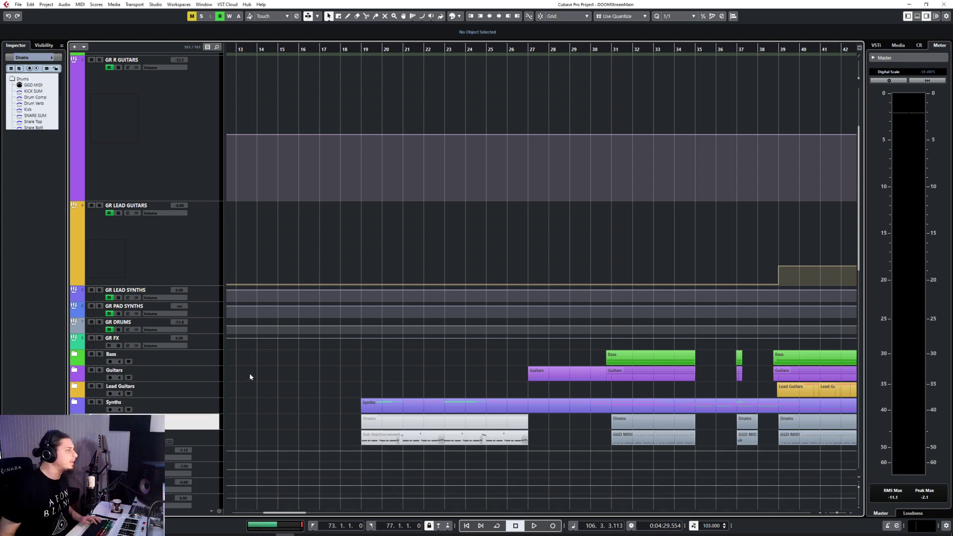
{"action": "scroll", "coordinate": [273, 370], "scroll_direction": "down", "scroll_amount": 10}
{"action": "scroll", "coordinate": [297, 363], "scroll_direction": "up", "scroll_amount": 7}
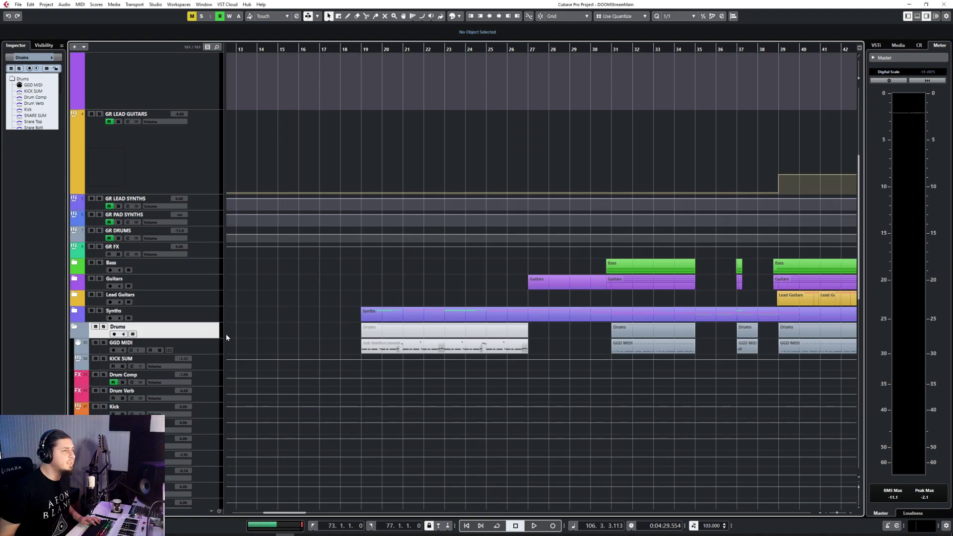
{"action": "scroll", "coordinate": [287, 336], "scroll_direction": "down", "scroll_amount": 5}
{"action": "scroll", "coordinate": [287, 337], "scroll_direction": "up", "scroll_amount": 5}
{"action": "scroll", "coordinate": [437, 350], "scroll_direction": "right", "scroll_amount": 5}
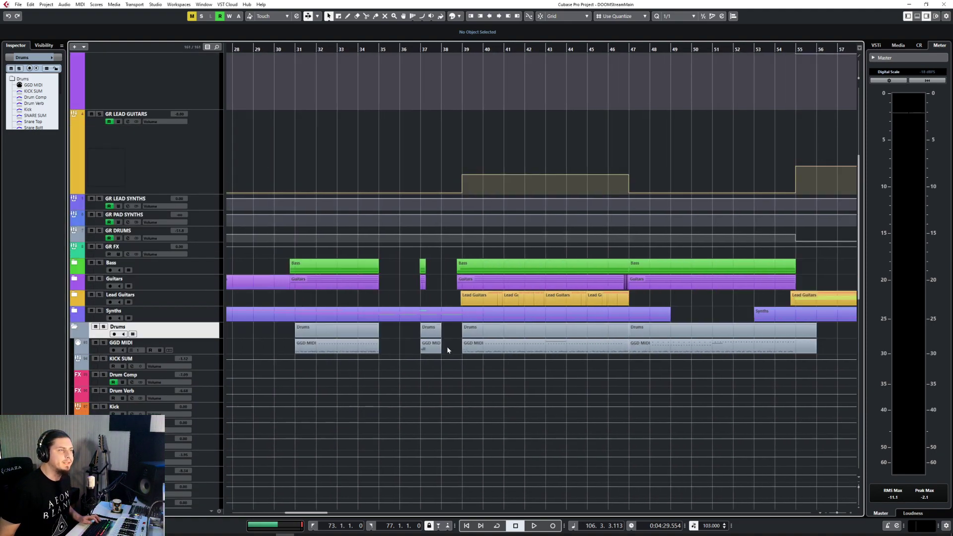
{"action": "scroll", "coordinate": [454, 377], "scroll_direction": "up", "scroll_amount": 5}
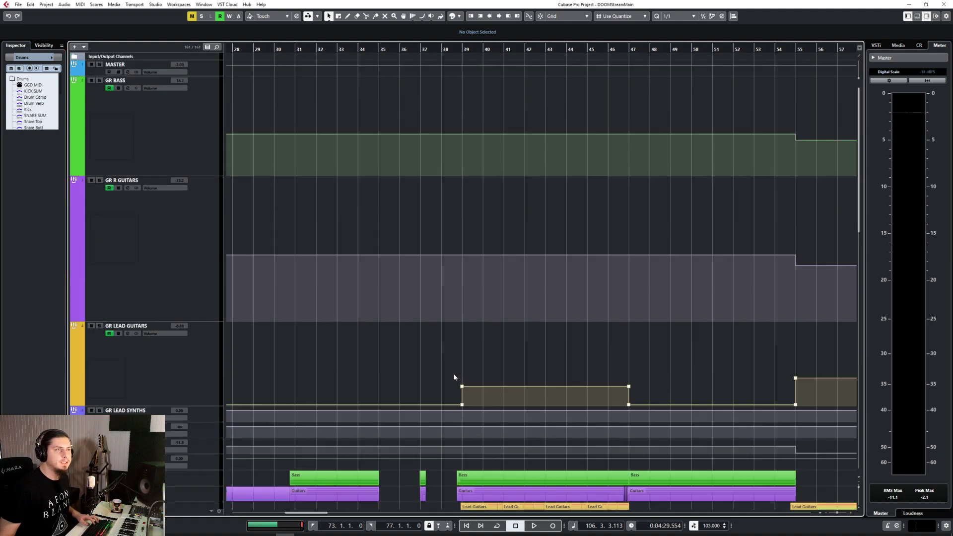
{"action": "scroll", "coordinate": [454, 376], "scroll_direction": "down", "scroll_amount": 7}
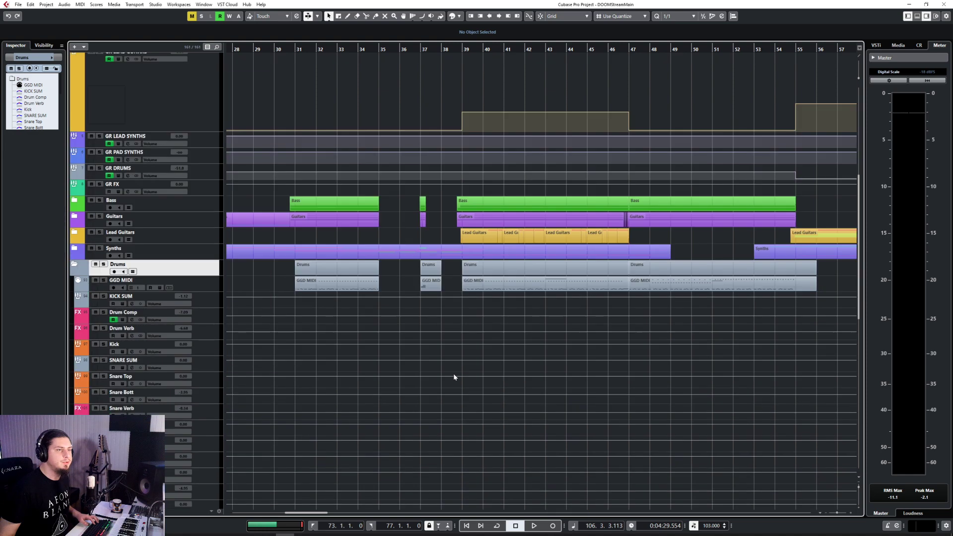
Expand the Synths folder and its Lead Synths subfolder
{"action": "left_click", "coordinate": [75, 248]}
{"action": "scroll", "coordinate": [425, 292], "scroll_direction": "down", "scroll_amount": 4}
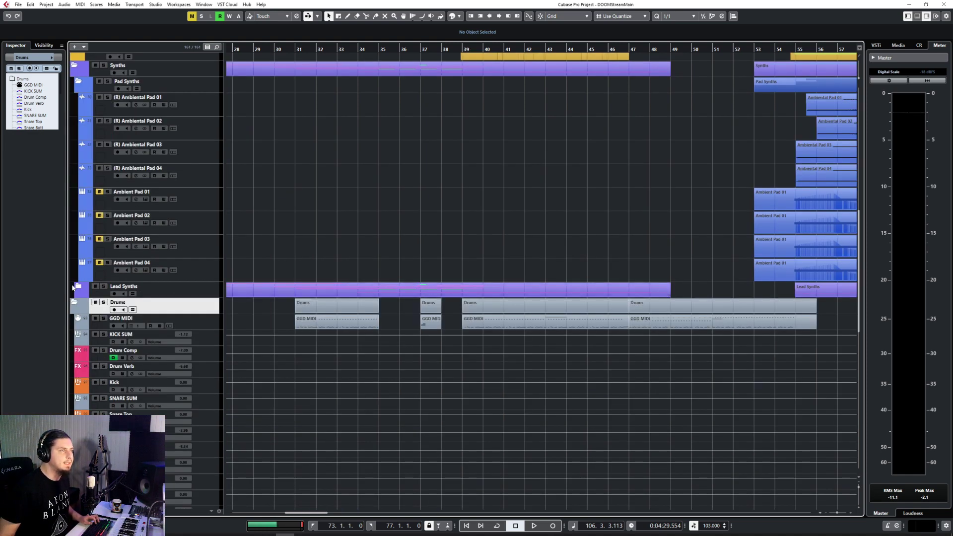
{"action": "left_click", "coordinate": [75, 287]}
Look through the lead synth tracks to the Ambiental Aggro Synth parts and filter automation leading up to bar 73
{"action": "scroll", "coordinate": [572, 291], "scroll_direction": "down", "scroll_amount": 10}
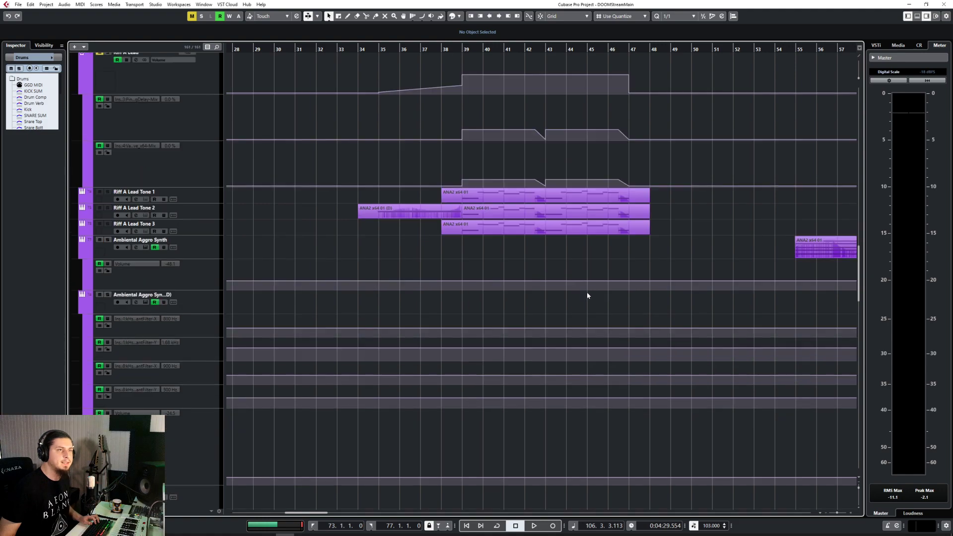
{"action": "scroll", "coordinate": [587, 217], "scroll_direction": "up", "scroll_amount": 3}
{"action": "scroll", "coordinate": [566, 296], "scroll_direction": "down", "scroll_amount": 10}
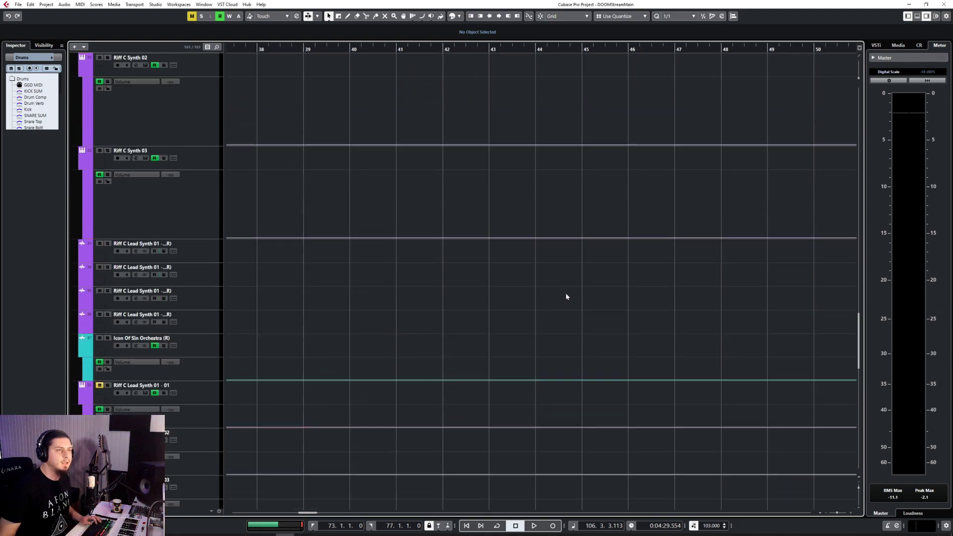
{"action": "scroll", "coordinate": [566, 296], "scroll_direction": "down", "scroll_amount": 4}
{"action": "scroll", "coordinate": [614, 306], "scroll_direction": "up", "scroll_amount": 8}
{"action": "scroll", "coordinate": [614, 302], "scroll_direction": "up", "scroll_amount": 5}
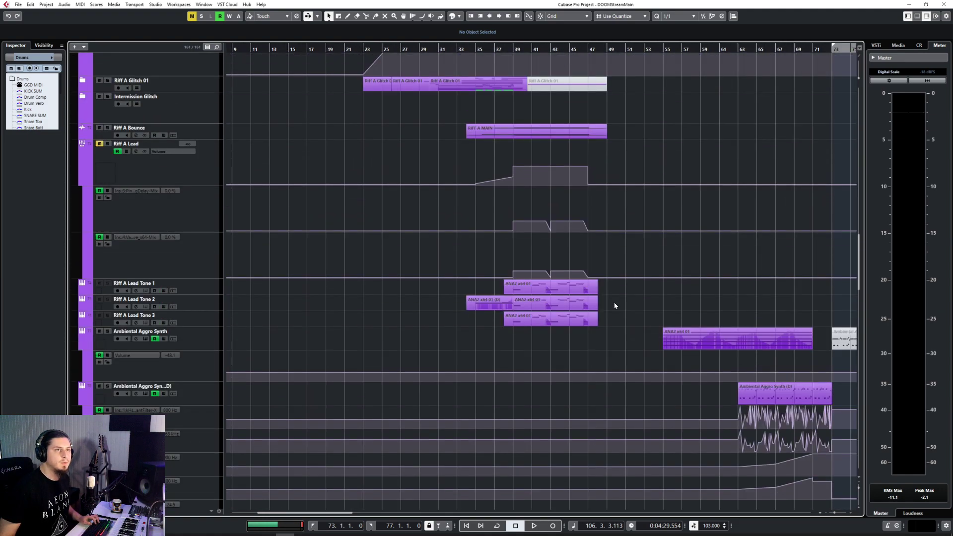
{"action": "scroll", "coordinate": [636, 287], "scroll_direction": "right", "scroll_amount": 8}
{"action": "scroll", "coordinate": [485, 270], "scroll_direction": "up", "scroll_amount": 3}
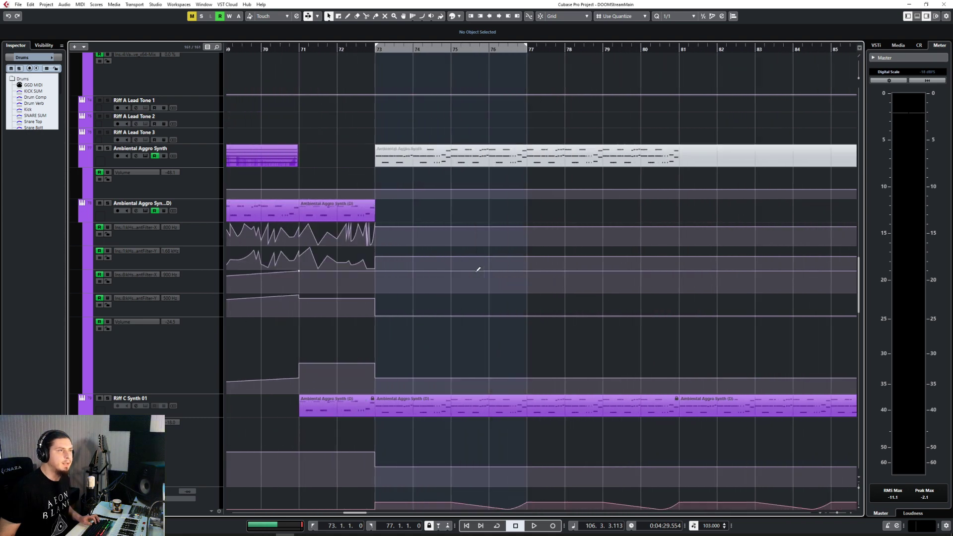
{"action": "scroll", "coordinate": [476, 273], "scroll_direction": "left", "scroll_amount": 6}
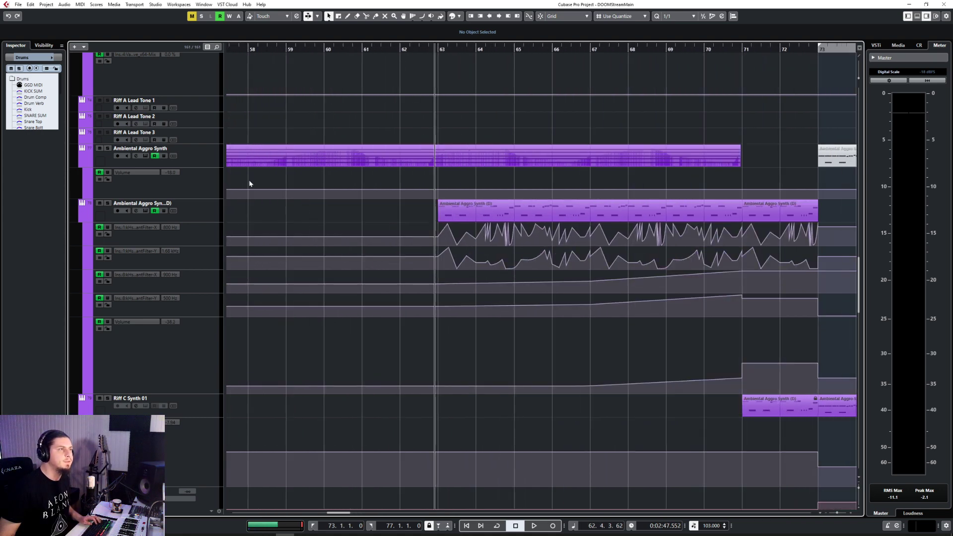
Solo the Ambiental Aggro Synth (D) track and play it from about bar 63
{"action": "left_click", "coordinate": [246, 211]}
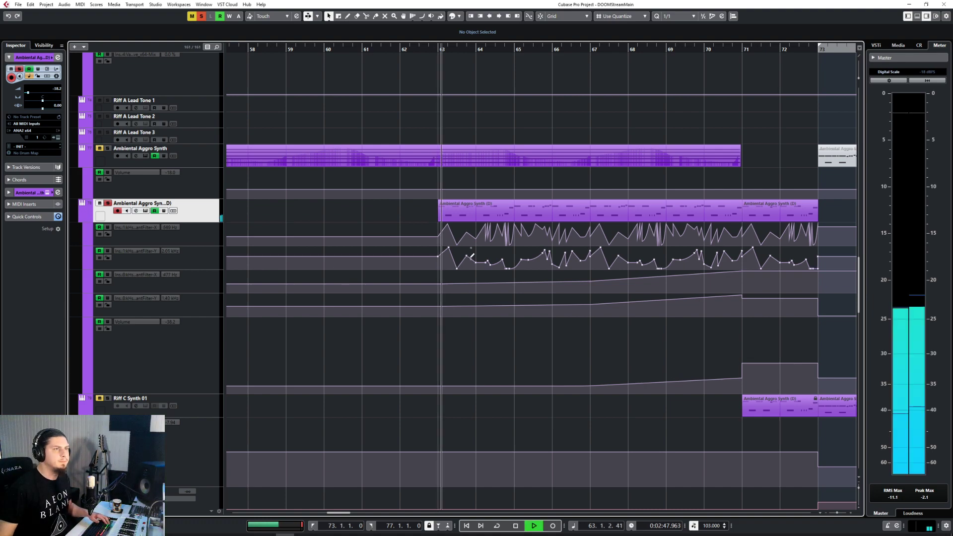
{"action": "key", "text": "F3"}
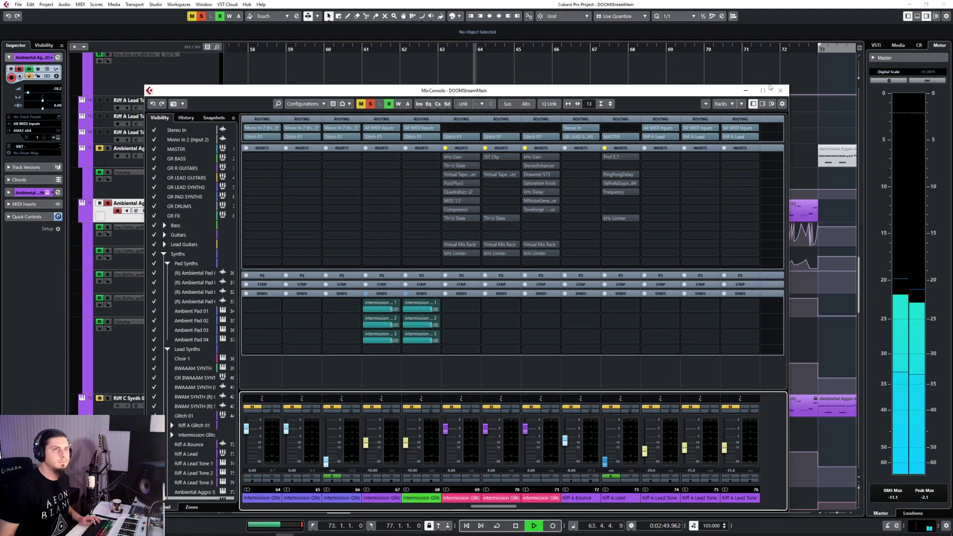
{"action": "left_click", "coordinate": [780, 90]}
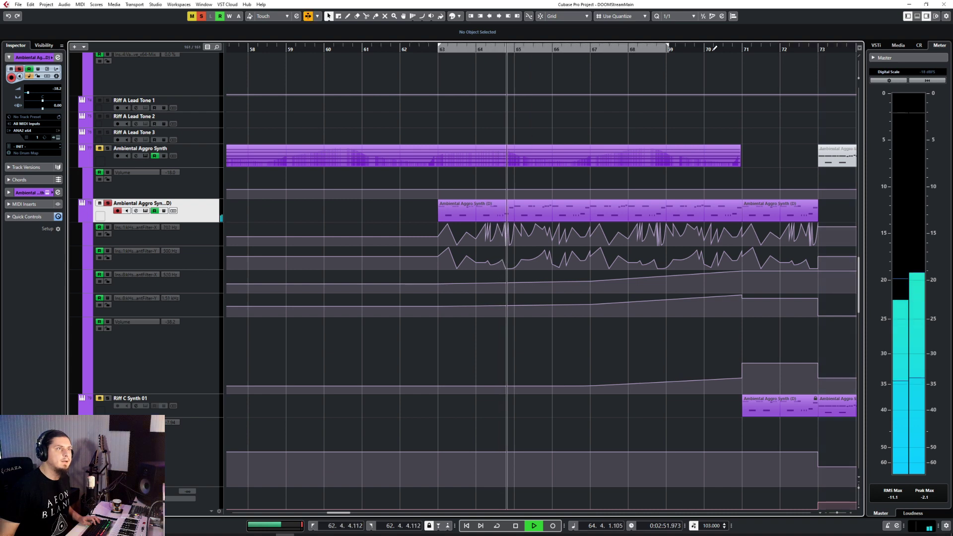
Set the left locator to bar 63 and the right locator to bar 73 with snapping on
{"action": "left_click_drag", "start_coordinate": [715, 48], "coordinate": [818, 48]}
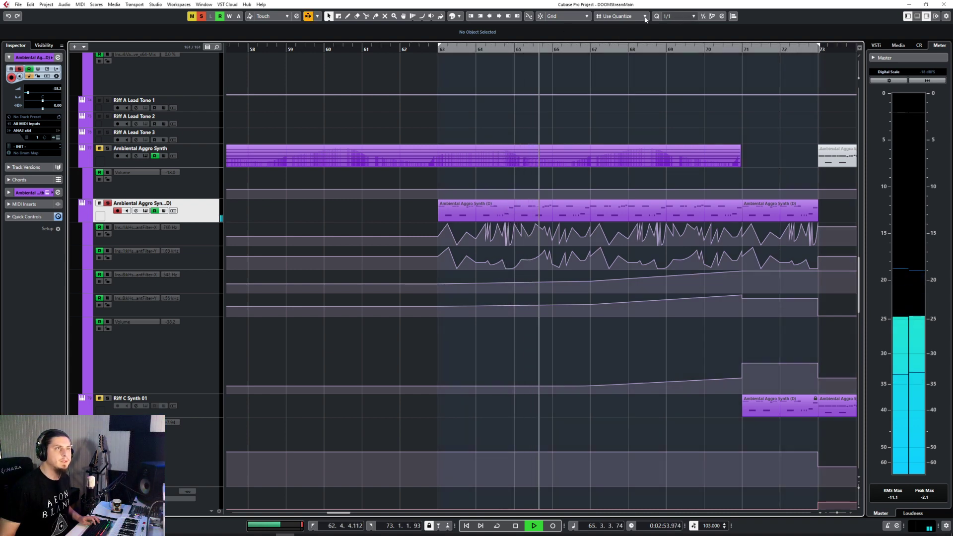
{"action": "key", "text": "j"}
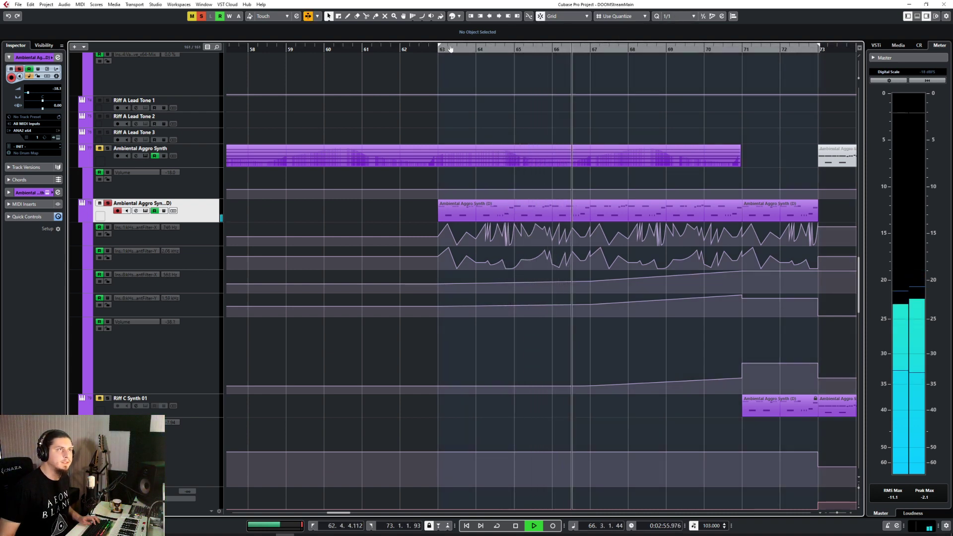
{"action": "left_click", "coordinate": [450, 48]}
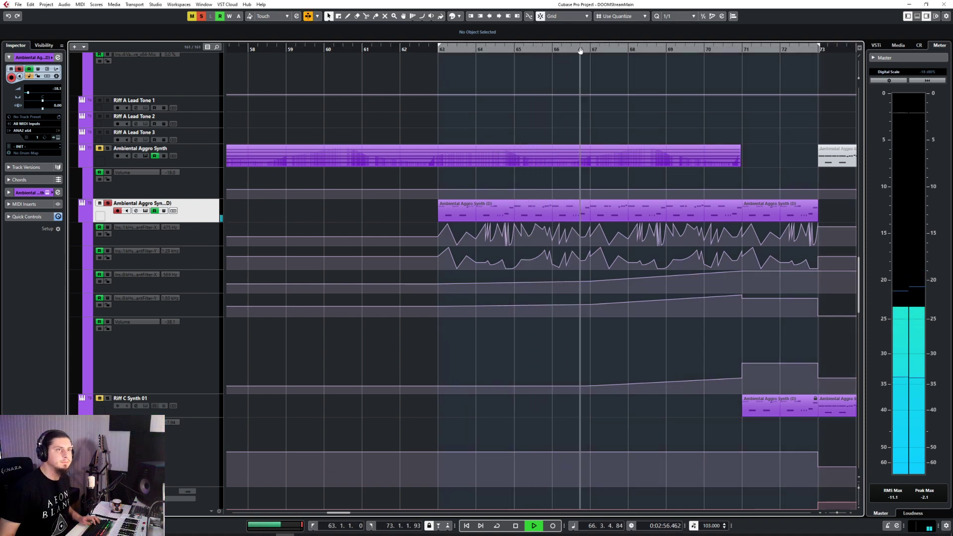
{"action": "left_click", "coordinate": [819, 47]}
Open the Frequency EQ in insert 10 of Ambiental Aggro Synth (D) and boost band 6 by 4.5 dB at 5.05 kHz, Q 3.0
{"action": "key", "text": "F3"}
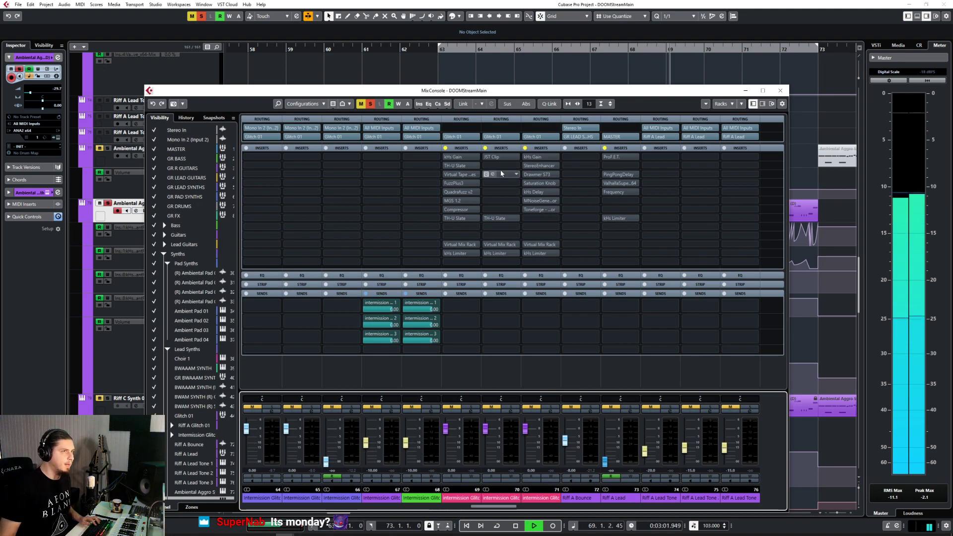
{"action": "left_click_drag", "start_coordinate": [506, 507], "coordinate": [543, 507]}
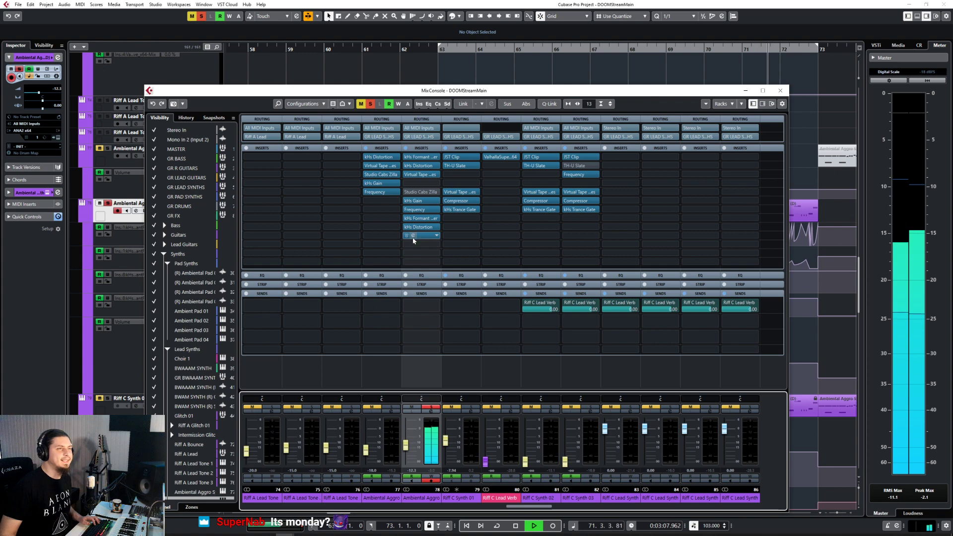
{"action": "left_click", "coordinate": [413, 236]}
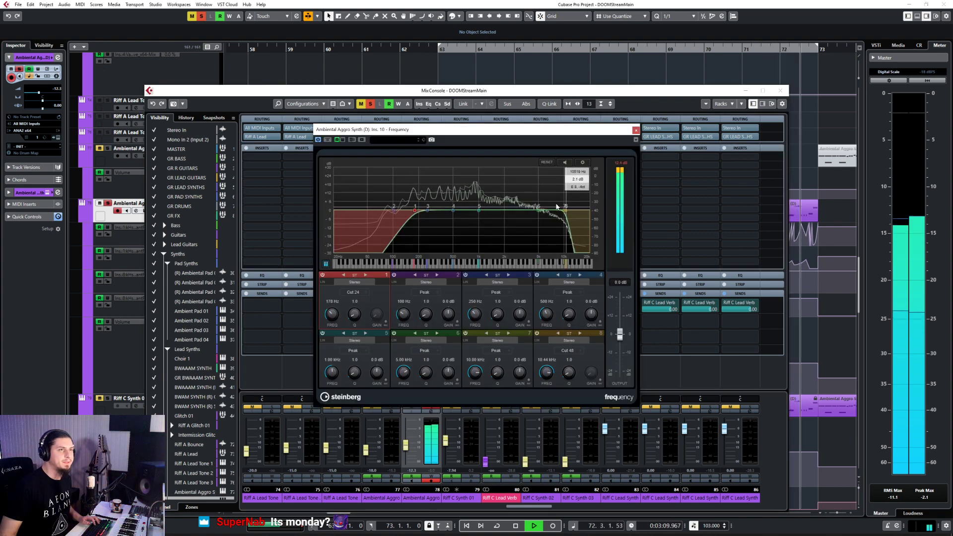
{"action": "left_click_drag", "start_coordinate": [539, 211], "coordinate": [541, 206]}
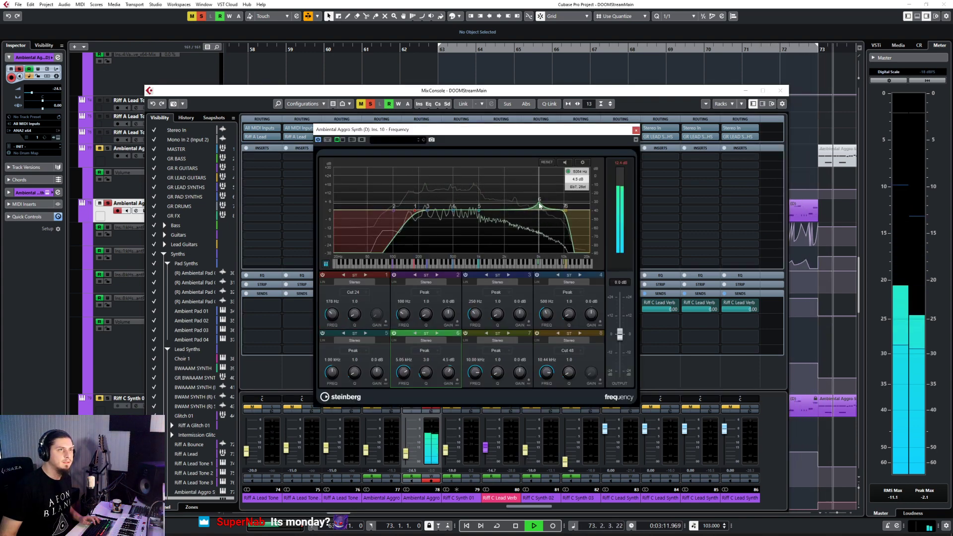
Turn on cycle playback, close the MixConsole and replay the soloed synth from bar 63
{"action": "key", "text": "space"}
{"action": "left_click", "coordinate": [497, 527]}
{"action": "key", "text": "F3"}
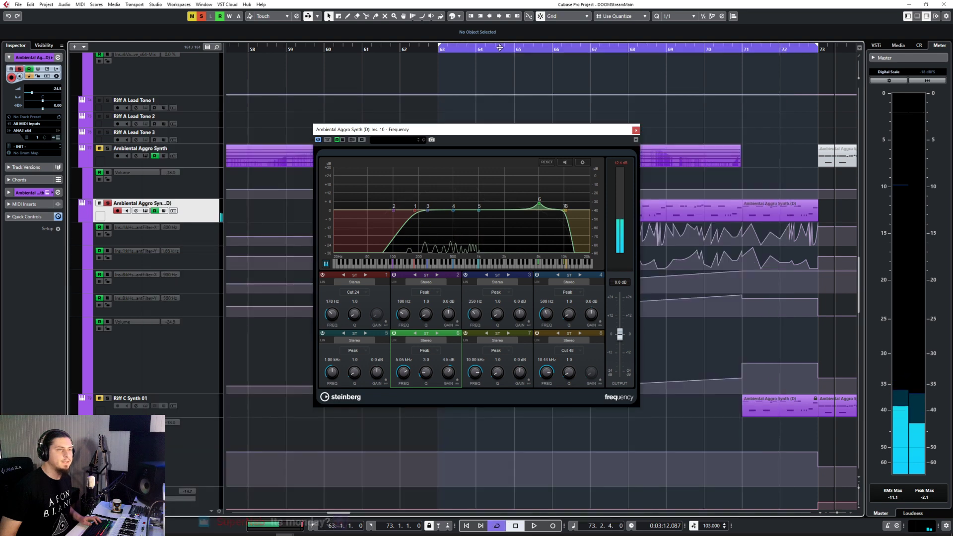
{"action": "left_click", "coordinate": [439, 47]}
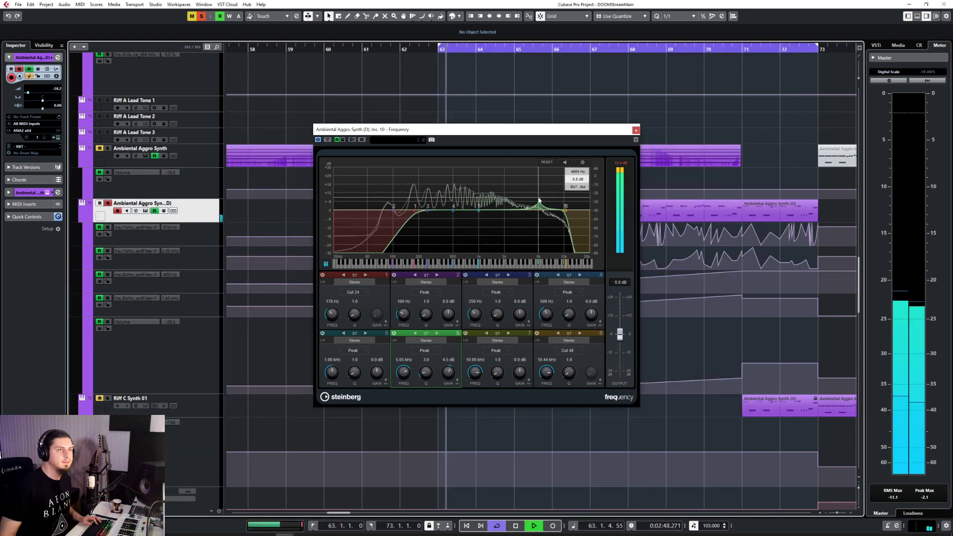
Cut EQ band 6 by 7.7 dB at 5.79 kHz, Q 5.0, and band 5 by about 8 dB at 8.43 kHz, Q 14.7
{"action": "left_click_drag", "start_coordinate": [540, 203], "coordinate": [544, 223]}
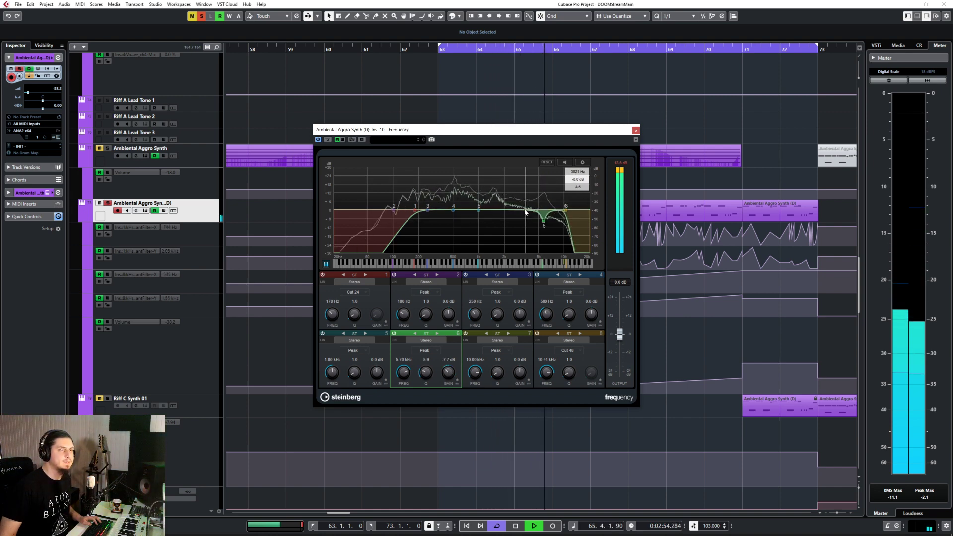
{"action": "left_click_drag", "start_coordinate": [479, 210], "coordinate": [558, 184]}
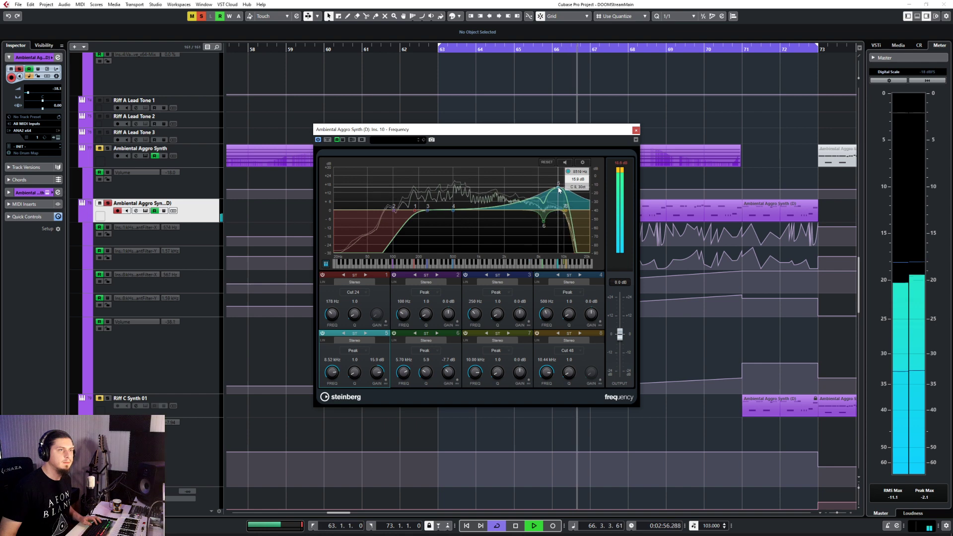
{"action": "scroll", "coordinate": [558, 184], "scroll_direction": "up", "scroll_amount": 5}
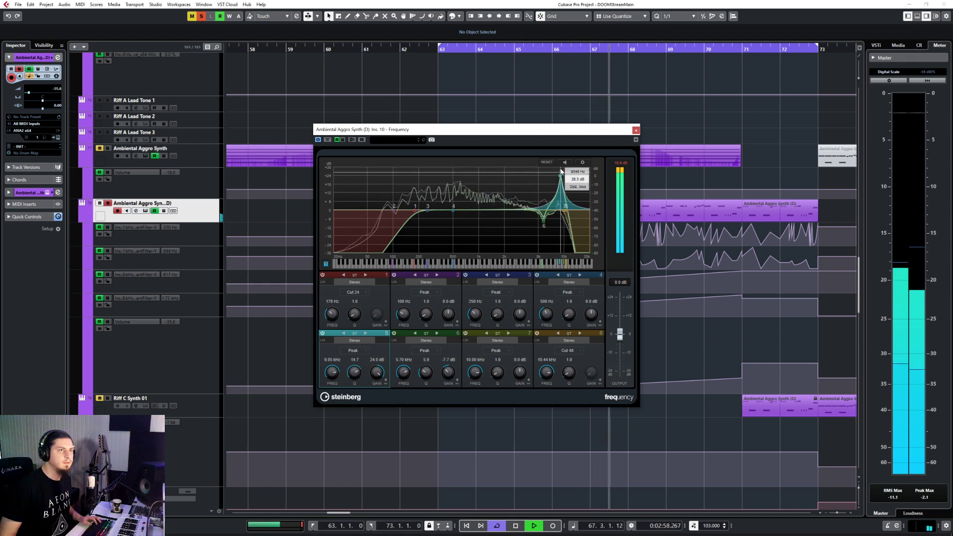
{"action": "left_click_drag", "start_coordinate": [558, 185], "coordinate": [559, 221]}
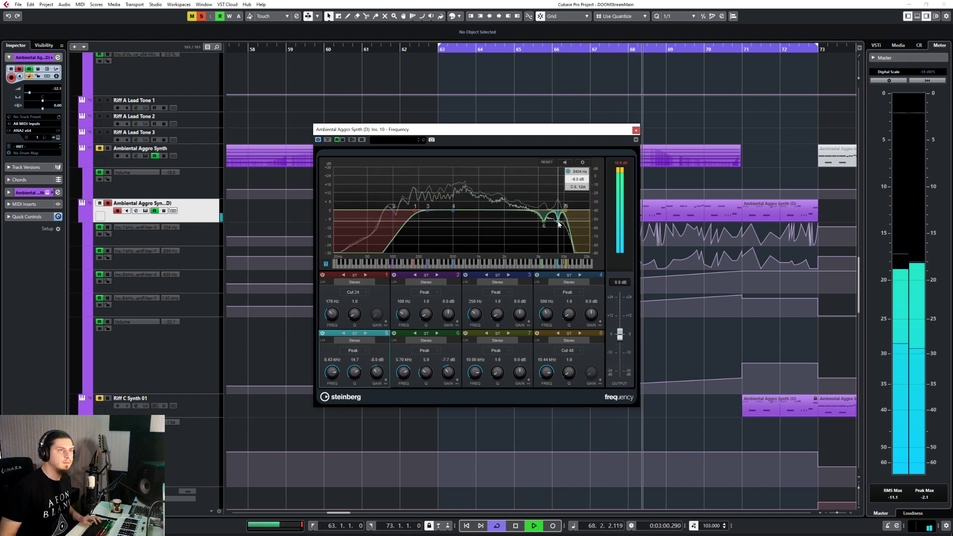
Close the Frequency EQ and unsolo Ambiental Aggro Synth (D) to hear it in the full mix
{"action": "left_click", "coordinate": [636, 130]}
{"action": "key", "text": "s"}
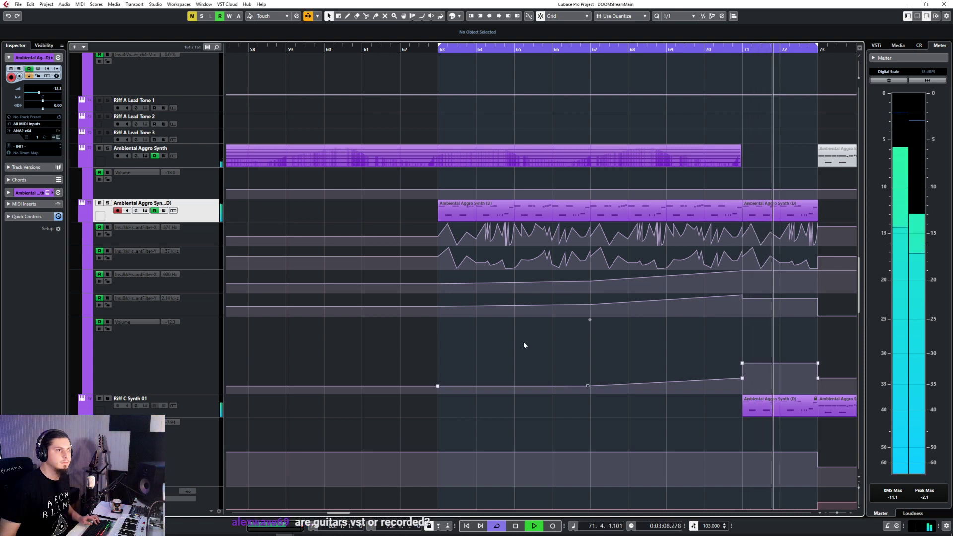
{"action": "key", "text": "g"}
{"action": "key", "text": "g"}
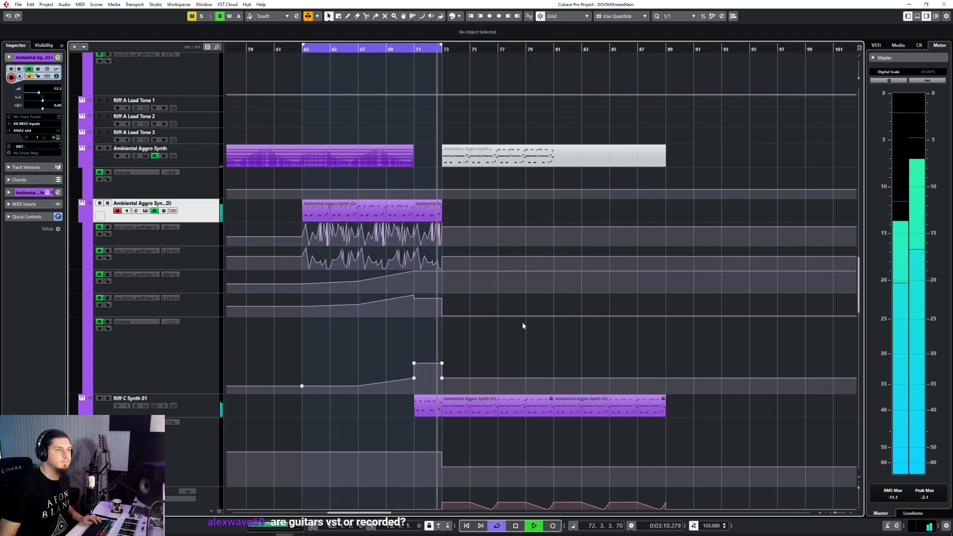
Turn off cycle playback and audition the Ambiental Aggro Synth track soloed from bar 55
{"action": "left_click", "coordinate": [497, 526]}
{"action": "key", "text": "space"}
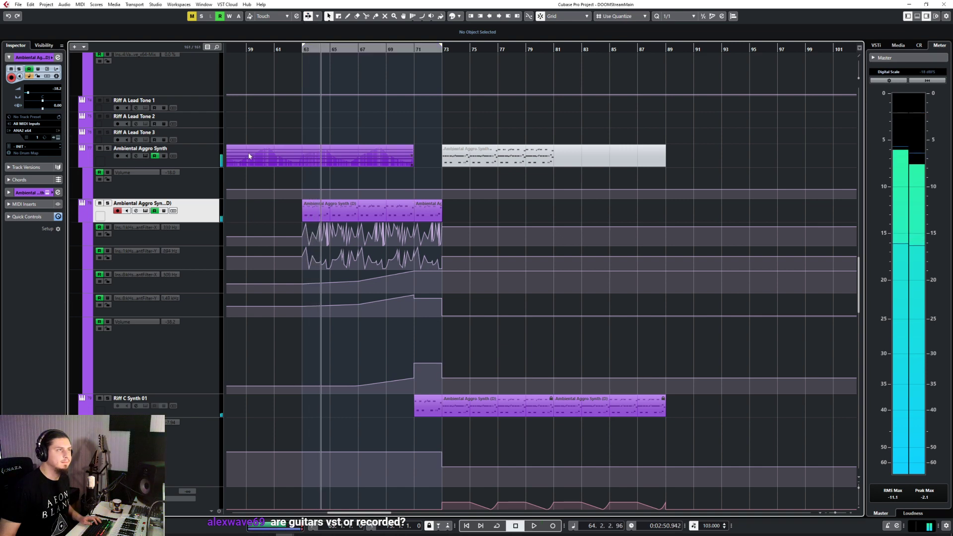
{"action": "left_click", "coordinate": [404, 158]}
{"action": "key", "text": "s"}
{"action": "key", "text": "g"}
{"action": "scroll", "coordinate": [377, 72], "scroll_direction": "left", "scroll_amount": 3}
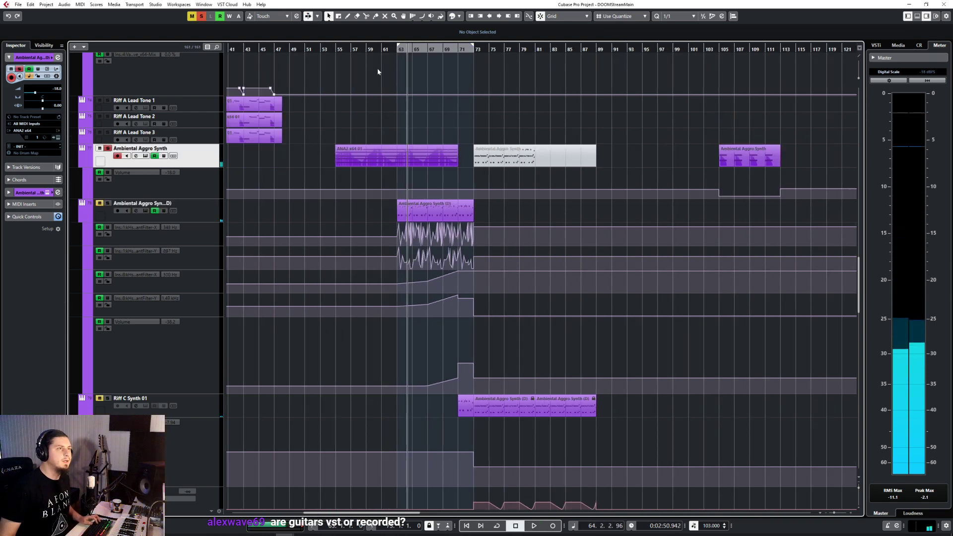
{"action": "left_click", "coordinate": [335, 48]}
{"action": "key", "text": "s"}
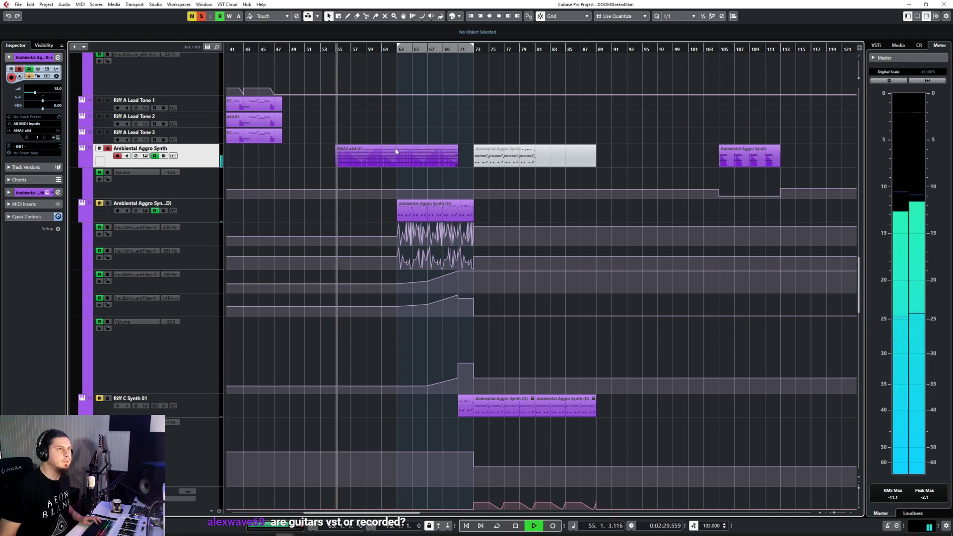
Solo (R) Ambiental Pad 01 through 04 together and listen to them, jumping ahead to bar 66
{"action": "scroll", "coordinate": [343, 174], "scroll_direction": "up", "scroll_amount": 6}
{"action": "scroll", "coordinate": [338, 178], "scroll_direction": "up", "scroll_amount": 10}
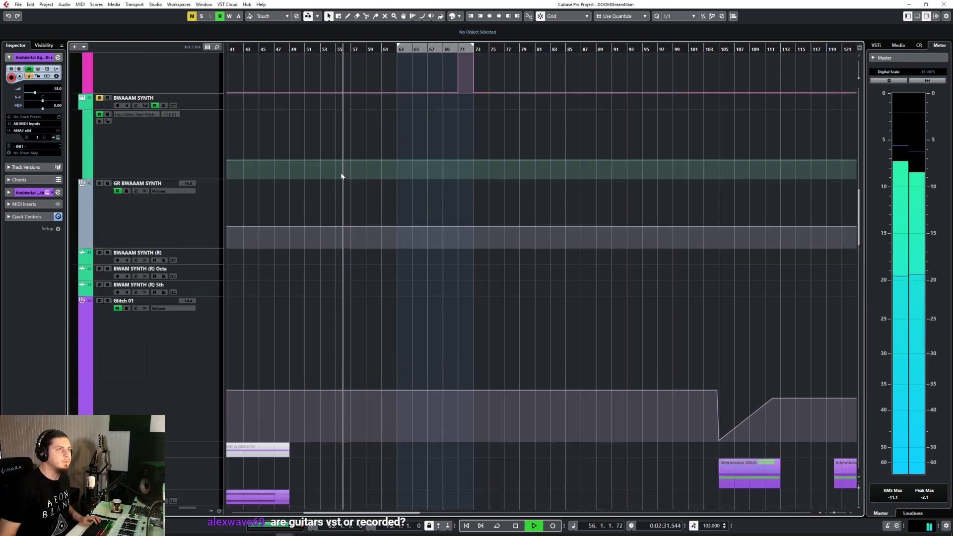
{"action": "left_click", "coordinate": [209, 202]}
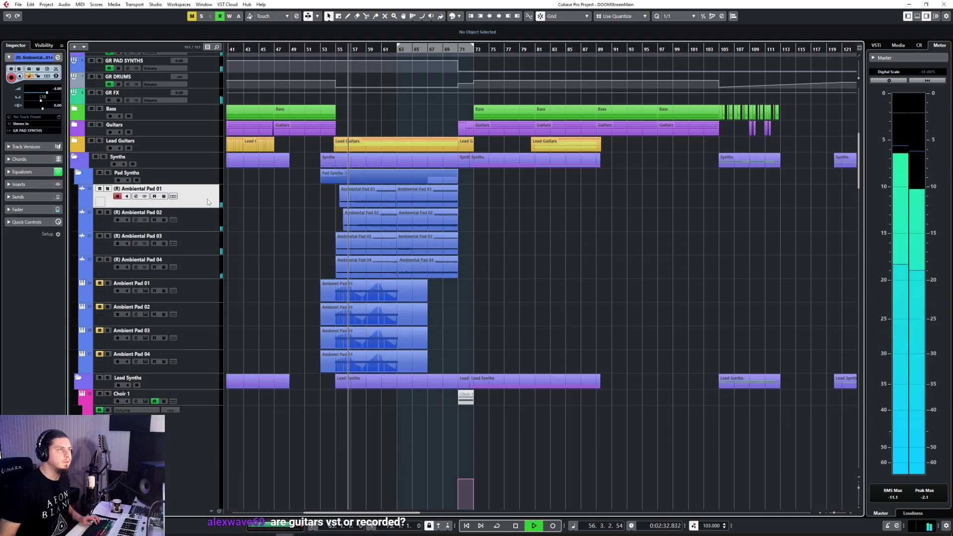
{"action": "left_click", "coordinate": [201, 269], "text": "shift"}
{"action": "key", "text": "s"}
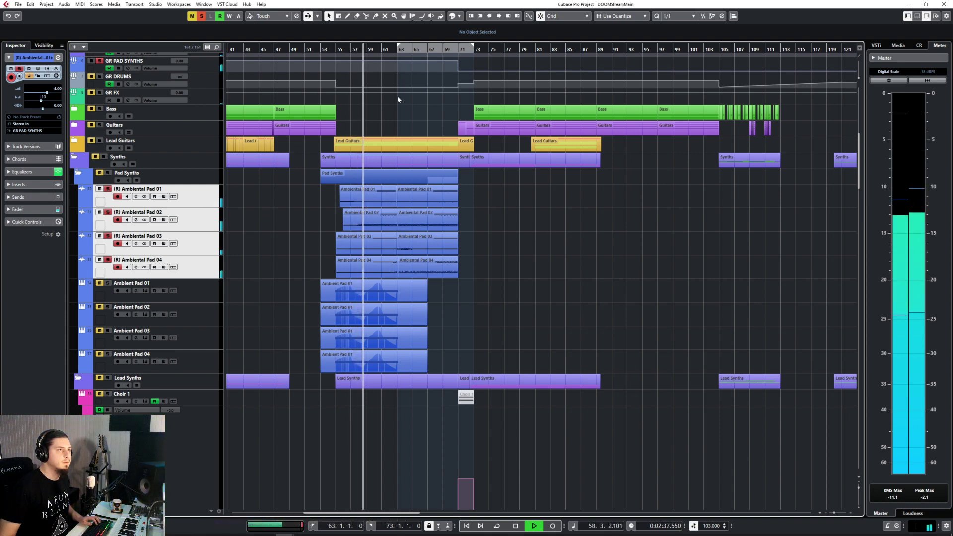
{"action": "left_click", "coordinate": [419, 48]}
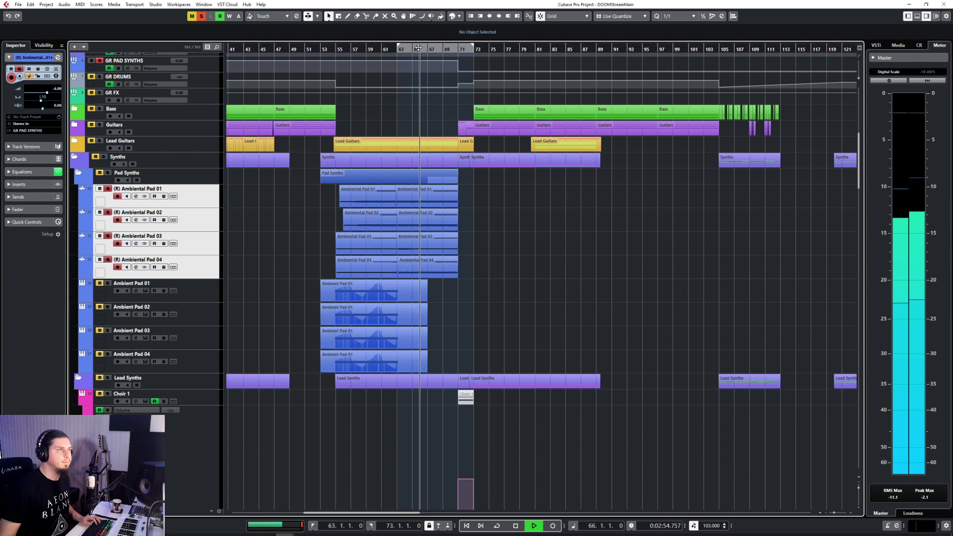
Unsolo the four (R) Ambiental Pad tracks and listen to the synths in the full mix
{"action": "left_click", "coordinate": [200, 197]}
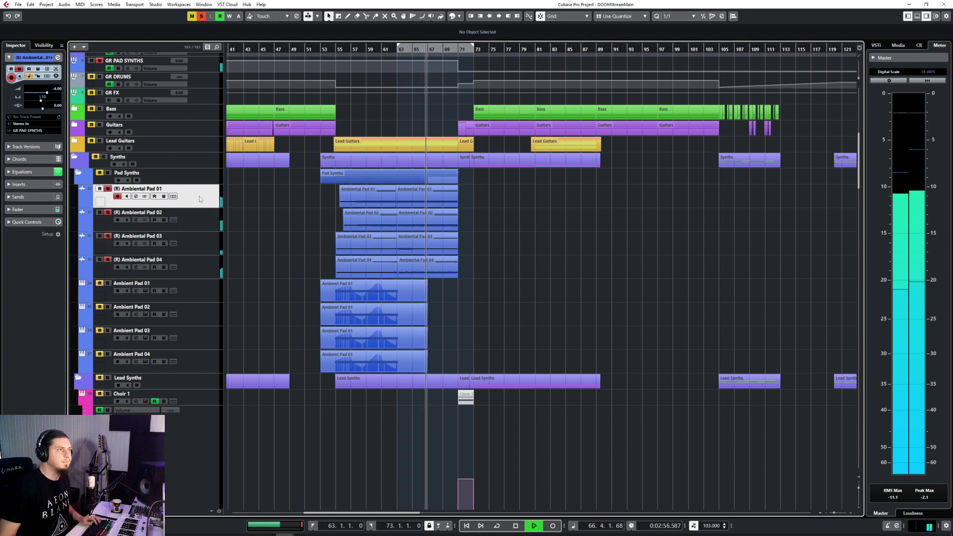
{"action": "left_click", "coordinate": [189, 262], "text": "shift"}
{"action": "scroll", "coordinate": [296, 247], "scroll_direction": "down", "scroll_amount": 10}
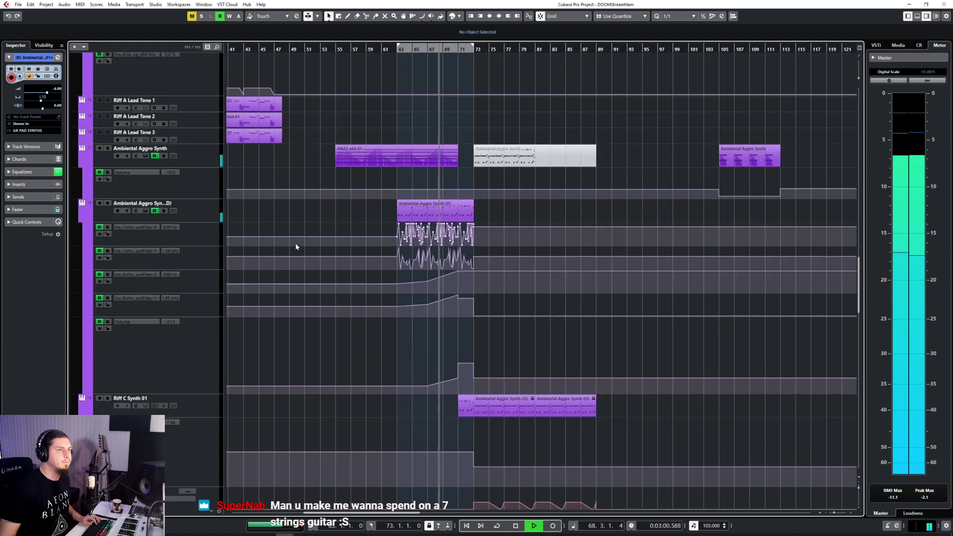
{"action": "scroll", "coordinate": [250, 224], "scroll_direction": "up", "scroll_amount": 2}
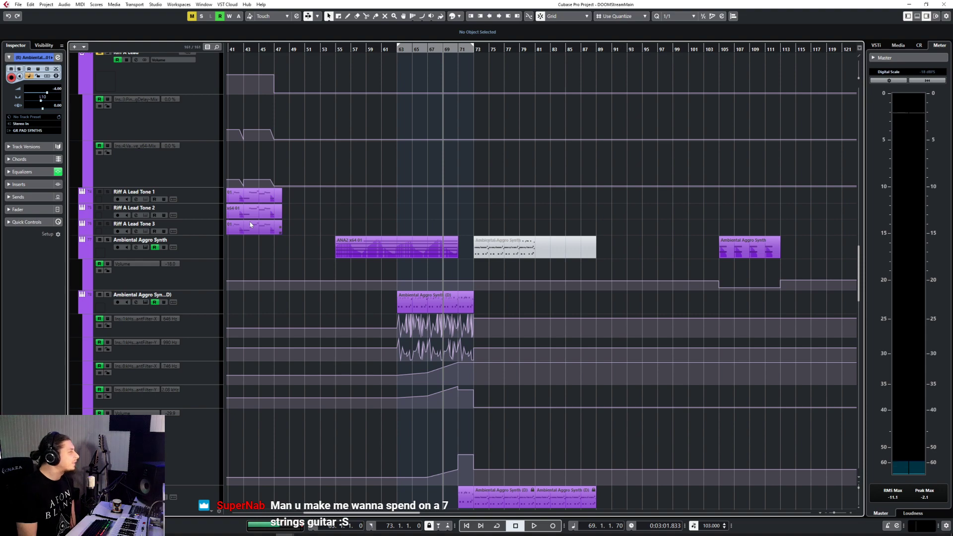
Expand the Guitars folder, inspect the rhythm guitar recordings and place the playback cursor at bar 31
{"action": "scroll", "coordinate": [358, 213], "scroll_direction": "up", "scroll_amount": 15}
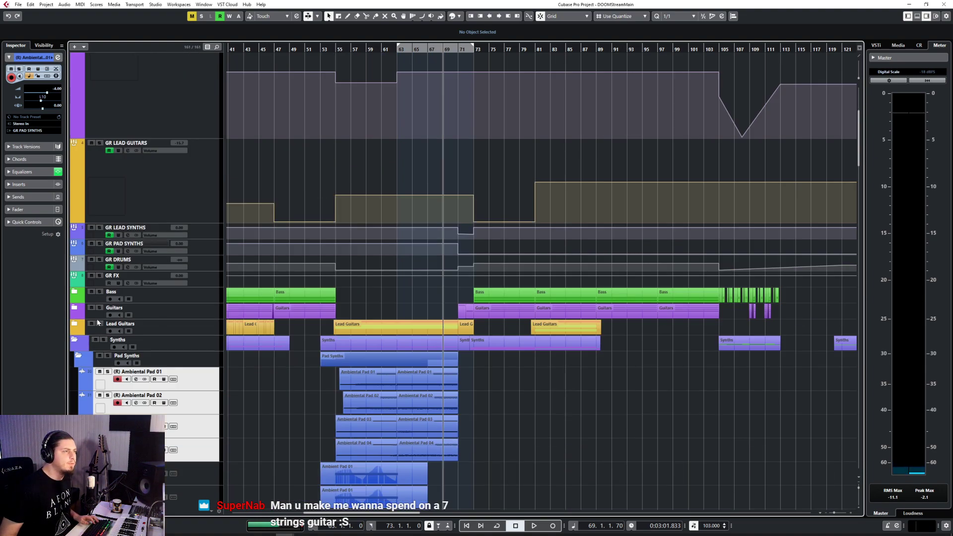
{"action": "left_click", "coordinate": [74, 308]}
{"action": "scroll", "coordinate": [336, 297], "scroll_direction": "down", "scroll_amount": 4}
{"action": "scroll", "coordinate": [336, 298], "scroll_direction": "up", "scroll_amount": 3}
{"action": "scroll", "coordinate": [337, 298], "scroll_direction": "up", "scroll_amount": 3}
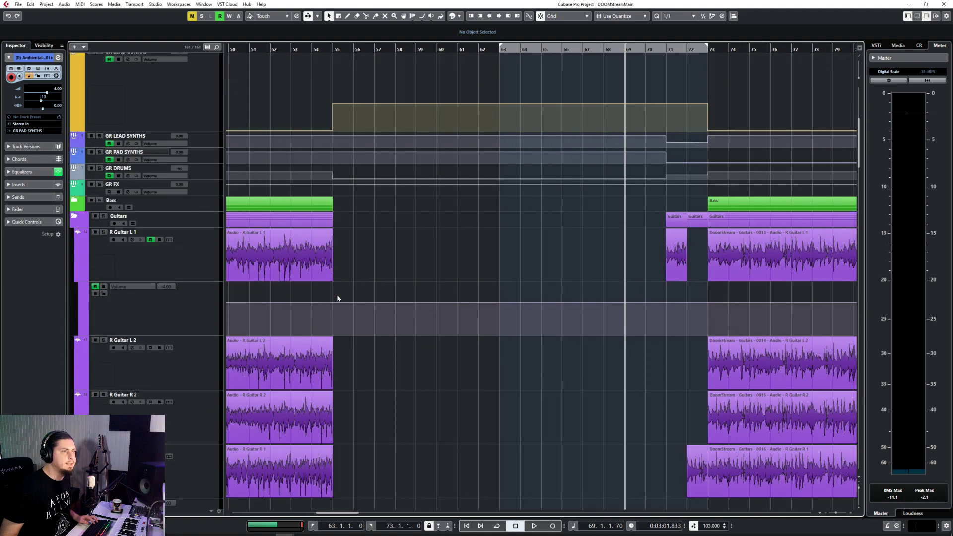
{"action": "scroll", "coordinate": [337, 298], "scroll_direction": "left", "scroll_amount": 15}
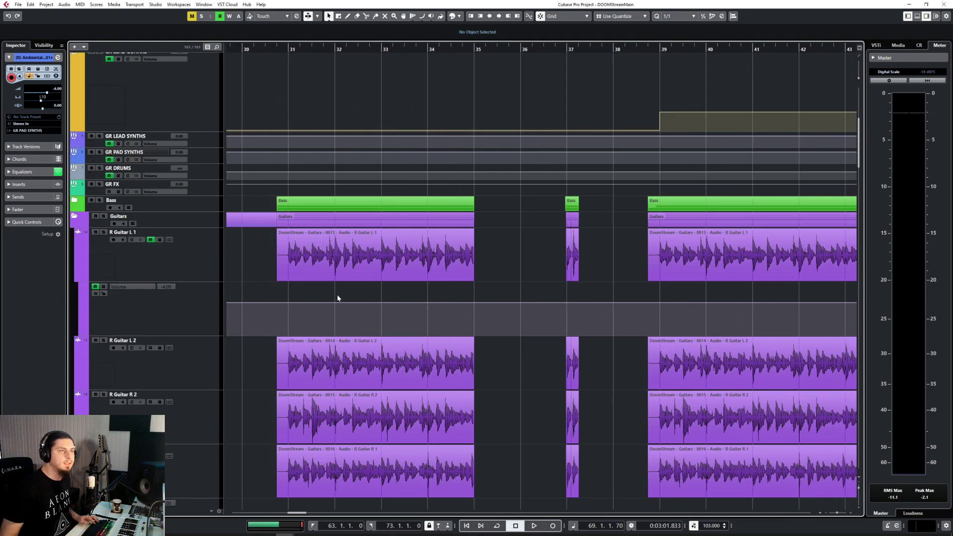
{"action": "left_click", "coordinate": [279, 50]}
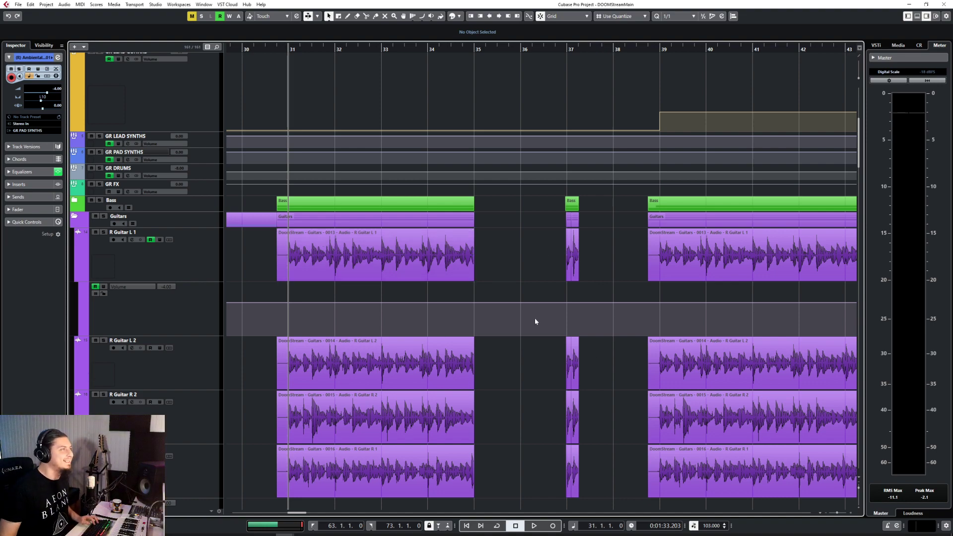
Look over the rhythm guitar clips up to about bar 112 and collapse the Guitars folder
{"action": "scroll", "coordinate": [535, 322], "scroll_direction": "down", "scroll_amount": 3}
{"action": "scroll", "coordinate": [583, 341], "scroll_direction": "right", "scroll_amount": 15}
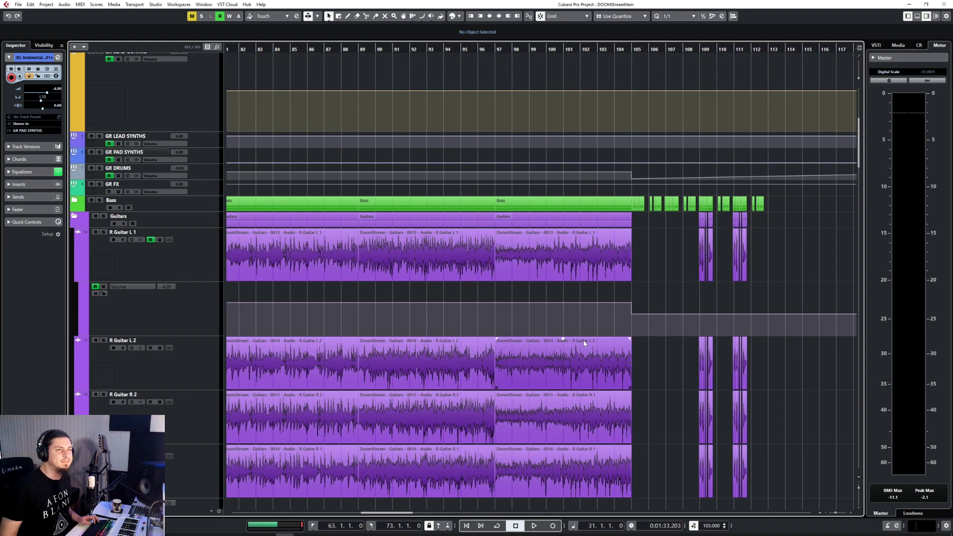
{"action": "scroll", "coordinate": [583, 340], "scroll_direction": "down", "scroll_amount": 2}
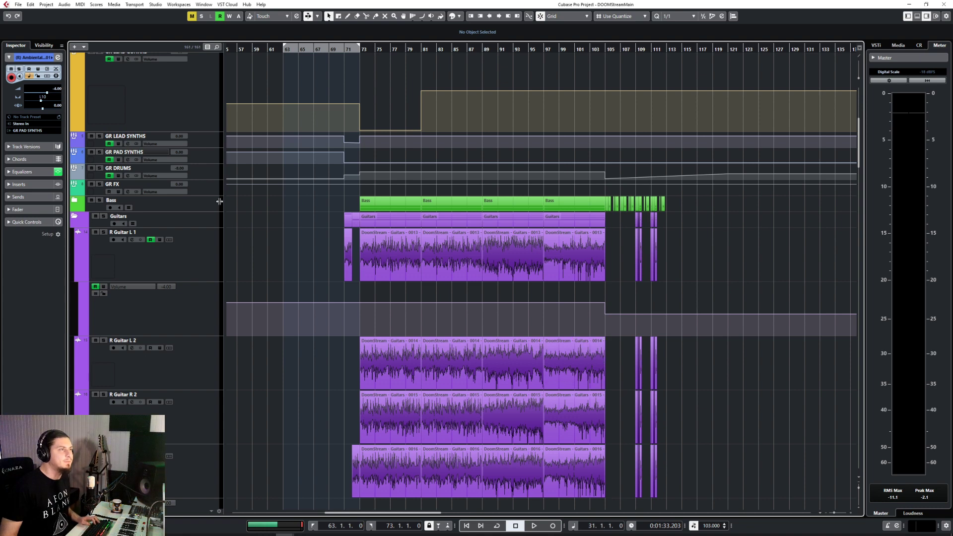
{"action": "left_click", "coordinate": [75, 217]}
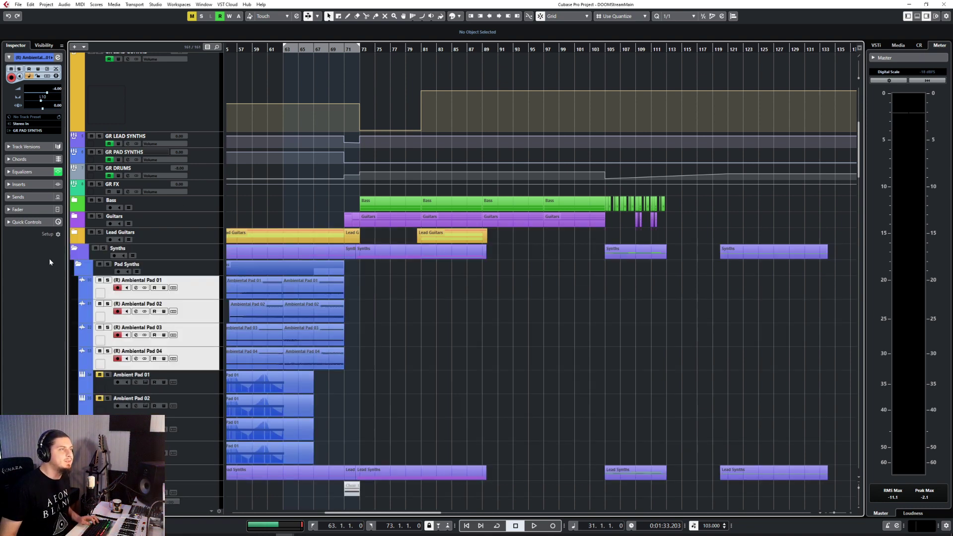
{"action": "left_click", "coordinate": [78, 264]}
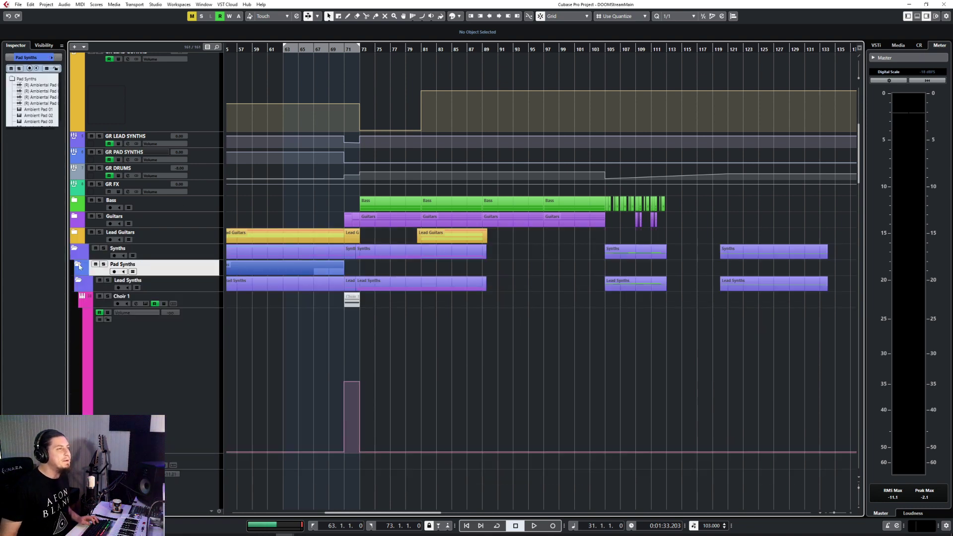
{"action": "left_click", "coordinate": [79, 265]}
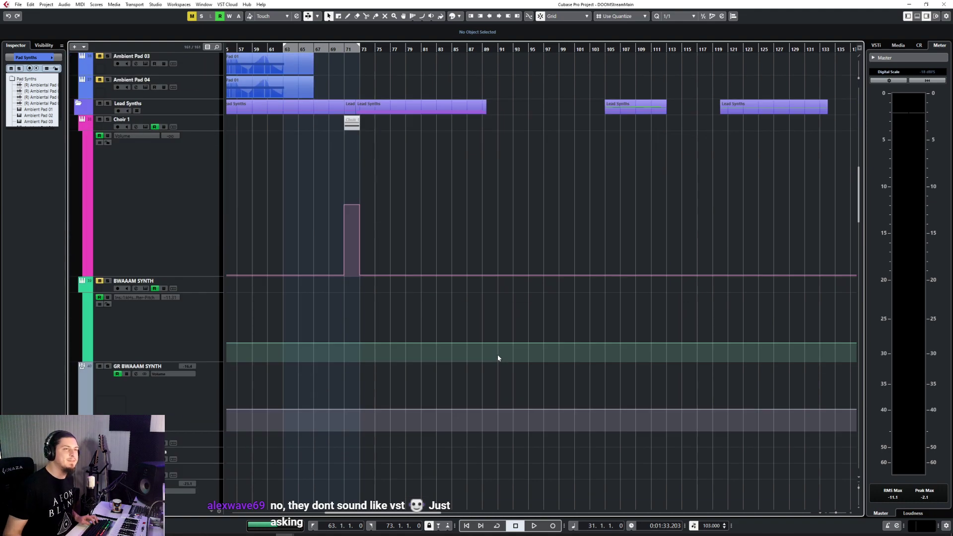
{"action": "scroll", "coordinate": [497, 356], "scroll_direction": "down", "scroll_amount": 10}
{"action": "scroll", "coordinate": [498, 358], "scroll_direction": "up", "scroll_amount": 7}
{"action": "scroll", "coordinate": [488, 332], "scroll_direction": "left", "scroll_amount": 10}
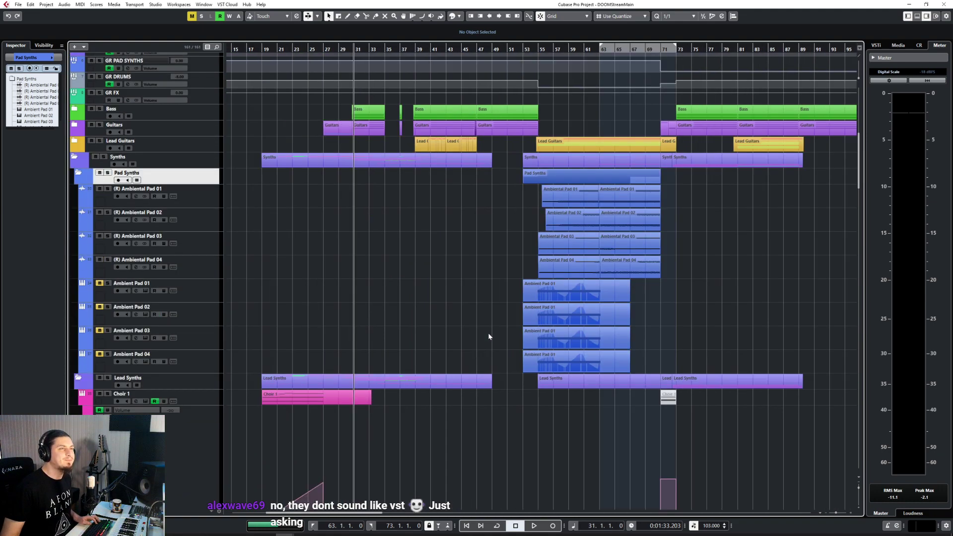
{"action": "scroll", "coordinate": [490, 336], "scroll_direction": "up", "scroll_amount": 10}
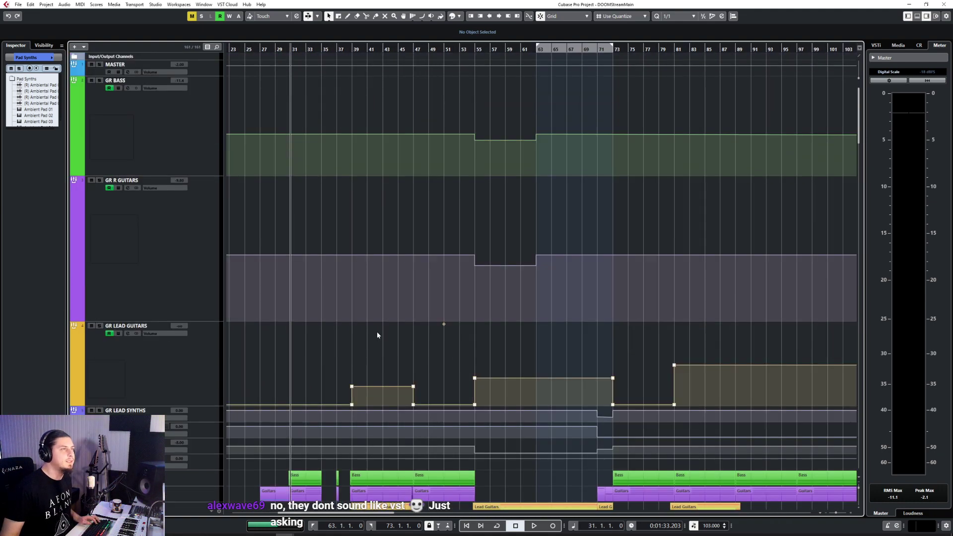
Expand the Bass folder and inspect its tracks and clips around bar 31
{"action": "scroll", "coordinate": [81, 385], "scroll_direction": "down", "scroll_amount": 3}
{"action": "left_click", "coordinate": [75, 385]}
{"action": "scroll", "coordinate": [351, 291], "scroll_direction": "down", "scroll_amount": 9}
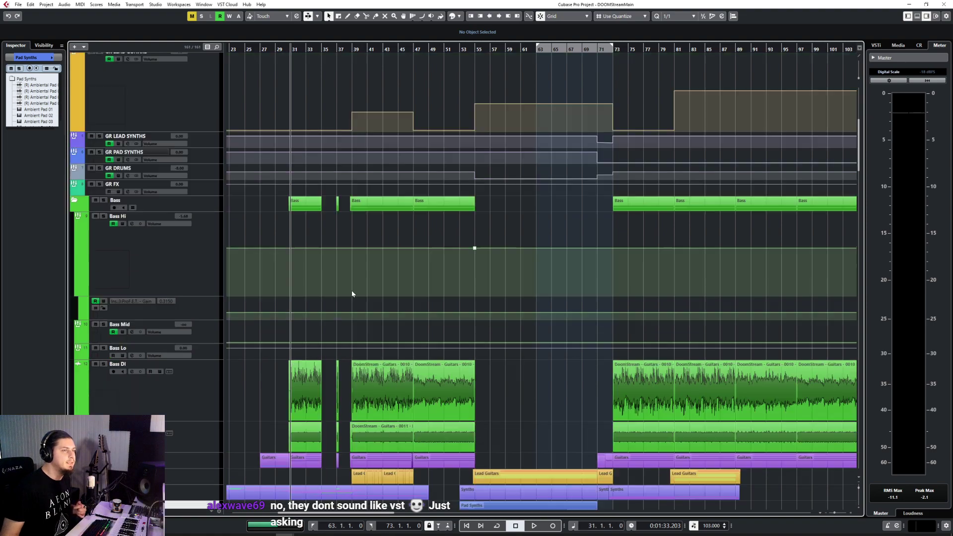
{"action": "scroll", "coordinate": [300, 318], "scroll_direction": "up", "scroll_amount": 3}
{"action": "scroll", "coordinate": [300, 317], "scroll_direction": "up", "scroll_amount": 6}
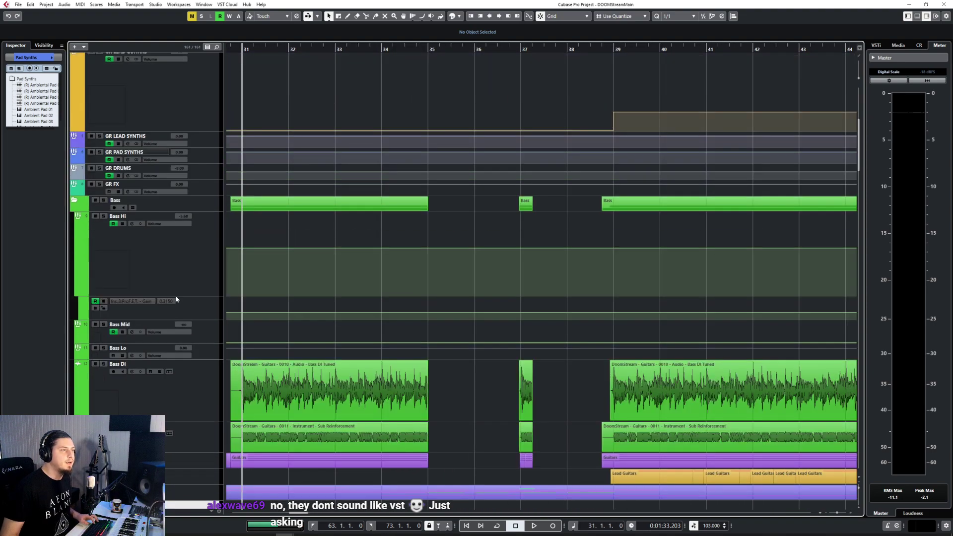
Audition the Bass DI track soloed from bar 31, stop playback and unsolo it
{"action": "left_click", "coordinate": [206, 390]}
{"action": "key", "text": "s"}
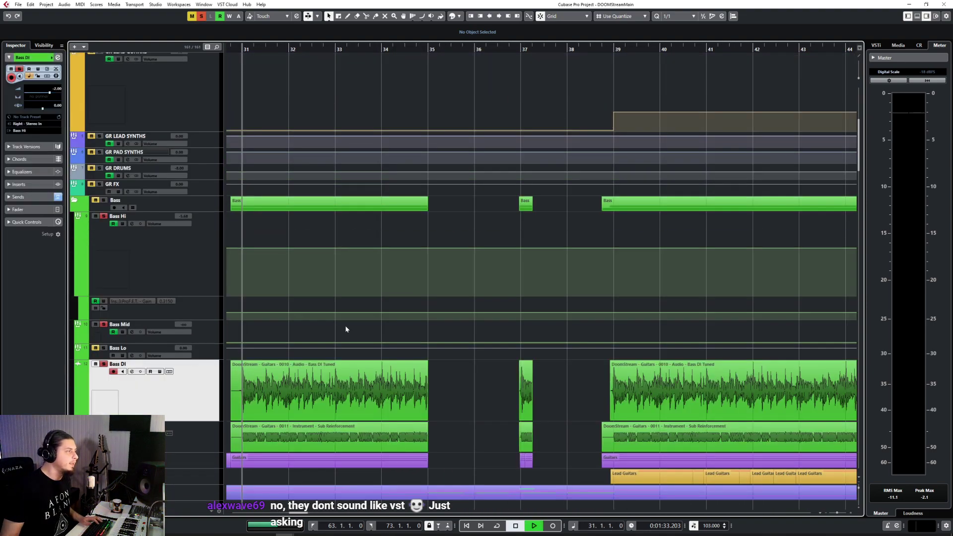
{"action": "key", "text": "space"}
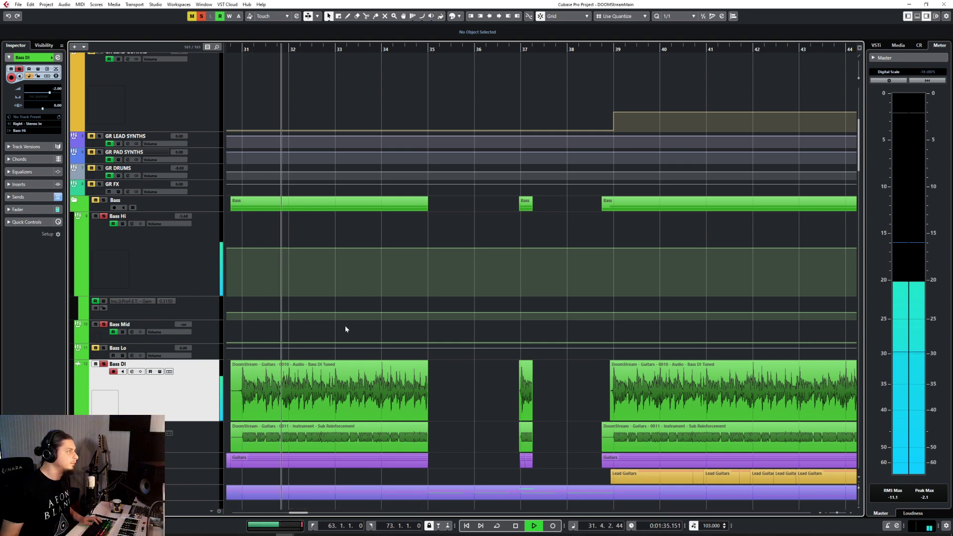
{"action": "key", "text": "space"}
{"action": "scroll", "coordinate": [345, 327], "scroll_direction": "left", "scroll_amount": 5}
{"action": "key", "text": "s"}
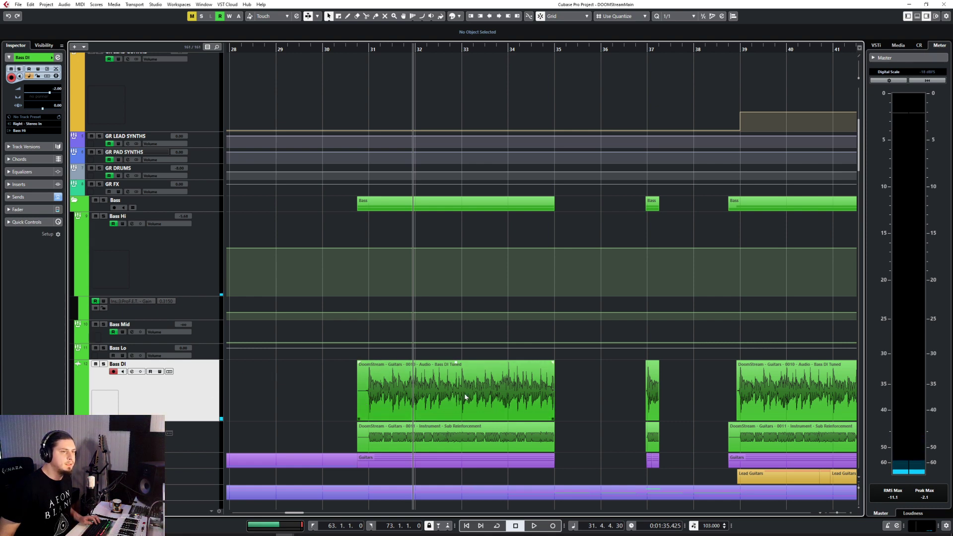
Audition the Sub VST track soloed from bar 31, stop playback and unsolo it
{"action": "left_click", "coordinate": [197, 440]}
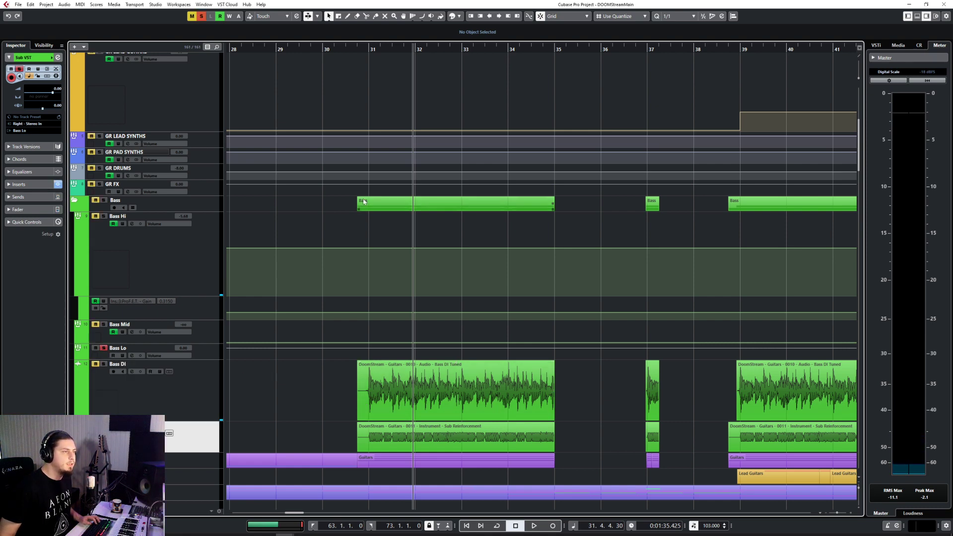
{"action": "key", "text": "s"}
{"action": "left_click", "coordinate": [369, 56]}
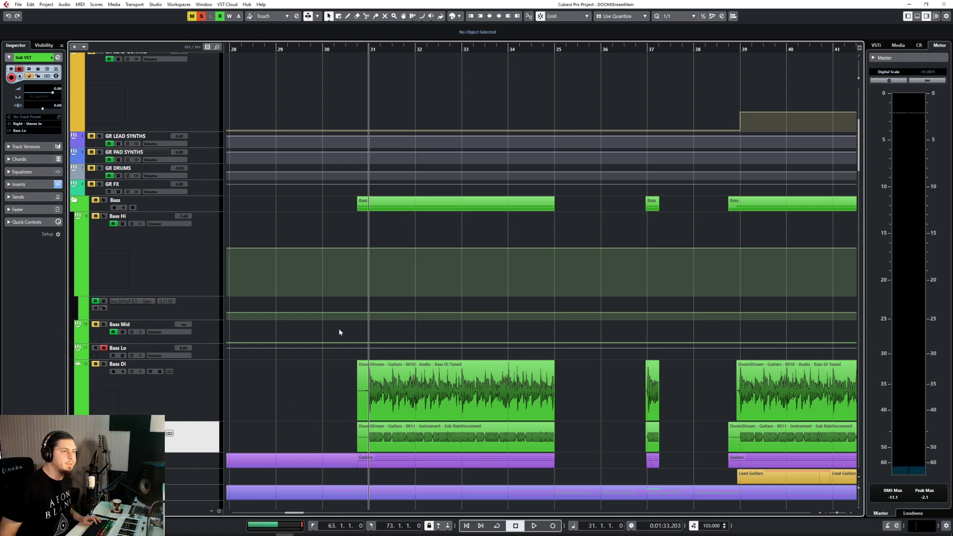
{"action": "key", "text": "space"}
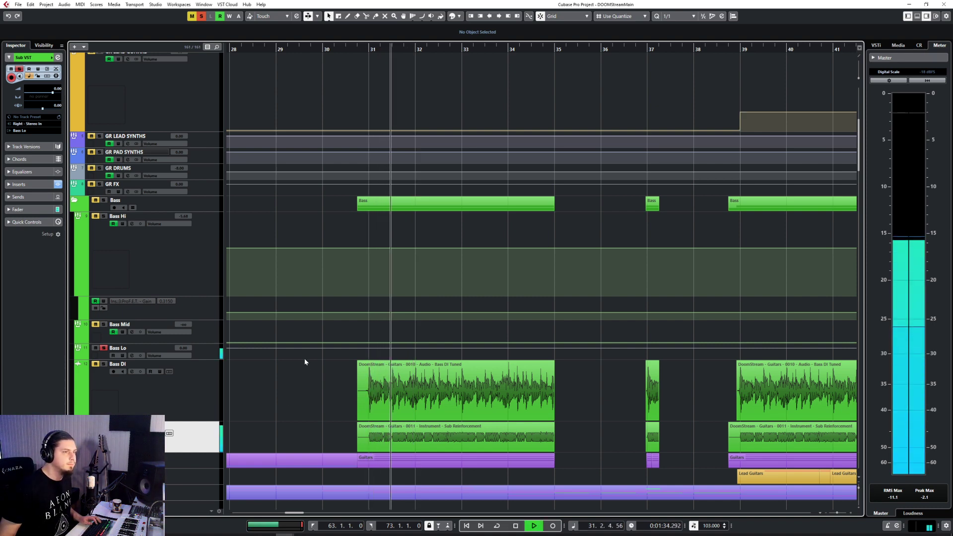
{"action": "key", "text": "space"}
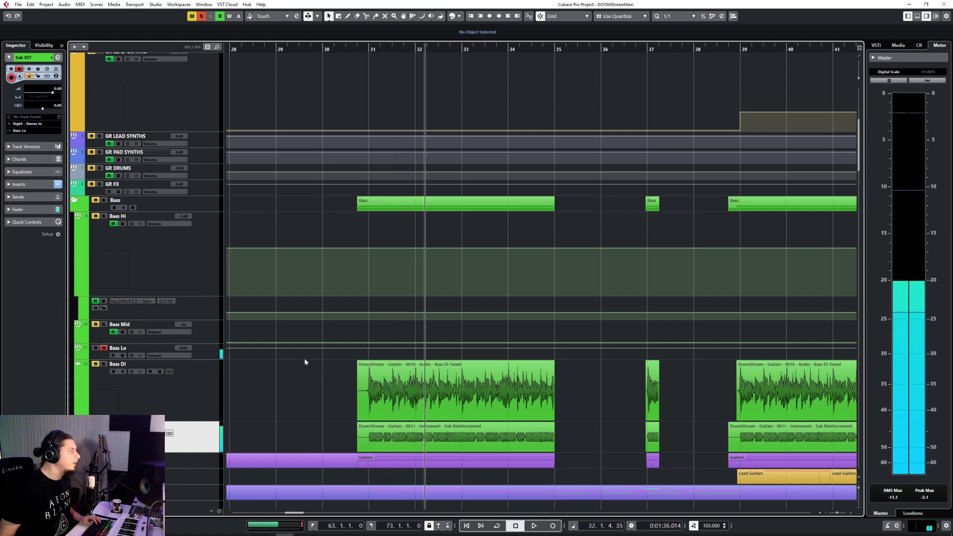
{"action": "key", "text": "s"}
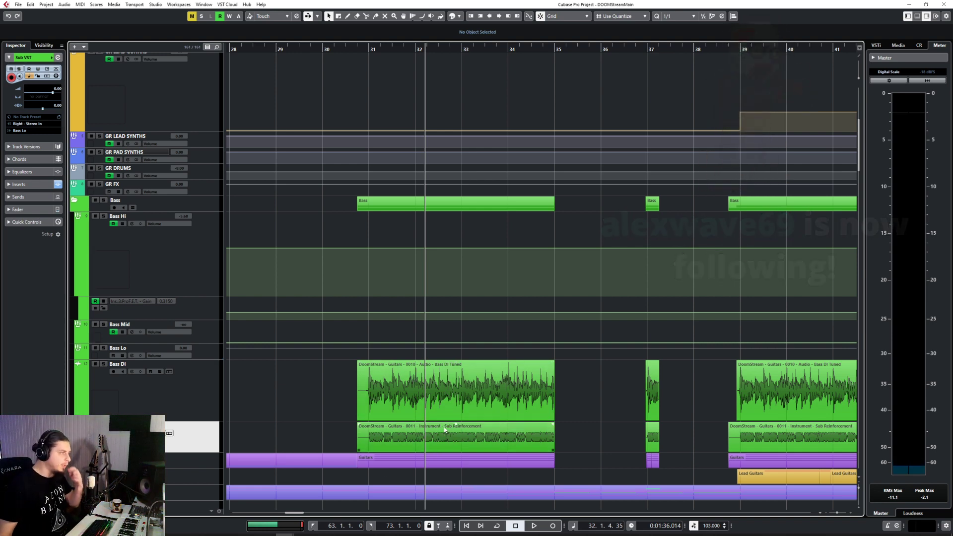
{"action": "scroll", "coordinate": [443, 430], "scroll_direction": "down", "scroll_amount": 10}
{"action": "scroll", "coordinate": [444, 430], "scroll_direction": "down", "scroll_amount": 5}
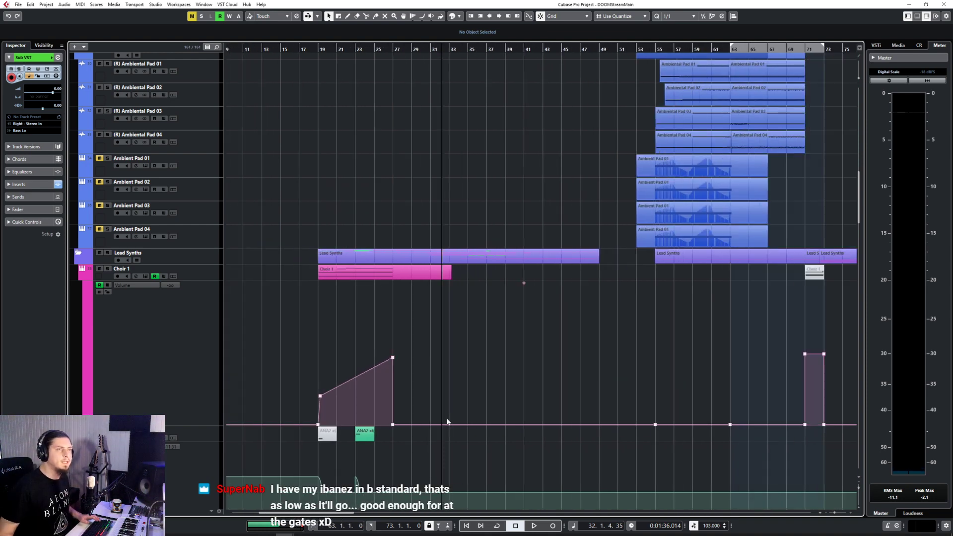
{"action": "scroll", "coordinate": [447, 422], "scroll_direction": "up", "scroll_amount": 8}
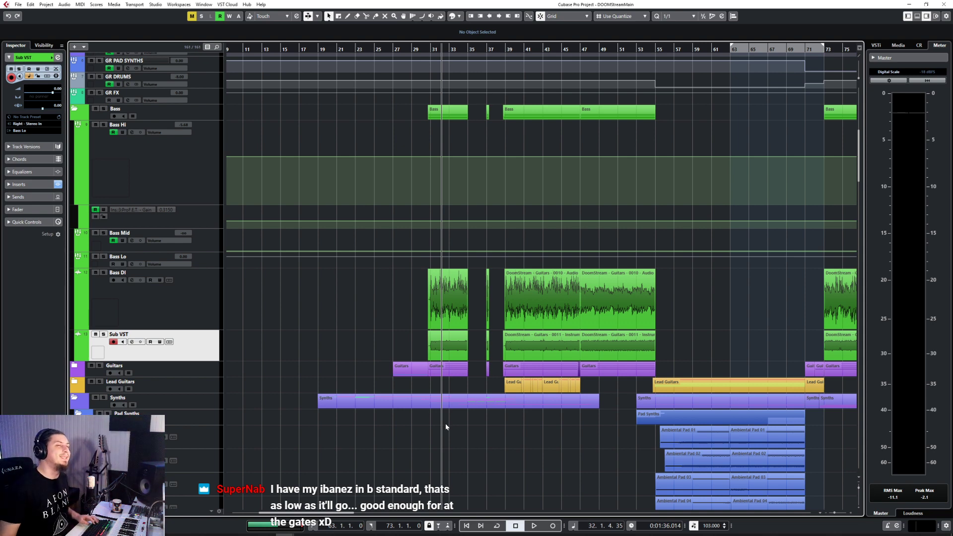
{"action": "scroll", "coordinate": [633, 408], "scroll_direction": "right", "scroll_amount": 3}
{"action": "scroll", "coordinate": [496, 390], "scroll_direction": "left", "scroll_amount": 3}
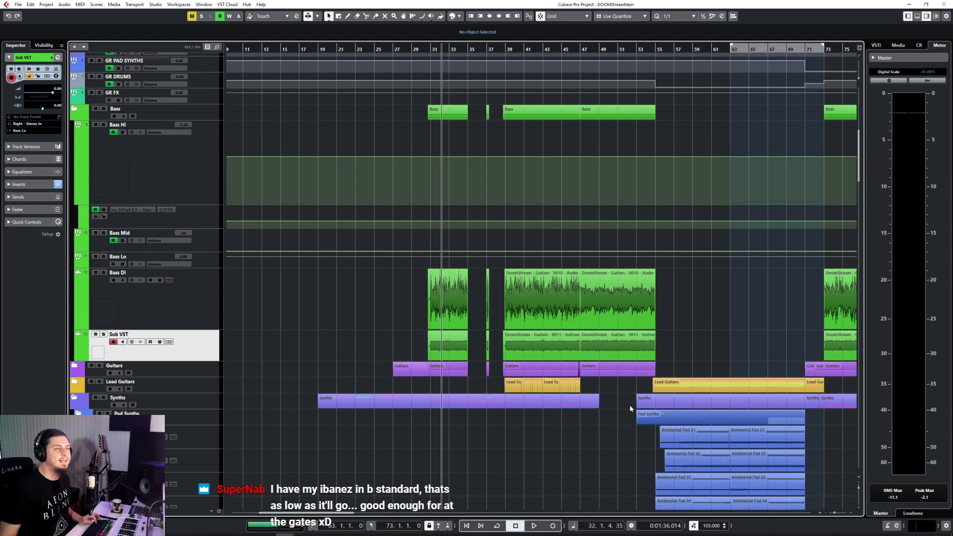
{"action": "scroll", "coordinate": [614, 405], "scroll_direction": "up", "scroll_amount": 3}
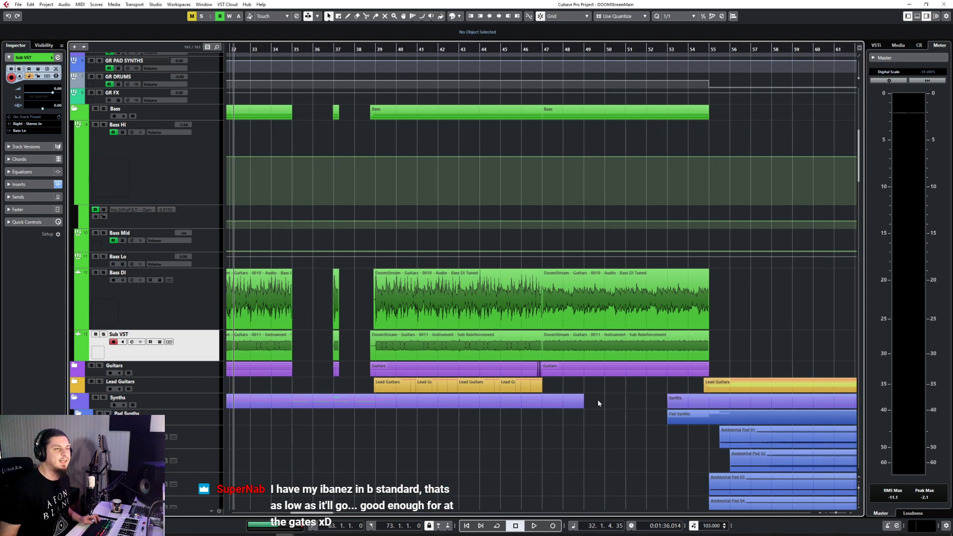
Collapse the Bass folder and the Synths folder in the track list
{"action": "left_click", "coordinate": [75, 110]}
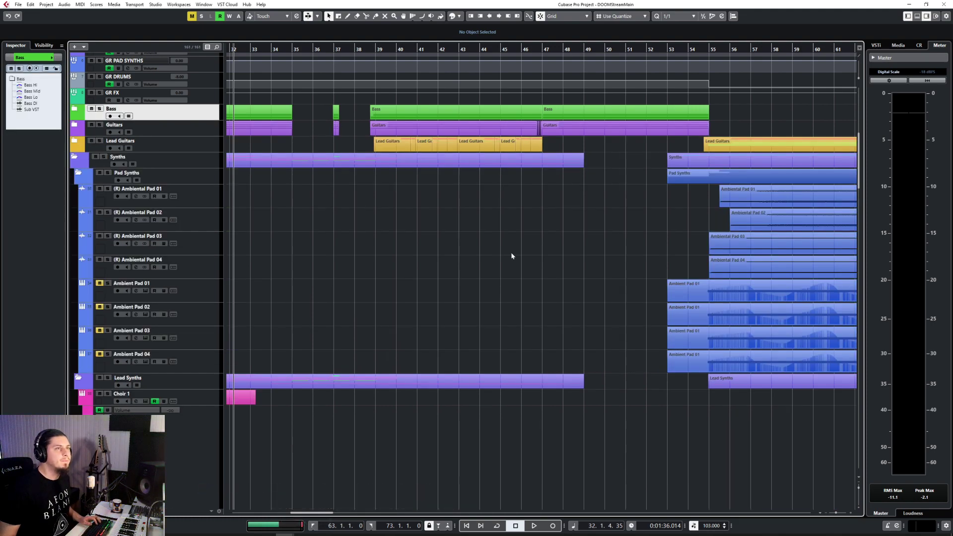
{"action": "scroll", "coordinate": [402, 246], "scroll_direction": "up", "scroll_amount": 3}
{"action": "scroll", "coordinate": [402, 250], "scroll_direction": "down", "scroll_amount": 3}
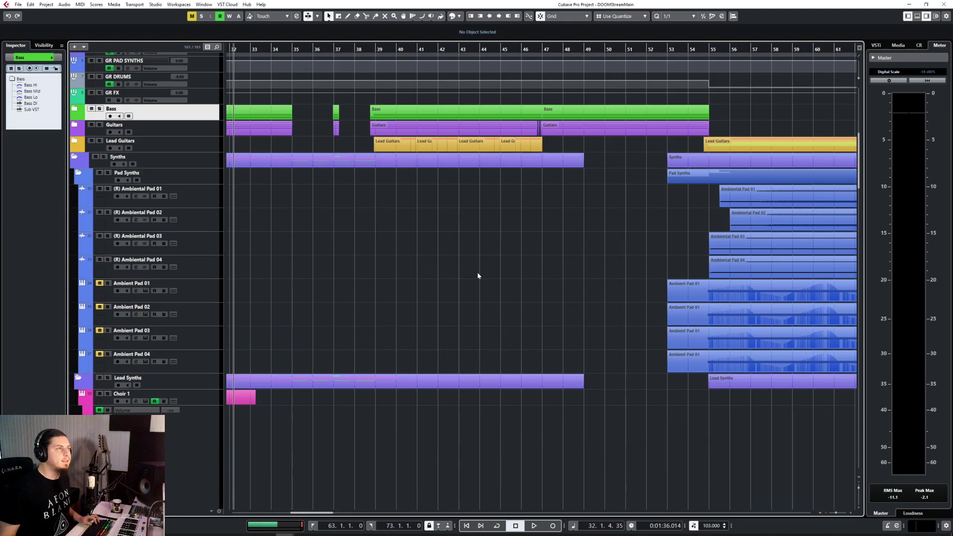
{"action": "scroll", "coordinate": [477, 276], "scroll_direction": "left", "scroll_amount": 5}
{"action": "left_click", "coordinate": [74, 158]}
{"action": "scroll", "coordinate": [418, 234], "scroll_direction": "down", "scroll_amount": 8}
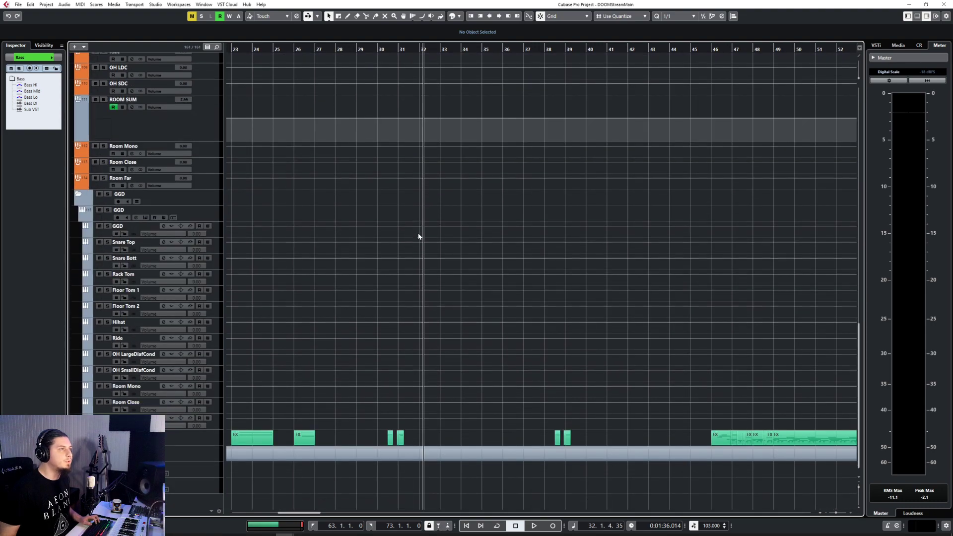
{"action": "scroll", "coordinate": [419, 236], "scroll_direction": "up", "scroll_amount": 8}
Solo the Drums folder track and place the playhead at bar 31
{"action": "left_click", "coordinate": [179, 164]}
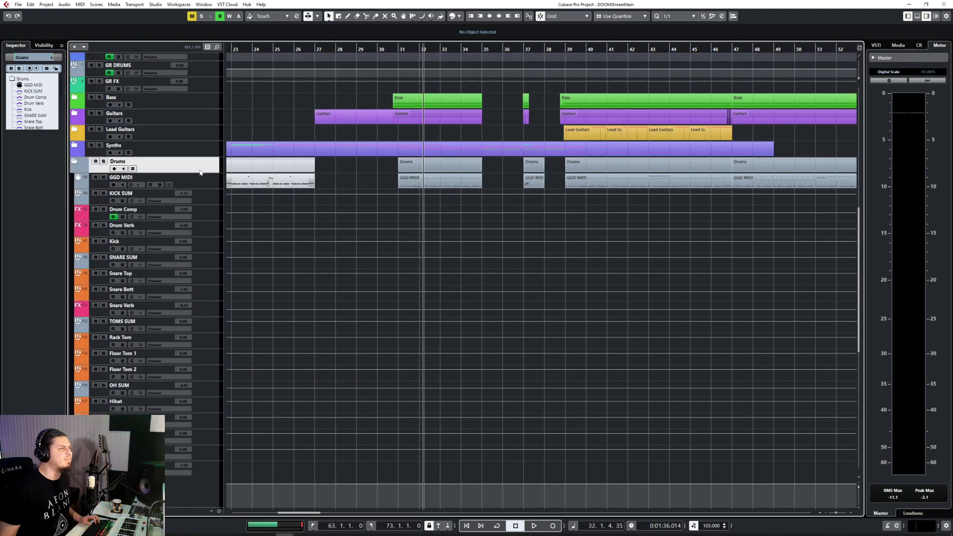
{"action": "scroll", "coordinate": [407, 242], "scroll_direction": "left", "scroll_amount": 5}
{"action": "scroll", "coordinate": [555, 307], "scroll_direction": "right", "scroll_amount": 5}
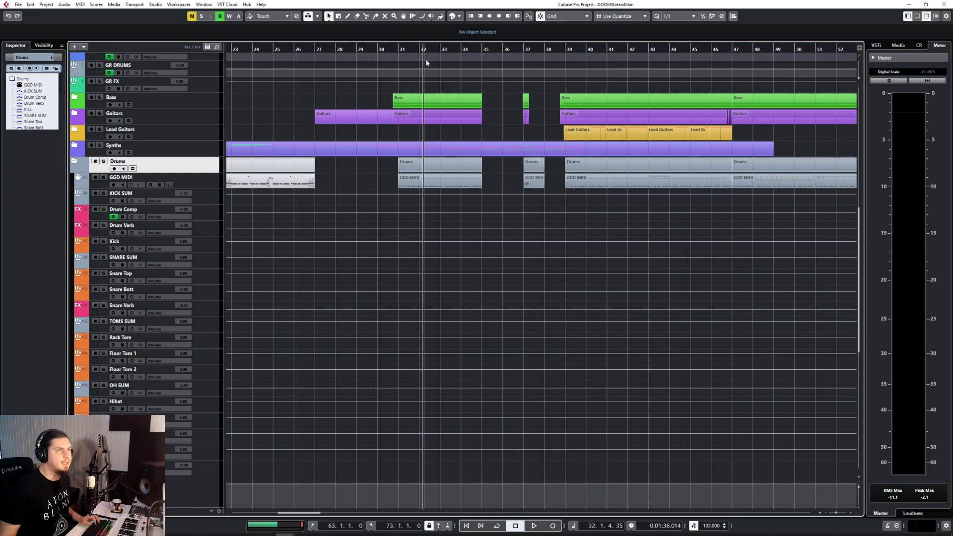
{"action": "left_click", "coordinate": [396, 51]}
{"action": "key", "text": "s"}
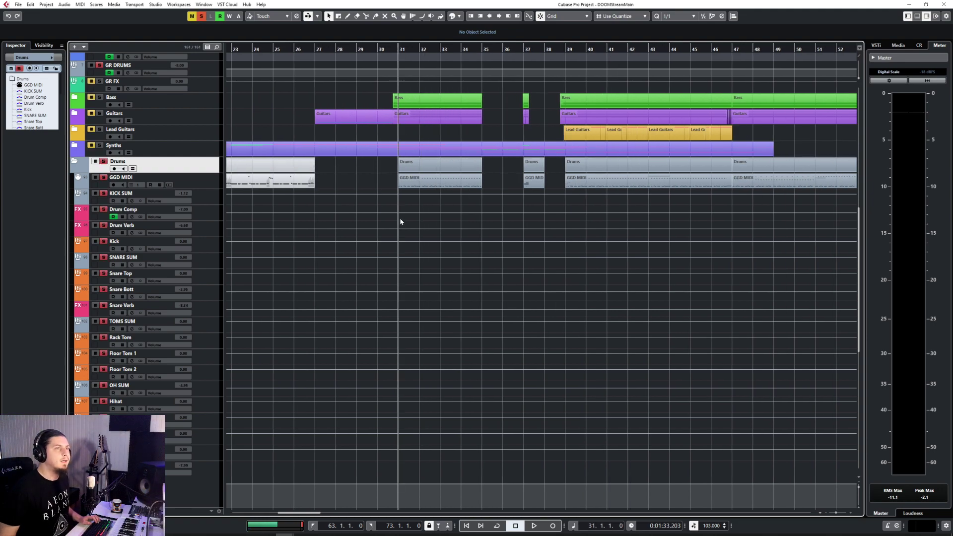
Set the locator range from bar 39 to bar 55 and move the playhead to its start
{"action": "scroll", "coordinate": [596, 155], "scroll_direction": "down", "scroll_amount": 3}
{"action": "scroll", "coordinate": [566, 252], "scroll_direction": "up", "scroll_amount": 8}
{"action": "scroll", "coordinate": [567, 248], "scroll_direction": "down", "scroll_amount": 6}
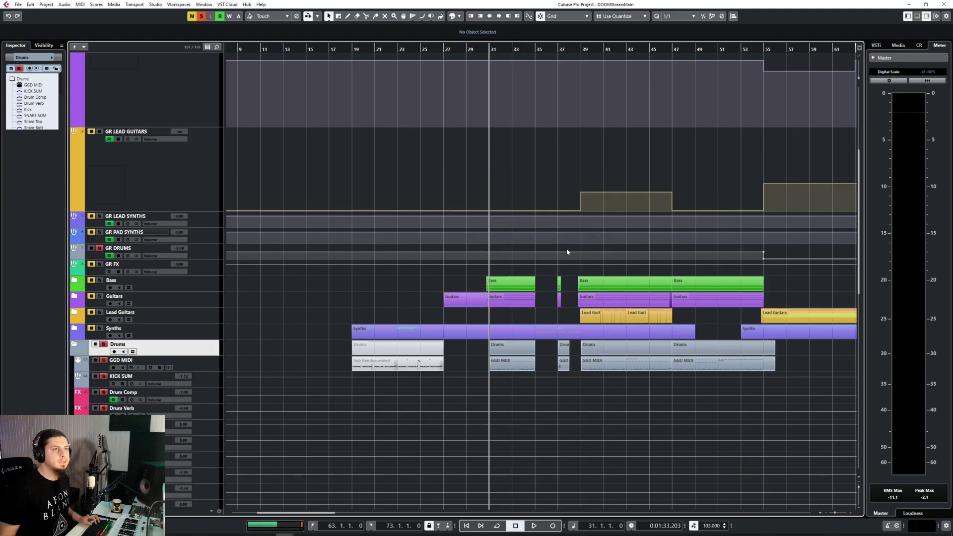
{"action": "left_click_drag", "start_coordinate": [582, 46], "coordinate": [767, 58]}
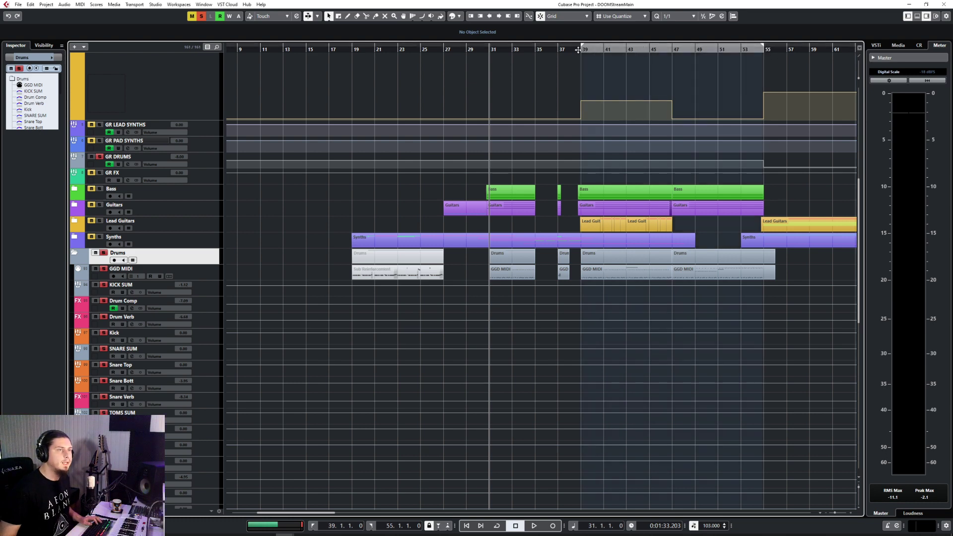
{"action": "key", "text": "KP_1"}
Audition the soloed drums from bar 39 for about a bar and stop playback
{"action": "scroll", "coordinate": [296, 323], "scroll_direction": "up", "scroll_amount": 4}
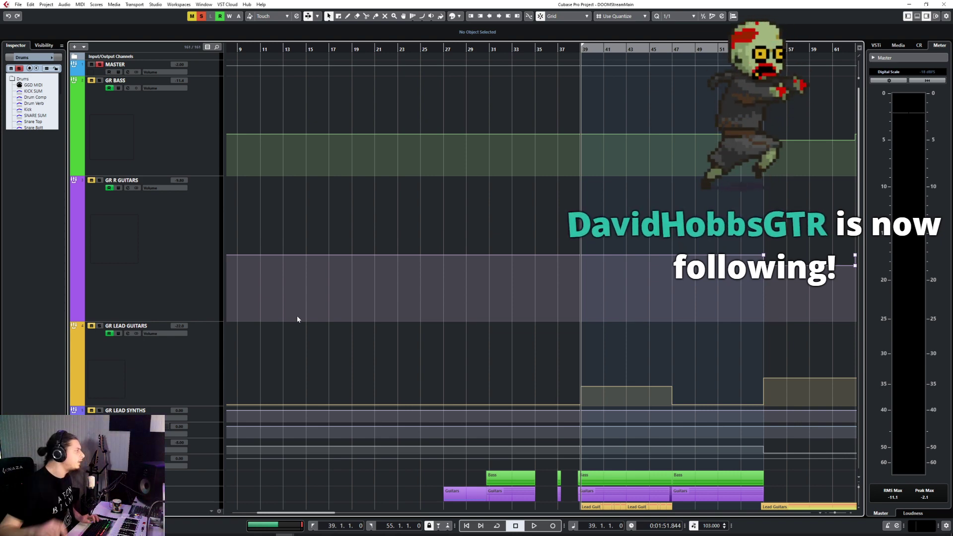
{"action": "scroll", "coordinate": [566, 238], "scroll_direction": "down", "scroll_amount": 3}
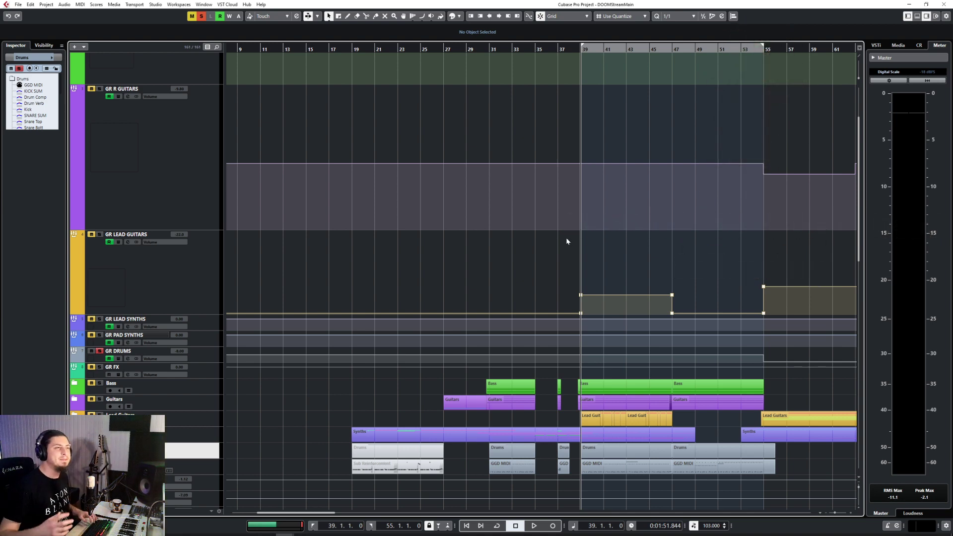
{"action": "scroll", "coordinate": [640, 258], "scroll_direction": "up", "scroll_amount": 3}
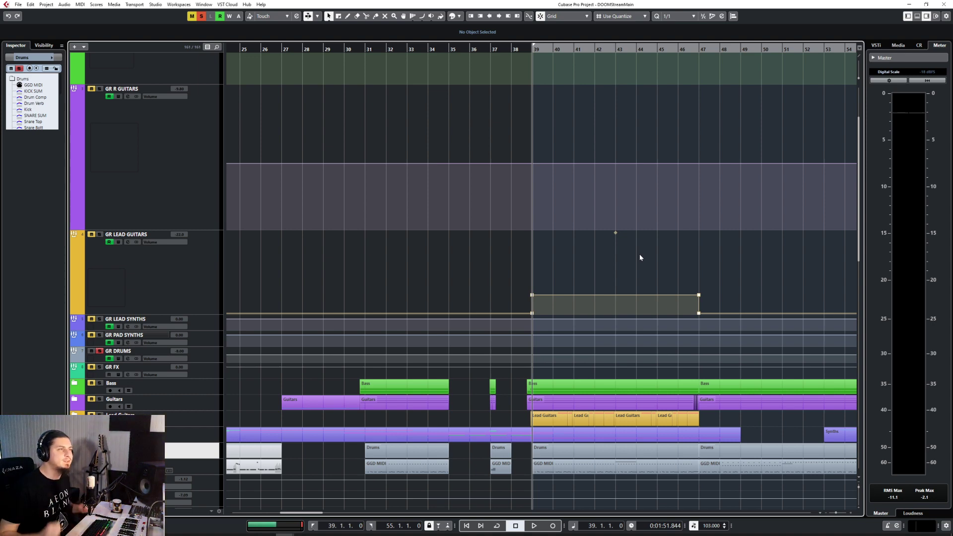
{"action": "key", "text": "space"}
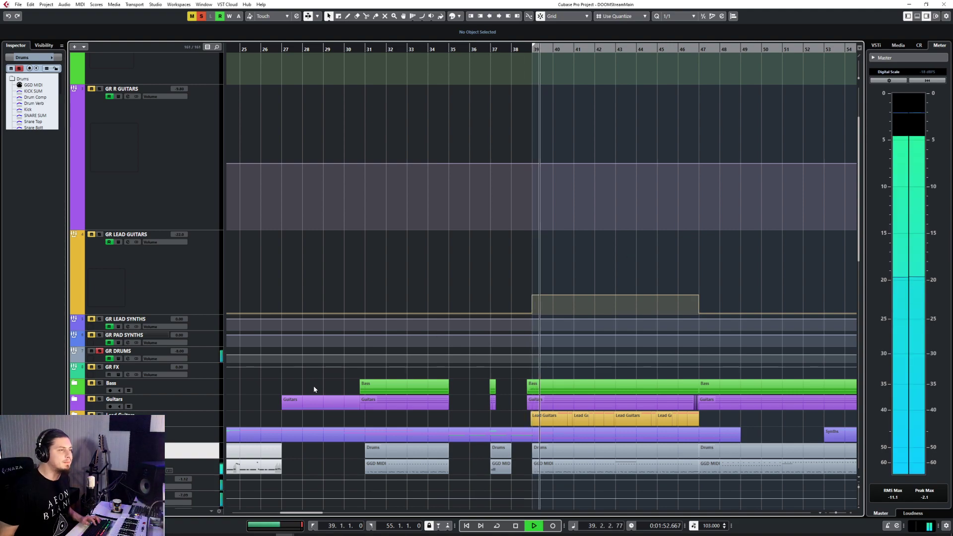
{"action": "scroll", "coordinate": [320, 385], "scroll_direction": "down", "scroll_amount": 5}
{"action": "scroll", "coordinate": [326, 378], "scroll_direction": "up", "scroll_amount": 5}
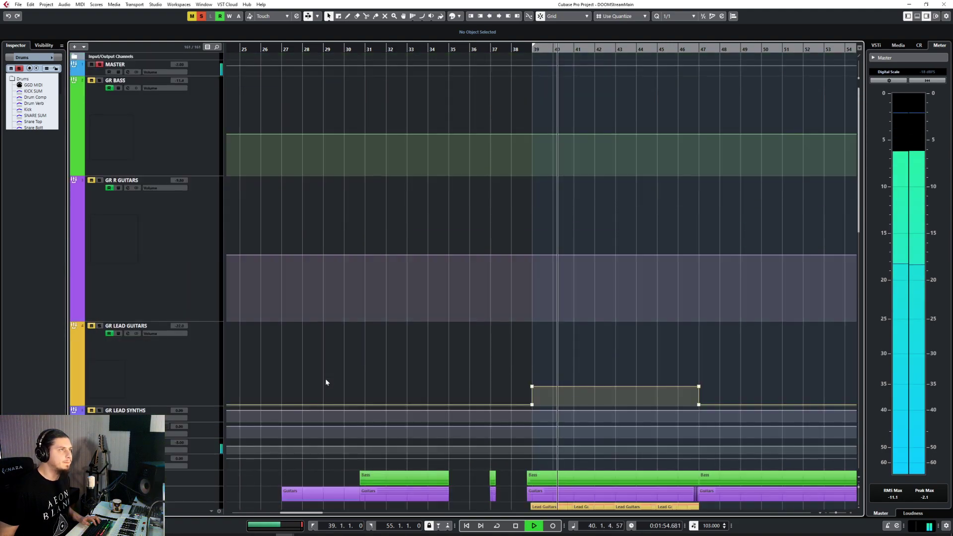
{"action": "key", "text": "space"}
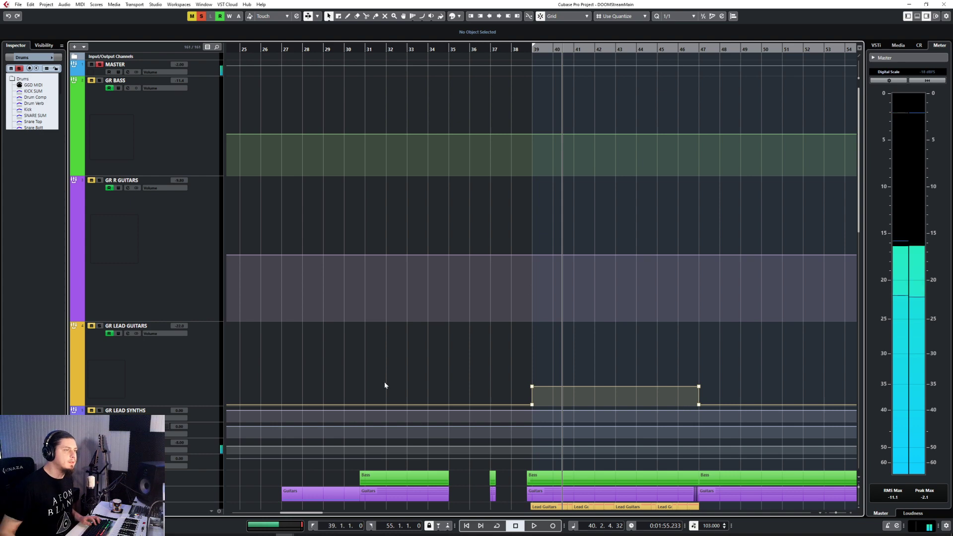
Insert the Frequency EQ in the first insert slot of the GR DRUMS channel in the MixConsole
{"action": "left_click", "coordinate": [213, 443]}
{"action": "key", "text": "F3"}
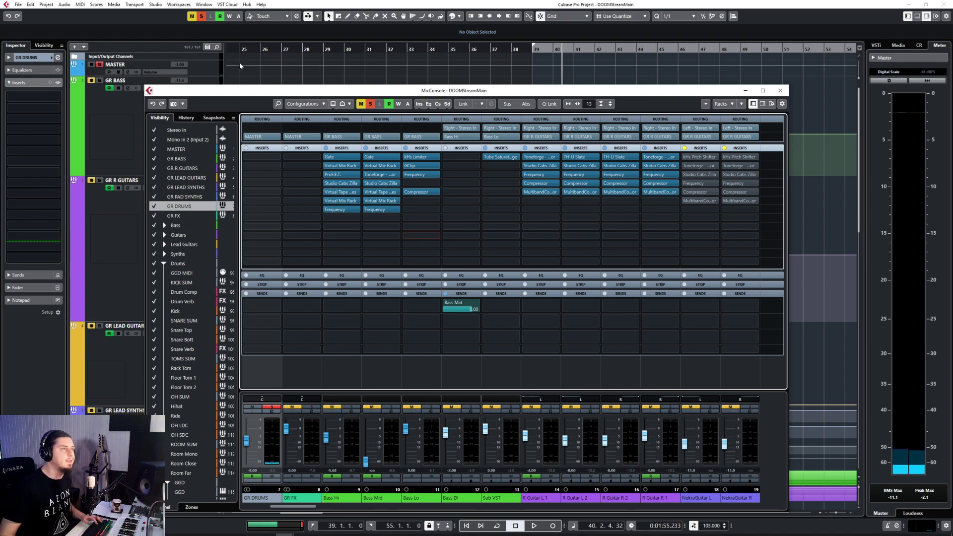
{"action": "left_click", "coordinate": [269, 157]}
{"action": "type", "text": "freq"}
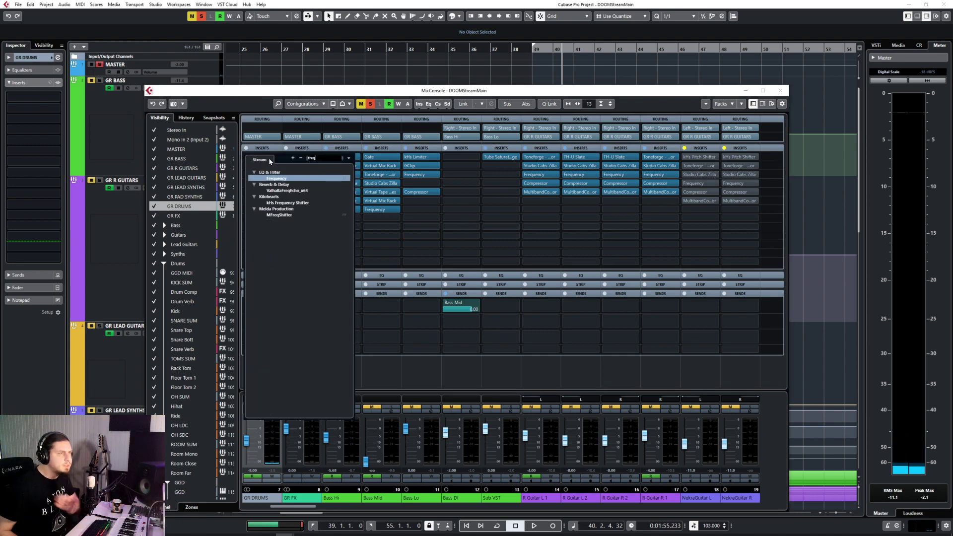
{"action": "key", "text": "Return"}
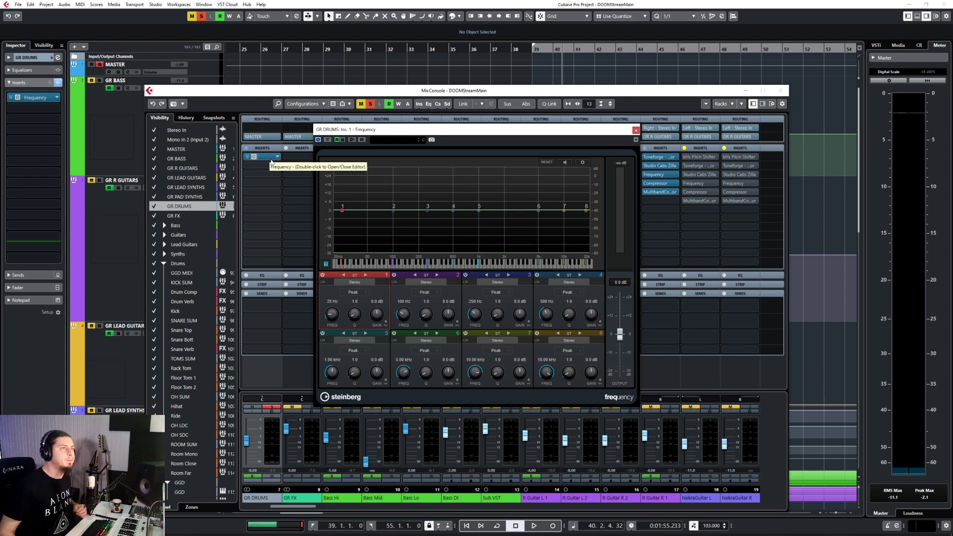
Try a Cut 48 filter on band 1 of the drum EQ and audition the drums
{"action": "left_click", "coordinate": [353, 293]}
{"action": "left_click", "coordinate": [353, 293]}
{"action": "left_click", "coordinate": [353, 293]}
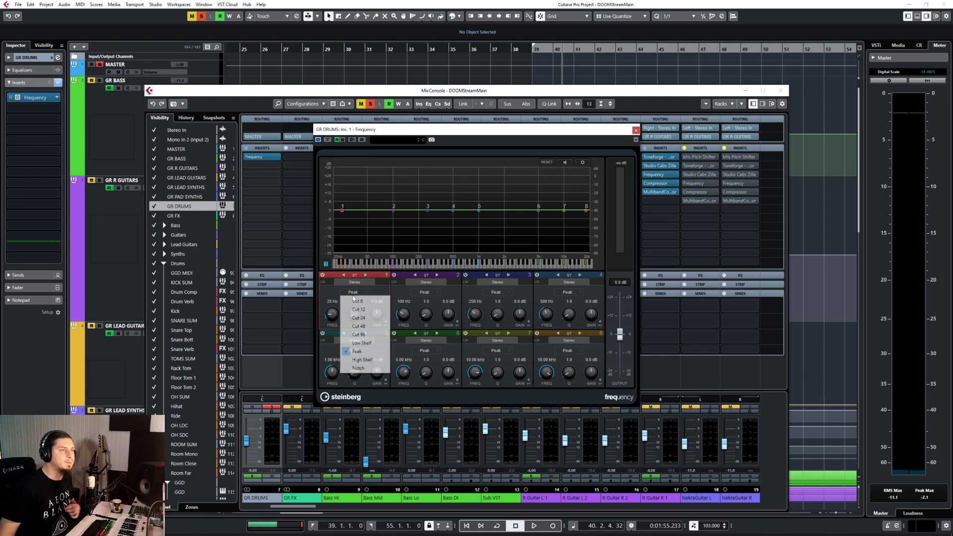
{"action": "left_click", "coordinate": [353, 326]}
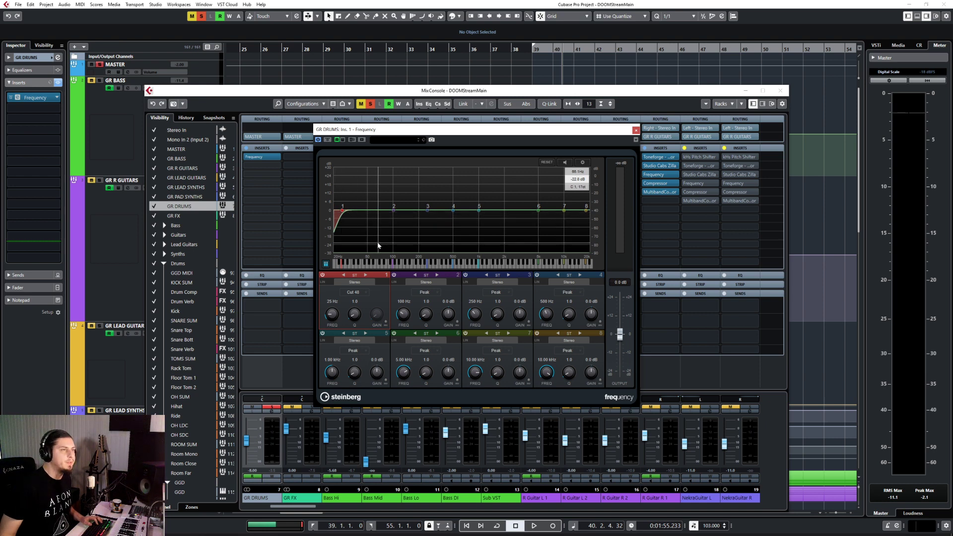
{"action": "key", "text": "space"}
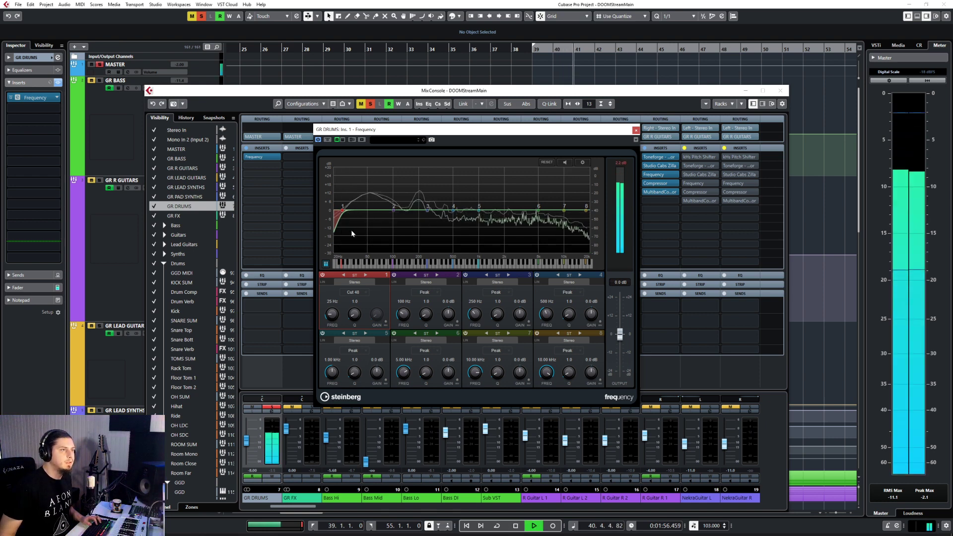
{"action": "key", "text": "space"}
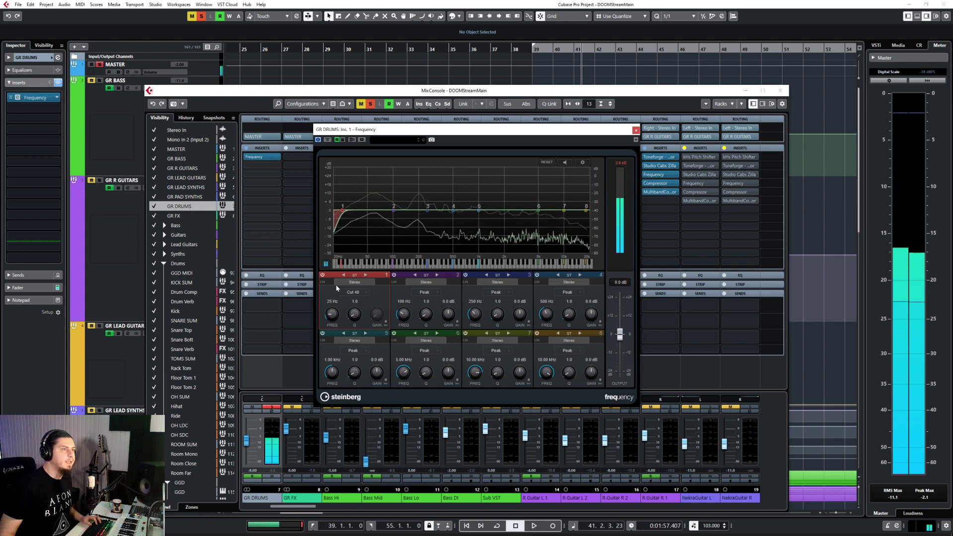
Change band 1 of the drum EQ to a Cut 24 filter at 33 Hz and audition the drums
{"action": "left_click", "coordinate": [357, 291]}
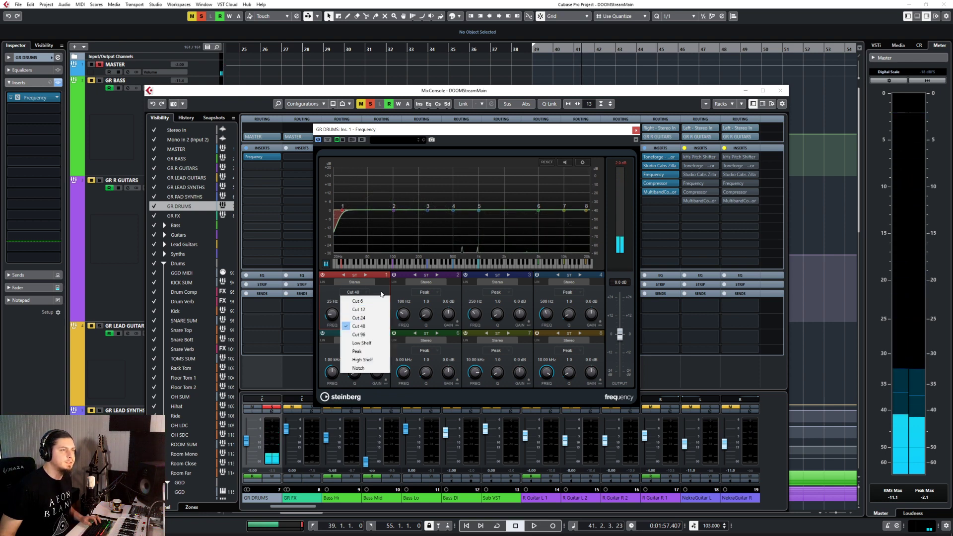
{"action": "left_click", "coordinate": [381, 294]}
{"action": "left_click", "coordinate": [362, 292]}
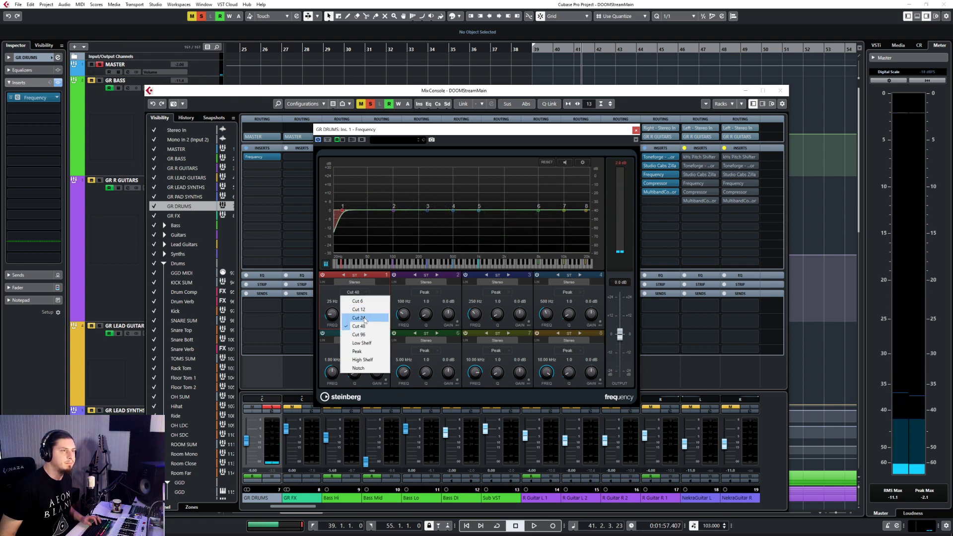
{"action": "left_click", "coordinate": [359, 317]}
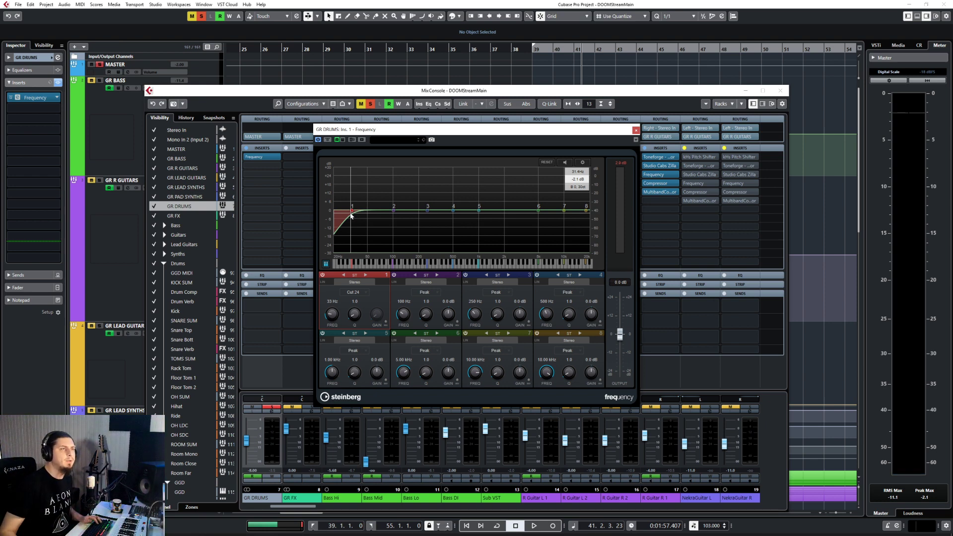
{"action": "key", "text": "space"}
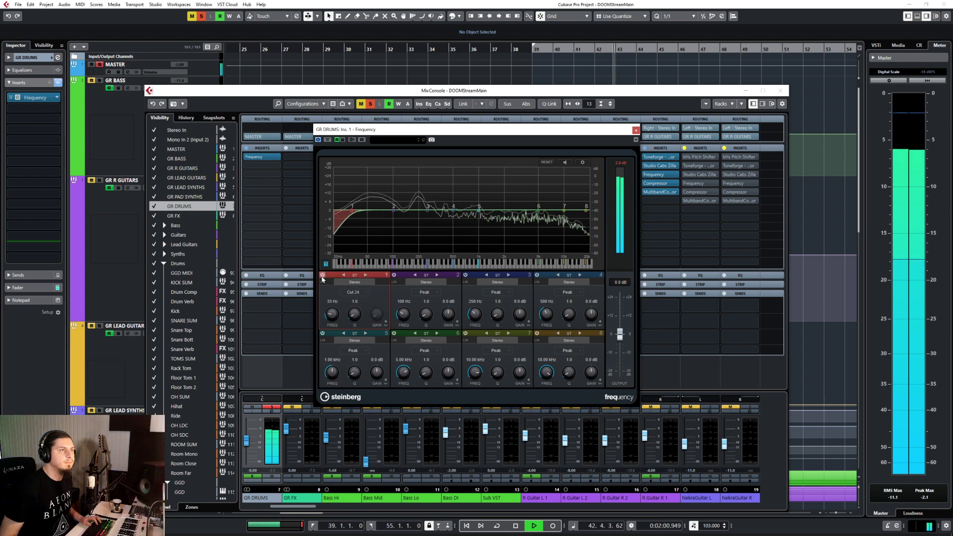
{"action": "key", "text": "space"}
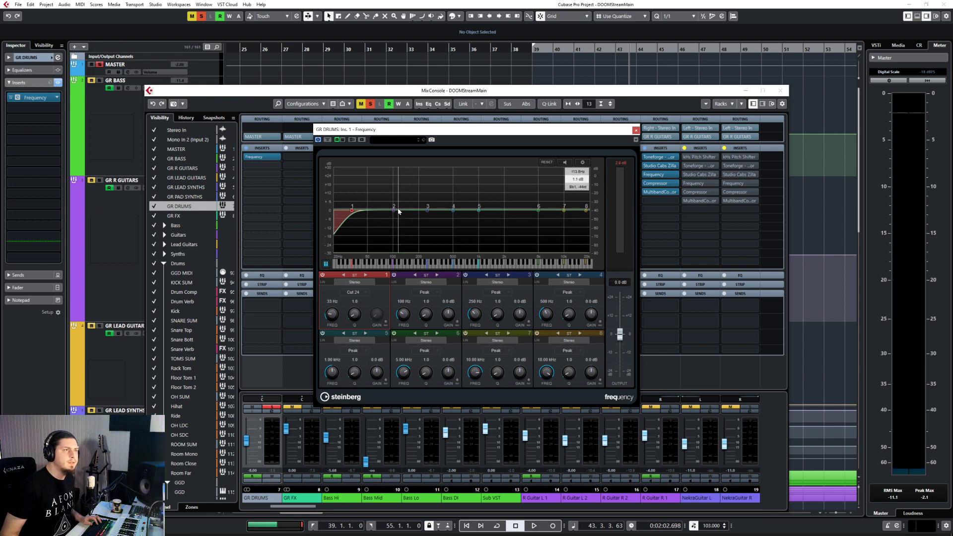
Cut band 2 of the drum EQ by 3.7 dB at 272 Hz with a Q of 2.0 and audition the drums
{"action": "left_click_drag", "start_coordinate": [394, 211], "coordinate": [431, 217]}
{"action": "key", "text": "space"}
{"action": "key", "text": "space"}
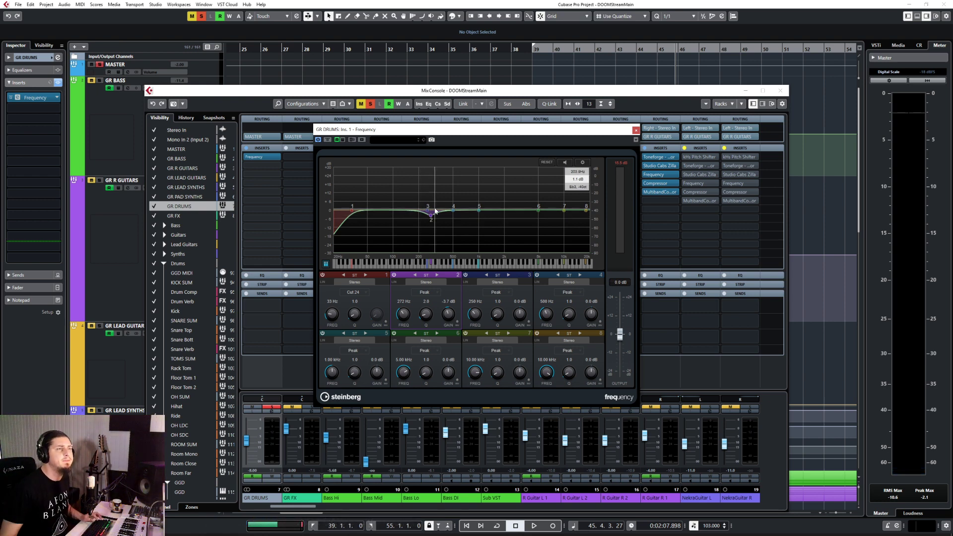
Try a band 3 cut on the drum EQ, placing it at about 758 Hz
{"action": "left_click_drag", "start_coordinate": [427, 211], "coordinate": [473, 223]}
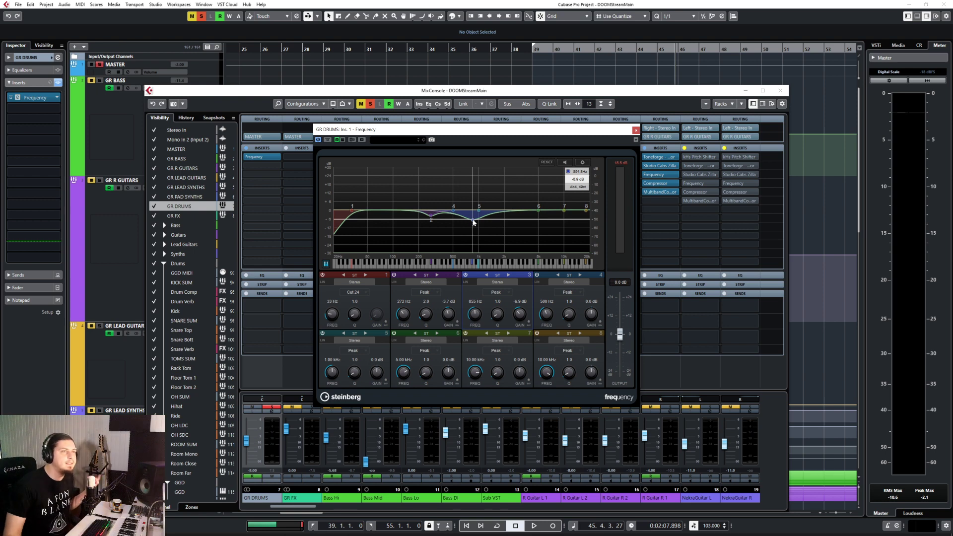
{"action": "left_click_drag", "start_coordinate": [473, 223], "coordinate": [473, 217]}
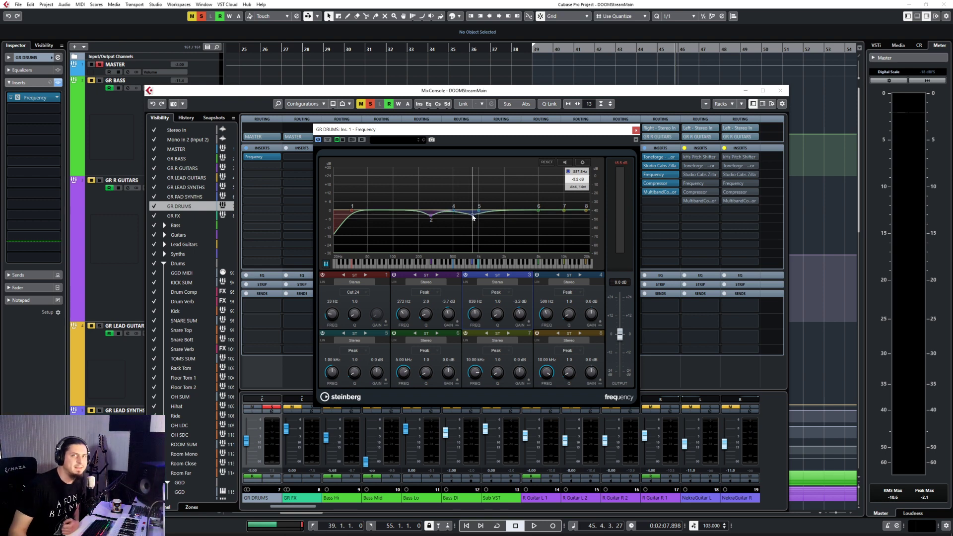
{"action": "mouse_move", "coordinate": [473, 217]}
{"action": "left_mouse_down"}
{"action": "mouse_move", "coordinate": [457, 206]}
{"action": "mouse_move", "coordinate": [469, 216]}
{"action": "left_mouse_up"}
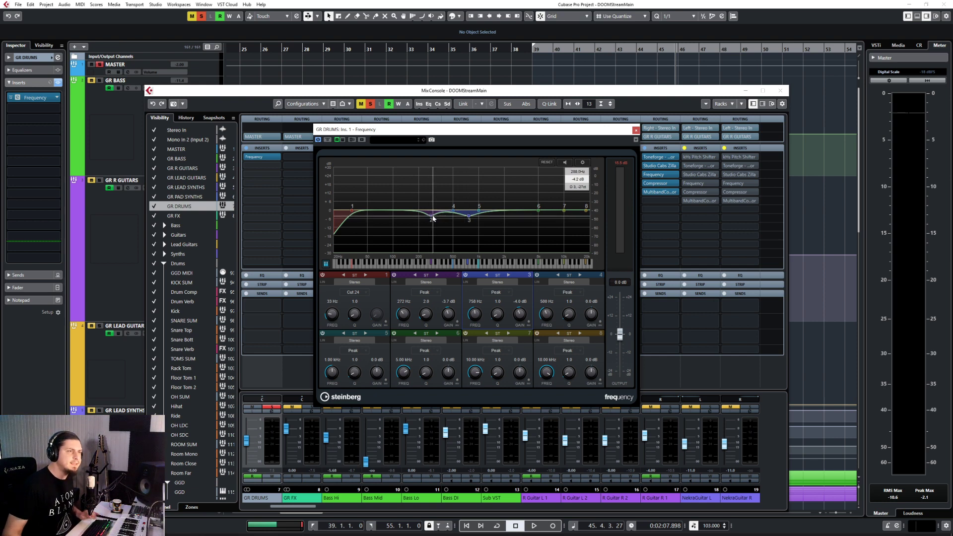
Reduce the band 2 cut to about -2.8 dB and set band 3 to about 4.9 kHz at -3.7 dB, auditioning the drums
{"action": "left_click_drag", "start_coordinate": [449, 316], "coordinate": [449, 314]}
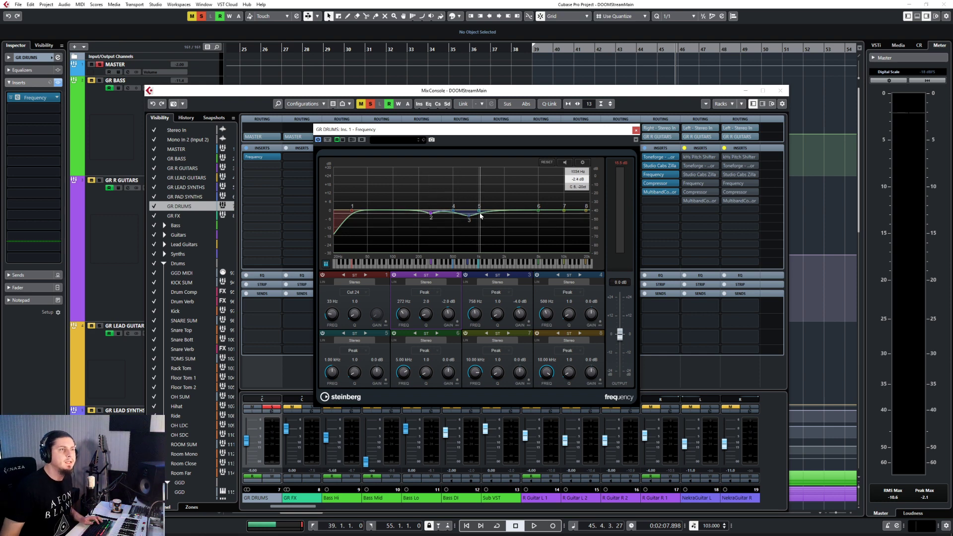
{"action": "left_click_drag", "start_coordinate": [470, 215], "coordinate": [538, 217]}
{"action": "key", "text": "space"}
{"action": "key", "text": "space"}
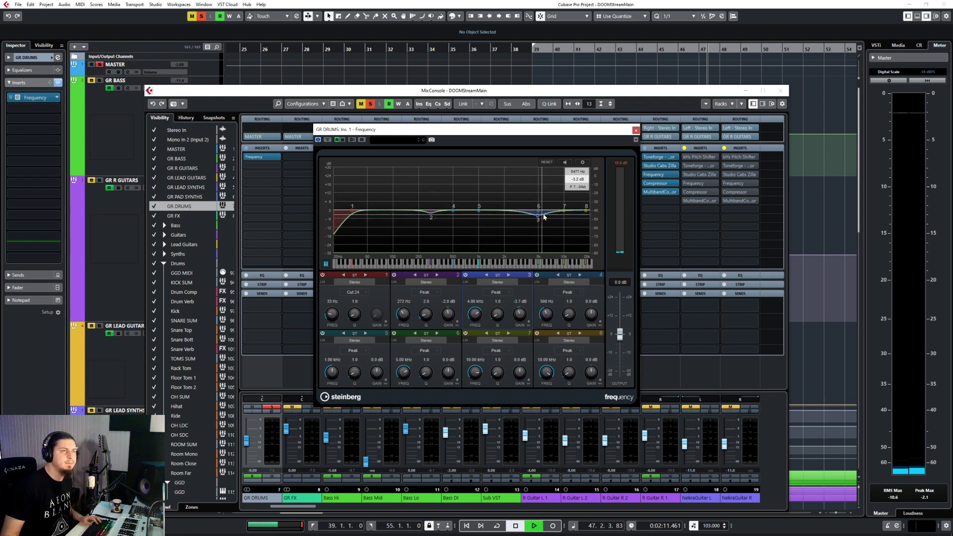
Set band 5 of the drum EQ to about 15.25 kHz at -2.4 dB and switch off unused bands 4, 6, 7 and 8
{"action": "left_click_drag", "start_coordinate": [479, 210], "coordinate": [580, 215]}
{"action": "key", "text": "space"}
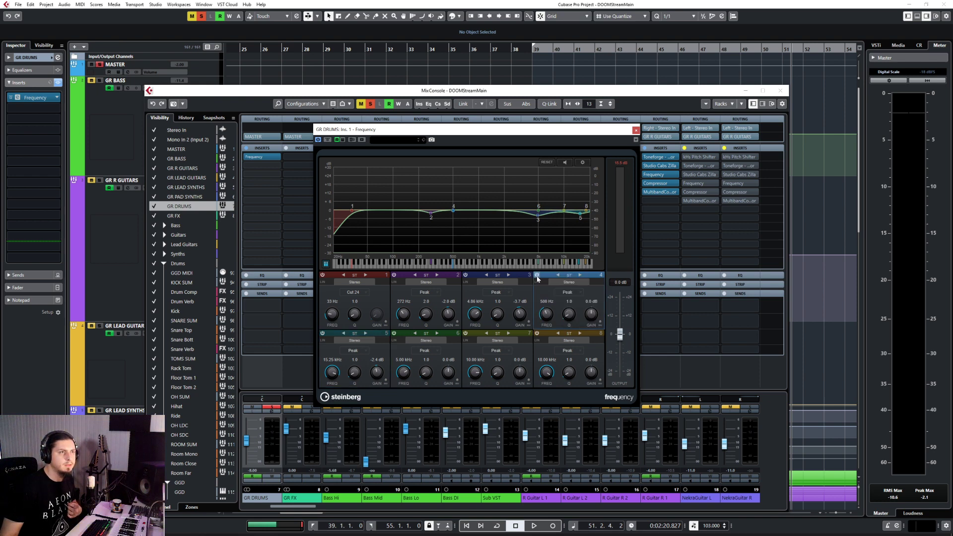
{"action": "left_click", "coordinate": [536, 275]}
{"action": "left_click", "coordinate": [394, 334]}
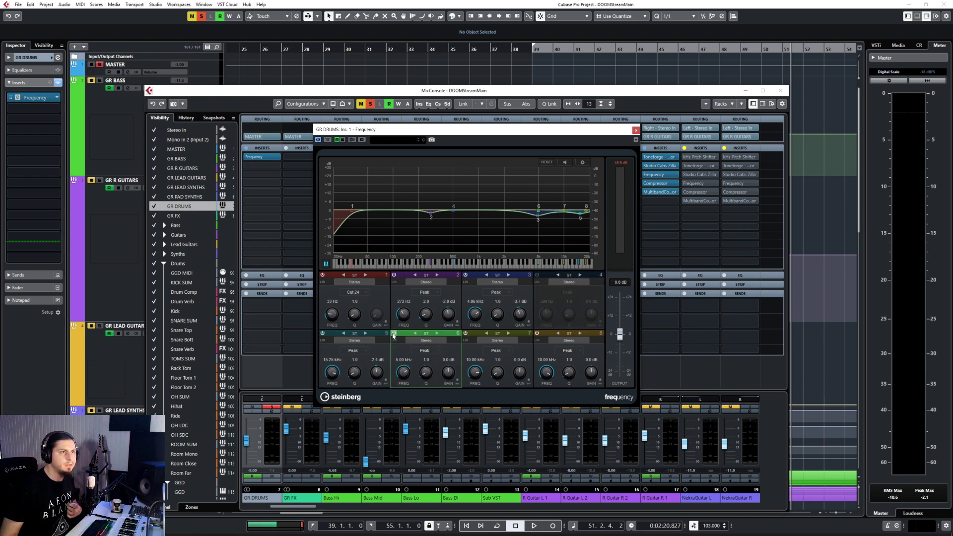
{"action": "left_click", "coordinate": [466, 333]}
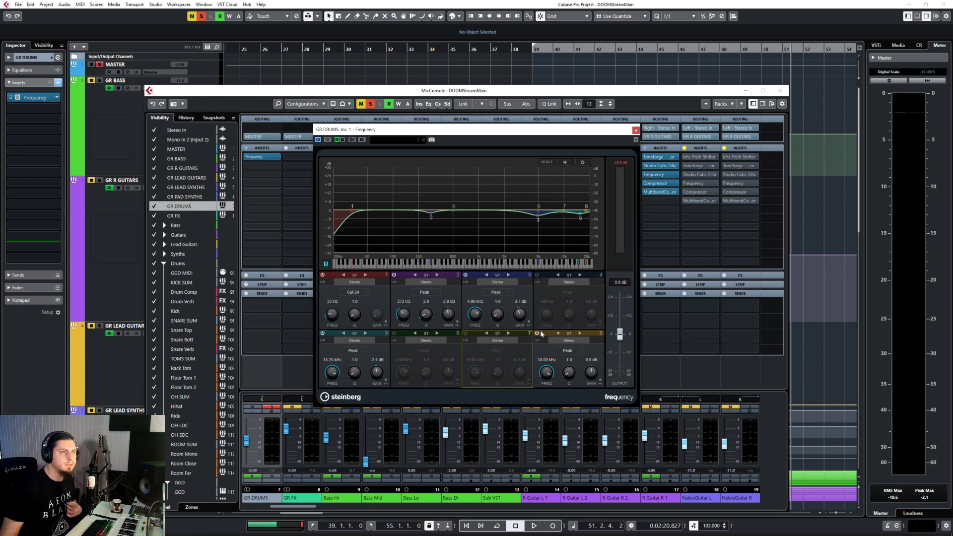
{"action": "left_click", "coordinate": [537, 334]}
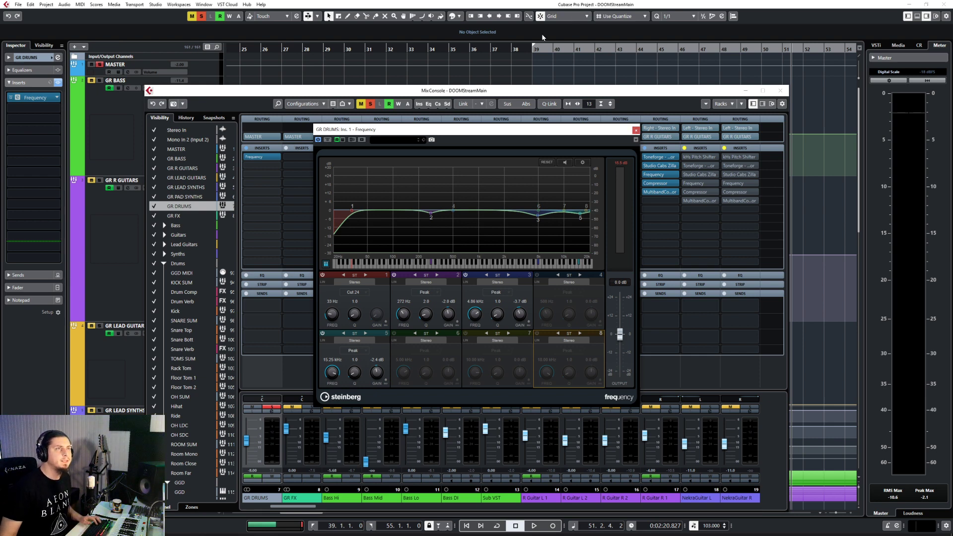
Compare the drums with the Frequency EQ bypassed and active, then close the EQ and the MixConsole
{"action": "left_click", "coordinate": [318, 140]}
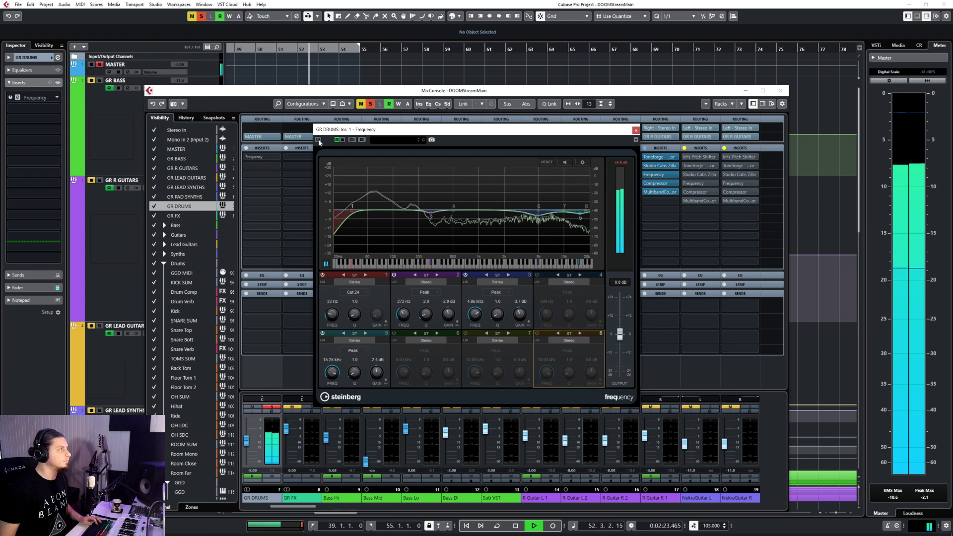
{"action": "left_click", "coordinate": [319, 140]}
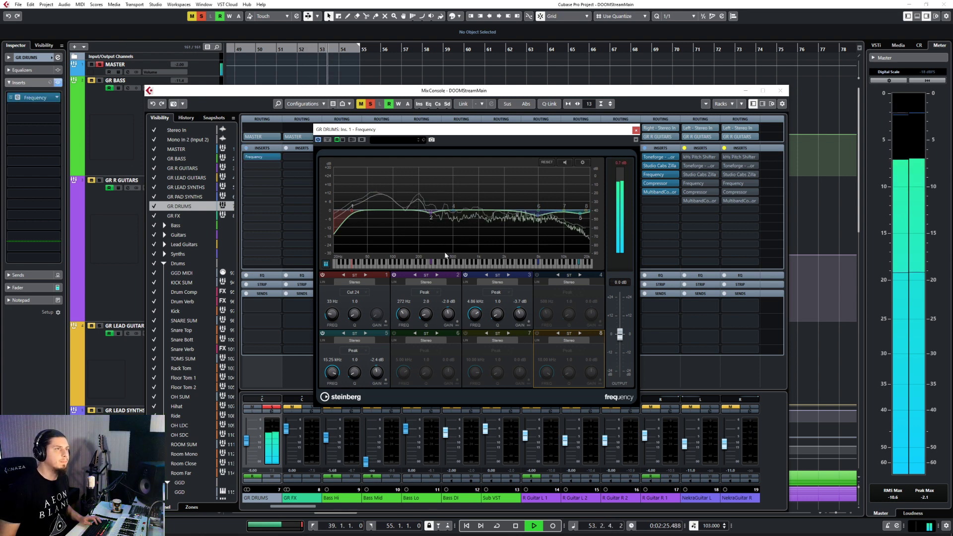
{"action": "key", "text": "space"}
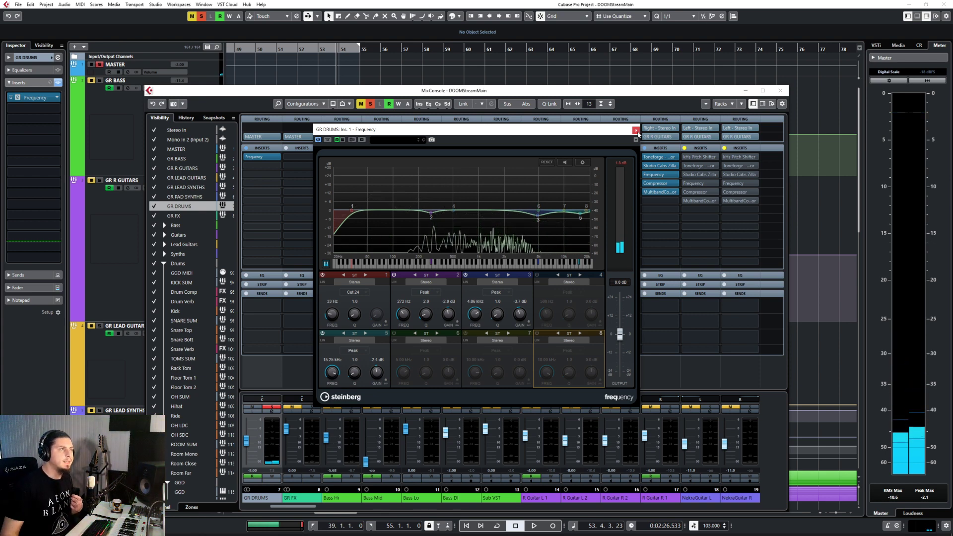
{"action": "left_click", "coordinate": [636, 130]}
{"action": "left_click", "coordinate": [780, 91]}
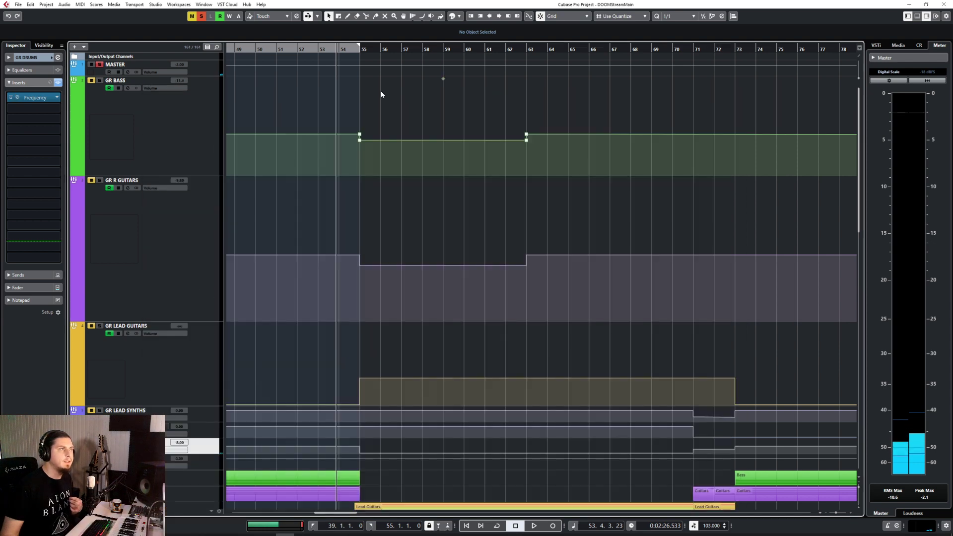
Solo the bass and rhythm guitar groups along with the drums and audition them from bar 39
{"action": "left_click", "coordinate": [99, 180]}
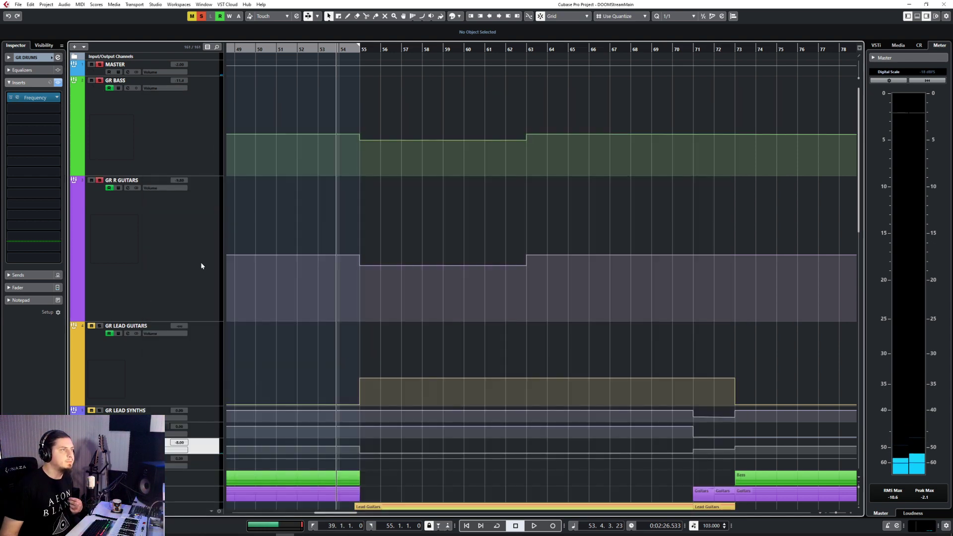
{"action": "key", "text": "g"}
{"action": "key", "text": "g"}
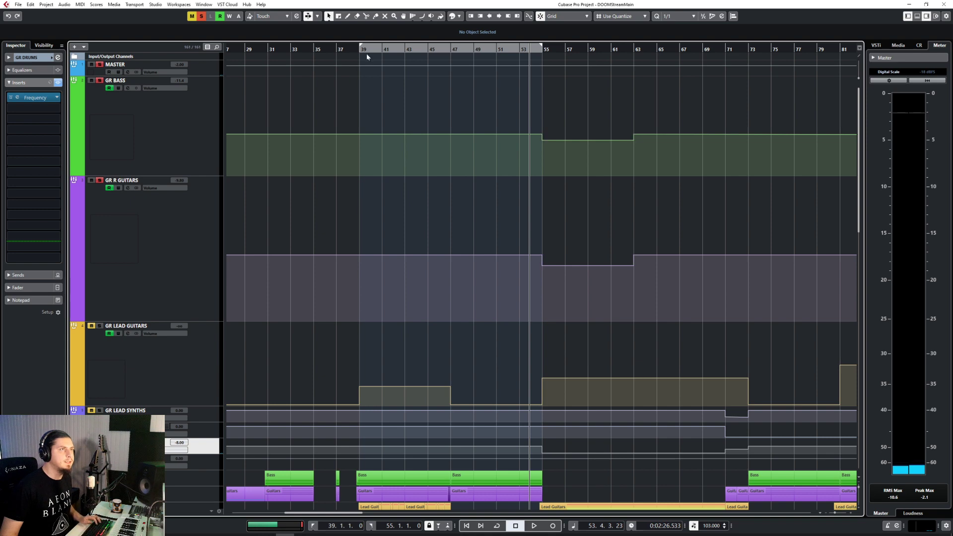
{"action": "left_click", "coordinate": [360, 50]}
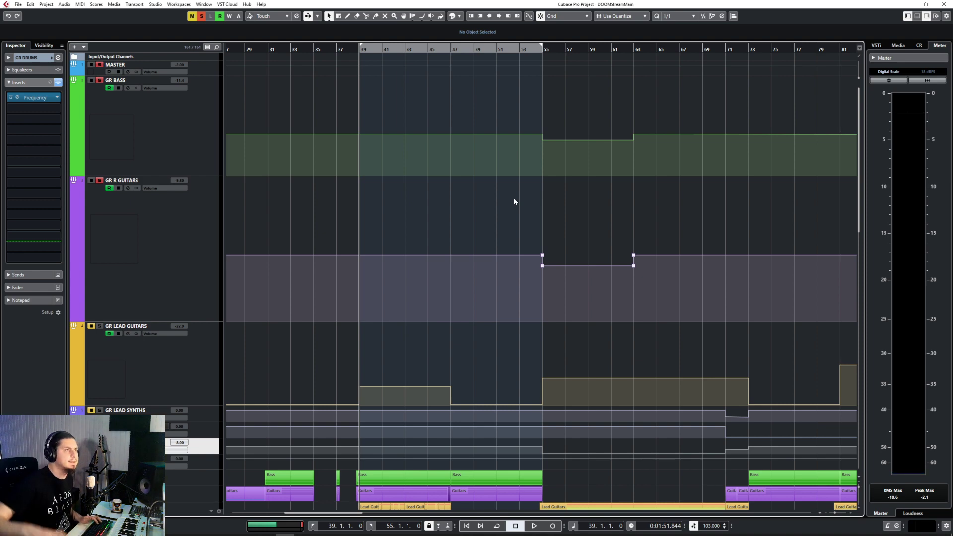
{"action": "key", "text": "space"}
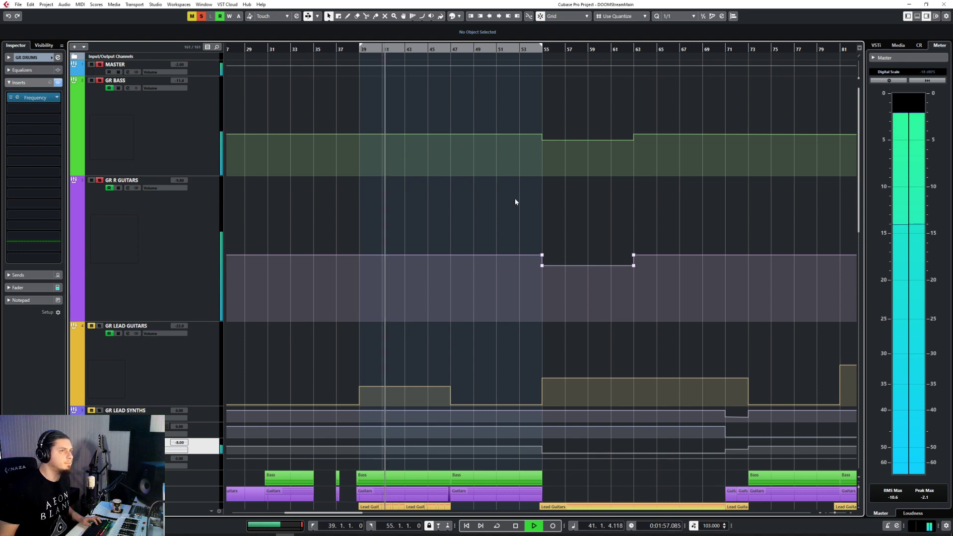
{"action": "scroll", "coordinate": [515, 201], "scroll_direction": "down", "scroll_amount": 4}
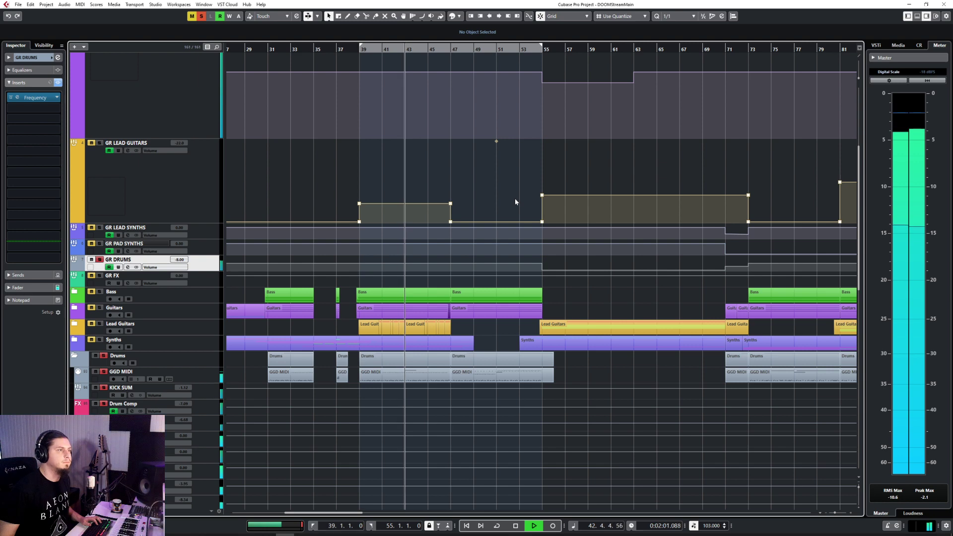
{"action": "key", "text": "space"}
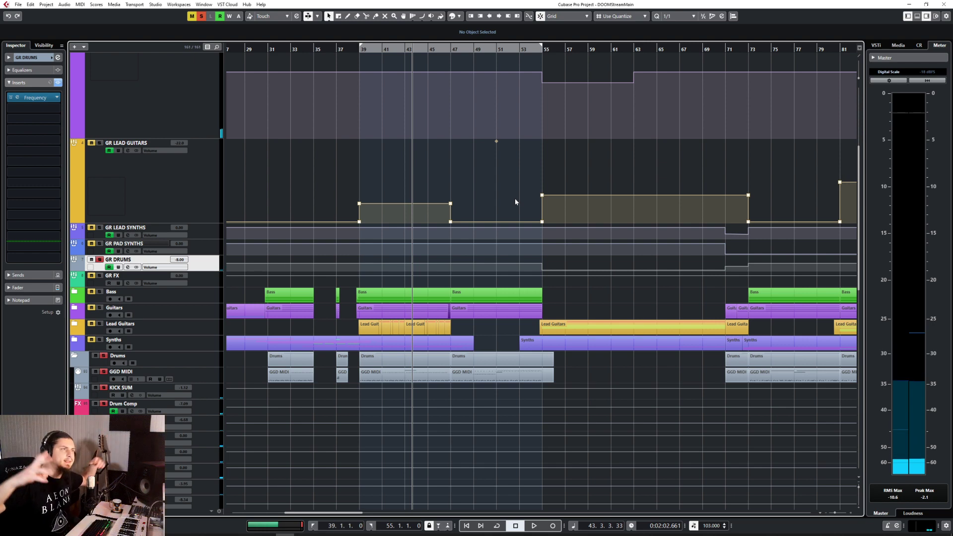
Insert Virtual Mix Rack after the EQ on the GR DRUMS group and clear its default modules to an empty rack
{"action": "left_click", "coordinate": [50, 109]}
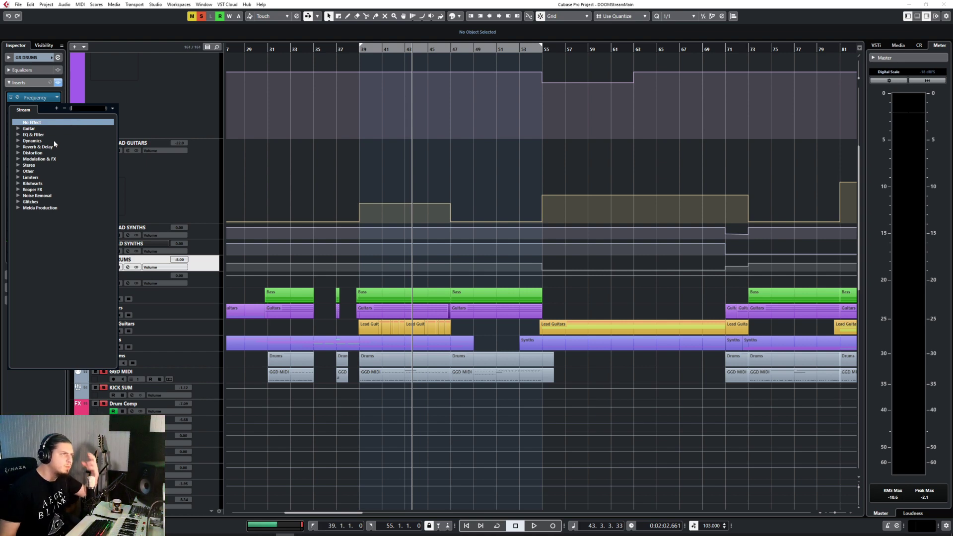
{"action": "type", "text": "virtual"}
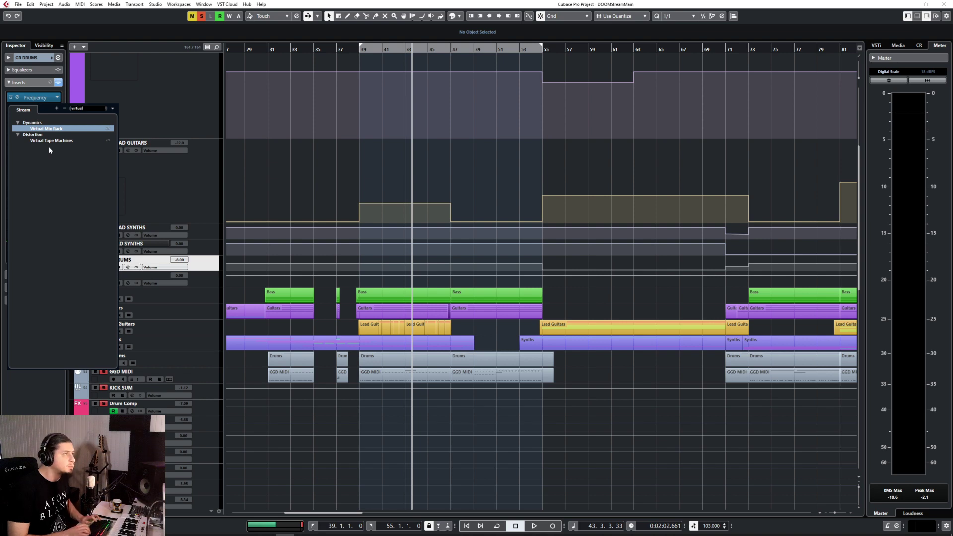
{"action": "key", "text": "Escape"}
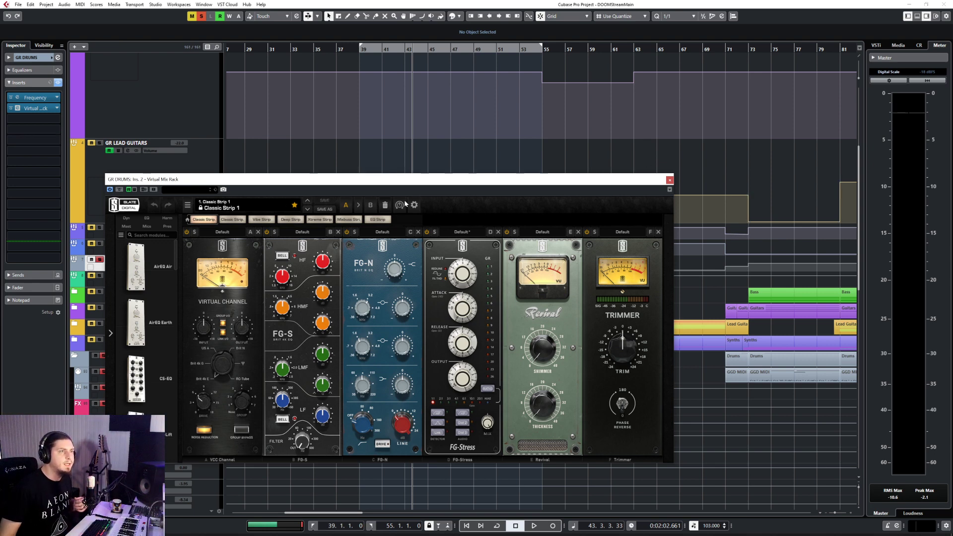
{"action": "left_click", "coordinate": [386, 204]}
{"action": "left_click_drag", "start_coordinate": [364, 181], "coordinate": [722, 138]}
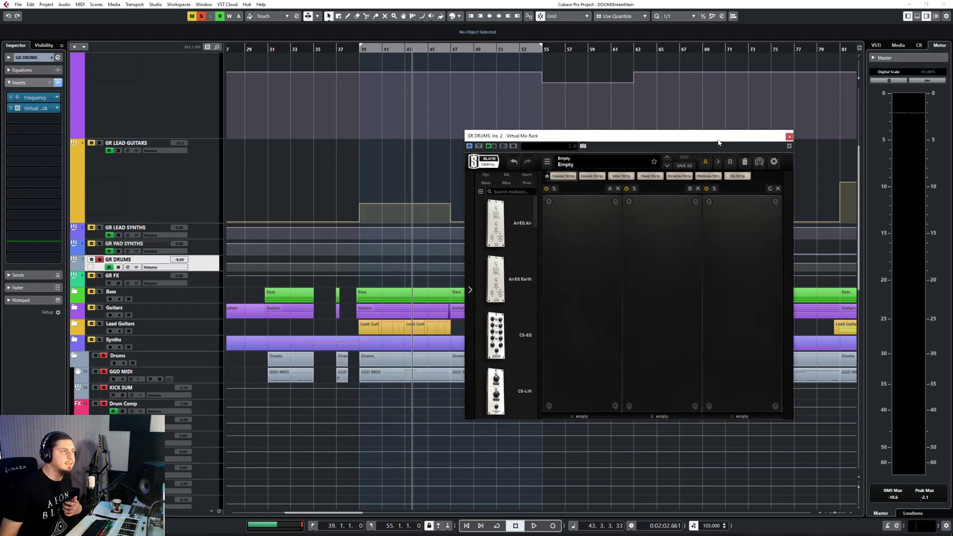
Examine the insert effects on the Kick, SNARE SUM, Rack Tom and OH SUM channels
{"action": "scroll", "coordinate": [372, 312], "scroll_direction": "down", "scroll_amount": 6}
{"action": "scroll", "coordinate": [328, 282], "scroll_direction": "up", "scroll_amount": 6}
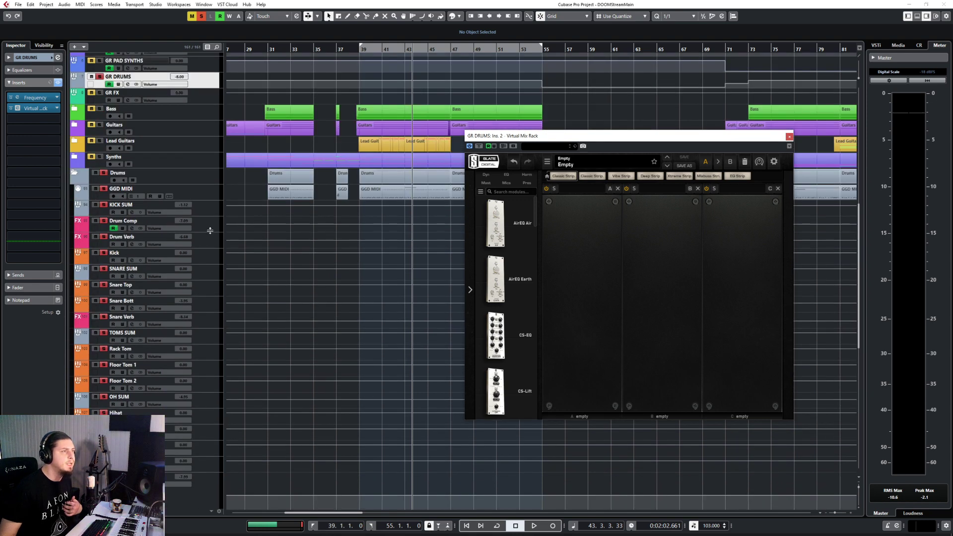
{"action": "left_click", "coordinate": [209, 255]}
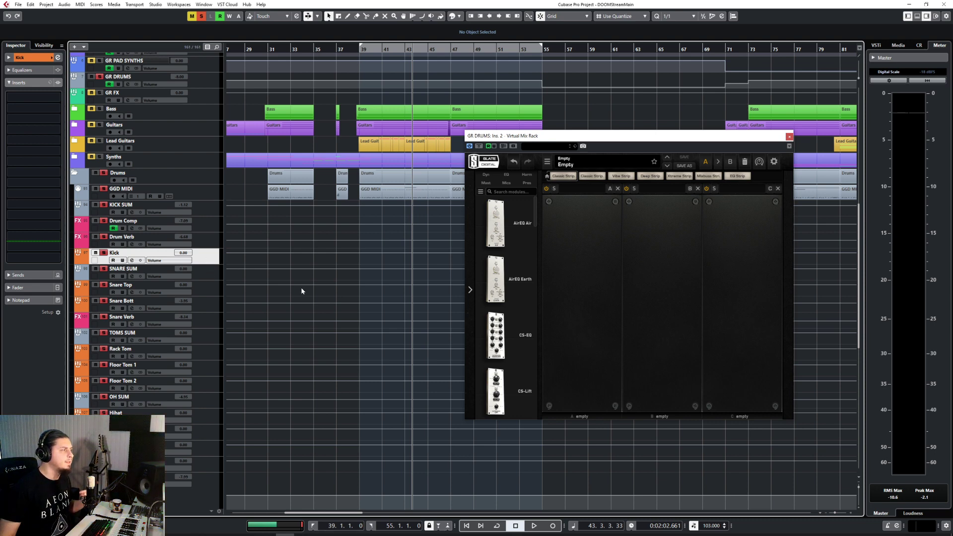
{"action": "left_click", "coordinate": [207, 272]}
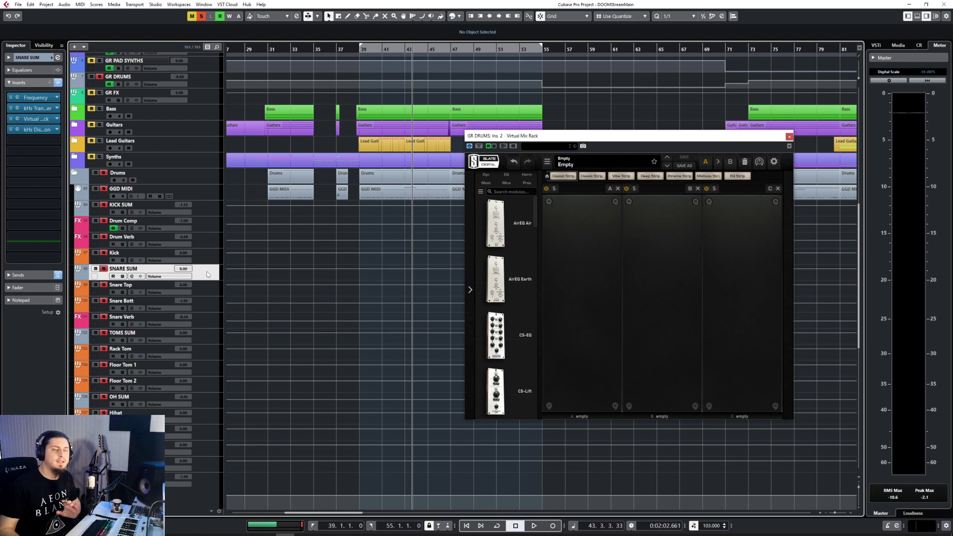
{"action": "left_click", "coordinate": [200, 356]}
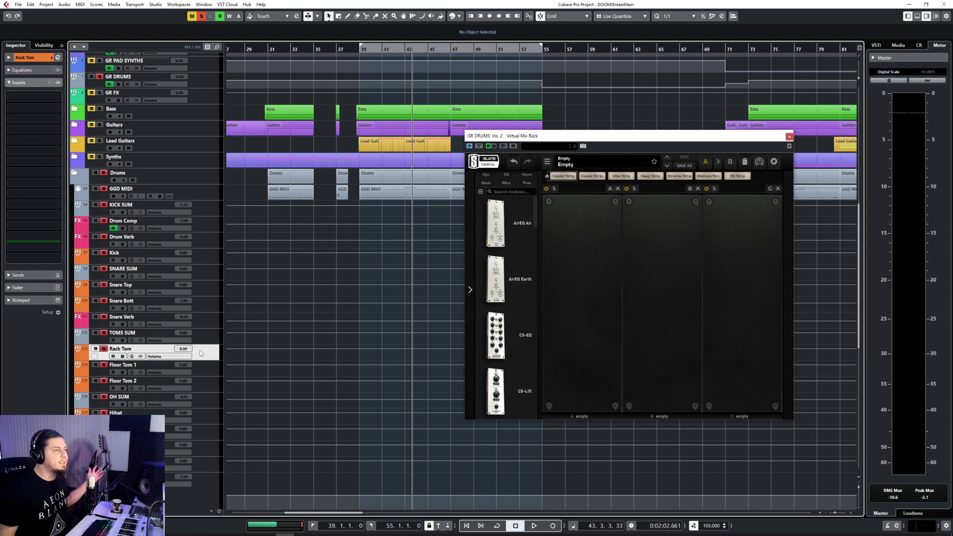
{"action": "scroll", "coordinate": [200, 356], "scroll_direction": "down", "scroll_amount": 3}
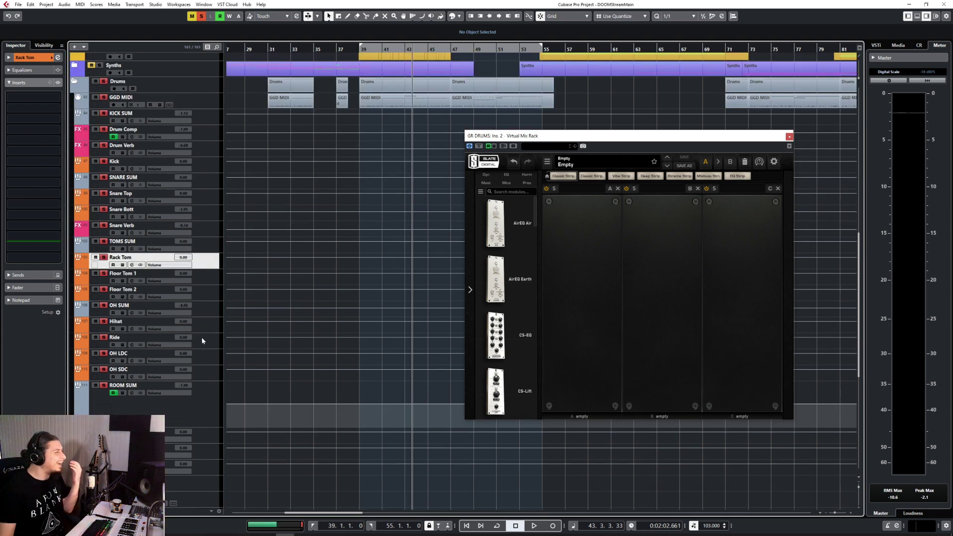
{"action": "left_click", "coordinate": [203, 308]}
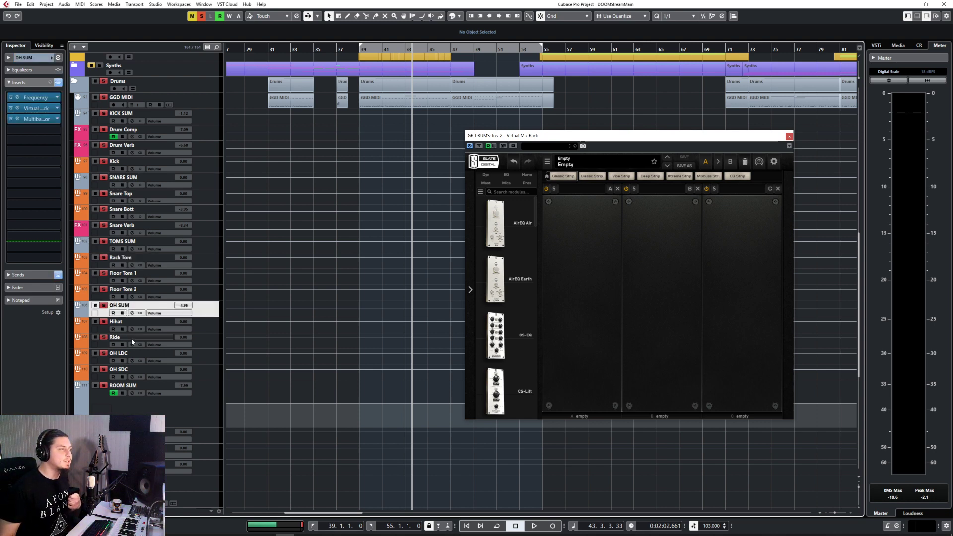
Examine the inserts on the Room Mono, Room Close and Room Far channels and return to the group tracks
{"action": "scroll", "coordinate": [151, 405], "scroll_direction": "down", "scroll_amount": 5}
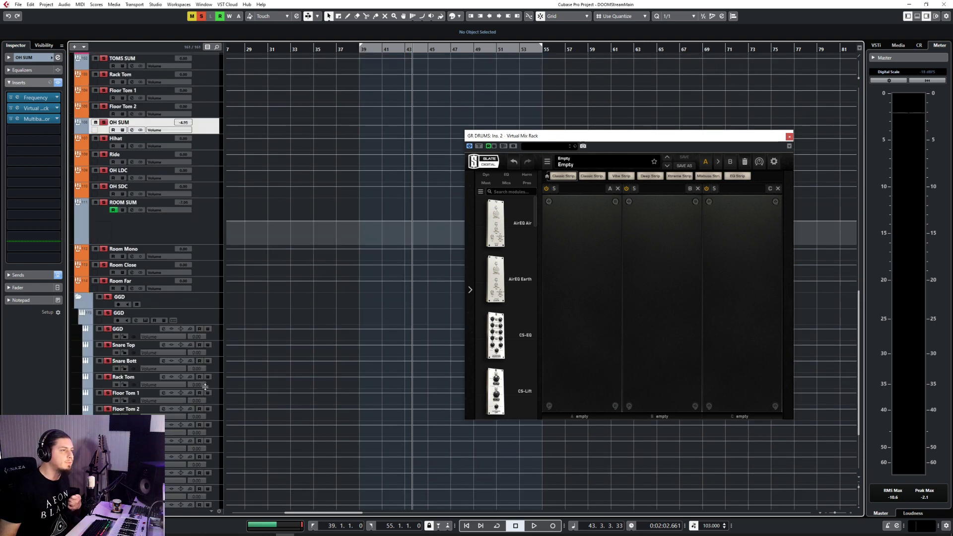
{"action": "left_click", "coordinate": [209, 257]}
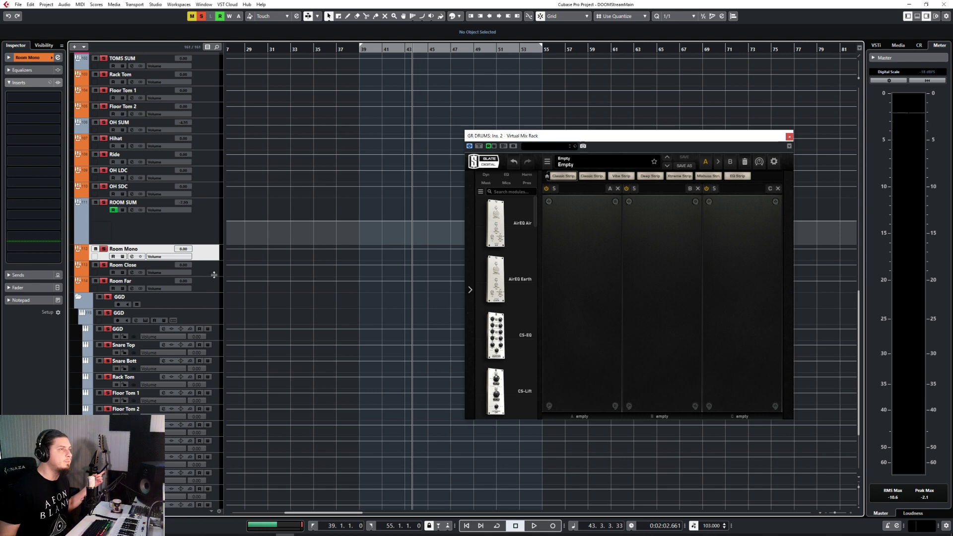
{"action": "left_click", "coordinate": [211, 272]}
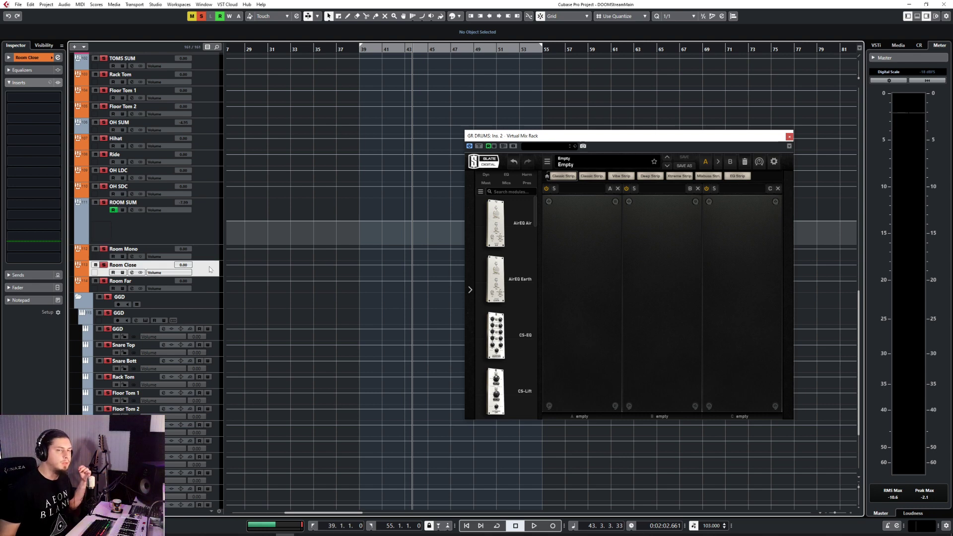
{"action": "left_click", "coordinate": [204, 284]}
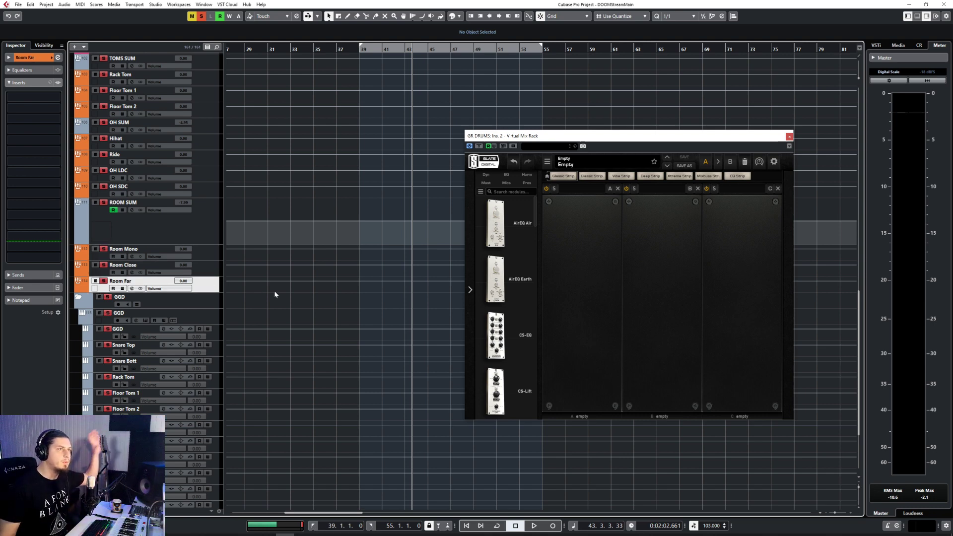
{"action": "scroll", "coordinate": [274, 290], "scroll_direction": "up", "scroll_amount": 10}
{"action": "scroll", "coordinate": [274, 295], "scroll_direction": "up", "scroll_amount": 3}
{"action": "scroll", "coordinate": [274, 295], "scroll_direction": "down", "scroll_amount": 6}
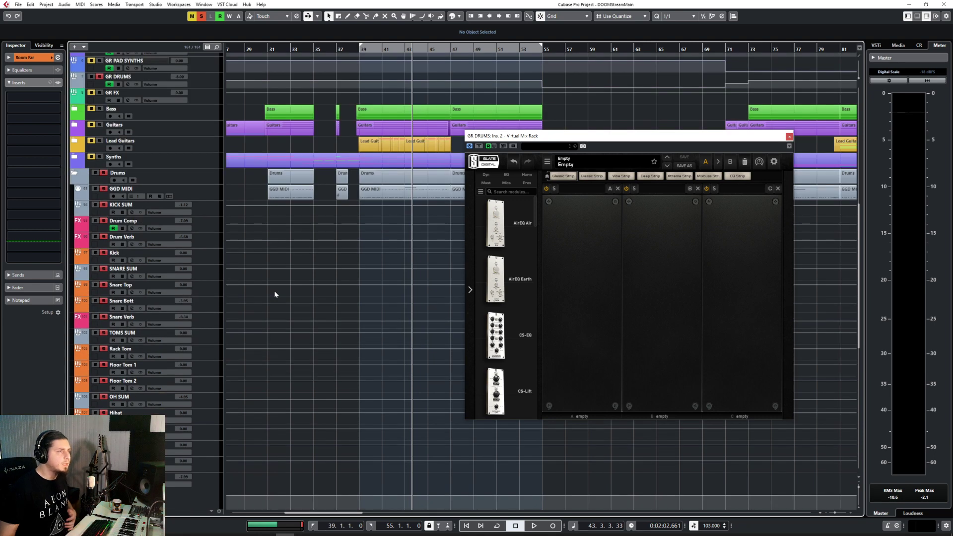
{"action": "scroll", "coordinate": [274, 290], "scroll_direction": "up", "scroll_amount": 5}
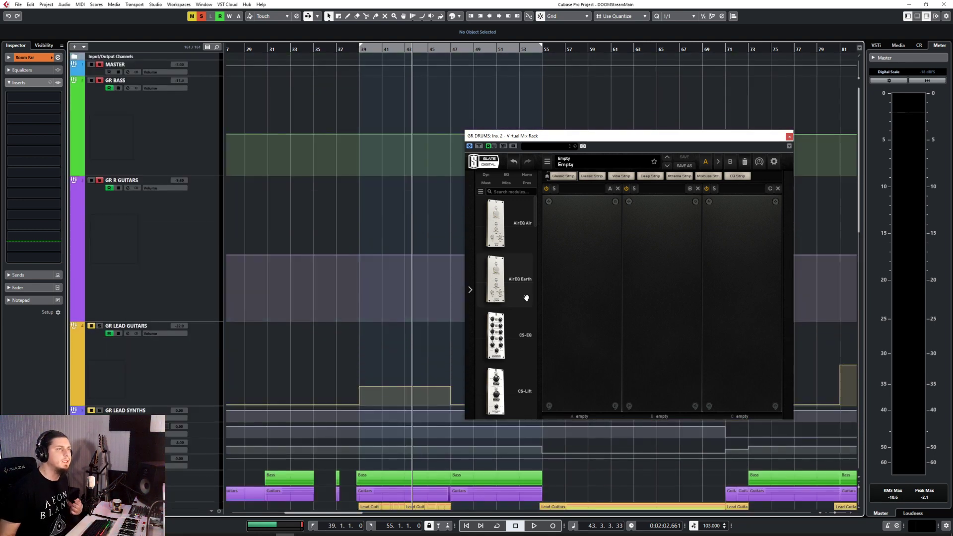
Load the FG-Stress compressor module into the first slot of the drum group's Virtual Mix Rack
{"action": "scroll", "coordinate": [522, 286], "scroll_direction": "down", "scroll_amount": 6}
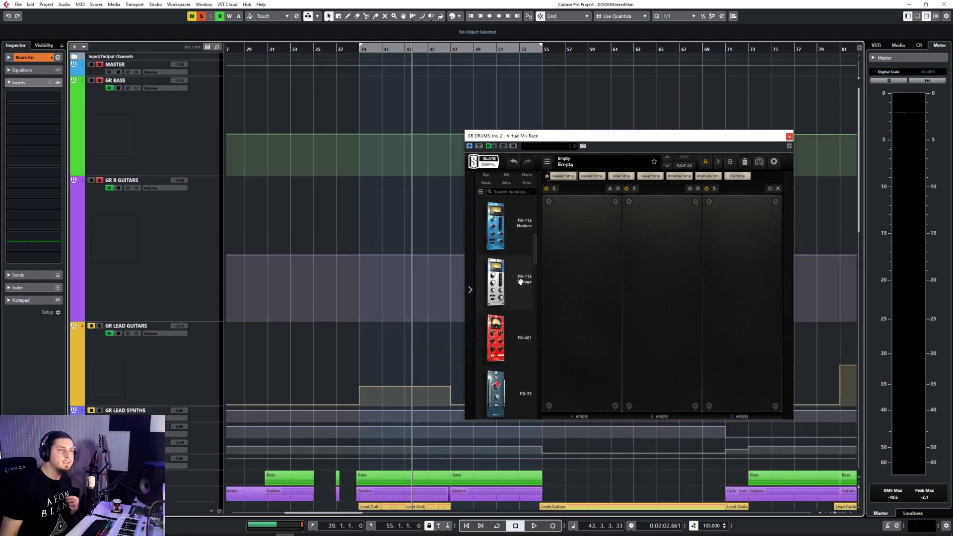
{"action": "scroll", "coordinate": [521, 281], "scroll_direction": "down", "scroll_amount": 5}
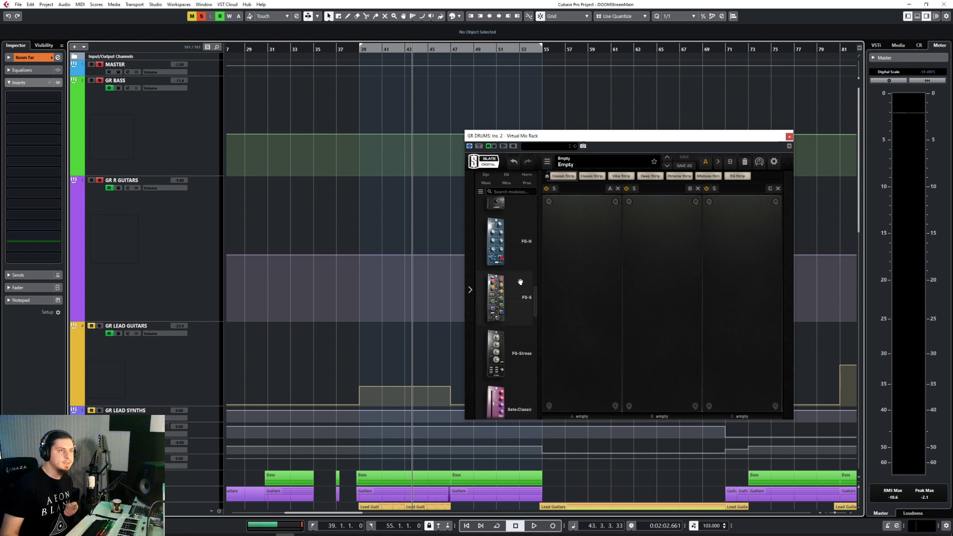
{"action": "scroll", "coordinate": [520, 282], "scroll_direction": "down", "scroll_amount": 2}
{"action": "left_click_drag", "start_coordinate": [506, 264], "coordinate": [586, 276]}
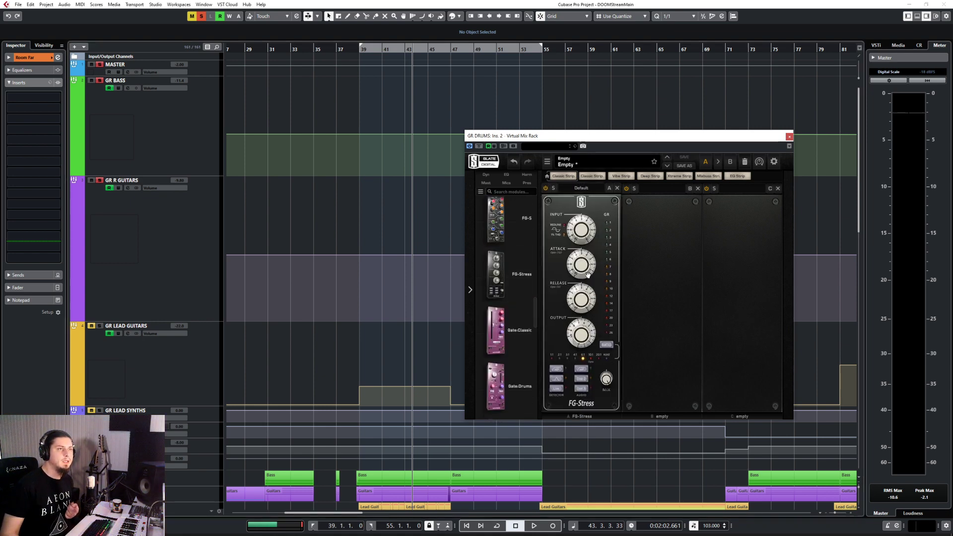
{"action": "left_click_drag", "start_coordinate": [596, 135], "coordinate": [460, 121]}
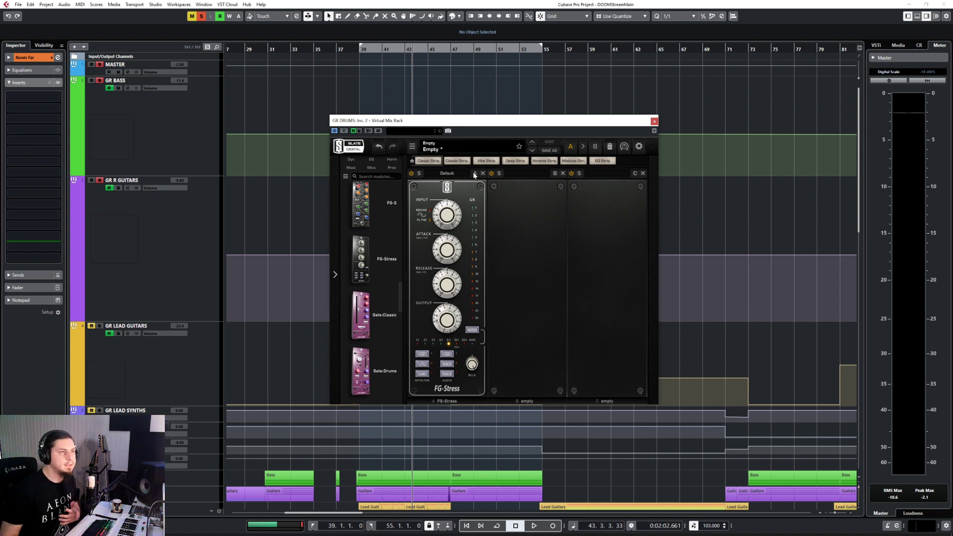
{"action": "left_click", "coordinate": [456, 257]}
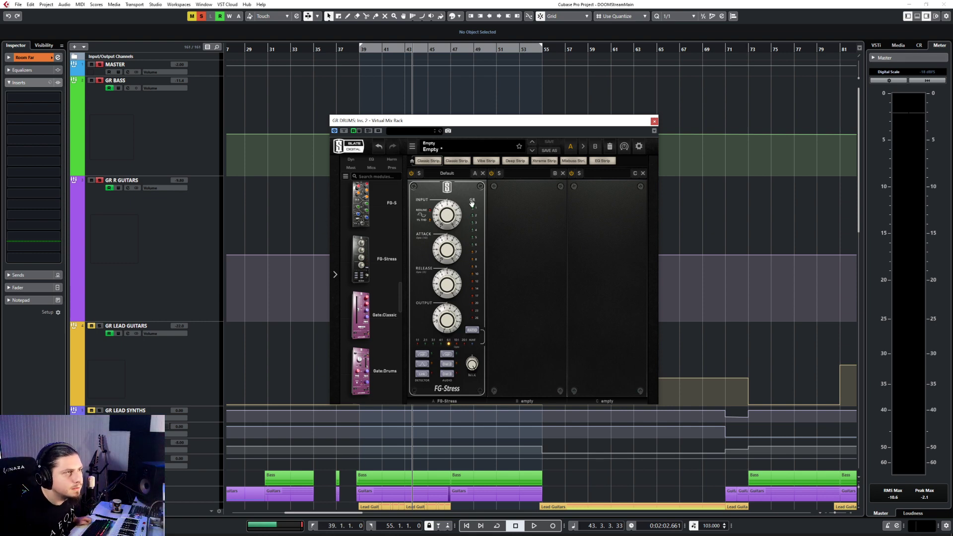
Load the Dave Derr - DrumBuss preset in the FG-Stress module and audition it in playback
{"action": "left_click", "coordinate": [447, 172]}
{"action": "left_click", "coordinate": [586, 223]}
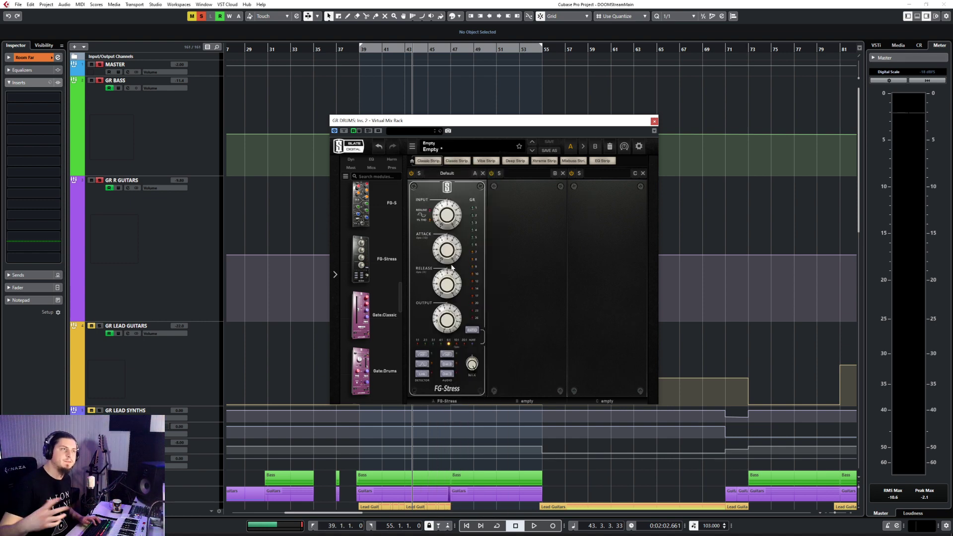
{"action": "mouse_move", "coordinate": [452, 268]}
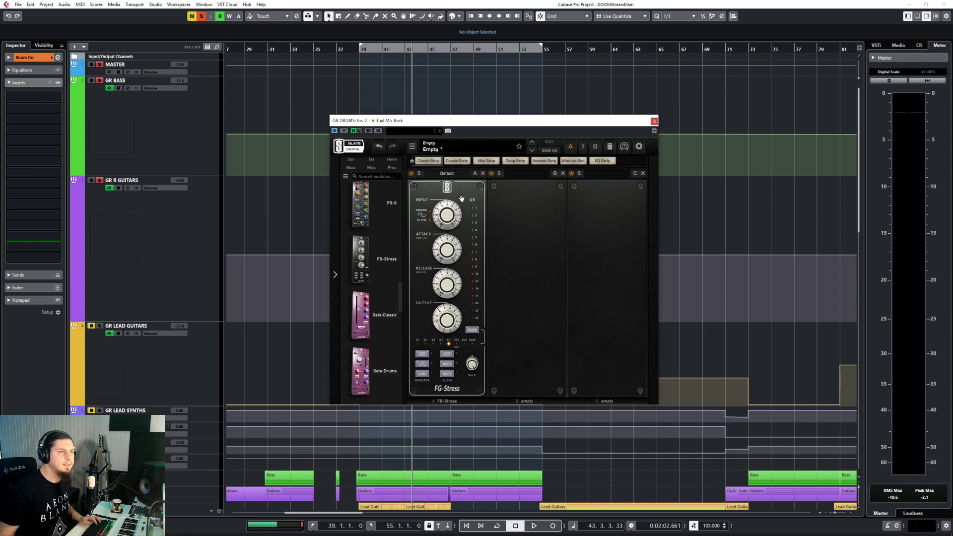
{"action": "left_click", "coordinate": [448, 174]}
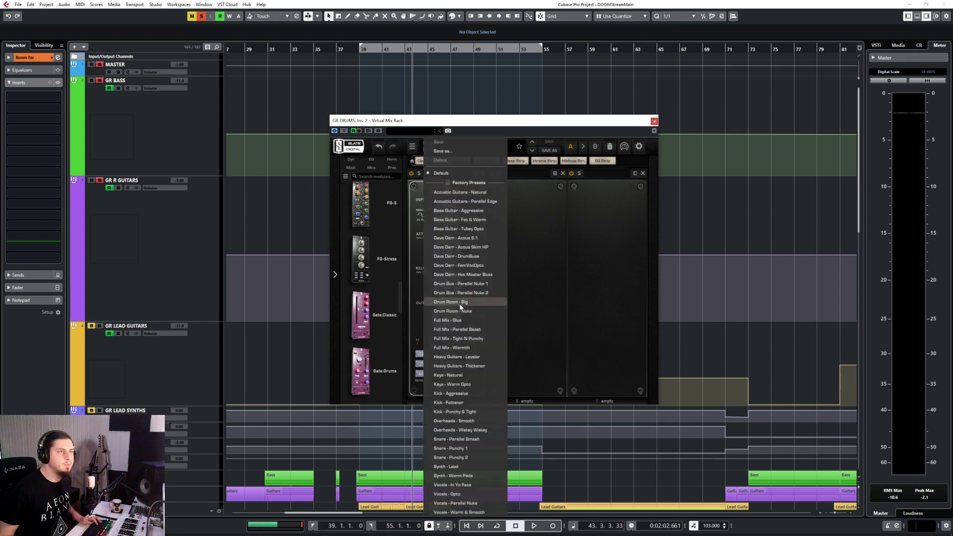
{"action": "left_click", "coordinate": [475, 257]}
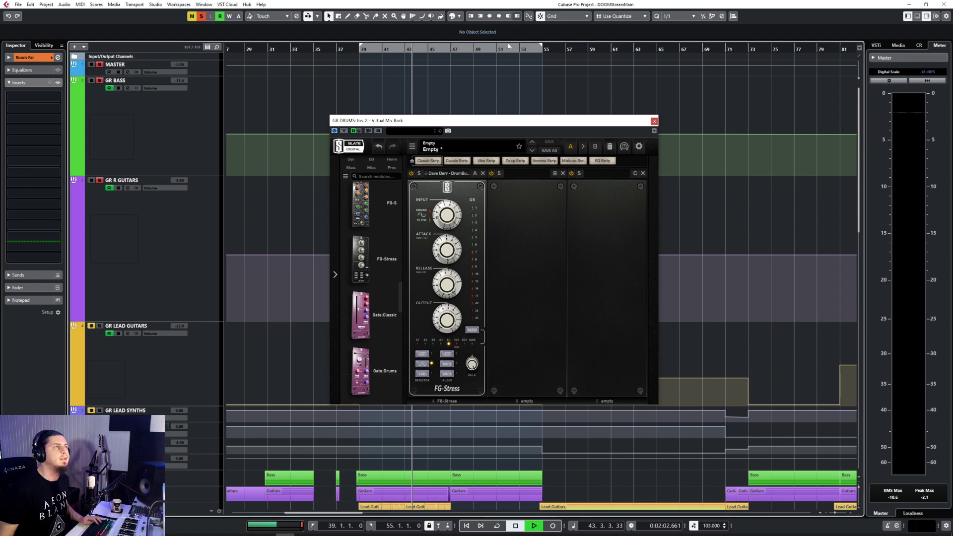
{"action": "key", "text": "space"}
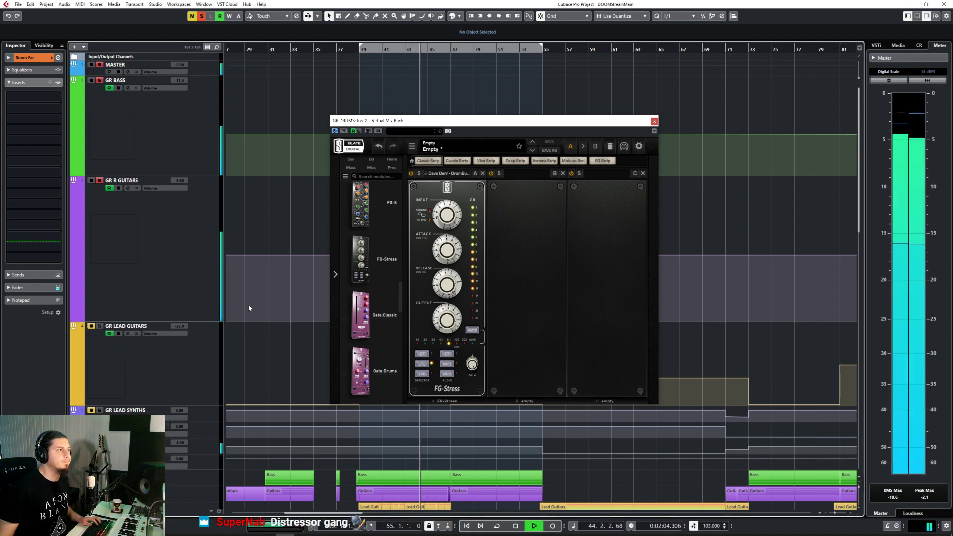
{"action": "key", "text": "space"}
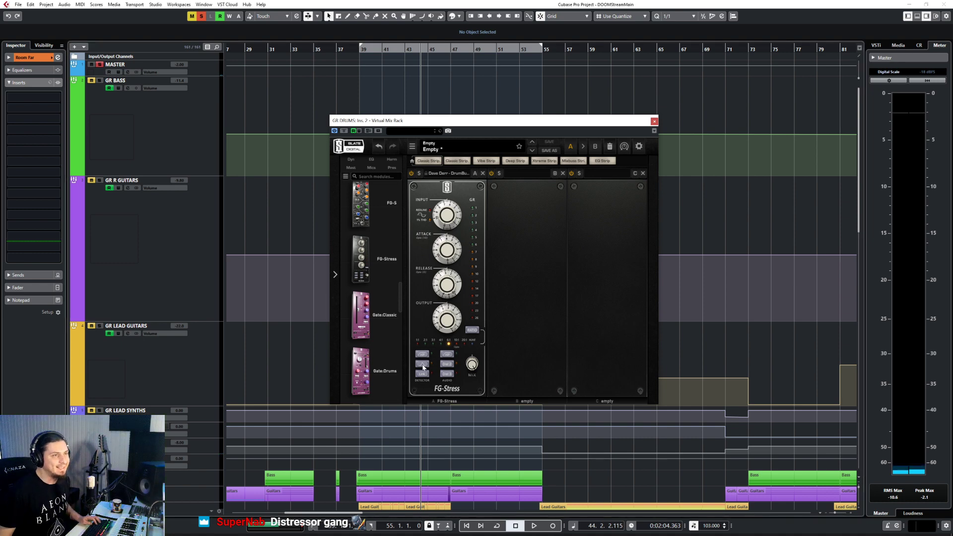
Set the FG-Stress input to 1.80 and output to 7.00 while playing the drums from bar 39
{"action": "key", "text": "KP_1"}
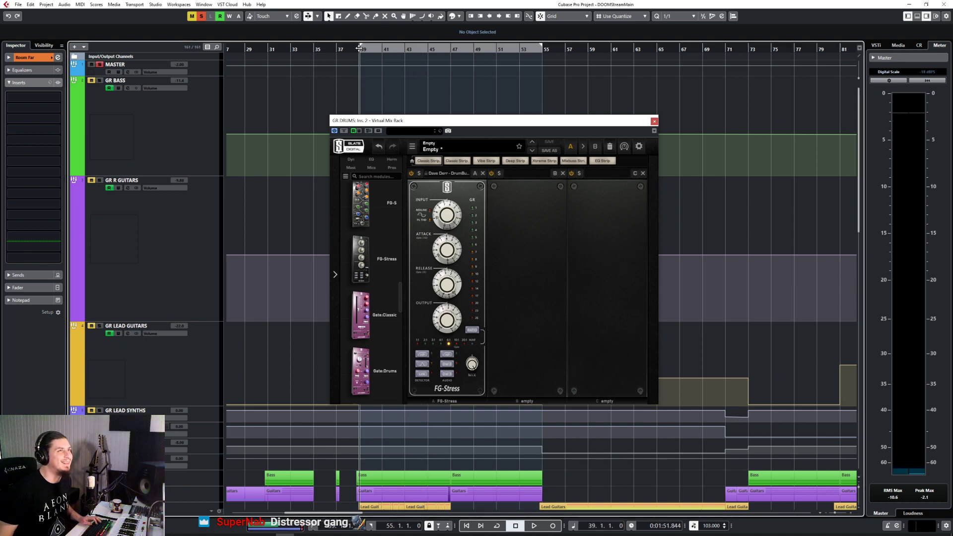
{"action": "key", "text": "space"}
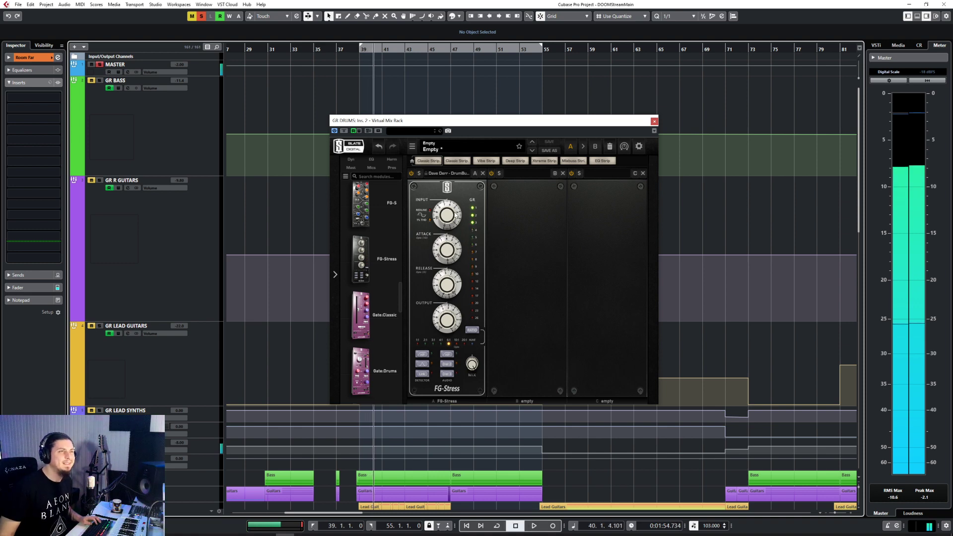
{"action": "mouse_move", "coordinate": [450, 216]}
{"action": "key", "text": "space"}
{"action": "left_click_drag", "start_coordinate": [450, 217], "coordinate": [449, 247]}
{"action": "key", "text": "space"}
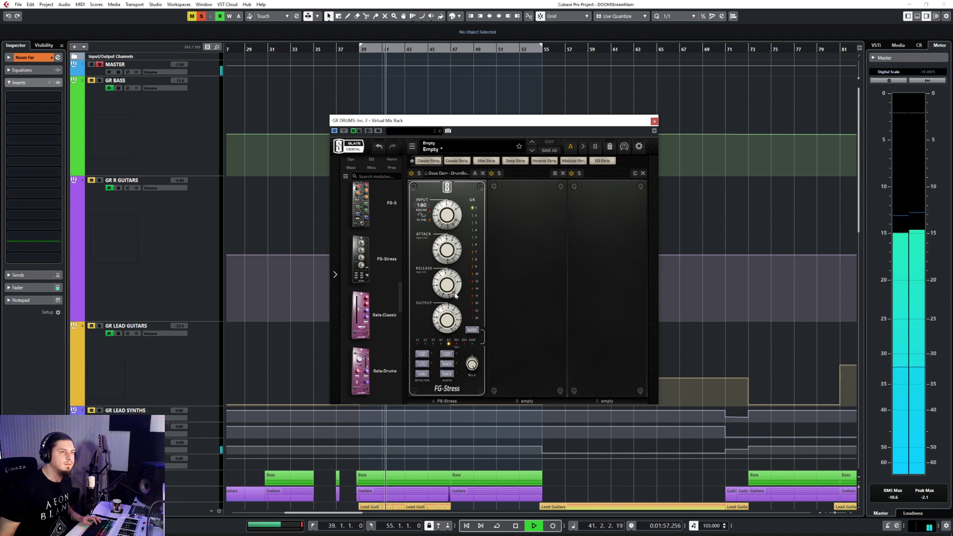
{"action": "mouse_move", "coordinate": [453, 297]}
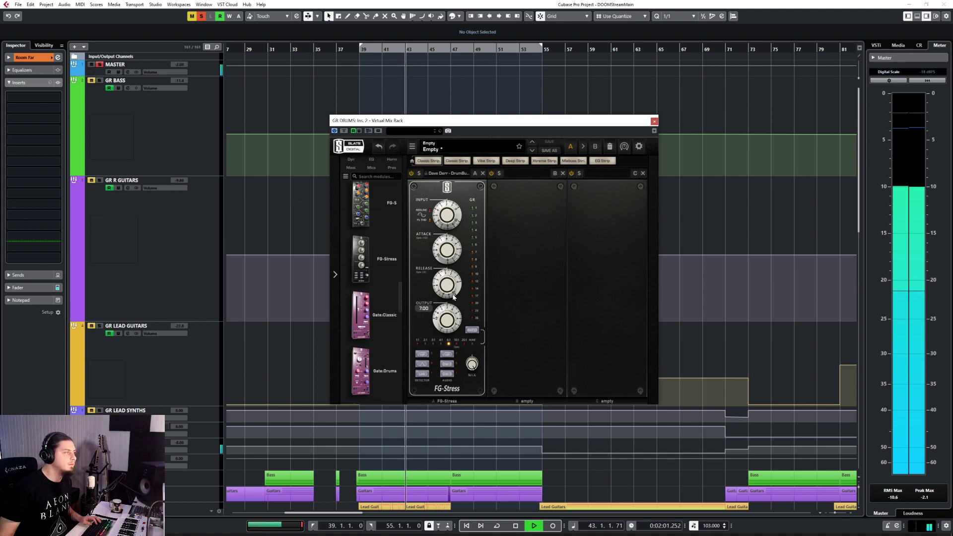
{"action": "key", "text": "space"}
Show the group channels in the MixConsole and check the GR DRUMS peak level during playback after resetting its peak reading
{"action": "key", "text": "F3"}
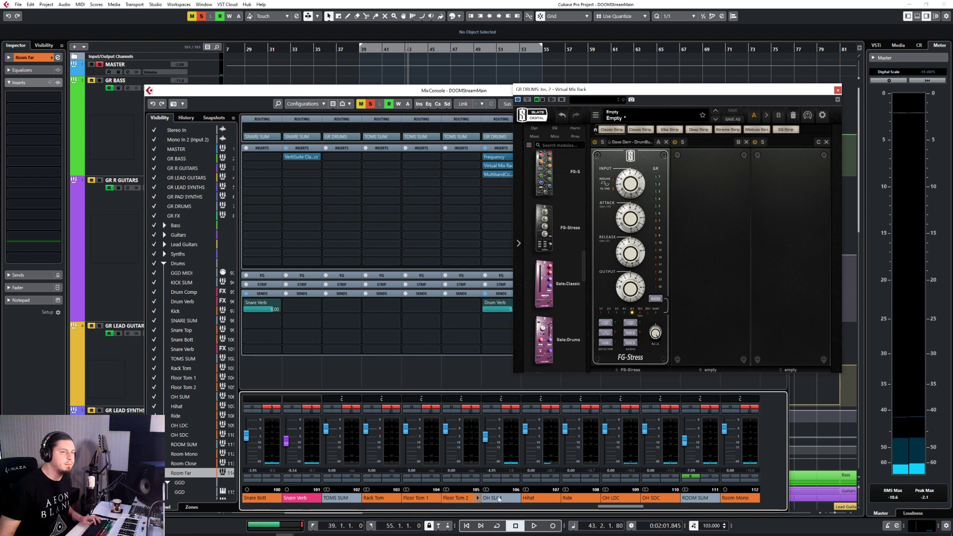
{"action": "left_click_drag", "start_coordinate": [606, 506], "coordinate": [253, 507]}
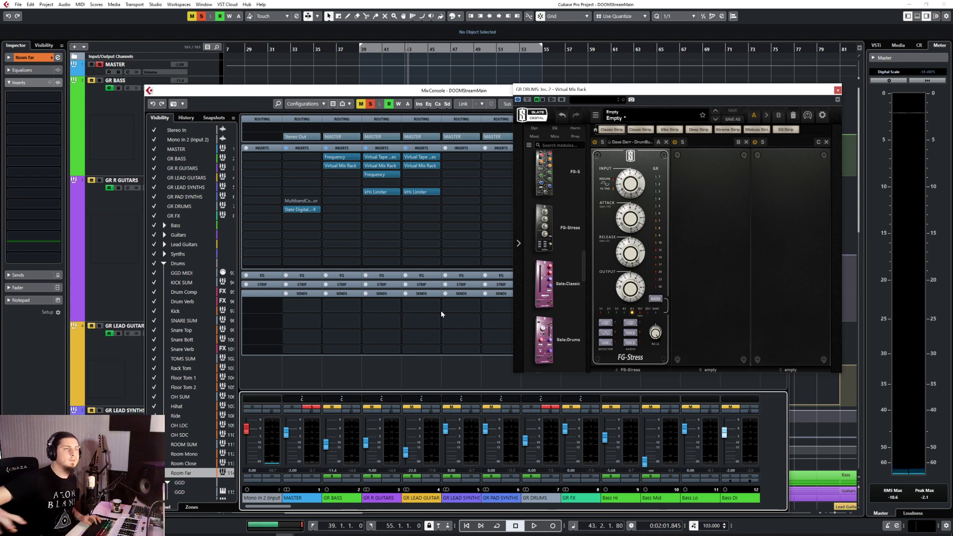
{"action": "key", "text": "space"}
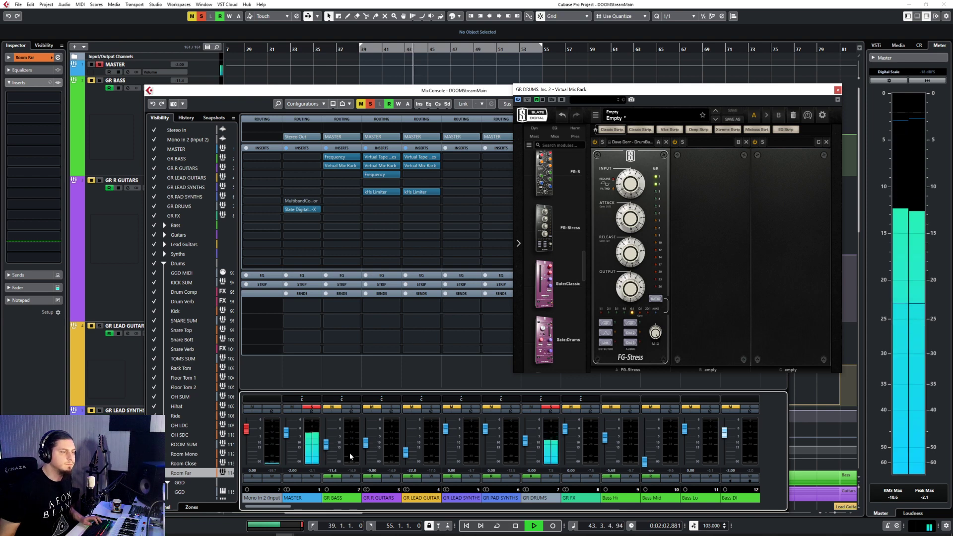
{"action": "left_click", "coordinate": [555, 473]}
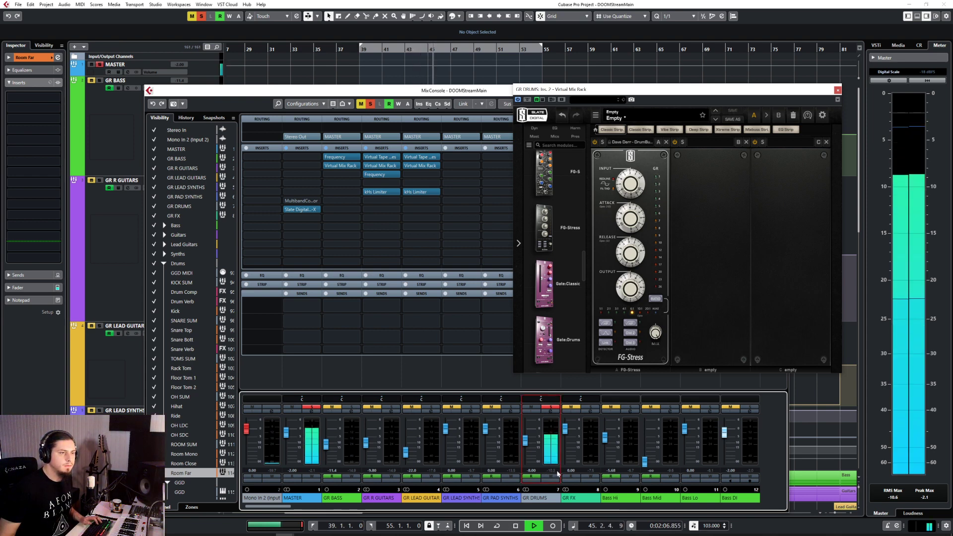
{"action": "key", "text": "space"}
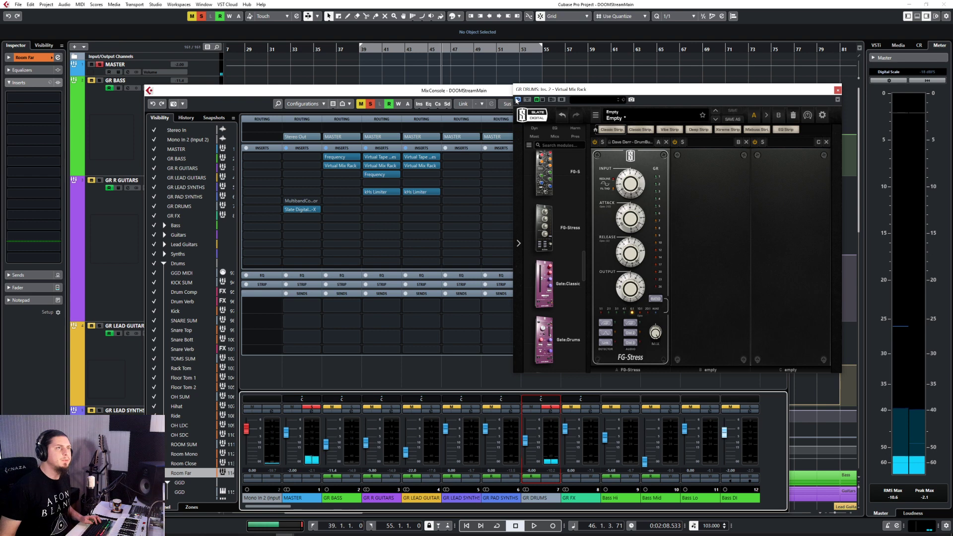
Play the drums from bar 39 and compare GR DRUMS with its inserts bypassed and active, leaving them active
{"action": "left_click", "coordinate": [518, 100]}
{"action": "left_click", "coordinate": [359, 50]}
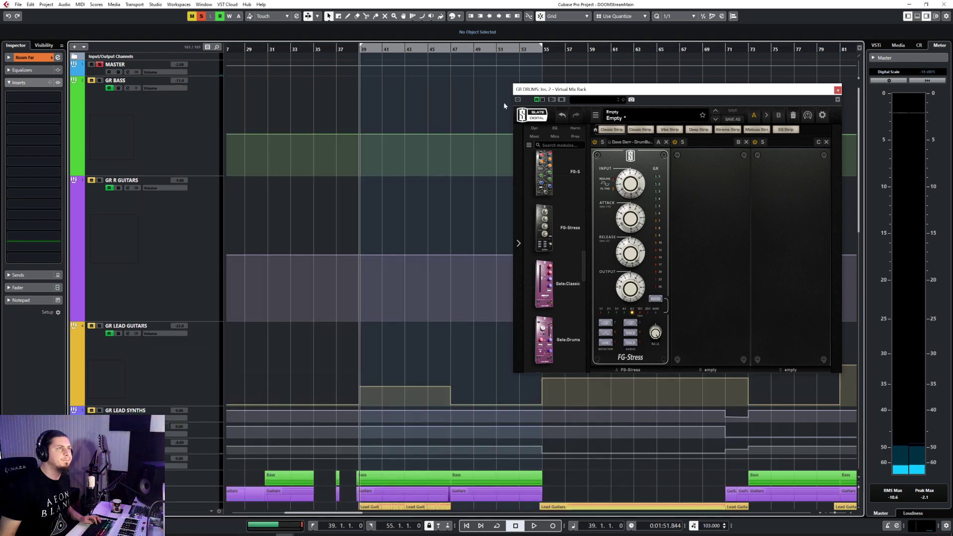
{"action": "left_click", "coordinate": [838, 91]}
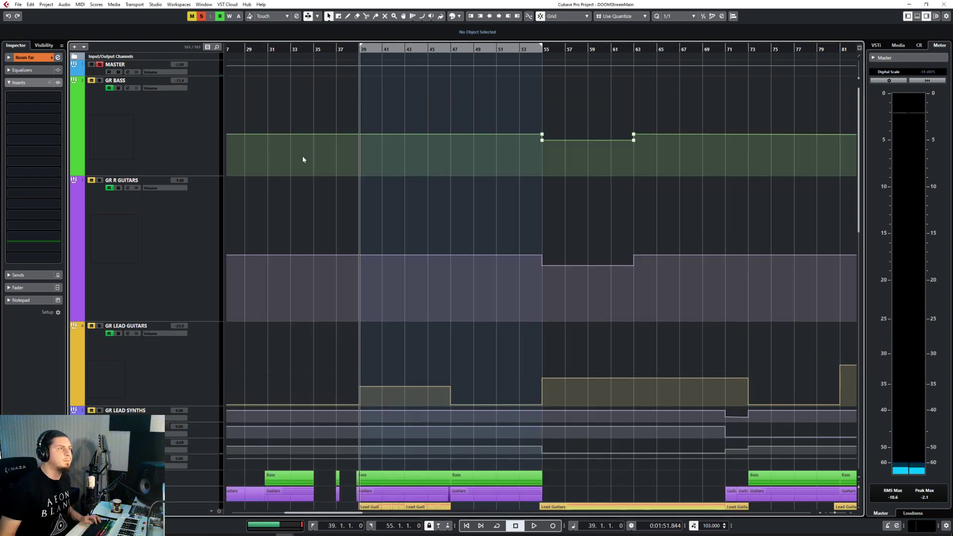
{"action": "scroll", "coordinate": [189, 374], "scroll_direction": "down", "scroll_amount": 3}
{"action": "left_click", "coordinate": [203, 361]}
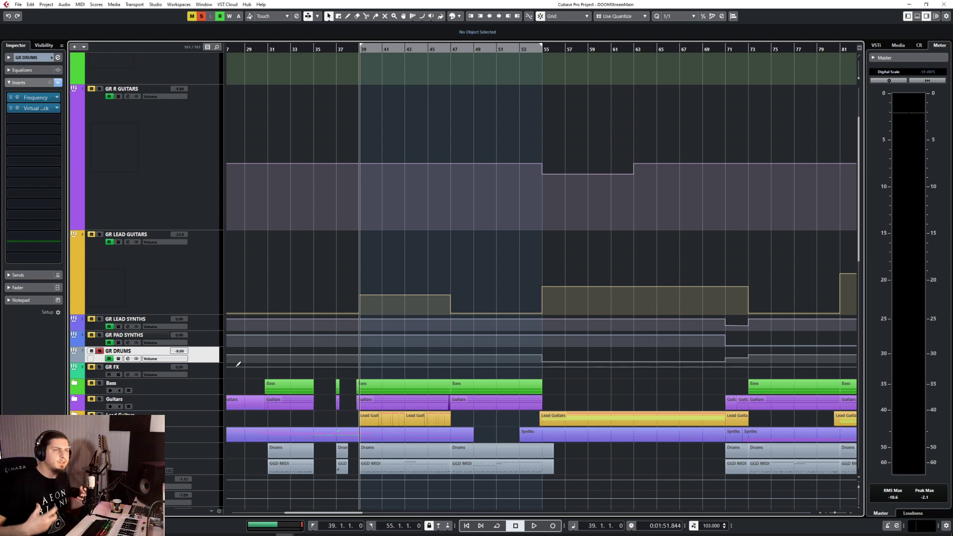
{"action": "left_click", "coordinate": [58, 83]}
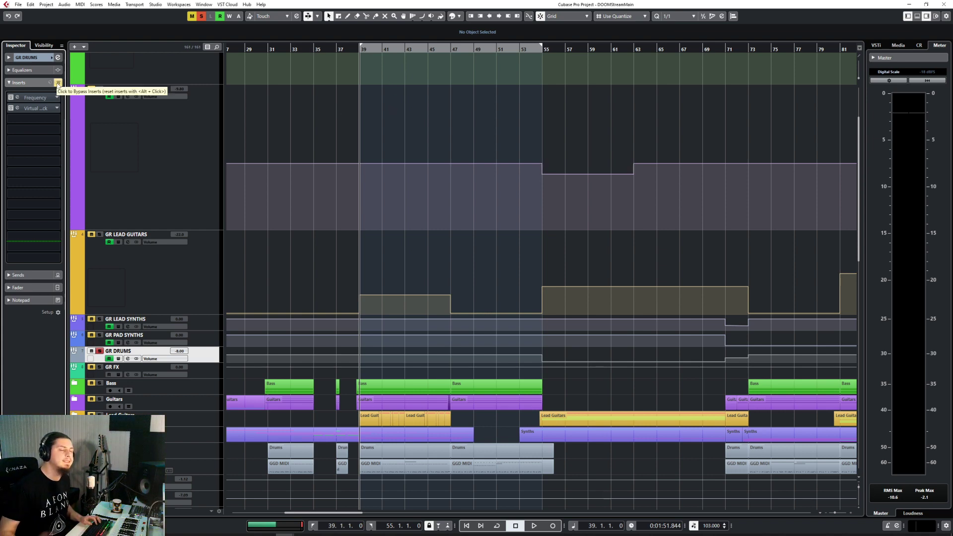
{"action": "key", "text": "space"}
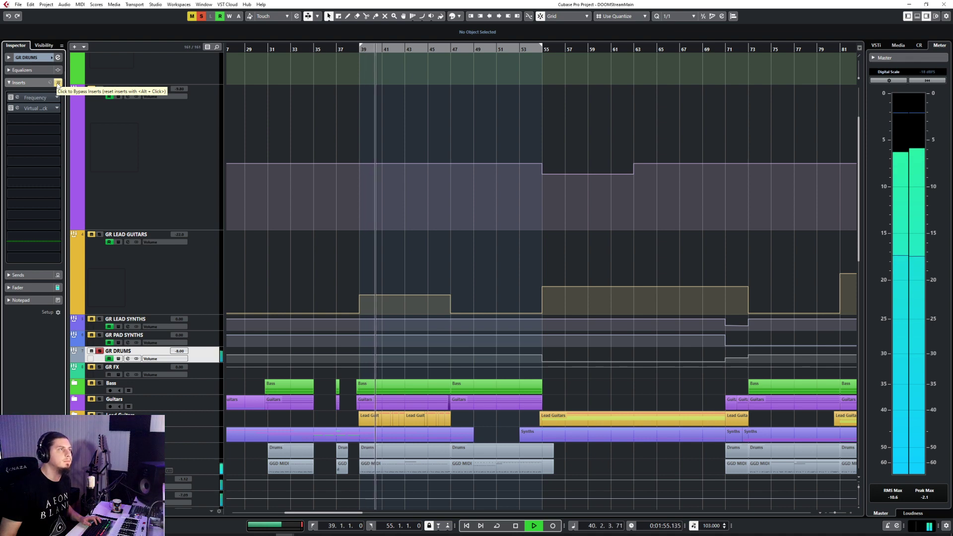
{"action": "left_click", "coordinate": [58, 84]}
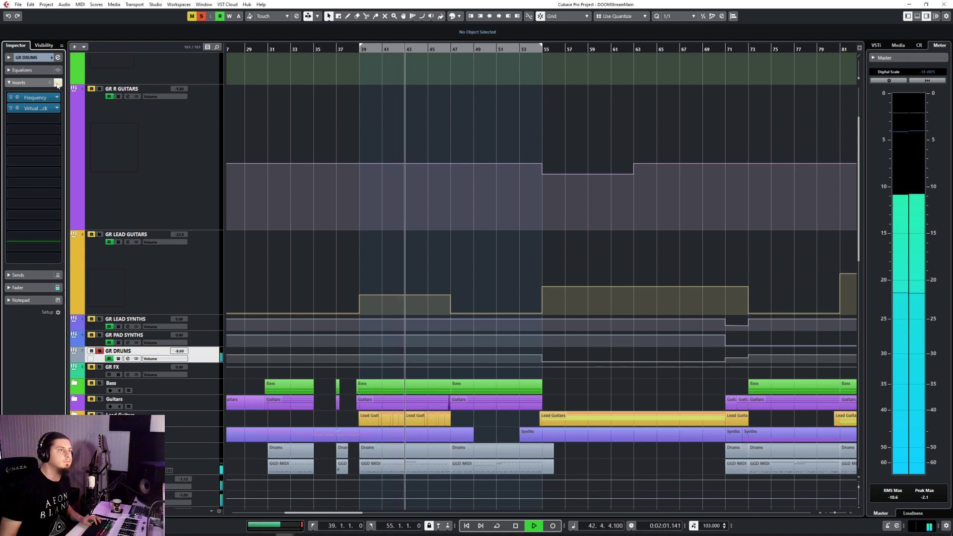
{"action": "left_click", "coordinate": [58, 84]}
{"action": "key", "text": "space"}
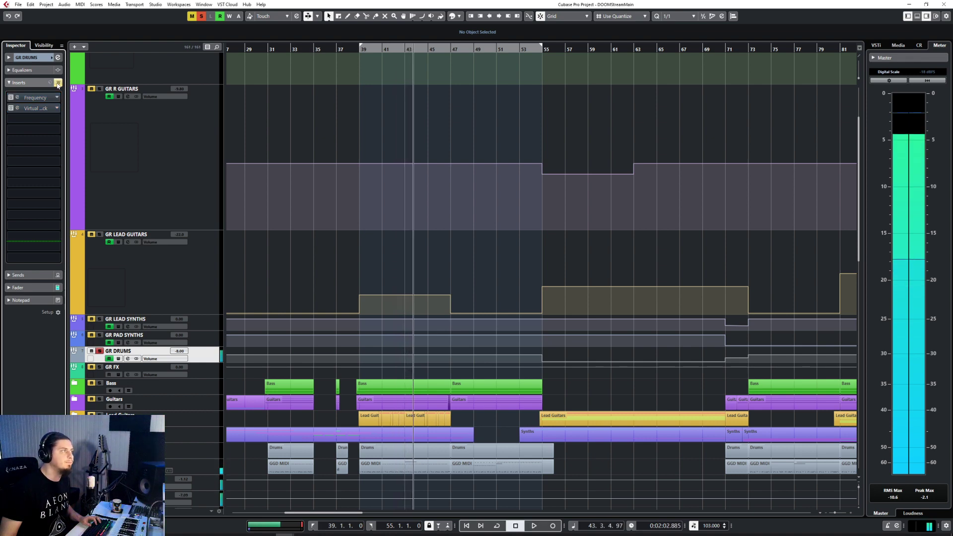
{"action": "left_click", "coordinate": [58, 83]}
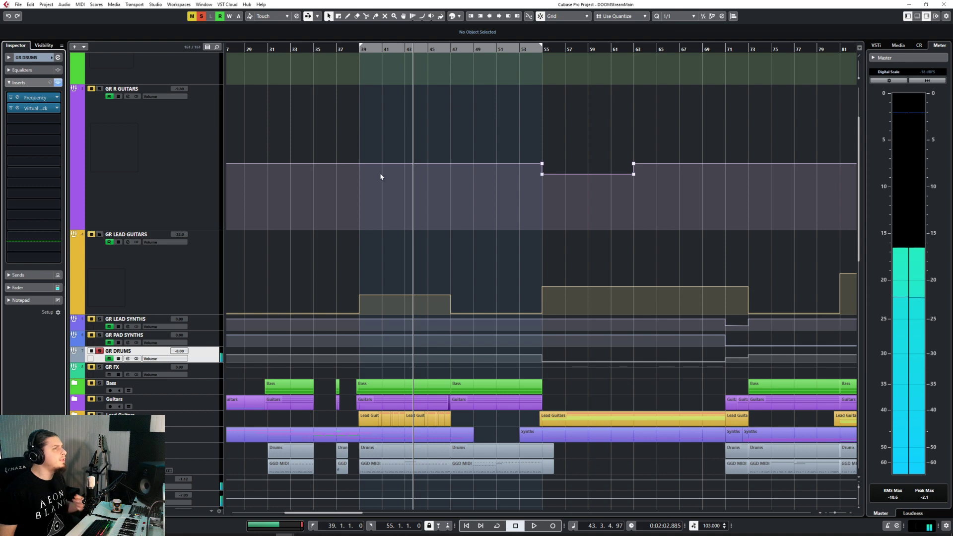
Reopen the Virtual Mix Rack on GR DRUMS and turn off solo on the Drums folder track
{"action": "left_click", "coordinate": [17, 108]}
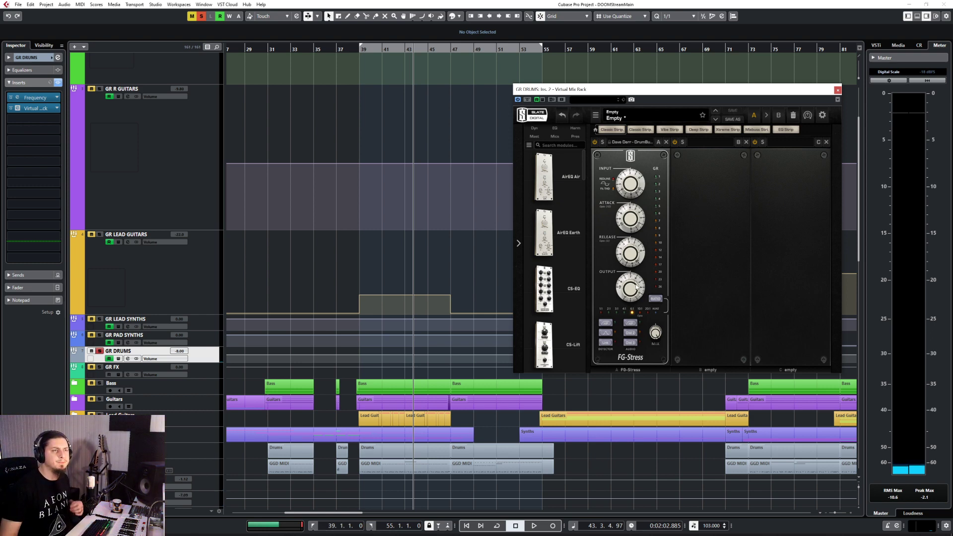
{"action": "mouse_move", "coordinate": [634, 279]}
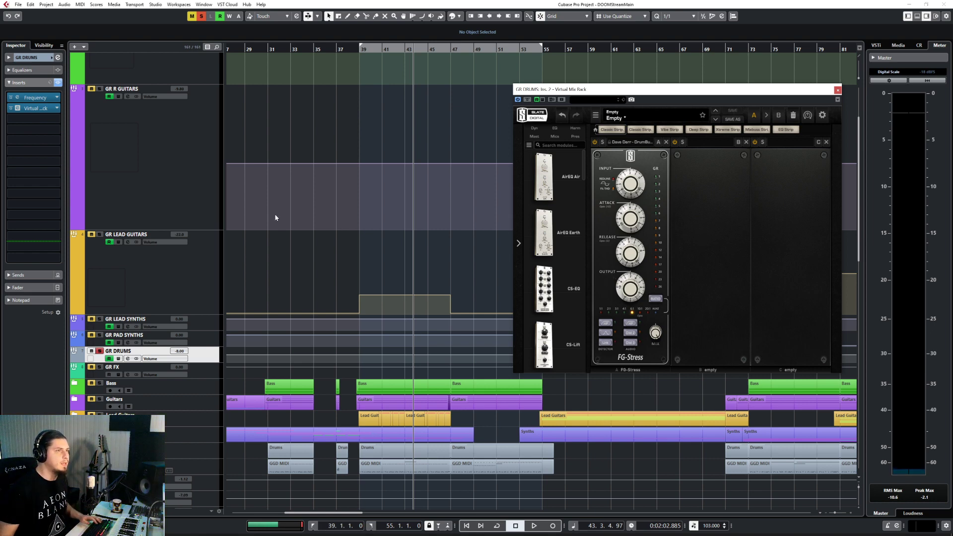
{"action": "scroll", "coordinate": [327, 267], "scroll_direction": "up", "scroll_amount": 3}
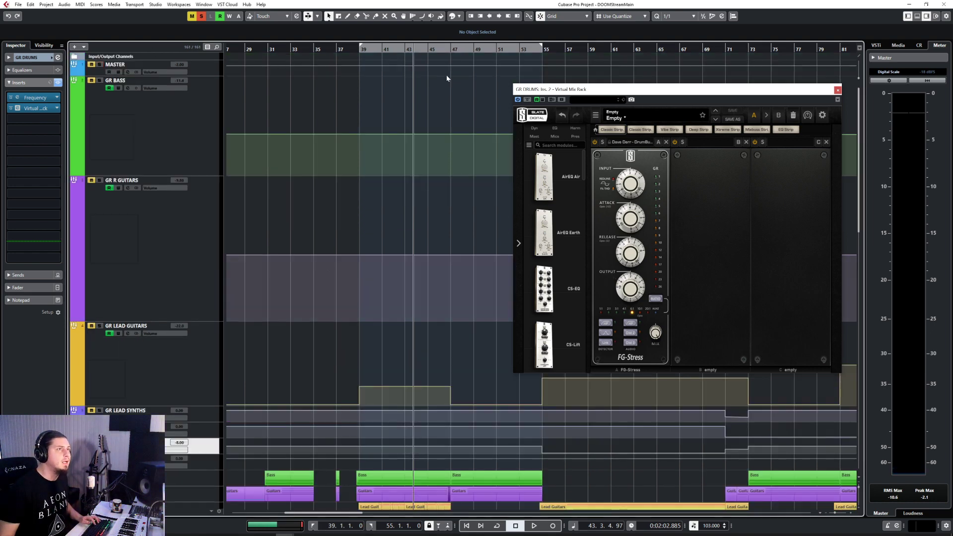
{"action": "scroll", "coordinate": [274, 328], "scroll_direction": "down", "scroll_amount": 9}
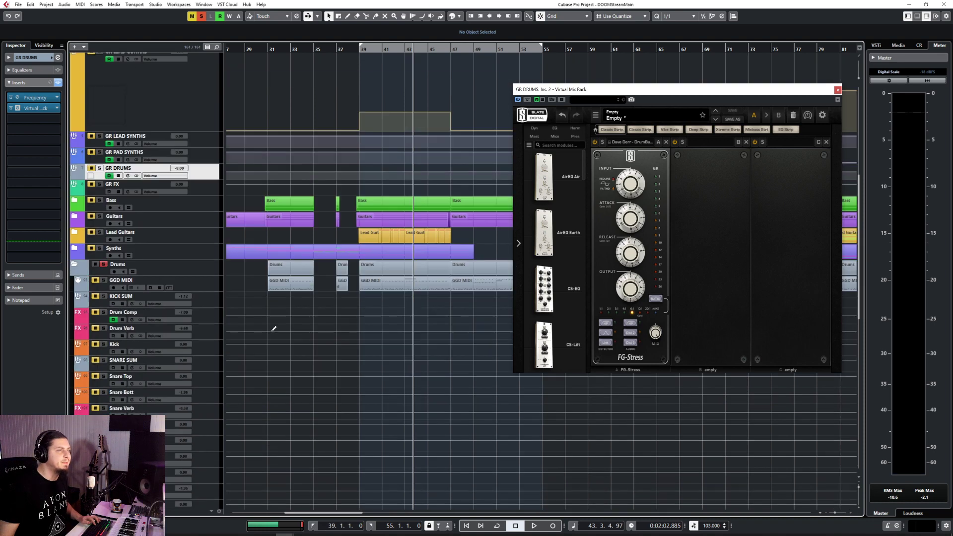
{"action": "left_click", "coordinate": [105, 264]}
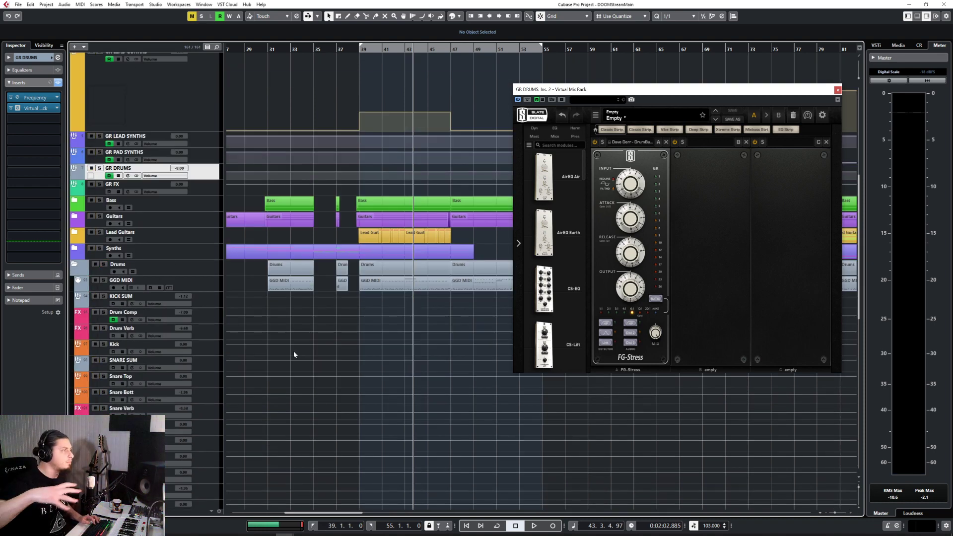
Play the full mix from bar 39 to judge the FG-Stress output, and check the GR DRUMS channel in the MixConsole
{"action": "left_click", "coordinate": [363, 52]}
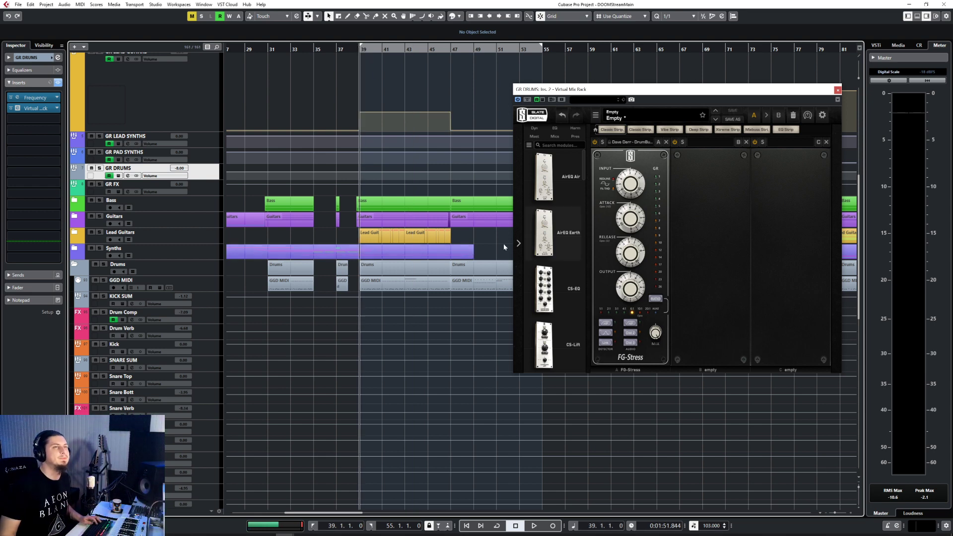
{"action": "key", "text": "space"}
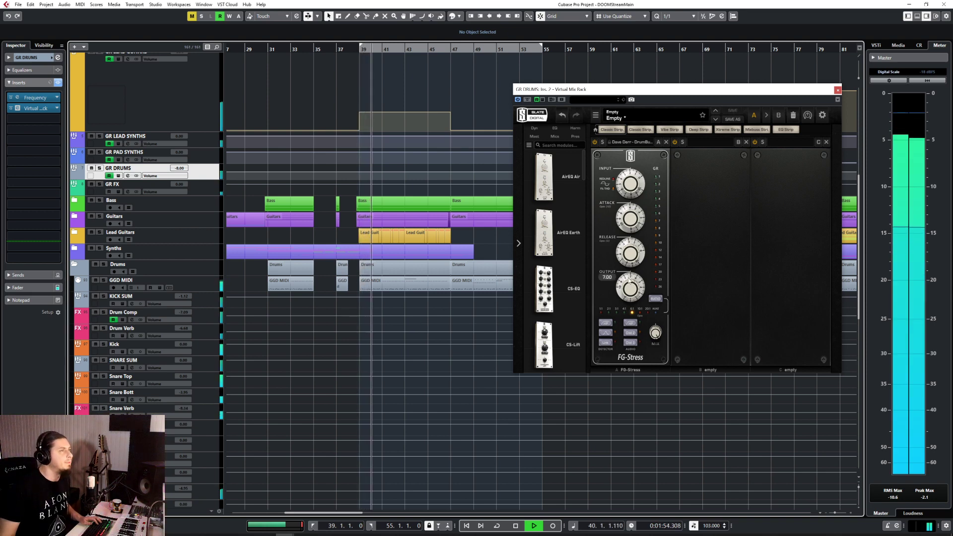
{"action": "mouse_move", "coordinate": [630, 279]}
{"action": "left_mouse_down"}
{"action": "mouse_move", "coordinate": [637, 268]}
{"action": "mouse_move", "coordinate": [634, 279]}
{"action": "left_mouse_up"}
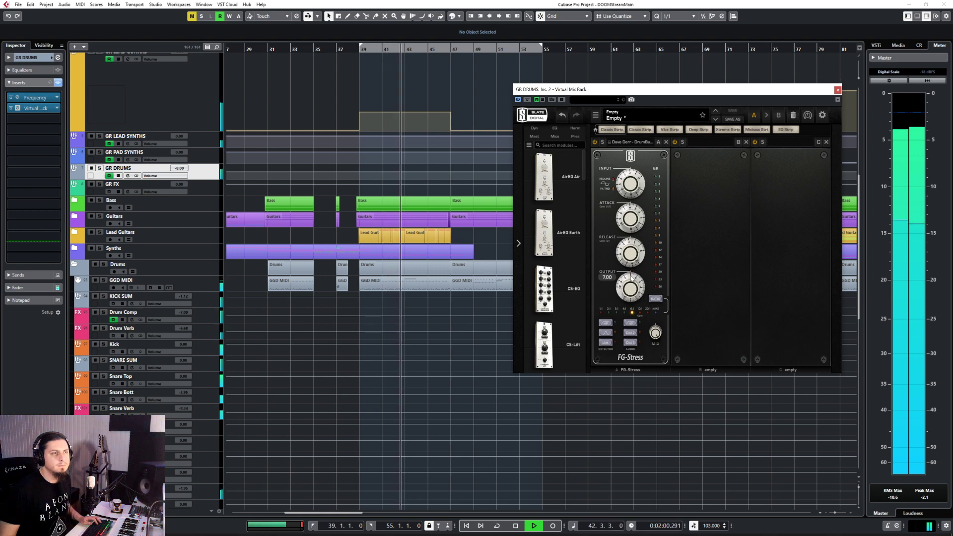
{"action": "key", "text": "space"}
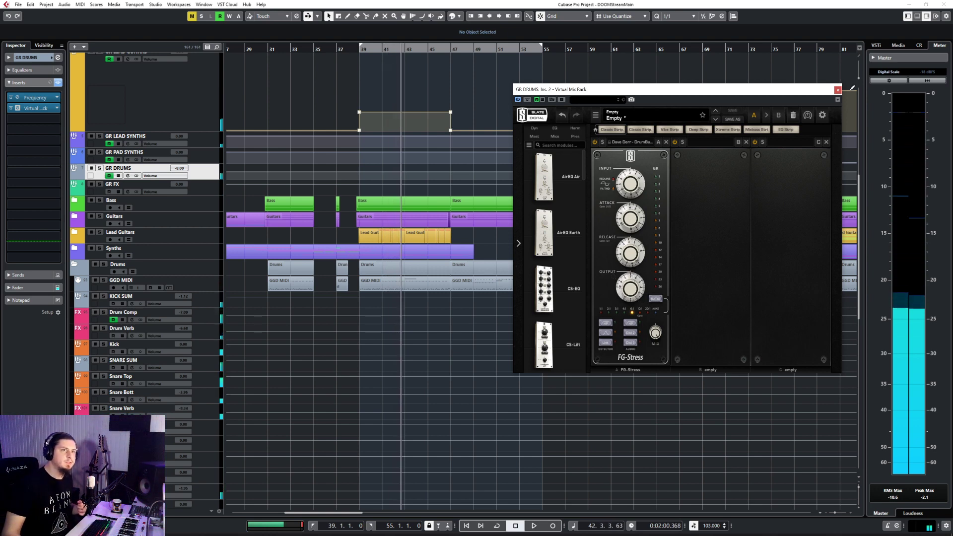
{"action": "left_click", "coordinate": [837, 90]}
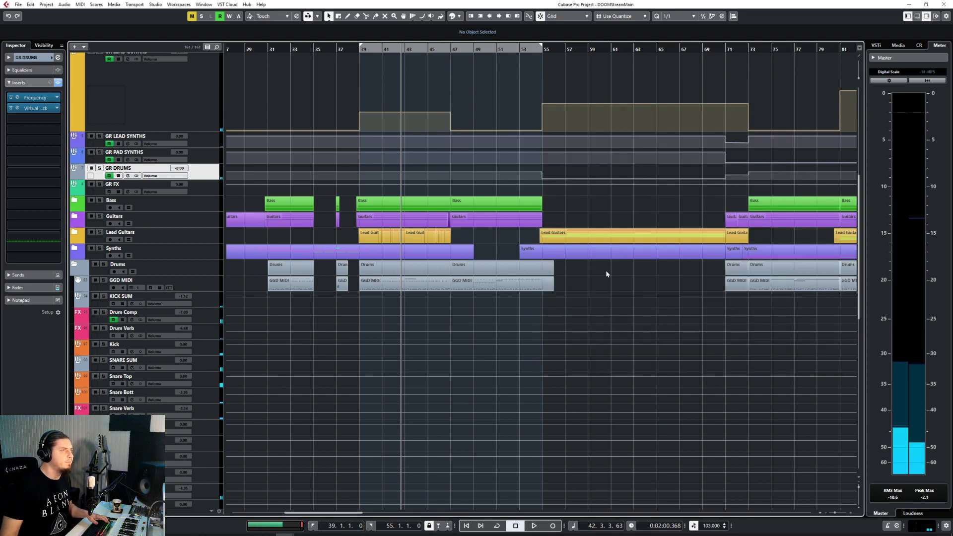
{"action": "key", "text": "F3"}
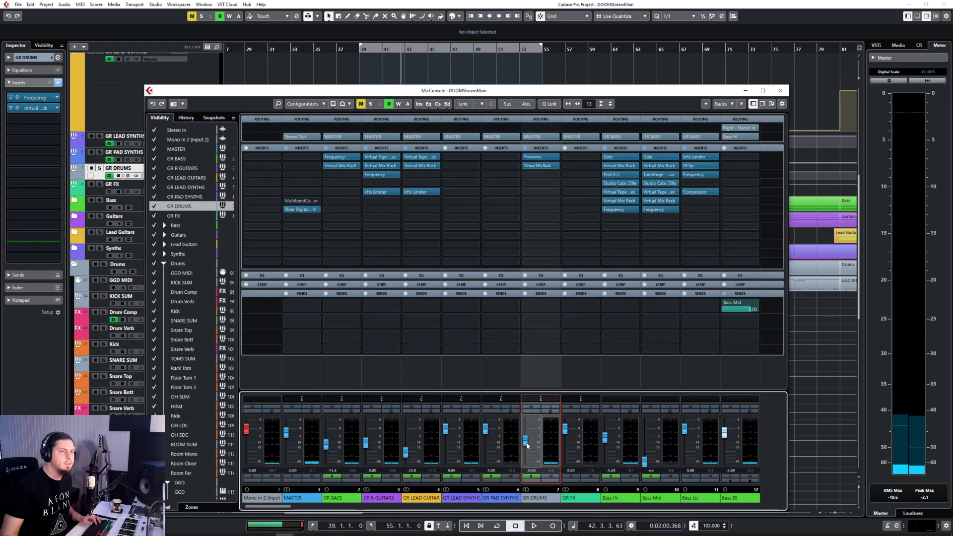
{"action": "left_click", "coordinate": [780, 90]}
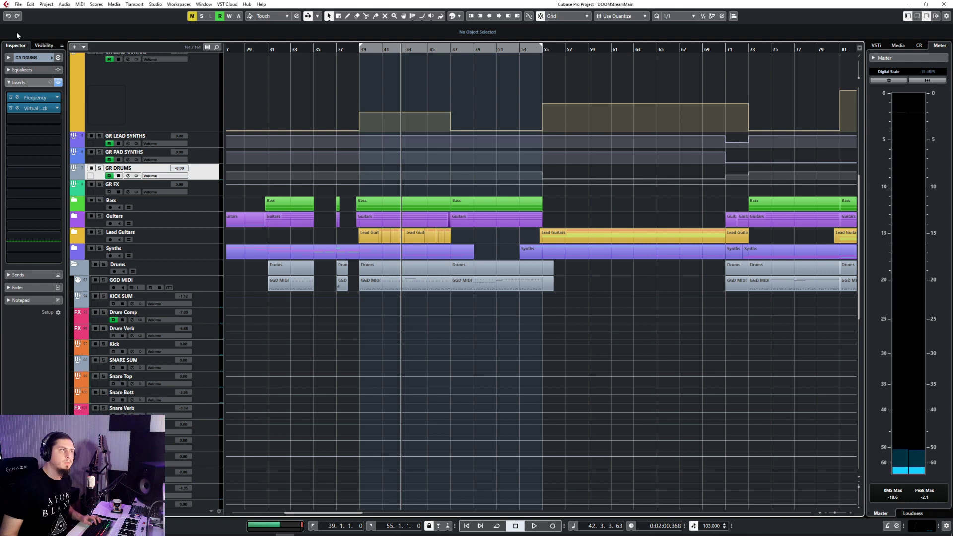
Fine-tune the FG-Stress output on GR DRUMS during playback and compare the channel with its inserts bypassed and active
{"action": "left_click", "coordinate": [17, 109]}
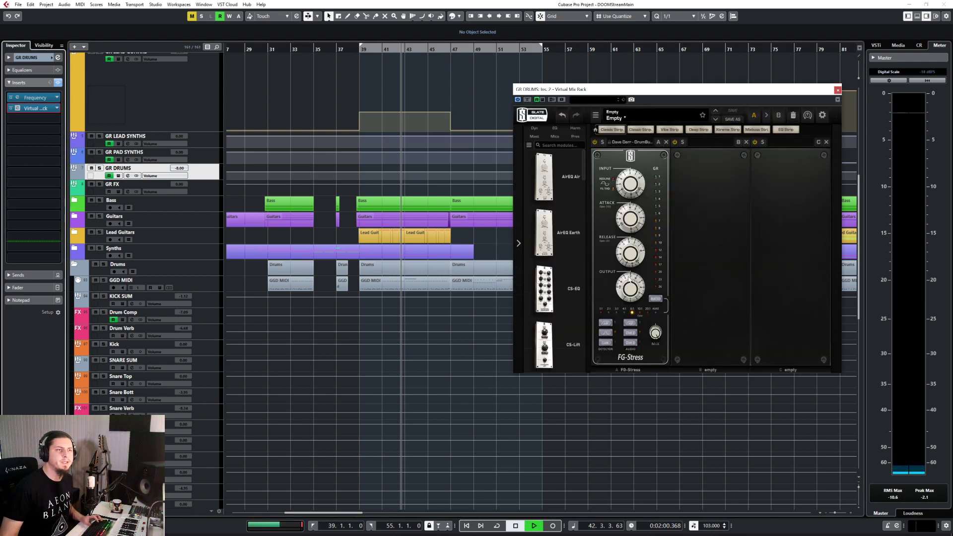
{"action": "key", "text": "space"}
{"action": "left_click_drag", "start_coordinate": [630, 274], "coordinate": [631, 269]}
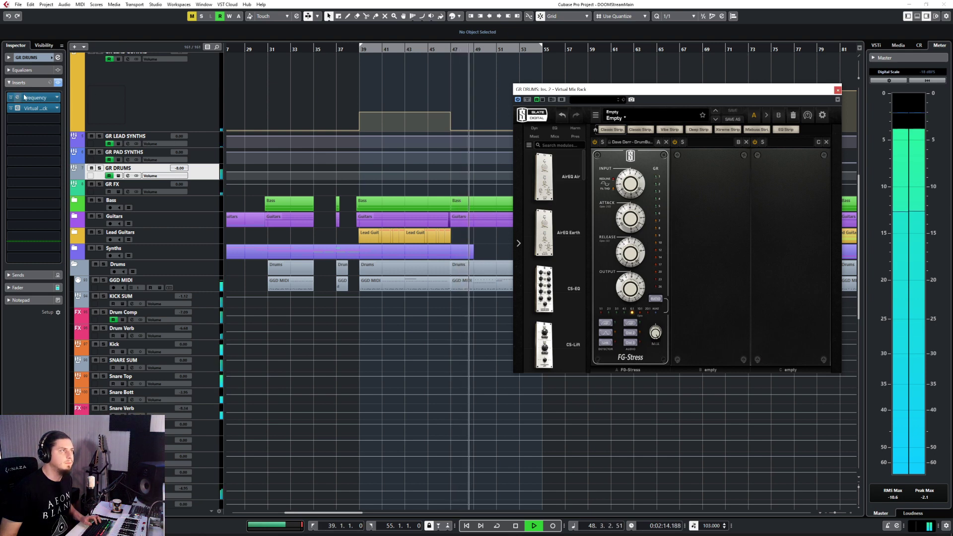
{"action": "left_click", "coordinate": [58, 82]}
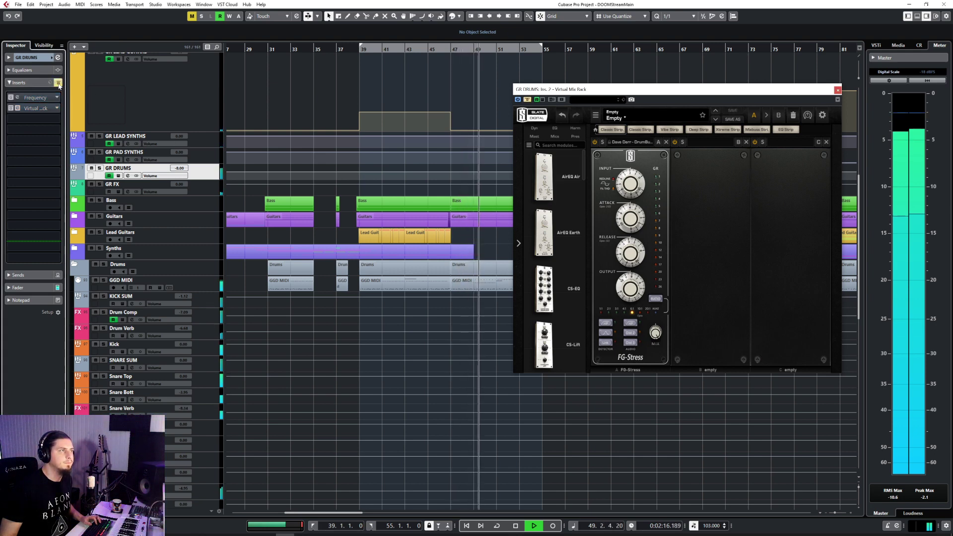
{"action": "left_click", "coordinate": [58, 83]}
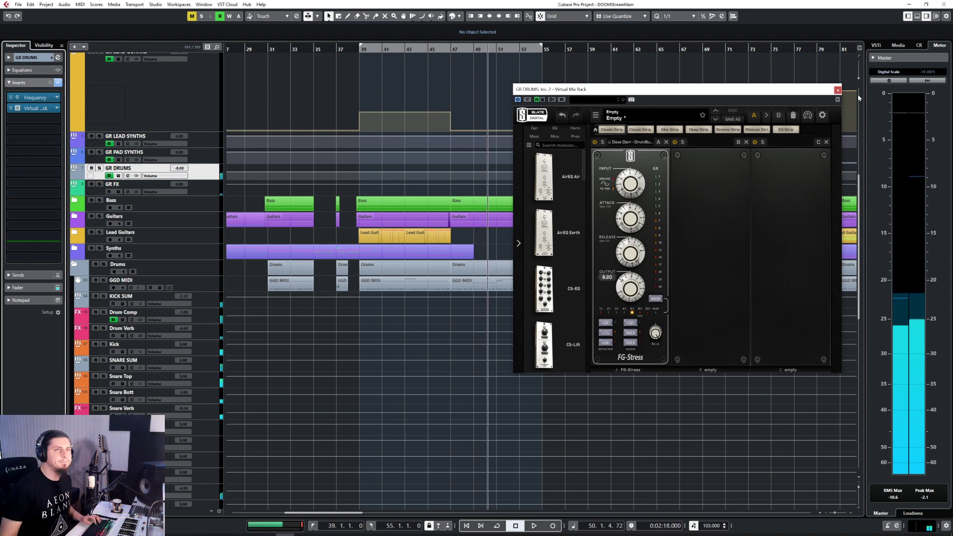
{"action": "left_click", "coordinate": [839, 89]}
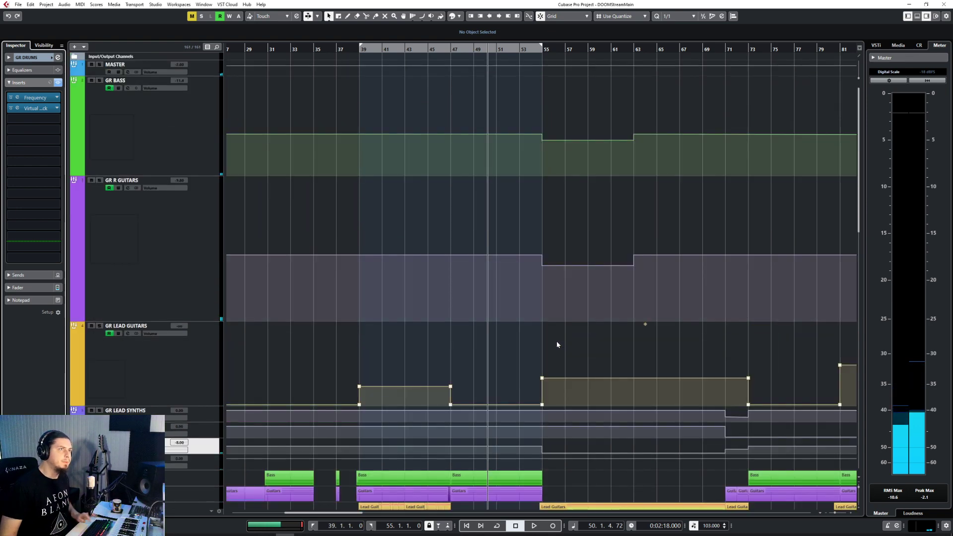
Insert a Frequency EQ in the first insert slot of the MASTER channel
{"action": "left_click", "coordinate": [197, 67]}
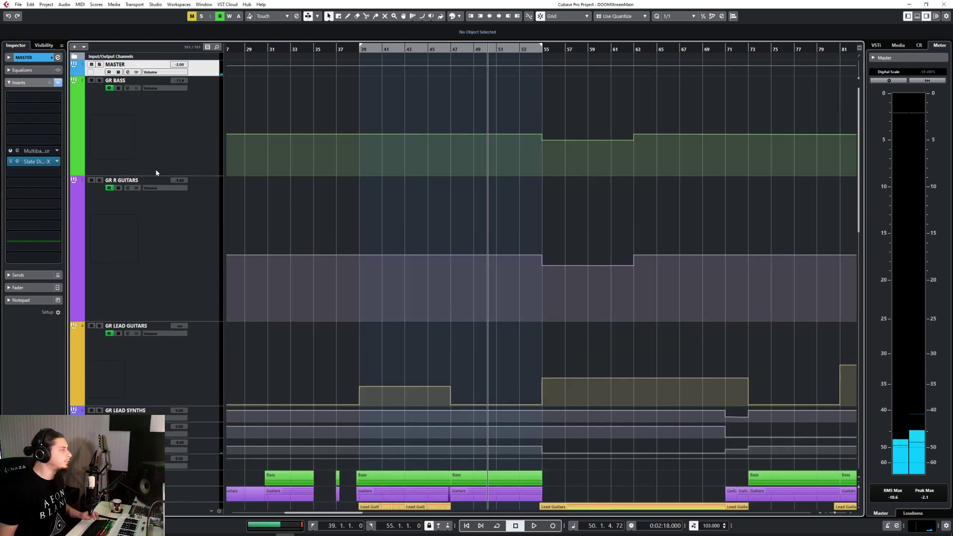
{"action": "left_click", "coordinate": [36, 95]}
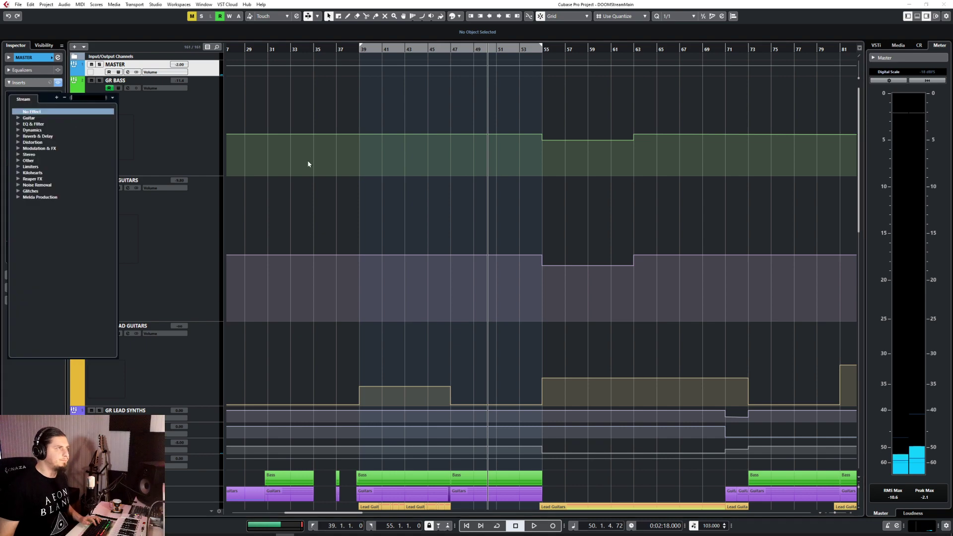
{"action": "type", "text": "fre"}
{"action": "key", "text": "Down"}
{"action": "key", "text": "Return"}
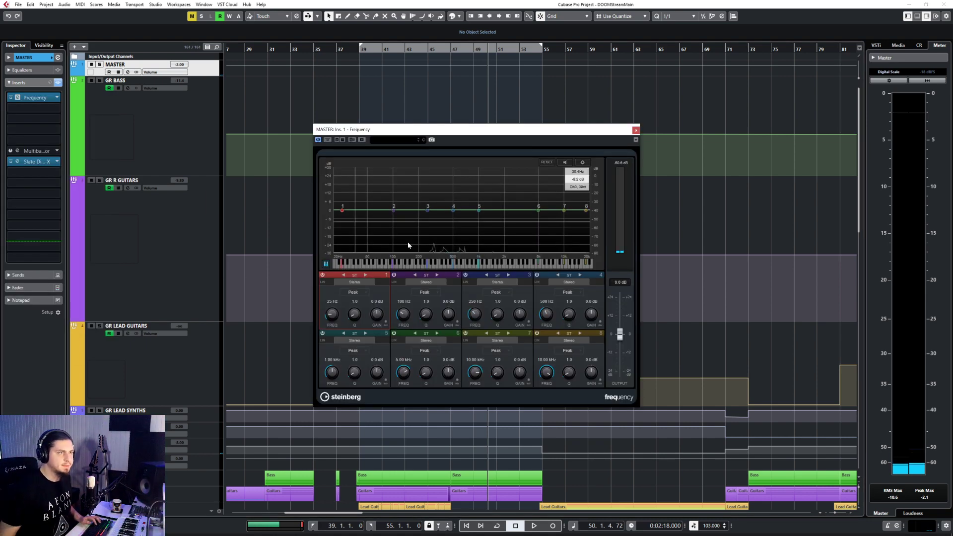
Turn off bands 2 through 7 in the MASTER Frequency EQ, leaving bands 1 and 8 active
{"action": "left_click", "coordinate": [394, 275]}
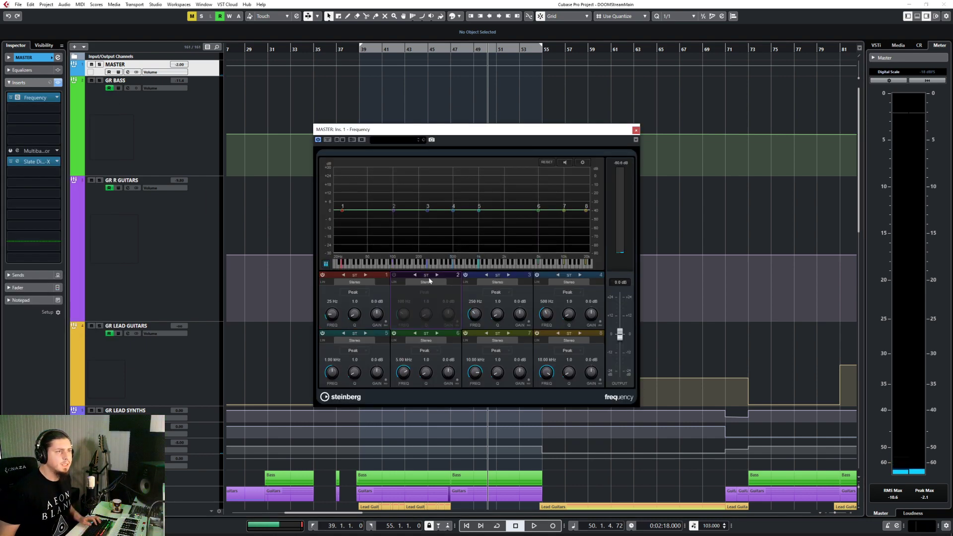
{"action": "left_click", "coordinate": [466, 275]}
{"action": "left_click", "coordinate": [537, 275]}
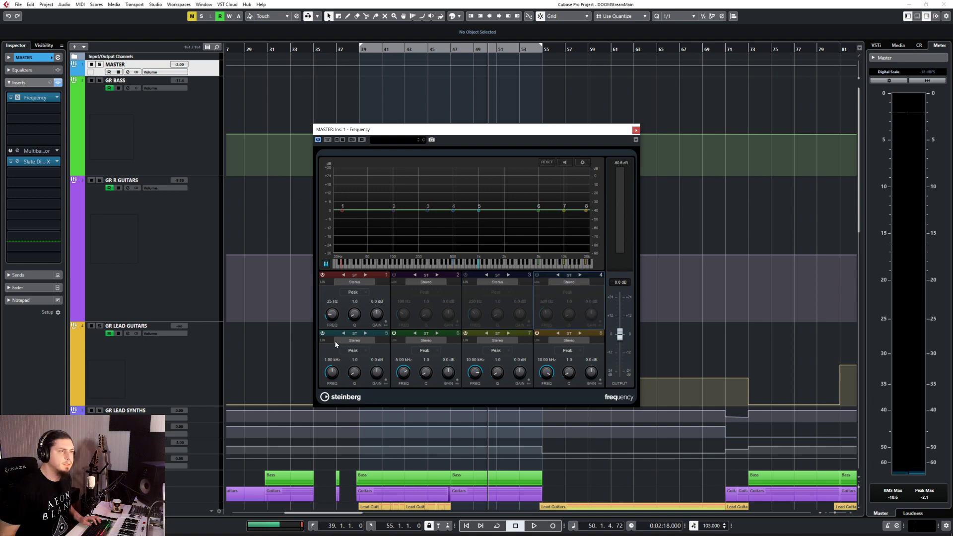
{"action": "left_click", "coordinate": [322, 333]}
{"action": "left_click", "coordinate": [394, 333]}
{"action": "left_click", "coordinate": [465, 334]}
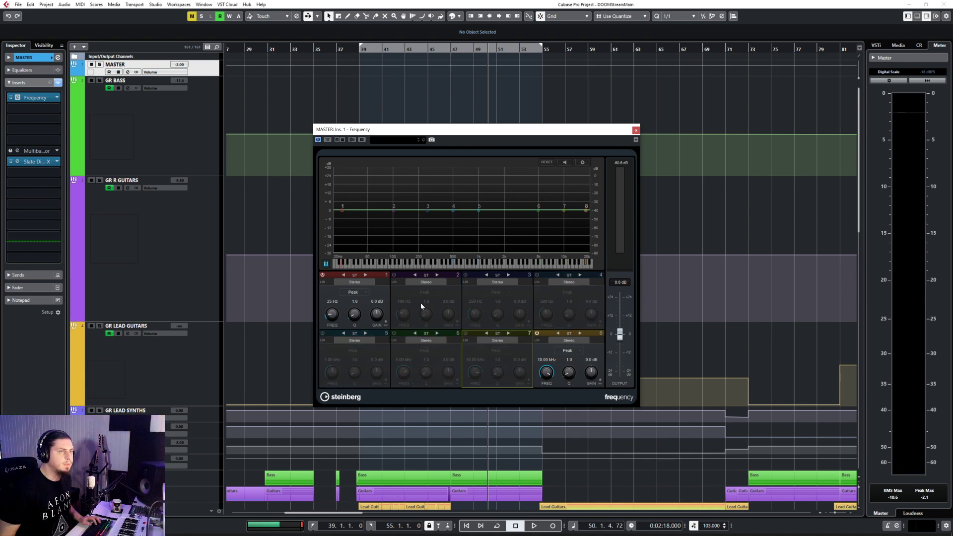
Switch band 1 to mid/side processing and set its mid channel to a Cut 24 filter at 31 Hz
{"action": "left_click", "coordinate": [366, 275]}
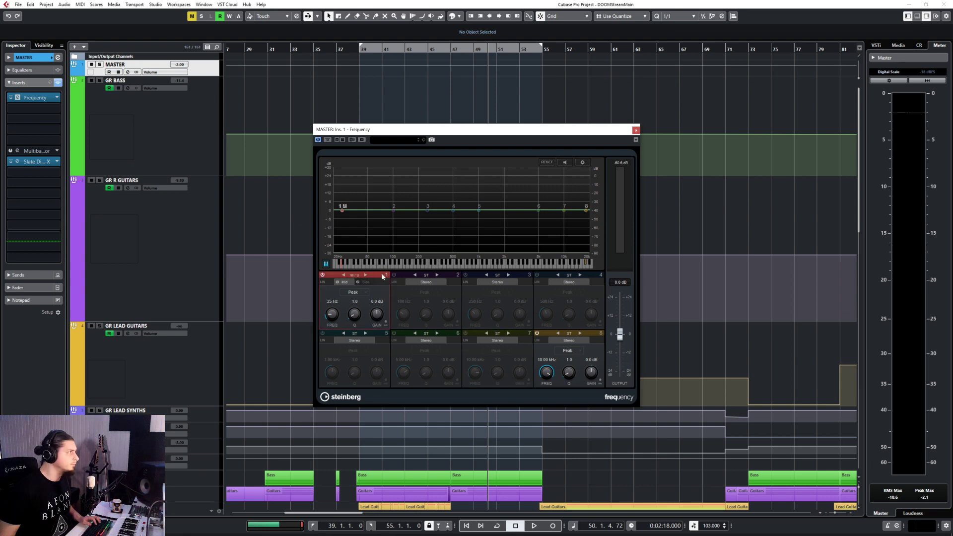
{"action": "left_click", "coordinate": [352, 292]}
{"action": "left_click", "coordinate": [353, 351]}
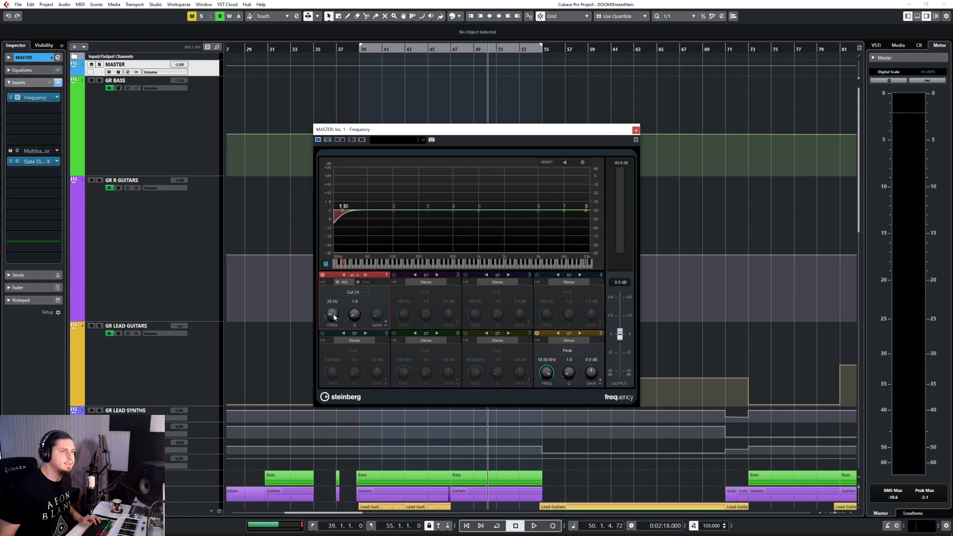
{"action": "scroll", "coordinate": [334, 317], "scroll_direction": "up", "scroll_amount": 2}
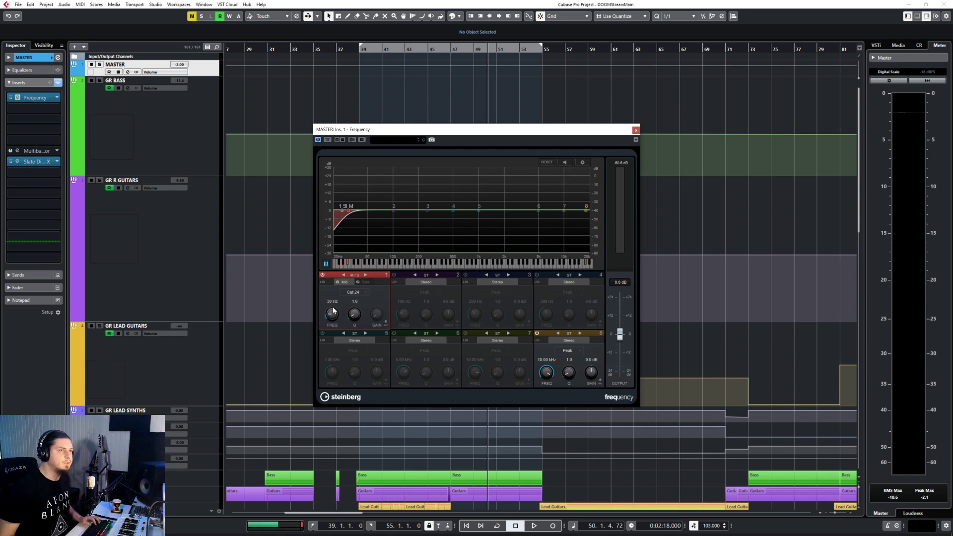
{"action": "scroll", "coordinate": [332, 316], "scroll_direction": "up", "scroll_amount": 2}
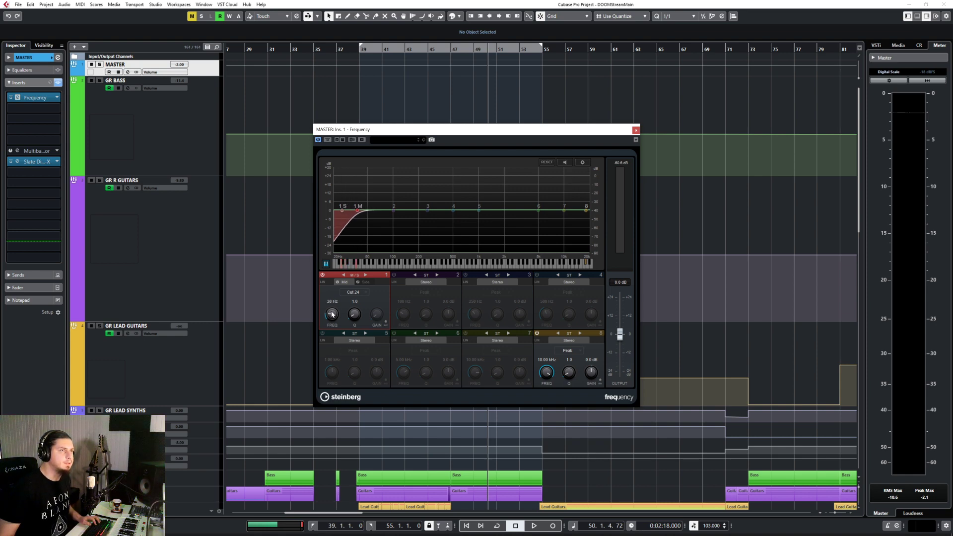
{"action": "scroll", "coordinate": [332, 314], "scroll_direction": "down", "scroll_amount": 1}
Try a Cut 24 filter at about 38 Hz on the side channel of band 1
{"action": "left_click", "coordinate": [364, 282]}
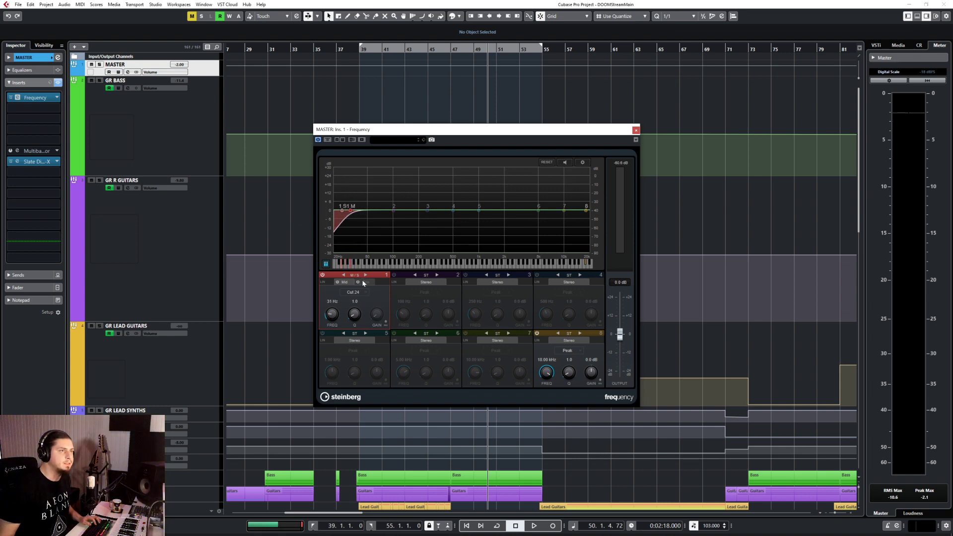
{"action": "left_click", "coordinate": [354, 292]}
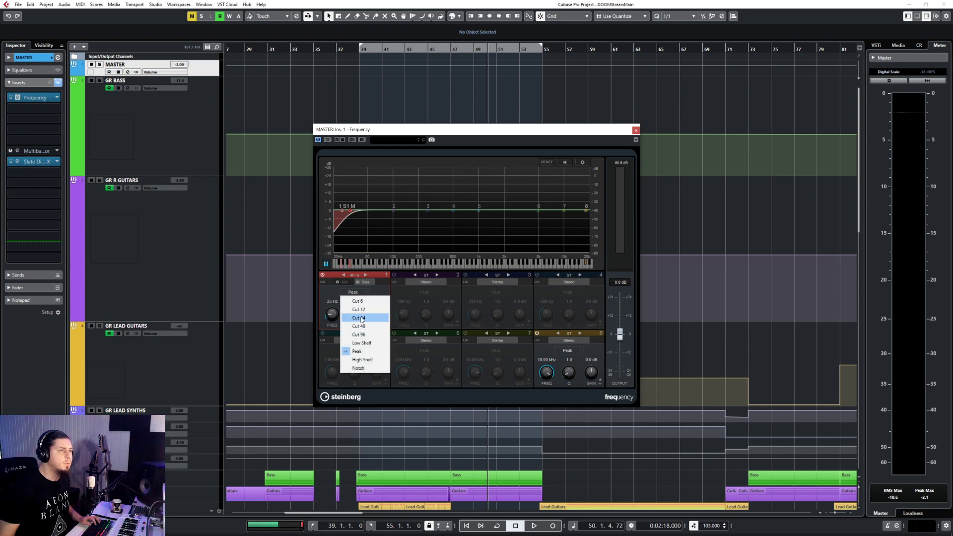
{"action": "left_click", "coordinate": [359, 318]}
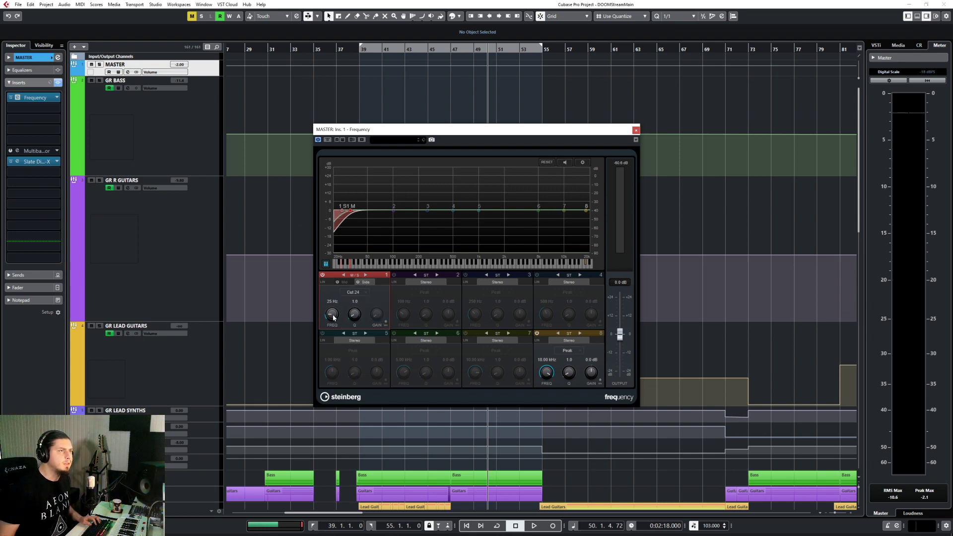
{"action": "left_click", "coordinate": [364, 282]}
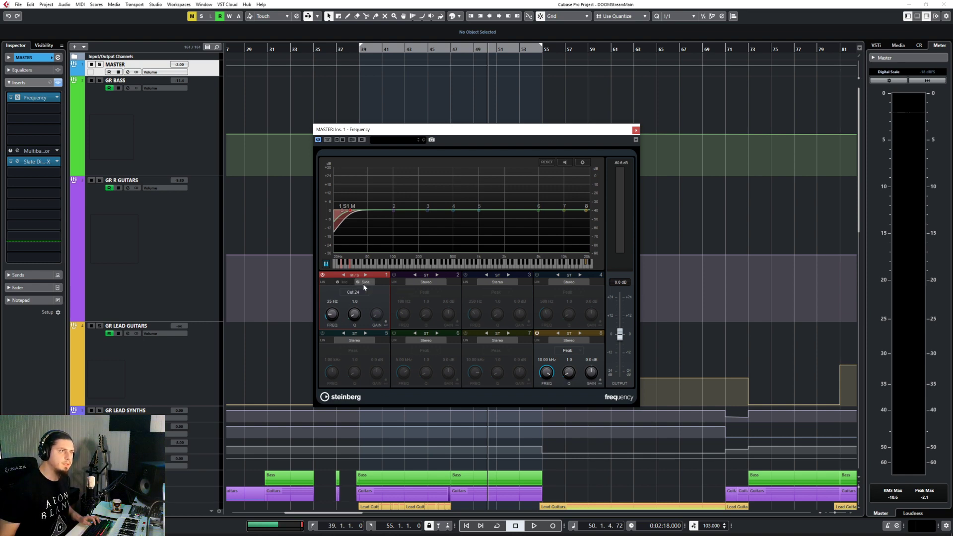
{"action": "left_click_drag", "start_coordinate": [332, 318], "coordinate": [333, 316]}
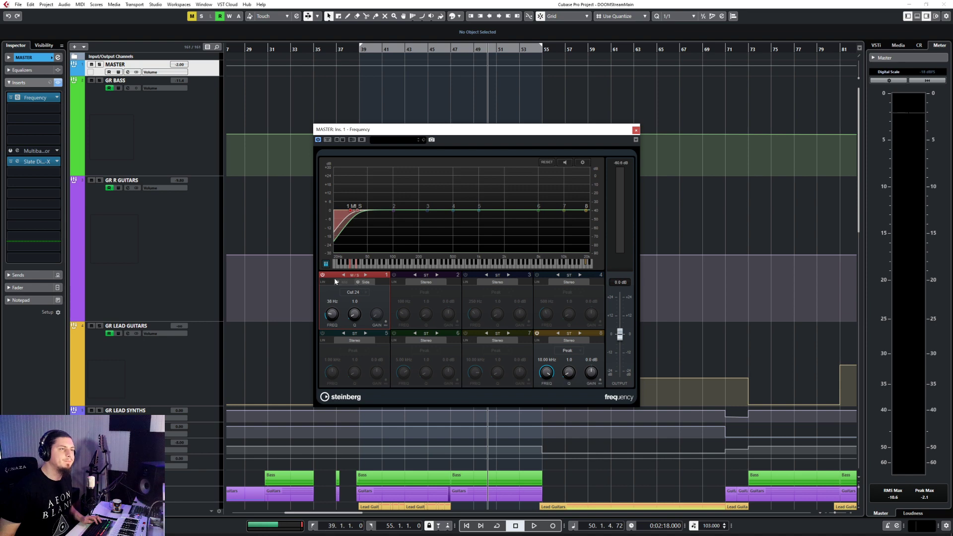
Return band 1 to stereo and enable band 2 in mid/side mode at 100 Hz with 2 dB mid gain and -2 dB side gain
{"action": "left_click", "coordinate": [367, 276]}
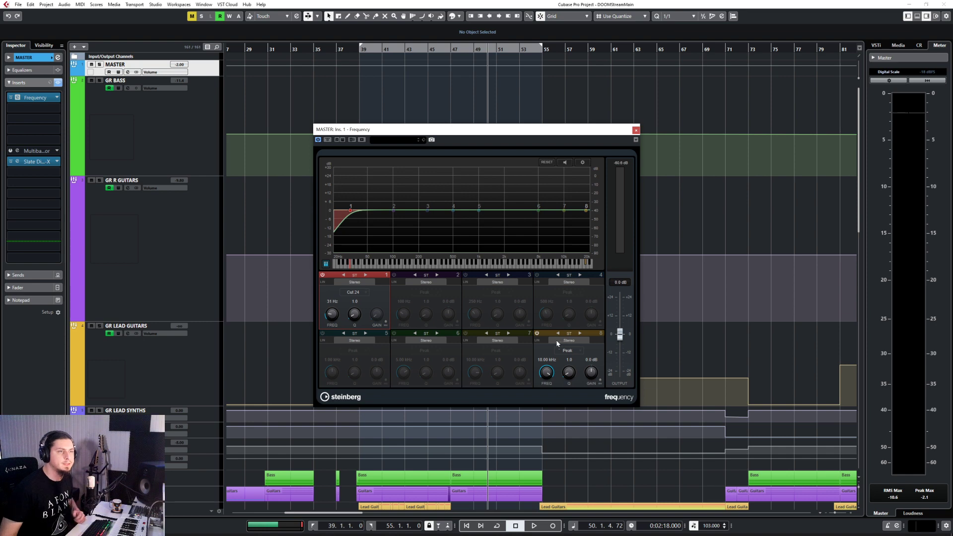
{"action": "left_click", "coordinate": [394, 276]}
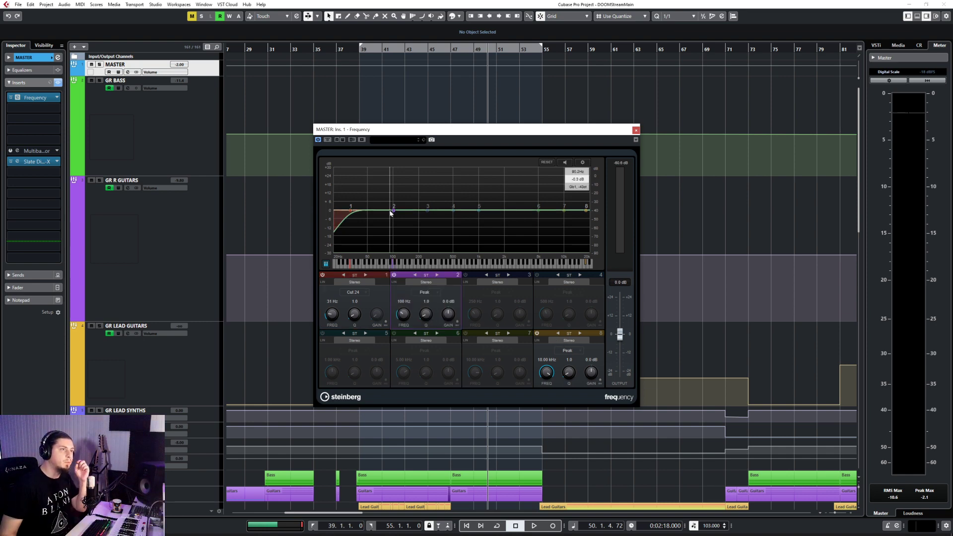
{"action": "left_click", "coordinate": [437, 276]}
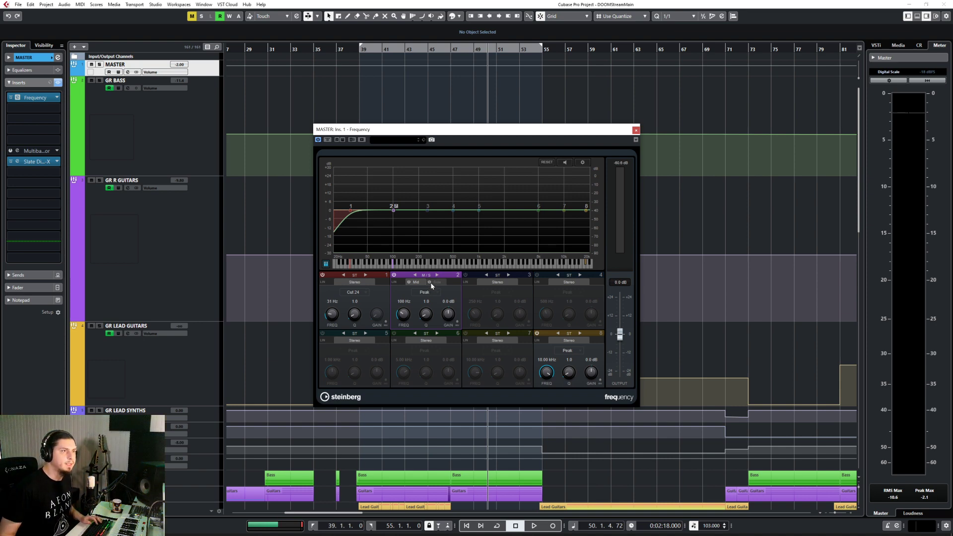
{"action": "left_click", "coordinate": [436, 283]}
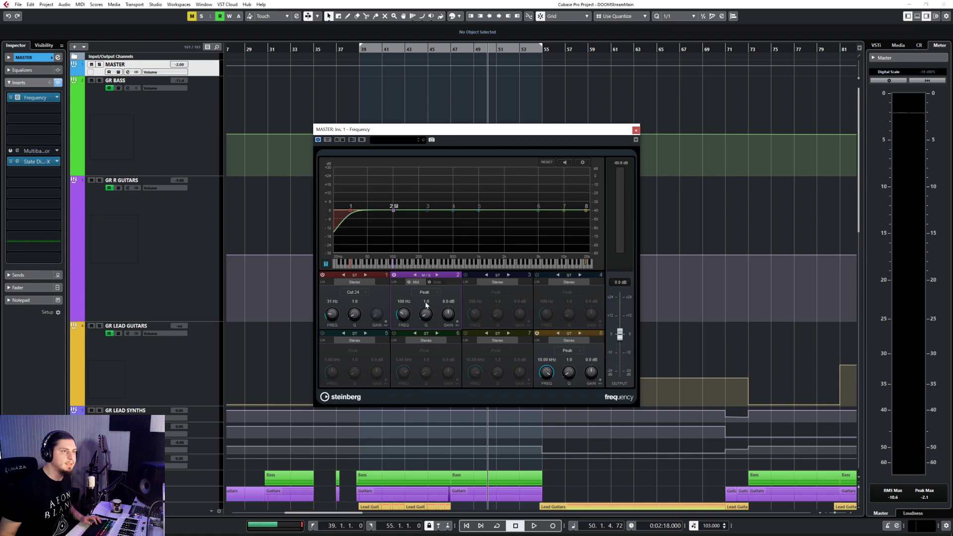
{"action": "key", "text": "Return"}
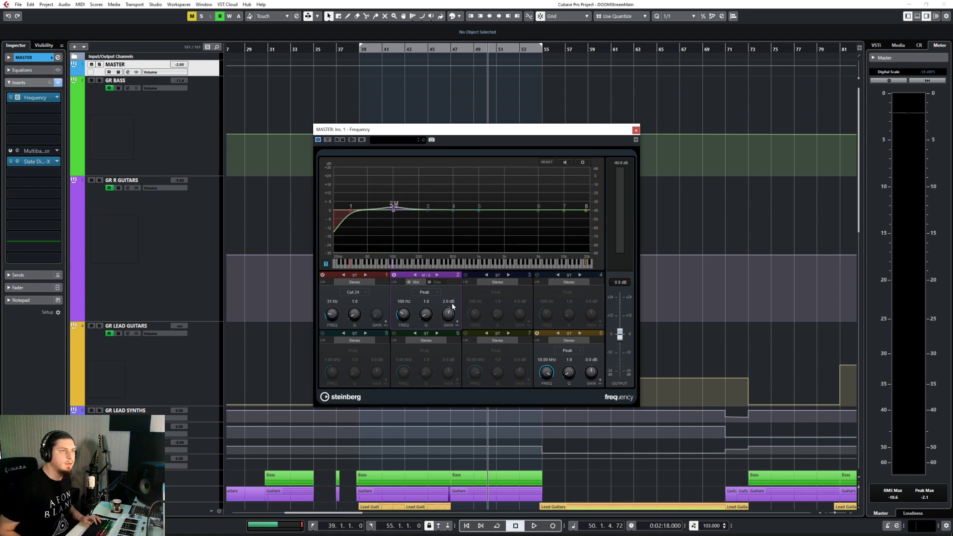
{"action": "left_click", "coordinate": [437, 282]}
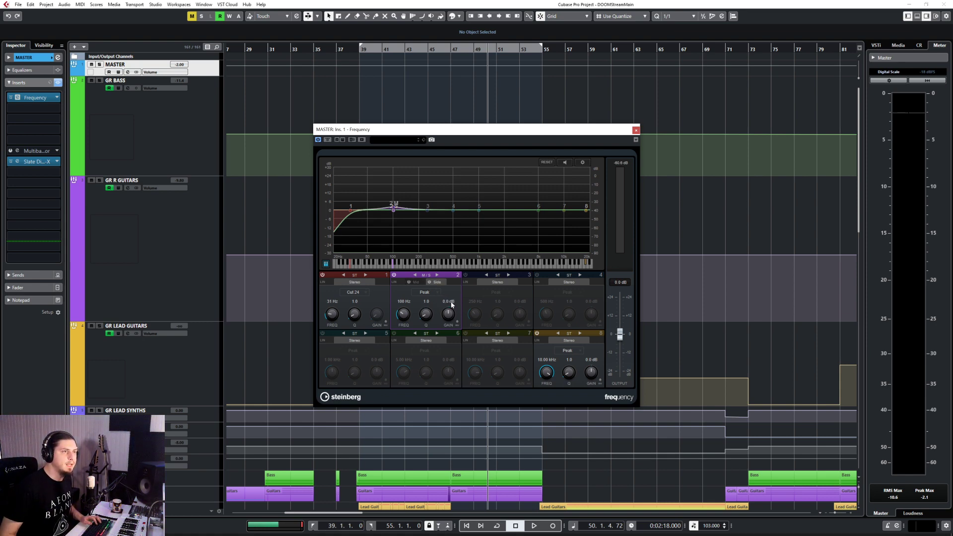
{"action": "key", "text": "Return"}
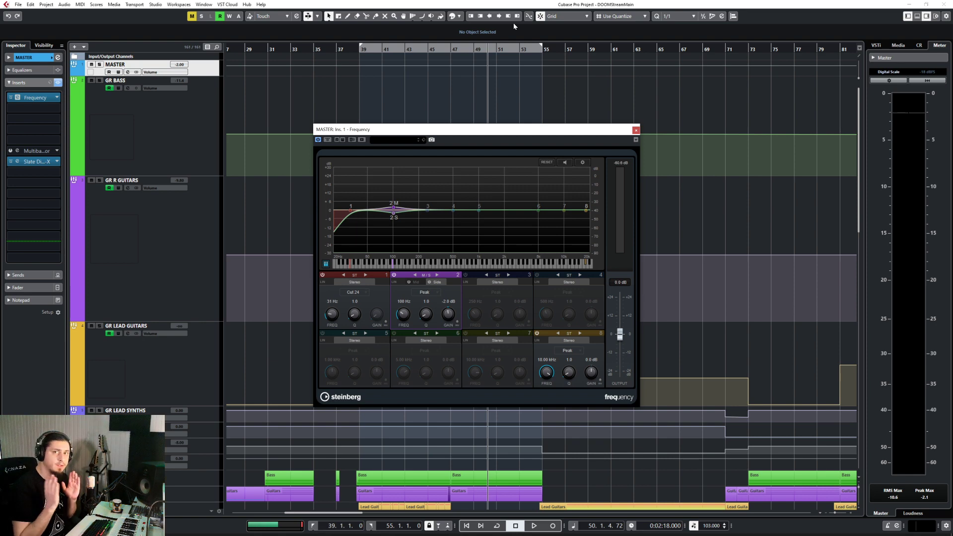
Play the mix from bar 39 and compare the MASTER Frequency EQ, and its band 2 alone, switched off and on
{"action": "key", "text": "KP_1"}
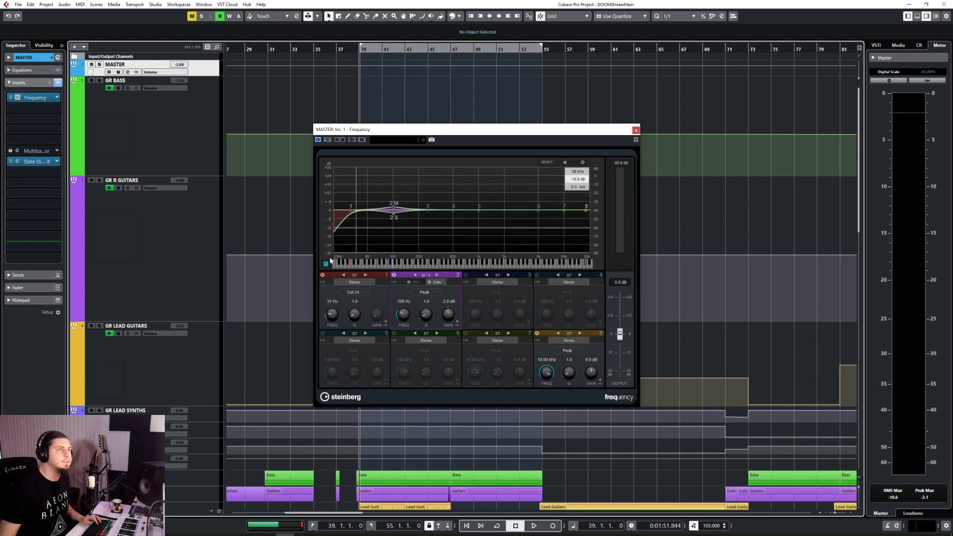
{"action": "key", "text": "space"}
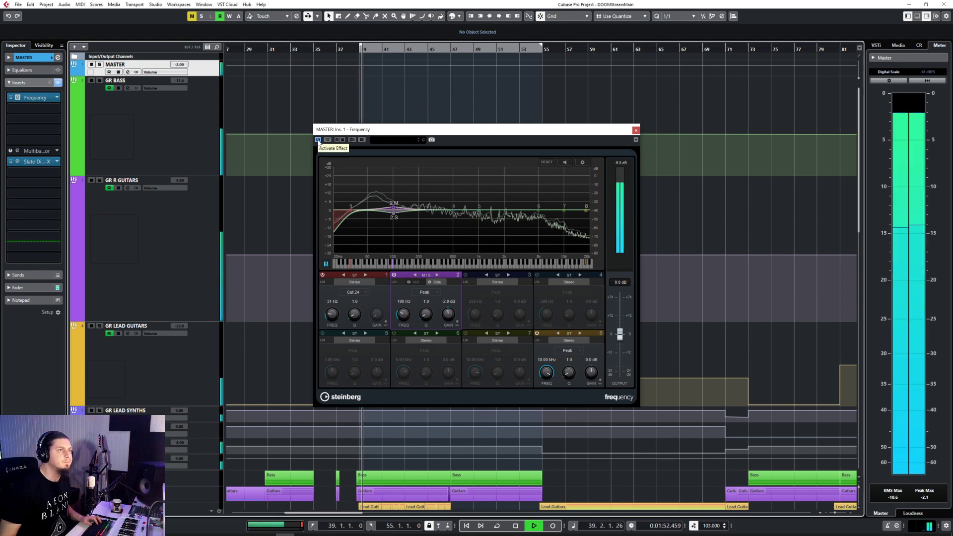
{"action": "left_click", "coordinate": [318, 140]}
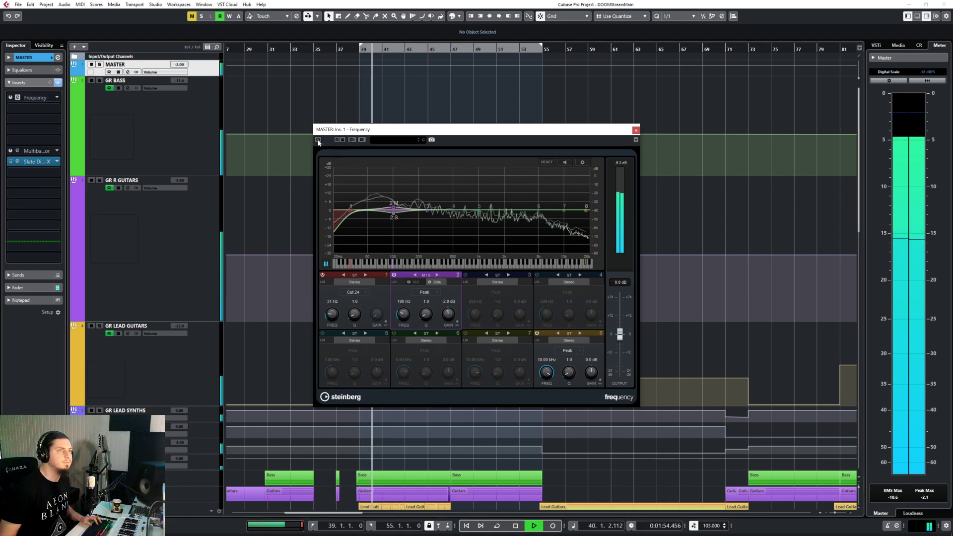
{"action": "left_click", "coordinate": [318, 140]}
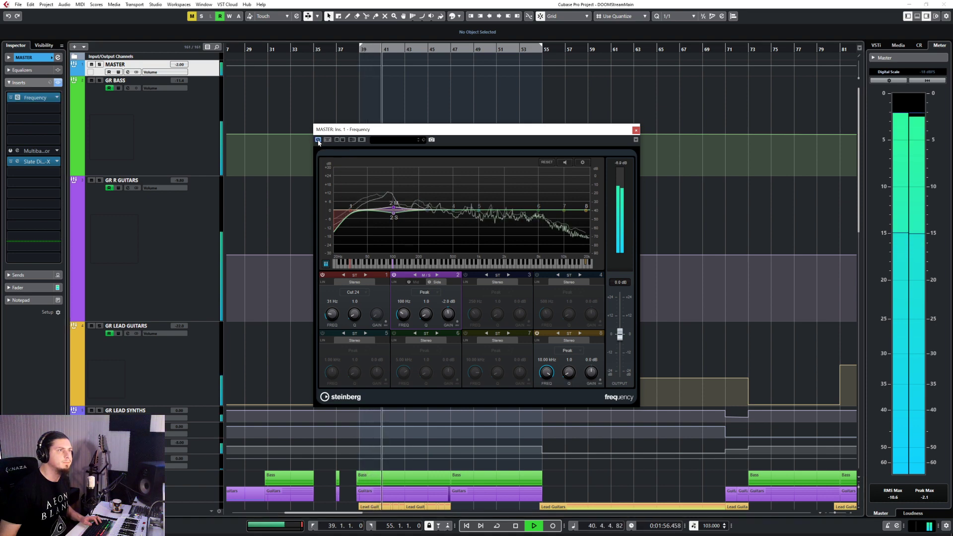
{"action": "left_click", "coordinate": [395, 276]}
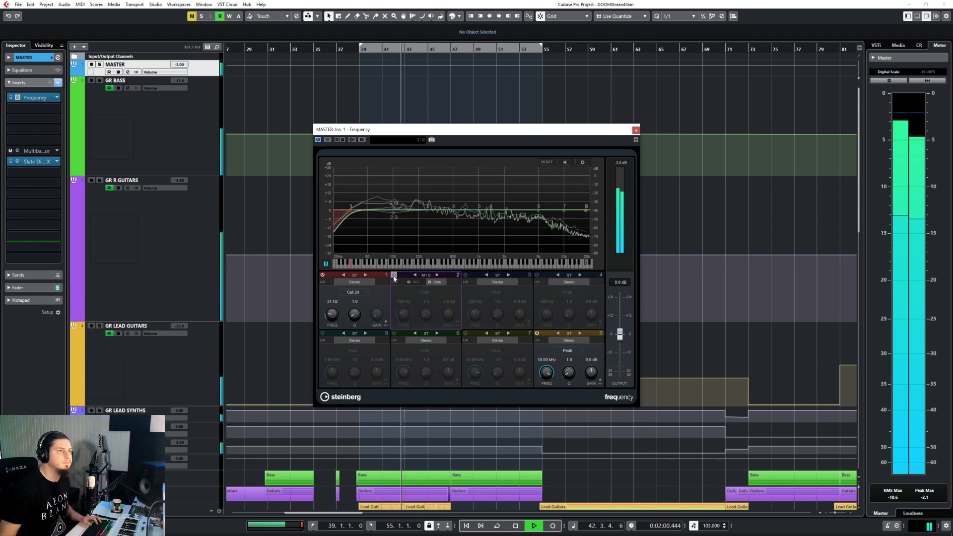
{"action": "left_click", "coordinate": [394, 276]}
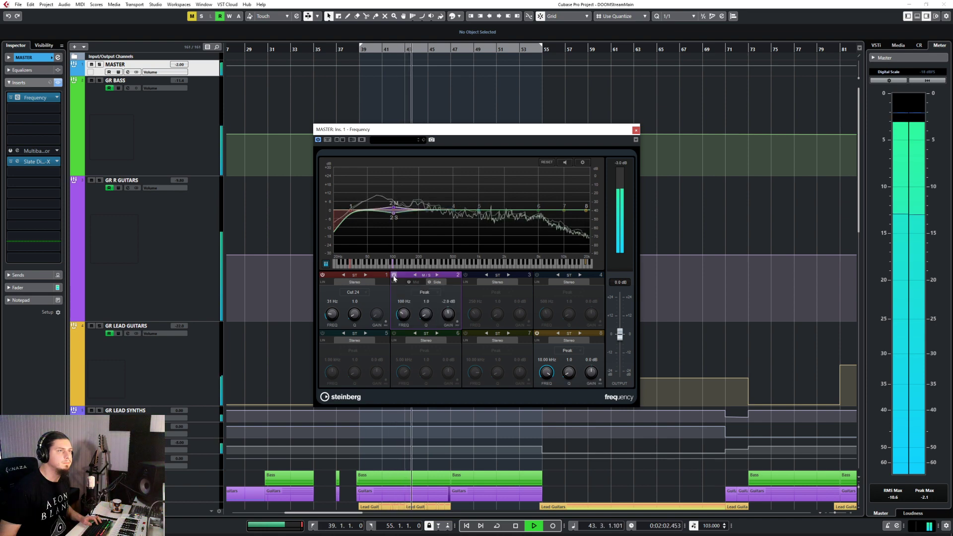
{"action": "key", "text": "space"}
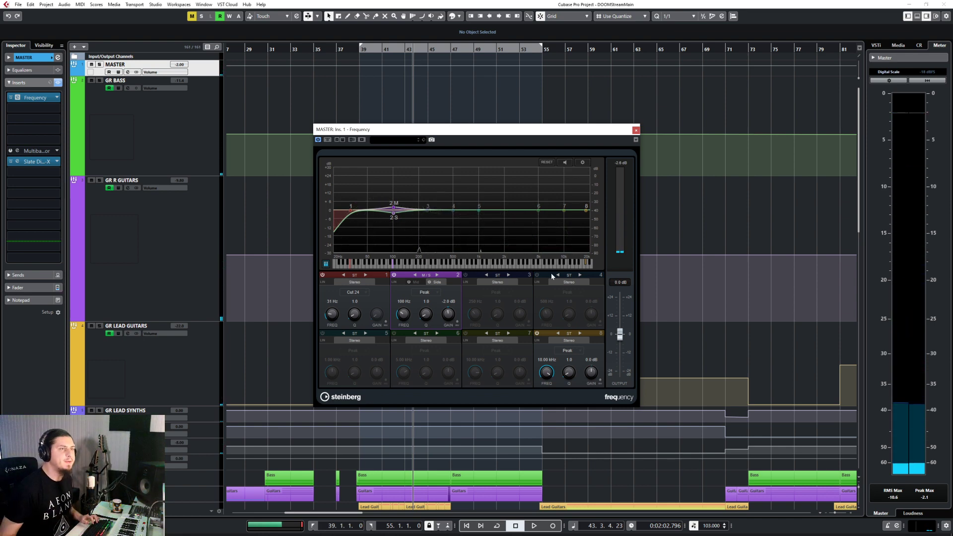
Switch band 8 of the MASTER Frequency EQ to mid/side processing
{"action": "left_click", "coordinate": [574, 351]}
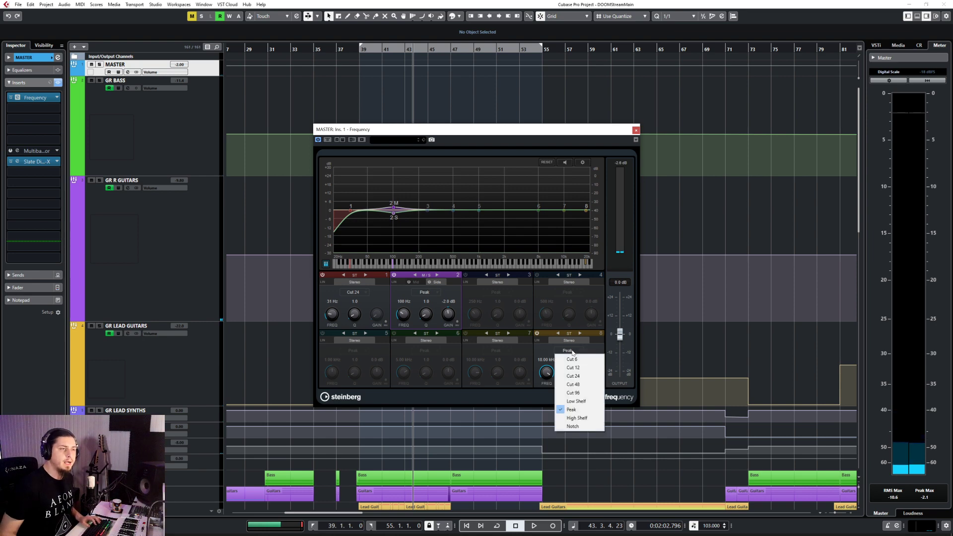
{"action": "left_click", "coordinate": [588, 350]}
{"action": "left_click", "coordinate": [580, 334]}
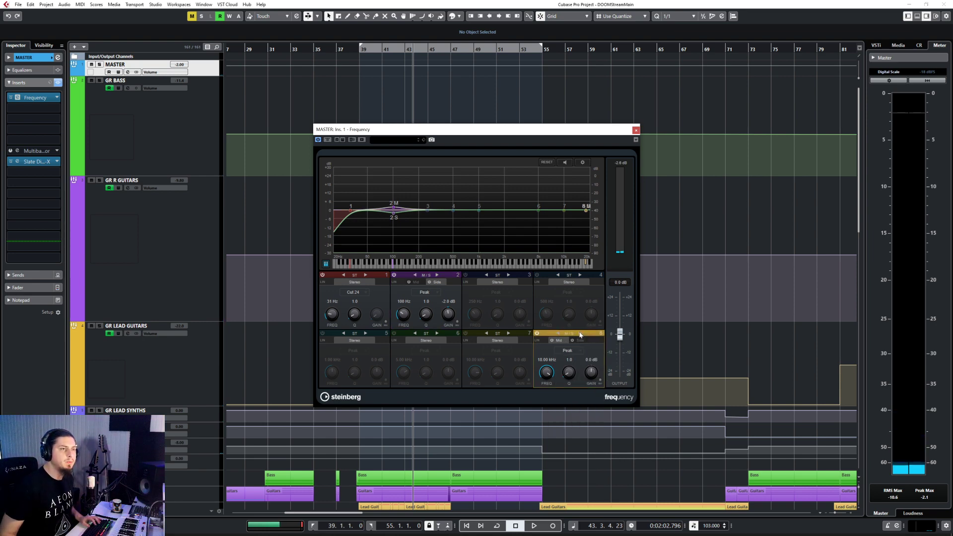
Try a Cut 24 and a Cut 6 filter on the mid channel of band 8
{"action": "left_click", "coordinate": [575, 352]}
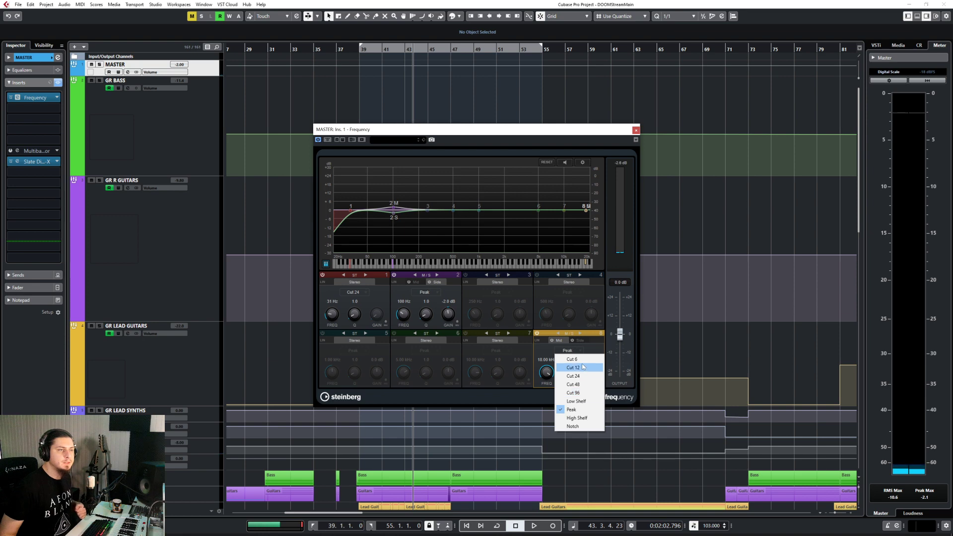
{"action": "left_click", "coordinate": [584, 375]}
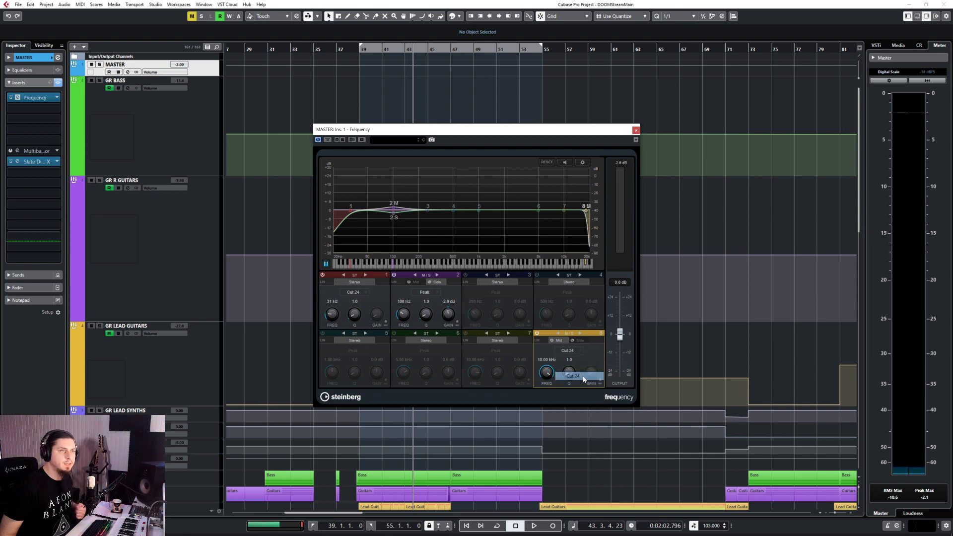
{"action": "left_click", "coordinate": [569, 352]}
{"action": "left_click", "coordinate": [570, 359]}
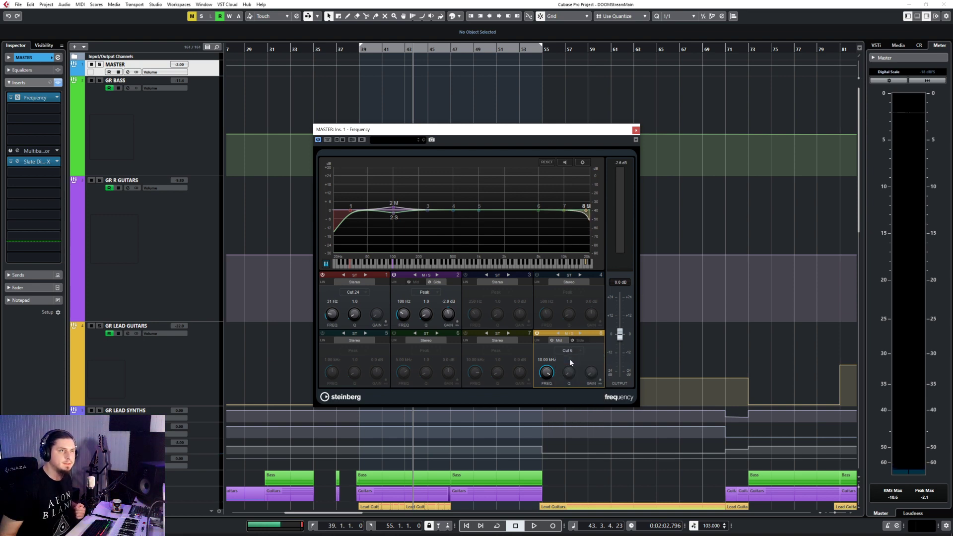
Make the mid channel of band 8 a High Shelf at about 13.03 kHz with Q 1 and -2 dB gain
{"action": "left_click", "coordinate": [568, 353]}
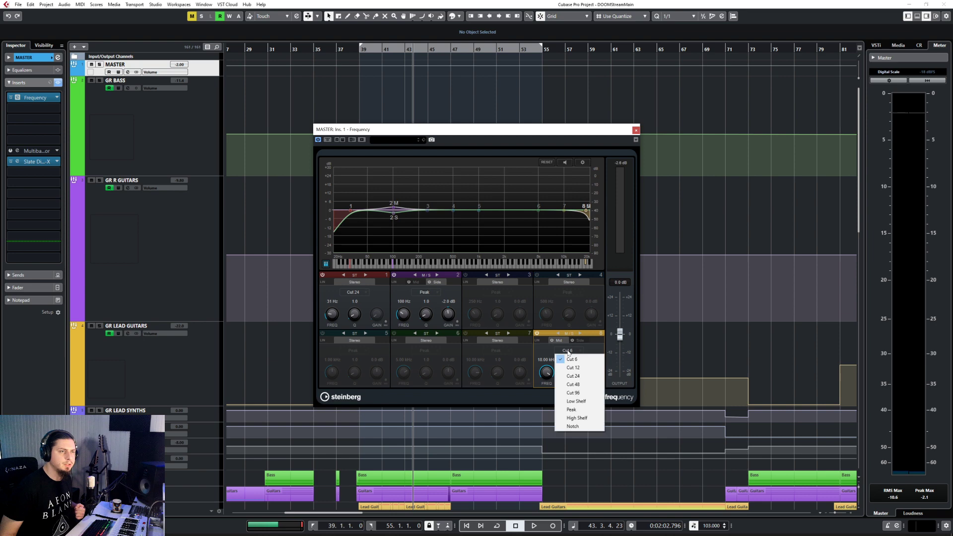
{"action": "left_click", "coordinate": [571, 418]}
{"action": "scroll", "coordinate": [546, 373], "scroll_direction": "down", "scroll_amount": 3}
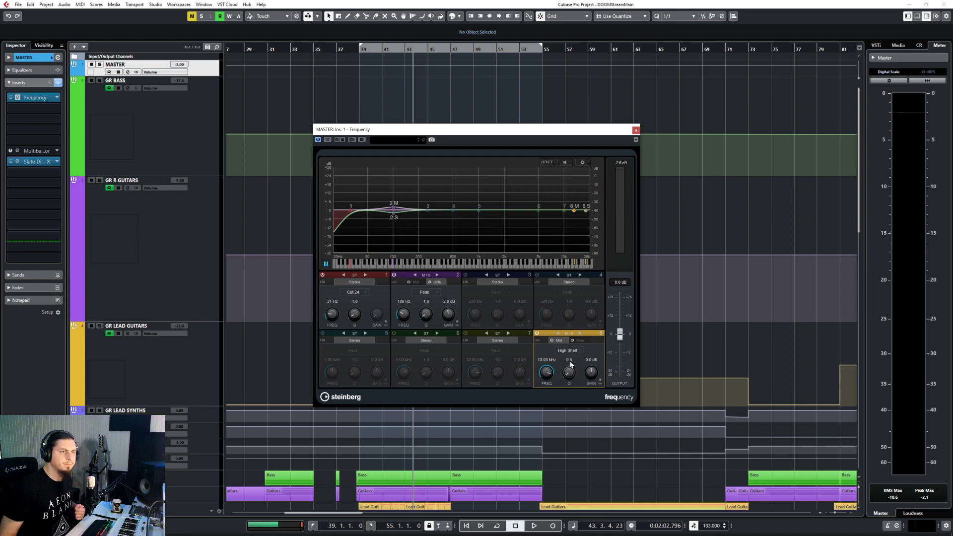
{"action": "type", "text": "1"}
{"action": "key", "text": "Return"}
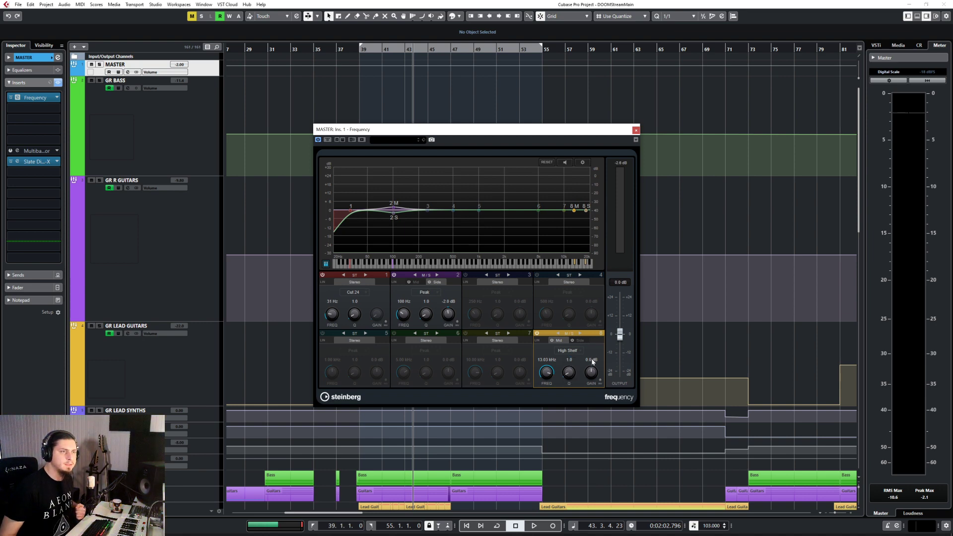
{"action": "left_click", "coordinate": [592, 360]}
{"action": "type", "text": "-2"}
{"action": "key", "text": "Return"}
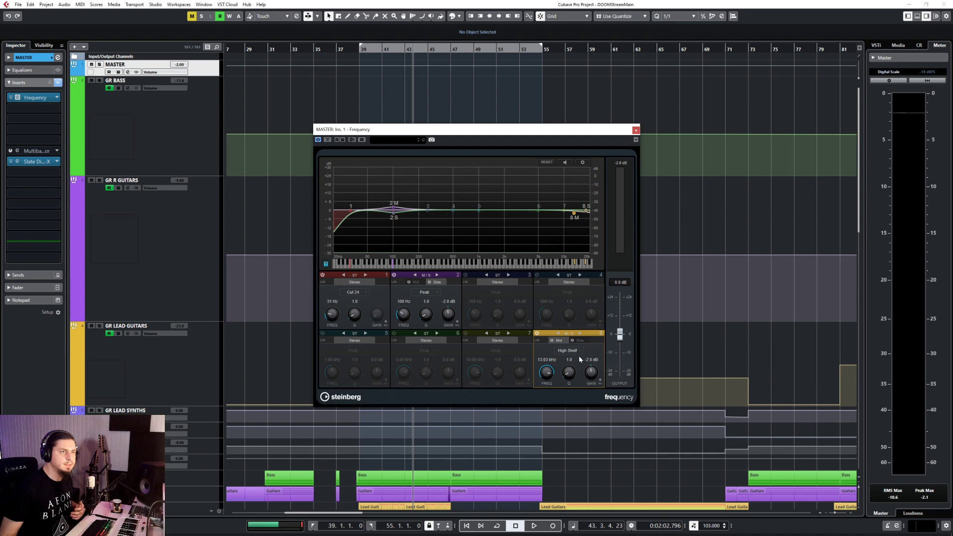
Make the side channel of band 8 a High Shelf with 2 dB gain
{"action": "left_click", "coordinate": [569, 351]}
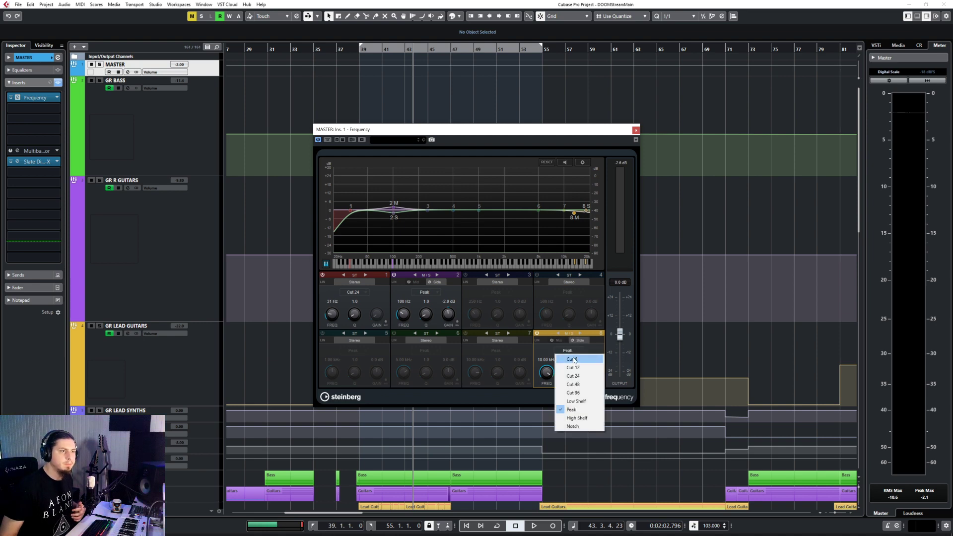
{"action": "left_click", "coordinate": [576, 418]}
{"action": "left_click", "coordinate": [592, 360]}
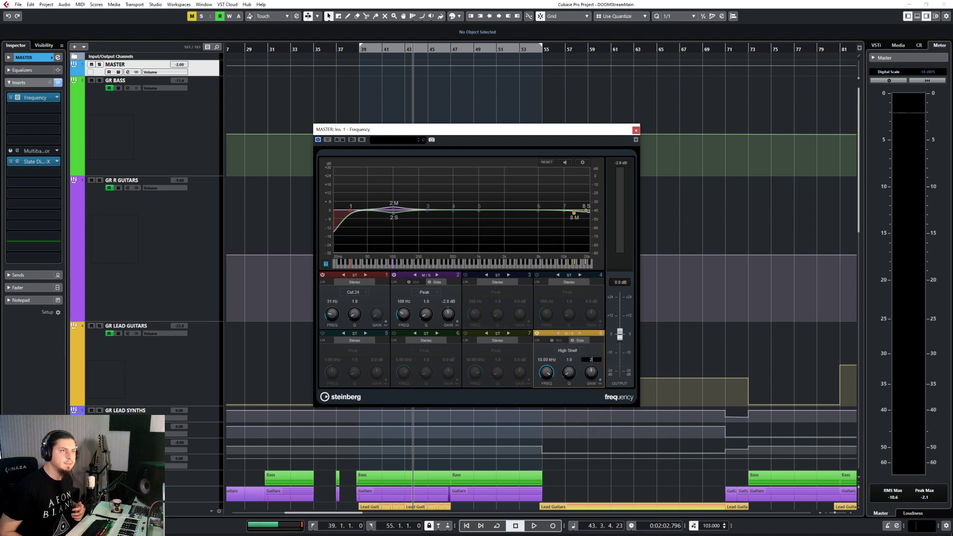
{"action": "type", "text": "2"}
{"action": "key", "text": "Return"}
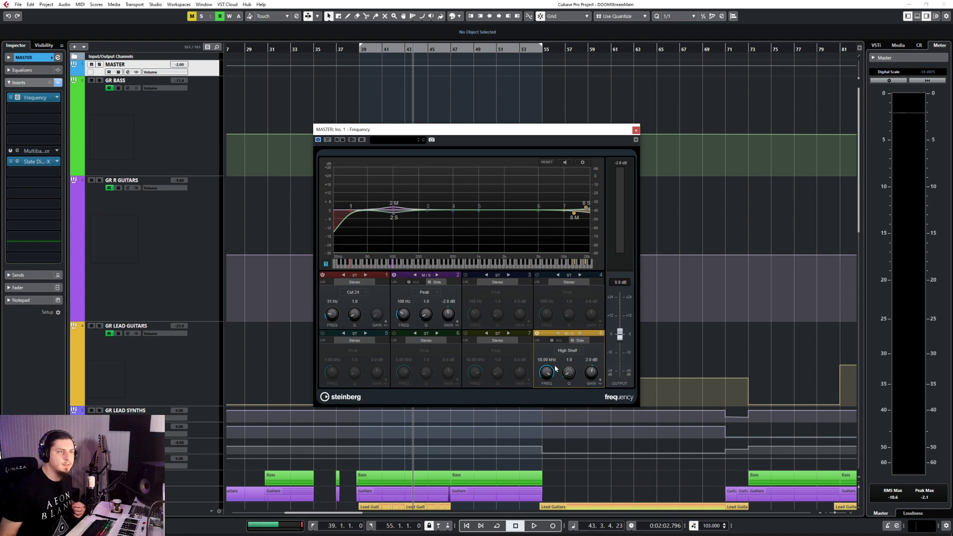
Match the side channel frequency of band 8 to the mid channel by setting it to 13.03 kHz
{"action": "left_click", "coordinate": [556, 341]}
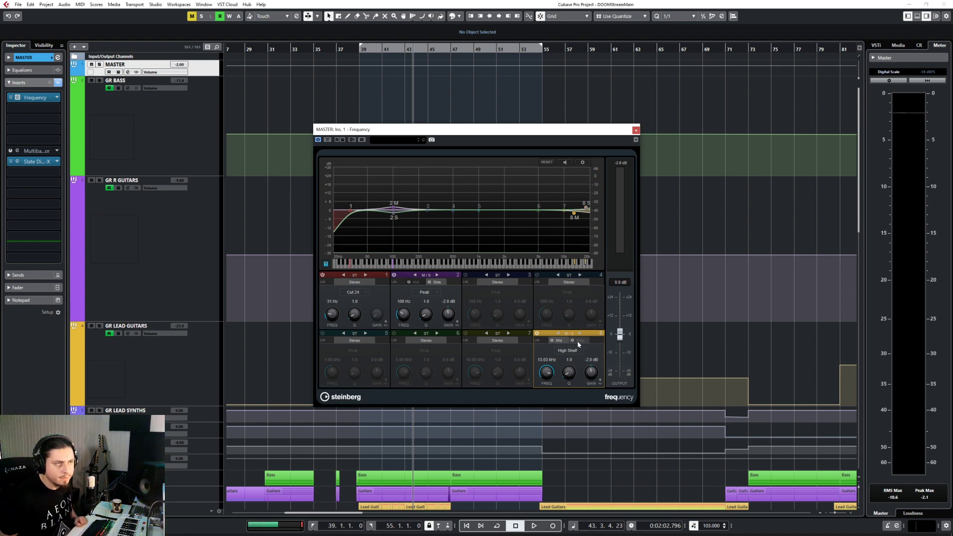
{"action": "left_click", "coordinate": [577, 341]}
{"action": "double_click", "coordinate": [547, 360]}
{"action": "type", "text": "13"}
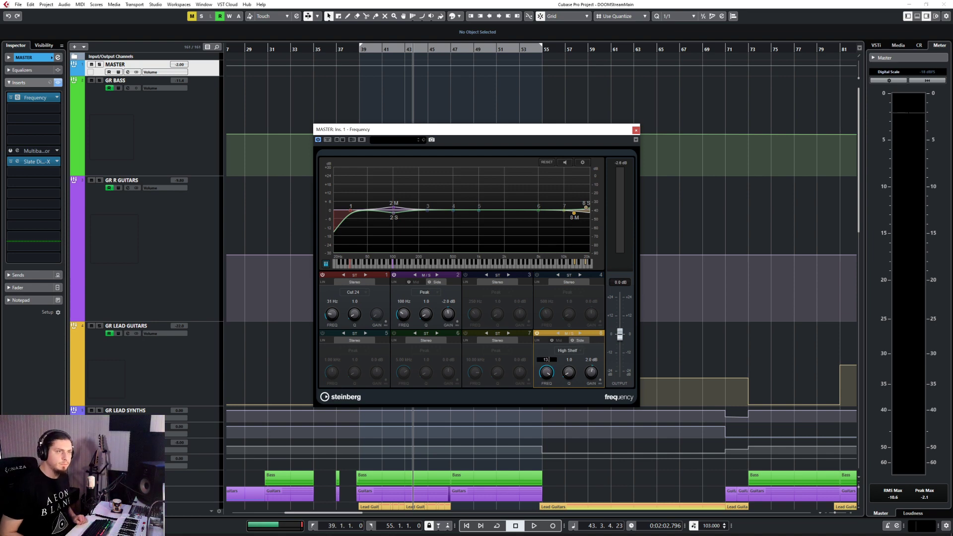
{"action": "type", "text": ".03"}
{"action": "key", "text": "Return"}
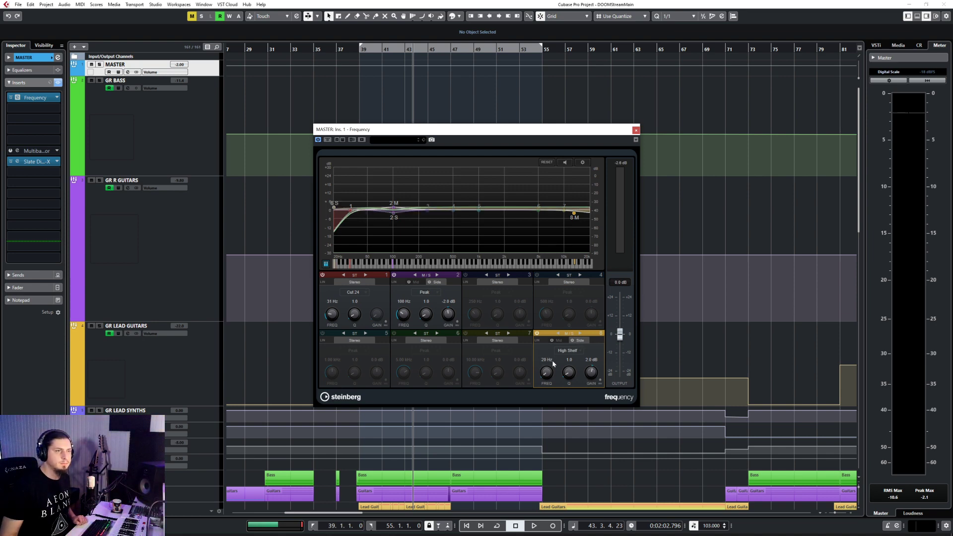
{"action": "double_click", "coordinate": [547, 359]}
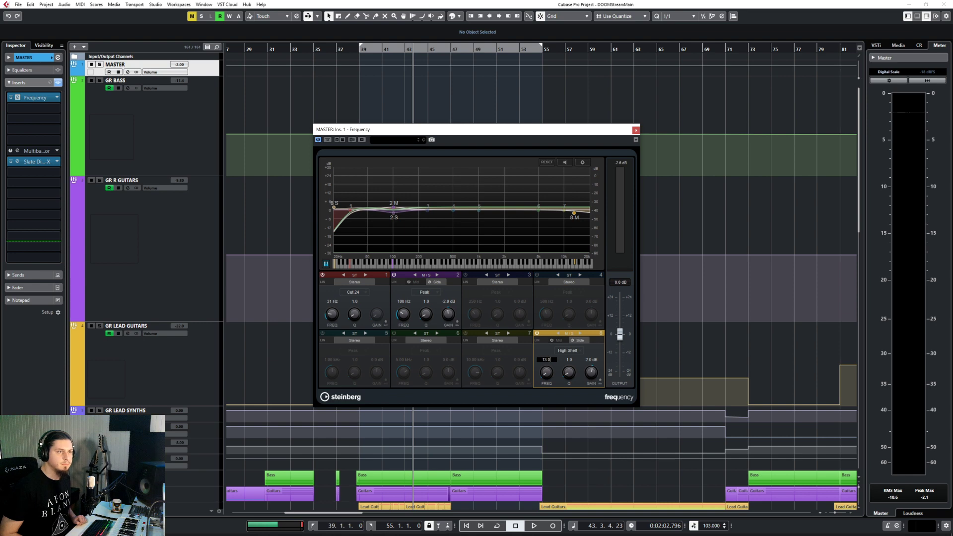
{"action": "type", "text": "13.03 khz"}
{"action": "key", "text": "Return"}
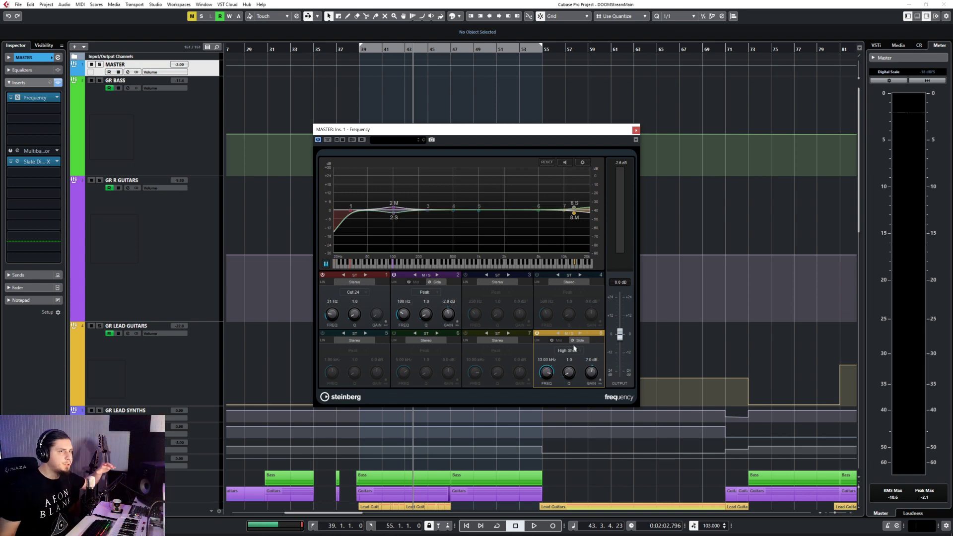
{"action": "left_click", "coordinate": [559, 342]}
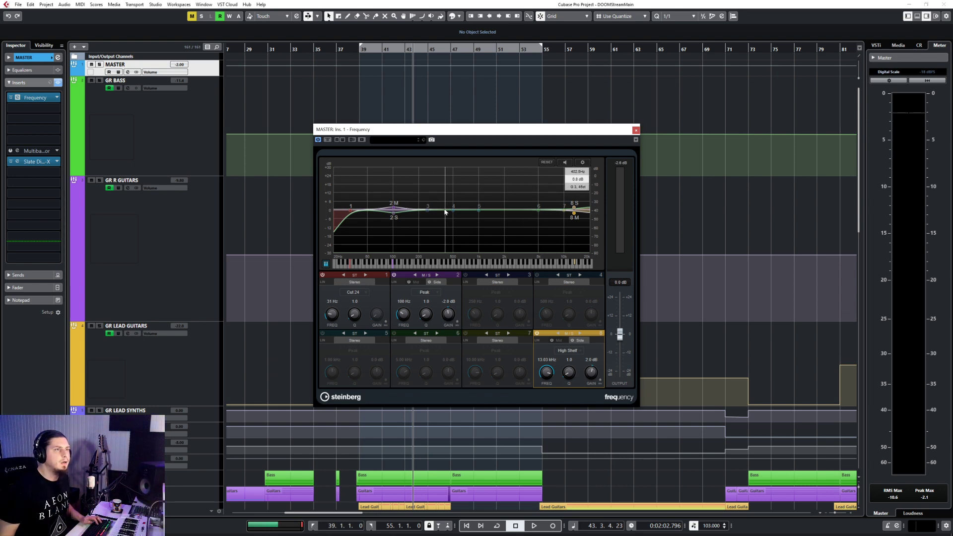
Enable band 3 in stereo as a gentle peak cut of about 3 dB at about 304 Hz
{"action": "left_click_drag", "start_coordinate": [429, 210], "coordinate": [438, 217]}
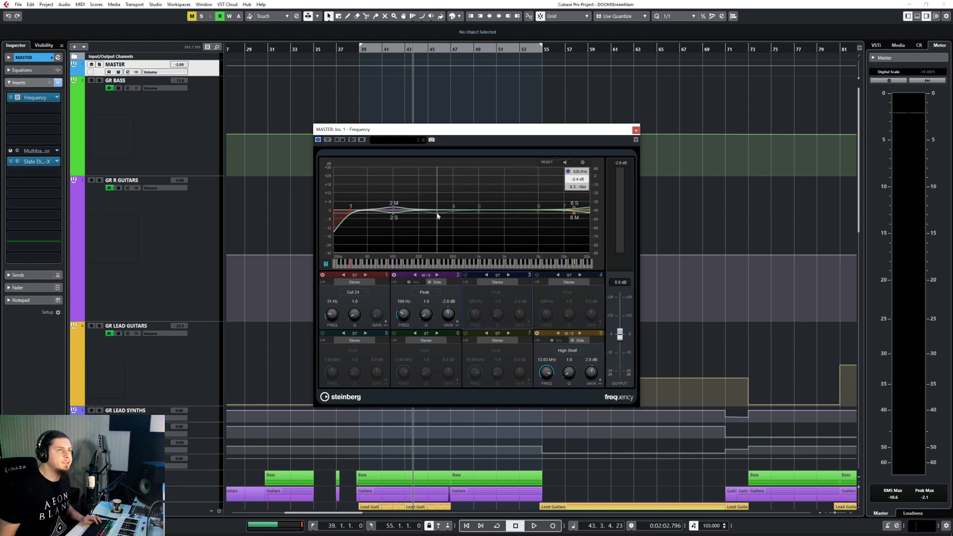
{"action": "left_click", "coordinate": [465, 275]}
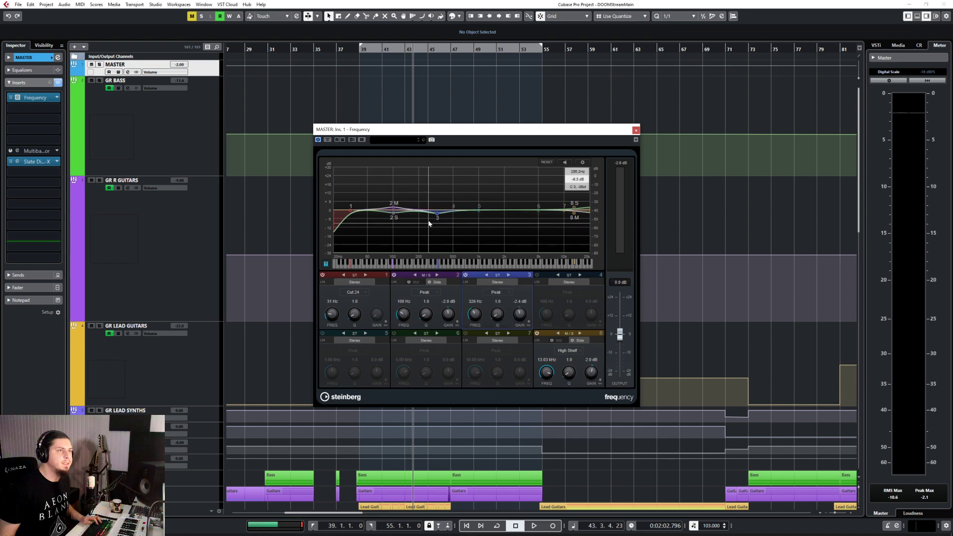
{"action": "left_click_drag", "start_coordinate": [437, 217], "coordinate": [434, 216]}
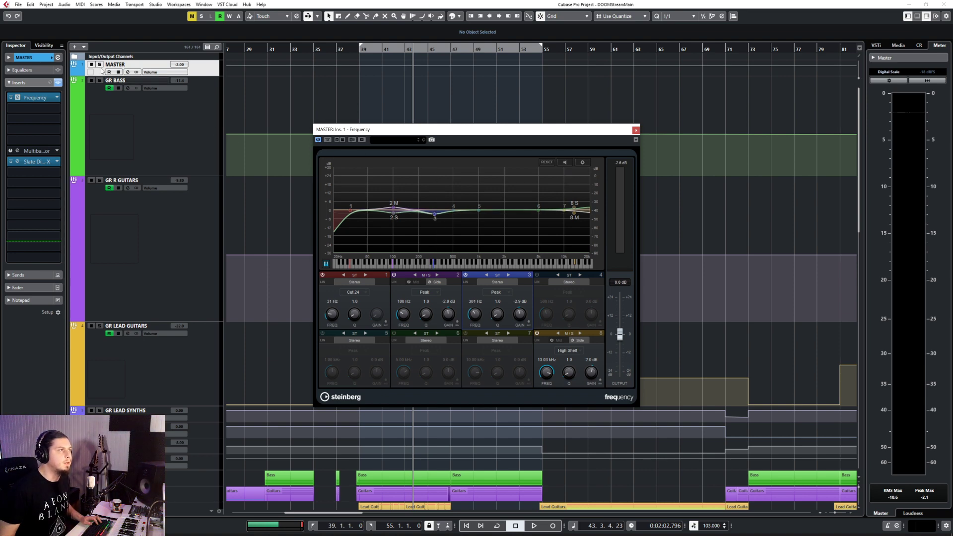
Close the EQ window and play the mix, comparing the MASTER Frequency EQ switched off and on
{"action": "left_click", "coordinate": [636, 130]}
{"action": "key", "text": "space"}
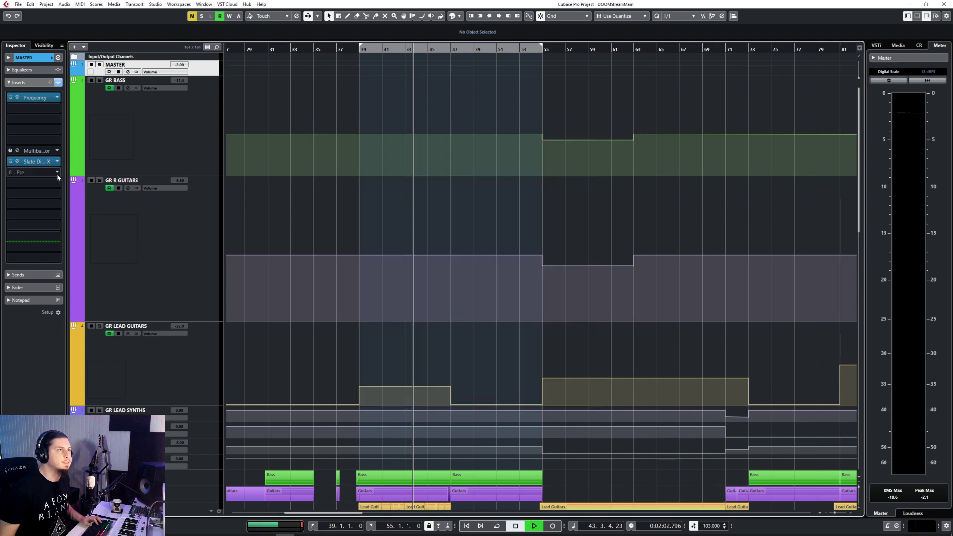
{"action": "left_click", "coordinate": [11, 98]}
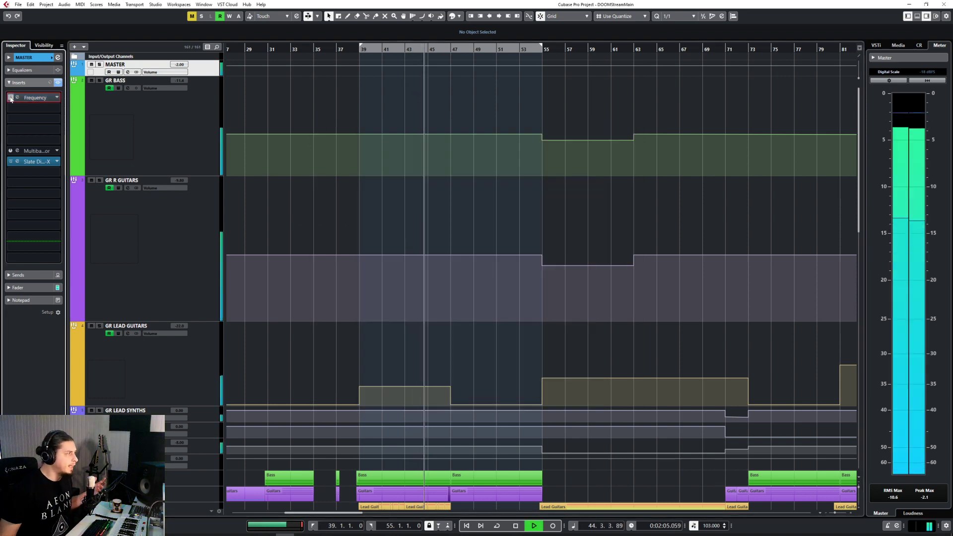
{"action": "left_click", "coordinate": [10, 98]}
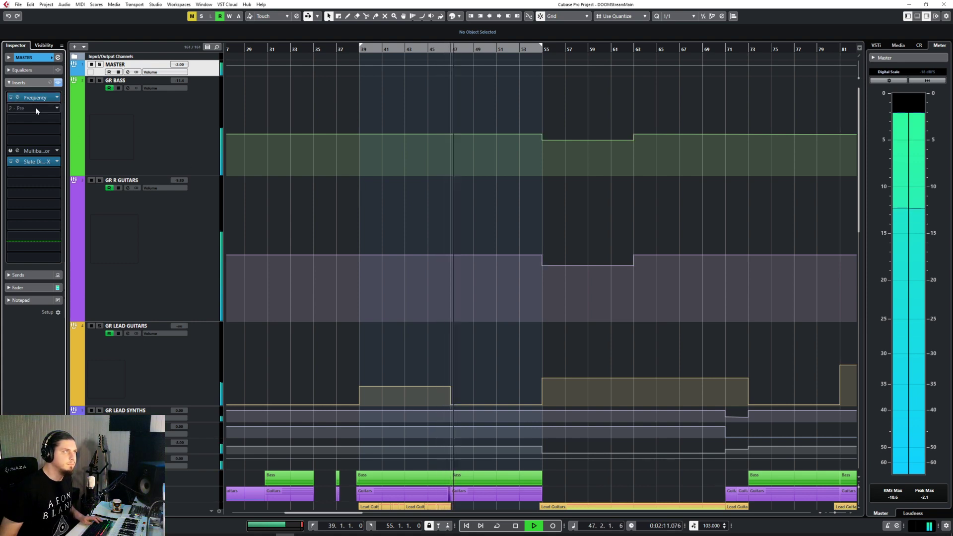
{"action": "left_click", "coordinate": [11, 99]}
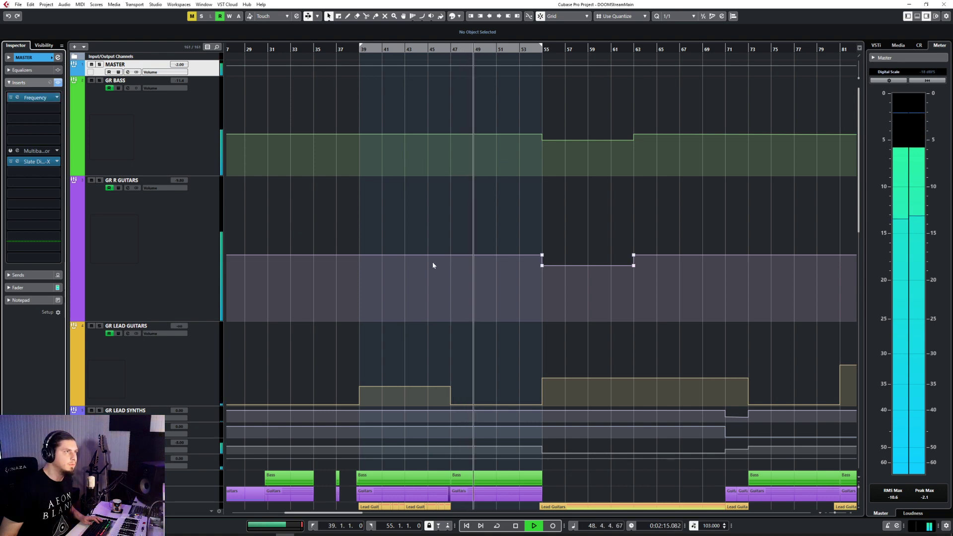
{"action": "key", "text": "space"}
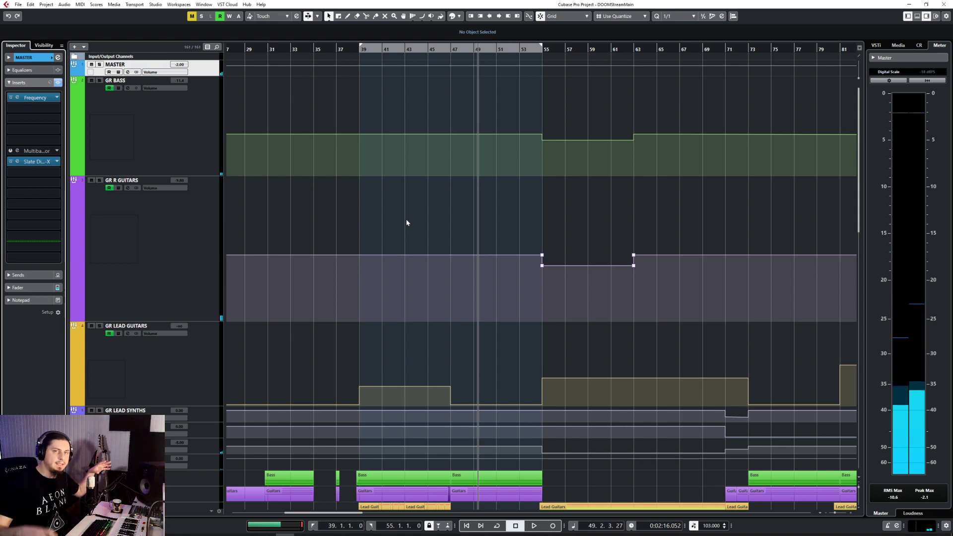
{"action": "left_click", "coordinate": [354, 268]}
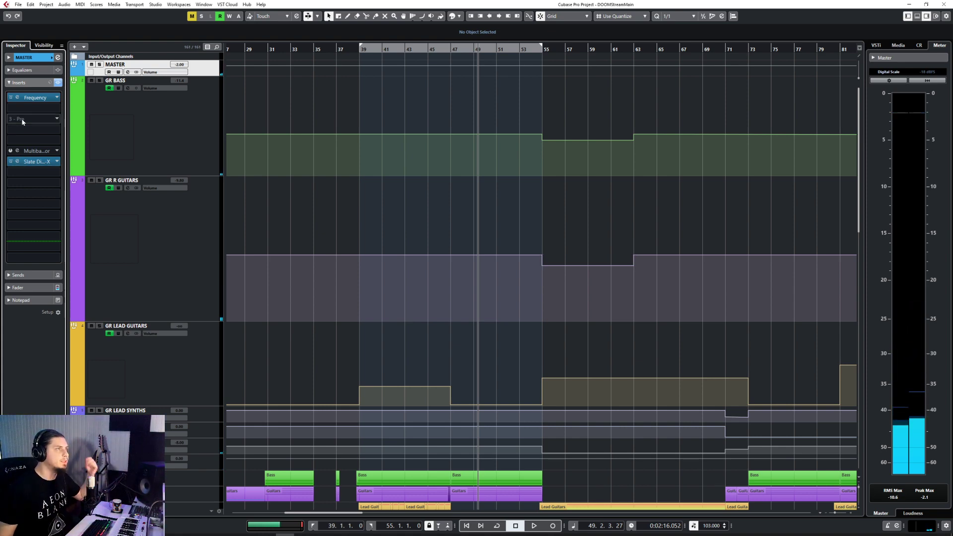
Choose 24-bit output resolution in the dither settings of the MASTER's Slate Digital FG-X, save them and close the plug-in
{"action": "left_click", "coordinate": [18, 161]}
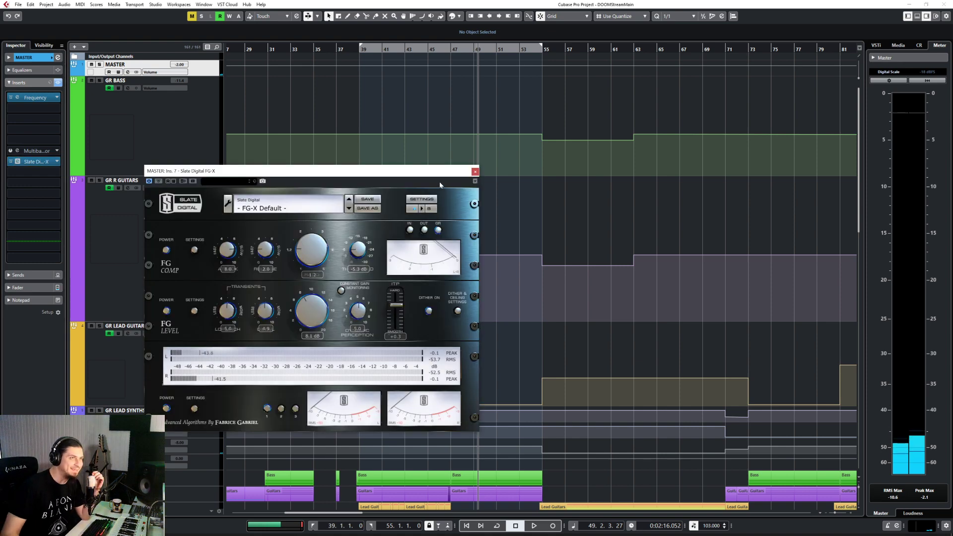
{"action": "scroll", "coordinate": [305, 246], "scroll_direction": "down", "scroll_amount": 2}
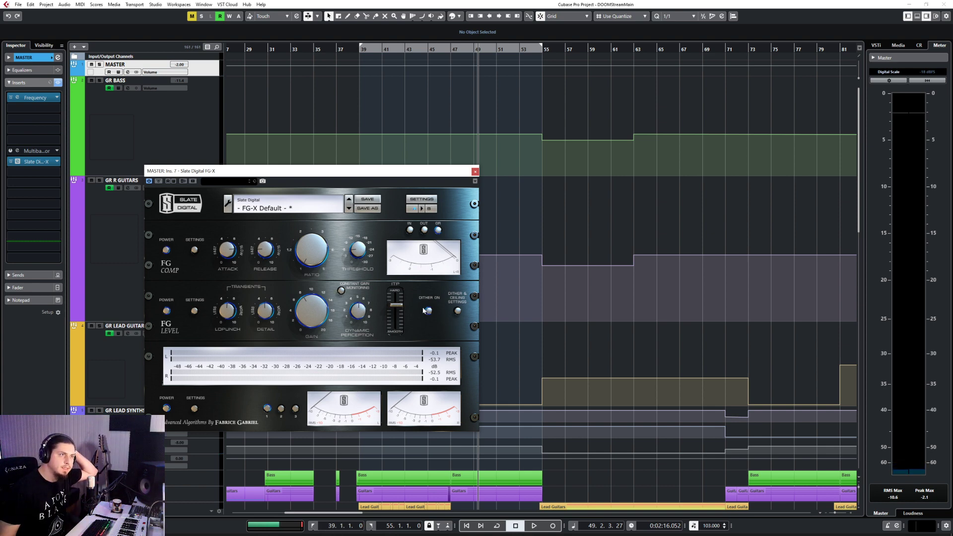
{"action": "left_click", "coordinate": [458, 311]}
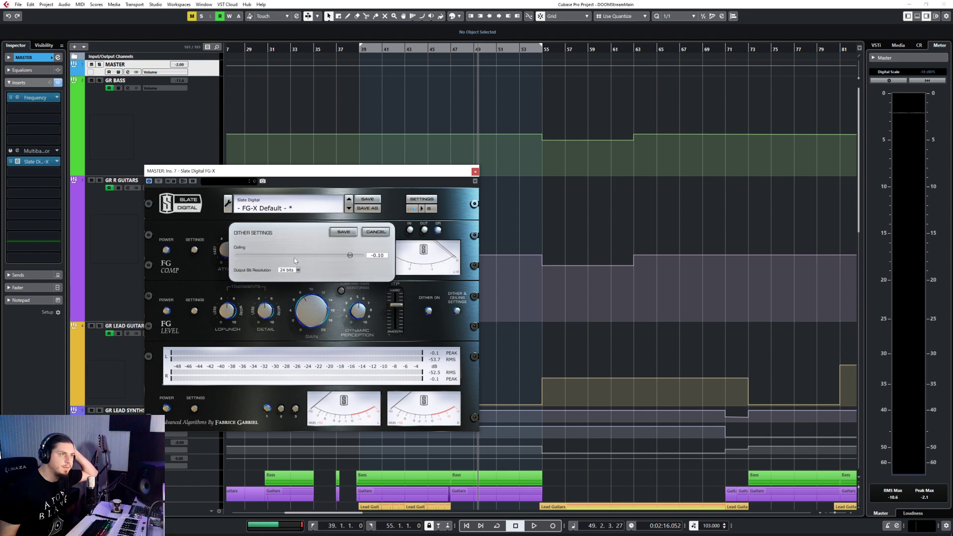
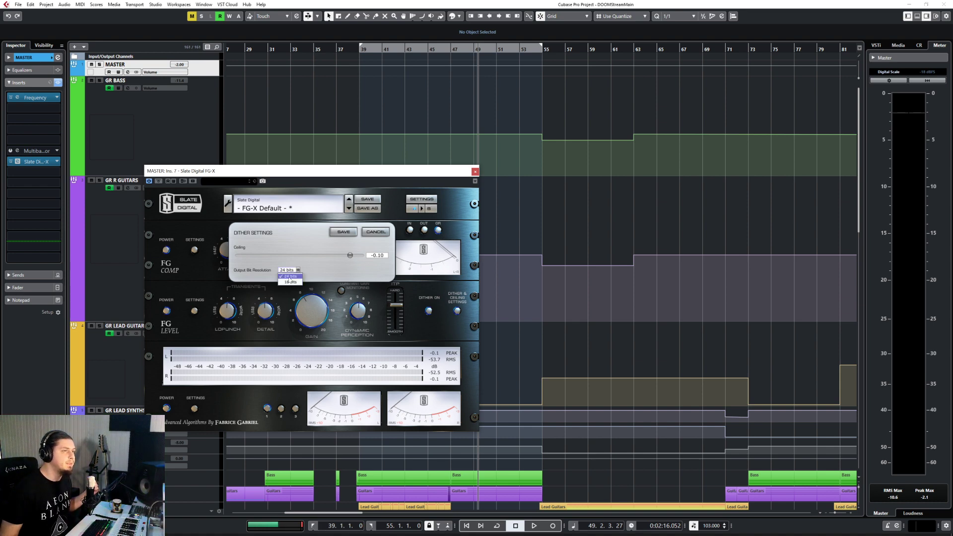
{"action": "left_click", "coordinate": [294, 278]}
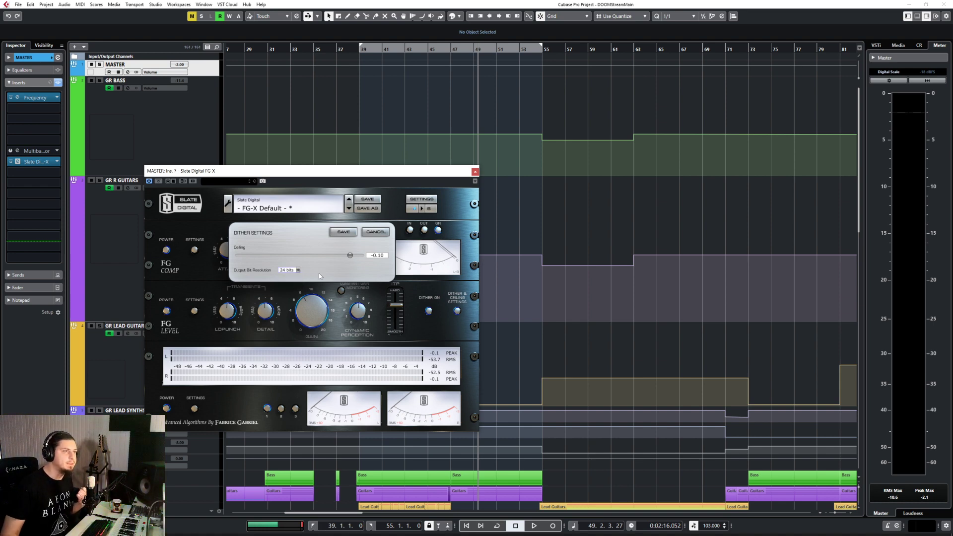
{"action": "left_click", "coordinate": [338, 231]}
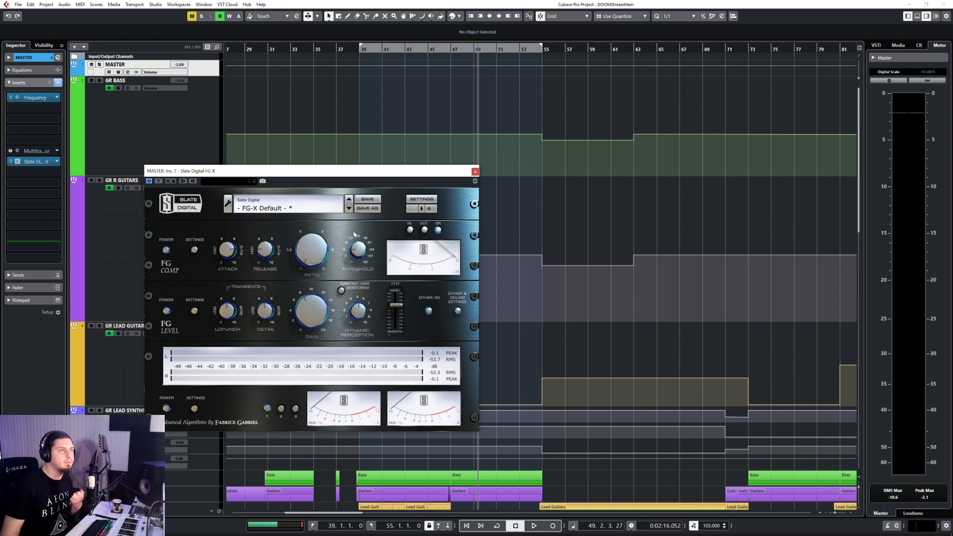
{"action": "left_click", "coordinate": [474, 171]}
Open the effect selection for the second insert slot of the MASTER channel
{"action": "left_click", "coordinate": [36, 107]}
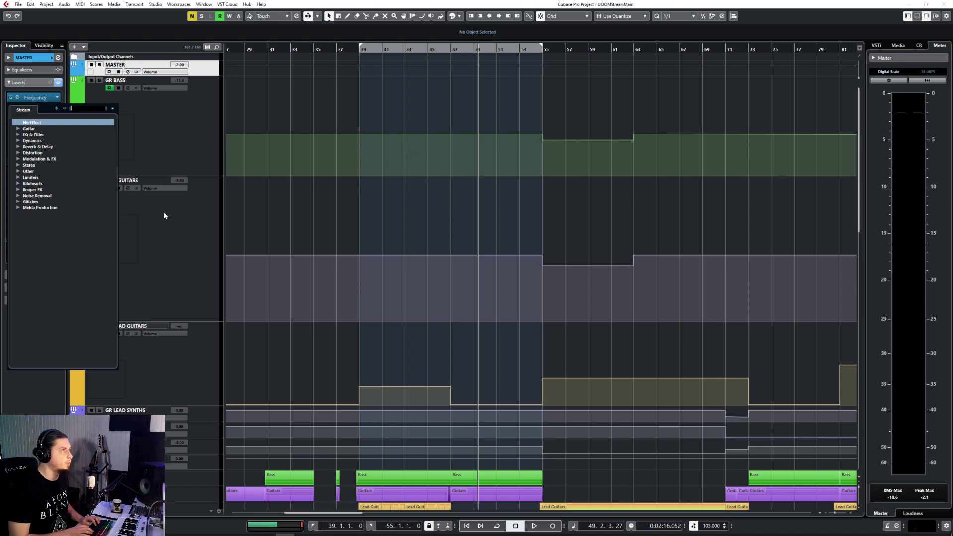
Search the insert effects for "red" and add the VBC FG-Red compressor to the MASTER channel's second insert slot
{"action": "type", "text": "red"}
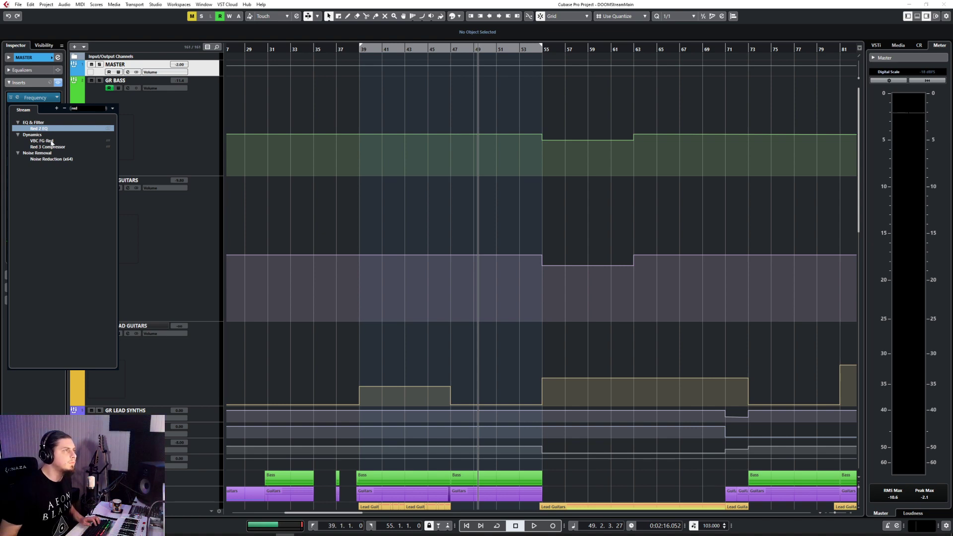
{"action": "key", "text": "Escape"}
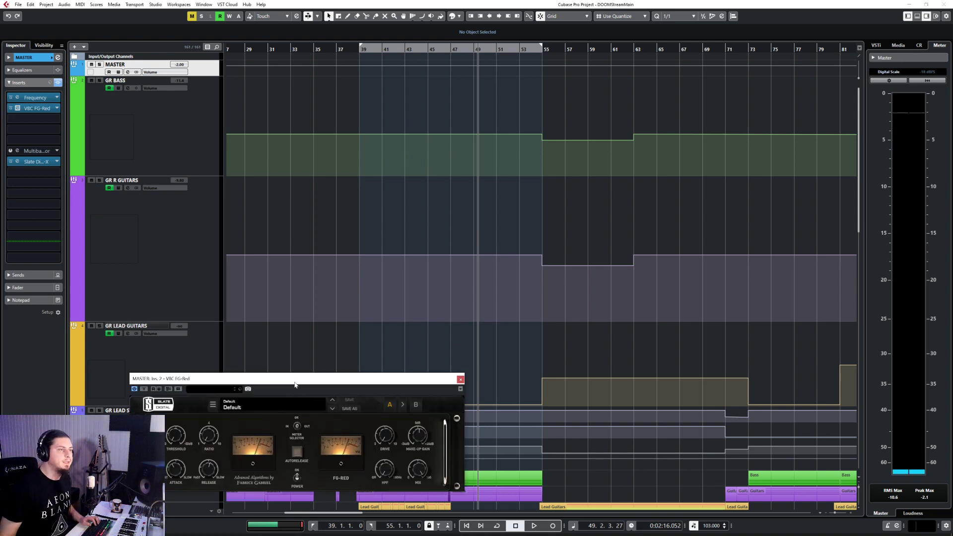
{"action": "left_click_drag", "start_coordinate": [294, 382], "coordinate": [394, 224]}
Try the factory presets 02 CLA Rock HP and 04 Glue in the FG-Red compressor
{"action": "left_click", "coordinate": [359, 249]}
{"action": "mouse_move", "coordinate": [389, 258]}
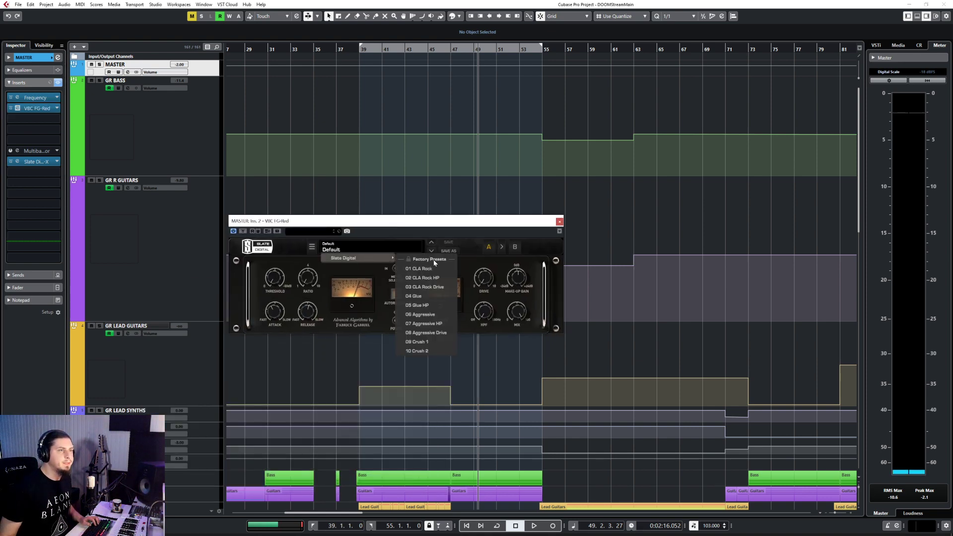
{"action": "left_click", "coordinate": [439, 277]}
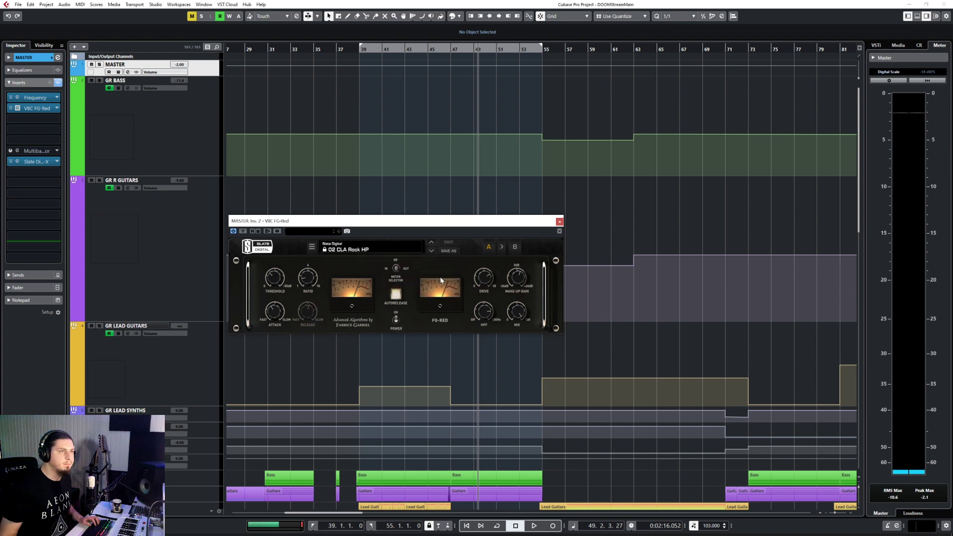
{"action": "left_click", "coordinate": [390, 253]}
{"action": "mouse_move", "coordinate": [390, 258]}
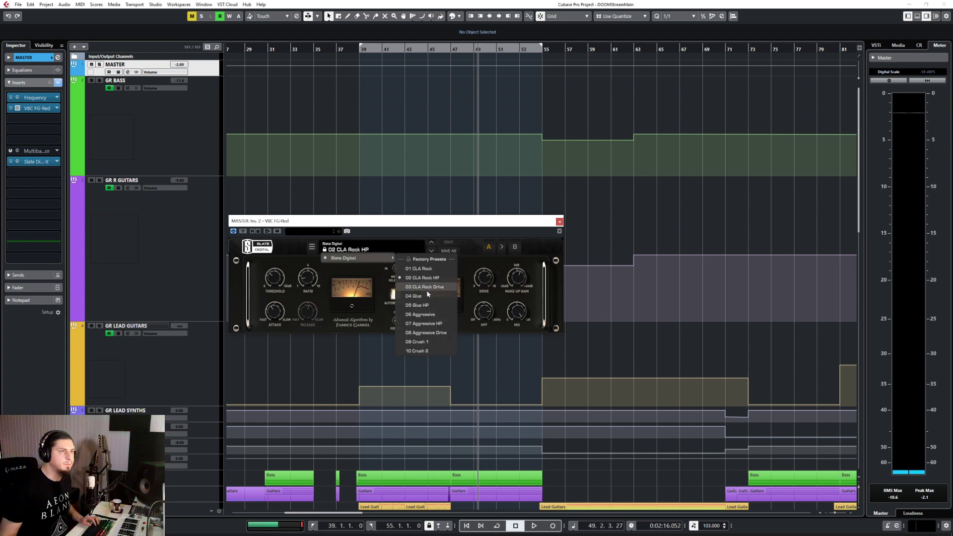
{"action": "left_click", "coordinate": [428, 296]}
Load the 03 CLA Rock Drive preset in the FG-Red and listen to the song from bar 39
{"action": "left_click", "coordinate": [392, 256]}
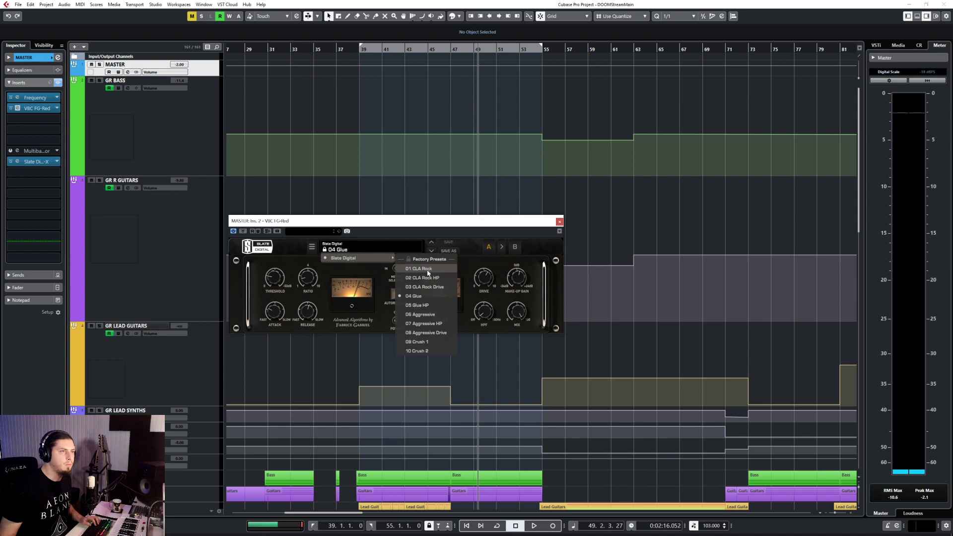
{"action": "left_click", "coordinate": [424, 288]}
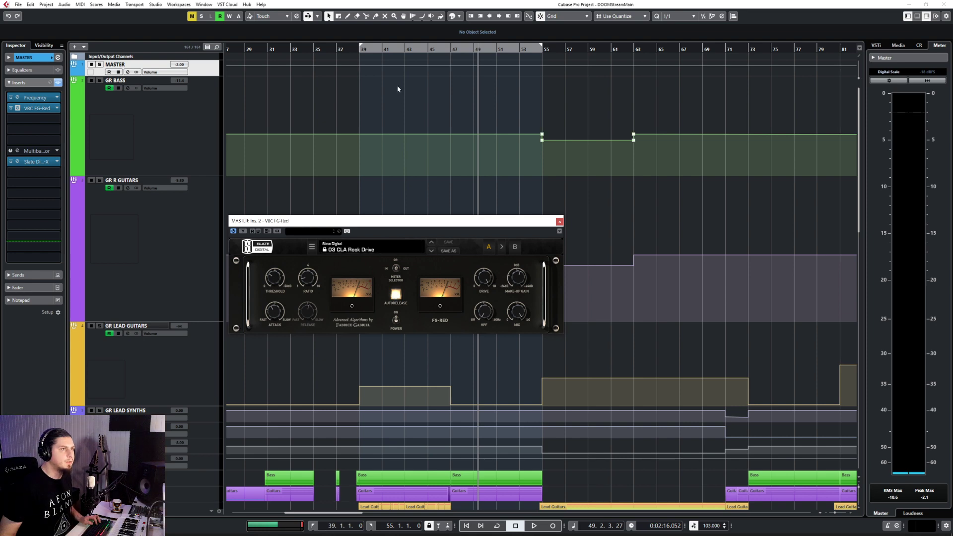
{"action": "left_click", "coordinate": [361, 76]}
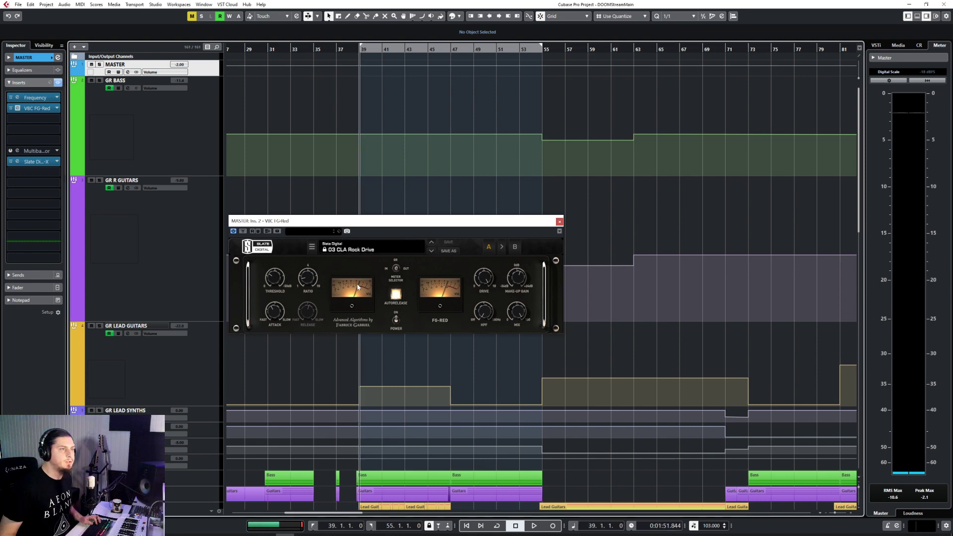
{"action": "key", "text": "space"}
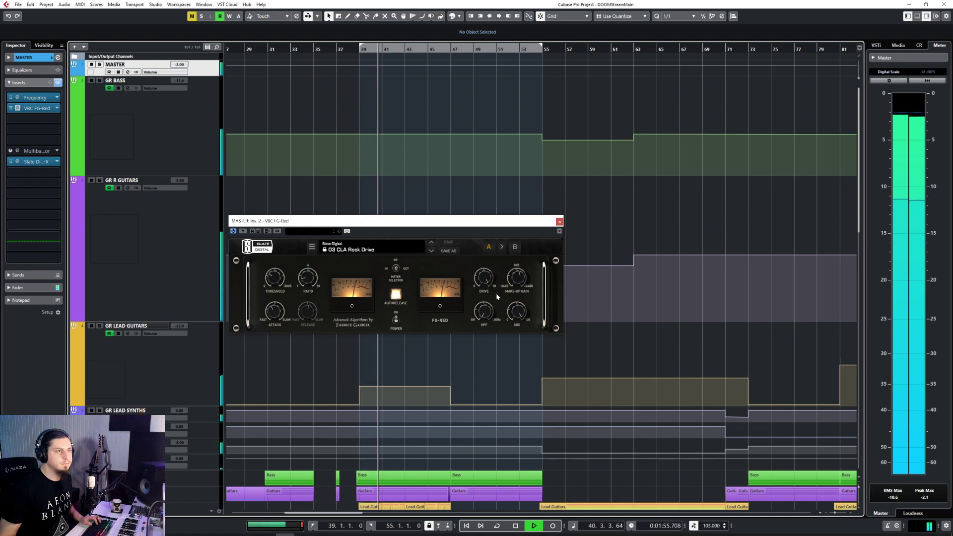
{"action": "mouse_move", "coordinate": [484, 281]}
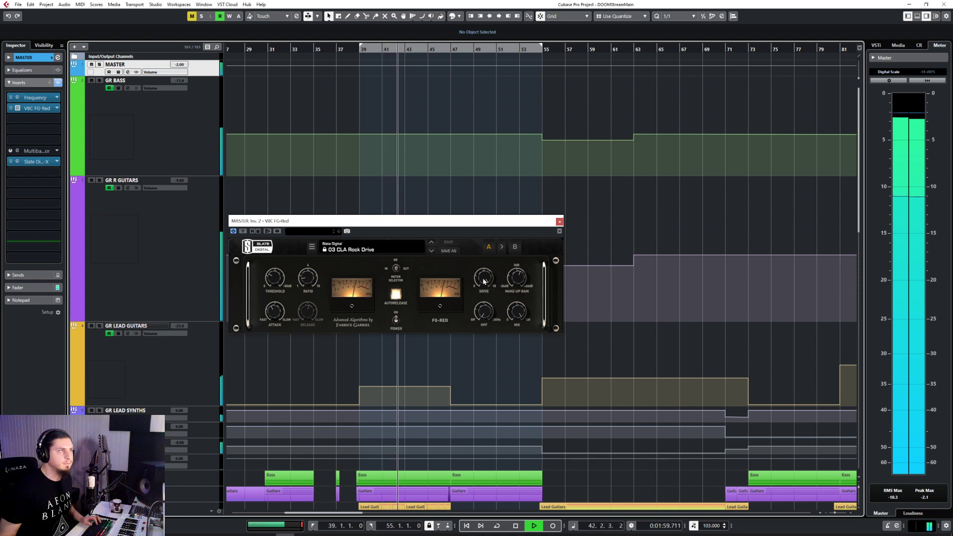
{"action": "key", "text": "space"}
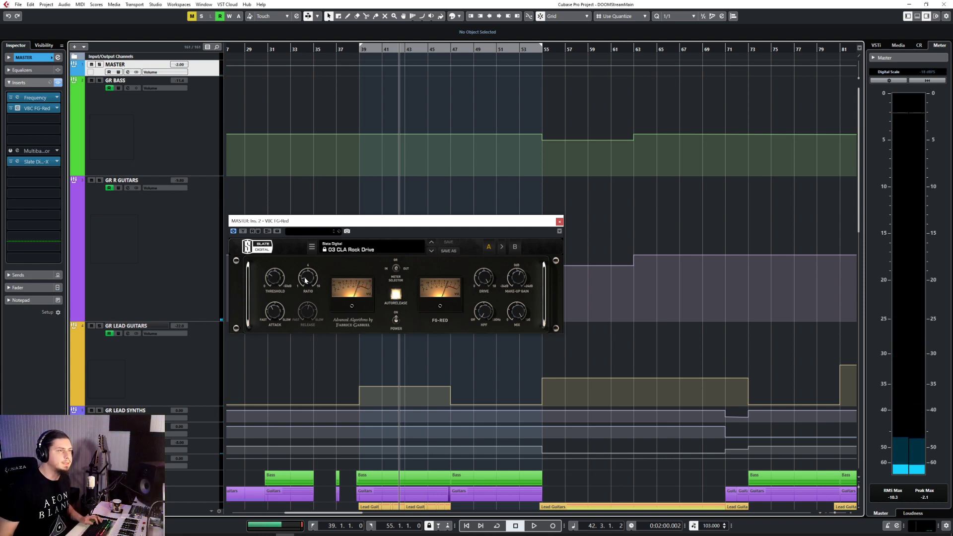
Adjust the FG-Red's compression settings away from the preset and play the section starting at bar 39
{"action": "mouse_move", "coordinate": [304, 281]}
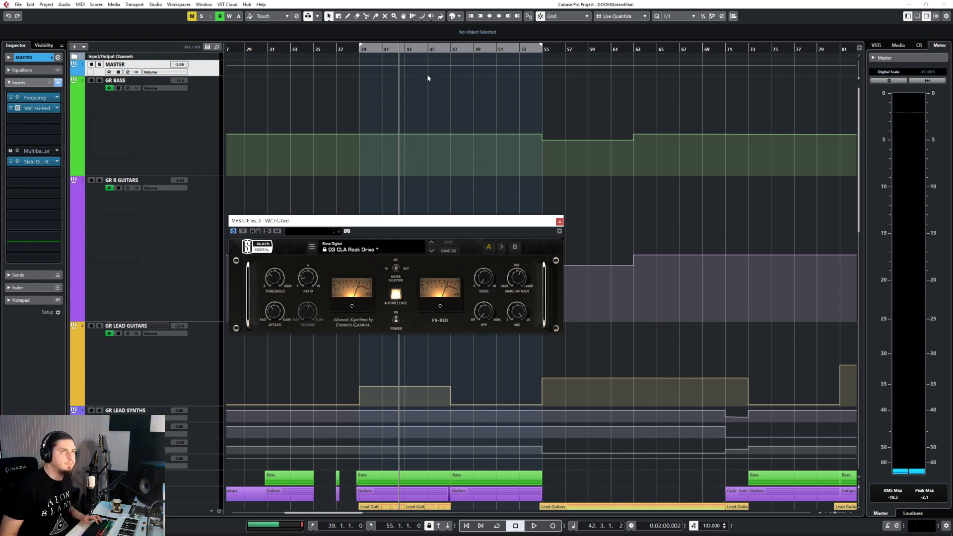
{"action": "left_click", "coordinate": [361, 49]}
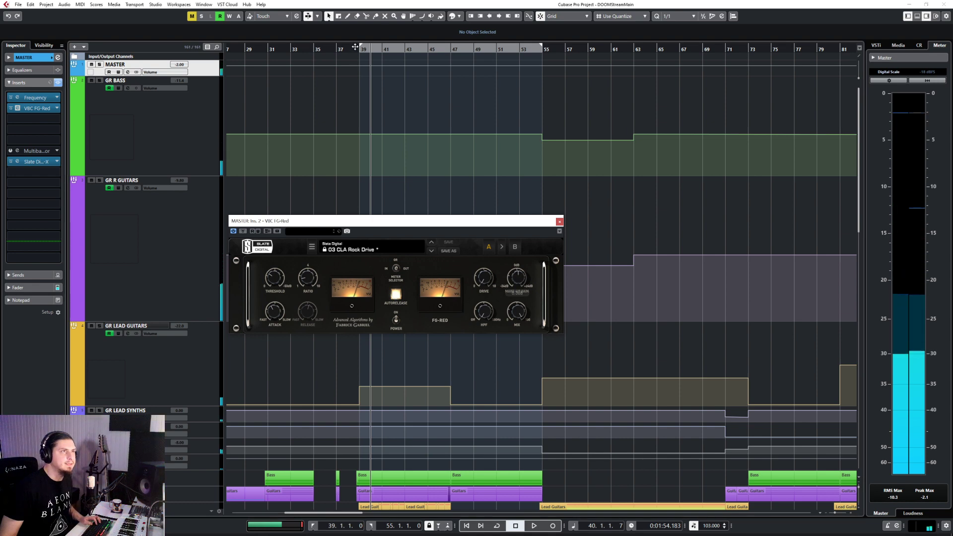
{"action": "key", "text": "space"}
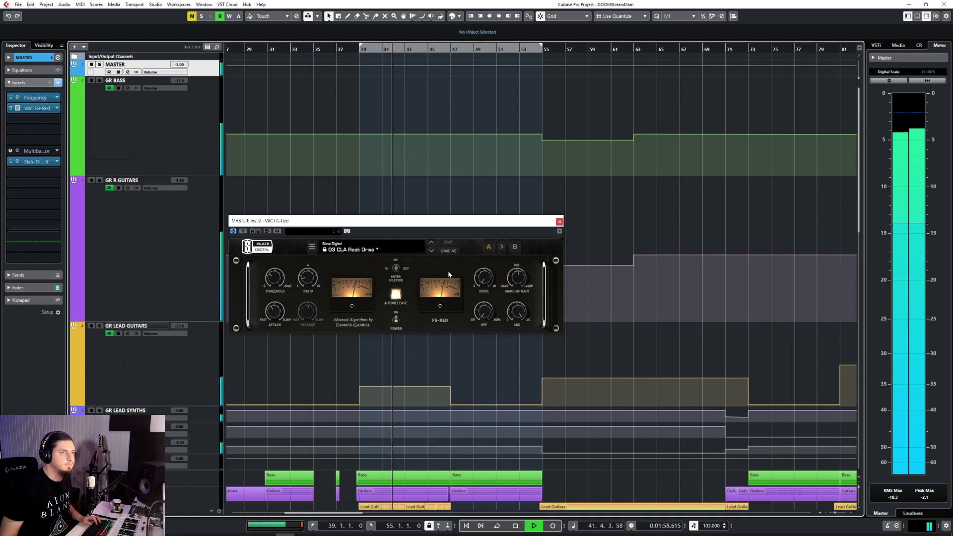
{"action": "key", "text": "space"}
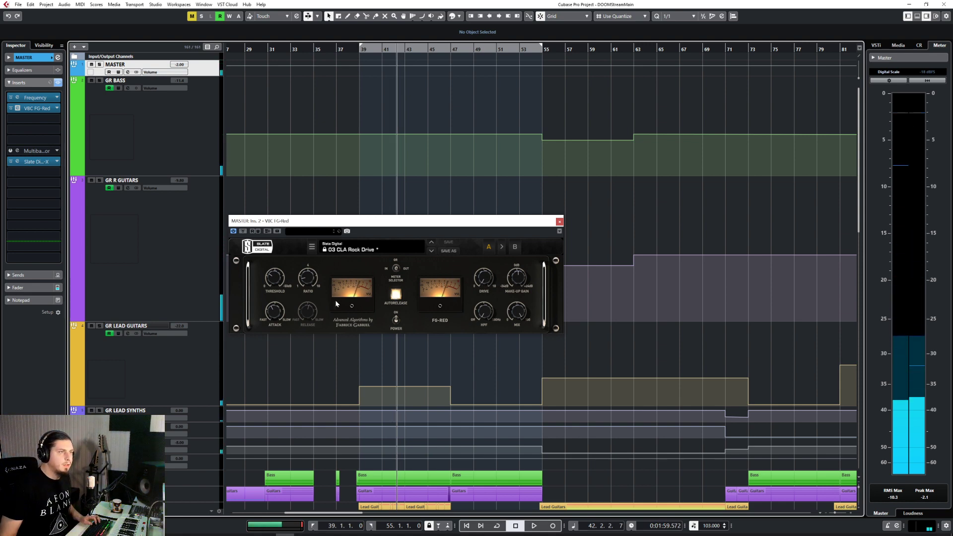
Adjust the FG-Red's Drive amount and replay the section just before bar 39 to hear the change
{"action": "left_click_drag", "start_coordinate": [485, 283], "coordinate": [485, 276]}
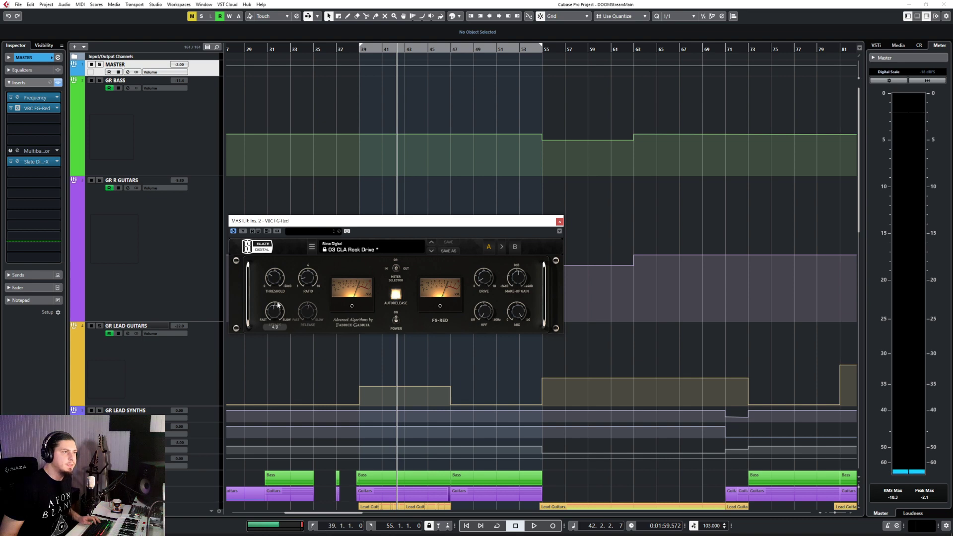
{"action": "left_click", "coordinate": [359, 61]}
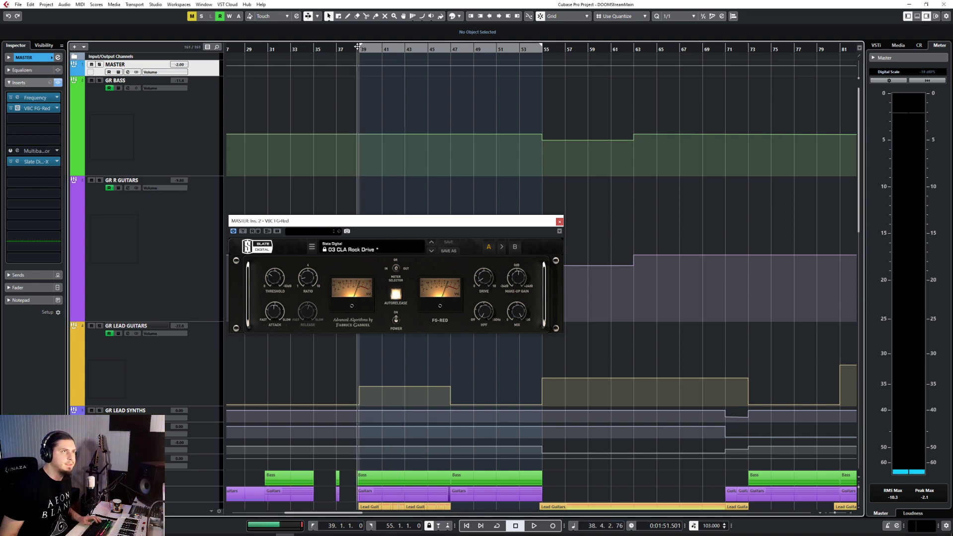
{"action": "key", "text": "space"}
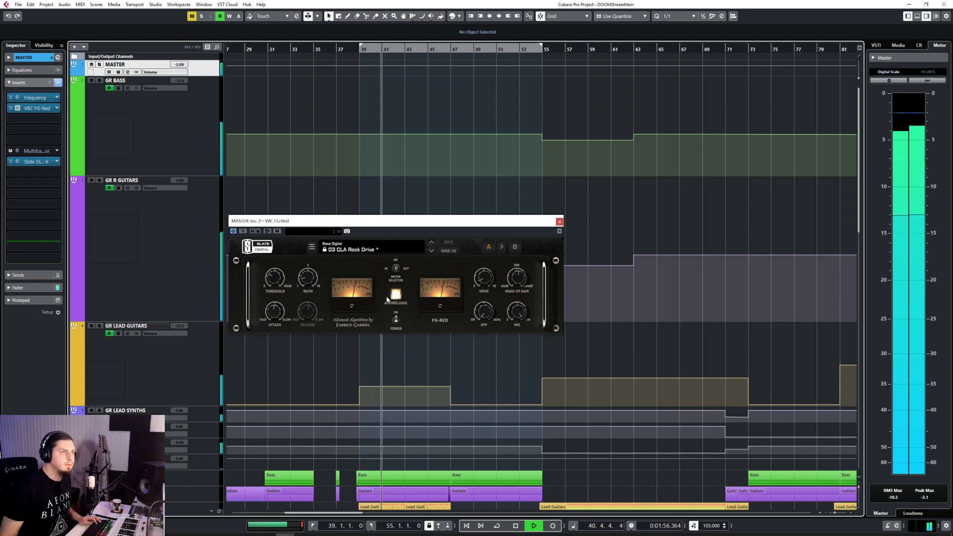
{"action": "key", "text": "space"}
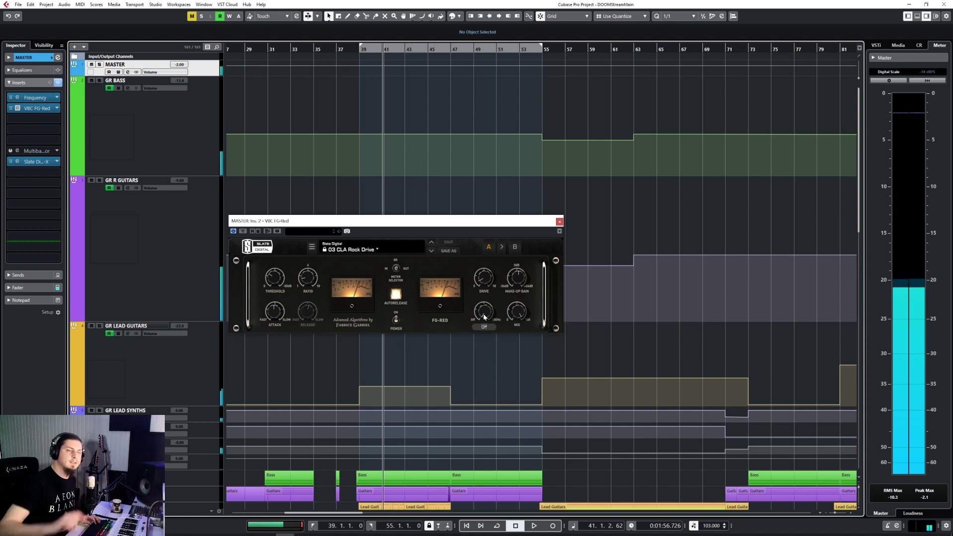
Engage the FG-Red's high-pass filter and fine-tune its frequency during playback
{"action": "mouse_move", "coordinate": [488, 318]}
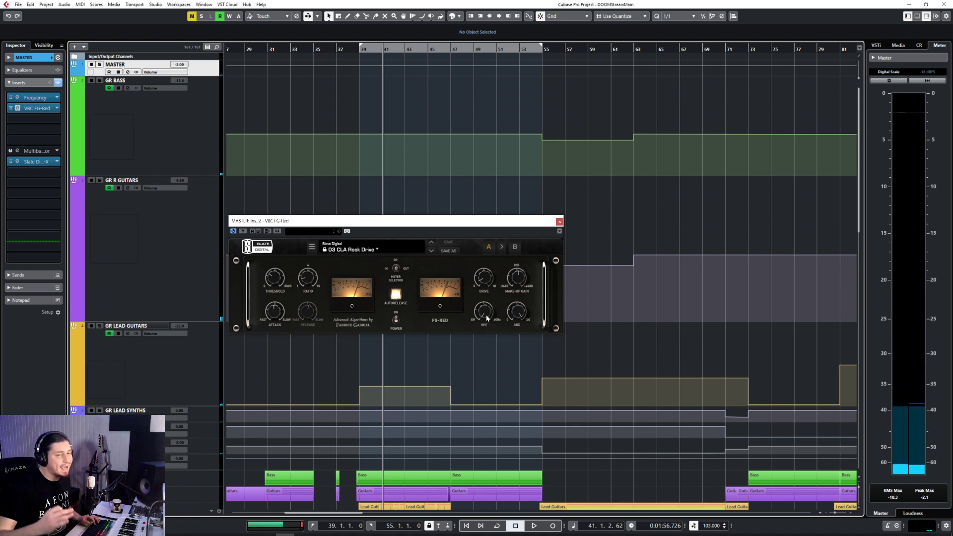
{"action": "left_click_drag", "start_coordinate": [486, 318], "coordinate": [490, 302]}
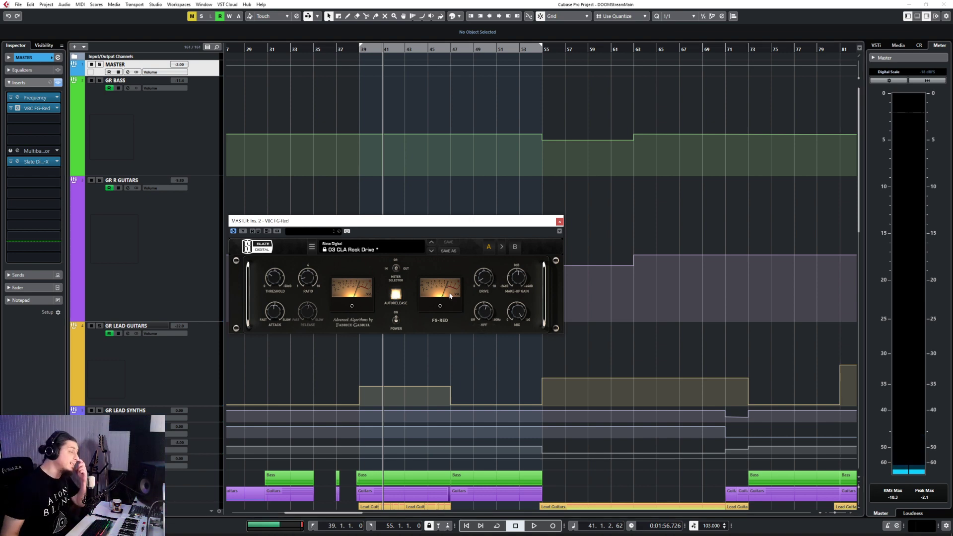
{"action": "left_click_drag", "start_coordinate": [489, 323], "coordinate": [489, 313]}
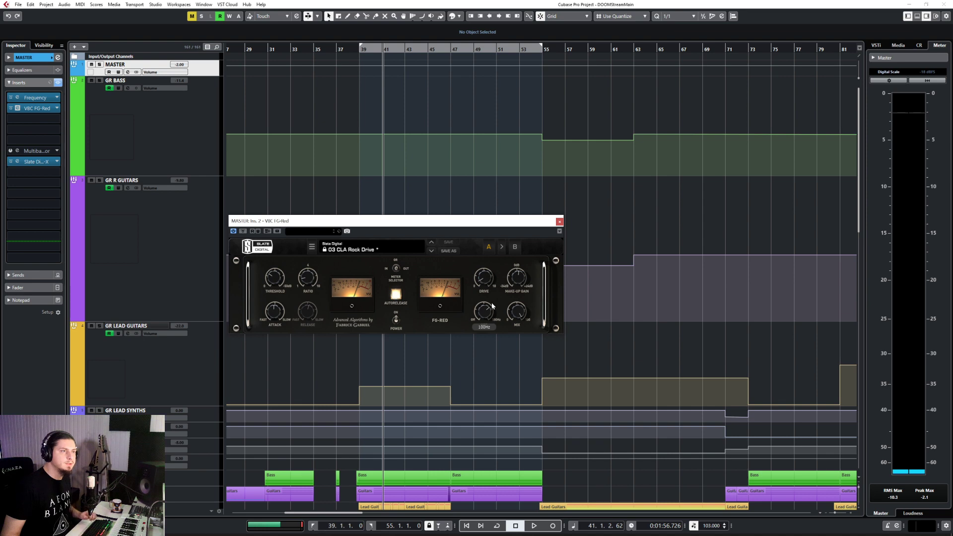
{"action": "key", "text": "space"}
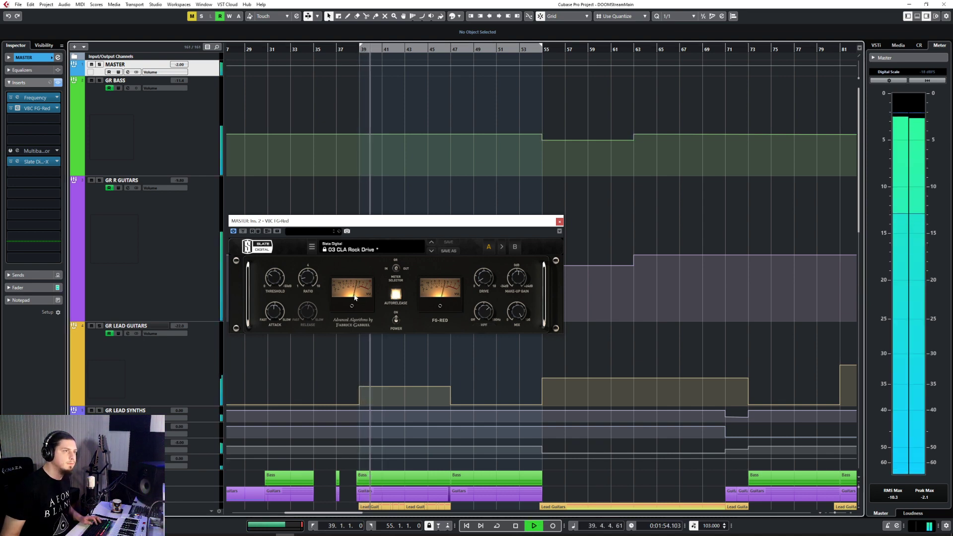
{"action": "mouse_move", "coordinate": [489, 311]}
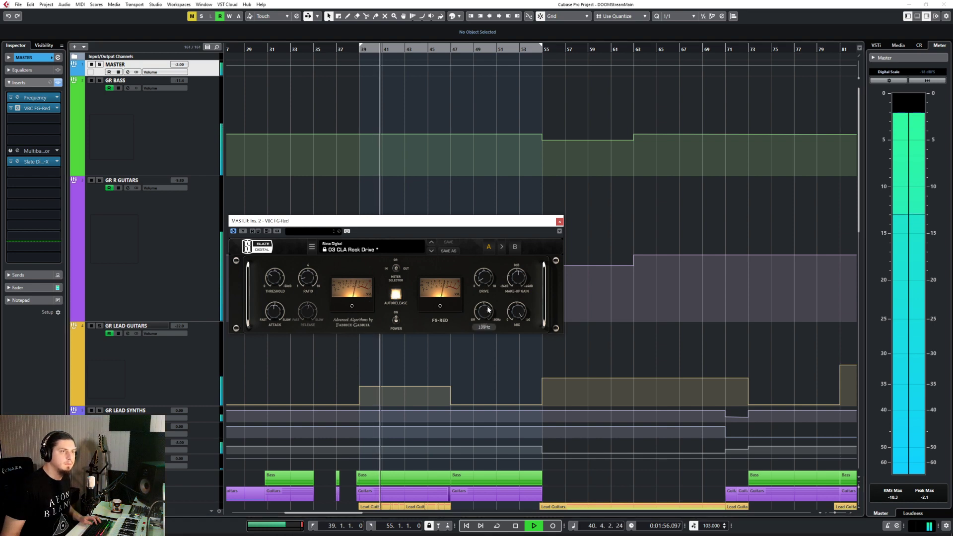
{"action": "left_click_drag", "start_coordinate": [488, 310], "coordinate": [494, 299]}
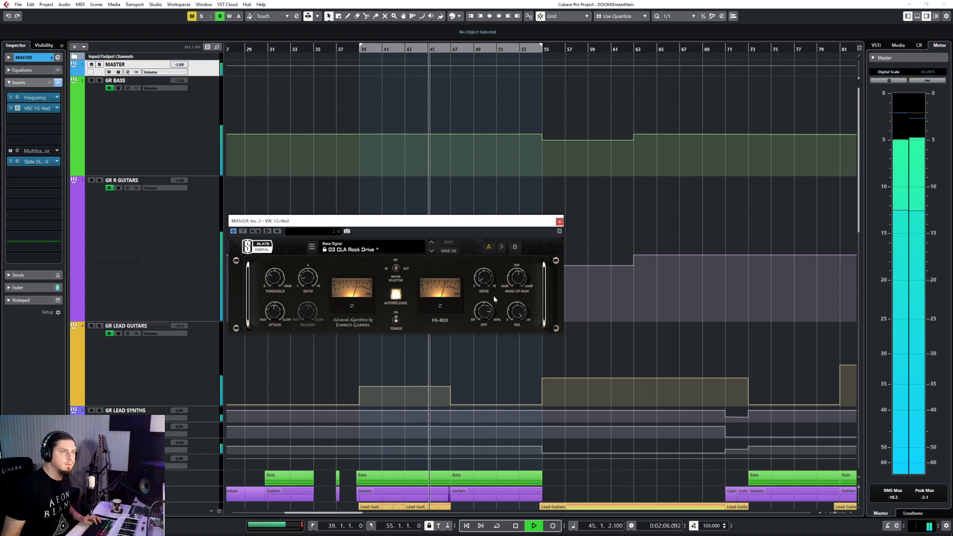
{"action": "key", "text": "space"}
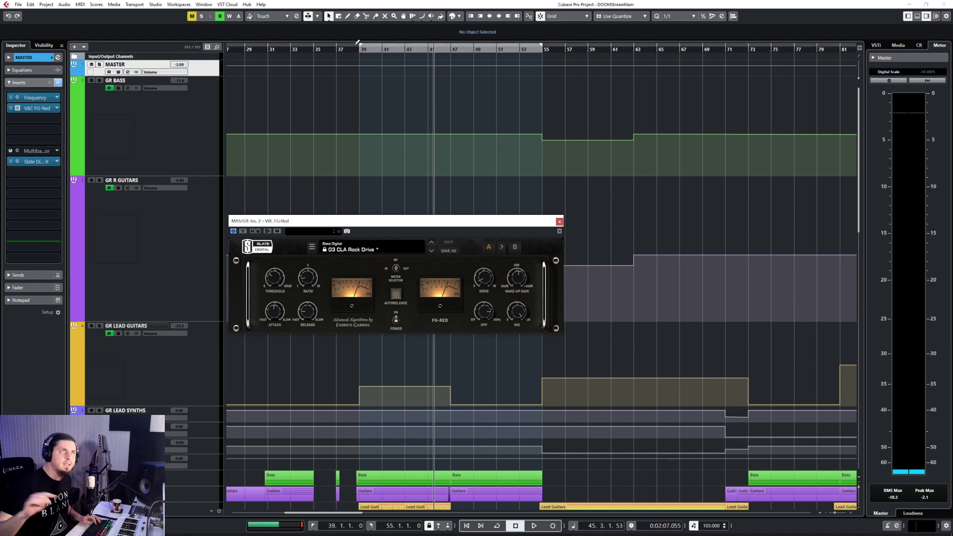
Turn off the FG-Red's Autorelease, play from bar 39 to judge the release, and close the plug-in window
{"action": "left_click", "coordinate": [362, 49]}
{"action": "key", "text": "space"}
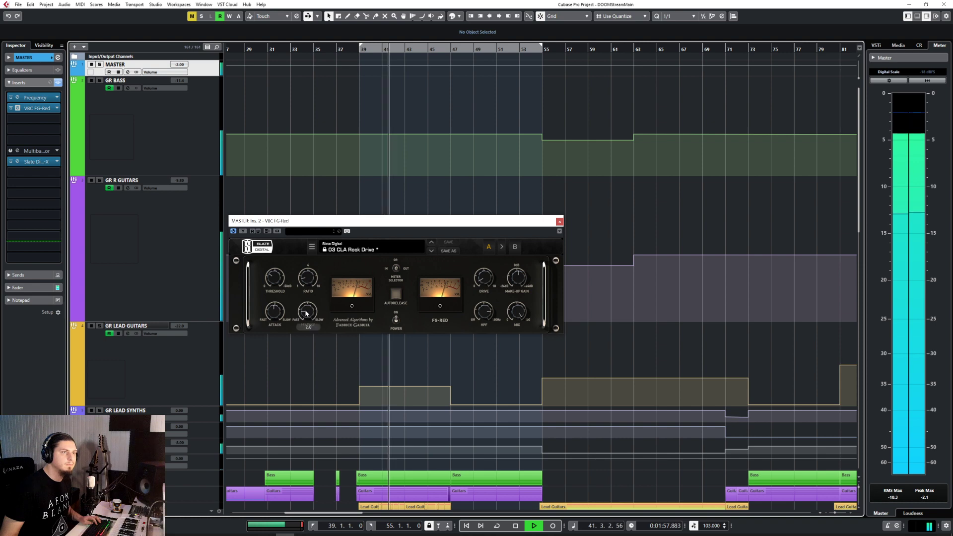
{"action": "mouse_move", "coordinate": [306, 312]}
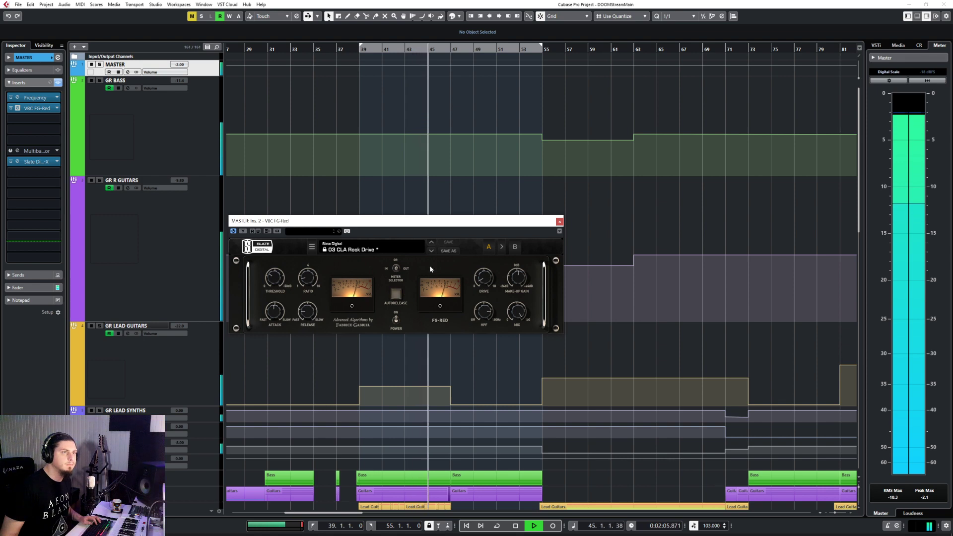
{"action": "key", "text": "space"}
{"action": "left_click", "coordinate": [560, 221]}
Open the MixConsole and bring the drum channels from KICK SUM to TOMS SUM into view
{"action": "scroll", "coordinate": [376, 282], "scroll_direction": "down", "scroll_amount": 15}
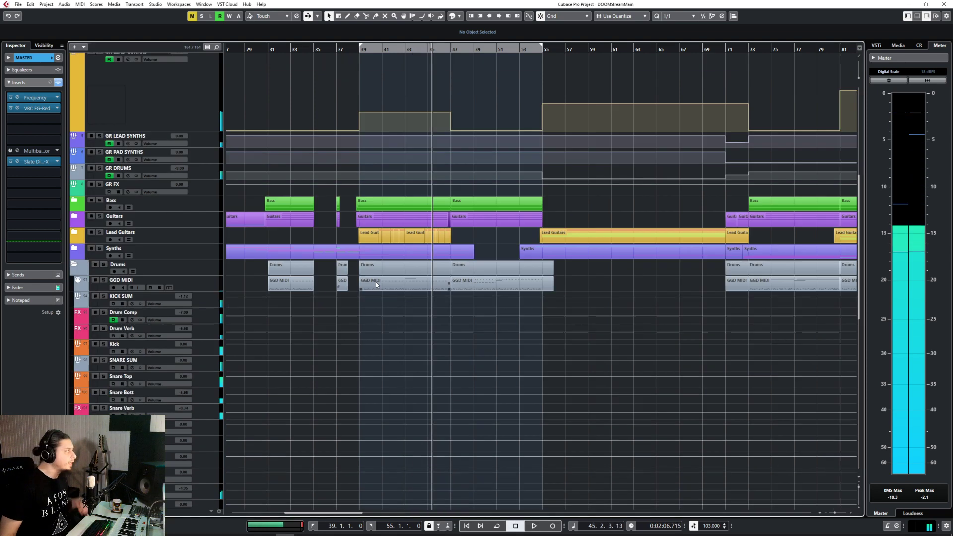
{"action": "key", "text": "F3"}
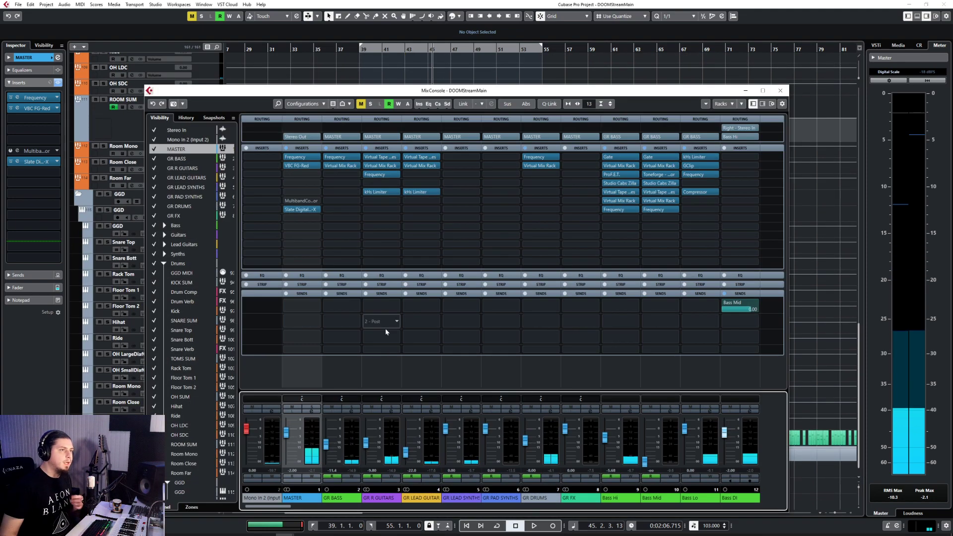
{"action": "scroll", "coordinate": [287, 511], "scroll_direction": "right", "scroll_amount": 6}
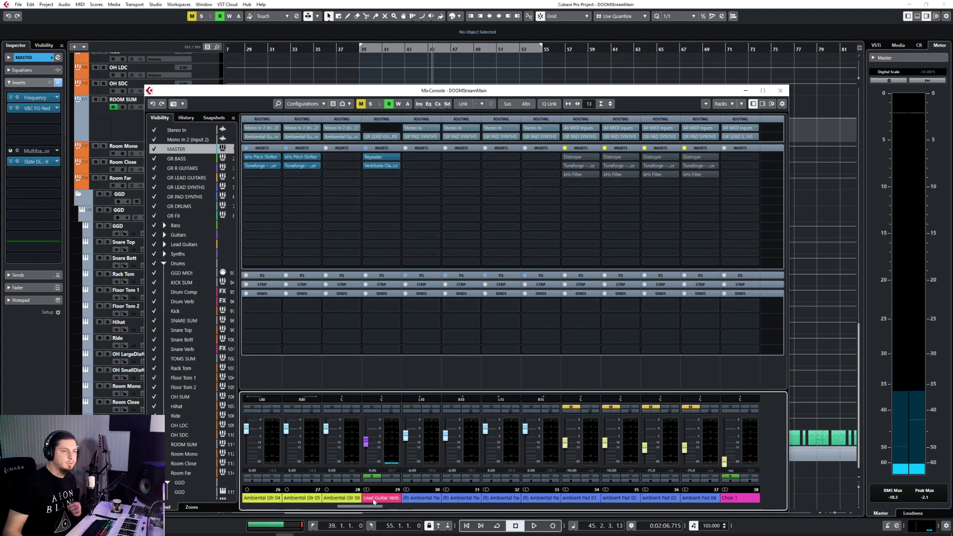
{"action": "scroll", "coordinate": [406, 500], "scroll_direction": "right", "scroll_amount": 14}
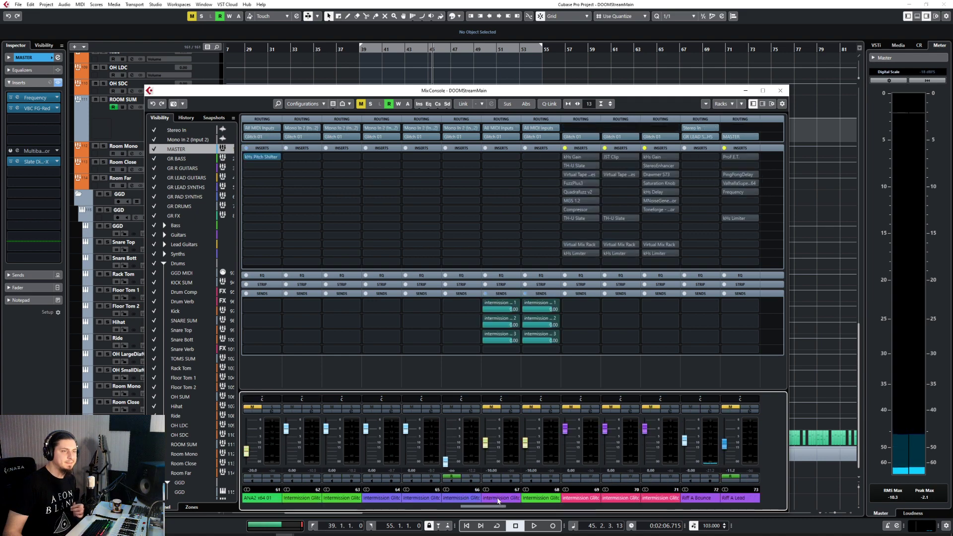
{"action": "scroll", "coordinate": [580, 495], "scroll_direction": "right", "scroll_amount": 2}
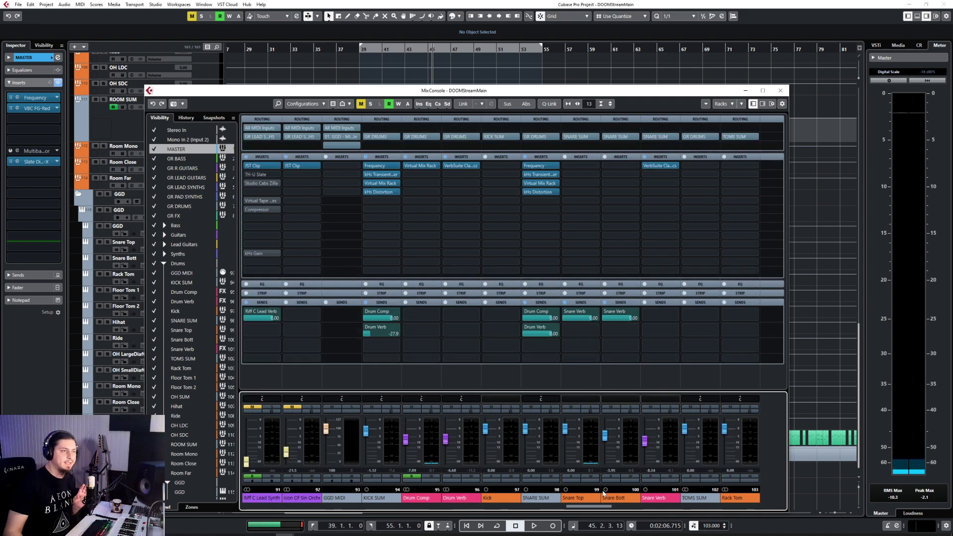
Play the song from bar 39 and show the MixConsole to examine the drum channel levels
{"action": "left_click", "coordinate": [362, 51]}
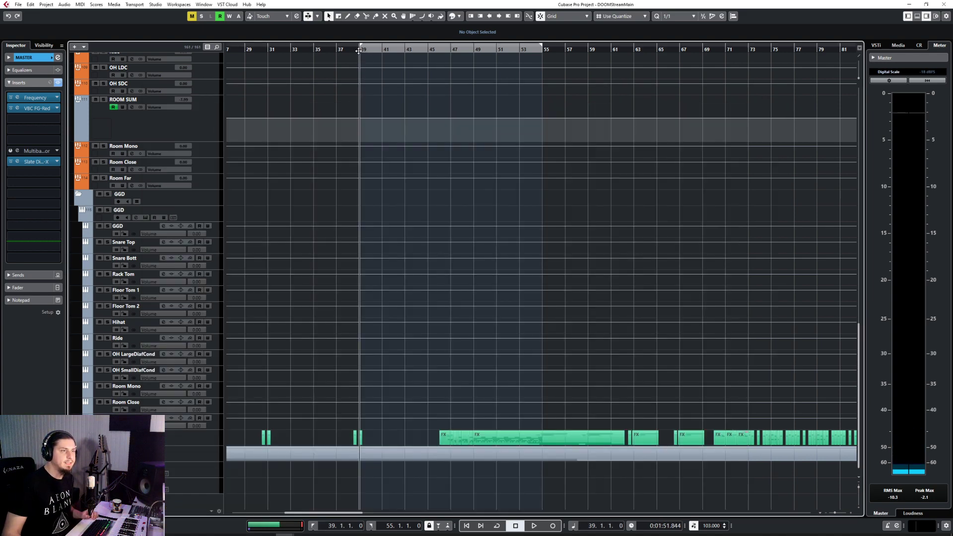
{"action": "key", "text": "space"}
{"action": "key", "text": "F3"}
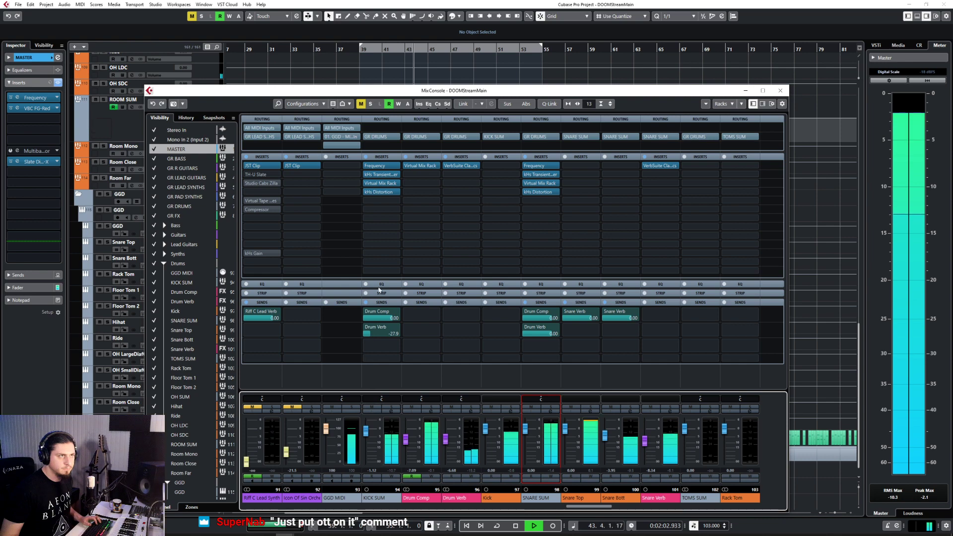
Stop playback and examine the curve of the Frequency EQ in KICK SUM's first insert, then close it
{"action": "key", "text": "space"}
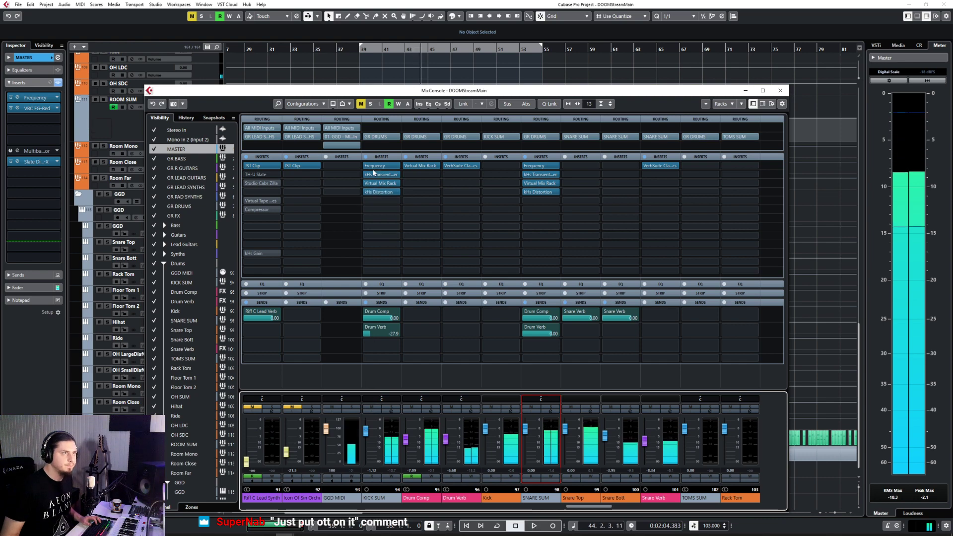
{"action": "left_click", "coordinate": [374, 166]}
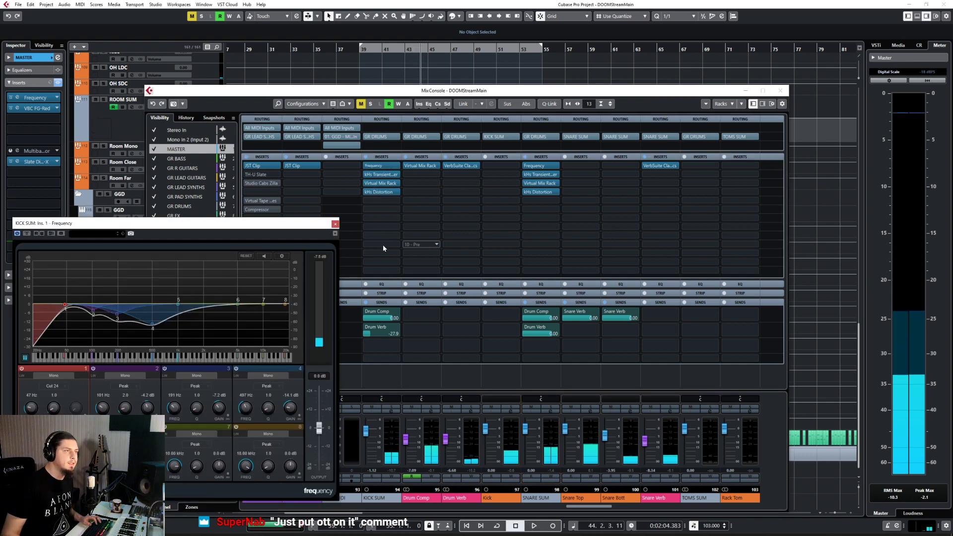
{"action": "left_click_drag", "start_coordinate": [128, 218], "coordinate": [226, 197]}
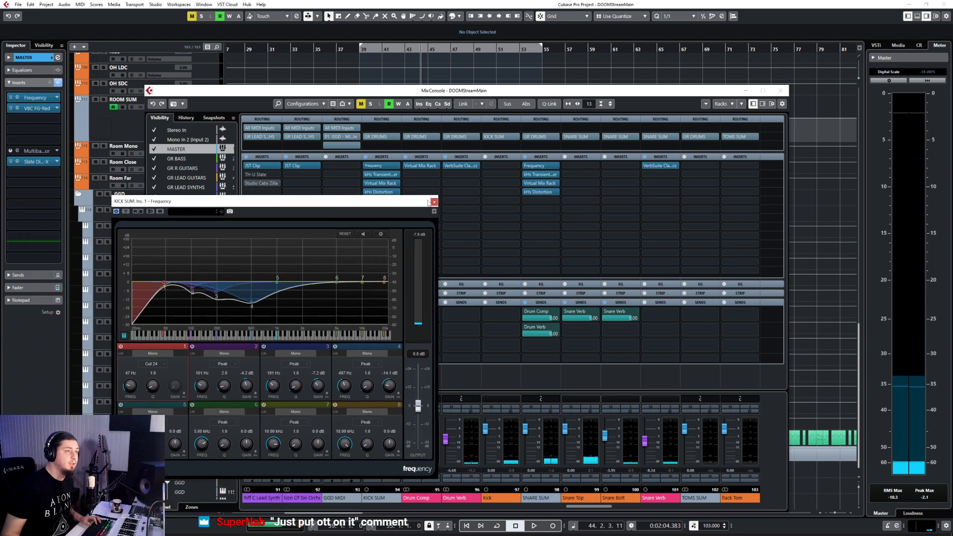
{"action": "left_click", "coordinate": [435, 201]}
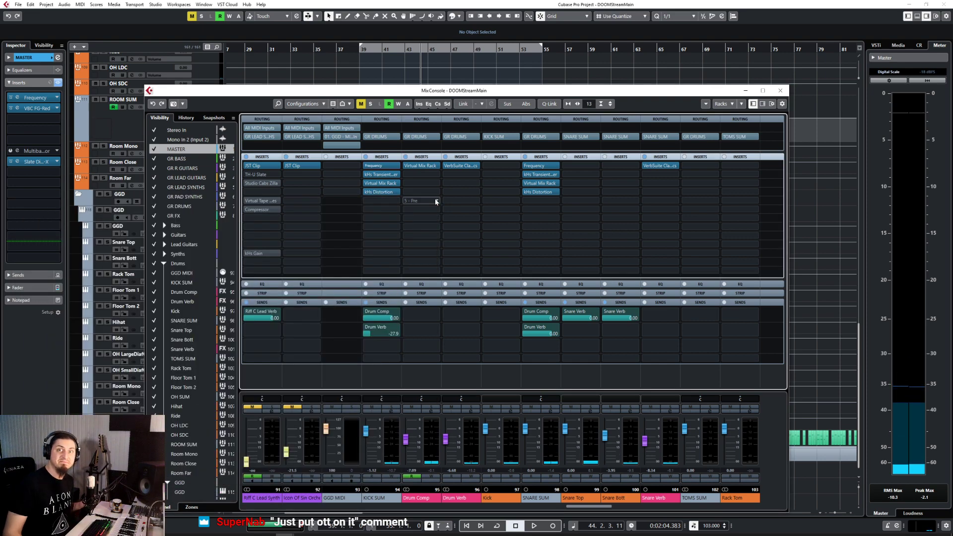
Add a Frequency EQ to KICK SUM's fifth insert slot and dip band 2 by about 2.4 dB near 59 Hz
{"action": "left_click", "coordinate": [383, 201]}
{"action": "type", "text": "freq"}
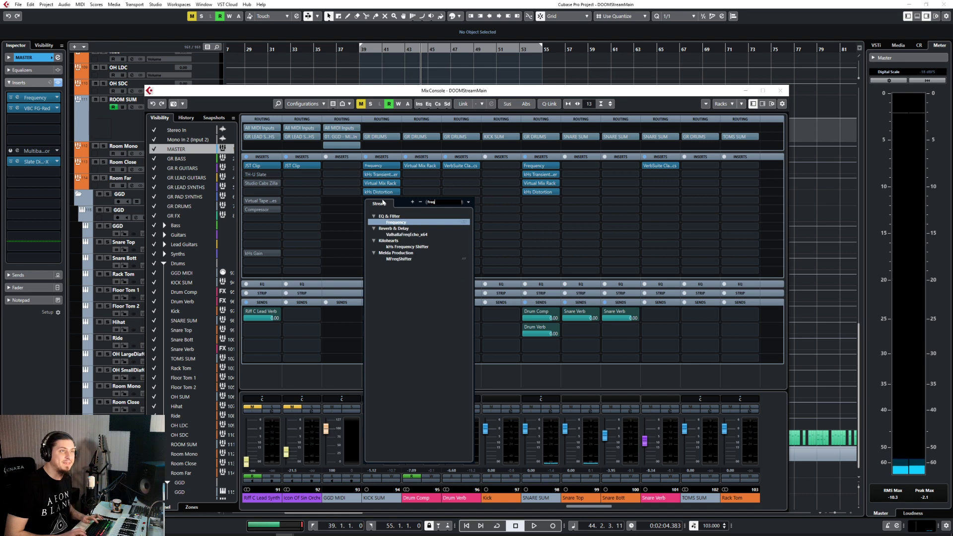
{"action": "key", "text": "Return"}
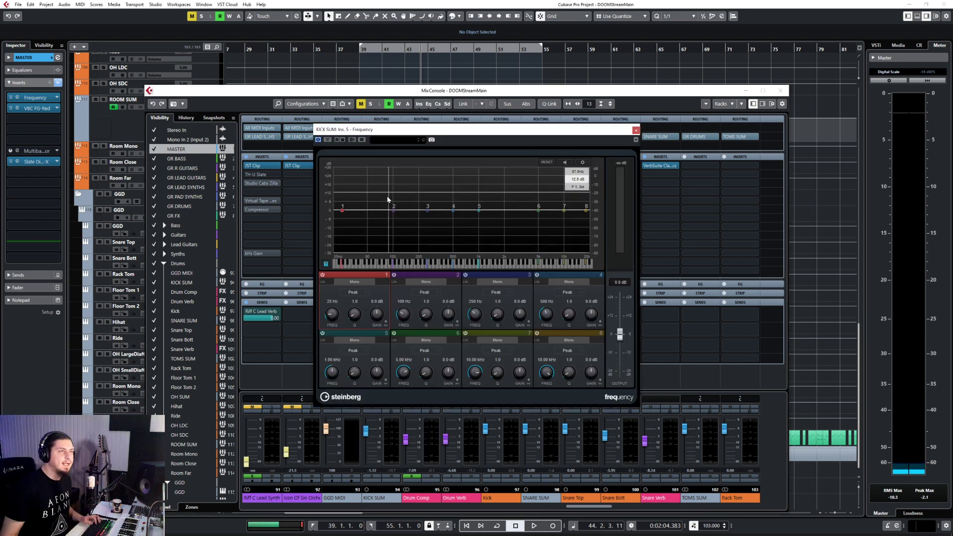
{"action": "left_click_drag", "start_coordinate": [394, 210], "coordinate": [373, 214]}
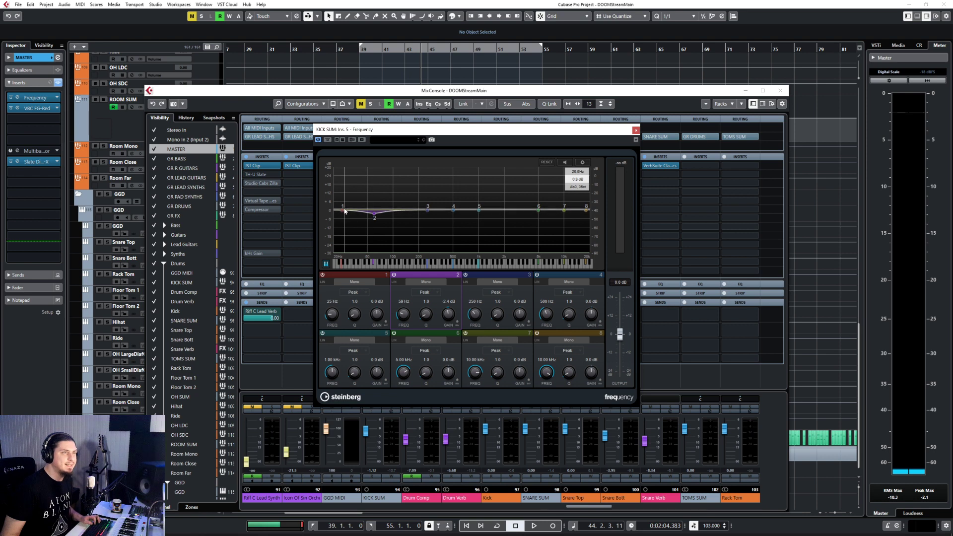
Set band 1 of the new kick EQ to Cut 12, judge it during playback, and close the plug-in
{"action": "left_click", "coordinate": [355, 294]}
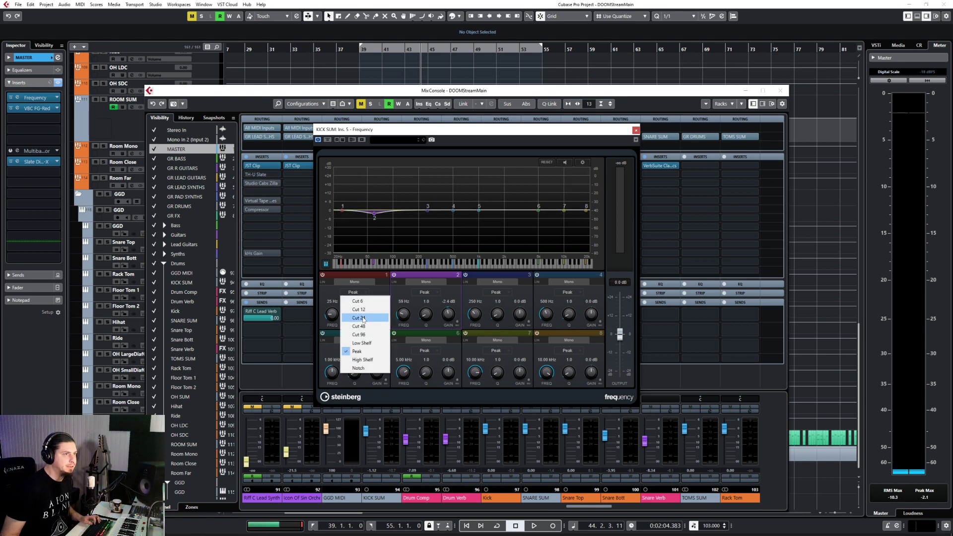
{"action": "left_click", "coordinate": [357, 345]}
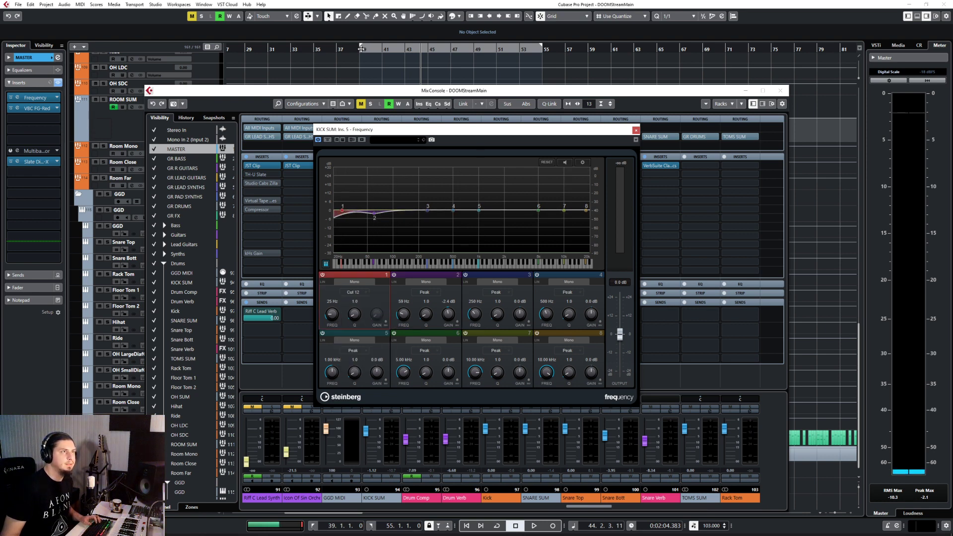
{"action": "key", "text": "space"}
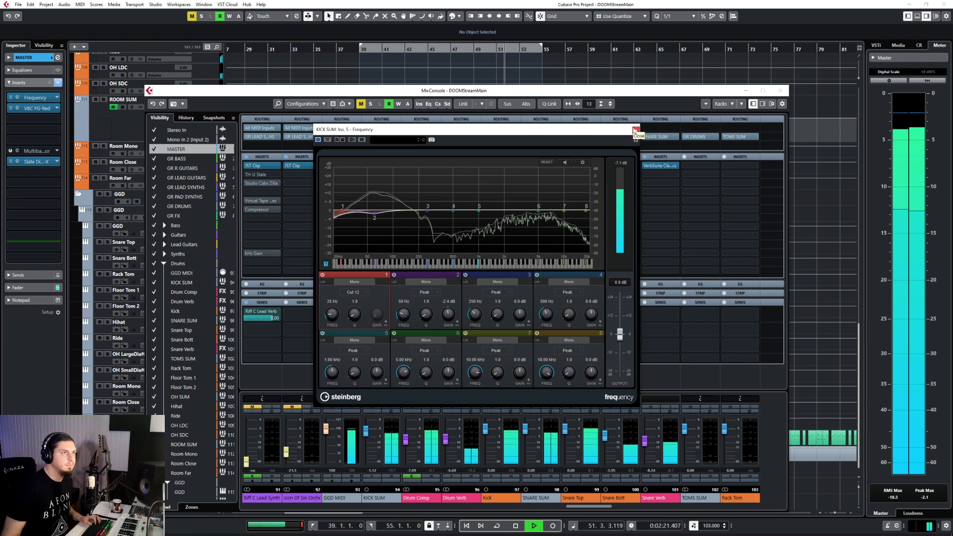
{"action": "key", "text": "space"}
{"action": "left_click", "coordinate": [636, 130]}
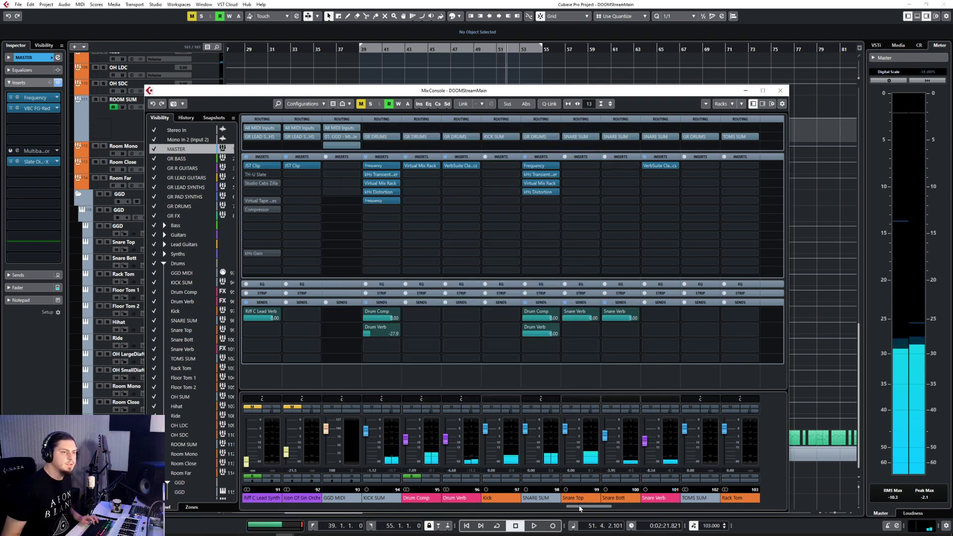
Bring the group channels into view in the MixConsole and open the Frequency EQ on GR R GUITARS
{"action": "left_click_drag", "start_coordinate": [580, 508], "coordinate": [280, 498]}
{"action": "left_click", "coordinate": [280, 497]}
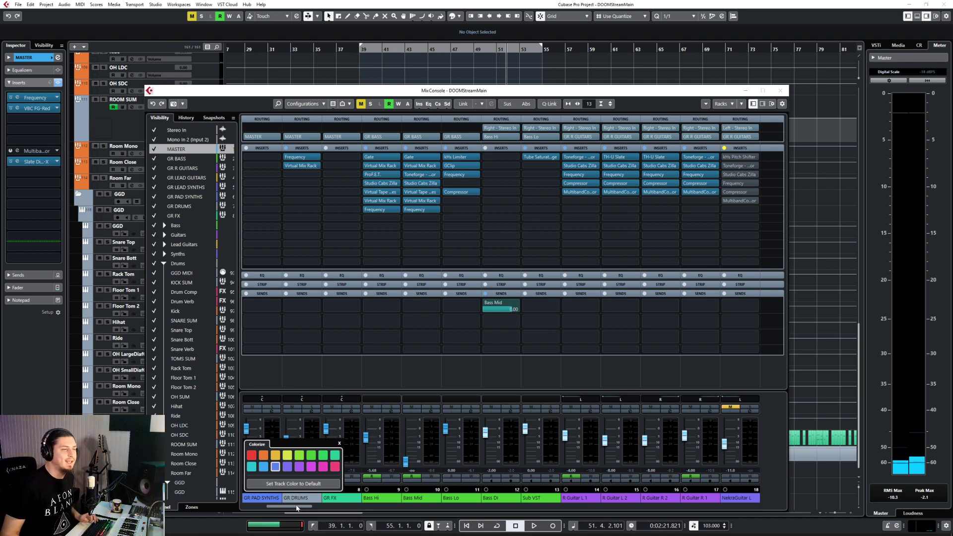
{"action": "left_click", "coordinate": [297, 507]}
{"action": "left_click_drag", "start_coordinate": [268, 507], "coordinate": [217, 507]}
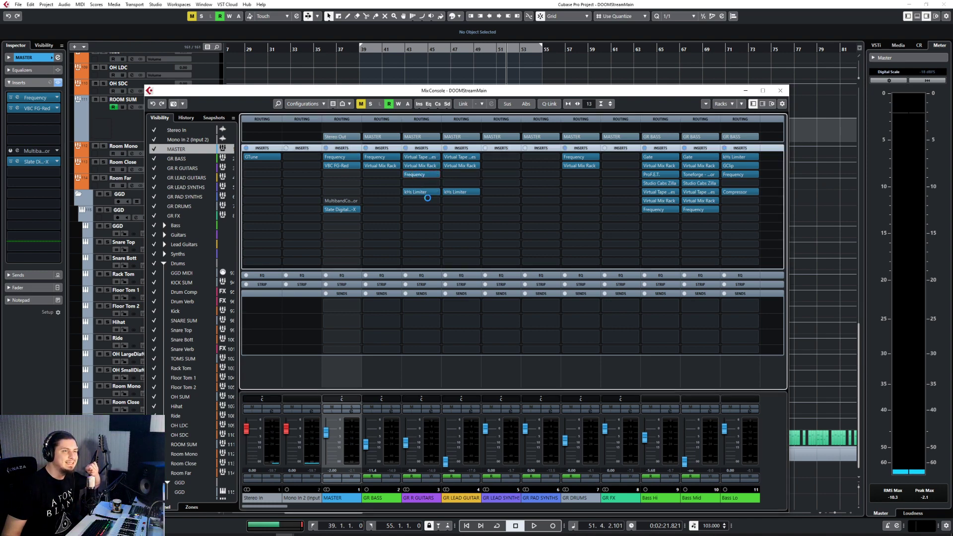
{"action": "left_click", "coordinate": [413, 175]}
{"action": "left_click_drag", "start_coordinate": [398, 220], "coordinate": [339, 229]}
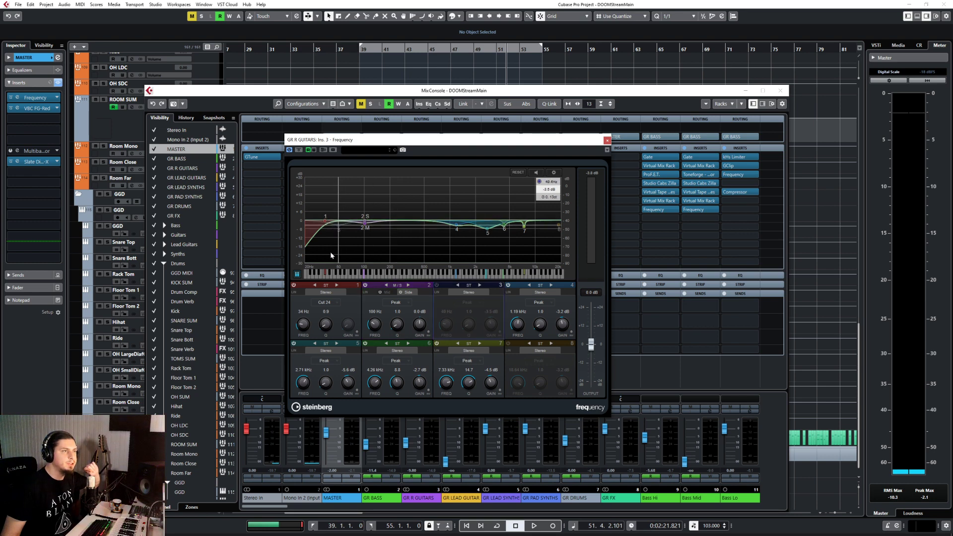
Activate band 3 of the GR R GUITARS Frequency EQ and set its gain to -1 dB
{"action": "left_click", "coordinate": [437, 285]}
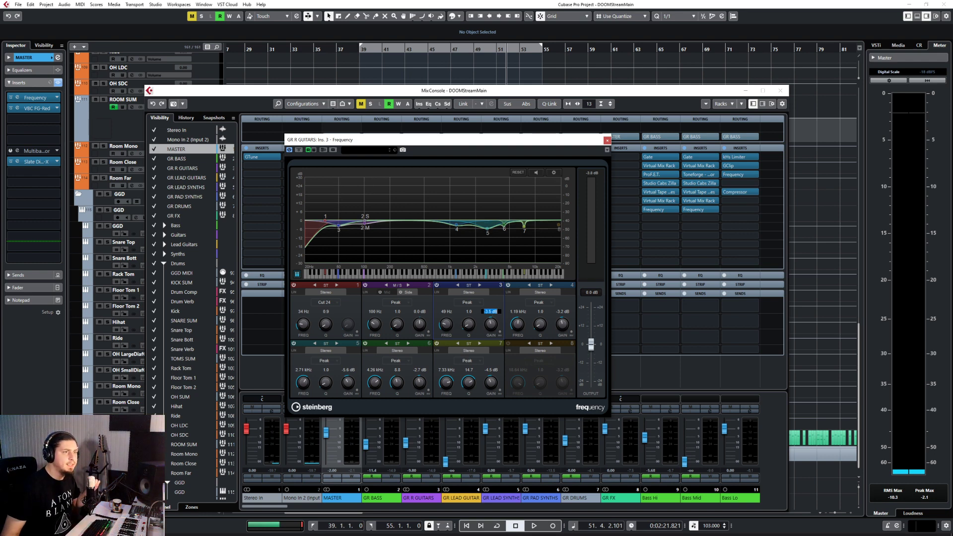
{"action": "type", "text": "-1"}
{"action": "key", "text": "Return"}
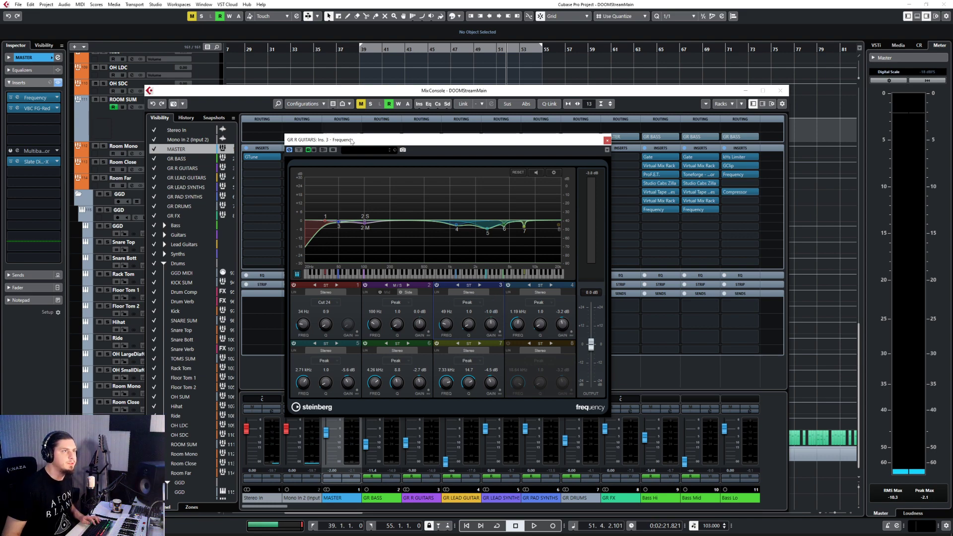
Solo GR R GUITARS, try a band 3 cut of about 21.9 dB during playback, then stop and clear the solo
{"action": "left_click_drag", "start_coordinate": [351, 141], "coordinate": [583, 119]}
{"action": "left_click", "coordinate": [417, 490]}
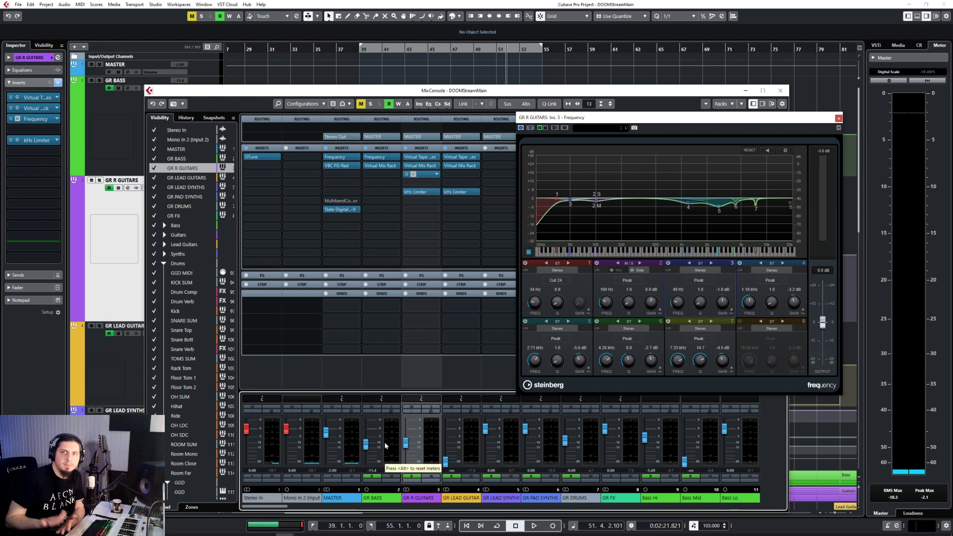
{"action": "left_click", "coordinate": [431, 406]}
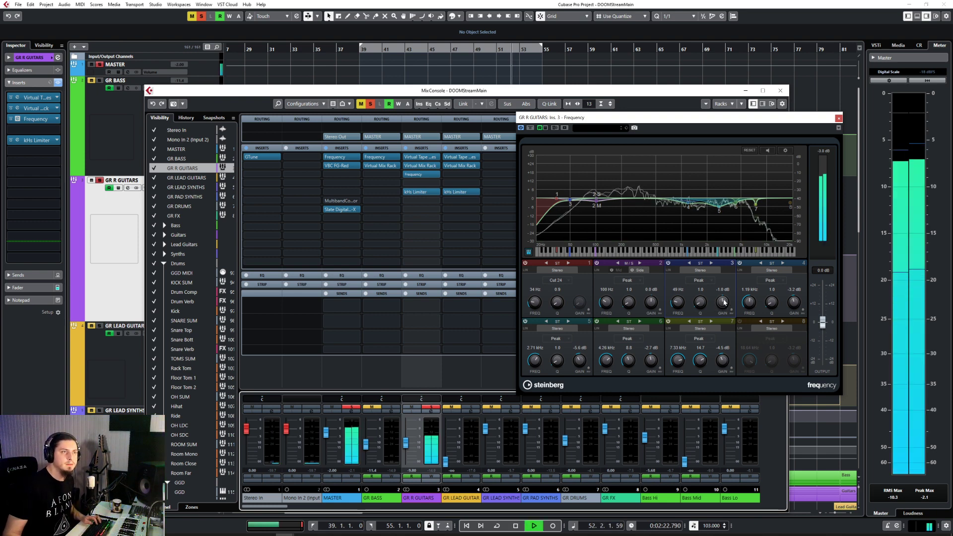
{"action": "left_click_drag", "start_coordinate": [725, 303], "coordinate": [717, 326]}
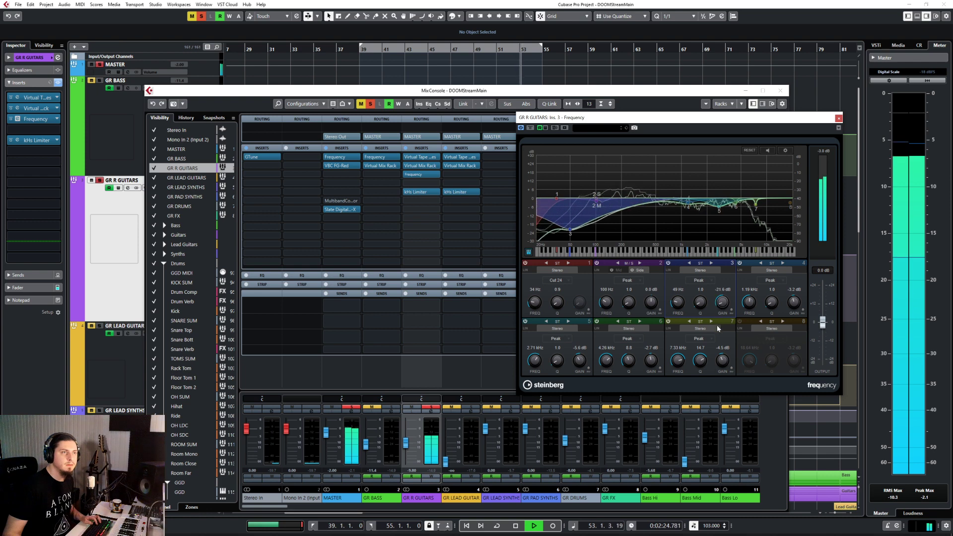
{"action": "key", "text": "space"}
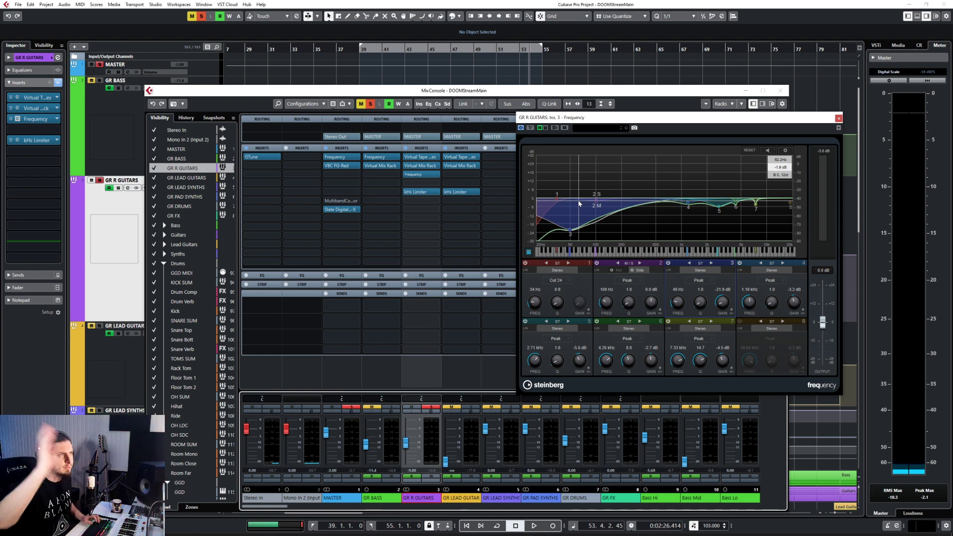
{"action": "key", "text": "alt+s"}
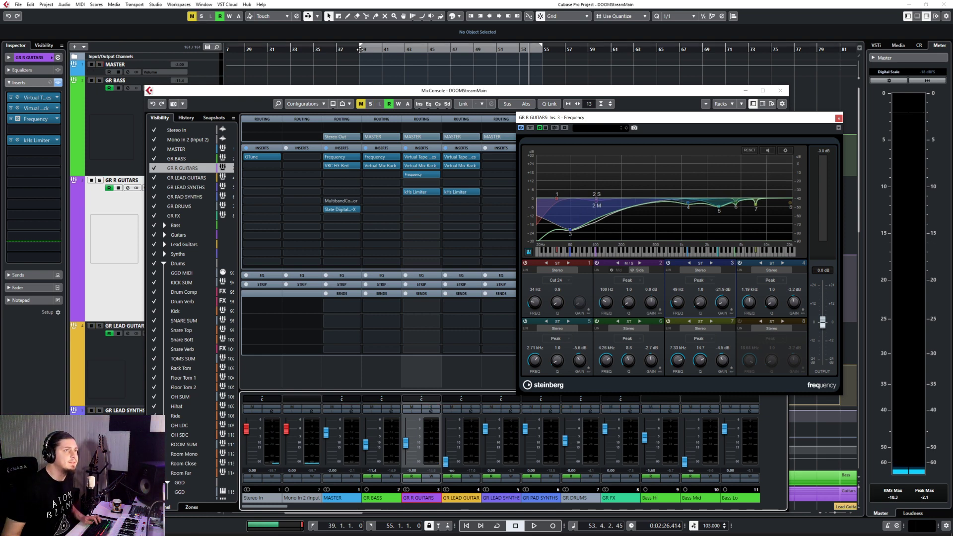
Hide the MixConsole and play the full mix from about bar 49 to judge the deep guitar low-end cut
{"action": "key", "text": "F3"}
{"action": "left_click", "coordinate": [472, 49]}
{"action": "key", "text": "space"}
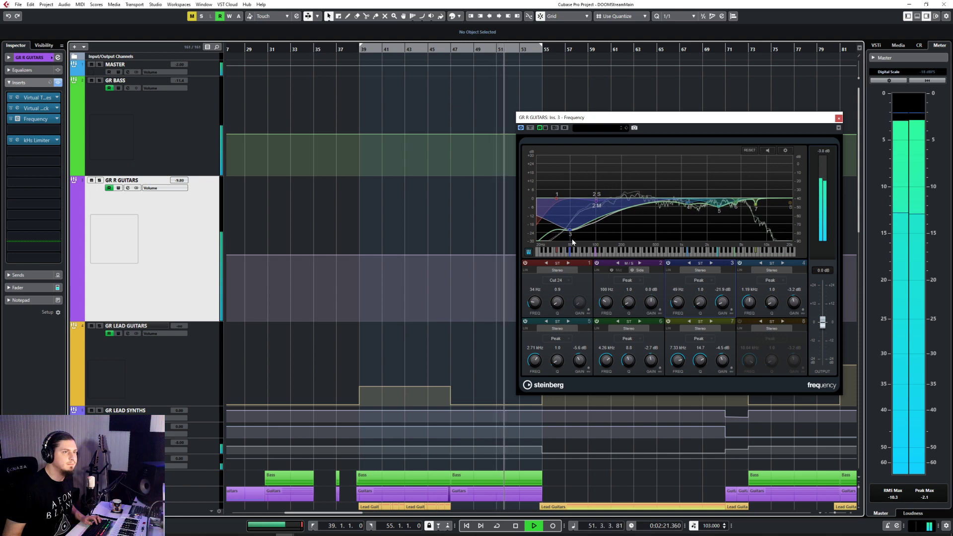
{"action": "key", "text": "space"}
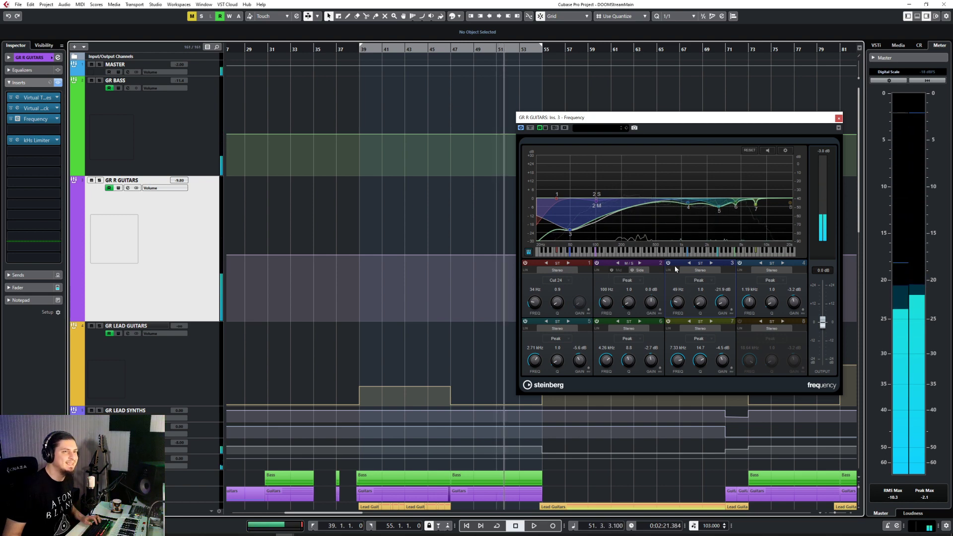
Play from bar 47 and compare the mix with band 3 of the guitar EQ on and off, leaving it on
{"action": "left_click", "coordinate": [452, 49]}
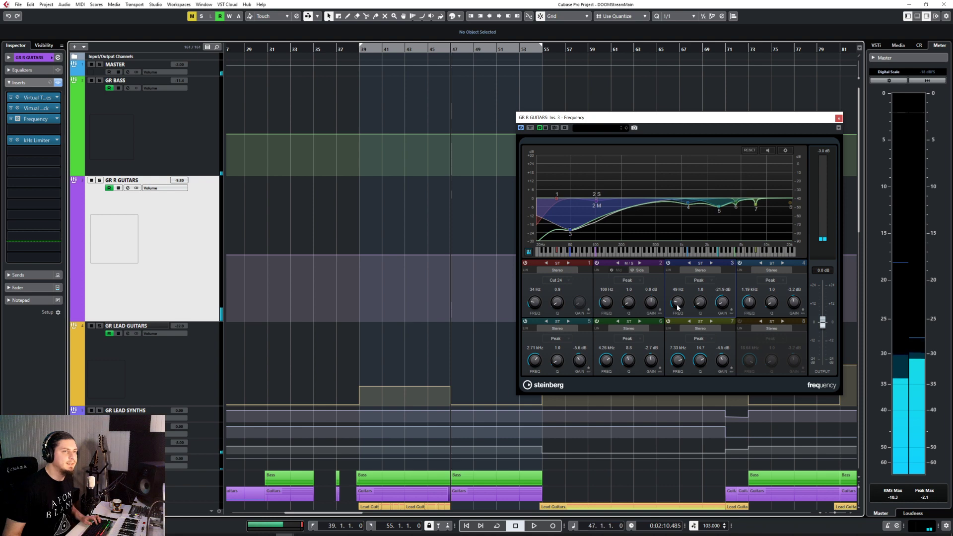
{"action": "key", "text": "space"}
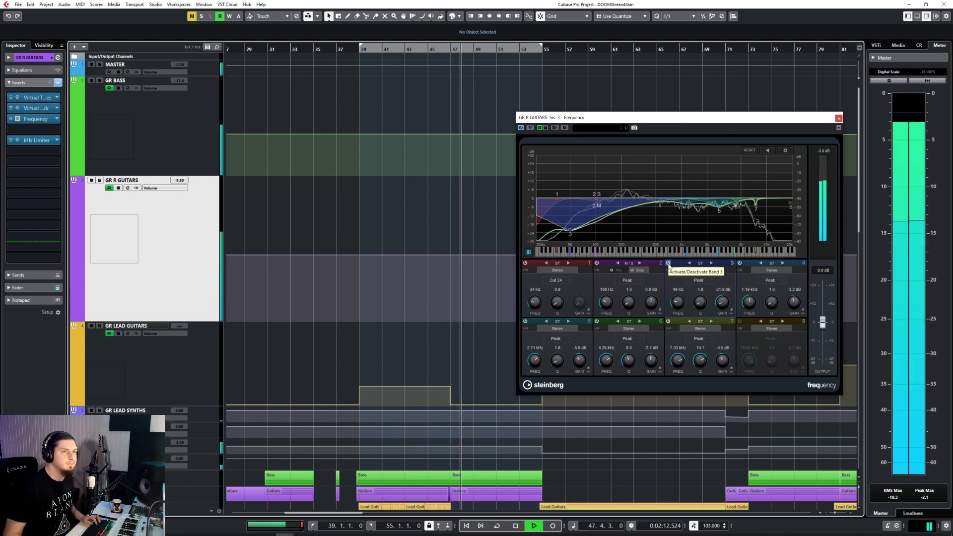
{"action": "left_click", "coordinate": [668, 263]}
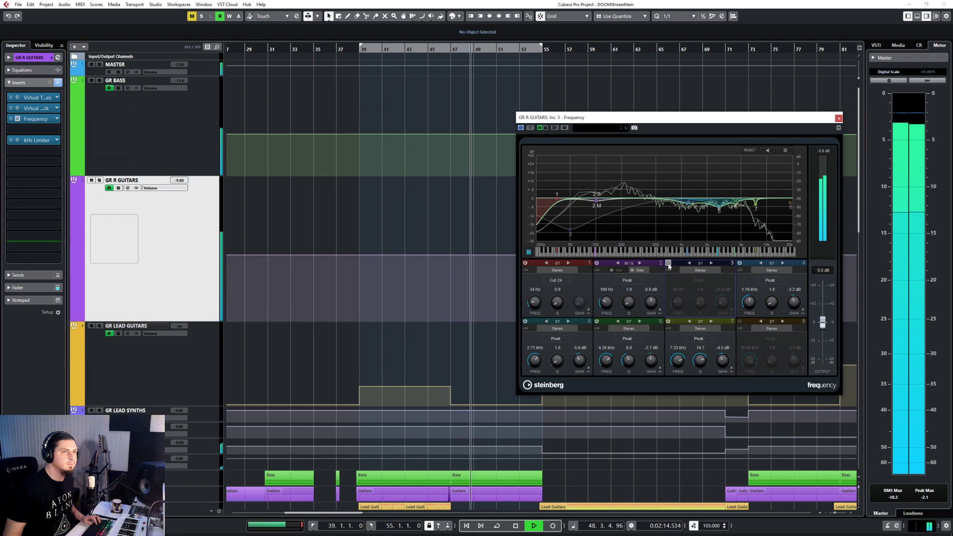
{"action": "key", "text": "space"}
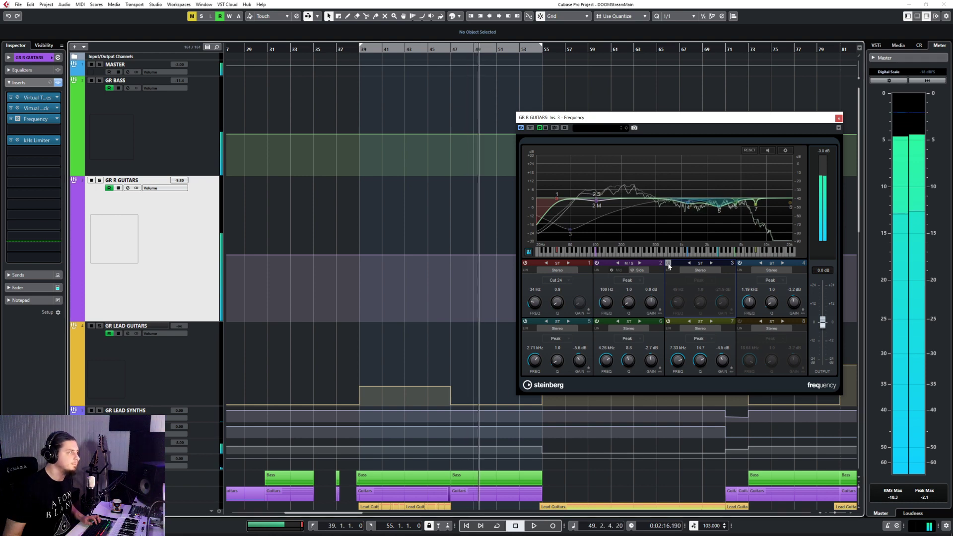
{"action": "left_click", "coordinate": [668, 264]}
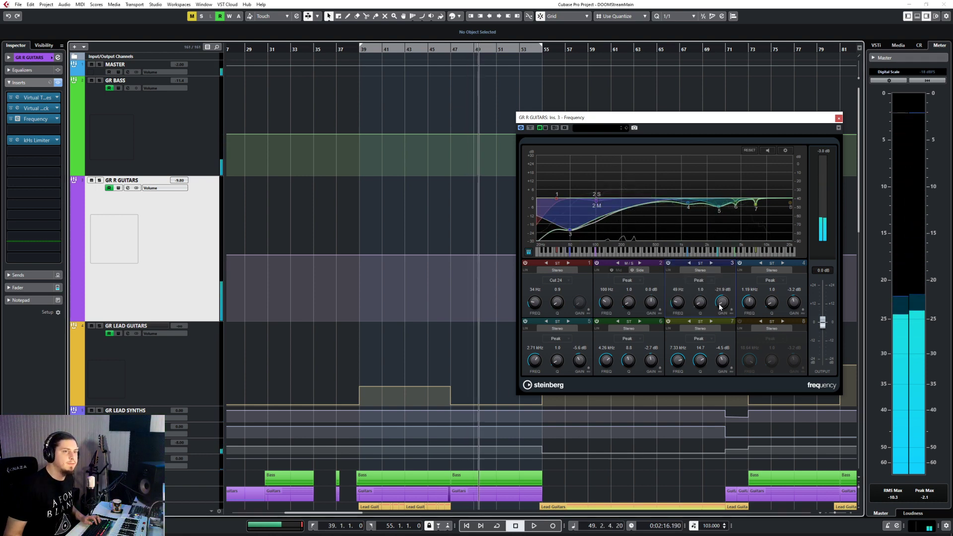
Set band 3's gain on the guitar EQ to about -4.4 dB, play from bar 39, and close the plug-in
{"action": "left_click_drag", "start_coordinate": [722, 304], "coordinate": [722, 280]}
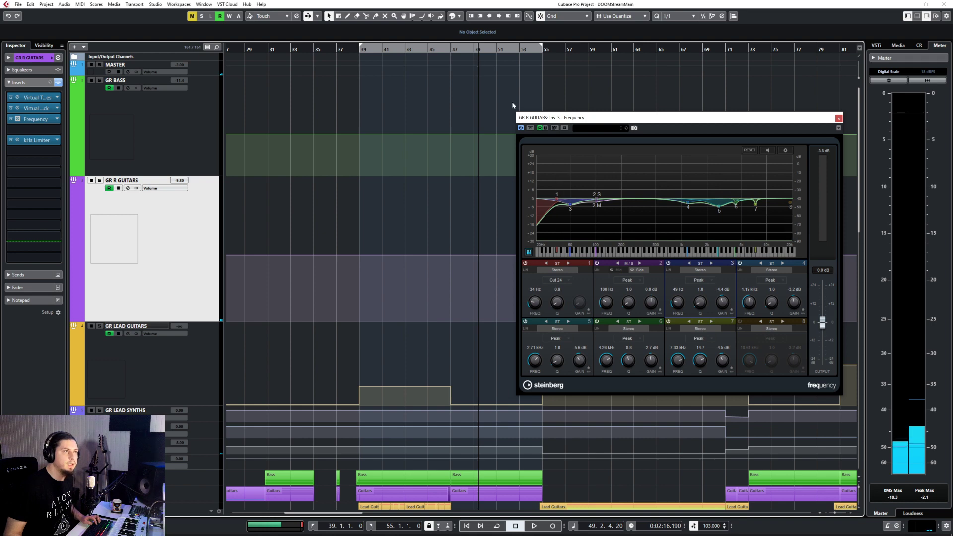
{"action": "left_click", "coordinate": [361, 51]}
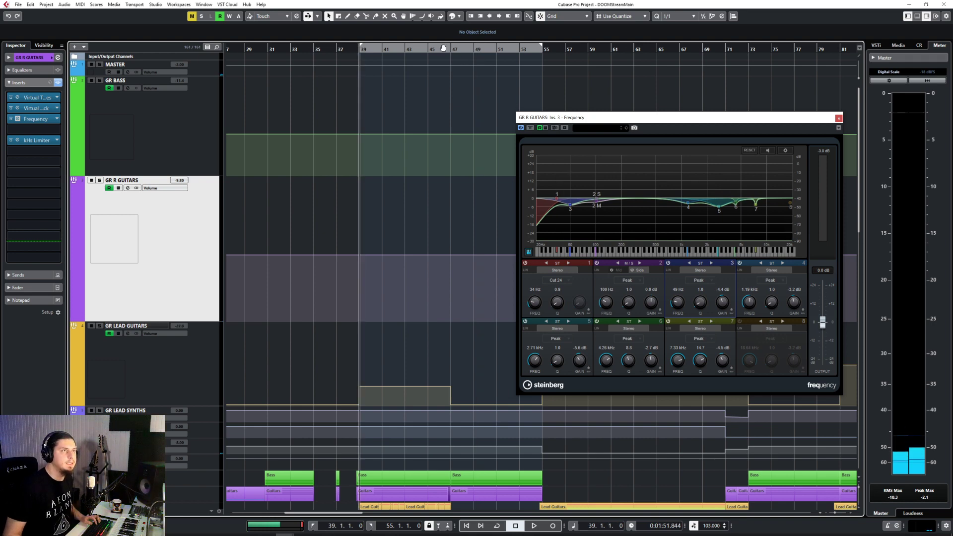
{"action": "key", "text": "space"}
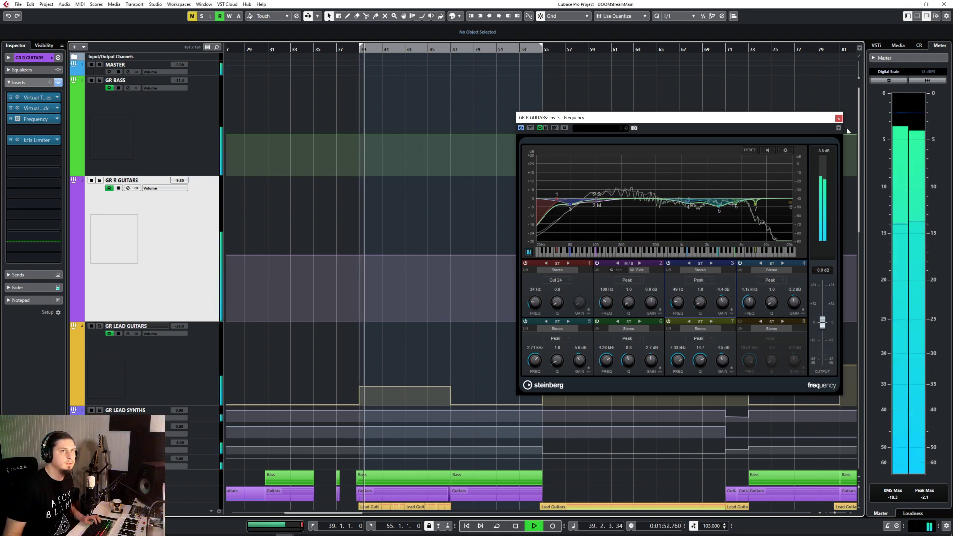
{"action": "left_click", "coordinate": [838, 118]}
Zoom in around the drum entry at bar 31 and play from there to check the mix
{"action": "scroll", "coordinate": [508, 324], "scroll_direction": "left", "scroll_amount": 10}
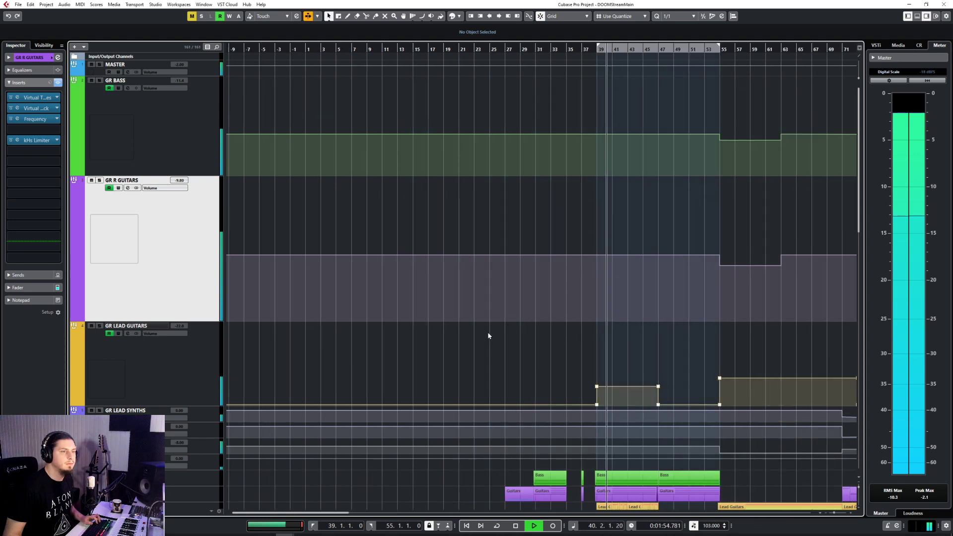
{"action": "scroll", "coordinate": [502, 335], "scroll_direction": "up", "scroll_amount": 3}
{"action": "scroll", "coordinate": [503, 335], "scroll_direction": "down", "scroll_amount": 10}
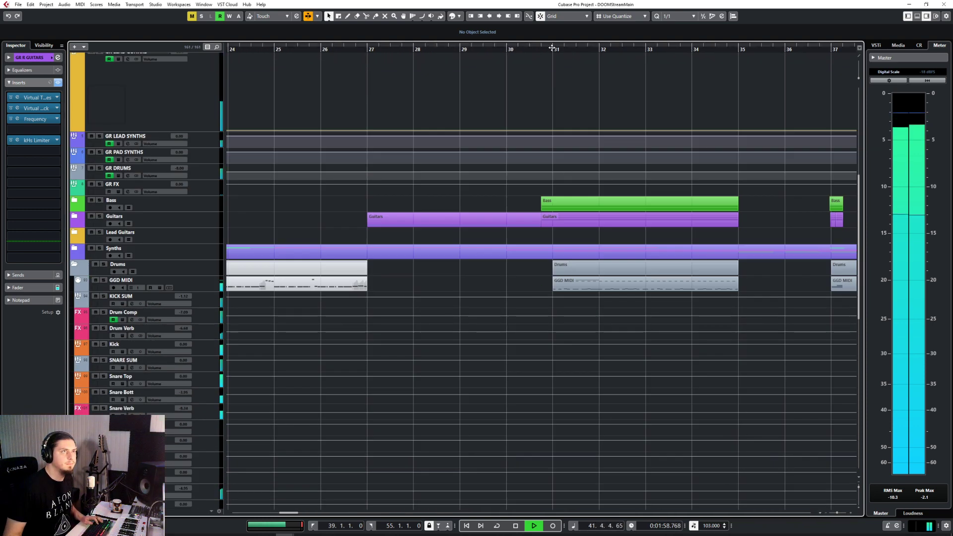
{"action": "left_click", "coordinate": [553, 48]}
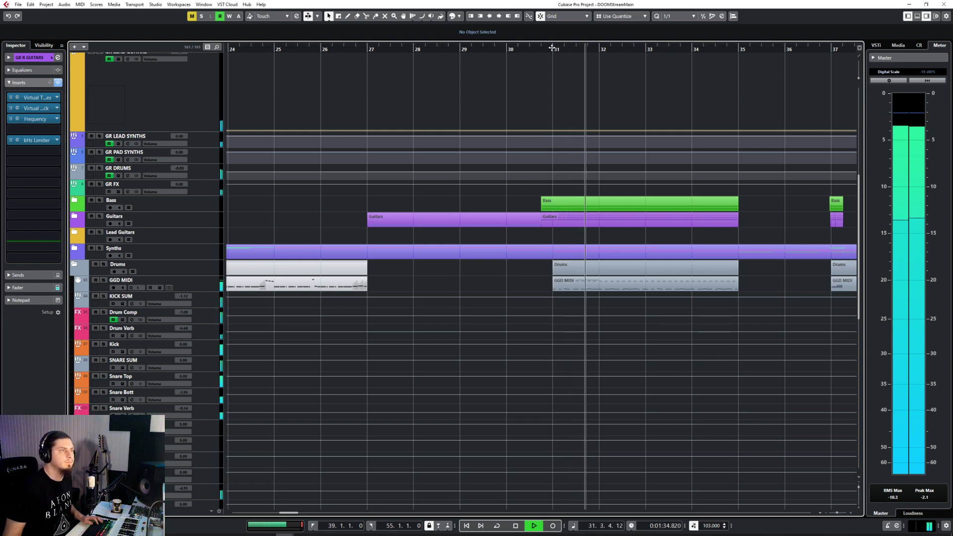
{"action": "scroll", "coordinate": [391, 303], "scroll_direction": "up", "scroll_amount": 5}
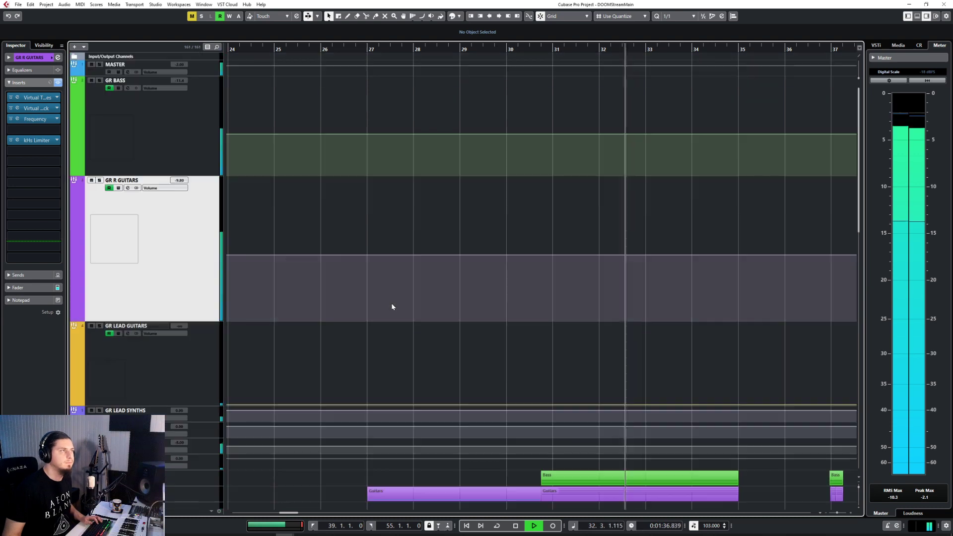
Compare the playing mix with the Frequency EQ on GR R GUITARS bypassed and active, leave it active, and stop playback
{"action": "left_click", "coordinate": [11, 119]}
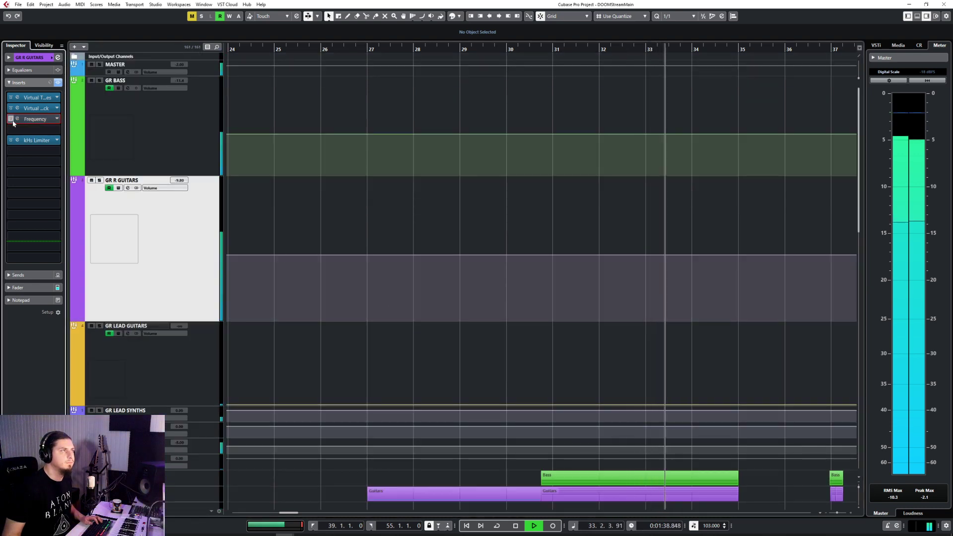
{"action": "left_click", "coordinate": [11, 119]}
{"action": "scroll", "coordinate": [454, 248], "scroll_direction": "down", "scroll_amount": 5}
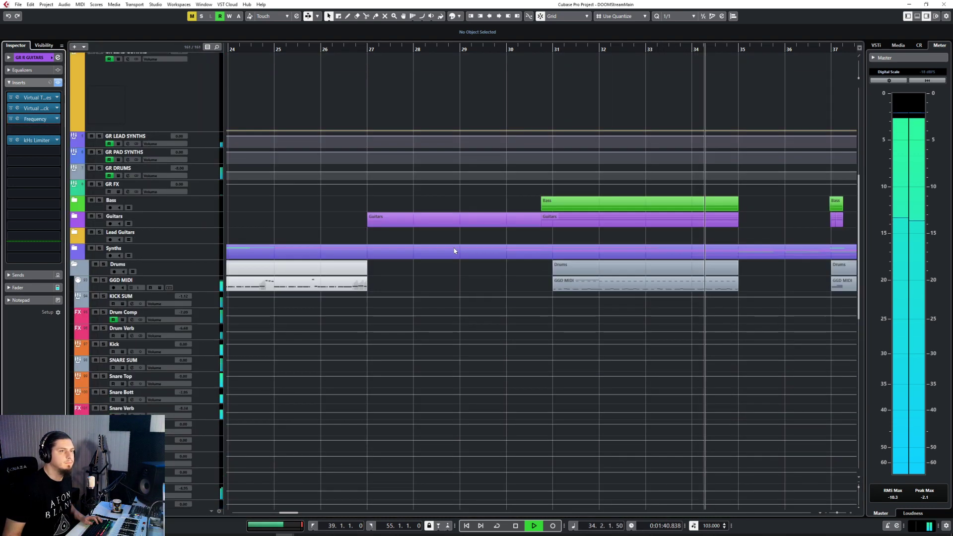
{"action": "key", "text": "space"}
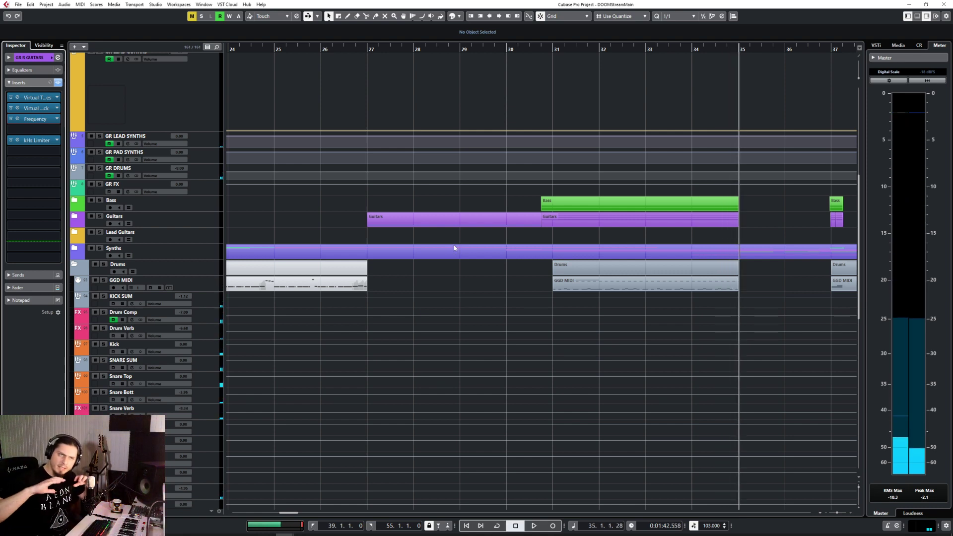
Open the VBC FG-Red compressor on the MASTER channel, play the mix from about bar 31 to check it, and close the plug-in
{"action": "scroll", "coordinate": [454, 244], "scroll_direction": "down", "scroll_amount": 3}
{"action": "scroll", "coordinate": [452, 241], "scroll_direction": "up", "scroll_amount": 5}
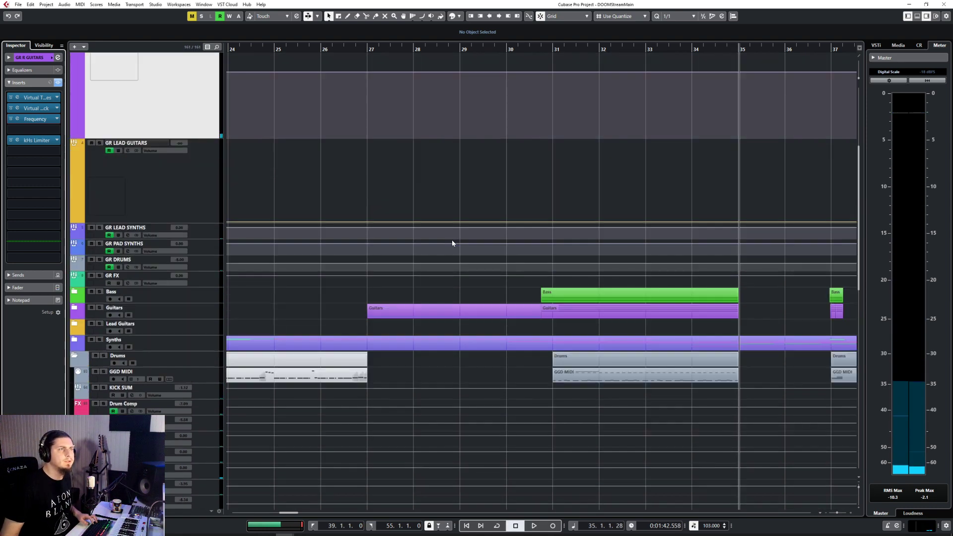
{"action": "scroll", "coordinate": [452, 240], "scroll_direction": "down", "scroll_amount": 3}
{"action": "scroll", "coordinate": [452, 240], "scroll_direction": "up", "scroll_amount": 3}
{"action": "left_click", "coordinate": [196, 154]}
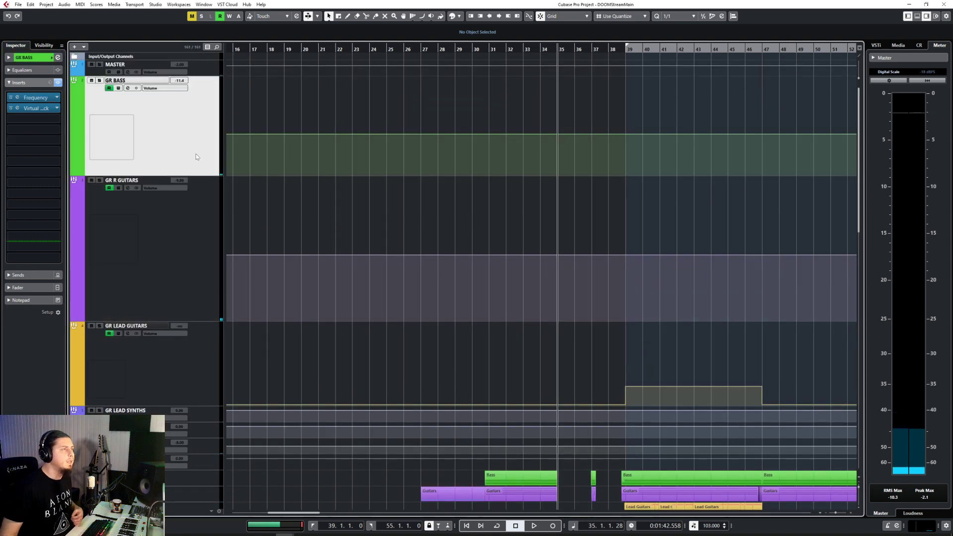
{"action": "key", "text": "Up"}
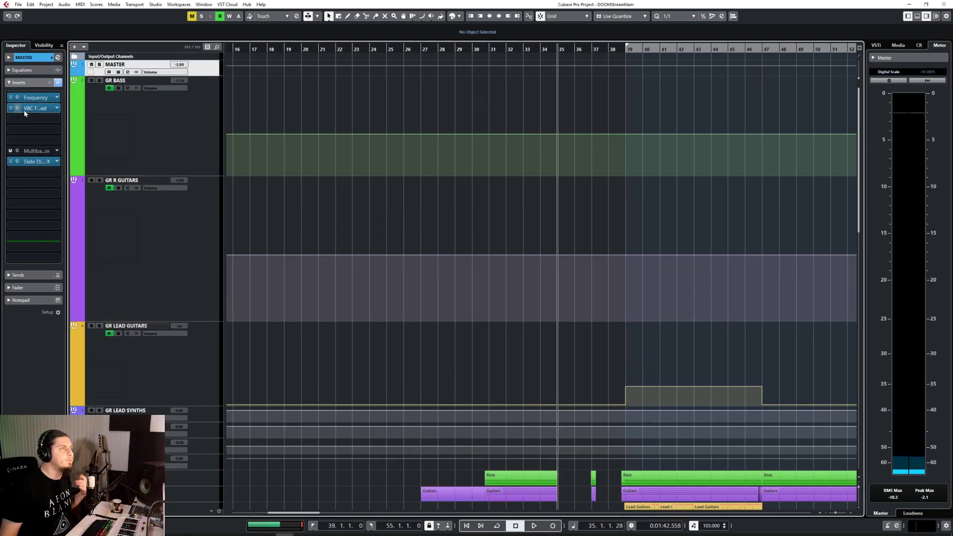
{"action": "left_click", "coordinate": [24, 109]}
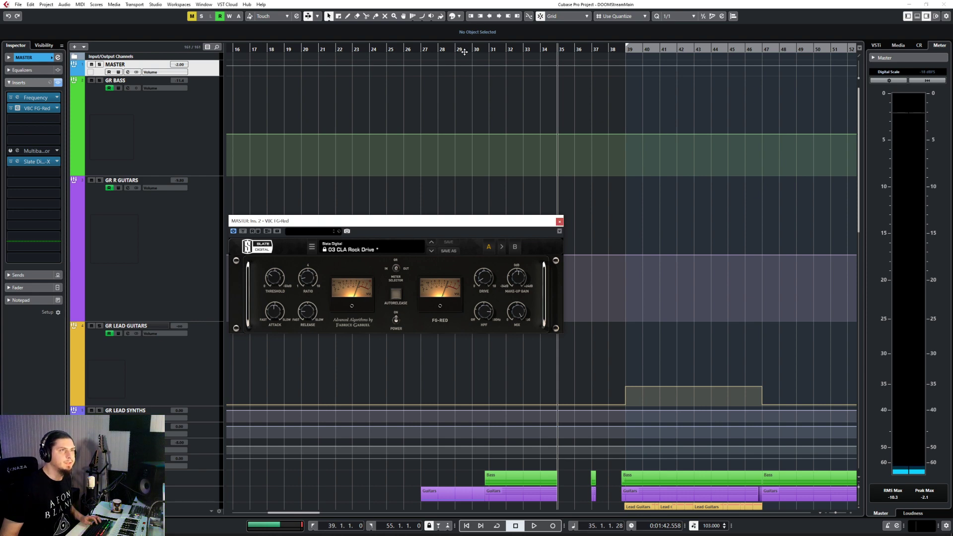
{"action": "left_click_drag", "start_coordinate": [477, 51], "coordinate": [489, 49]}
{"action": "key", "text": "space"}
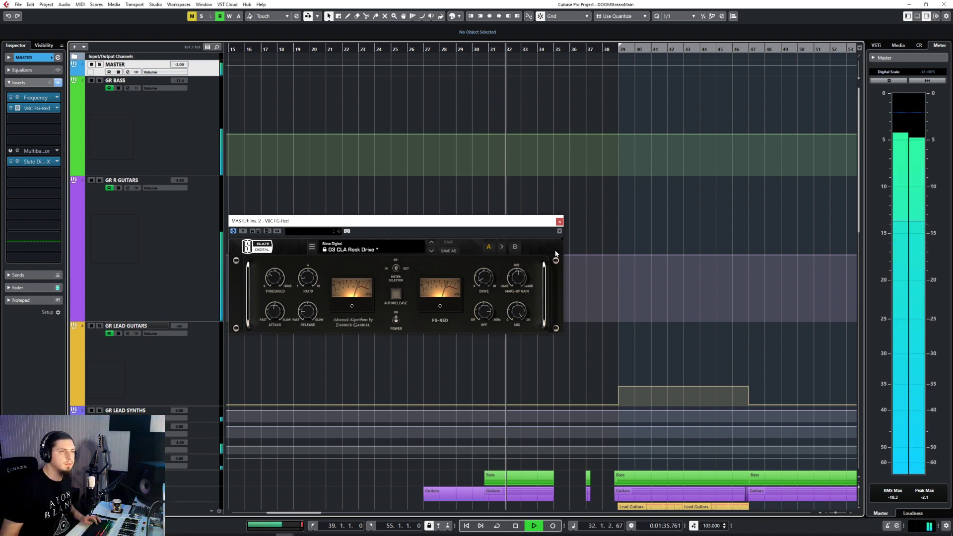
{"action": "key", "text": "space"}
{"action": "left_click", "coordinate": [559, 222]}
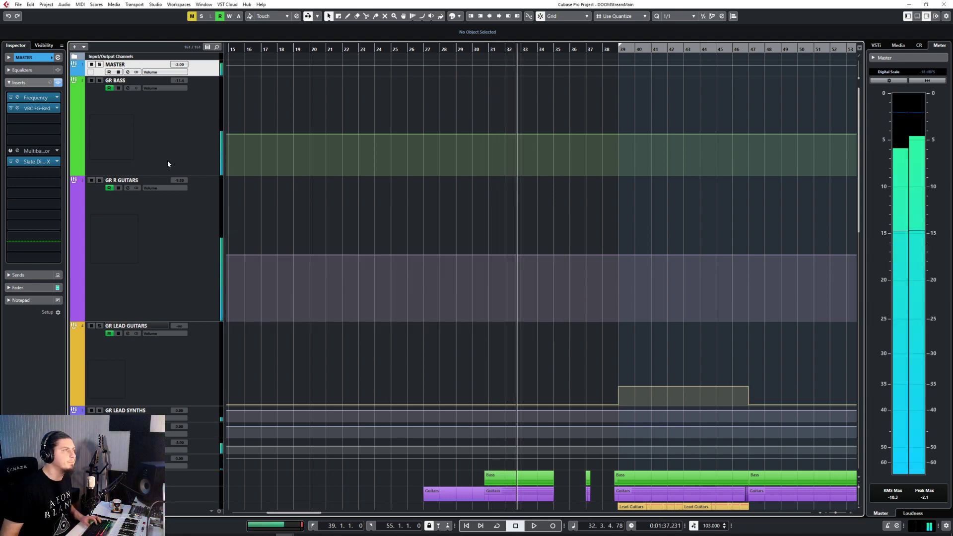
Insert Virtual Mix Rack in the MASTER channel's third insert slot, empty its module rack, and place the playhead at bar 39
{"action": "left_click", "coordinate": [33, 118]}
{"action": "type", "text": "virtual"}
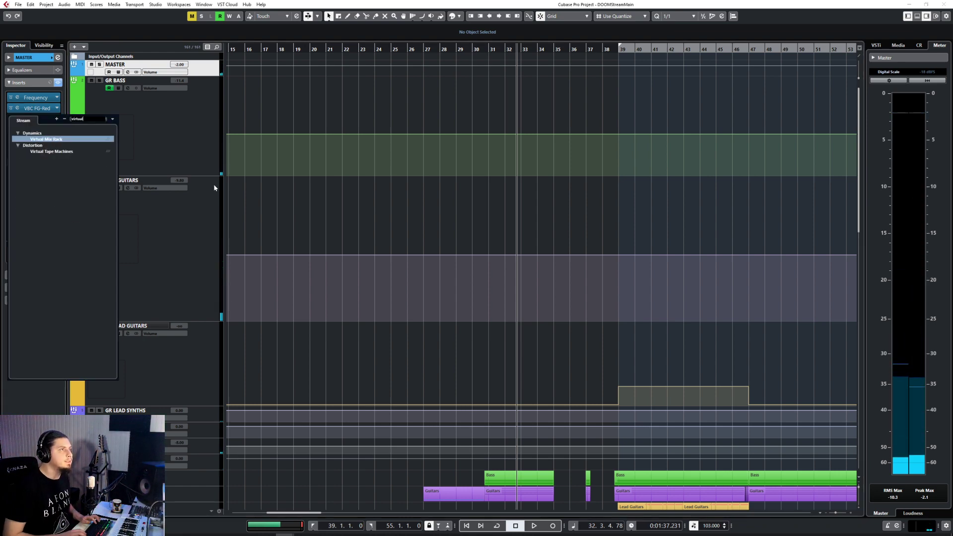
{"action": "key", "text": "Escape"}
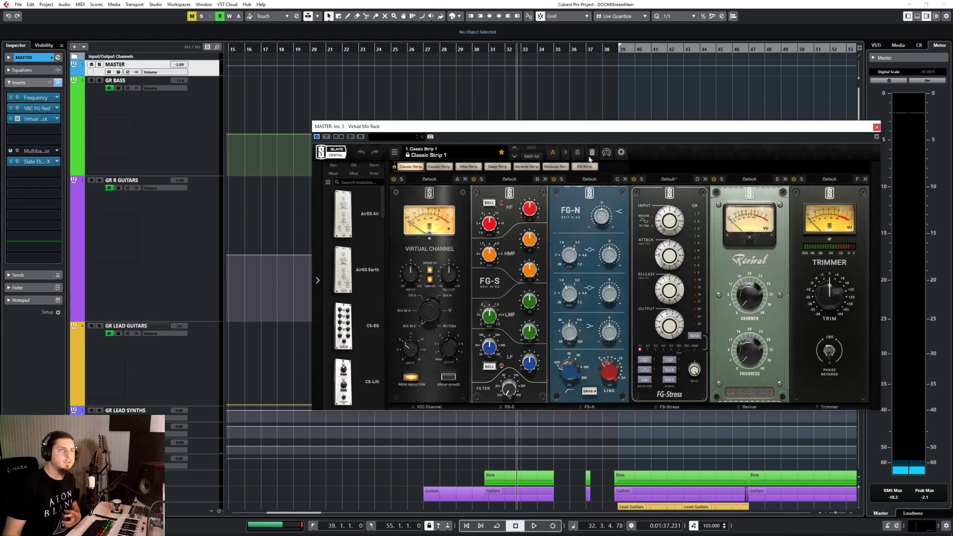
{"action": "left_click", "coordinate": [591, 153]}
{"action": "left_click", "coordinate": [615, 47]}
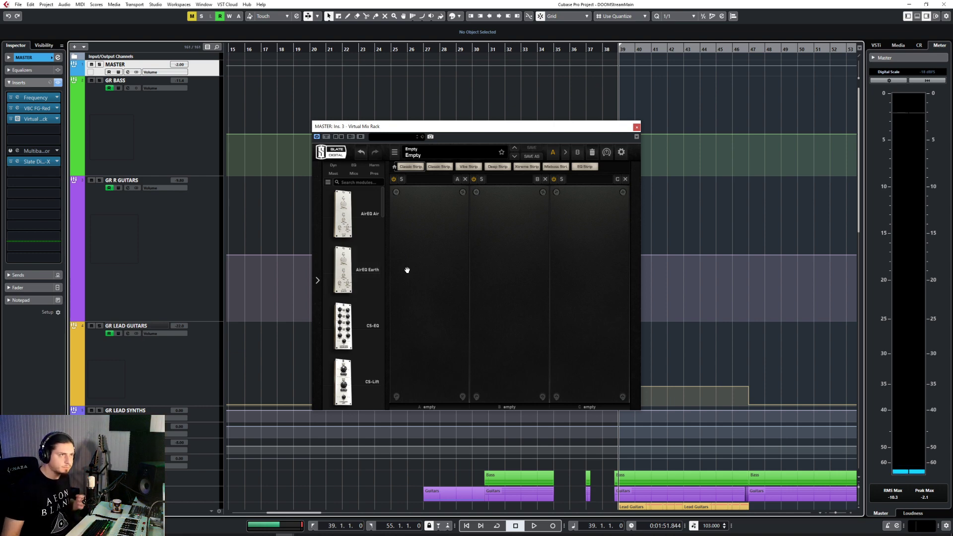
Find the Trimmer module by searching for "trim" and place it in the first slot of the Virtual Mix Rack
{"action": "scroll", "coordinate": [368, 320], "scroll_direction": "down", "scroll_amount": 5}
{"action": "scroll", "coordinate": [367, 320], "scroll_direction": "down", "scroll_amount": 6}
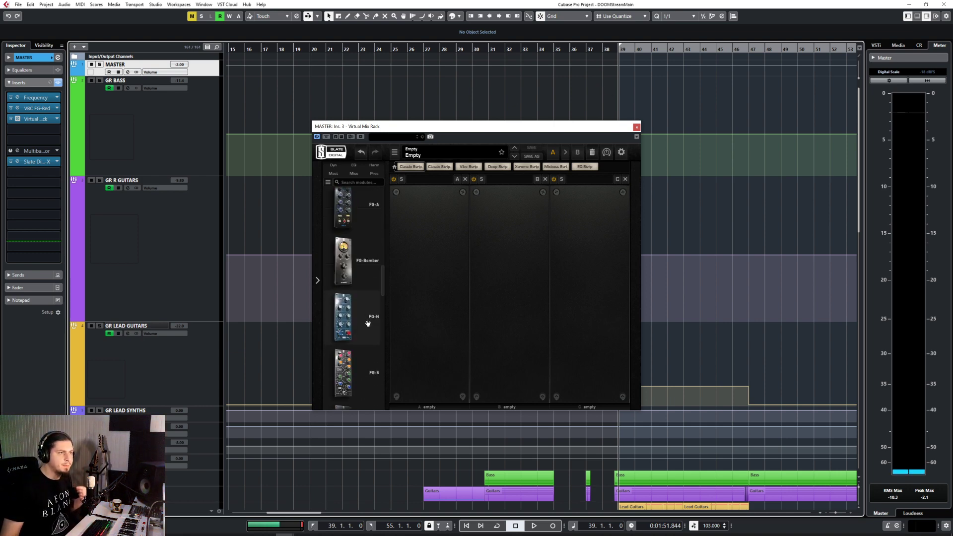
{"action": "left_click", "coordinate": [359, 184]}
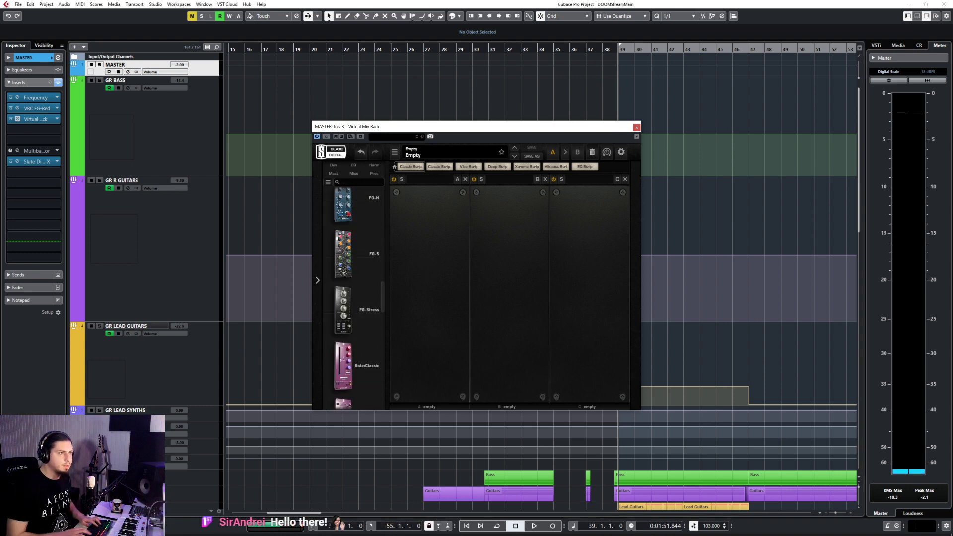
{"action": "type", "text": "trim"}
{"action": "left_click_drag", "start_coordinate": [389, 193], "coordinate": [438, 259]}
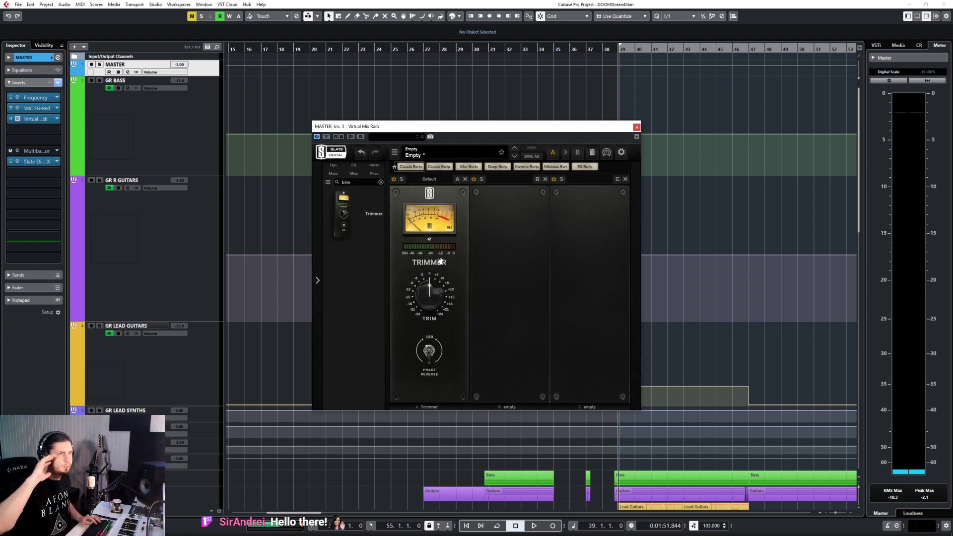
Clear the module search and add the VCC MixBuss module to the second slot of the Virtual Mix Rack
{"action": "left_click", "coordinate": [380, 182]}
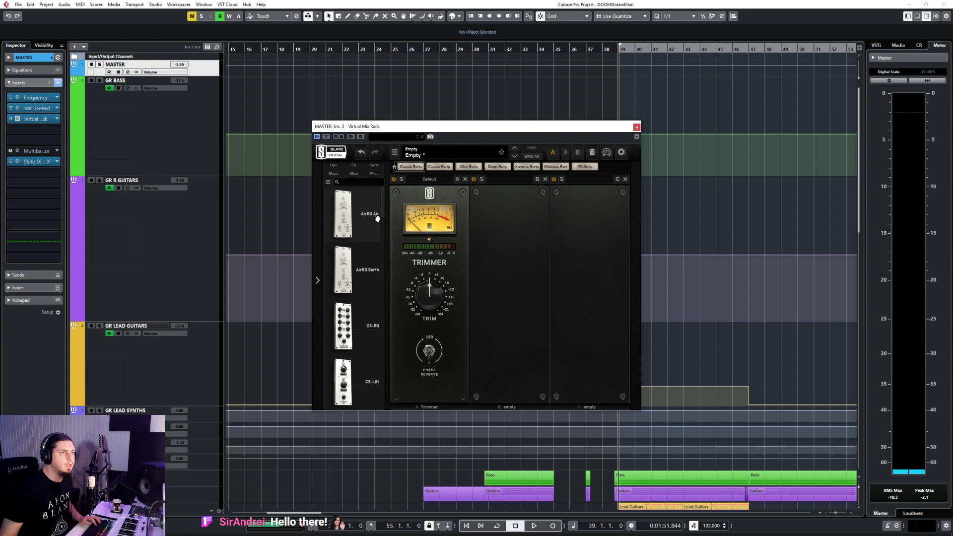
{"action": "mouse_move", "coordinate": [378, 219]}
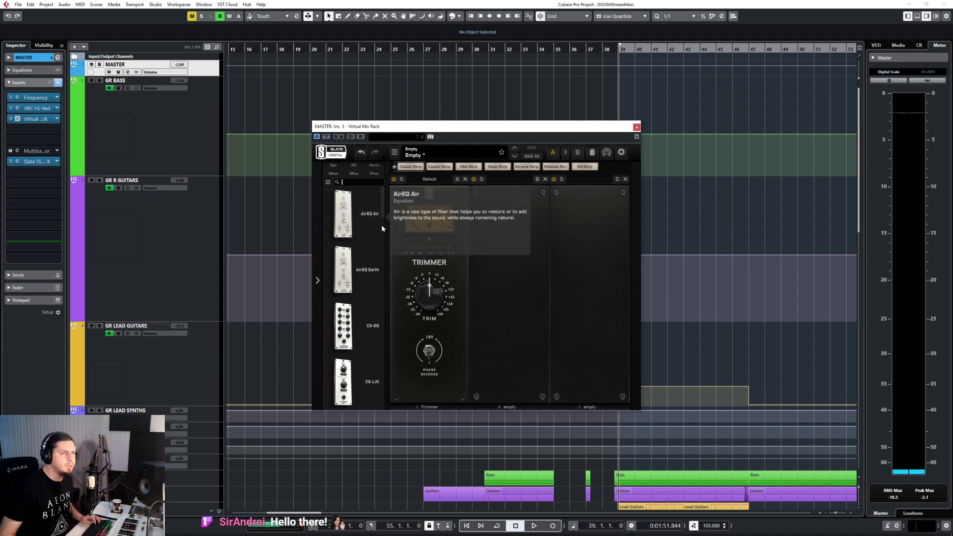
{"action": "scroll", "coordinate": [368, 278], "scroll_direction": "down", "scroll_amount": 10}
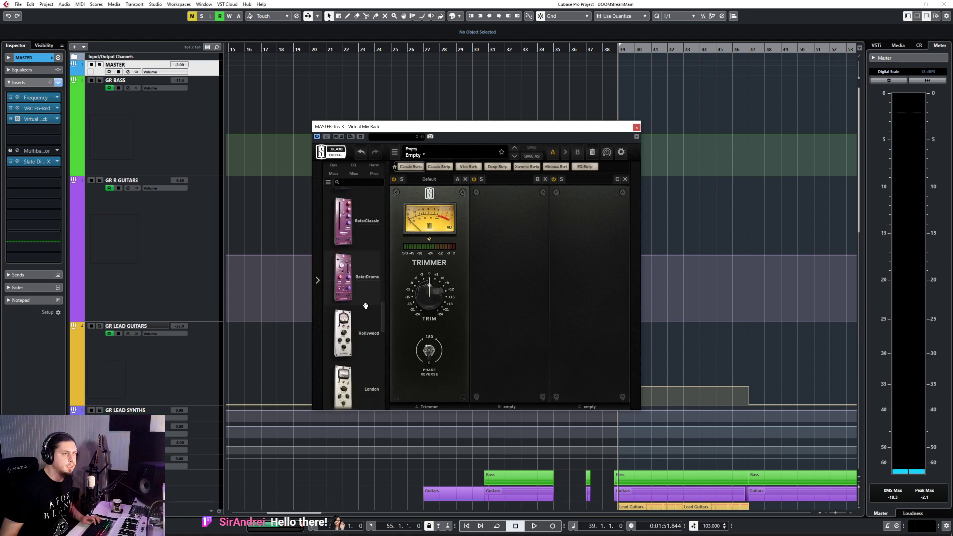
{"action": "scroll", "coordinate": [366, 305], "scroll_direction": "down", "scroll_amount": 8}
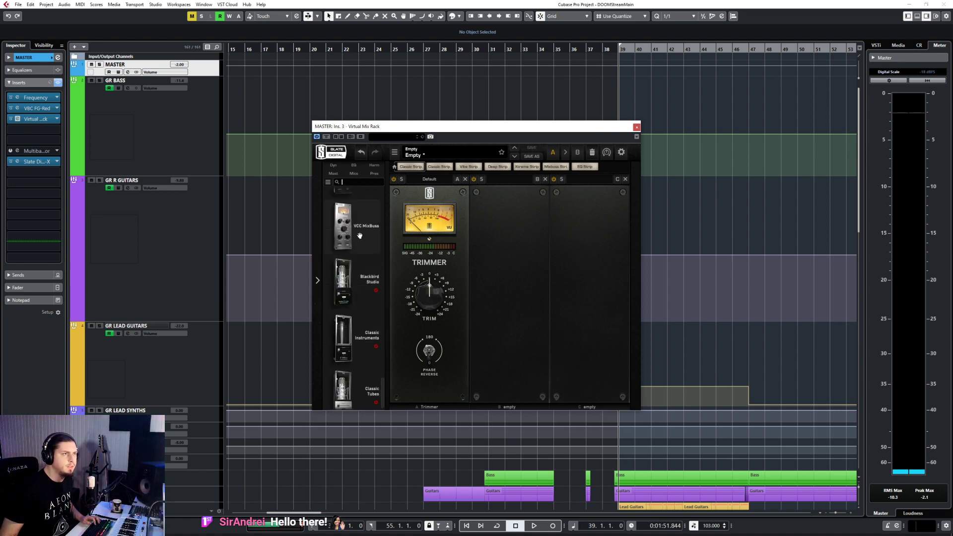
{"action": "left_click_drag", "start_coordinate": [360, 235], "coordinate": [566, 253]}
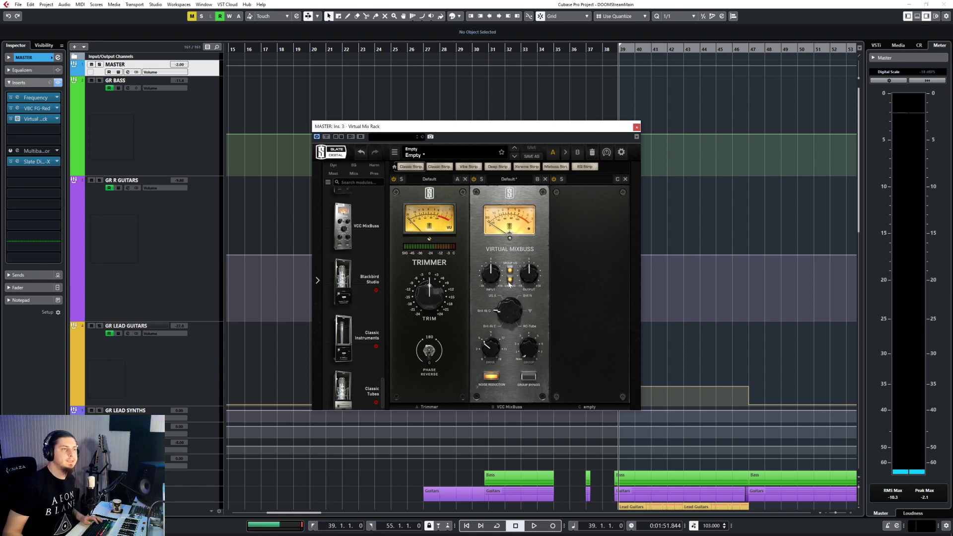
Play briefly from bar 39 and lower the Trimmer module's trim by about 2 dB
{"action": "key", "text": "space"}
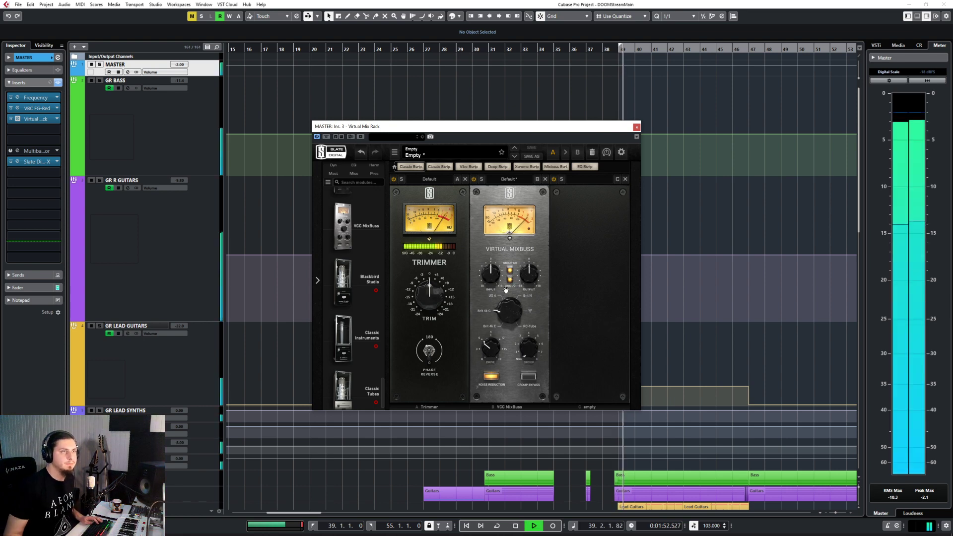
{"action": "key", "text": "space"}
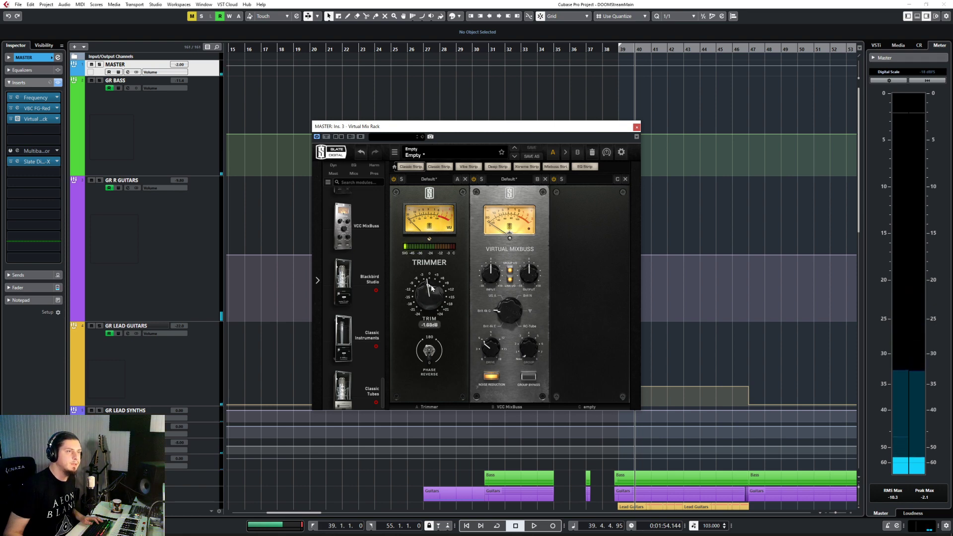
{"action": "left_click_drag", "start_coordinate": [421, 291], "coordinate": [420, 296]}
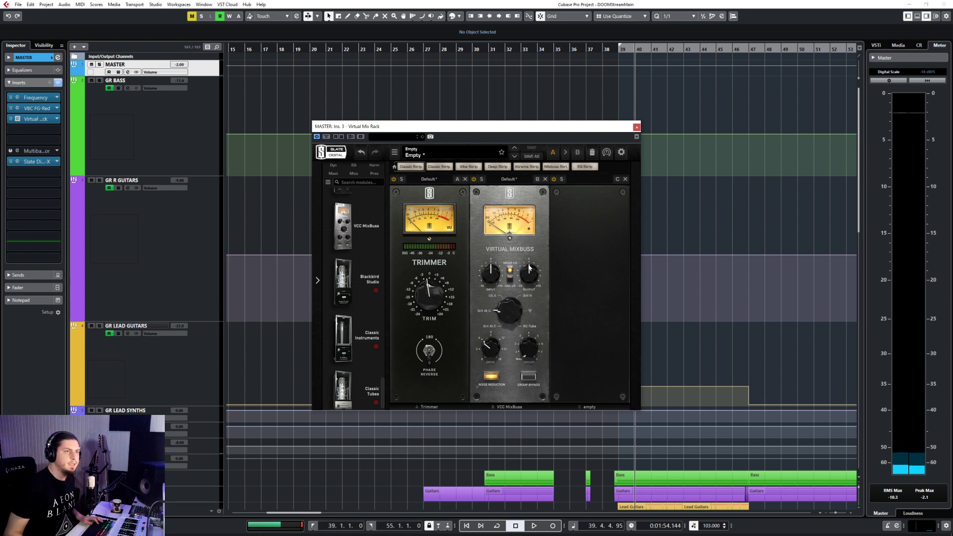
Lower the VCC MixBuss input slightly below 0 dB, fine-tune it during playback, and stop playback
{"action": "left_click_drag", "start_coordinate": [491, 272], "coordinate": [490, 277]}
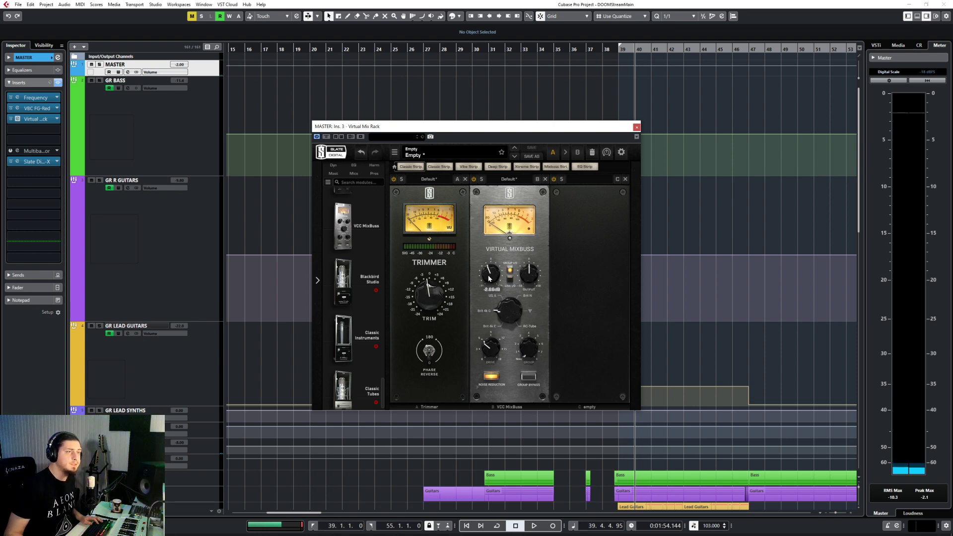
{"action": "key", "text": "space"}
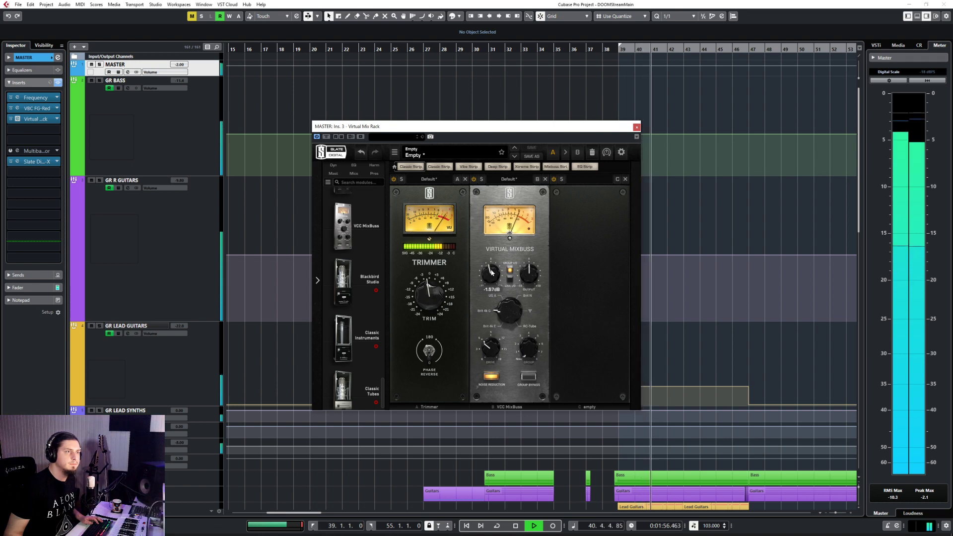
{"action": "left_click_drag", "start_coordinate": [491, 273], "coordinate": [492, 271]}
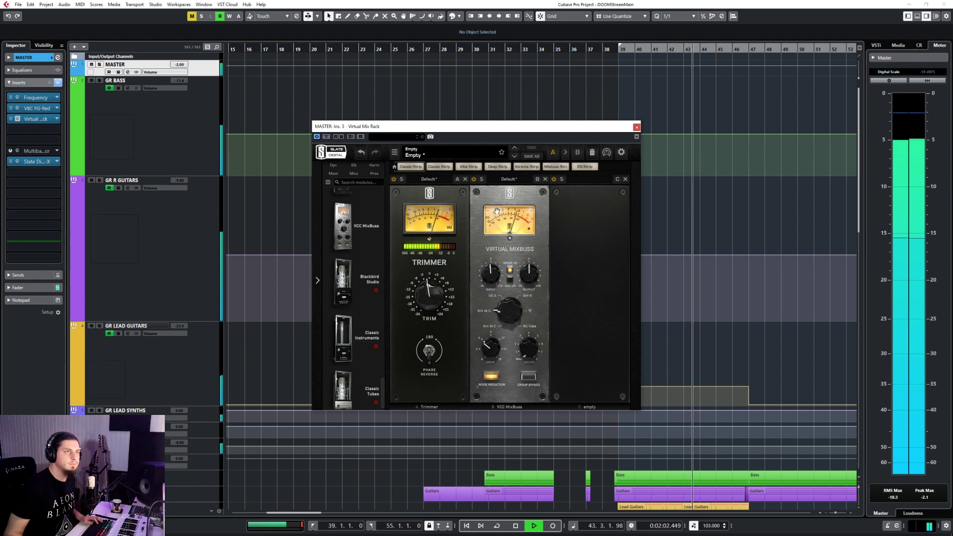
{"action": "key", "text": "space"}
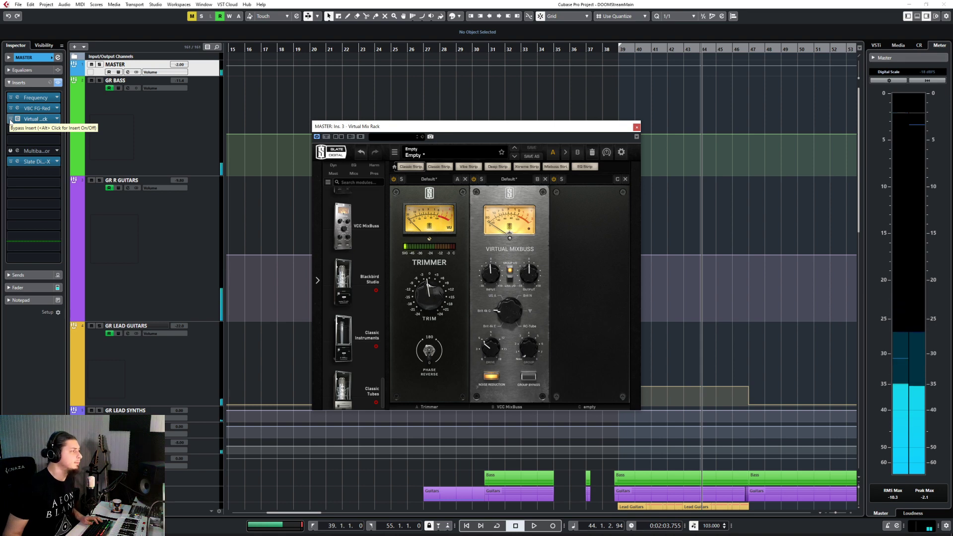
Play from bar 39 and compare the mix with the MASTER channel's Virtual Mix Rack bypassed and active, leaving it active
{"action": "left_click", "coordinate": [623, 49]}
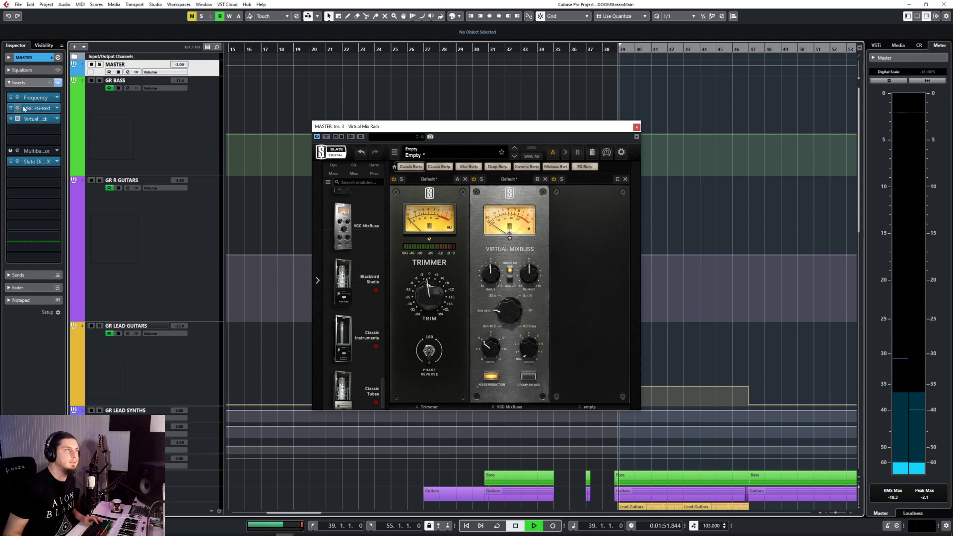
{"action": "key", "text": "space"}
{"action": "left_click", "coordinate": [11, 119]}
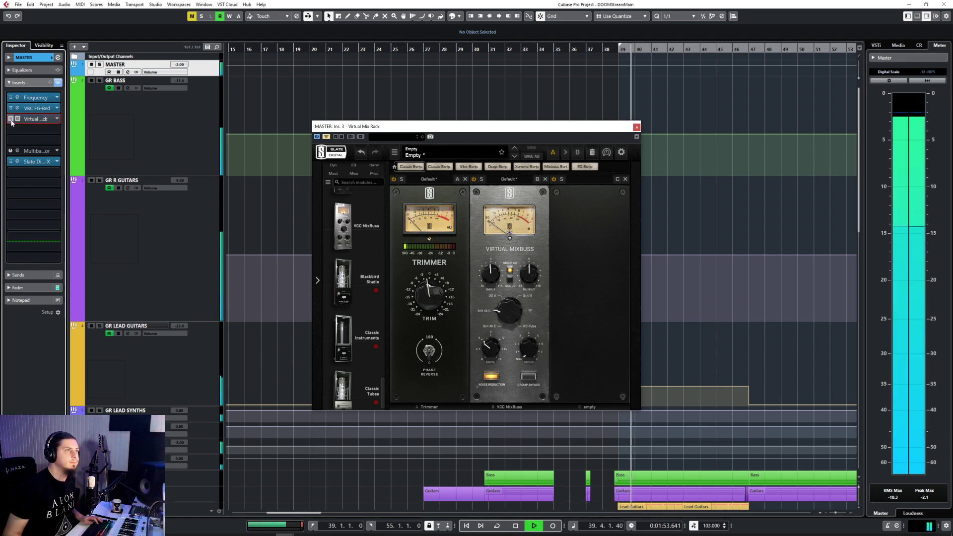
{"action": "left_click", "coordinate": [11, 119]}
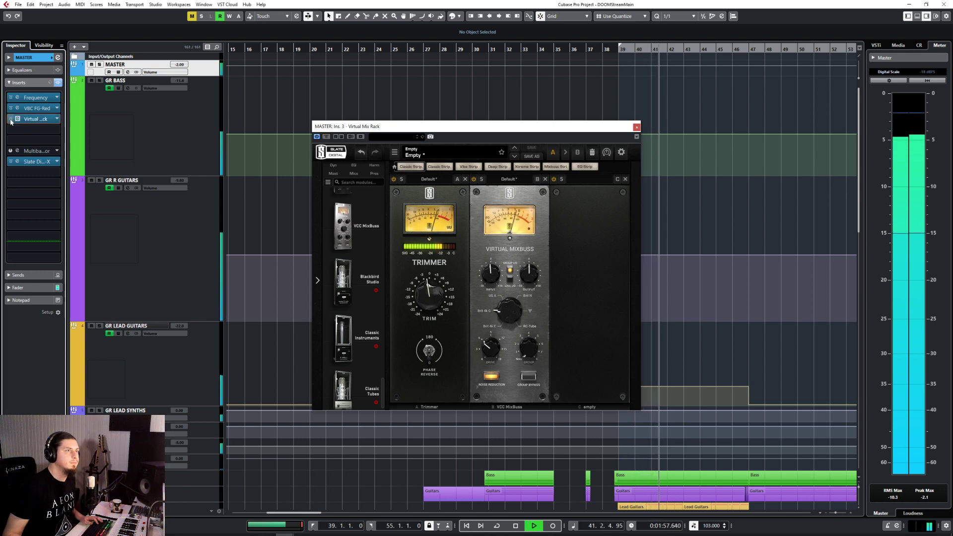
{"action": "key", "text": "space"}
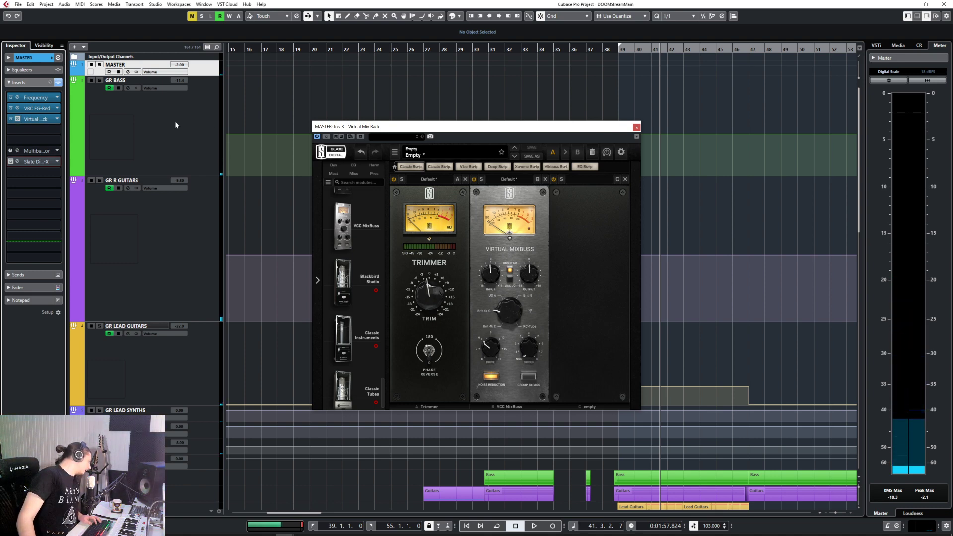
Re-enable the bypassed Slate Digital insert on the MASTER channel and return the playhead to bar 39
{"action": "left_click", "coordinate": [11, 162]}
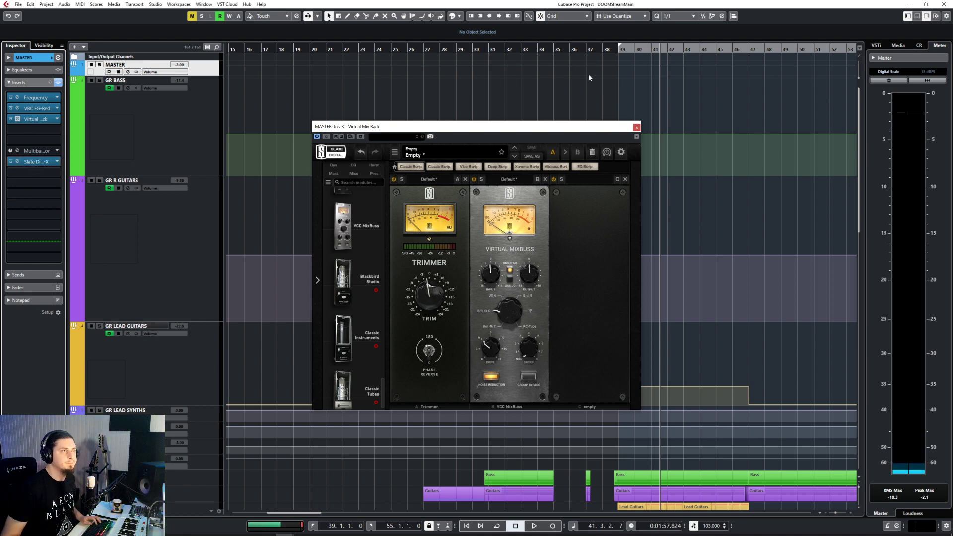
{"action": "left_click", "coordinate": [627, 48]}
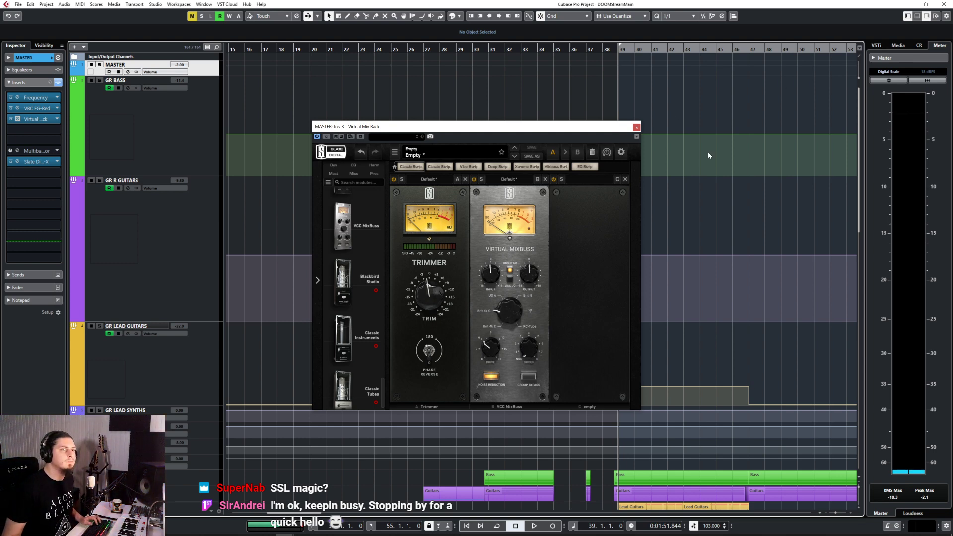
{"action": "scroll", "coordinate": [356, 287], "scroll_direction": "up", "scroll_amount": 4}
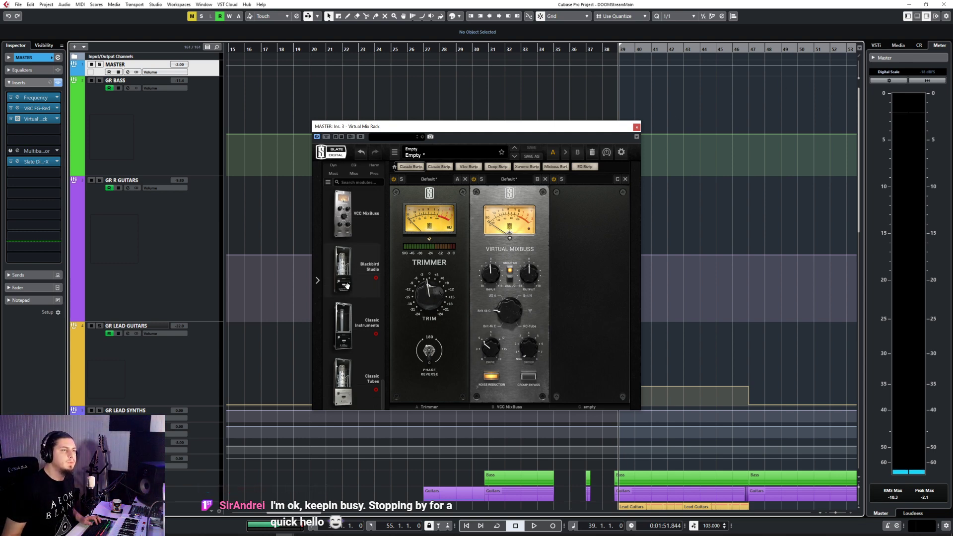
{"action": "scroll", "coordinate": [357, 287], "scroll_direction": "up", "scroll_amount": 1}
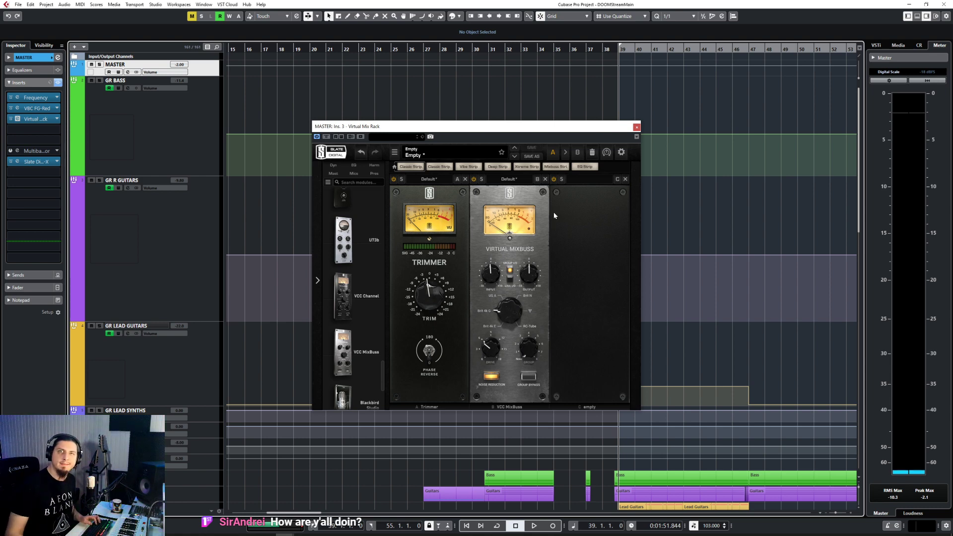
Browse the Virtual Mix Rack modules and add a second Trimmer to the empty slot after VCC MixBuss
{"action": "scroll", "coordinate": [357, 337], "scroll_direction": "up", "scroll_amount": 4}
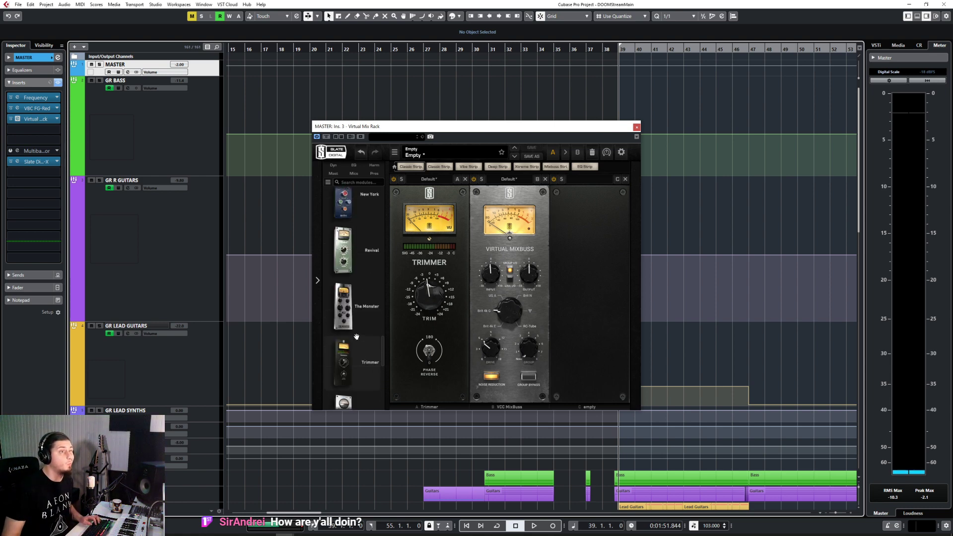
{"action": "scroll", "coordinate": [356, 337], "scroll_direction": "up", "scroll_amount": 2}
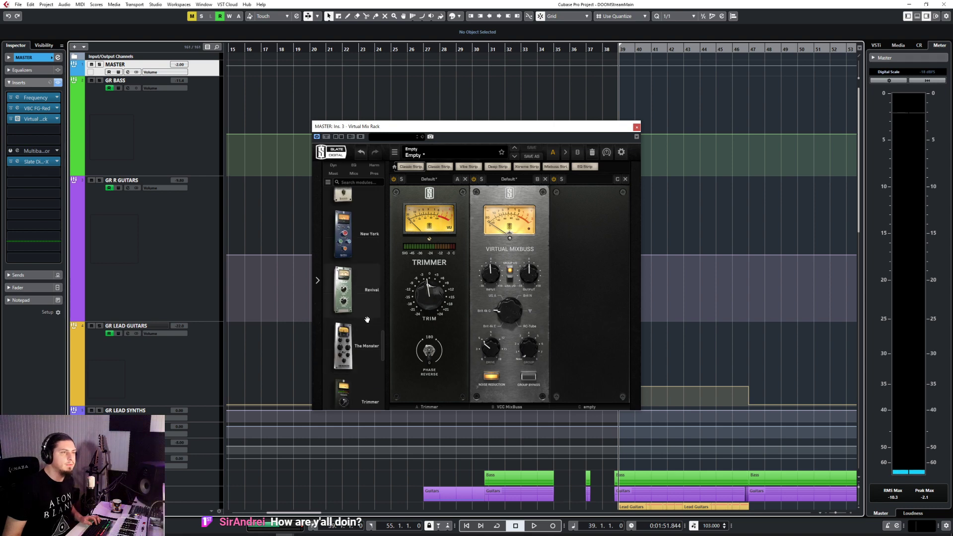
{"action": "scroll", "coordinate": [368, 319], "scroll_direction": "up", "scroll_amount": 10}
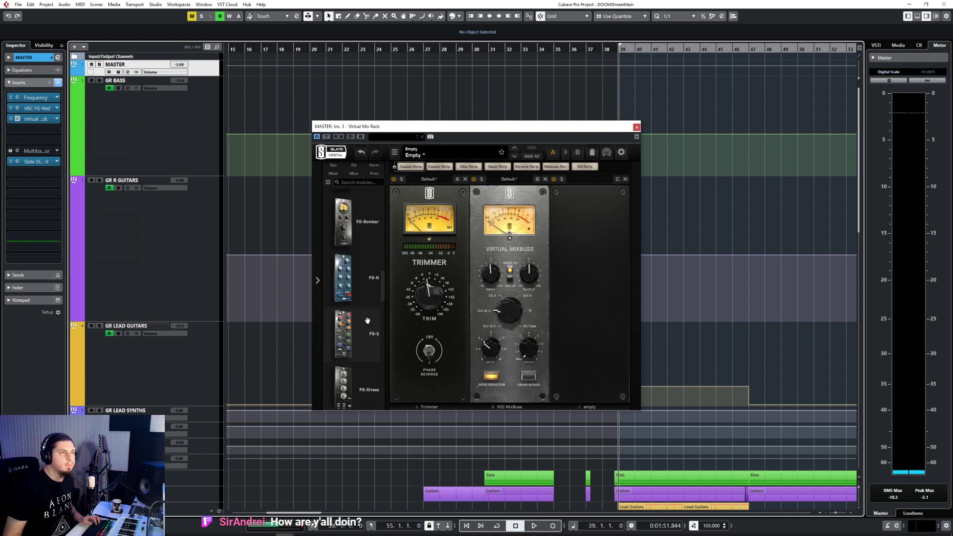
{"action": "scroll", "coordinate": [367, 320], "scroll_direction": "up", "scroll_amount": 10}
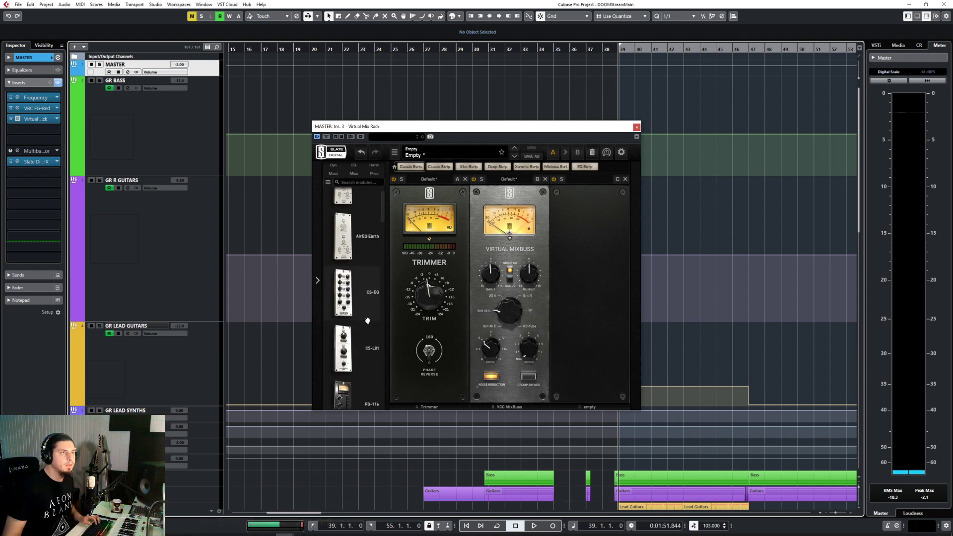
{"action": "scroll", "coordinate": [368, 320], "scroll_direction": "down", "scroll_amount": 10}
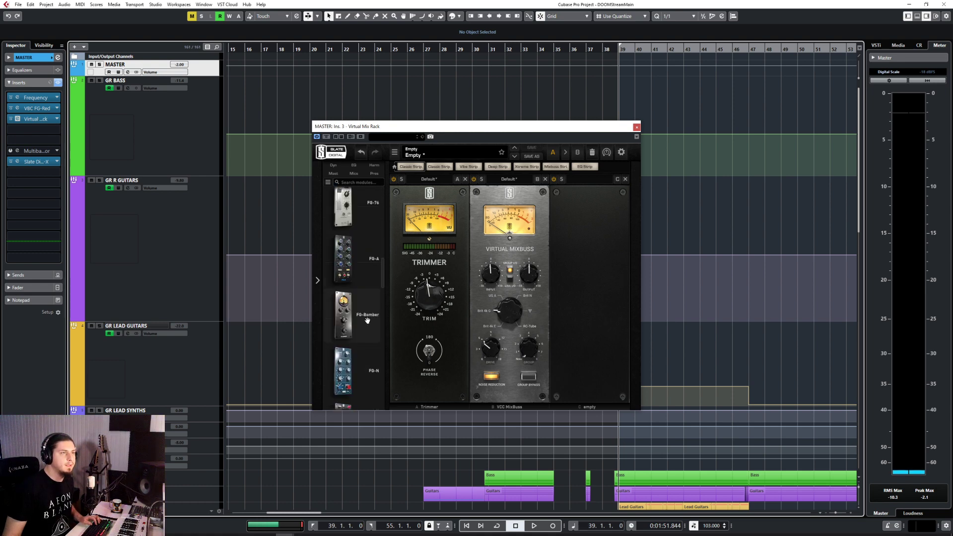
{"action": "scroll", "coordinate": [367, 320], "scroll_direction": "down", "scroll_amount": 10}
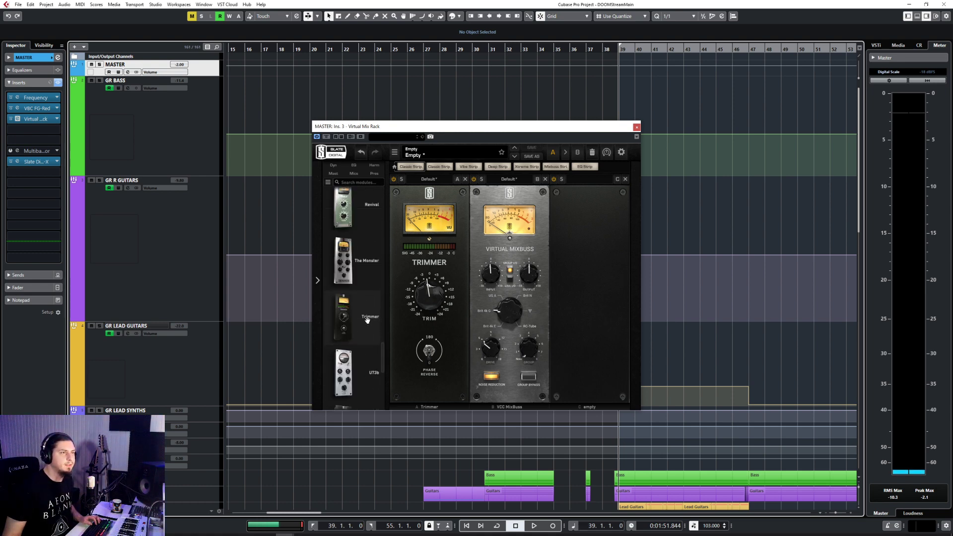
{"action": "scroll", "coordinate": [367, 320], "scroll_direction": "down", "scroll_amount": 1}
{"action": "left_click_drag", "start_coordinate": [363, 300], "coordinate": [614, 302]}
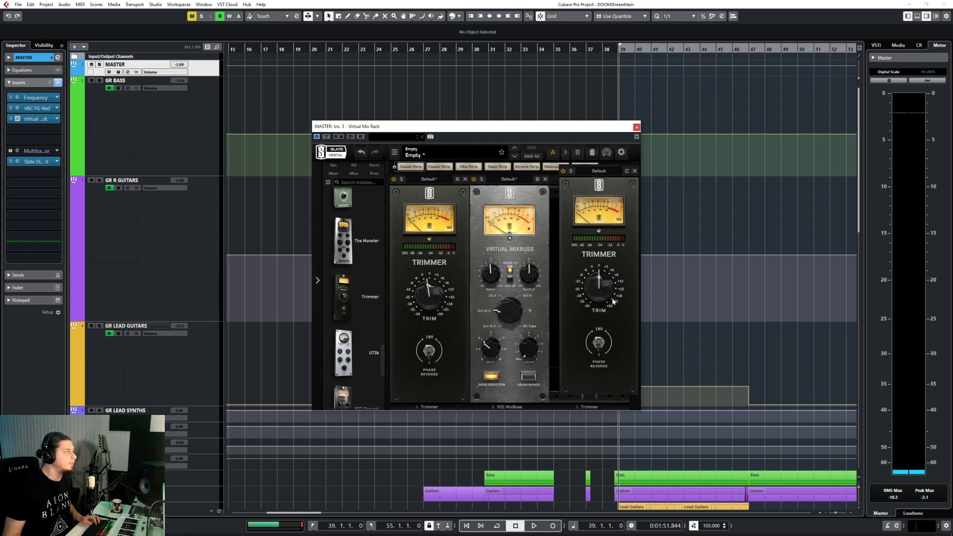
Add the Revival module to the rack and place it between VCC MixBuss and the second Trimmer
{"action": "scroll", "coordinate": [346, 346], "scroll_direction": "down", "scroll_amount": 10}
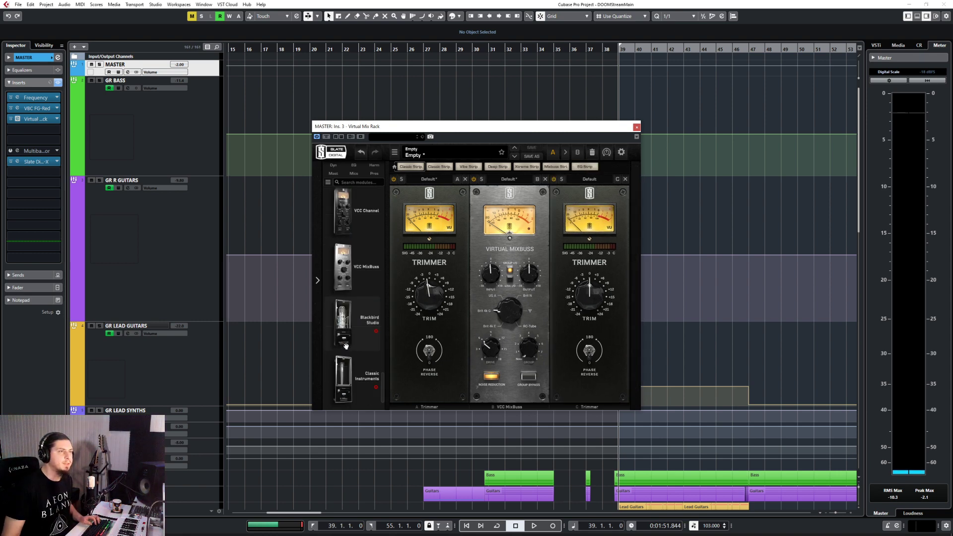
{"action": "scroll", "coordinate": [346, 346], "scroll_direction": "up", "scroll_amount": 10}
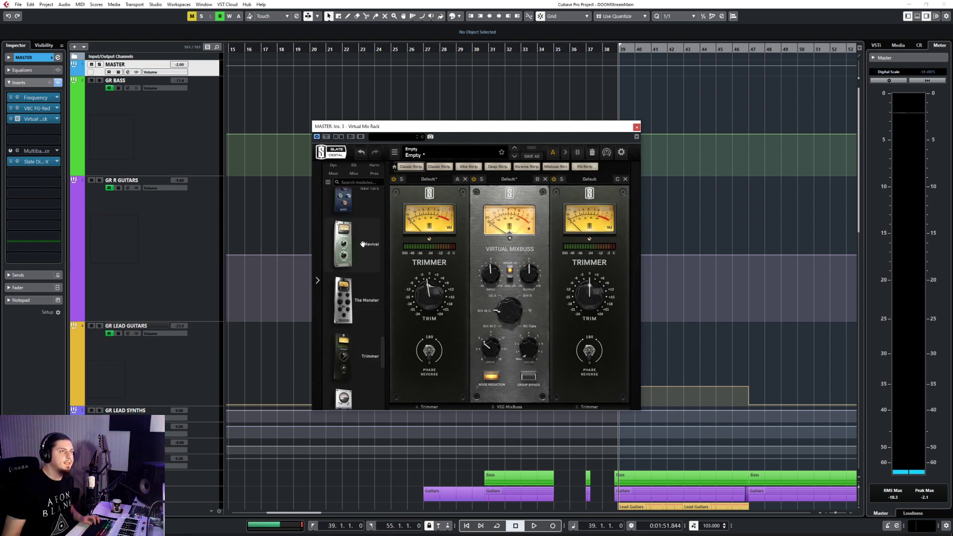
{"action": "left_click_drag", "start_coordinate": [363, 243], "coordinate": [693, 299]}
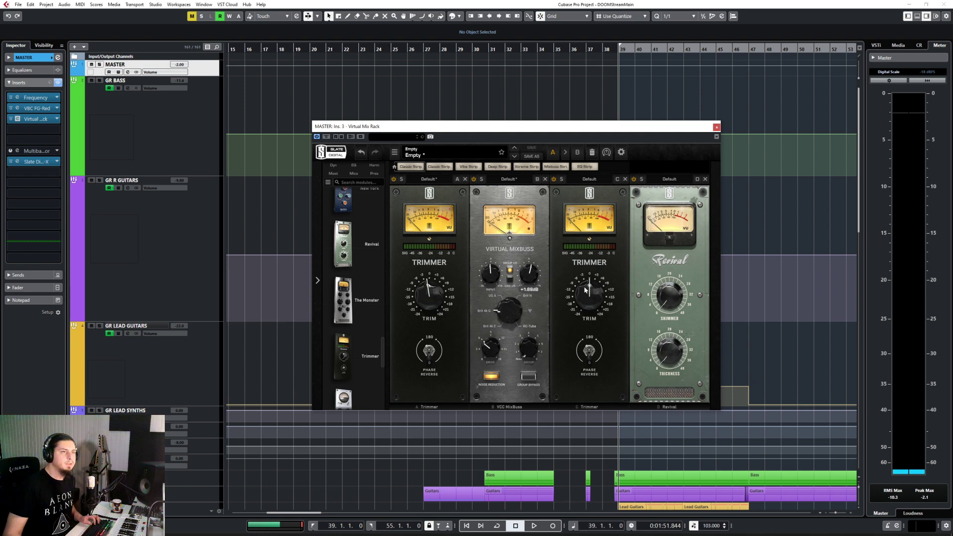
{"action": "left_click_drag", "start_coordinate": [584, 220], "coordinate": [673, 215]}
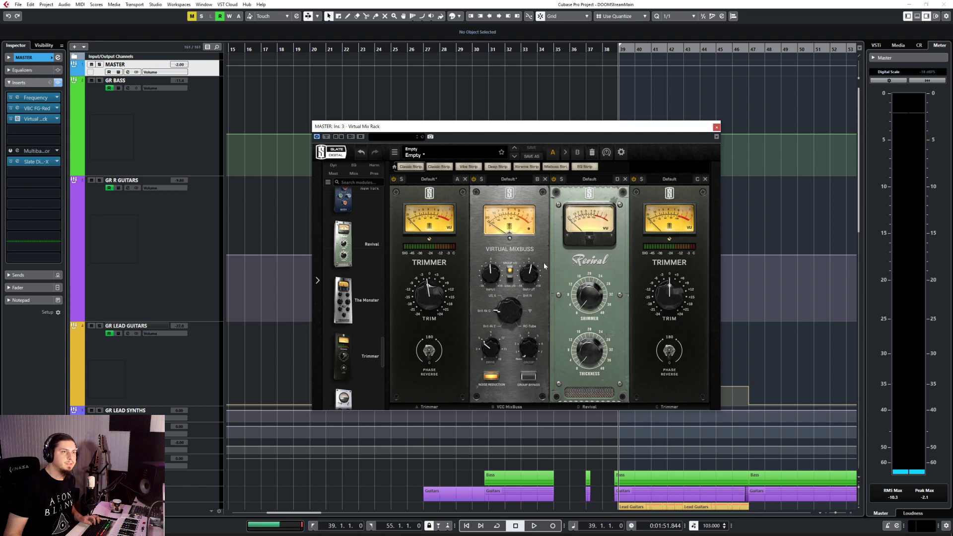
Play from bar 39 and set Revival's Shimmer to 4.80 and Thickness to 2.70
{"action": "mouse_move", "coordinate": [531, 272]}
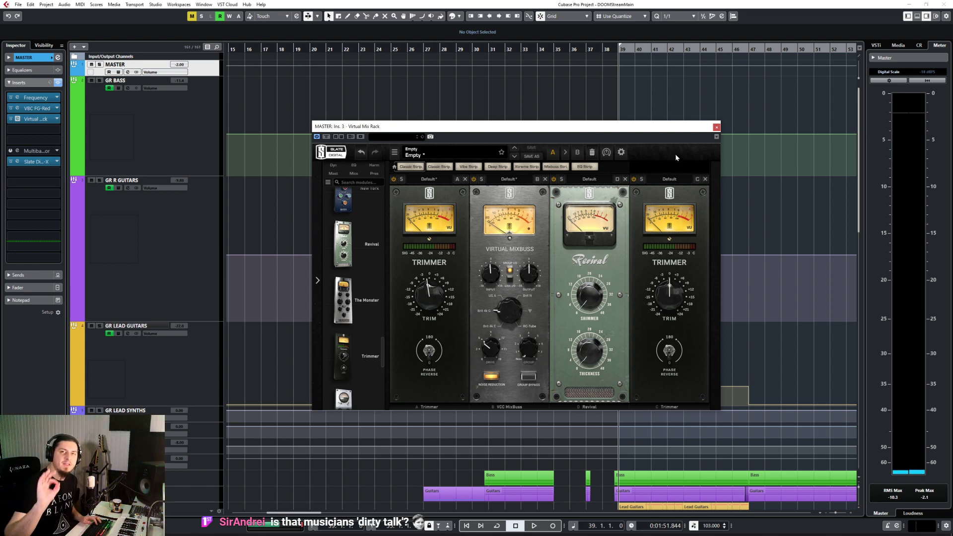
{"action": "key", "text": "space"}
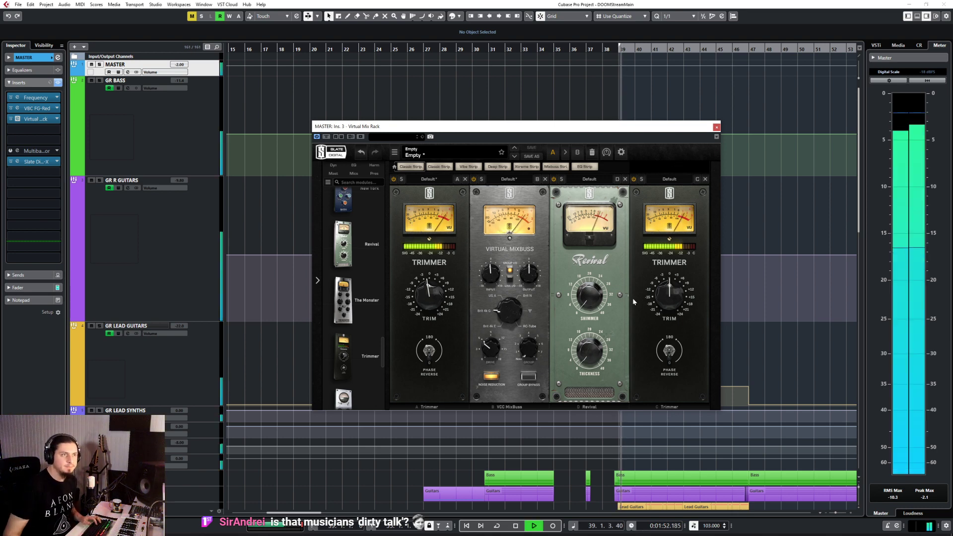
{"action": "mouse_move", "coordinate": [593, 300]}
{"action": "left_click_drag", "start_coordinate": [593, 300], "coordinate": [592, 292]}
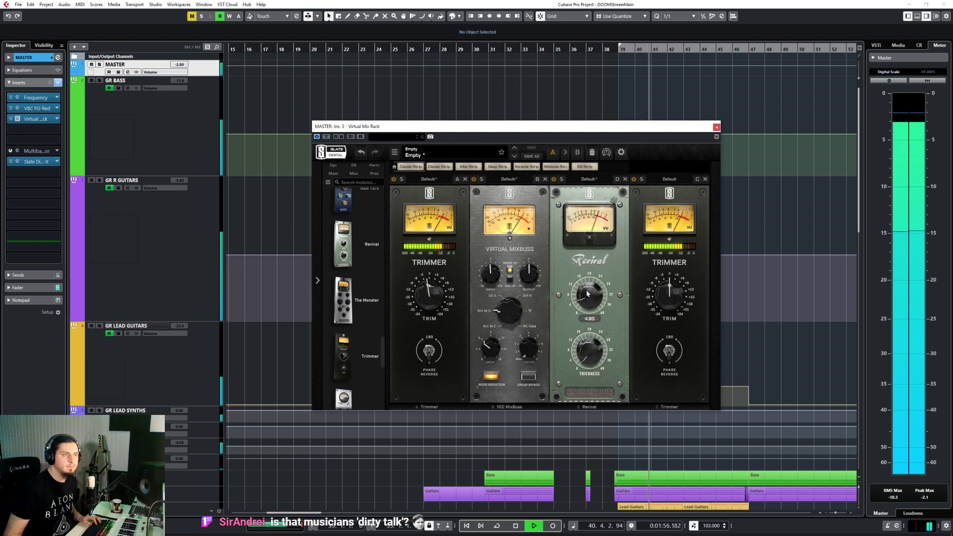
{"action": "left_click_drag", "start_coordinate": [588, 351], "coordinate": [582, 354]}
{"action": "mouse_move", "coordinate": [671, 295]}
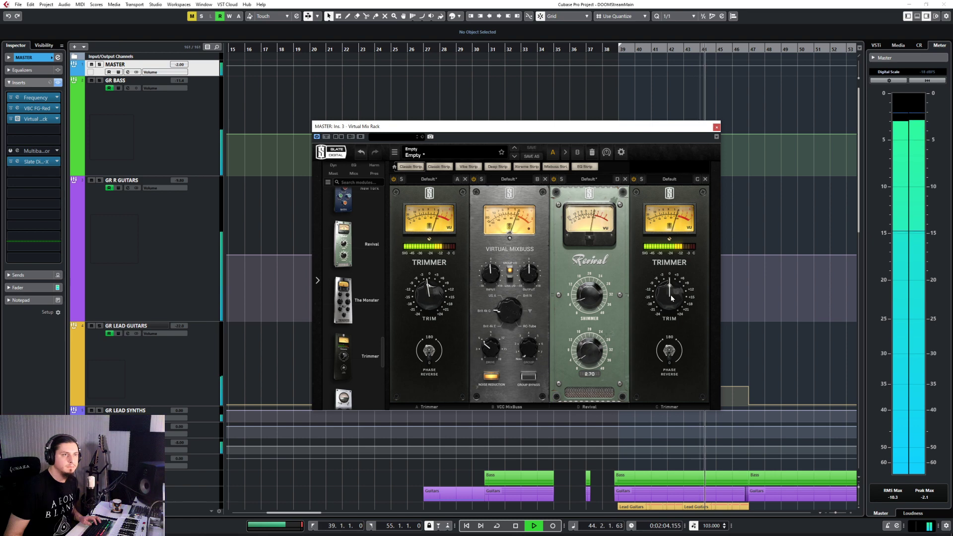
Close the Virtual Mix Rack, keep listening to the mix, and stop playback with the playhead returned to bar 39
{"action": "left_click", "coordinate": [716, 127]}
{"action": "key", "text": "g"}
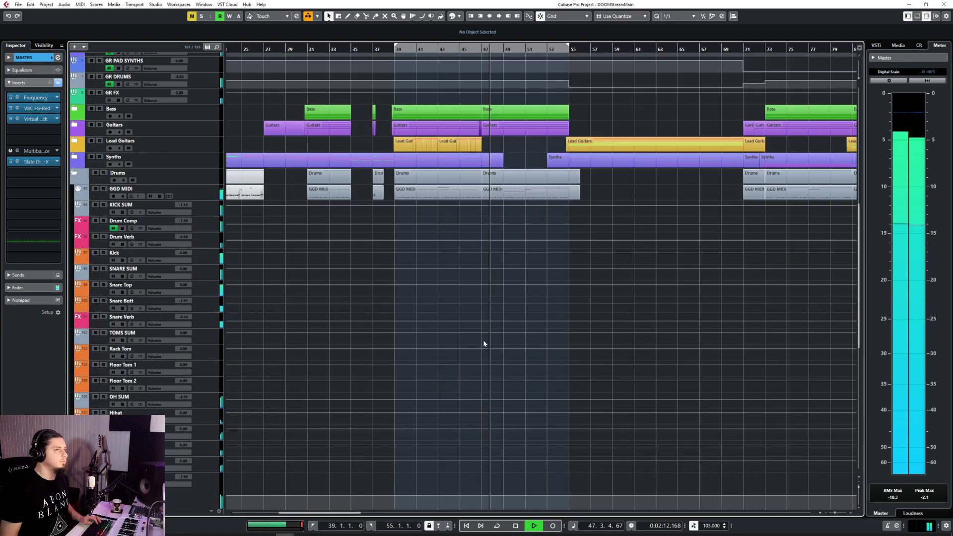
{"action": "scroll", "coordinate": [485, 345], "scroll_direction": "down", "scroll_amount": 8}
{"action": "scroll", "coordinate": [484, 342], "scroll_direction": "up", "scroll_amount": 6}
{"action": "scroll", "coordinate": [484, 342], "scroll_direction": "up", "scroll_amount": 2}
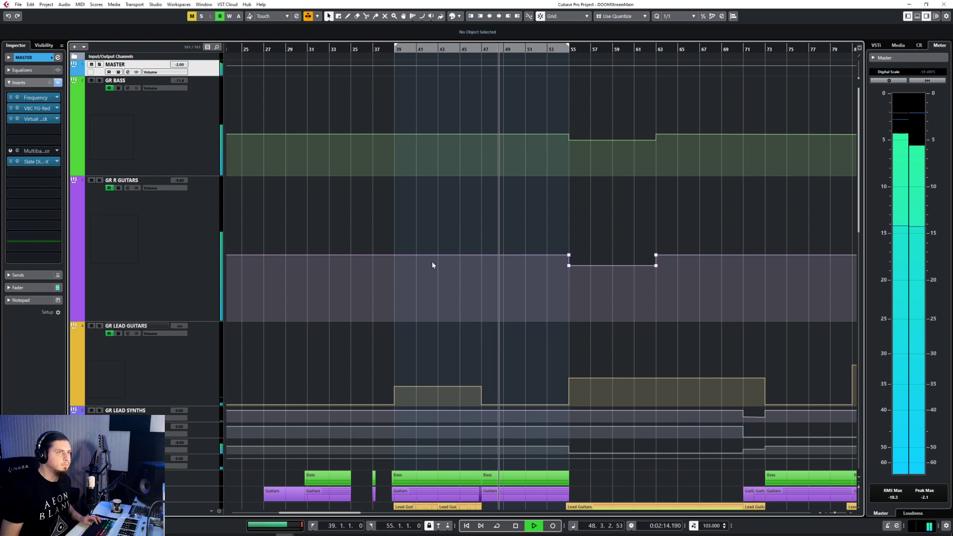
{"action": "key", "text": "space"}
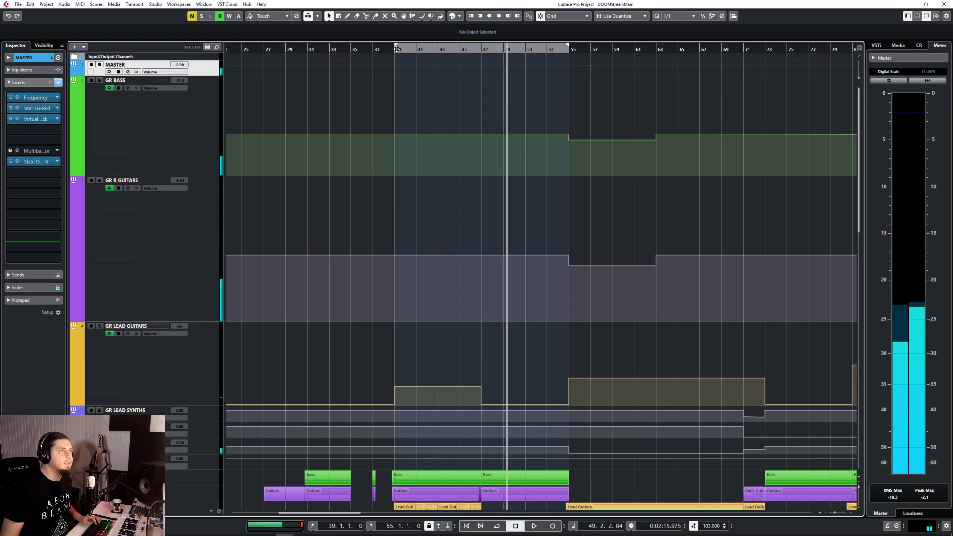
{"action": "key", "text": "KP_0"}
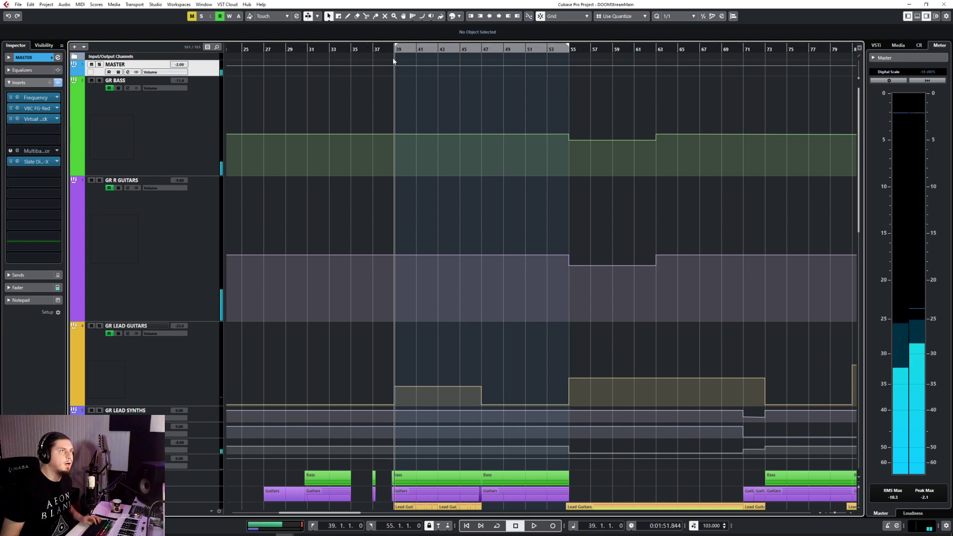
Reopen the MASTER channel's Virtual Mix Rack, adjust the last Trimmer module's trim slightly, and close the rack
{"action": "left_click", "coordinate": [18, 118]}
{"action": "left_click_drag", "start_coordinate": [659, 284], "coordinate": [674, 284]}
{"action": "left_click", "coordinate": [716, 127]}
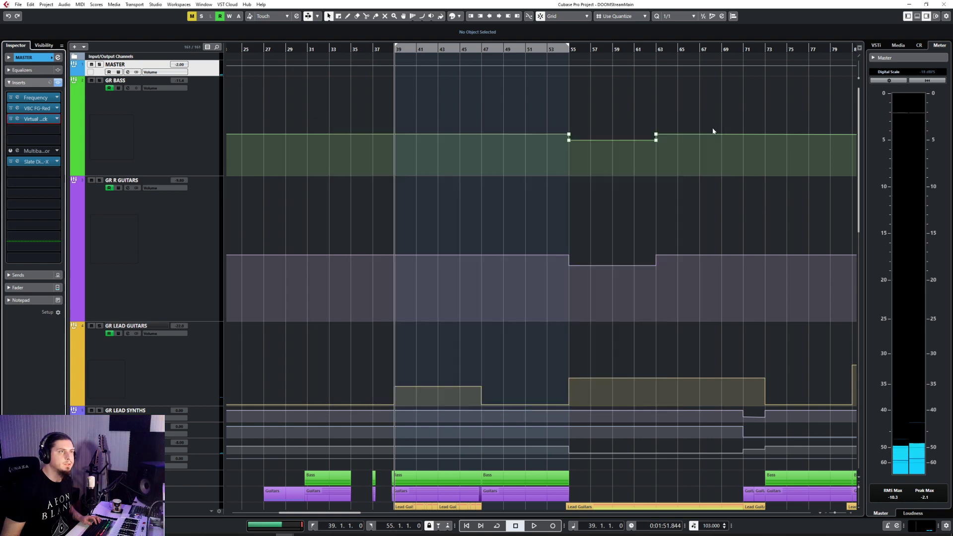
Play from bar 39 and compare the mix with the Virtual Mix Rack bypassed and active, leaving it active, and stop playback
{"action": "key", "text": "space"}
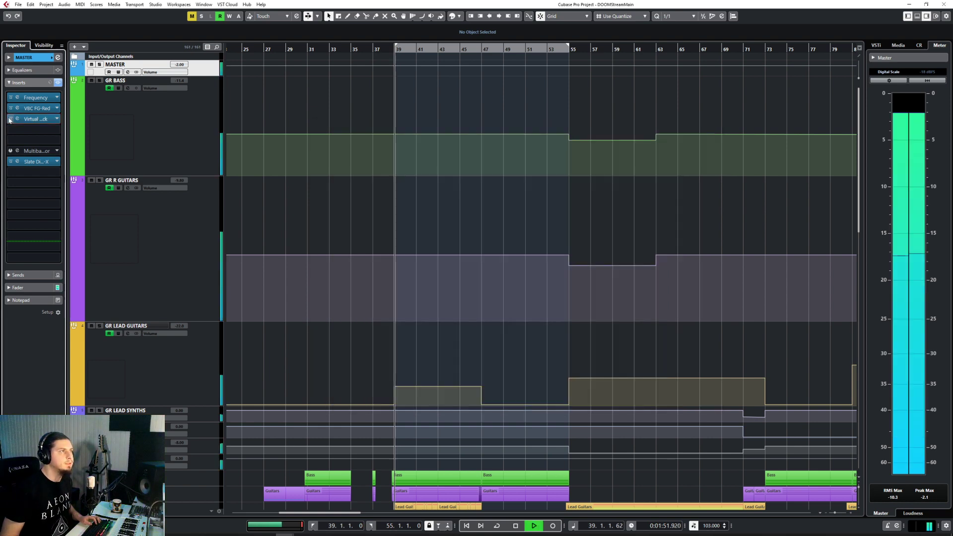
{"action": "left_click", "coordinate": [10, 119]}
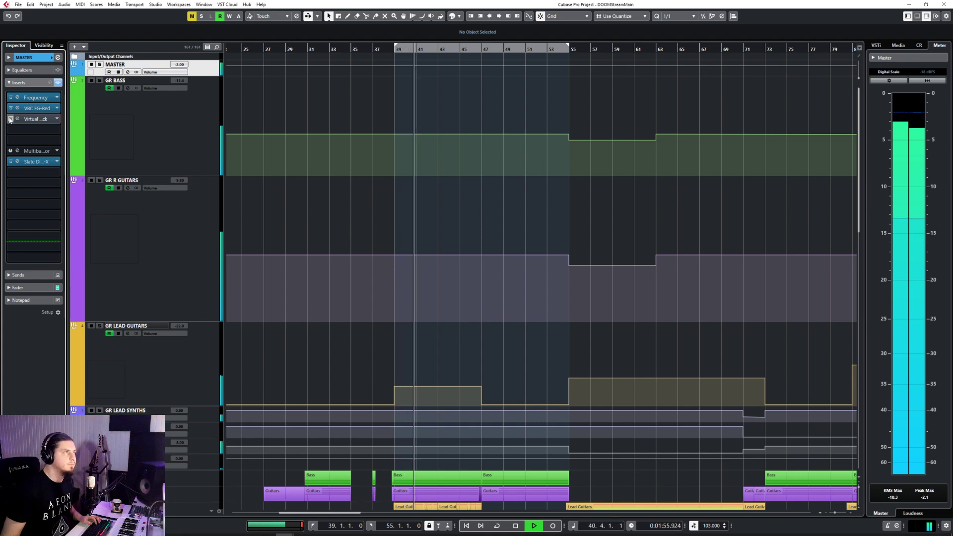
{"action": "left_click", "coordinate": [10, 119]}
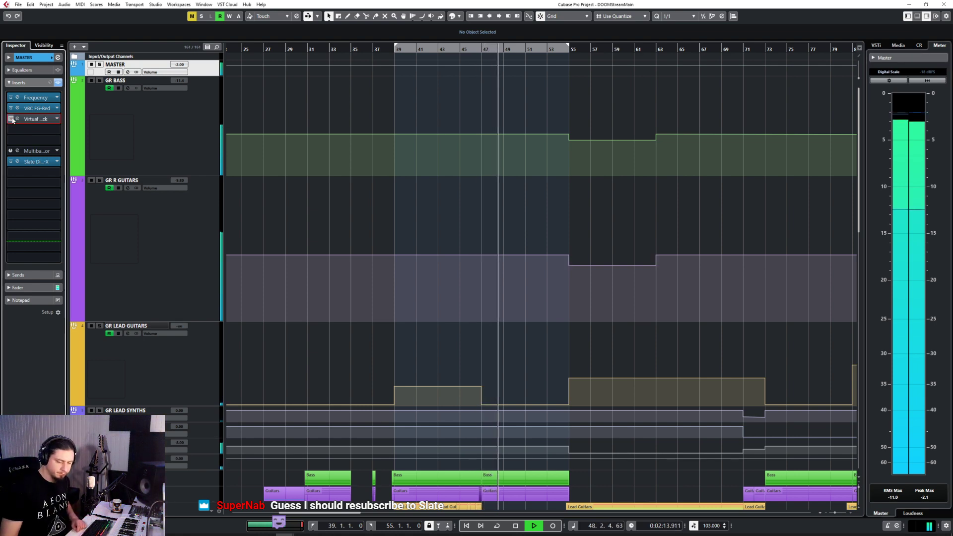
{"action": "left_click", "coordinate": [11, 120]}
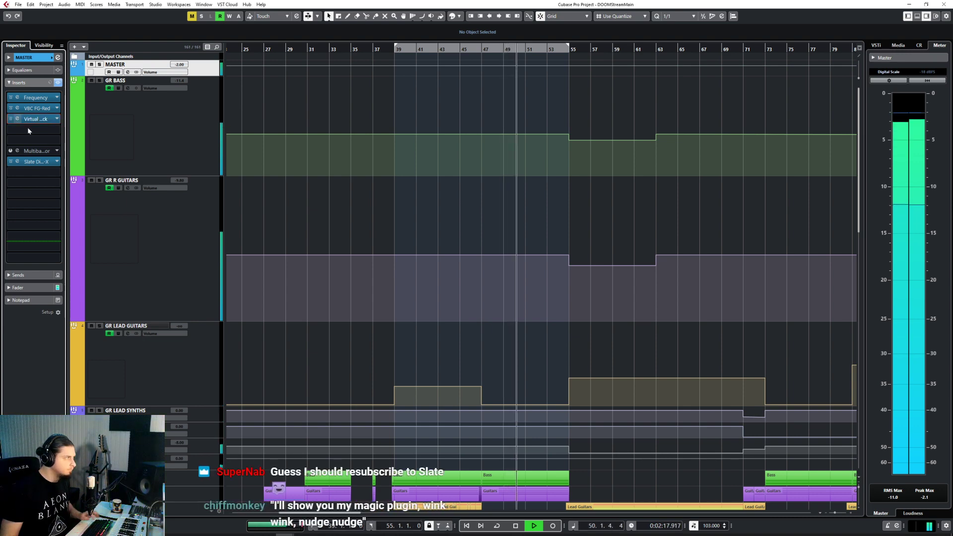
{"action": "key", "text": "space"}
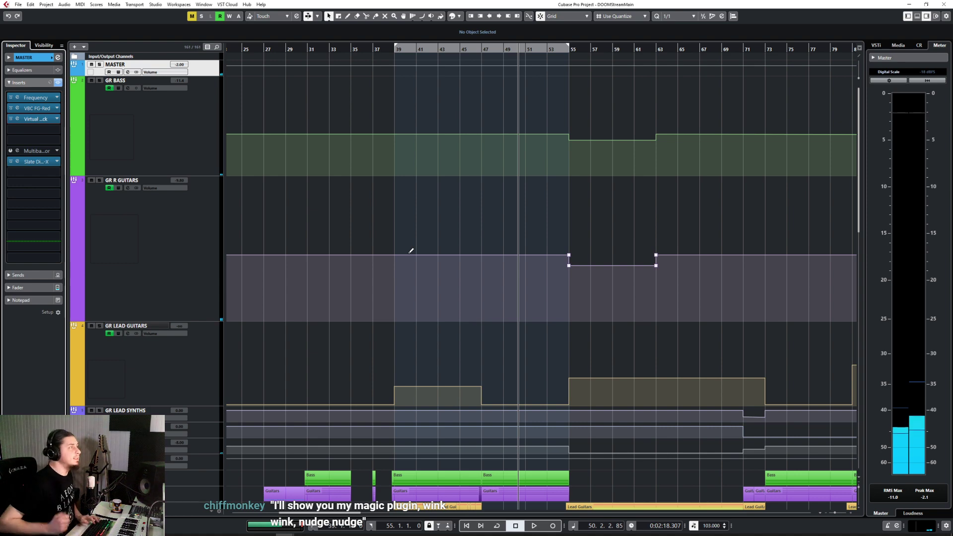
{"action": "left_click_drag", "start_coordinate": [552, 116], "coordinate": [674, 155]}
{"action": "left_click_drag", "start_coordinate": [611, 228], "coordinate": [620, 243]}
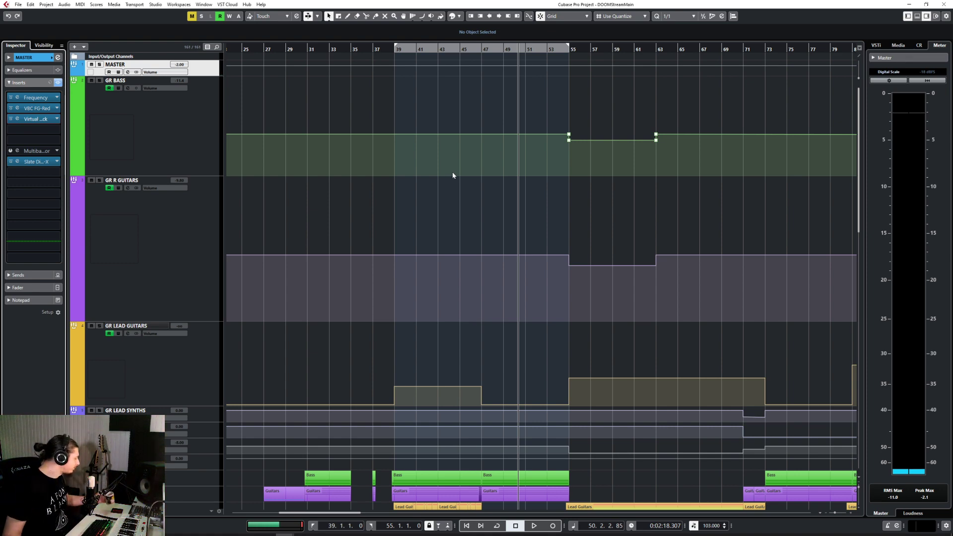
Insert MultibandCompressor in the MASTER channel's empty slot below the Virtual Mix Rack, searching for "multib"
{"action": "left_click", "coordinate": [34, 128]}
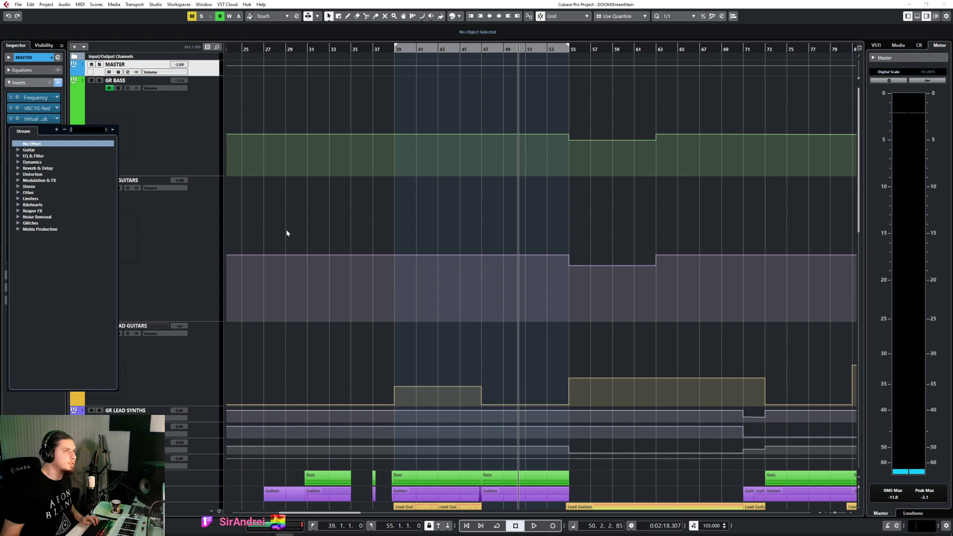
{"action": "left_click", "coordinate": [324, 182]}
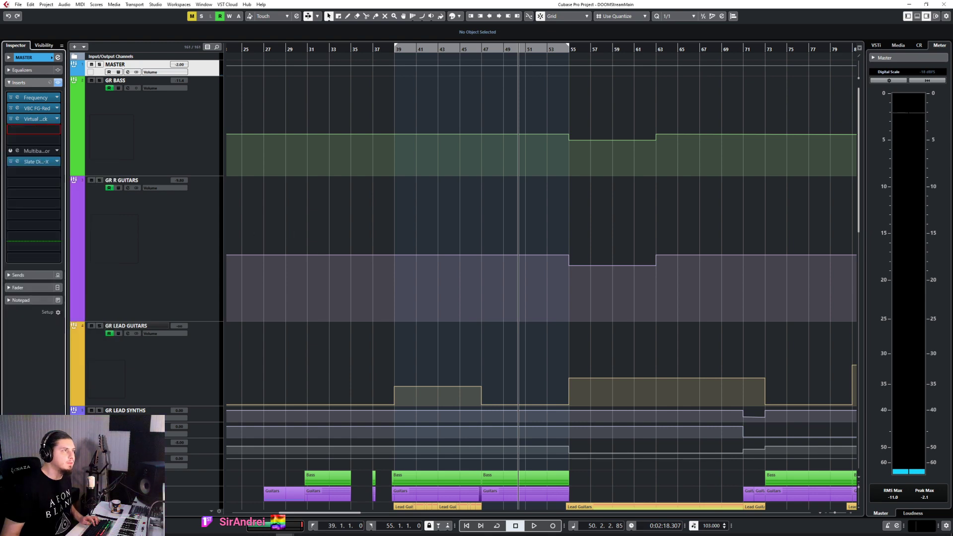
{"action": "left_click", "coordinate": [53, 130]}
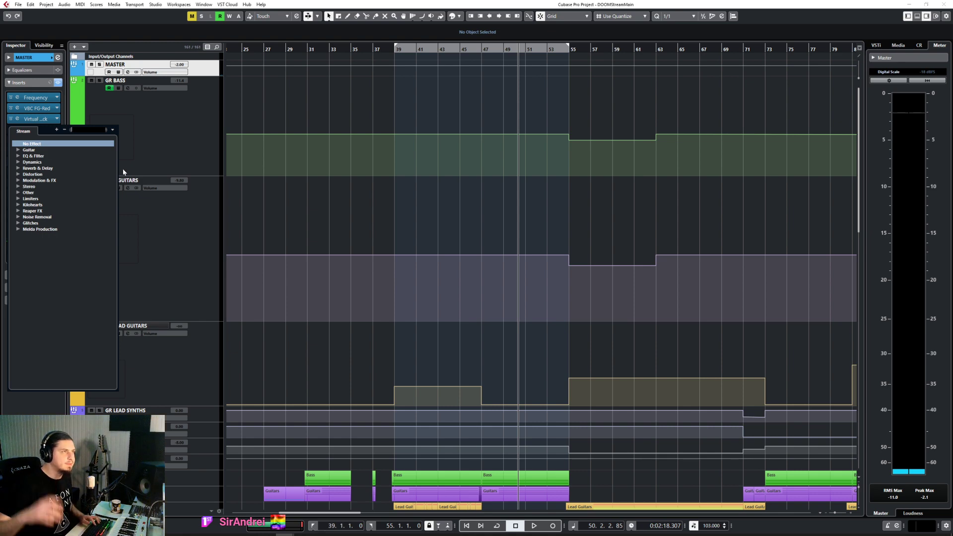
{"action": "type", "text": "multib"}
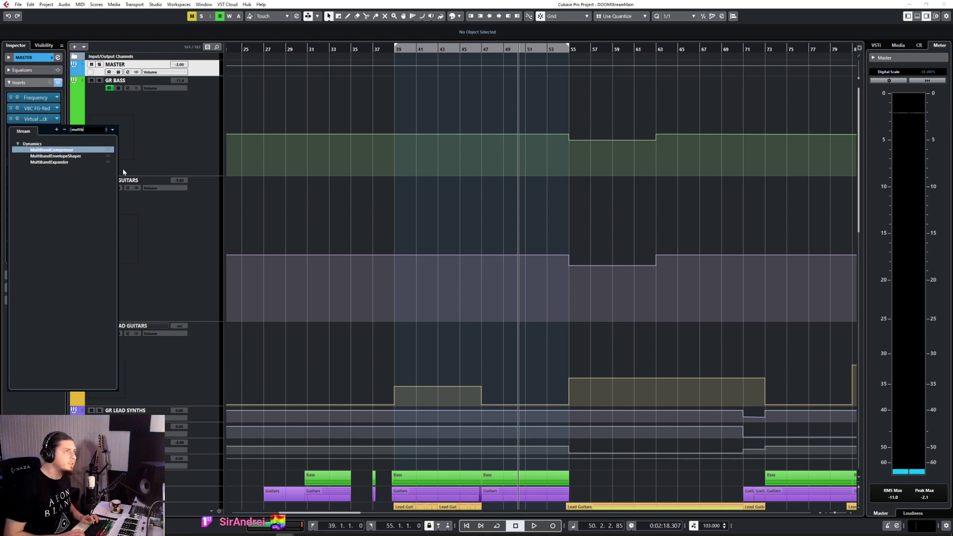
{"action": "key", "text": "Return"}
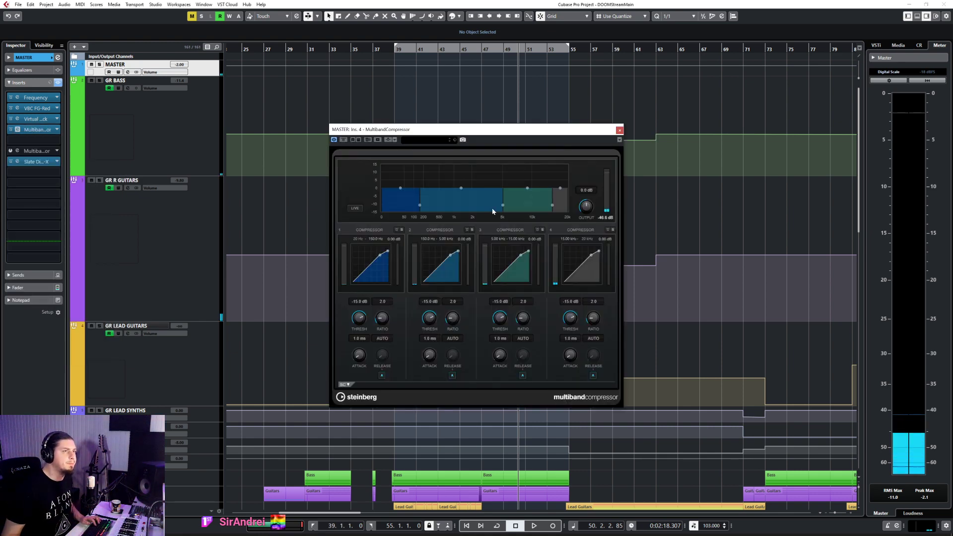
Set the compression ratio of the multiband compressor's first, second and third bands to 1.5
{"action": "left_click", "coordinate": [382, 301]}
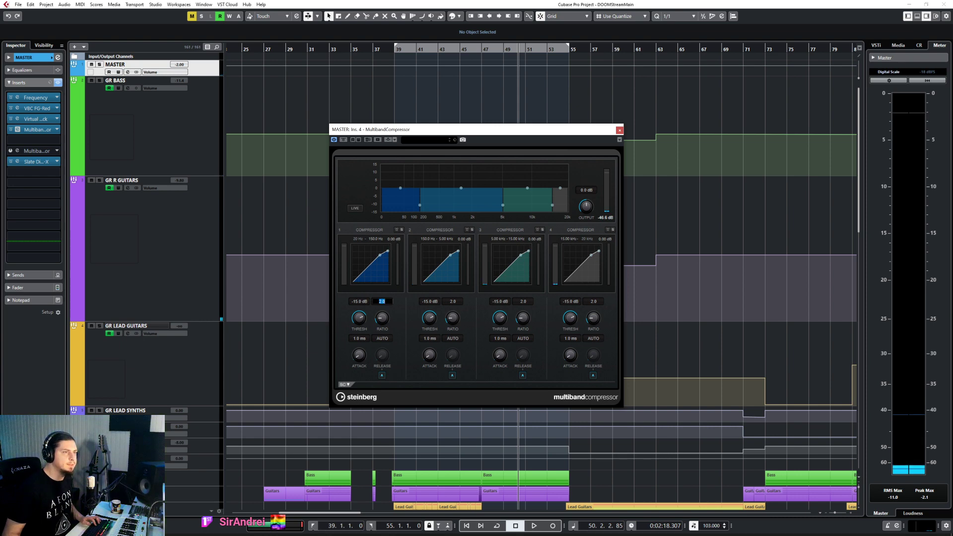
{"action": "type", "text": "1.5"}
{"action": "key", "text": "Tab"}
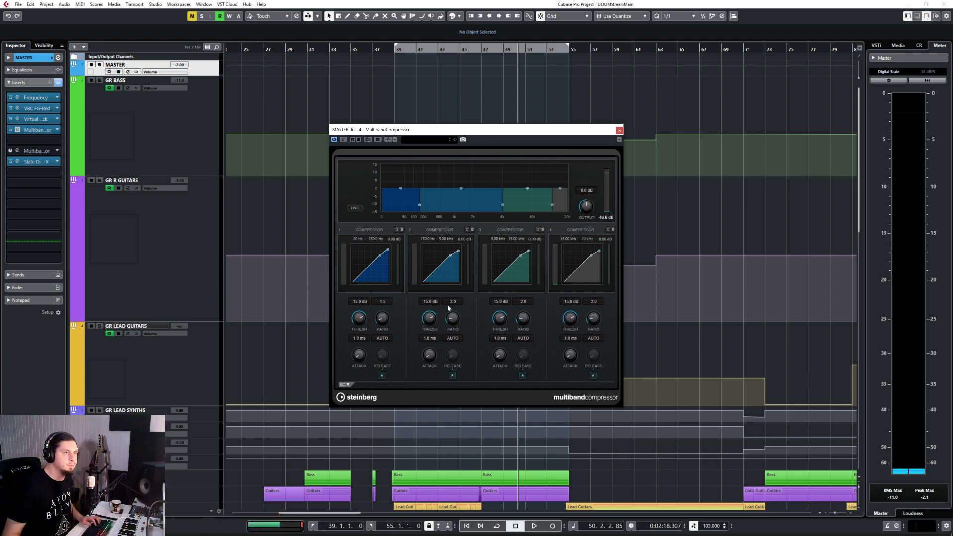
{"action": "type", "text": "1.5"}
{"action": "key", "text": "Return"}
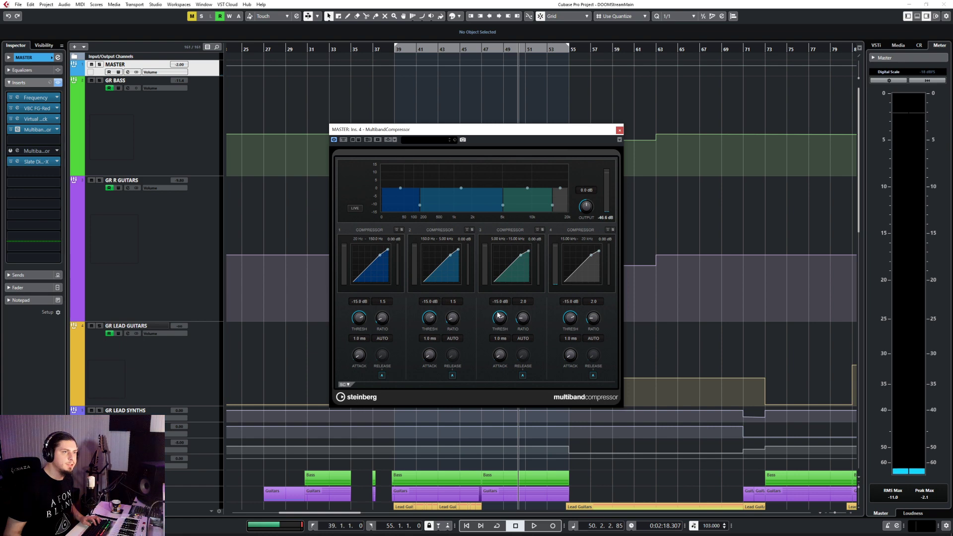
{"action": "left_click", "coordinate": [520, 302]}
{"action": "type", "text": "1.5"}
{"action": "key", "text": "Return"}
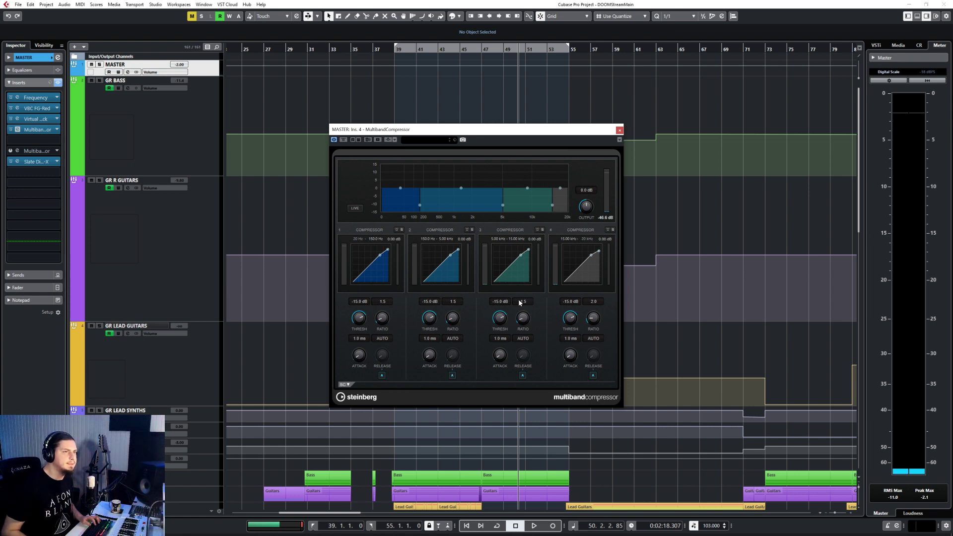
Set the fourth band's ratio to 1.5 and remove the bypassed multiband compressor from the lower MASTER insert slot
{"action": "left_click", "coordinate": [598, 303]}
{"action": "type", "text": "1.5"}
{"action": "key", "text": "Return"}
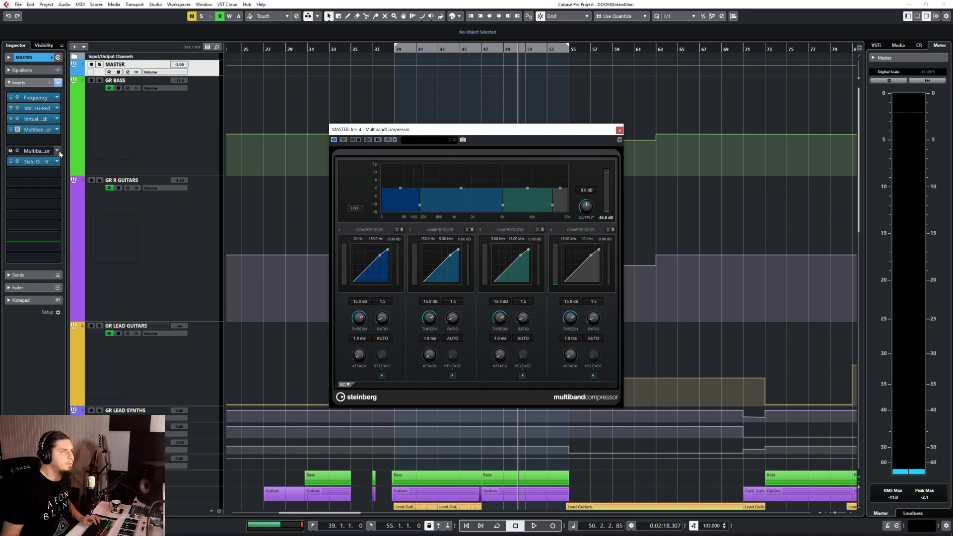
{"action": "left_click", "coordinate": [40, 140]}
{"action": "left_click", "coordinate": [52, 164]}
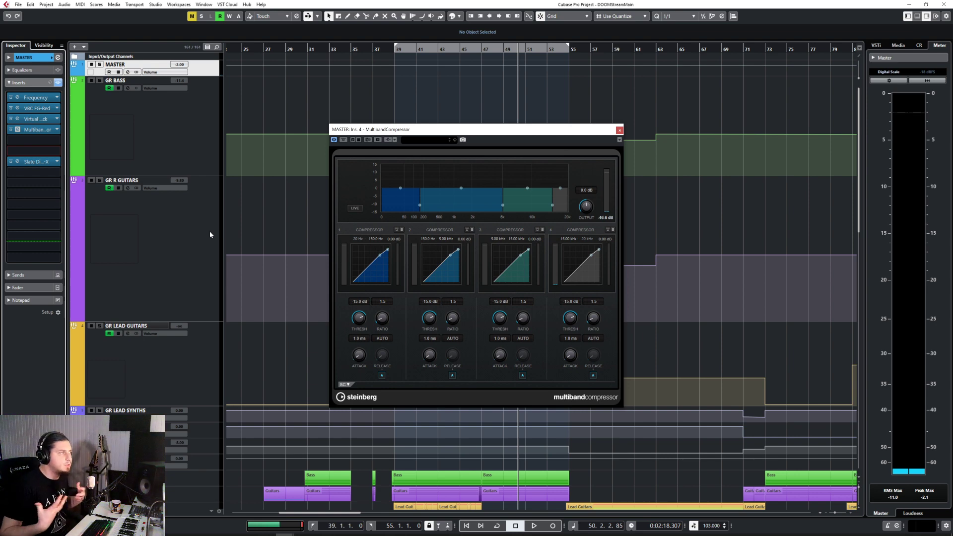
Return to bar 39, solo the first band, and set its release to a manual 100 ms and its attack to 50 ms
{"action": "left_click", "coordinate": [397, 49]}
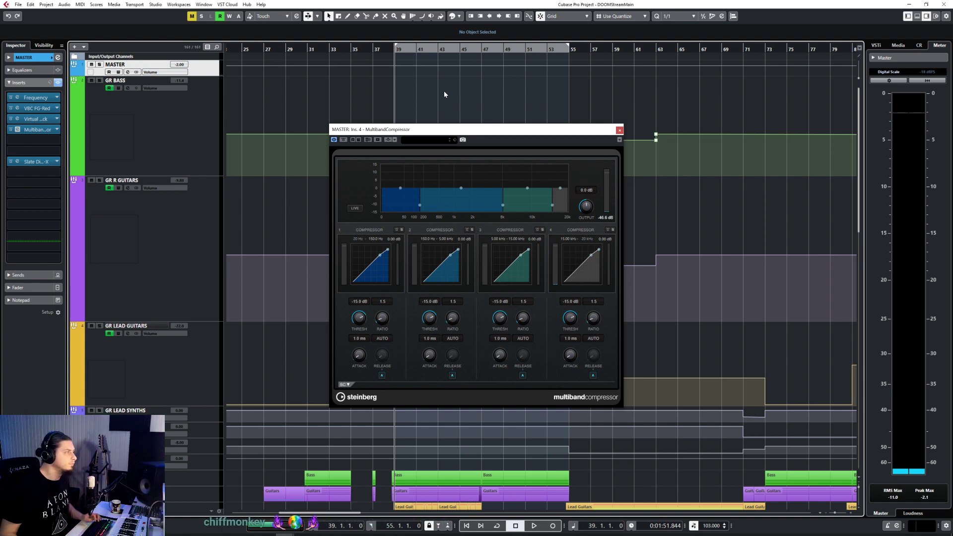
{"action": "left_click", "coordinate": [401, 231]}
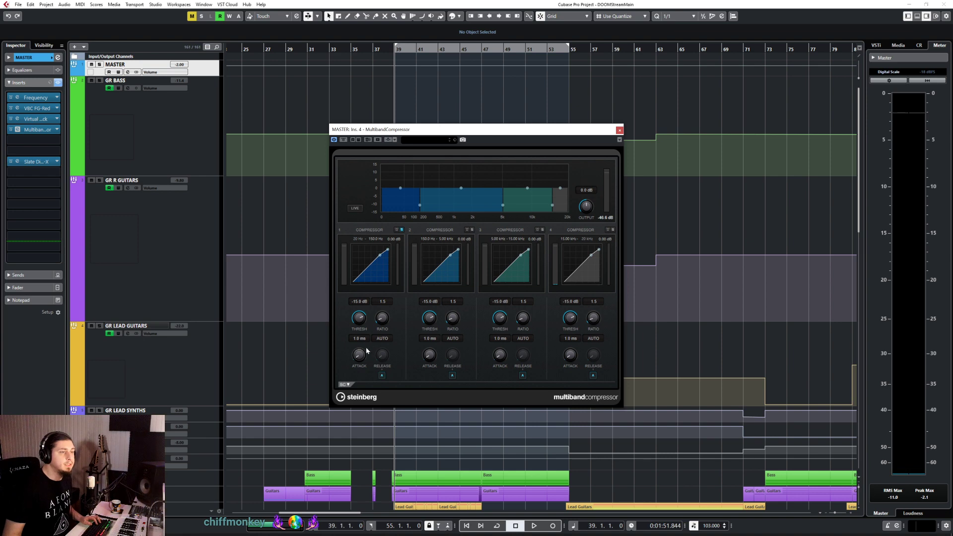
{"action": "left_click", "coordinate": [382, 376]}
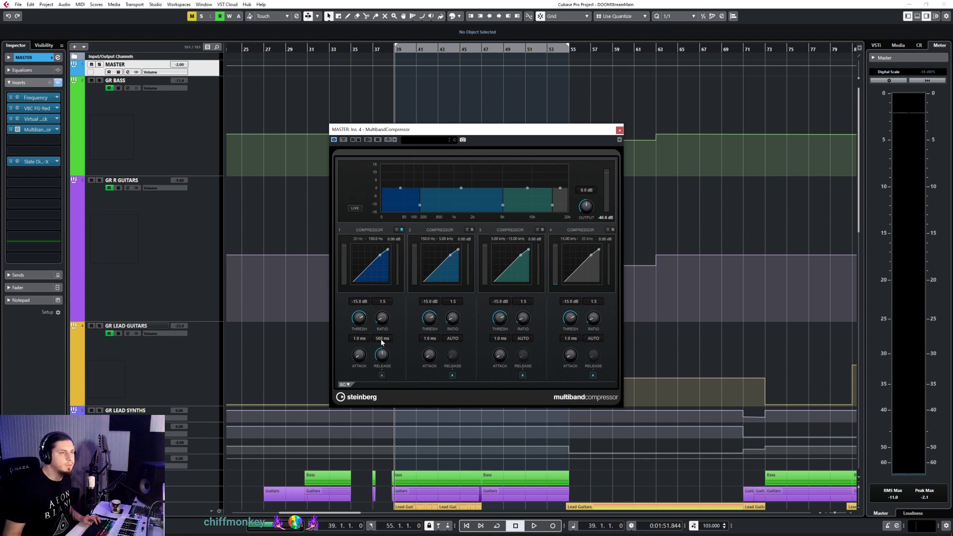
{"action": "type", "text": "100"}
{"action": "key", "text": "Return"}
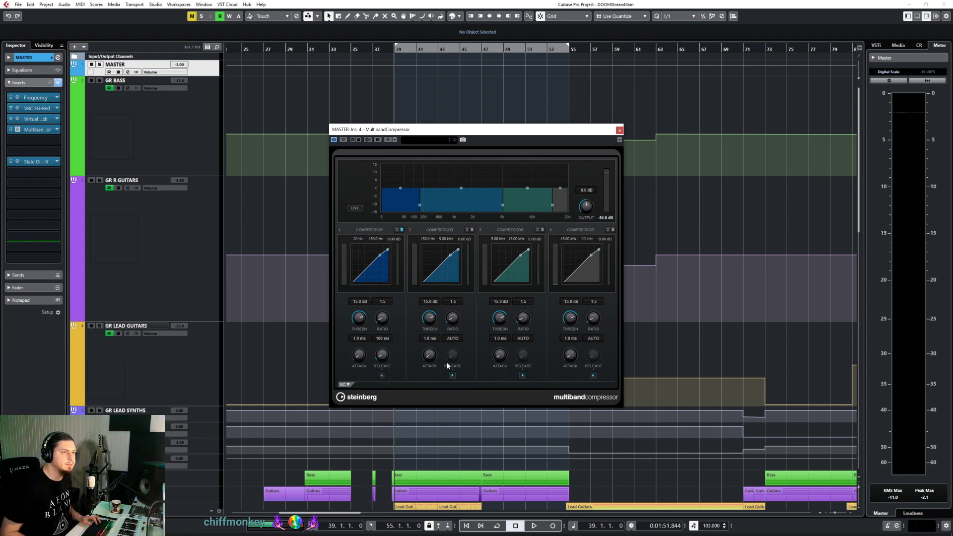
{"action": "left_click", "coordinate": [359, 339]}
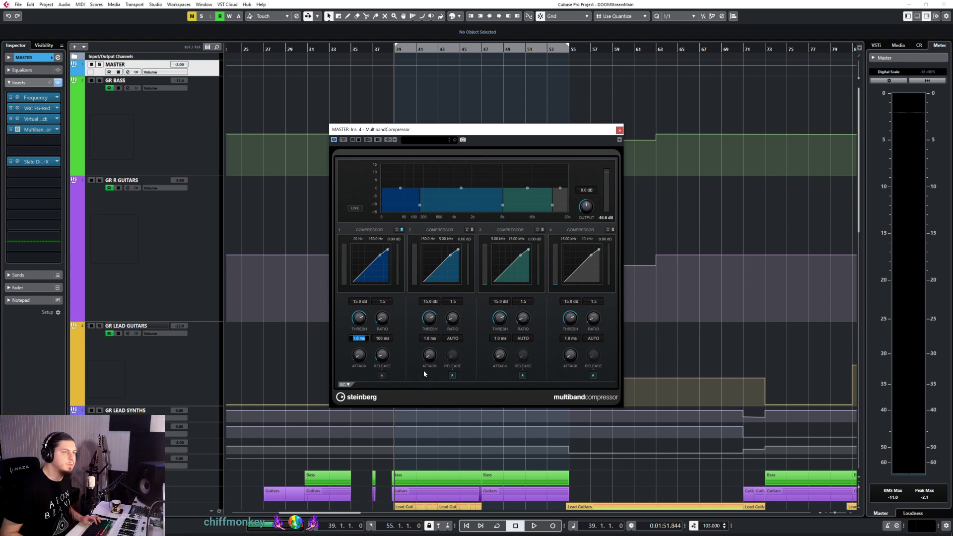
{"action": "type", "text": "100"}
{"action": "key", "text": "Return"}
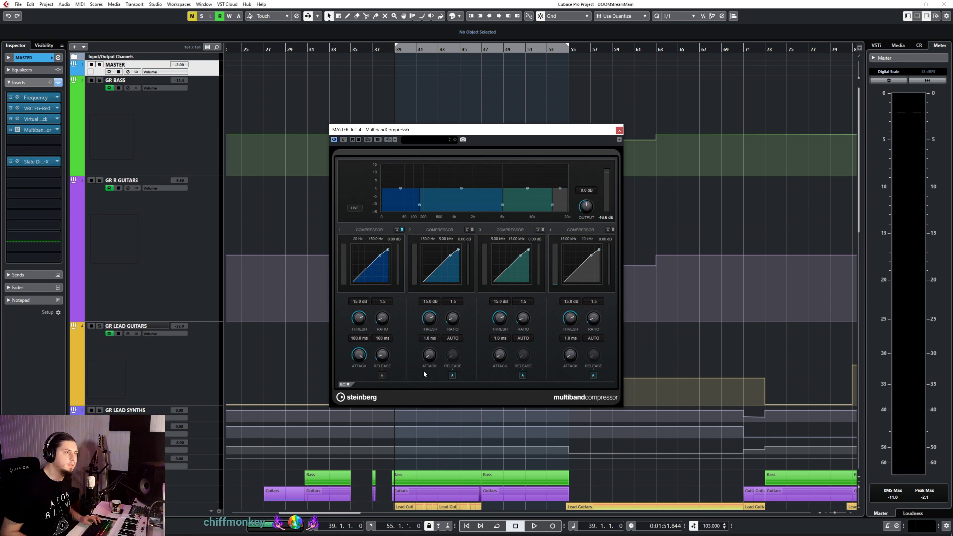
{"action": "left_click", "coordinate": [360, 338]}
{"action": "type", "text": "50"}
{"action": "key", "text": "Return"}
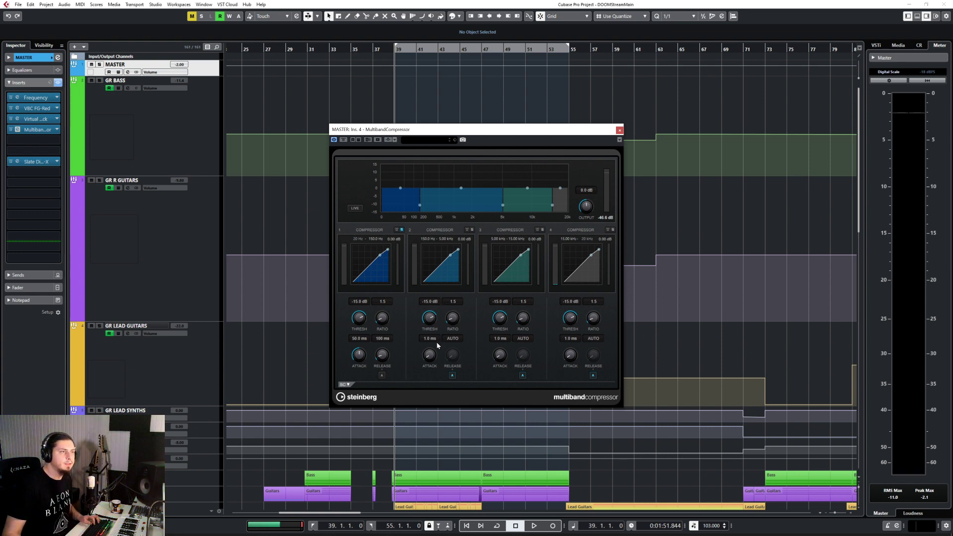
Set the second band's attack to 50 ms and, with auto release off, its release to 100 ms
{"action": "type", "text": "50"}
{"action": "key", "text": "Return"}
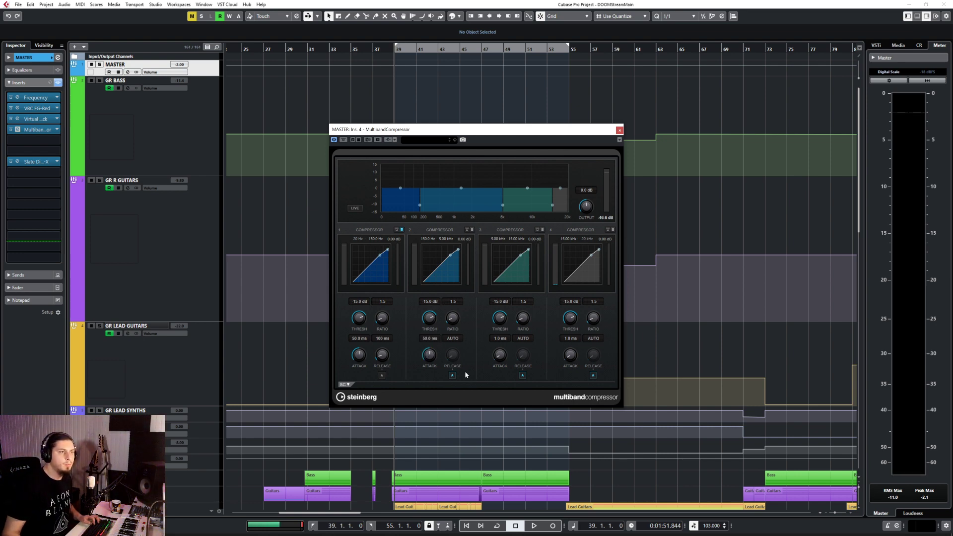
{"action": "left_click", "coordinate": [453, 375]}
{"action": "type", "text": "100"}
{"action": "key", "text": "Return"}
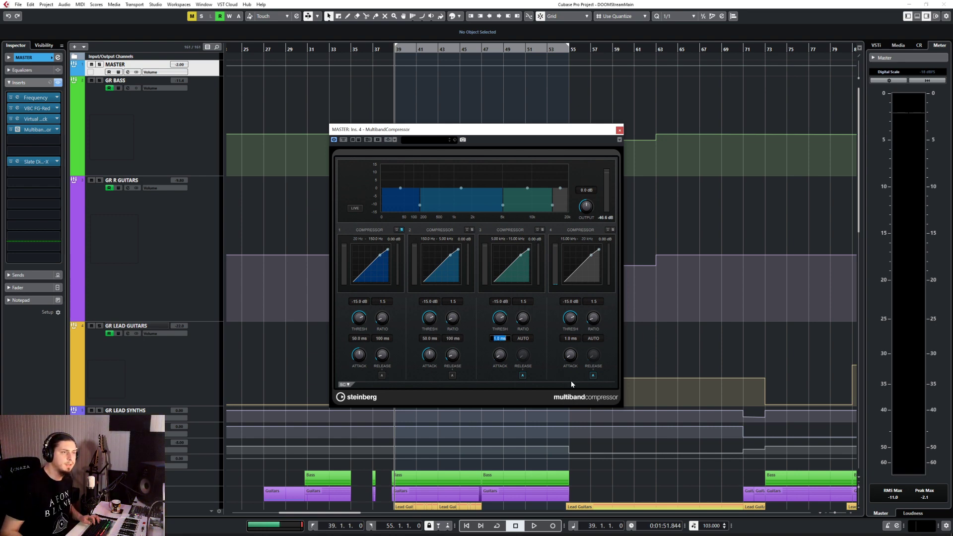
Set the third band's attack to 50 ms and switch its release from auto to a manual 100 ms
{"action": "type", "text": "50"}
{"action": "key", "text": "Return"}
{"action": "left_click", "coordinate": [521, 375]}
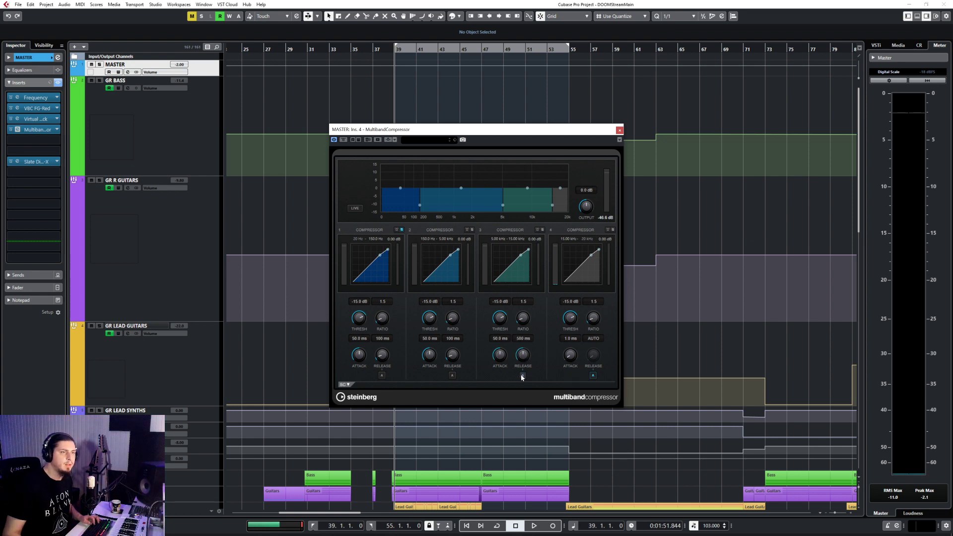
{"action": "left_click", "coordinate": [523, 338]}
{"action": "type", "text": "100"}
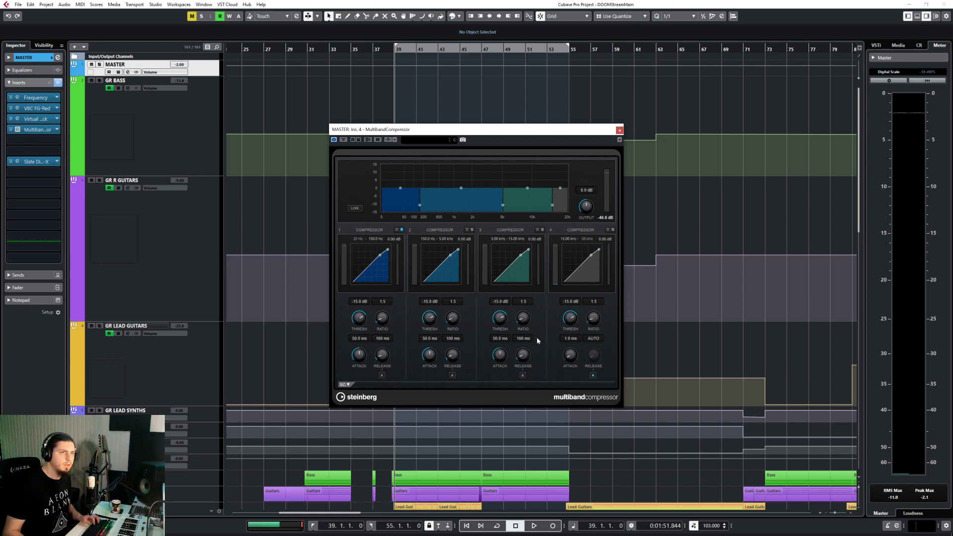
Turn off auto release on the fourth band and set its attack to 50 ms and release to 100 ms
{"action": "left_click", "coordinate": [593, 375]}
{"action": "left_click", "coordinate": [571, 338]}
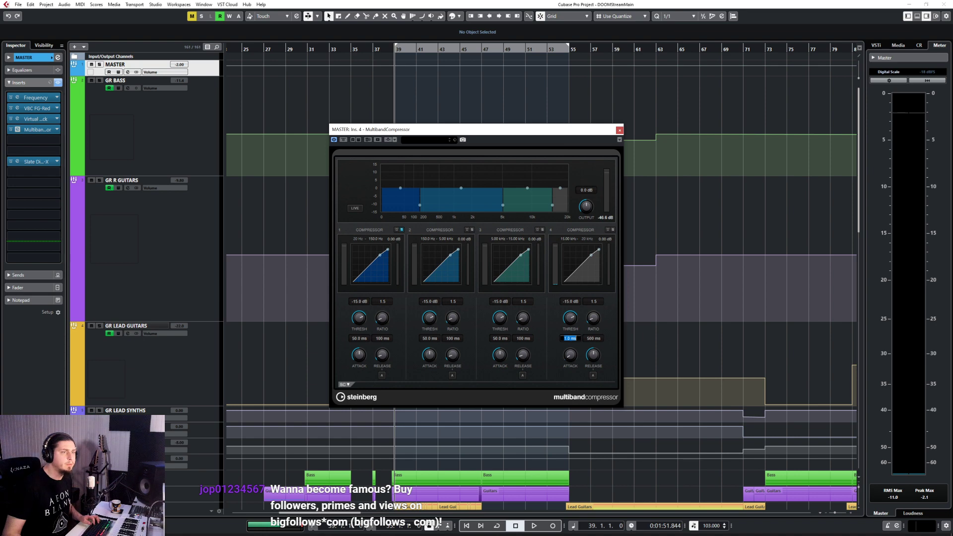
{"action": "type", "text": "50"}
{"action": "key", "text": "Return"}
{"action": "left_click", "coordinate": [594, 338]}
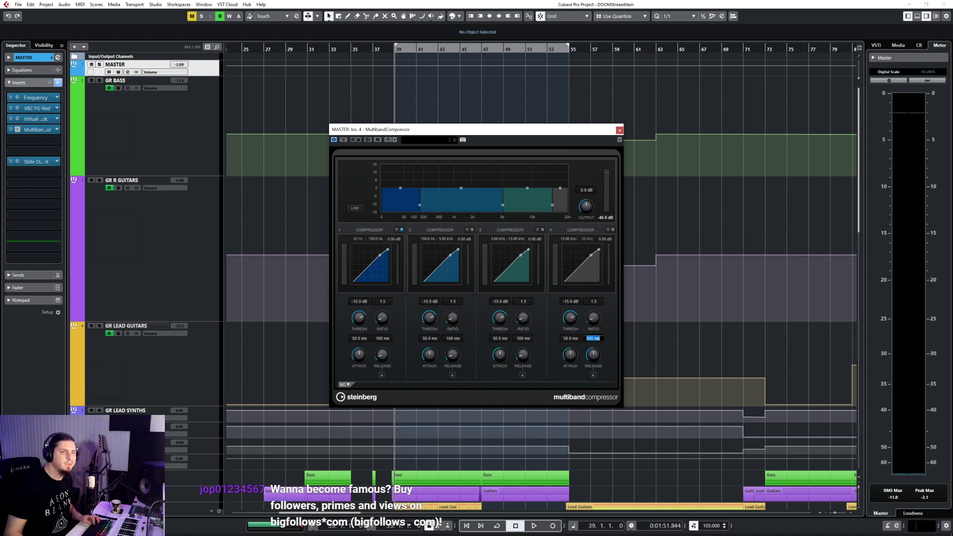
{"action": "key", "text": "BackSpace"}
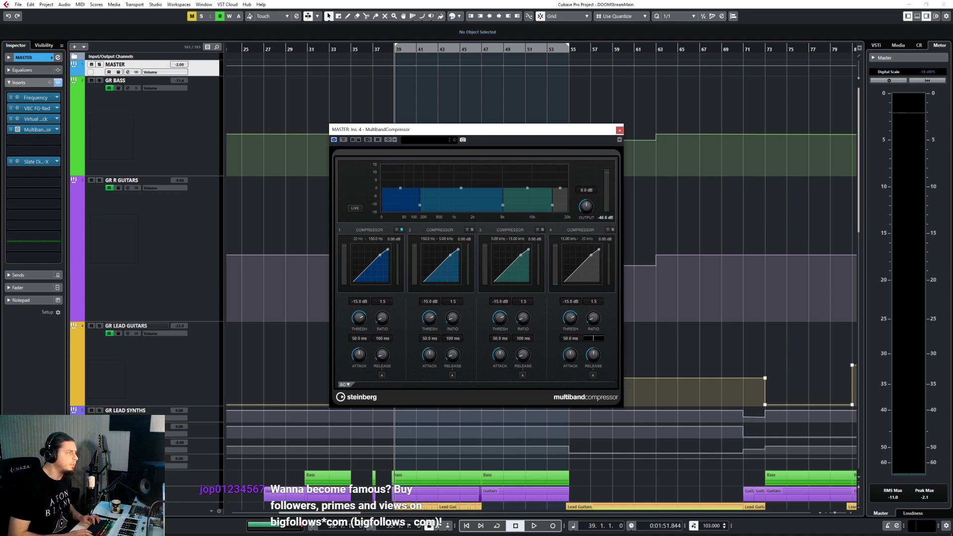
{"action": "type", "text": "100"}
{"action": "key", "text": "Return"}
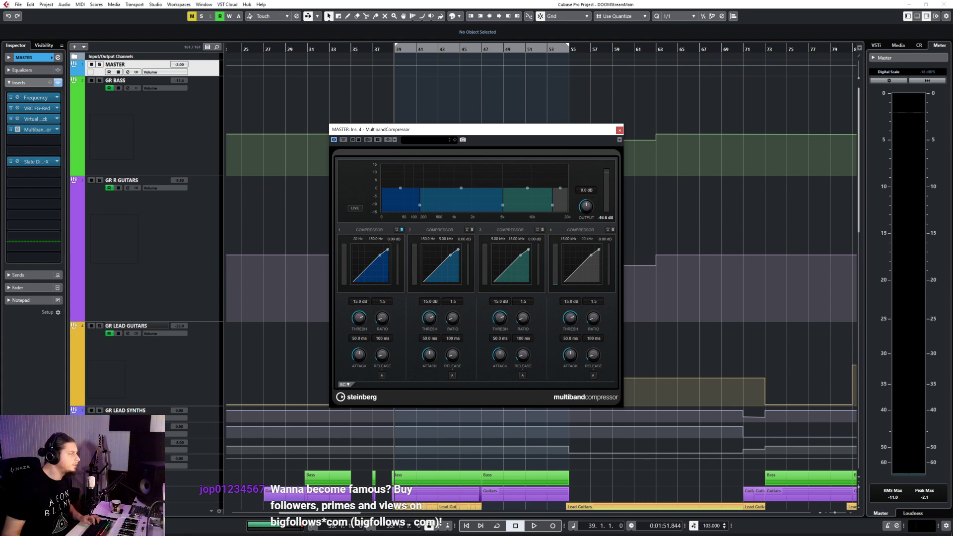
{"action": "key", "text": "Escape"}
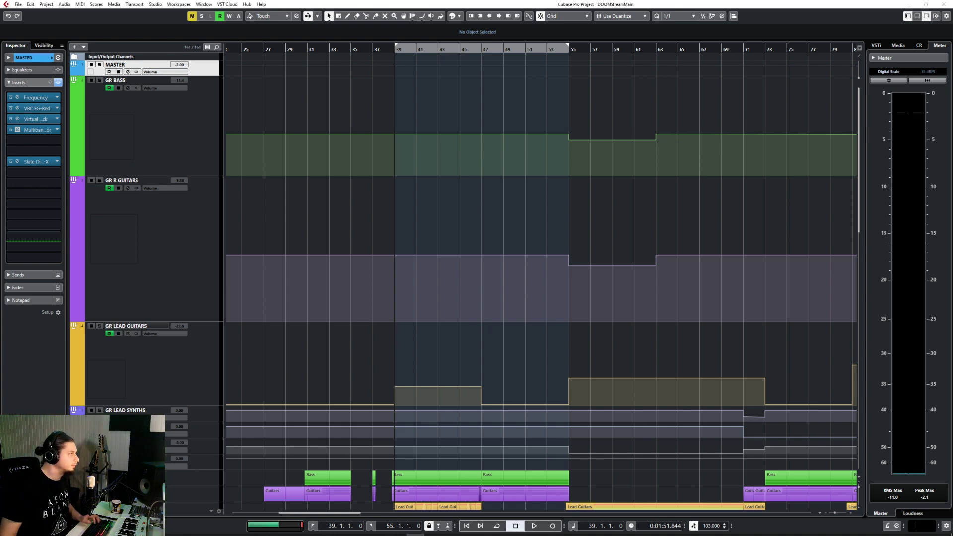
{"action": "left_click", "coordinate": [482, 290]}
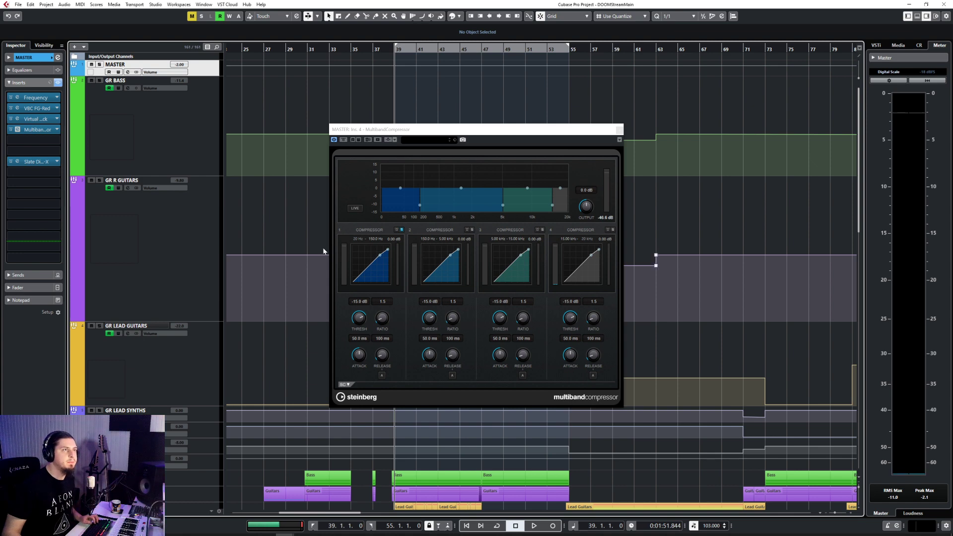
{"action": "scroll", "coordinate": [274, 287], "scroll_direction": "down", "scroll_amount": 5}
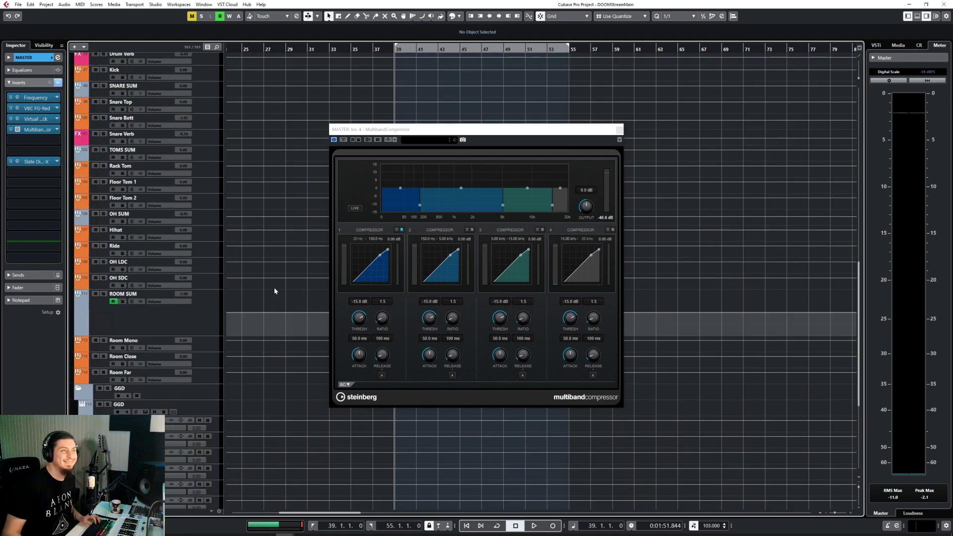
{"action": "scroll", "coordinate": [275, 287], "scroll_direction": "down", "scroll_amount": 3}
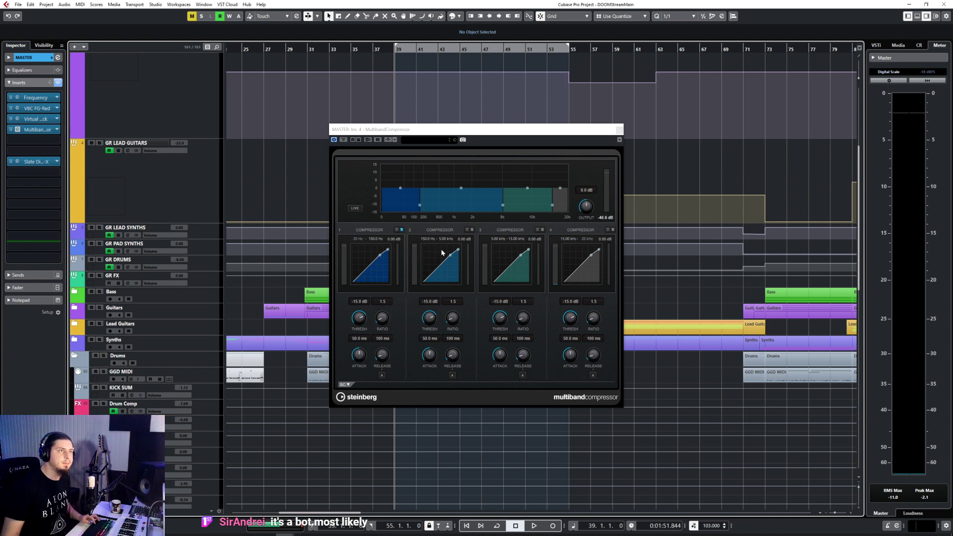
Play the section from bar 39, lower the soloed first band's threshold to -23.7 dB, and stop playback
{"action": "key", "text": "space"}
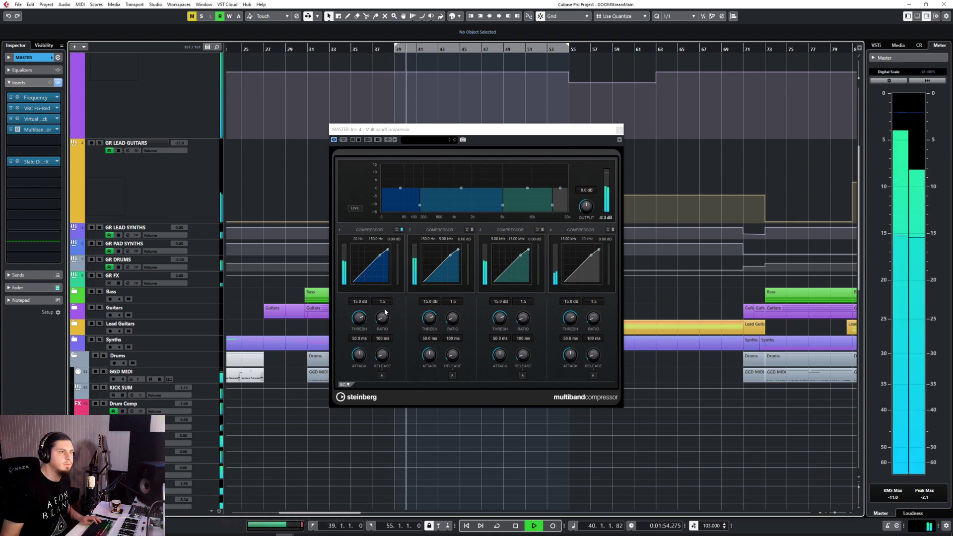
{"action": "left_click_drag", "start_coordinate": [360, 317], "coordinate": [361, 321]}
{"action": "left_click_drag", "start_coordinate": [358, 323], "coordinate": [358, 324]}
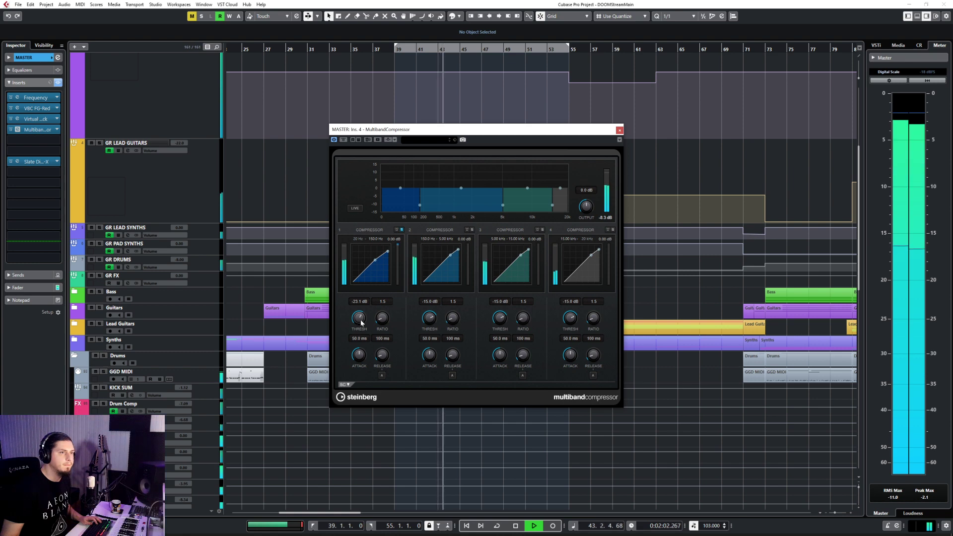
{"action": "left_click_drag", "start_coordinate": [395, 239], "coordinate": [397, 245]}
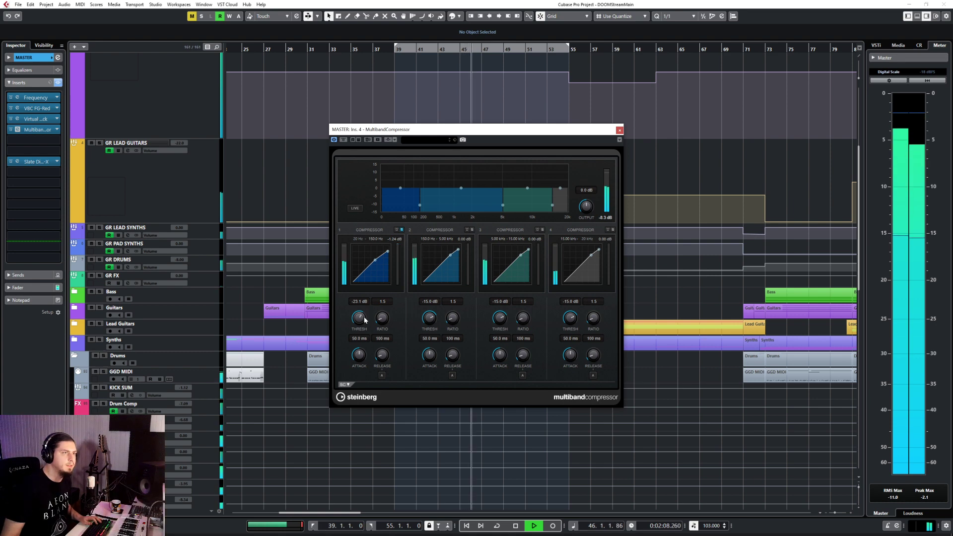
{"action": "scroll", "coordinate": [364, 318], "scroll_direction": "down", "scroll_amount": 1}
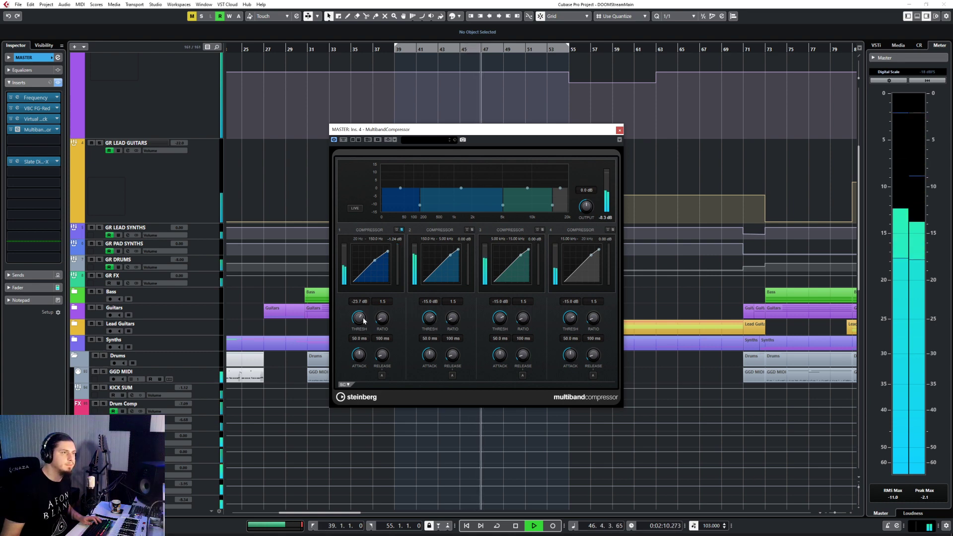
{"action": "key", "text": "space"}
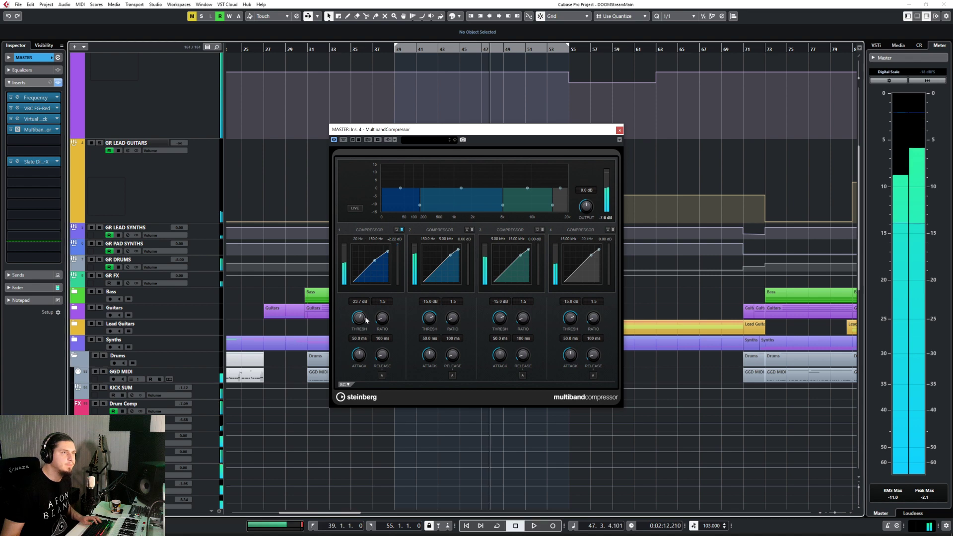
Play from bar 39 with the second band soloed, lower its threshold to -24.3 dB, and stop playback
{"action": "key", "text": "KP_1"}
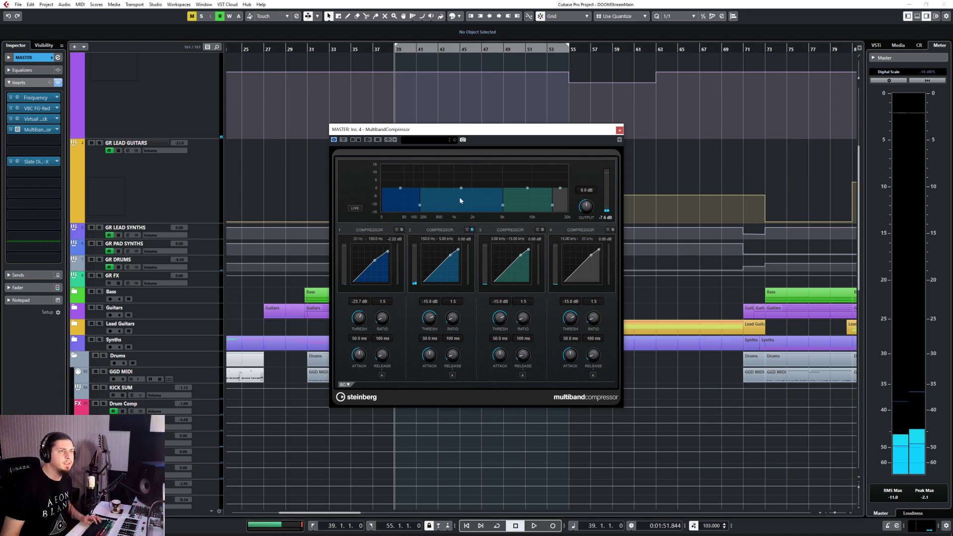
{"action": "key", "text": "space"}
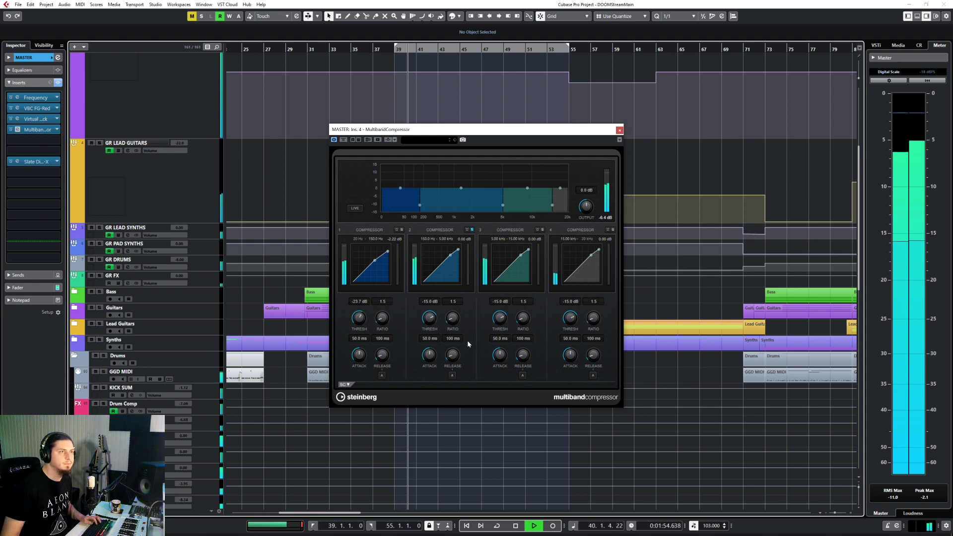
{"action": "left_click_drag", "start_coordinate": [429, 318], "coordinate": [430, 329]}
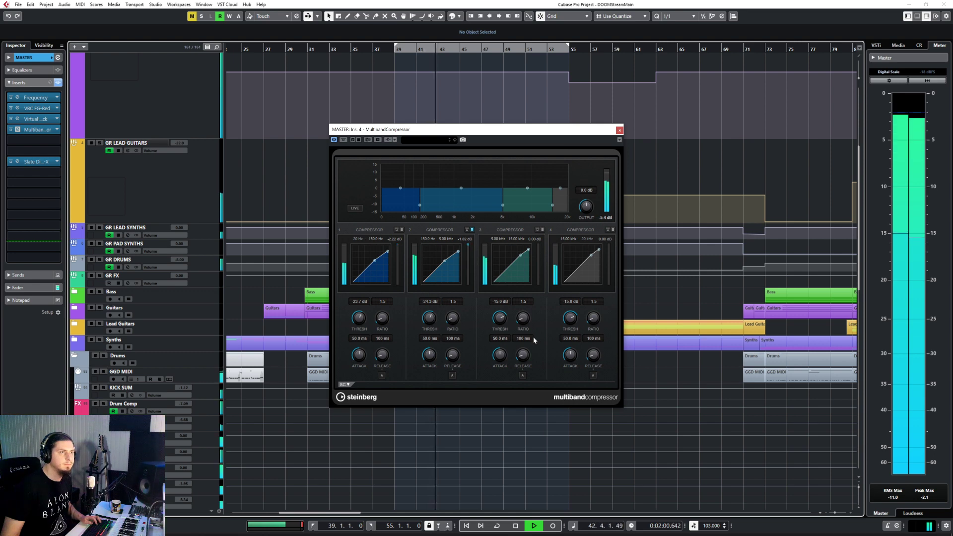
{"action": "key", "text": "space"}
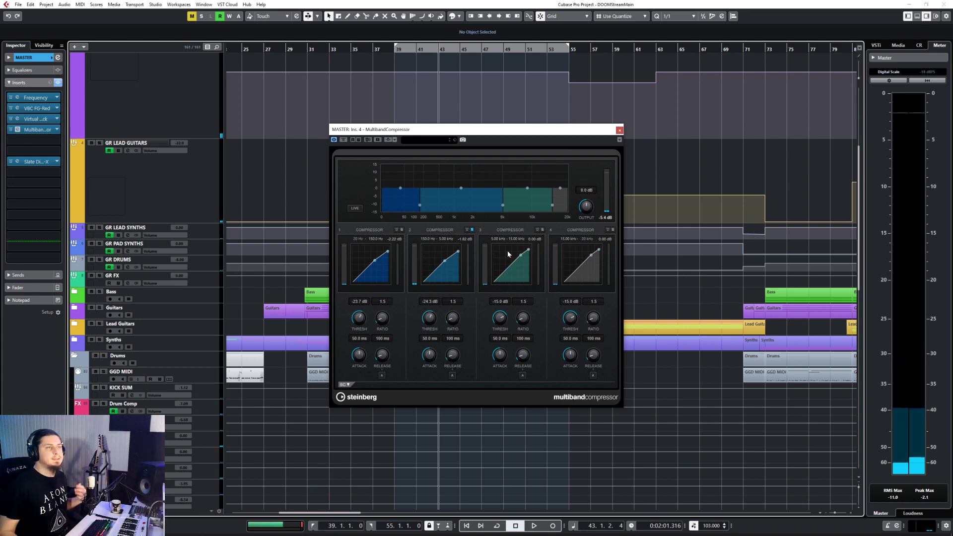
Solo the third band, lower its threshold to about -30 dB during playback, and stop
{"action": "left_click", "coordinate": [543, 230]}
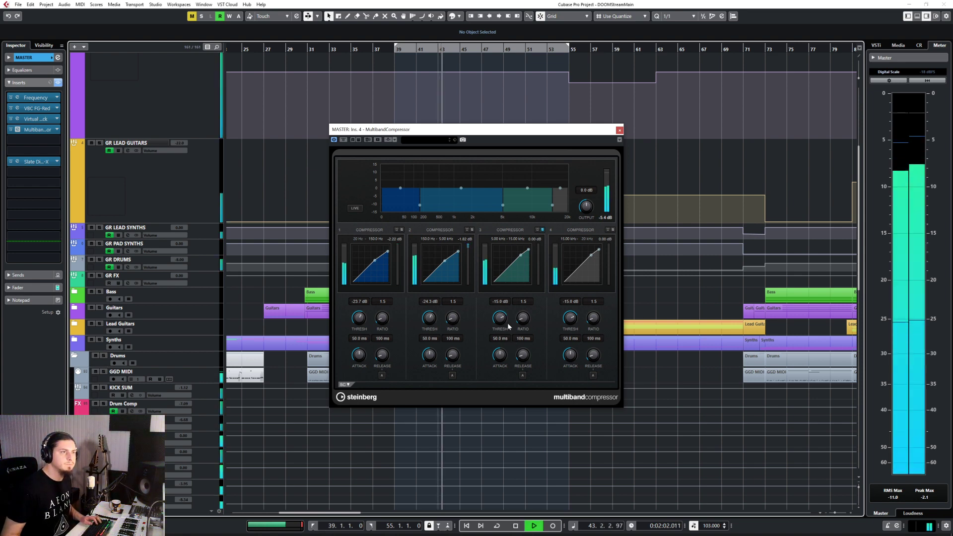
{"action": "left_click_drag", "start_coordinate": [508, 322], "coordinate": [499, 331]}
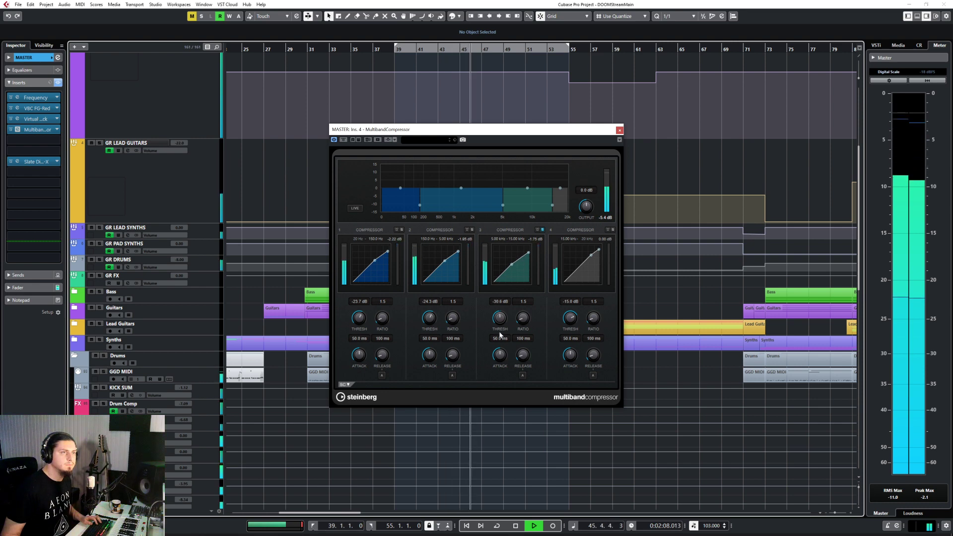
{"action": "key", "text": "space"}
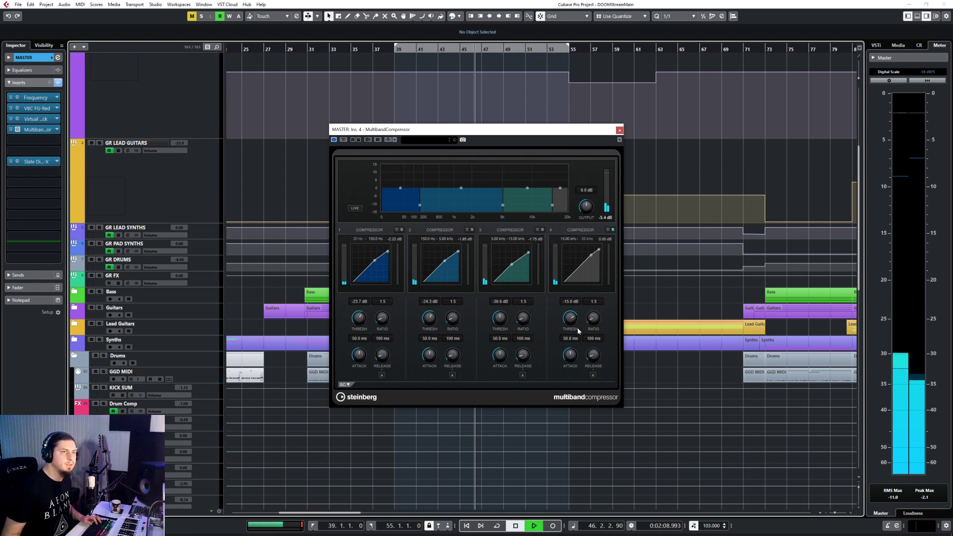
Lower the soloed fourth band's threshold to about -39 dB during playback, reset its gain-reduction read-out, and stop
{"action": "left_click_drag", "start_coordinate": [577, 328], "coordinate": [569, 346]}
{"action": "key", "text": "space"}
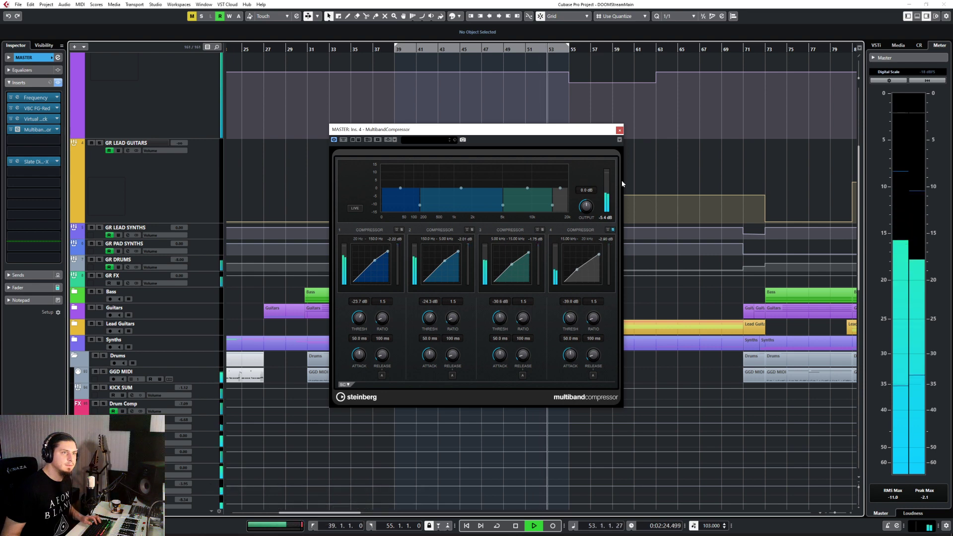
{"action": "left_click", "coordinate": [603, 239]}
{"action": "key", "text": "space"}
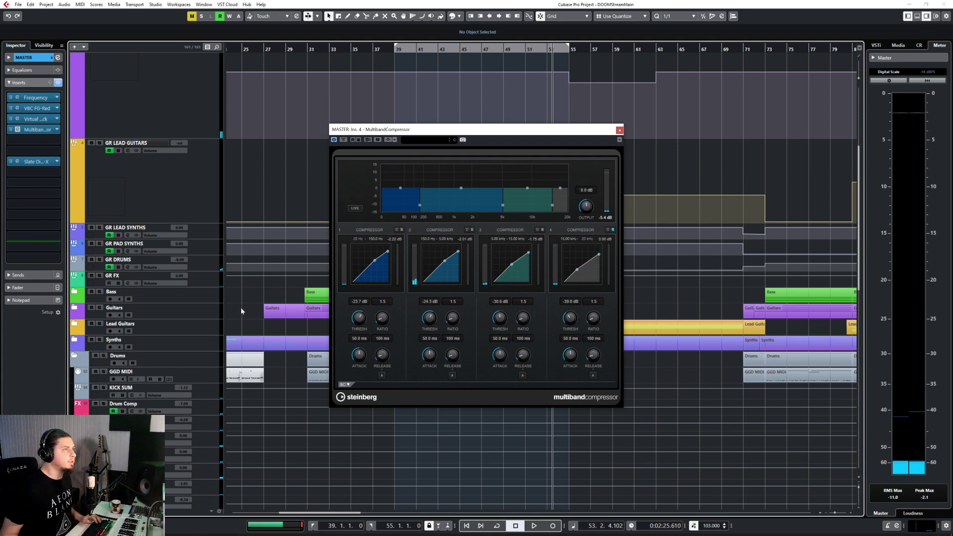
Close the multiband compressor's window and look over the group, instrument and drum tracks in the project
{"action": "scroll", "coordinate": [267, 386], "scroll_direction": "up", "scroll_amount": 5}
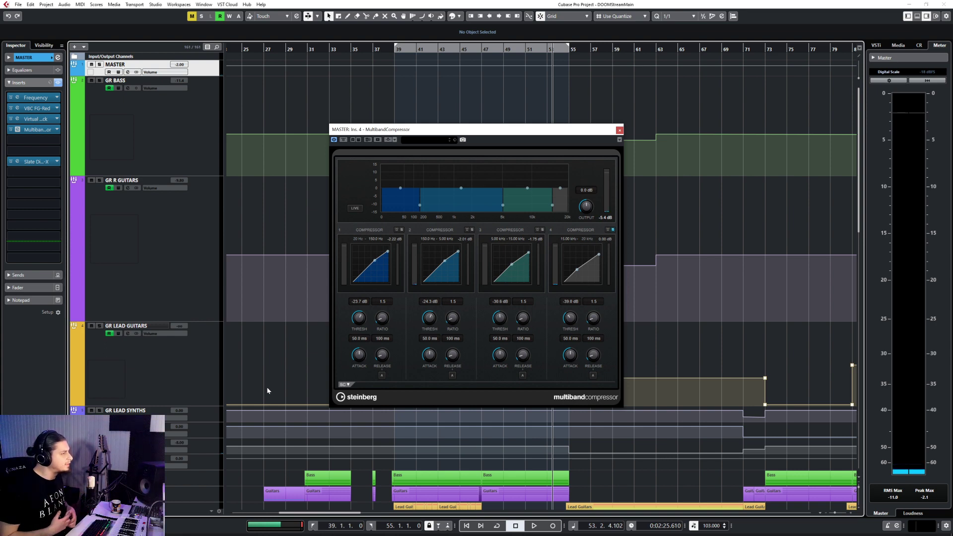
{"action": "left_click", "coordinate": [620, 130]}
{"action": "scroll", "coordinate": [450, 281], "scroll_direction": "down", "scroll_amount": 5}
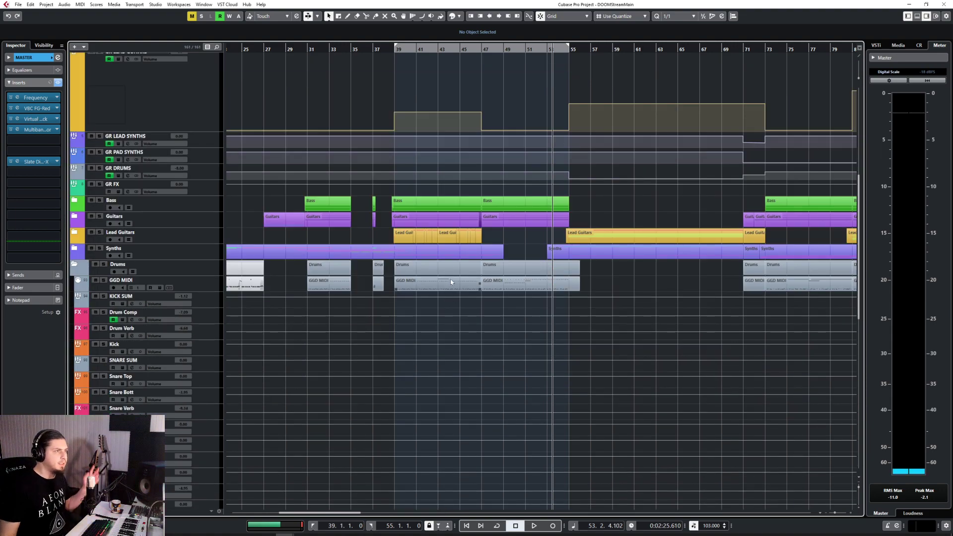
{"action": "scroll", "coordinate": [451, 280], "scroll_direction": "down", "scroll_amount": 10}
{"action": "scroll", "coordinate": [451, 281], "scroll_direction": "up", "scroll_amount": 15}
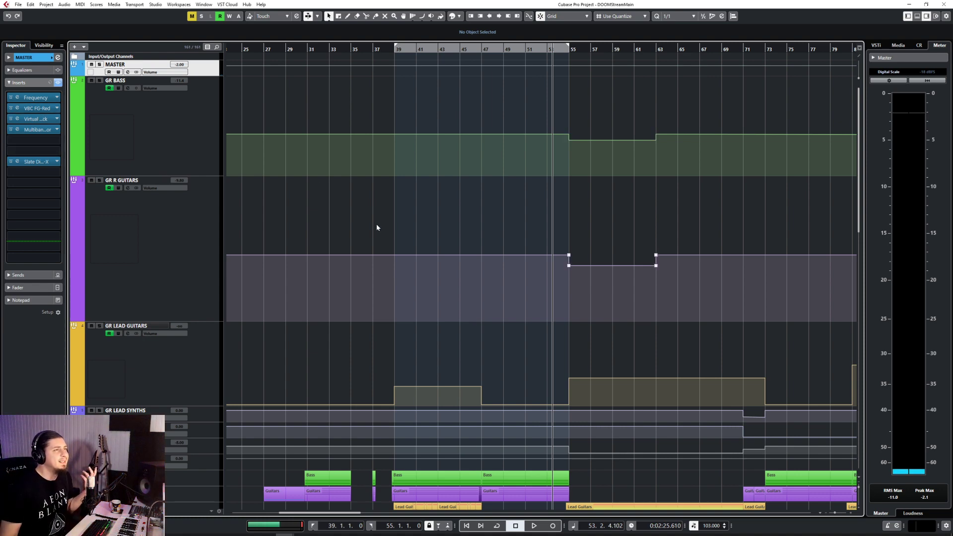
Play from bar 39 with the master's multiband compressor bypassed and re-enabled for comparison, stop, and briefly check its settings
{"action": "left_click", "coordinate": [393, 48]}
{"action": "scroll", "coordinate": [418, 274], "scroll_direction": "down", "scroll_amount": 5}
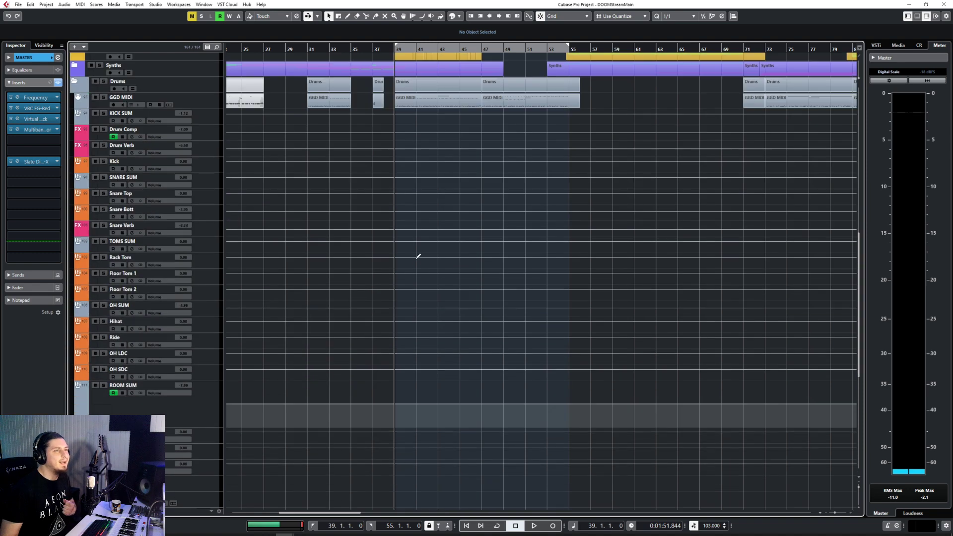
{"action": "scroll", "coordinate": [419, 263], "scroll_direction": "up", "scroll_amount": 5}
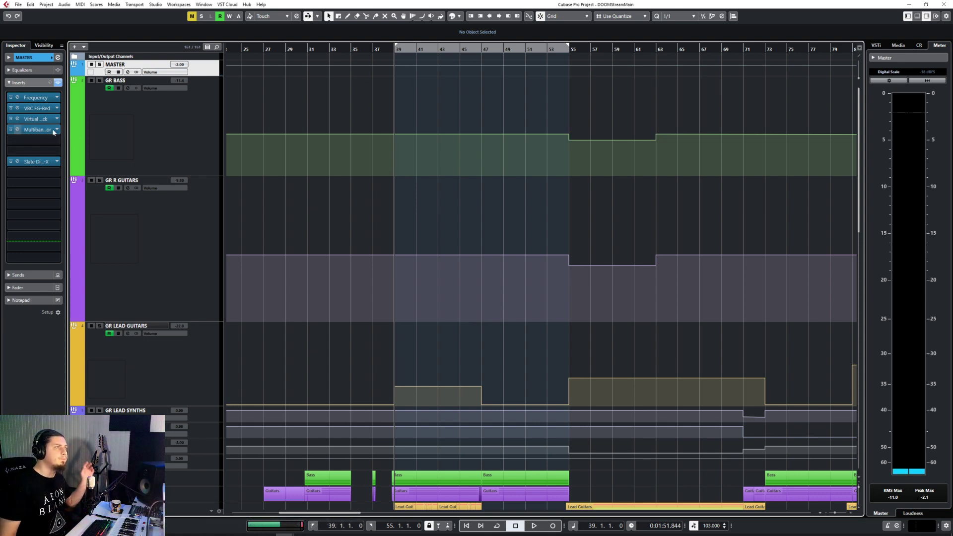
{"action": "left_click", "coordinate": [11, 130]}
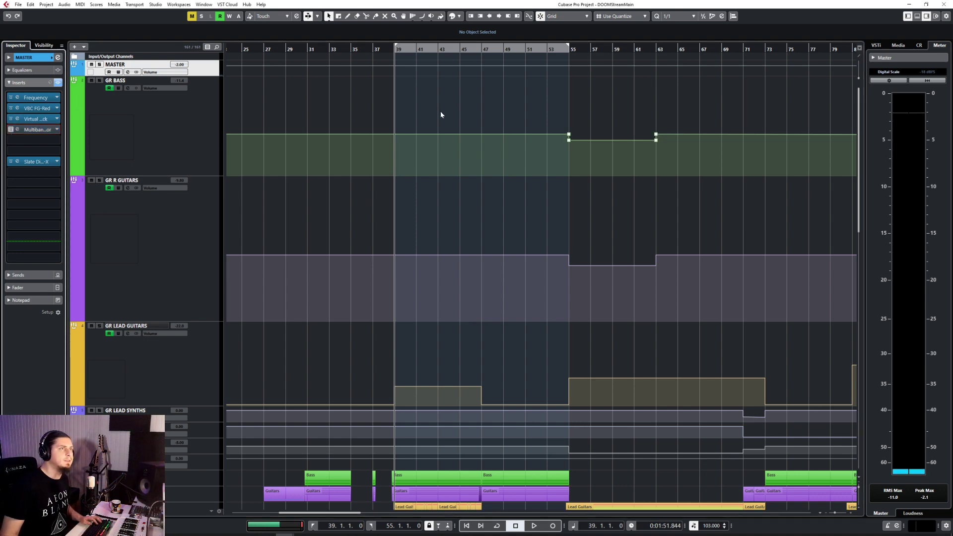
{"action": "key", "text": "h"}
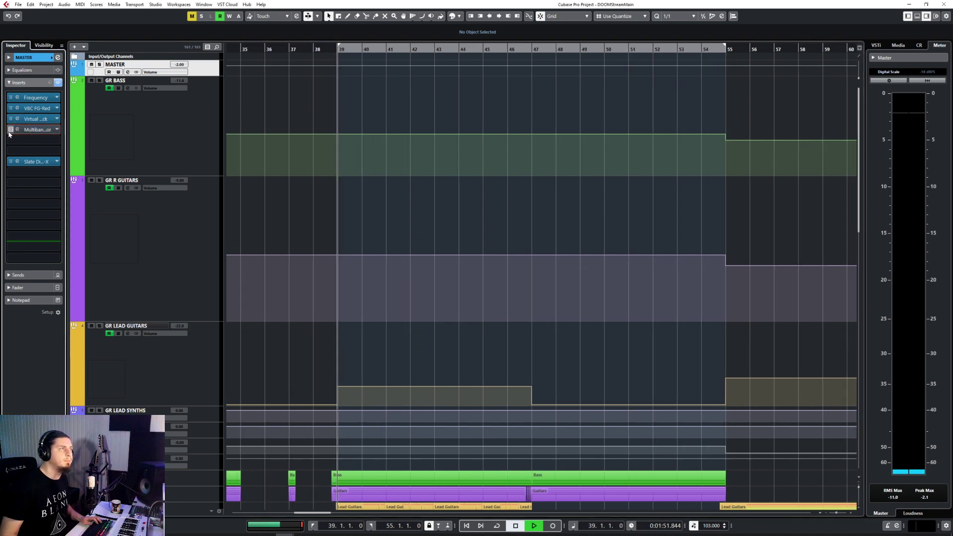
{"action": "key", "text": "space"}
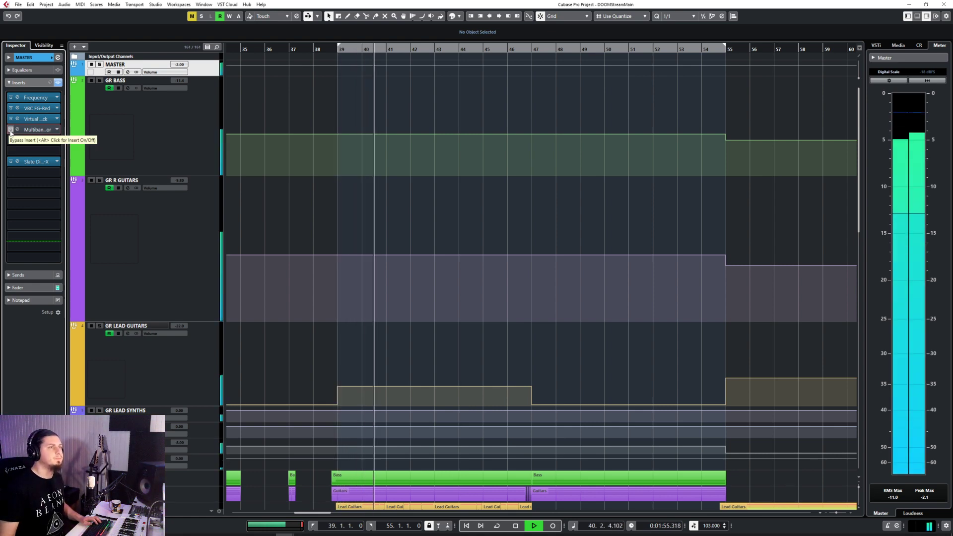
{"action": "key", "text": "space"}
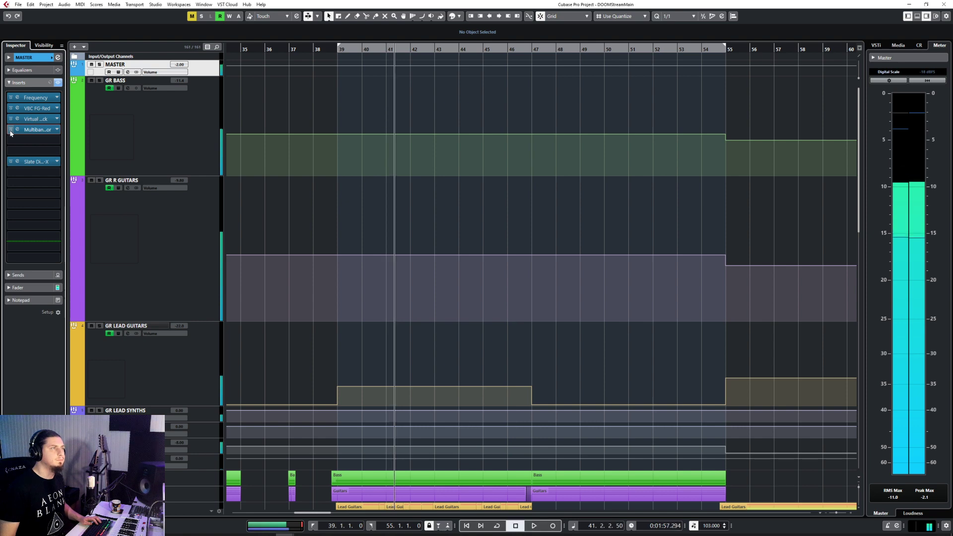
{"action": "left_click", "coordinate": [18, 129]}
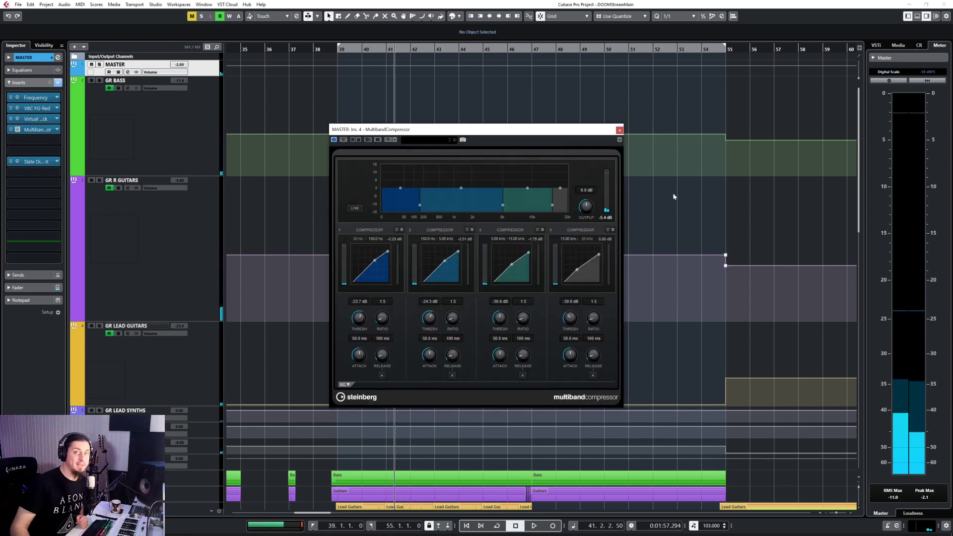
{"action": "left_click", "coordinate": [619, 130]}
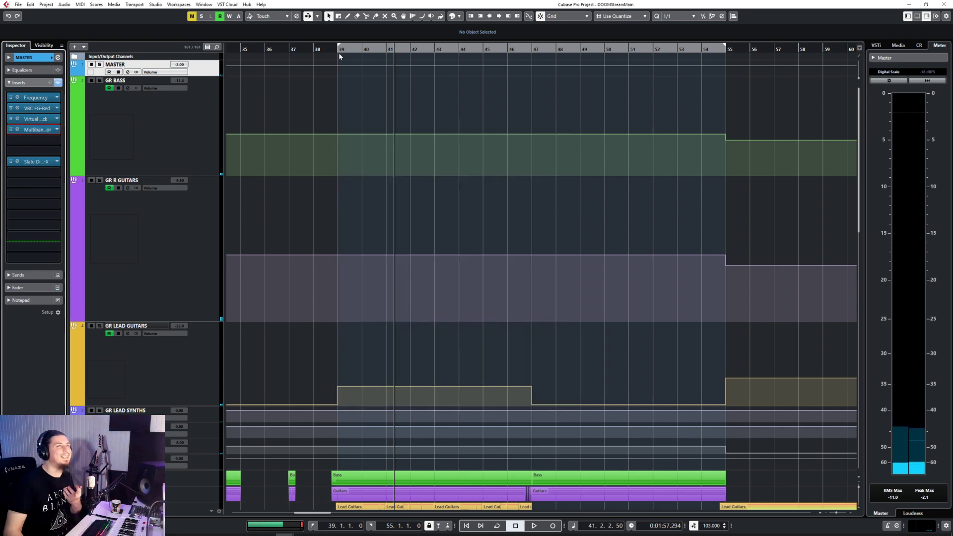
Repeat the multiband compressor bypass comparison from bar 39, watch its band meters during playback, stop, and close its window
{"action": "left_click", "coordinate": [338, 49]}
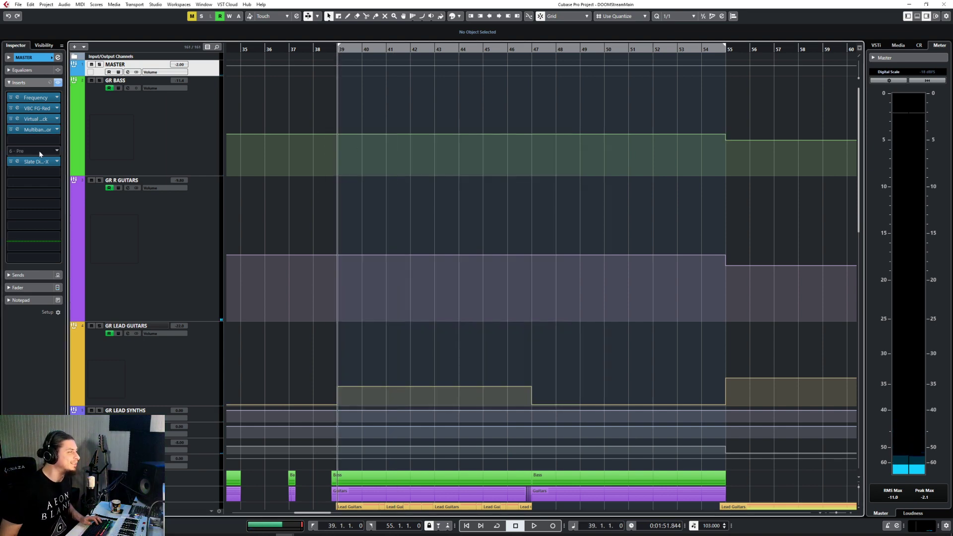
{"action": "left_click", "coordinate": [11, 130]}
{"action": "key", "text": "space"}
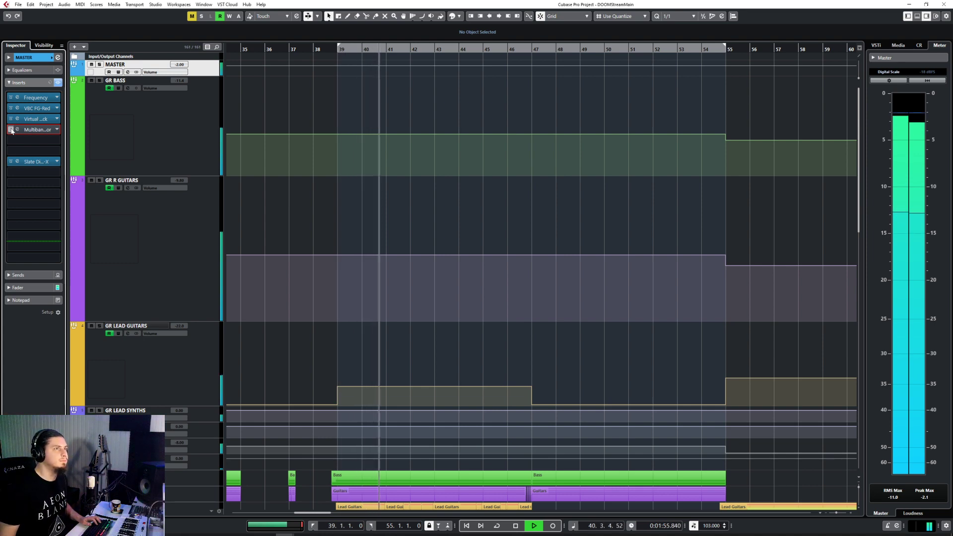
{"action": "left_click", "coordinate": [12, 130]}
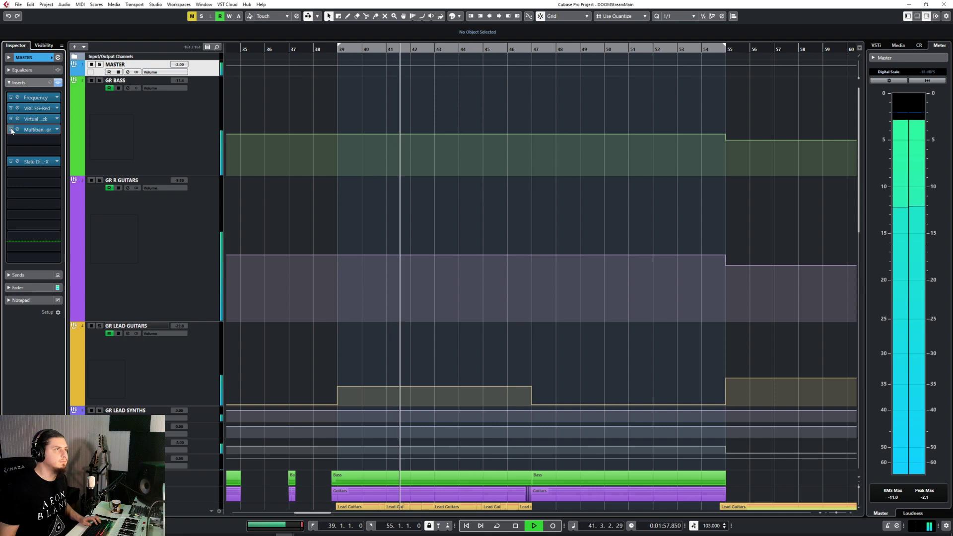
{"action": "left_click", "coordinate": [17, 130]}
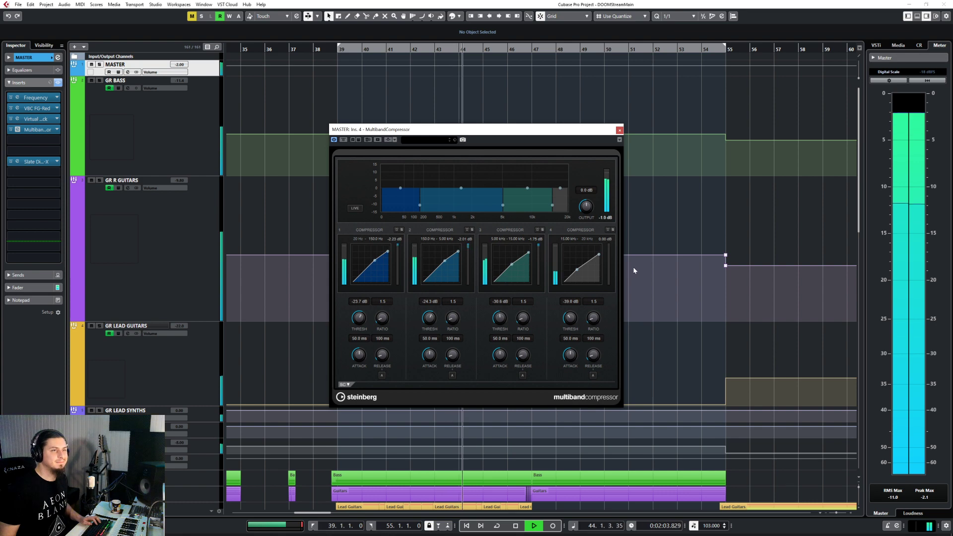
{"action": "key", "text": "space"}
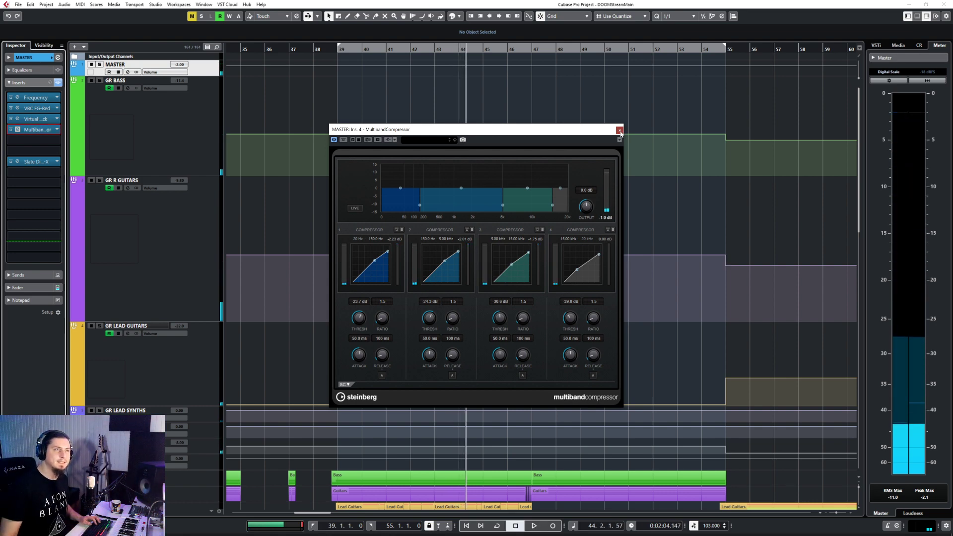
{"action": "key", "text": "Escape"}
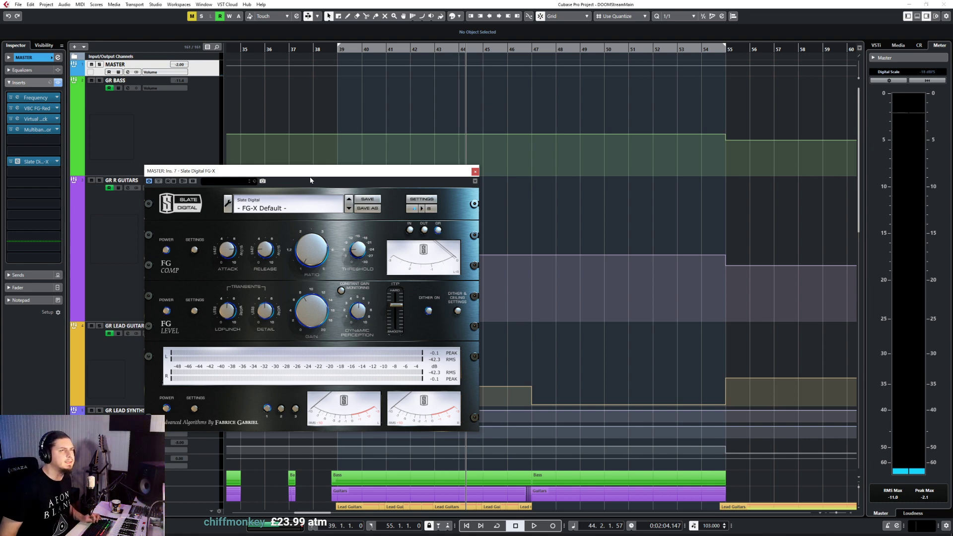
Position the Slate Digital FG-X window over the arrangement, play from bar 38 to watch its level meters, stop, and close it
{"action": "left_click_drag", "start_coordinate": [310, 173], "coordinate": [636, 140]}
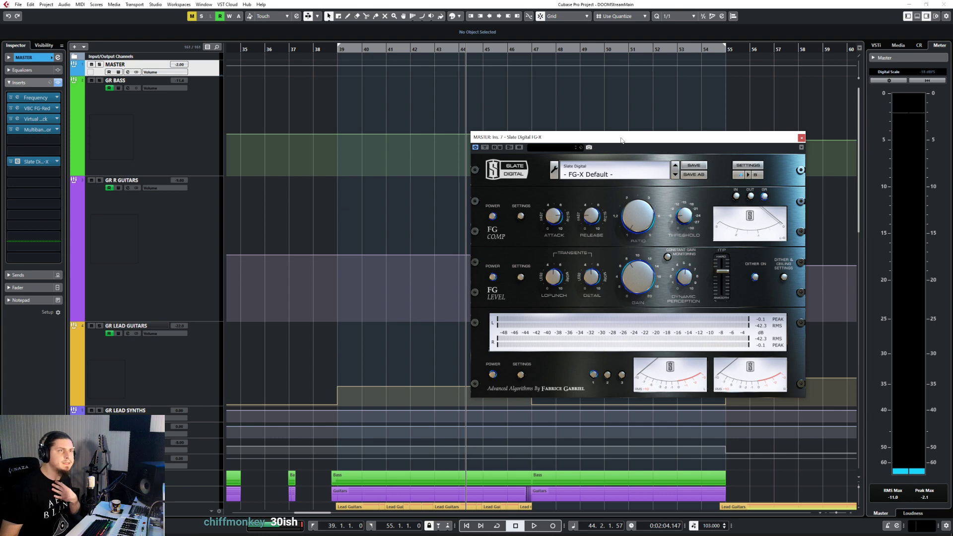
{"action": "left_click_drag", "start_coordinate": [621, 141], "coordinate": [555, 122]}
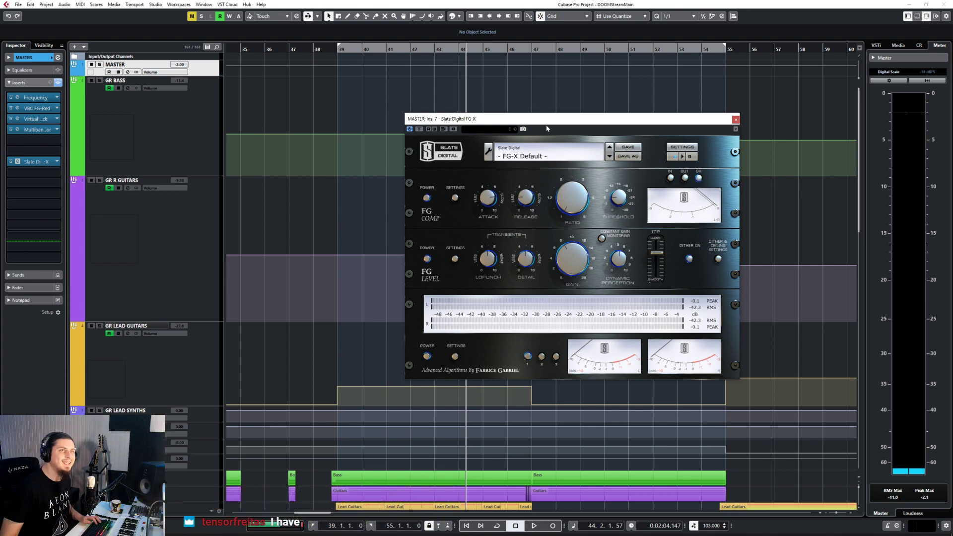
{"action": "left_click_drag", "start_coordinate": [547, 128], "coordinate": [556, 131]}
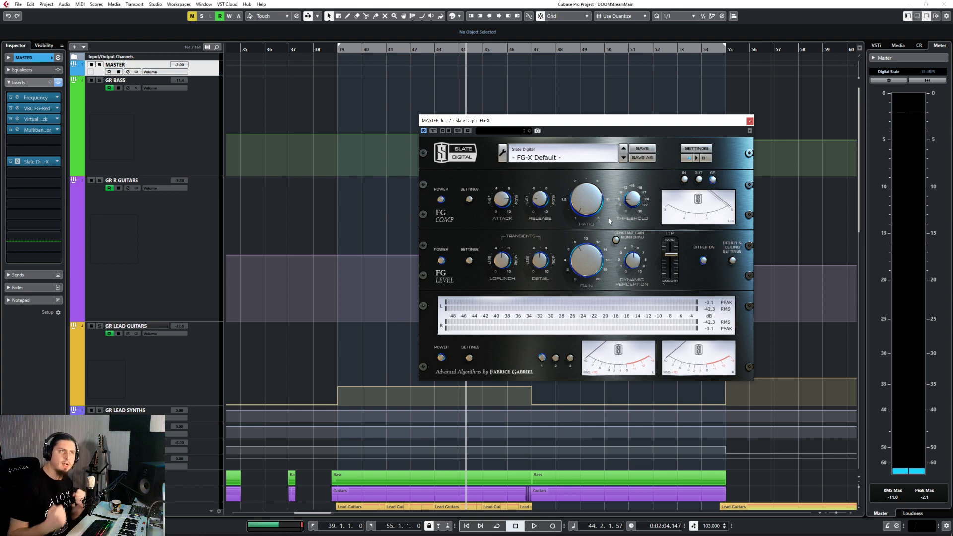
{"action": "left_click", "coordinate": [310, 49]}
{"action": "key", "text": "space"}
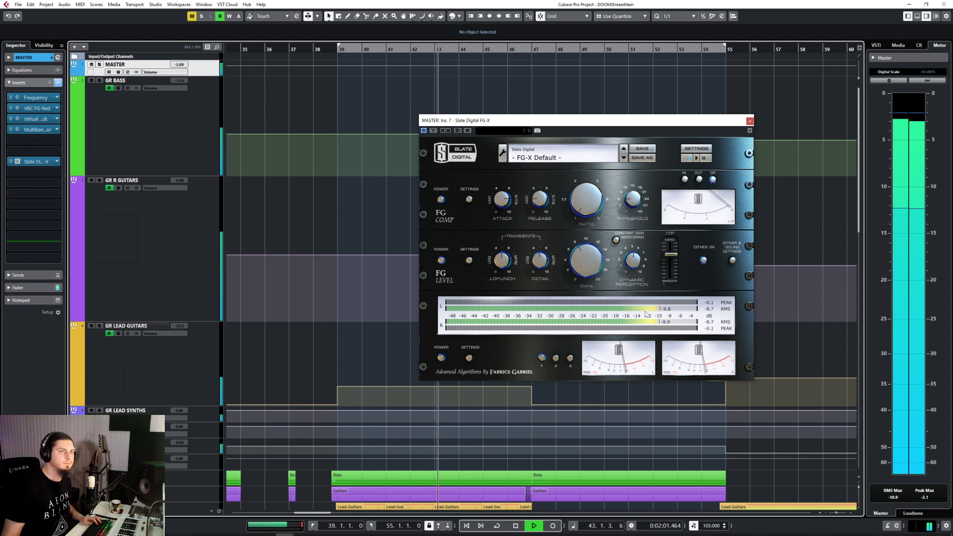
{"action": "key", "text": "space"}
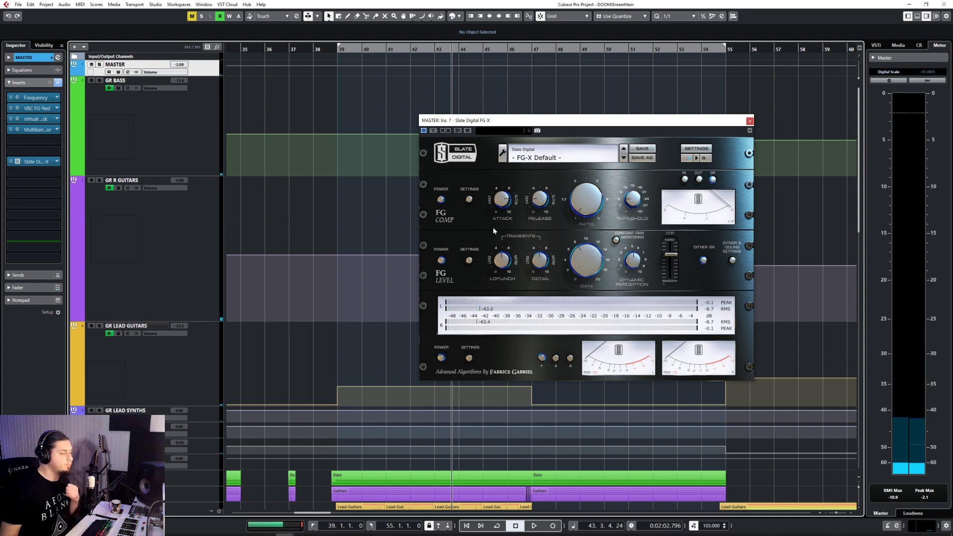
{"action": "left_click", "coordinate": [750, 121]}
Select the GR FX group track and insert the Frequency equalizer in its first insert slot
{"action": "scroll", "coordinate": [409, 315], "scroll_direction": "down", "scroll_amount": 15}
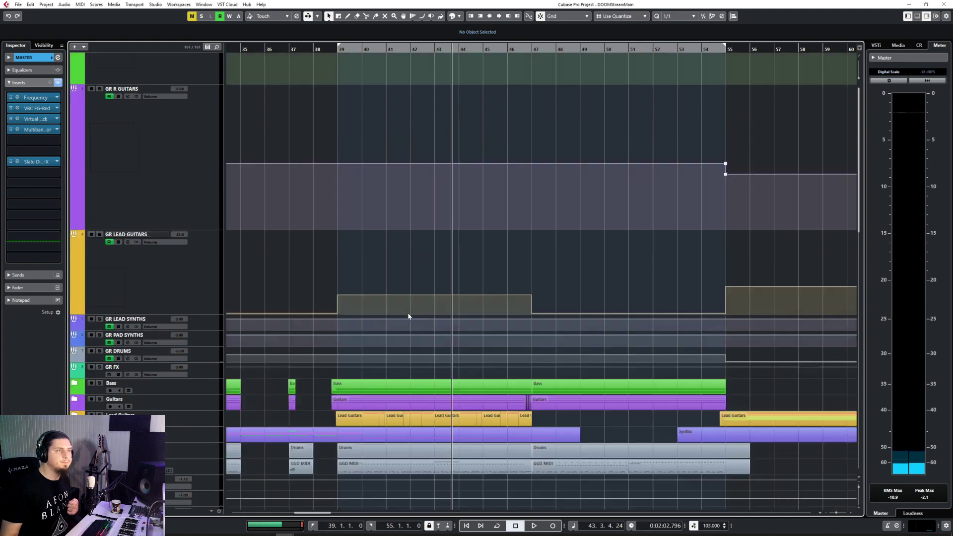
{"action": "scroll", "coordinate": [321, 357], "scroll_direction": "up", "scroll_amount": 15}
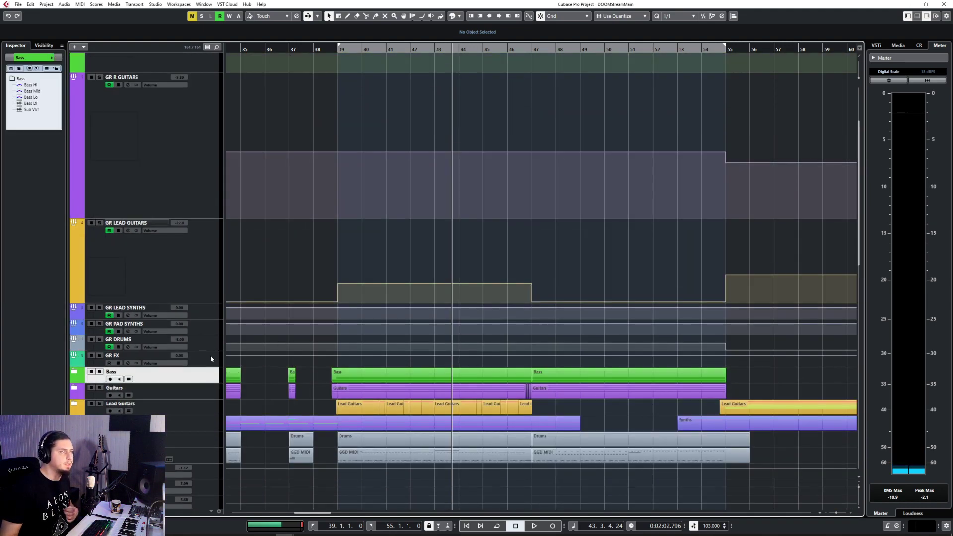
{"action": "left_click", "coordinate": [90, 362]}
{"action": "scroll", "coordinate": [358, 388], "scroll_direction": "down", "scroll_amount": 8}
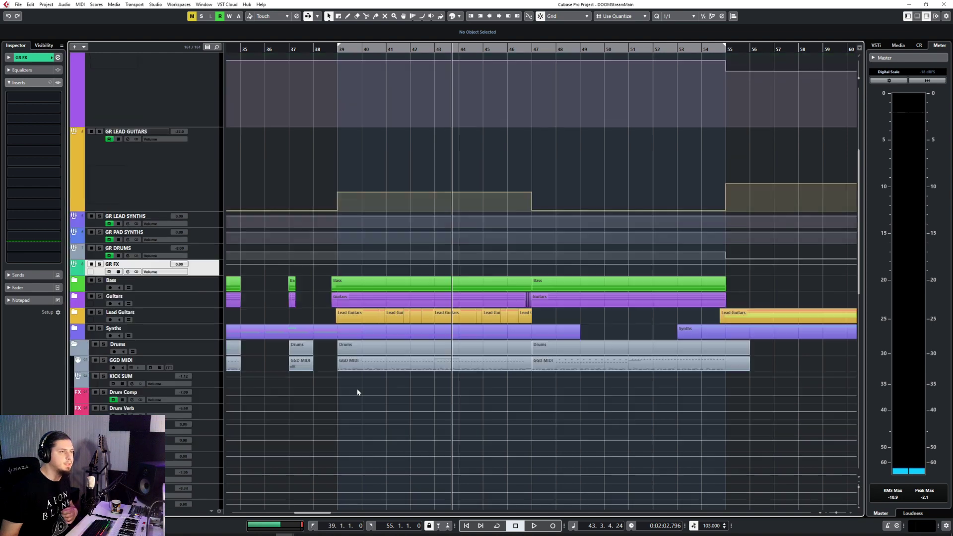
{"action": "scroll", "coordinate": [127, 174], "scroll_direction": "up", "scroll_amount": 5}
{"action": "left_click", "coordinate": [42, 96]}
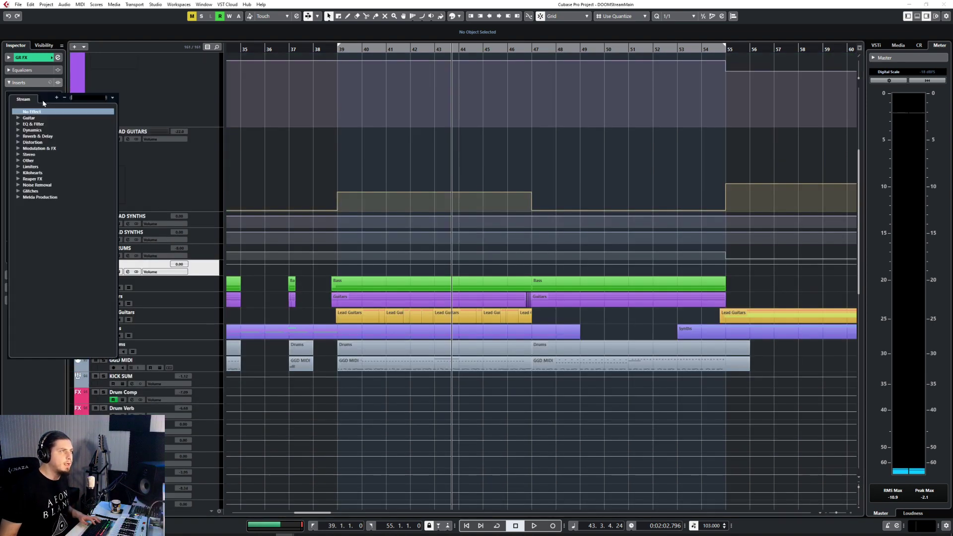
{"action": "type", "text": "freq"}
{"action": "key", "text": "Return"}
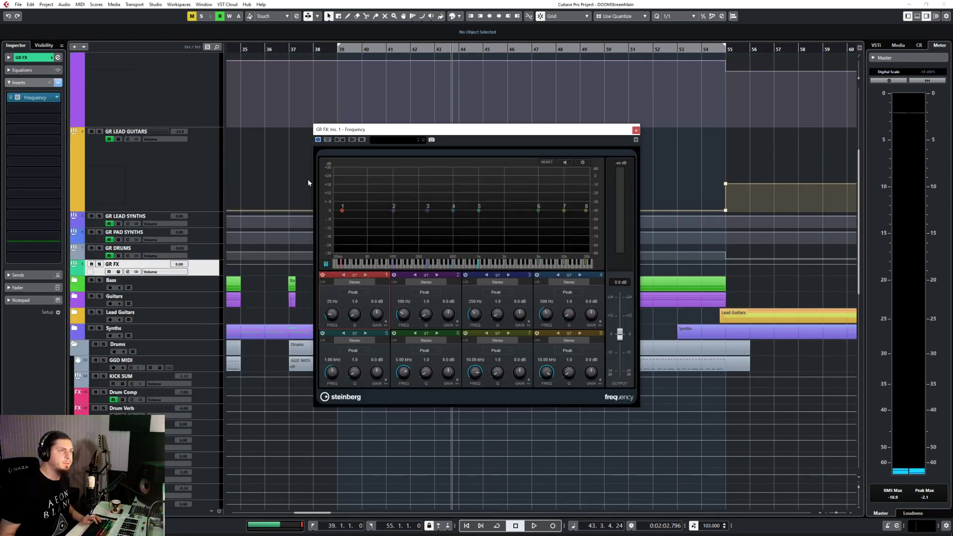
Set band 1 of the GR FX equalizer to a Cut 48 filter at 31 Hz and close its window
{"action": "left_click", "coordinate": [353, 293]}
{"action": "left_click", "coordinate": [360, 326]}
{"action": "left_click_drag", "start_coordinate": [336, 318], "coordinate": [337, 316]}
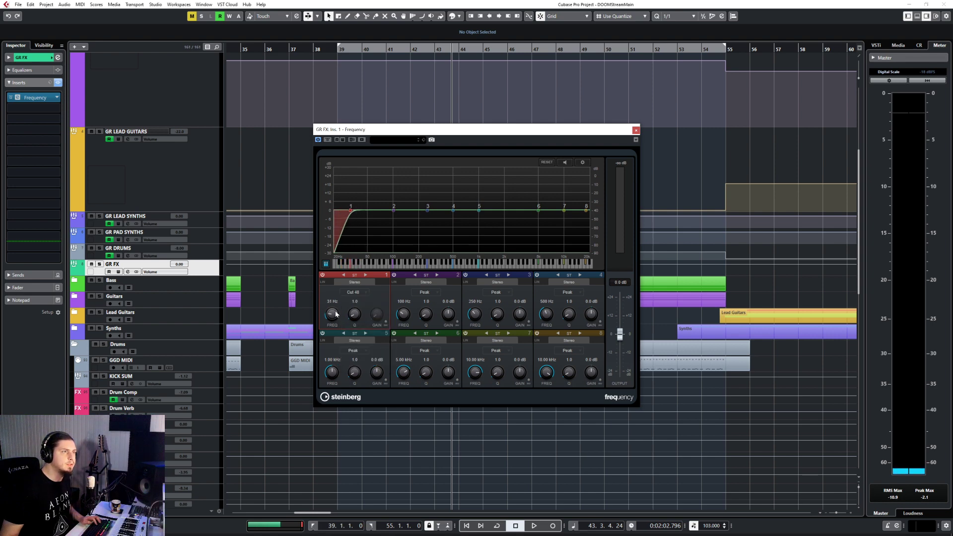
{"action": "left_click", "coordinate": [636, 131]}
Play the mix from bar 38 to hear the filtered GR FX group, and stop playback
{"action": "scroll", "coordinate": [300, 294], "scroll_direction": "up", "scroll_amount": 5}
{"action": "left_click", "coordinate": [341, 48]}
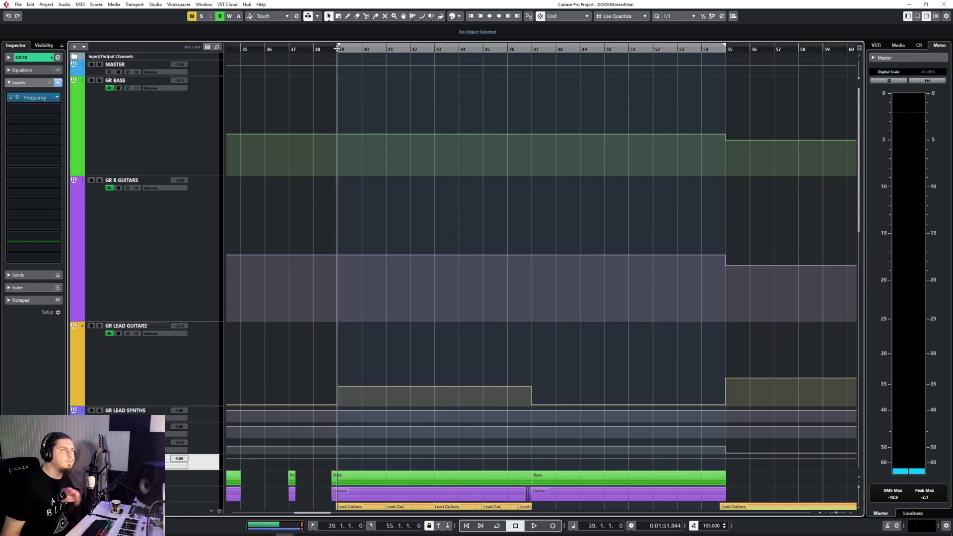
{"action": "left_click", "coordinate": [323, 49]}
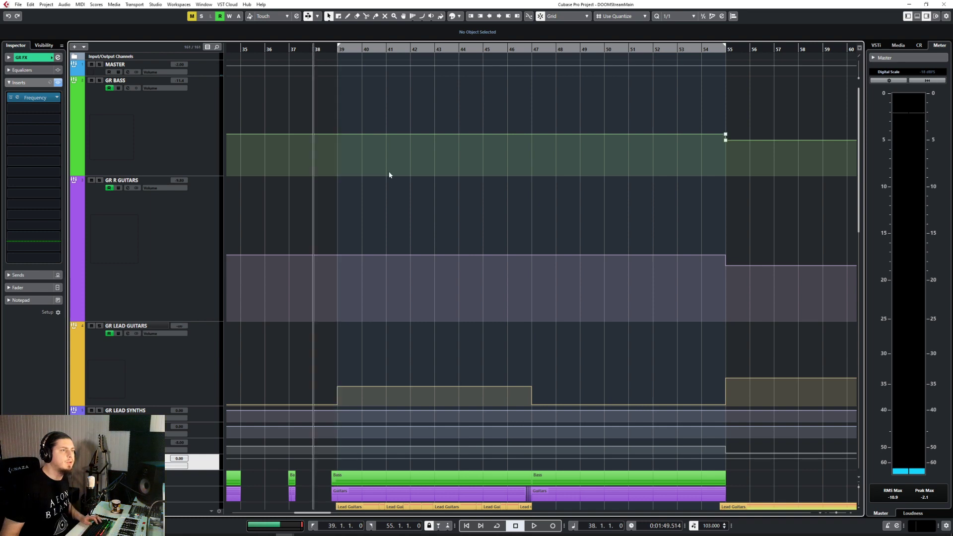
{"action": "key", "text": "space"}
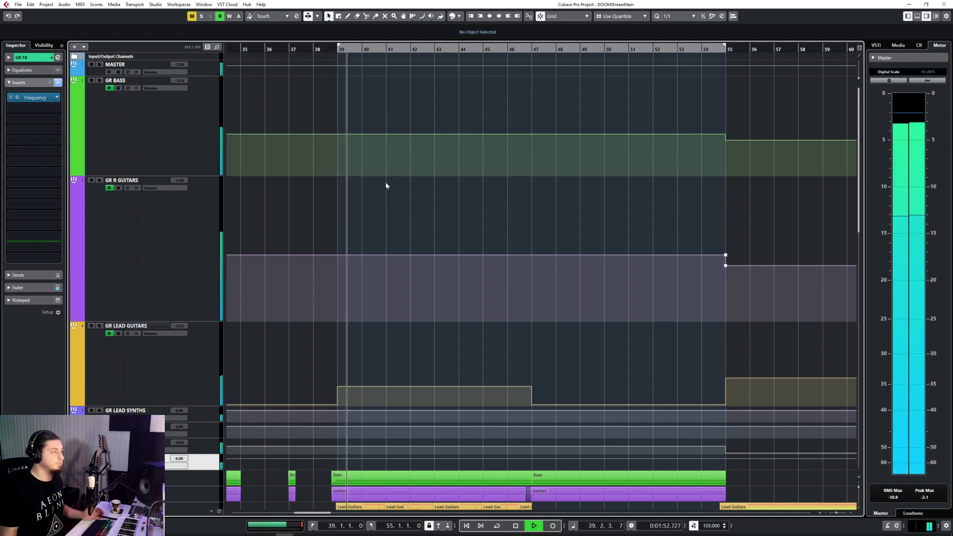
{"action": "key", "text": "space"}
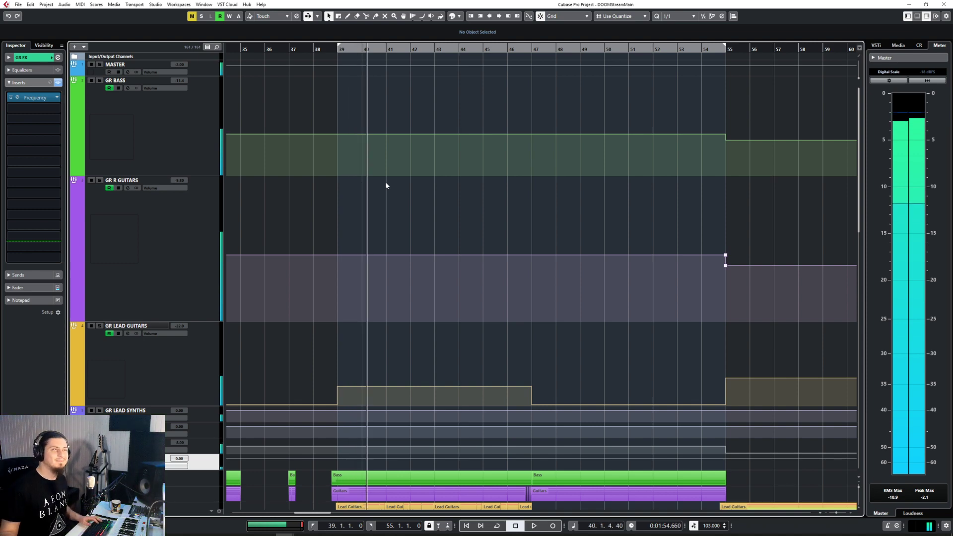
Reopen the GR FX Frequency equalizer, watch its spectrum during playback from bar 39, and set the band 1 low cut to 33 Hz
{"action": "scroll", "coordinate": [387, 186], "scroll_direction": "down", "scroll_amount": 5}
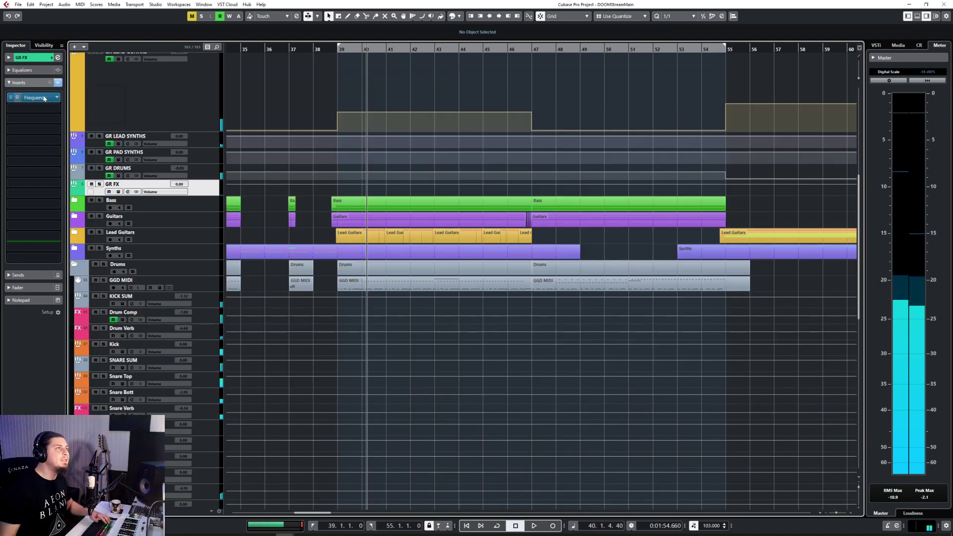
{"action": "left_click", "coordinate": [35, 97]}
{"action": "left_click_drag", "start_coordinate": [350, 129], "coordinate": [497, 164]}
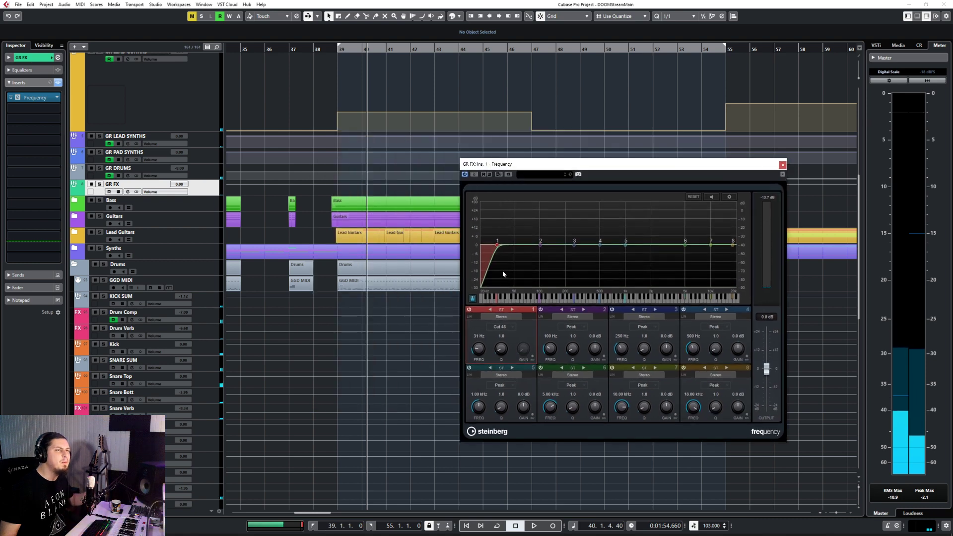
{"action": "left_click", "coordinate": [320, 49]}
{"action": "key", "text": "space"}
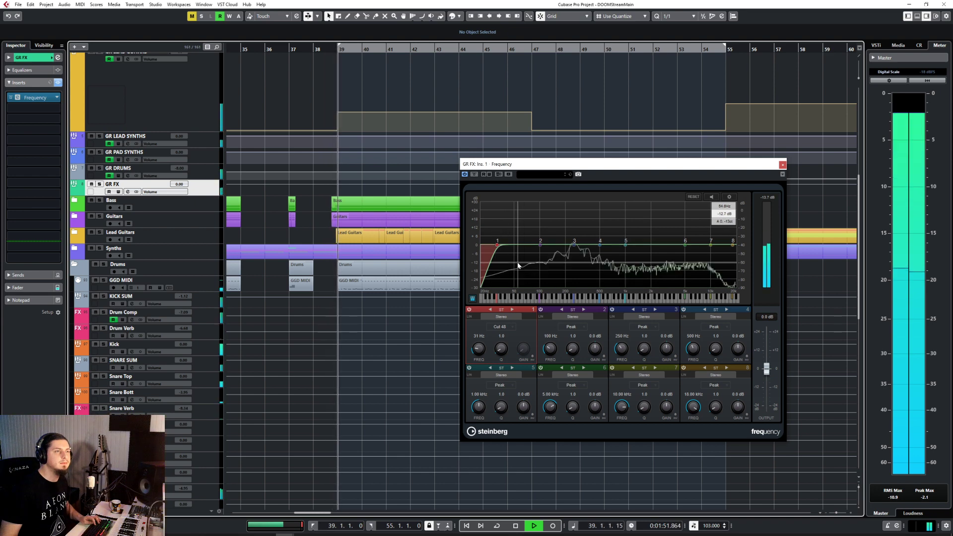
{"action": "key", "text": "space"}
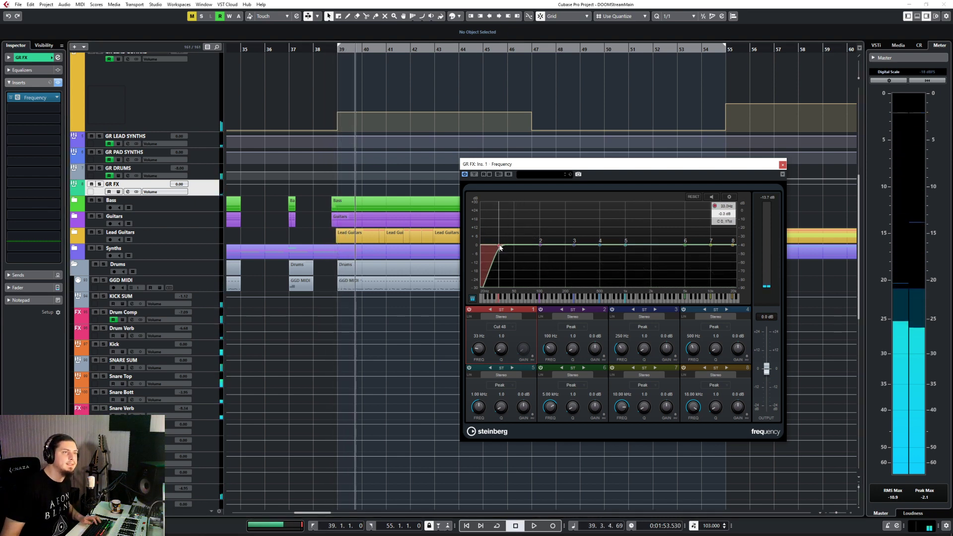
{"action": "left_click", "coordinate": [782, 164]}
{"action": "scroll", "coordinate": [749, 201], "scroll_direction": "up", "scroll_amount": 5}
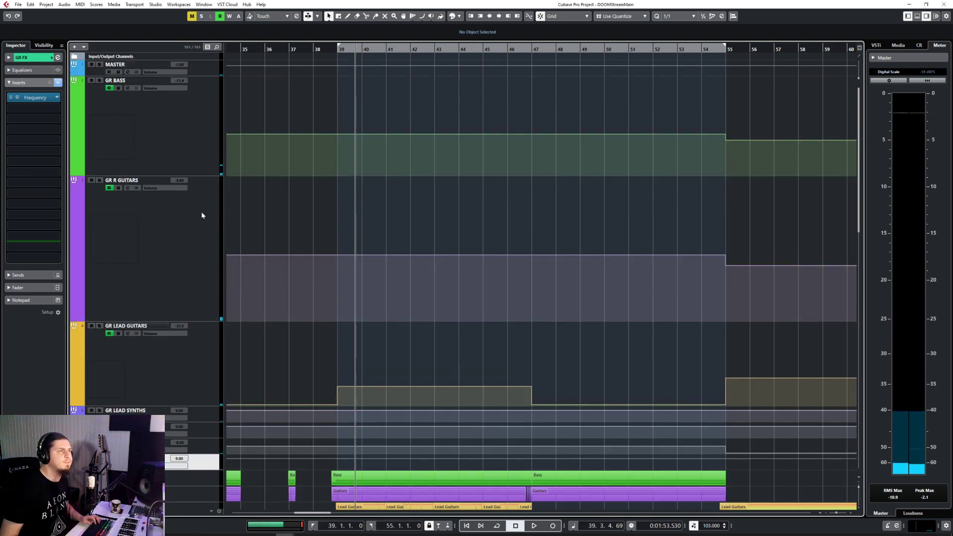
Open the Slate Digital FG-X insert on the MASTER track, place its window over the arrangement, and set the playback start to bar 38
{"action": "left_click", "coordinate": [233, 164]}
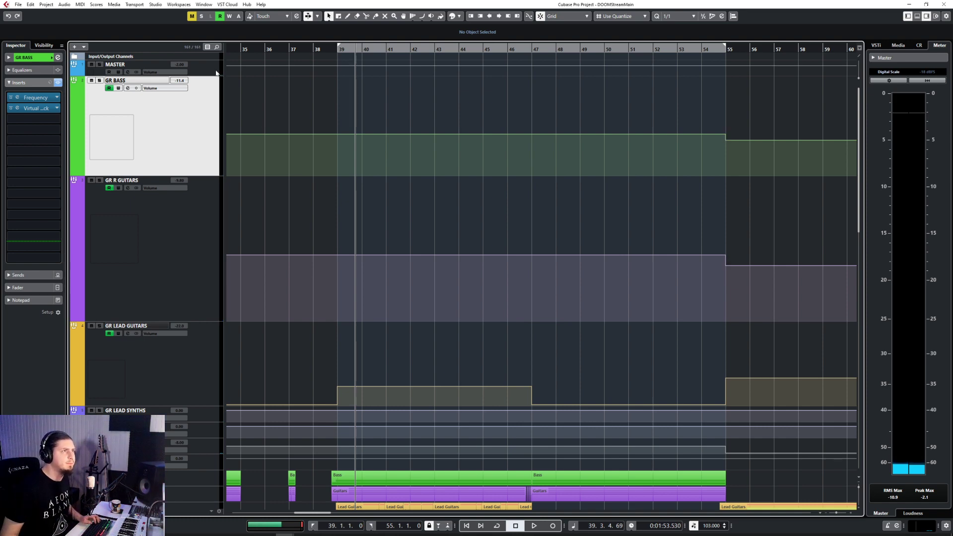
{"action": "key", "text": "Up"}
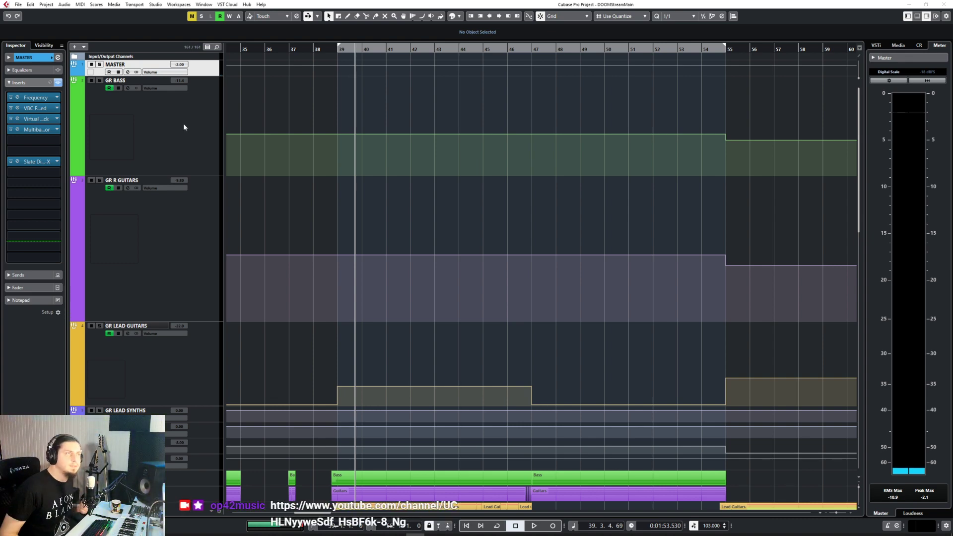
{"action": "scroll", "coordinate": [511, 264], "scroll_direction": "down", "scroll_amount": 4}
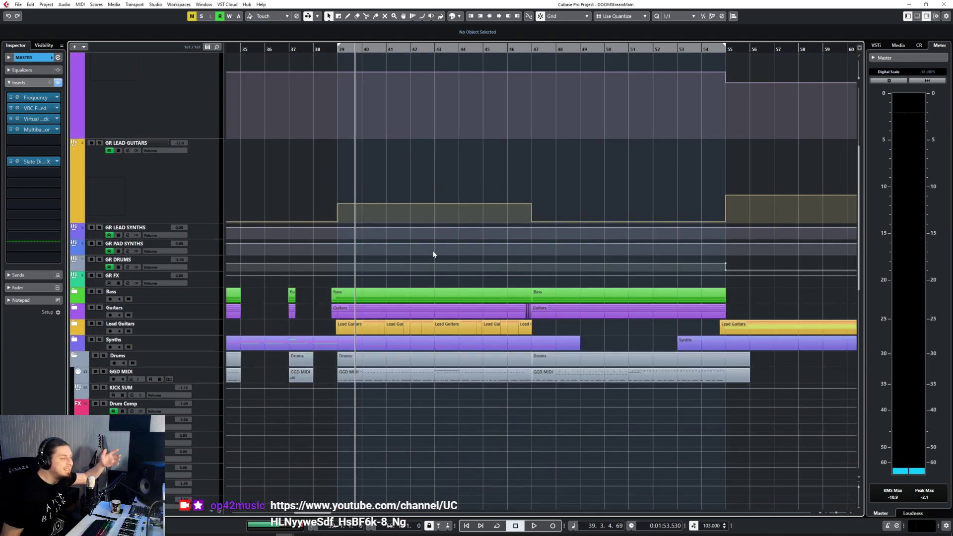
{"action": "left_click", "coordinate": [16, 162]}
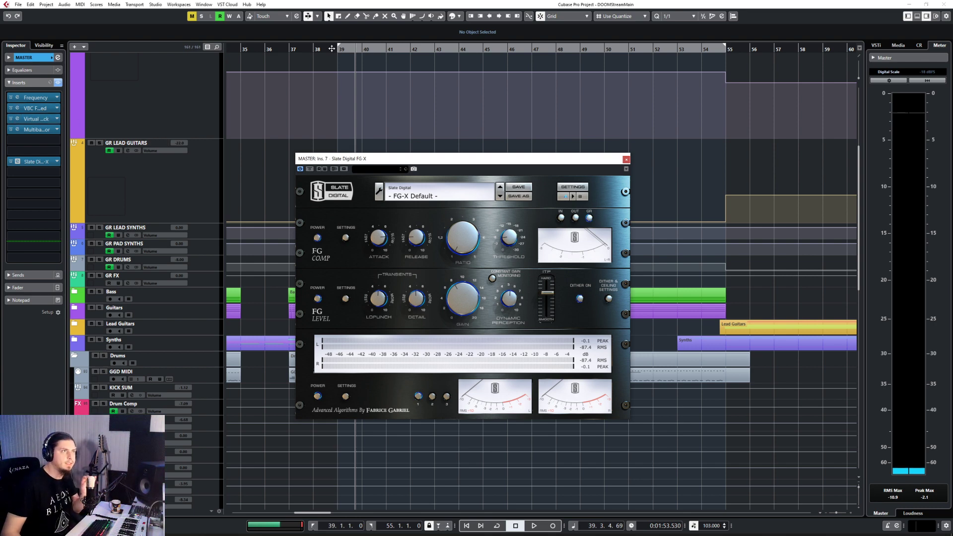
{"action": "key", "text": "space"}
{"action": "left_click_drag", "start_coordinate": [372, 160], "coordinate": [568, 137]}
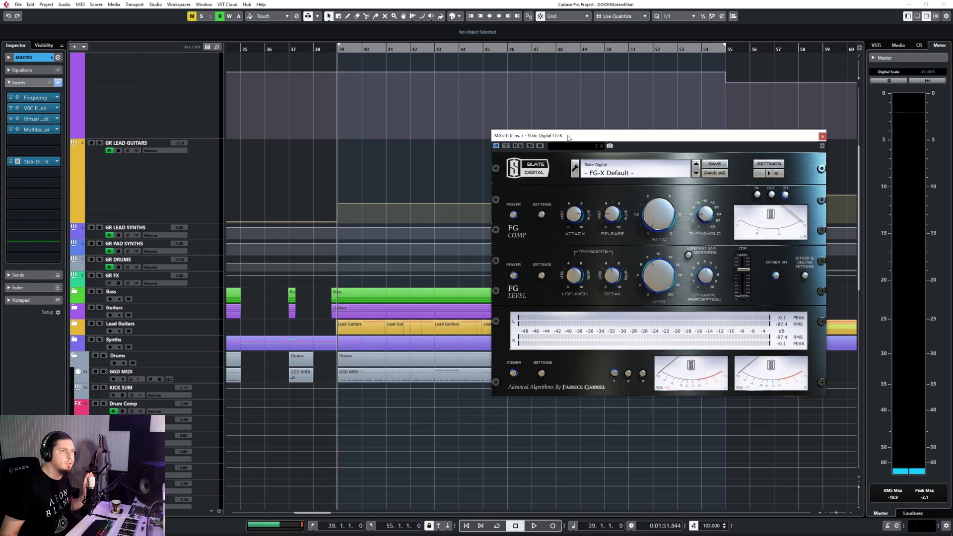
{"action": "left_click", "coordinate": [320, 48]}
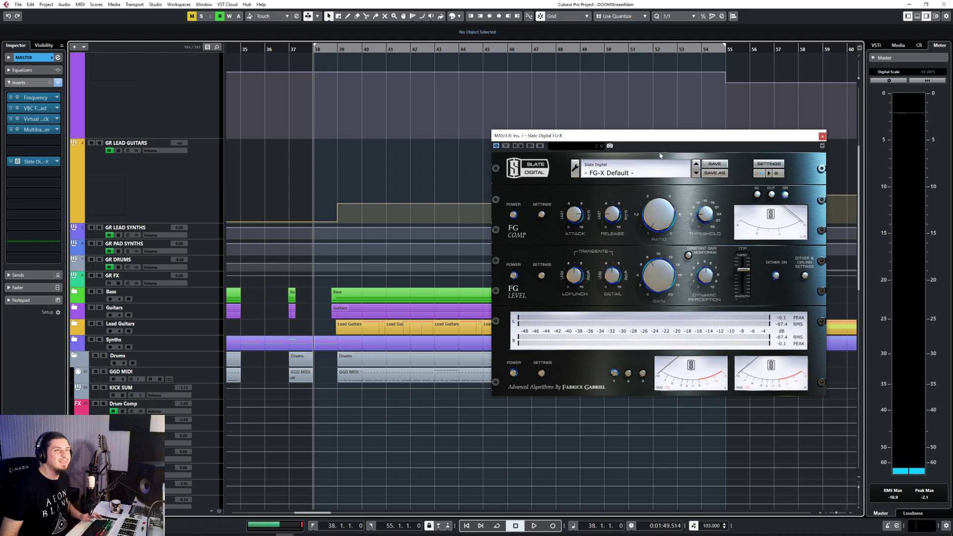
{"action": "left_click_drag", "start_coordinate": [660, 136], "coordinate": [498, 126]}
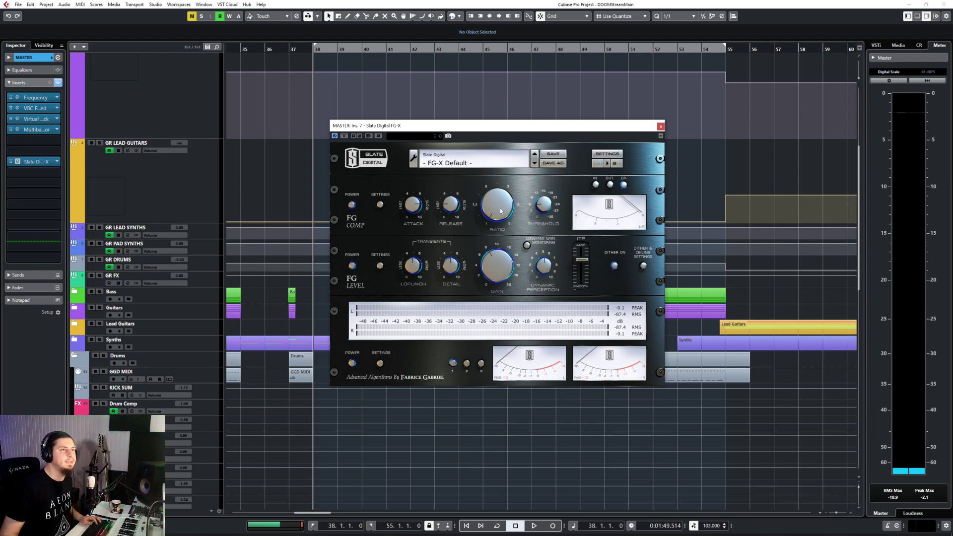
Play the mix from bar 38 while adjusting the FG Comp ratio in FG-X, check the threshold, and stop playback
{"action": "key", "text": "space"}
{"action": "left_click_drag", "start_coordinate": [495, 218], "coordinate": [490, 206]}
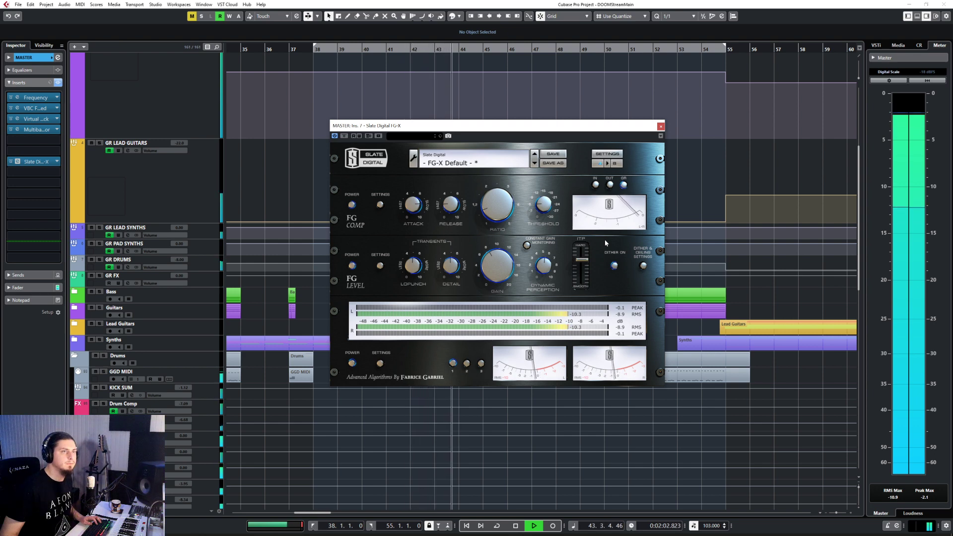
{"action": "mouse_move", "coordinate": [547, 204]}
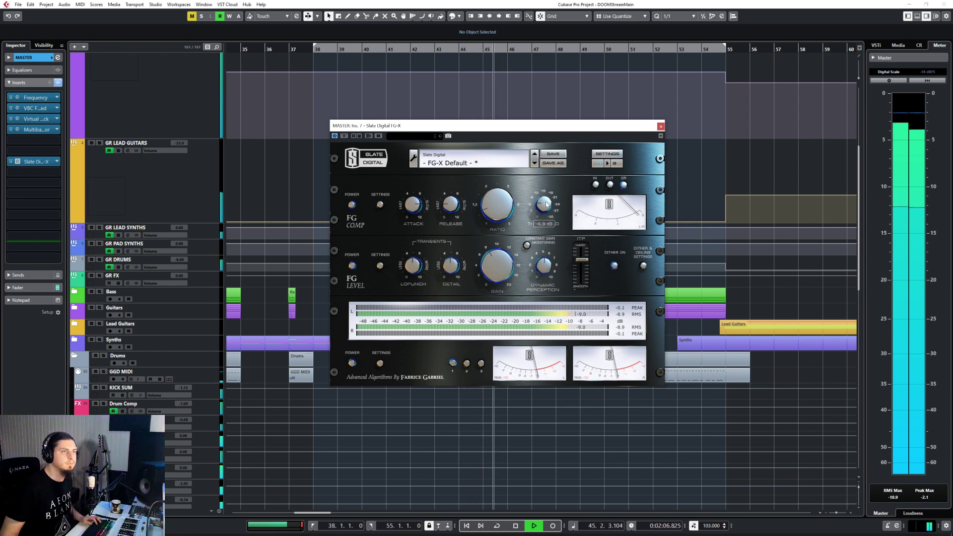
{"action": "key", "text": "space"}
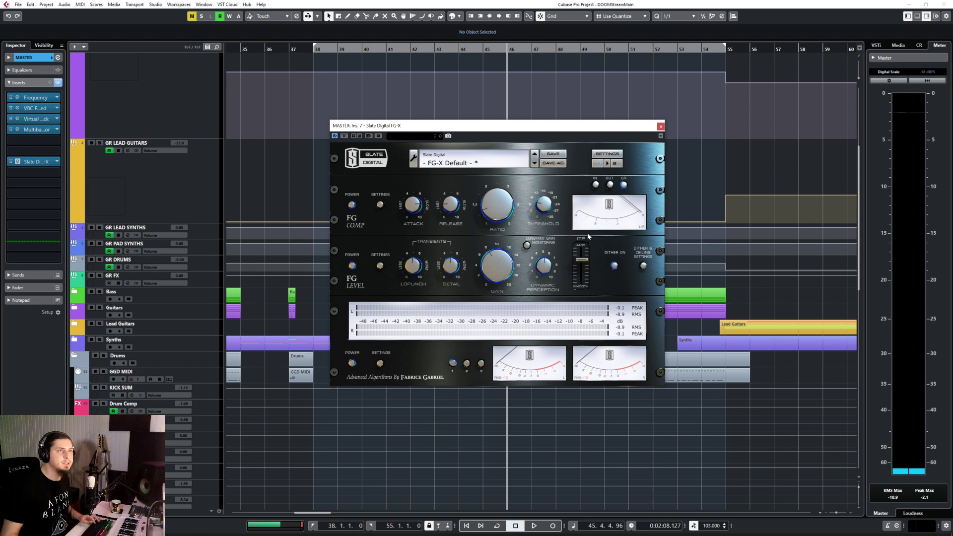
Play the mix from bar 54 and from bar 103 to watch the FG-X meters, and close the plug-in window
{"action": "left_click", "coordinate": [713, 49]}
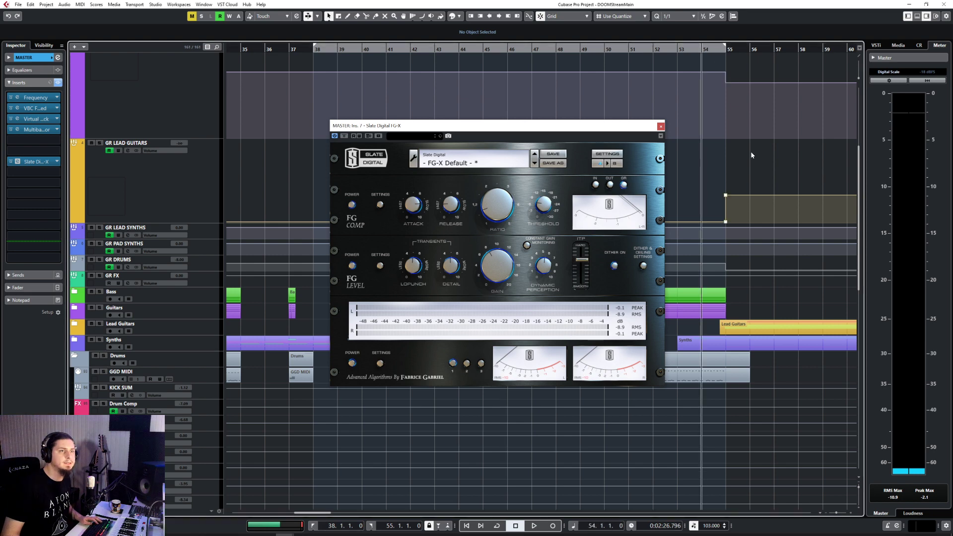
{"action": "key", "text": "space"}
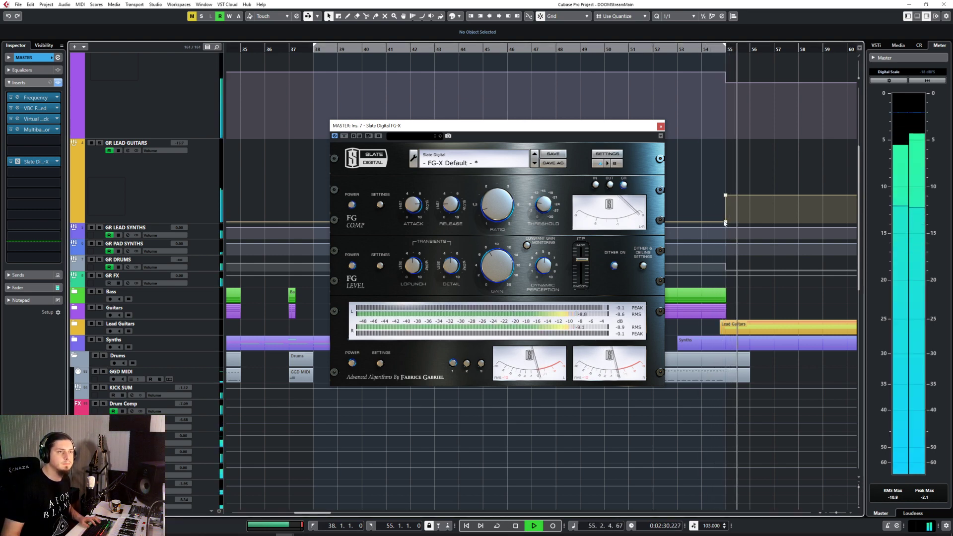
{"action": "key", "text": "f"}
{"action": "key", "text": "g"}
{"action": "key", "text": "g"}
{"action": "key", "text": "g"}
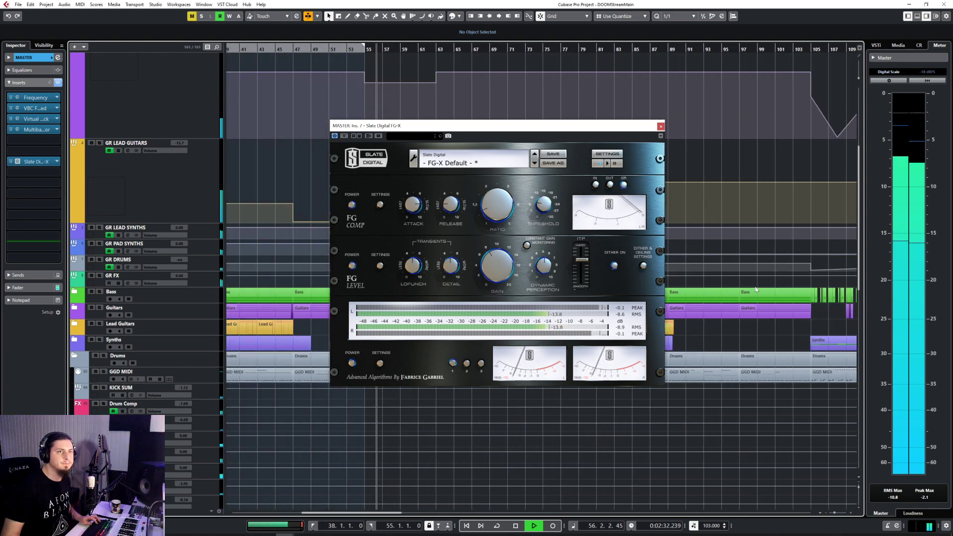
{"action": "scroll", "coordinate": [755, 280], "scroll_direction": "left", "scroll_amount": 4}
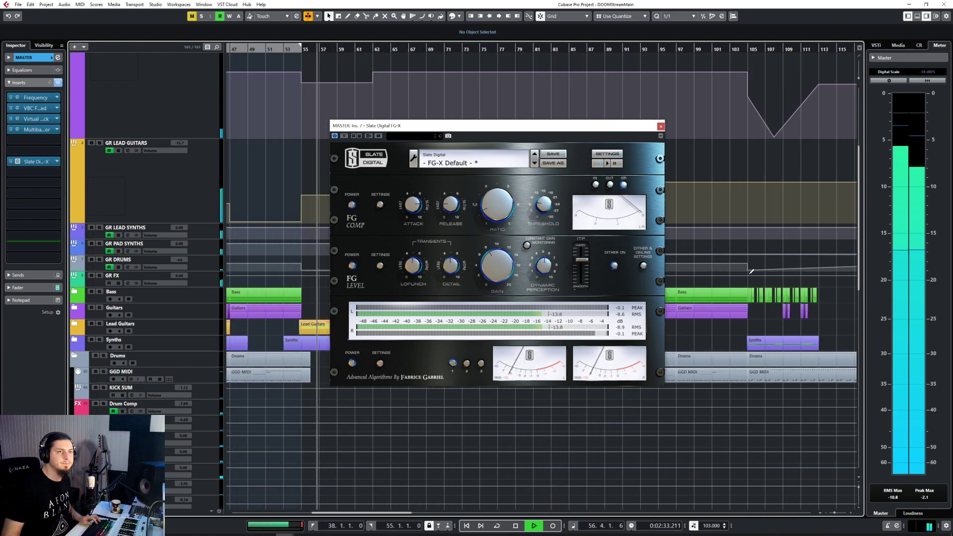
{"action": "left_click", "coordinate": [729, 50]}
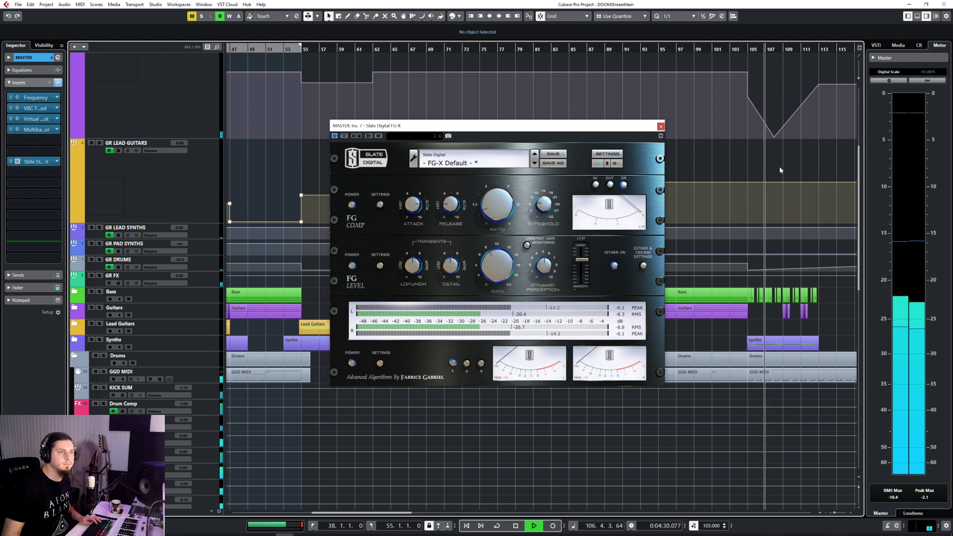
{"action": "key", "text": "space"}
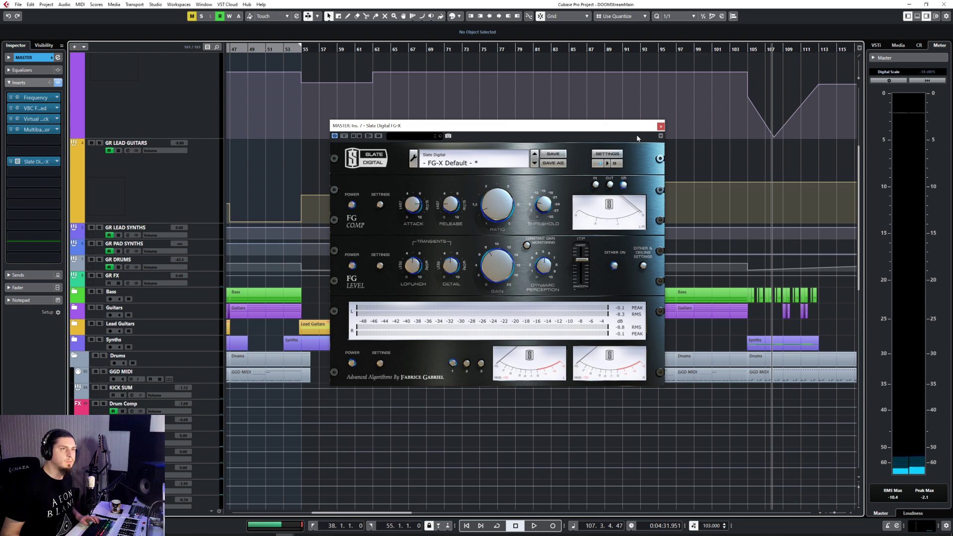
{"action": "left_click", "coordinate": [661, 127]}
Search the effects for a stereo plug-in and insert Ozone Imager 2 in the fifth insert slot of the MASTER track
{"action": "left_click", "coordinate": [41, 139]}
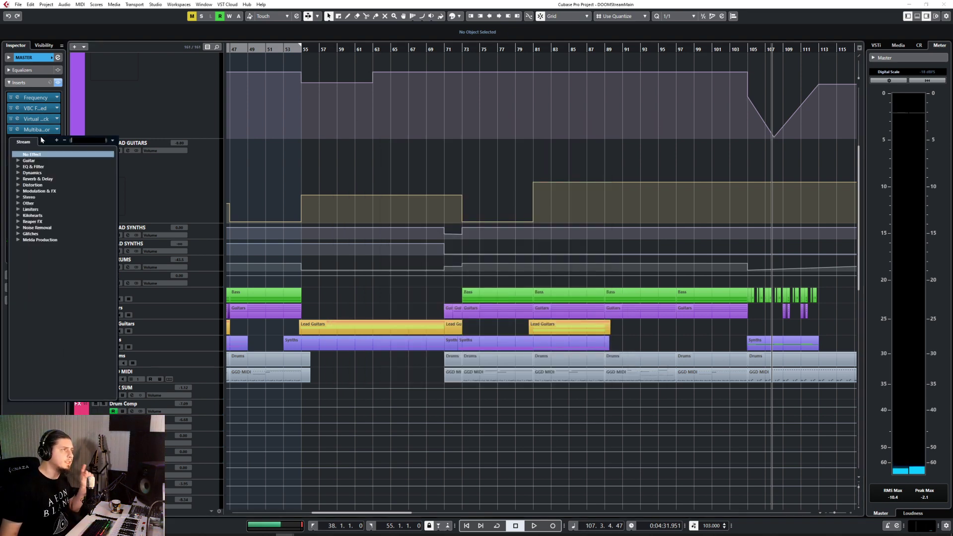
{"action": "key", "text": "Escape"}
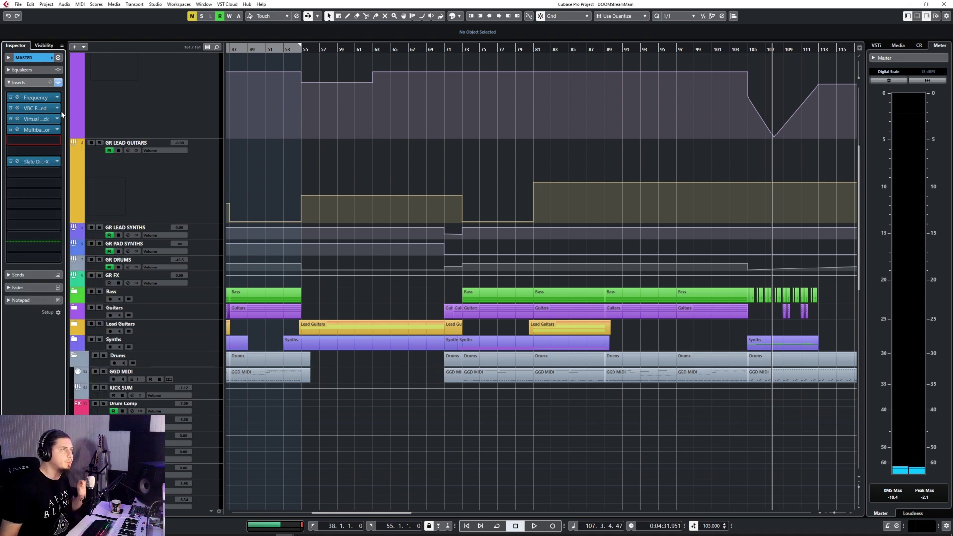
{"action": "left_click_drag", "start_coordinate": [33, 129], "coordinate": [36, 142]}
{"action": "left_click", "coordinate": [34, 146]}
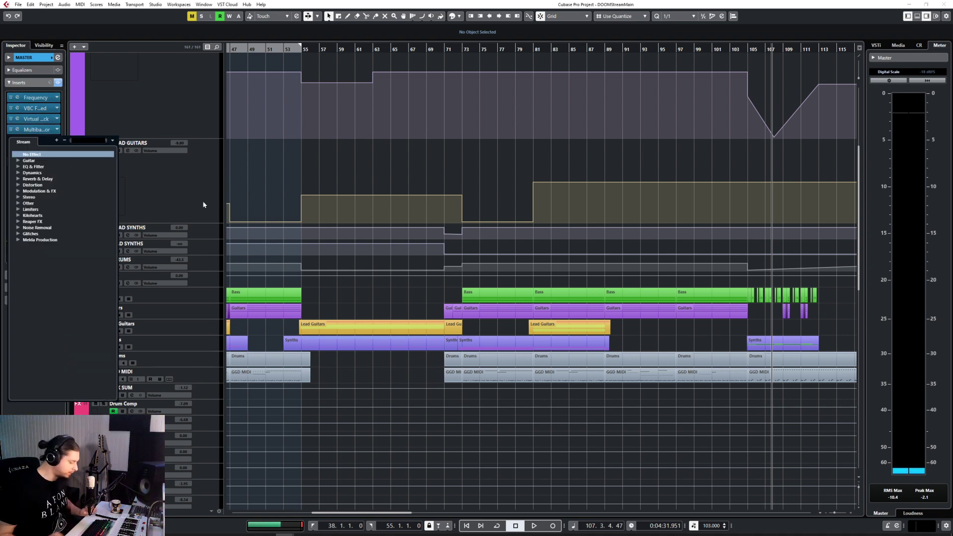
{"action": "type", "text": "stereo"}
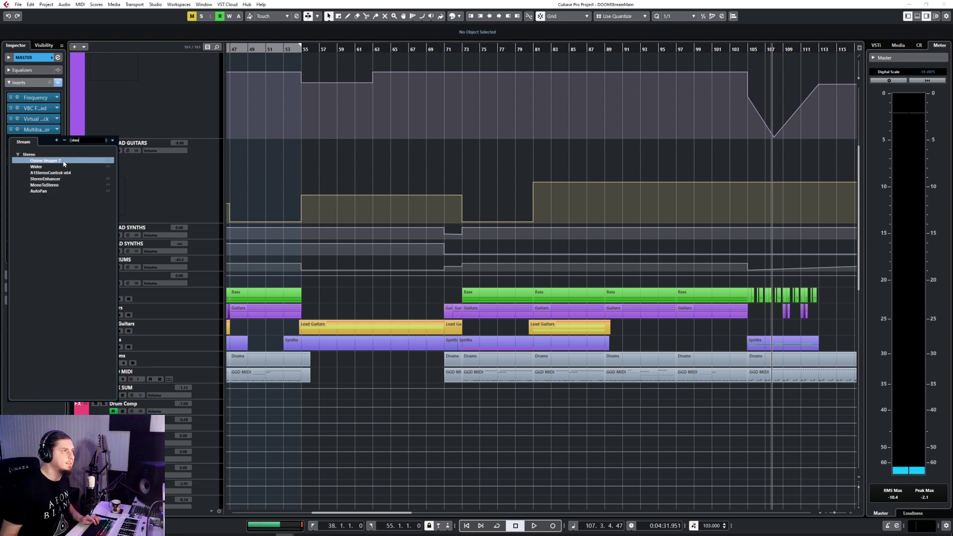
{"action": "left_click", "coordinate": [64, 161]}
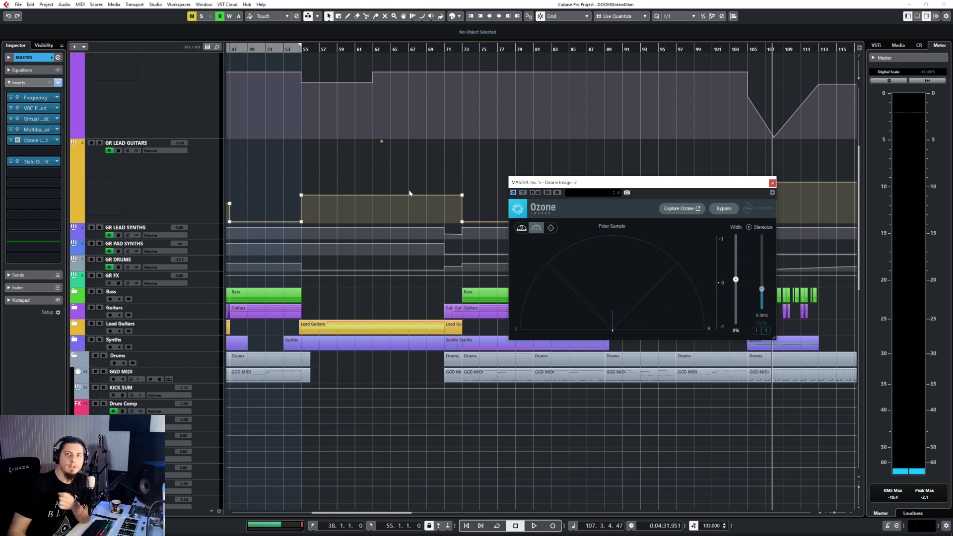
Expand the Guitars folder track and look over the rhythm guitar tracks and group channels
{"action": "left_click", "coordinate": [217, 314]}
{"action": "left_click", "coordinate": [74, 307]}
{"action": "scroll", "coordinate": [419, 177], "scroll_direction": "down", "scroll_amount": 4}
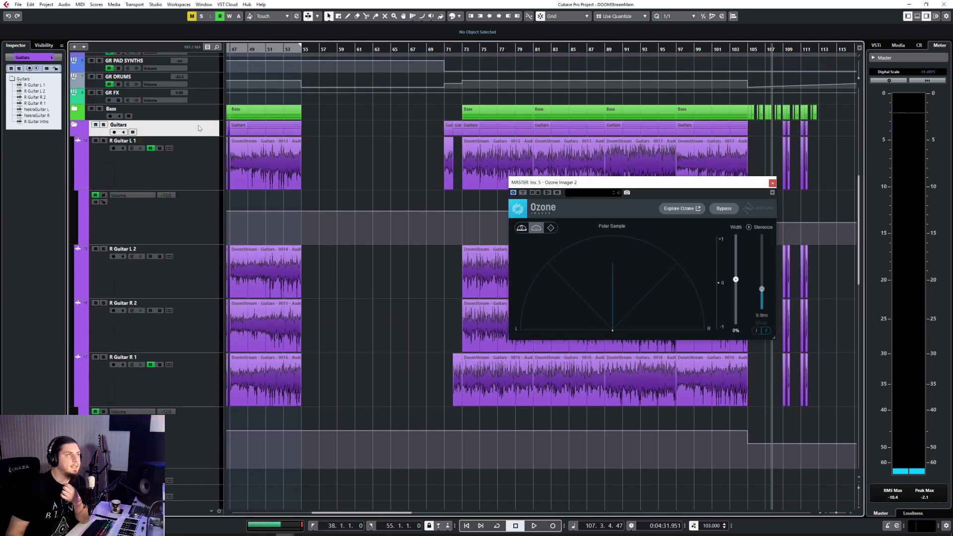
{"action": "scroll", "coordinate": [261, 208], "scroll_direction": "up", "scroll_amount": 5}
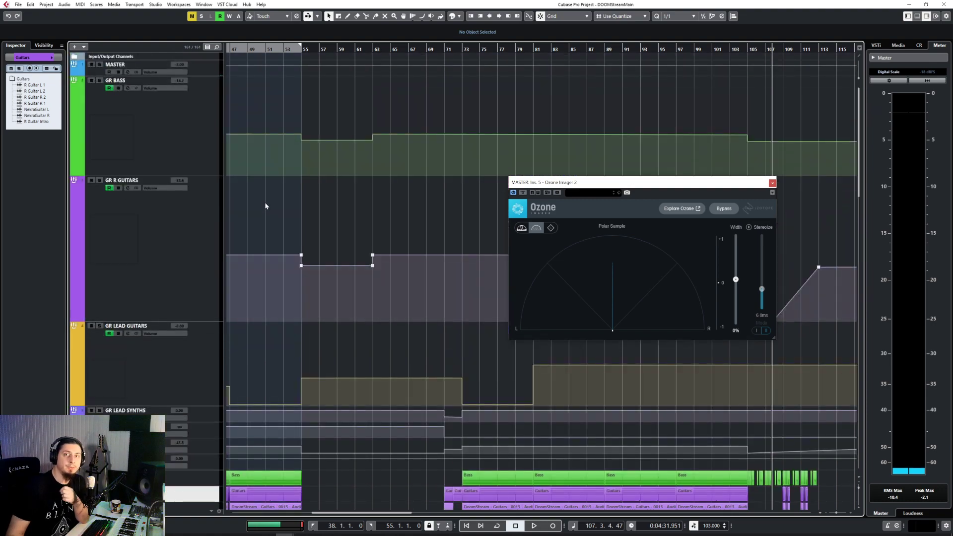
{"action": "scroll", "coordinate": [267, 206], "scroll_direction": "down", "scroll_amount": 5}
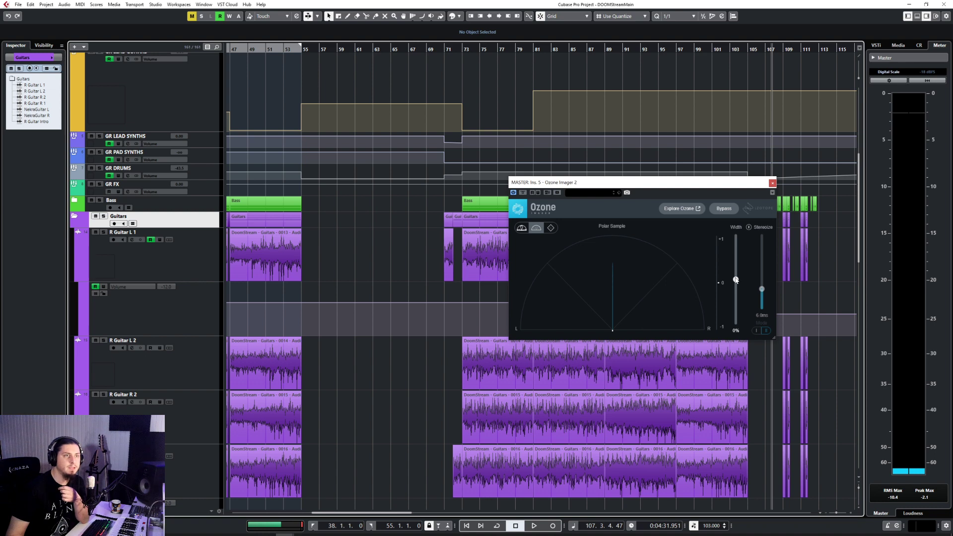
Set the Ozone Imager 2 width to 2% and play from bar 70 to compare the mix with the effect bypassed
{"action": "scroll", "coordinate": [737, 280], "scroll_direction": "up", "scroll_amount": 2}
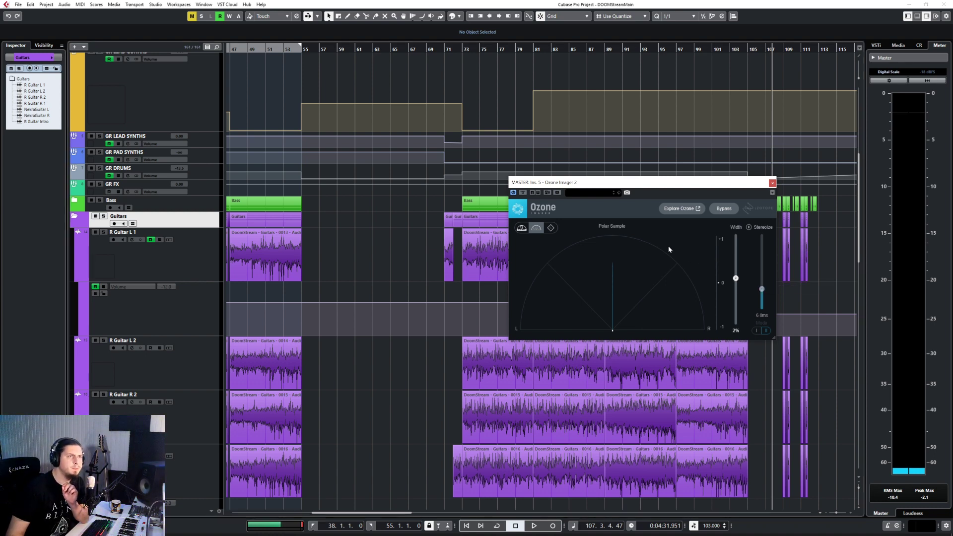
{"action": "left_click", "coordinate": [436, 49]}
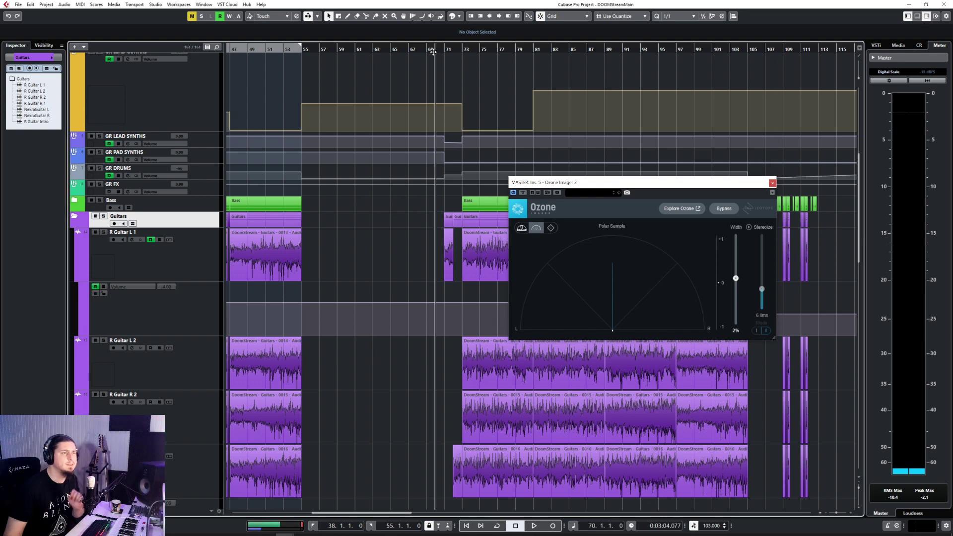
{"action": "key", "text": "space"}
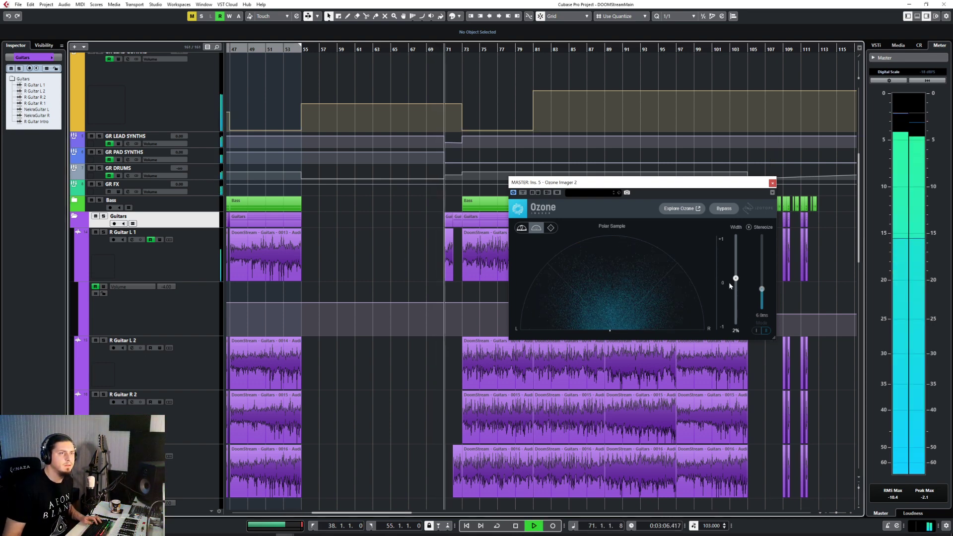
{"action": "left_click", "coordinate": [514, 193]}
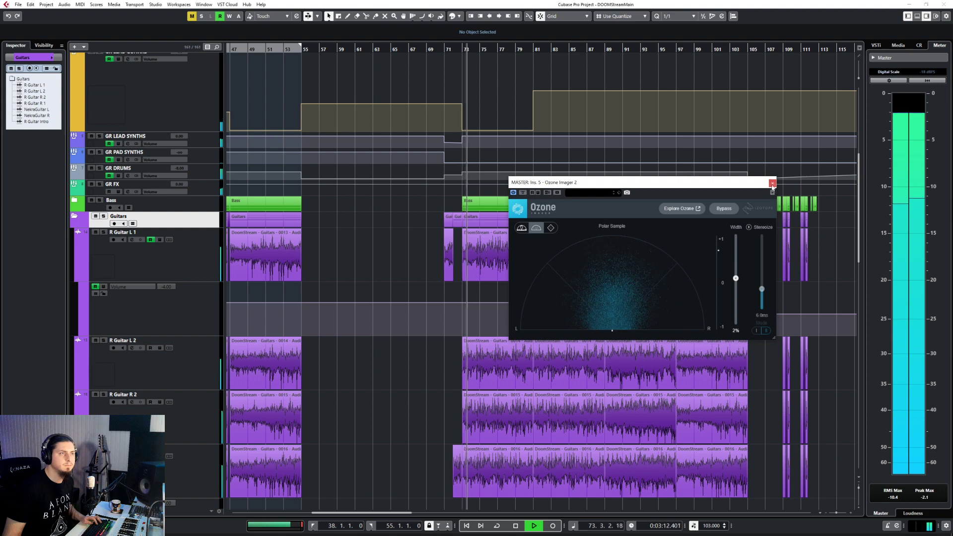
{"action": "left_click", "coordinate": [243, 224]}
Toggle the bypass of Ozone Imager 2 on the MASTER track during playback to compare the stereo width, and stop playback
{"action": "scroll", "coordinate": [367, 231], "scroll_direction": "up", "scroll_amount": 10}
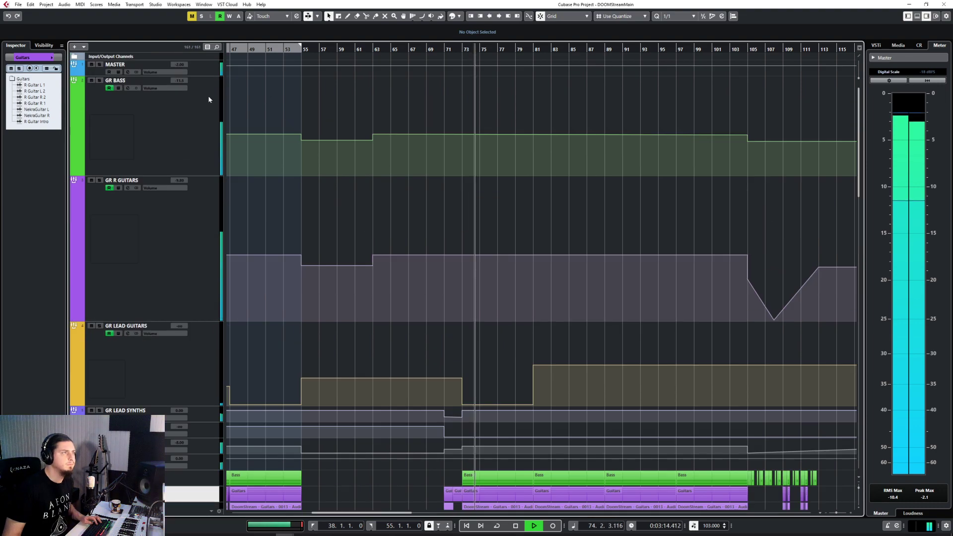
{"action": "left_click", "coordinate": [201, 65]}
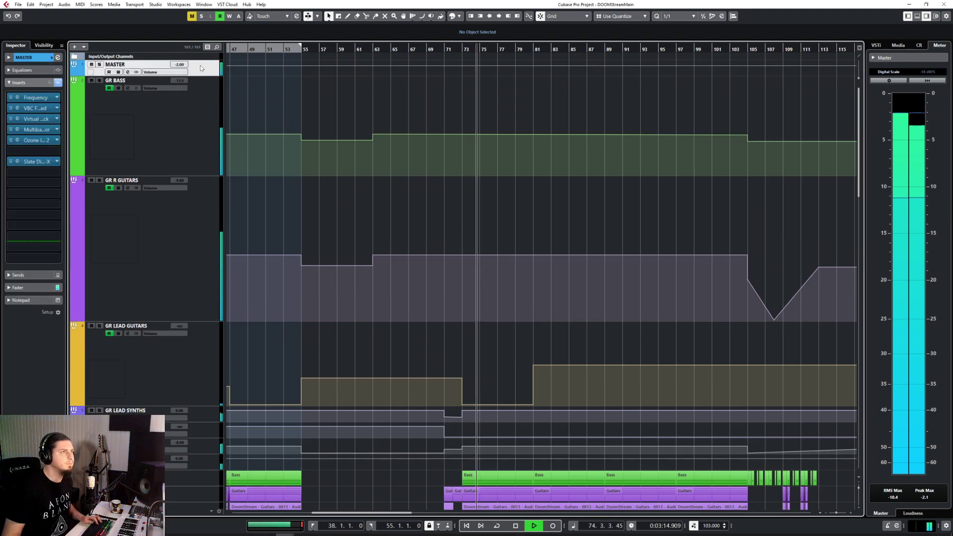
{"action": "left_click", "coordinate": [11, 142]}
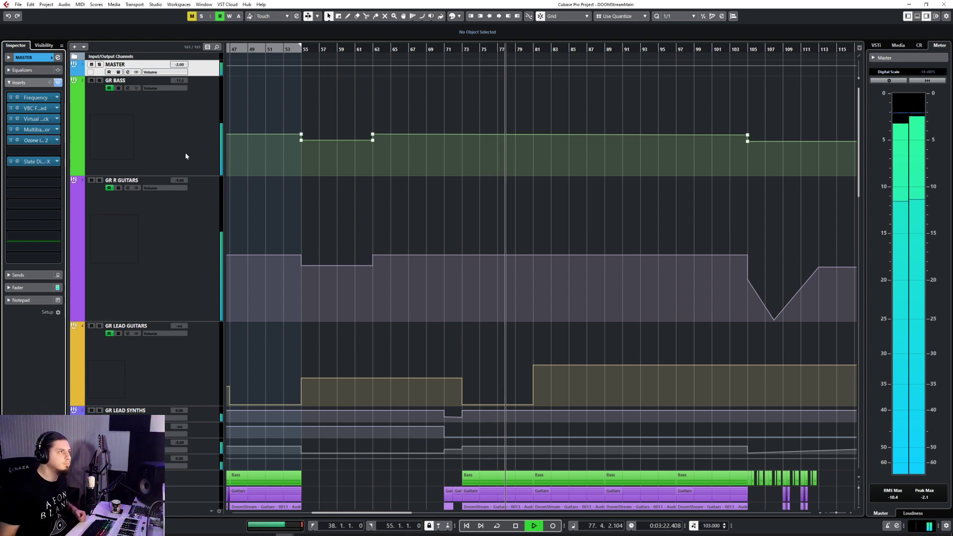
{"action": "left_click", "coordinate": [16, 142]}
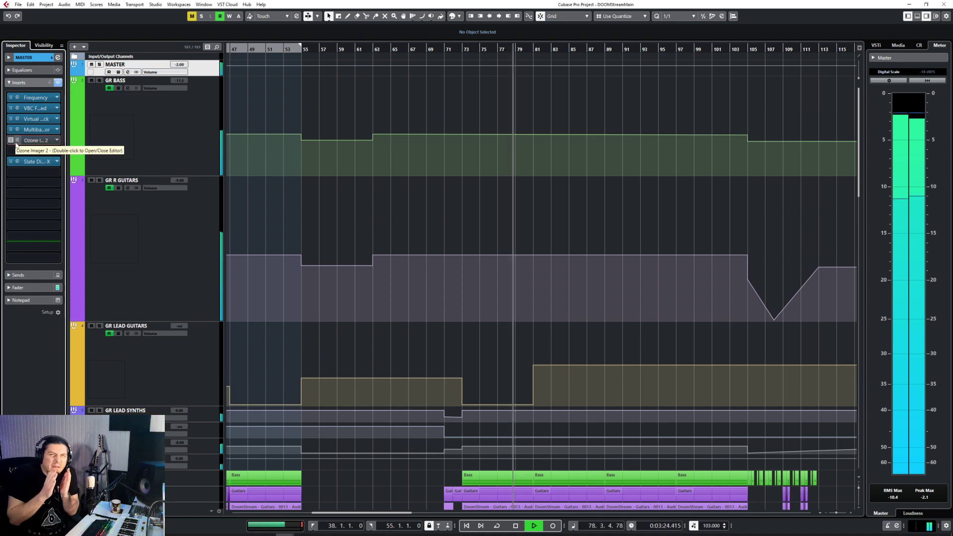
{"action": "left_click", "coordinate": [14, 139]}
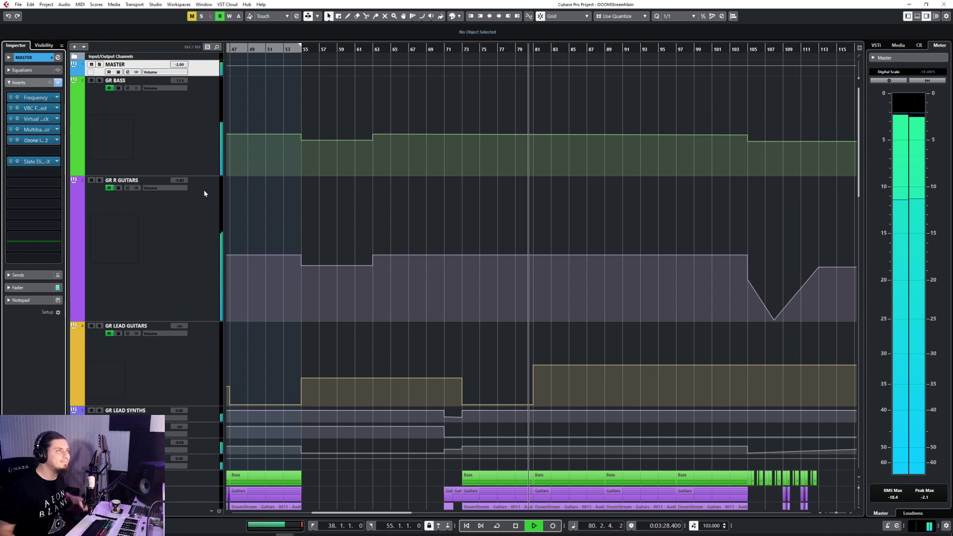
{"action": "key", "text": "space"}
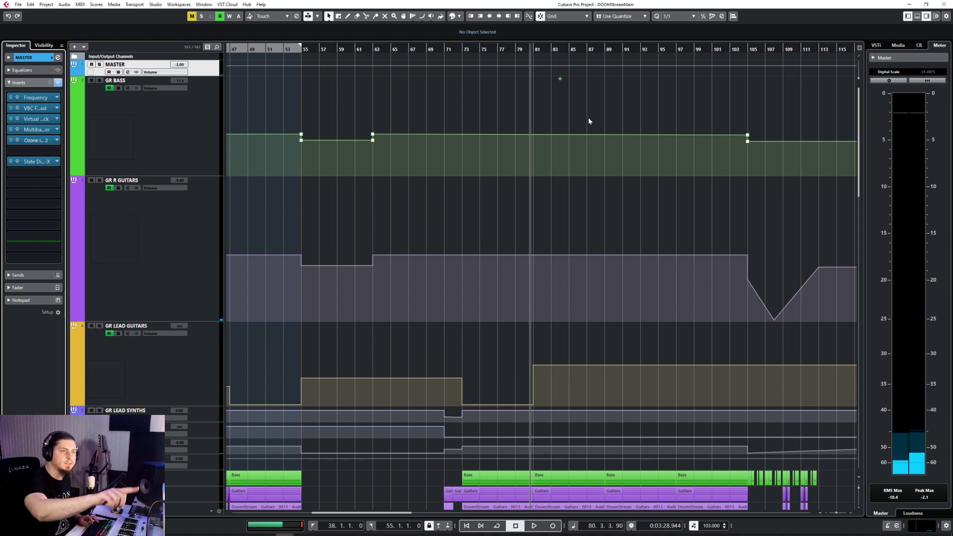
Expand the Lead Guitars folder track and play the mix from bar 80 to bar 89
{"action": "scroll", "coordinate": [588, 119], "scroll_direction": "down", "scroll_amount": 8}
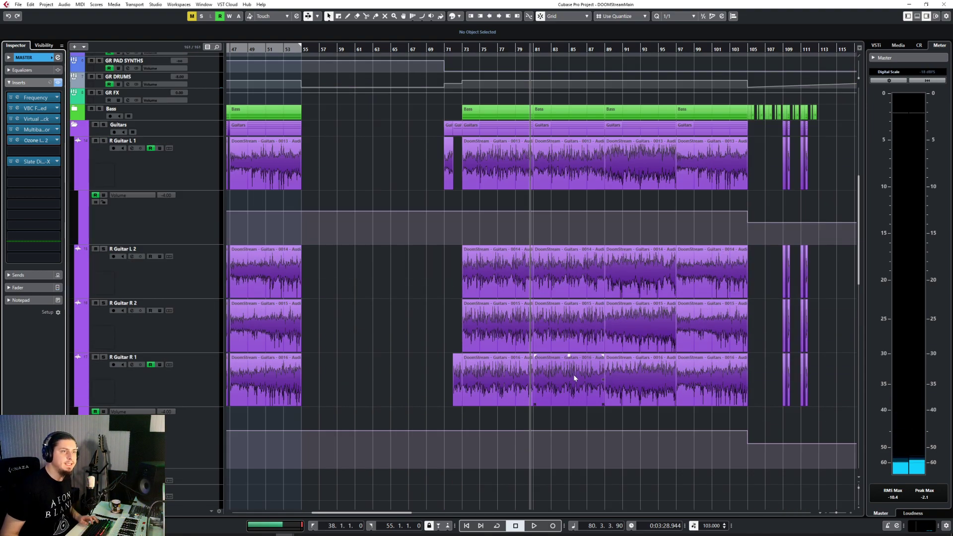
{"action": "scroll", "coordinate": [574, 378], "scroll_direction": "down", "scroll_amount": 10}
{"action": "scroll", "coordinate": [580, 264], "scroll_direction": "up", "scroll_amount": 3}
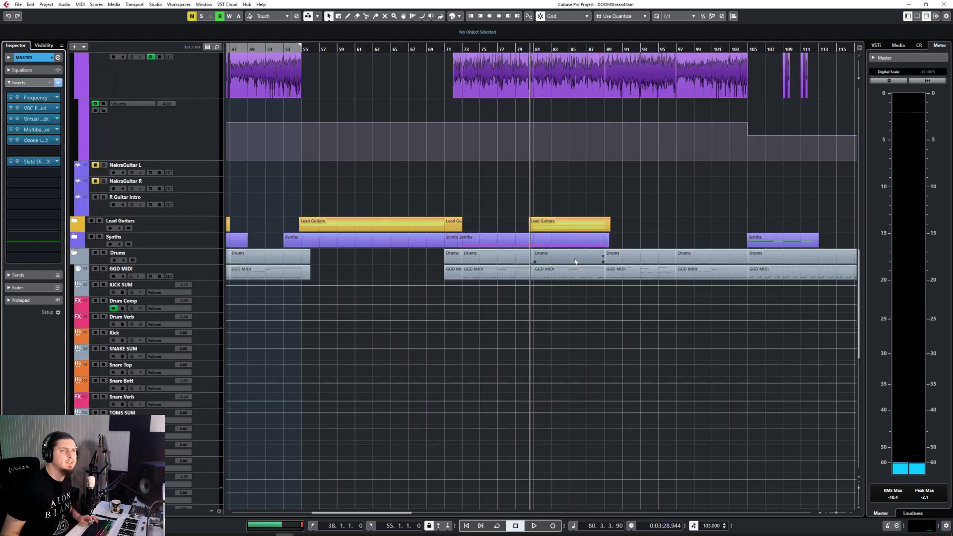
{"action": "left_click", "coordinate": [109, 228]}
{"action": "scroll", "coordinate": [513, 221], "scroll_direction": "up", "scroll_amount": 7}
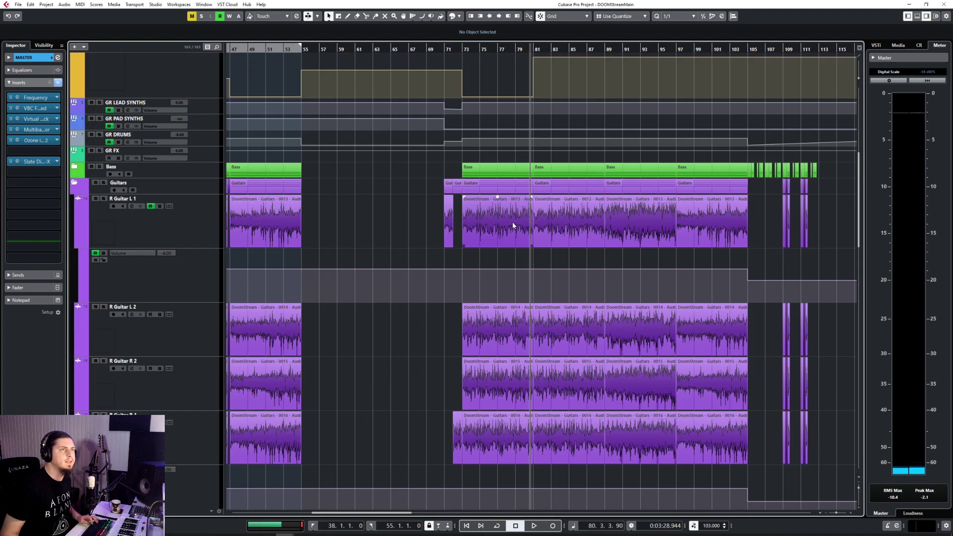
{"action": "key", "text": "space"}
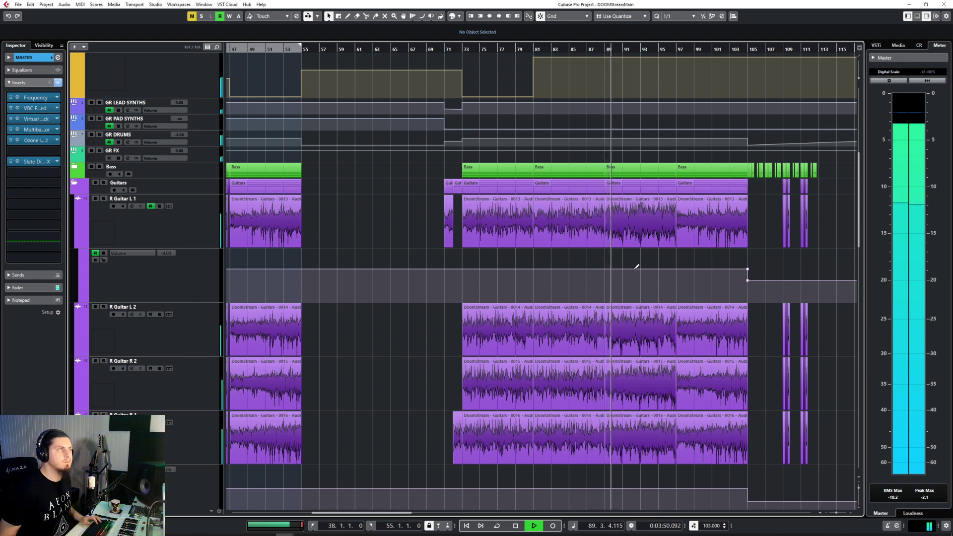
{"action": "key", "text": "space"}
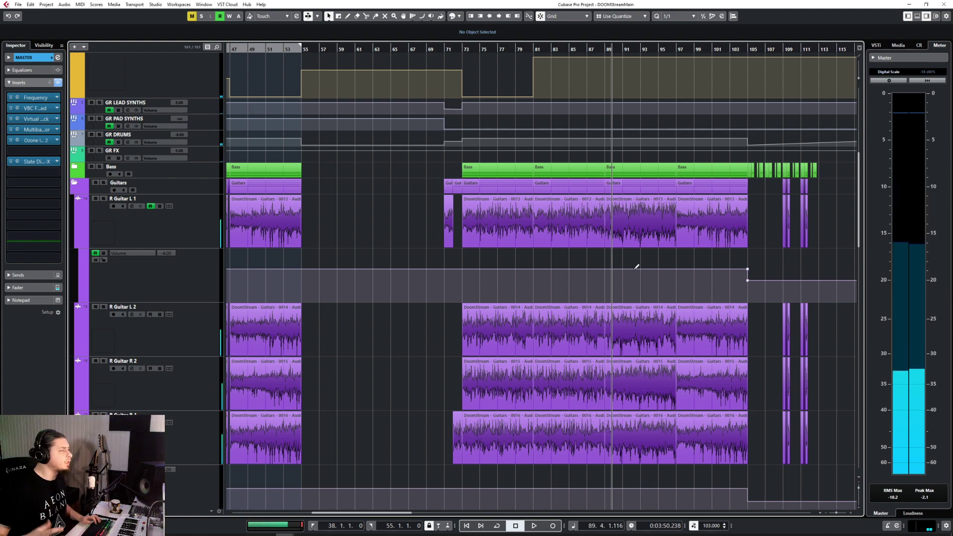
Bypass the first five MASTER inserts, from Frequency through Ozone Imager 2, and place the project cursor at bar 81
{"action": "scroll", "coordinate": [634, 269], "scroll_direction": "up", "scroll_amount": 5}
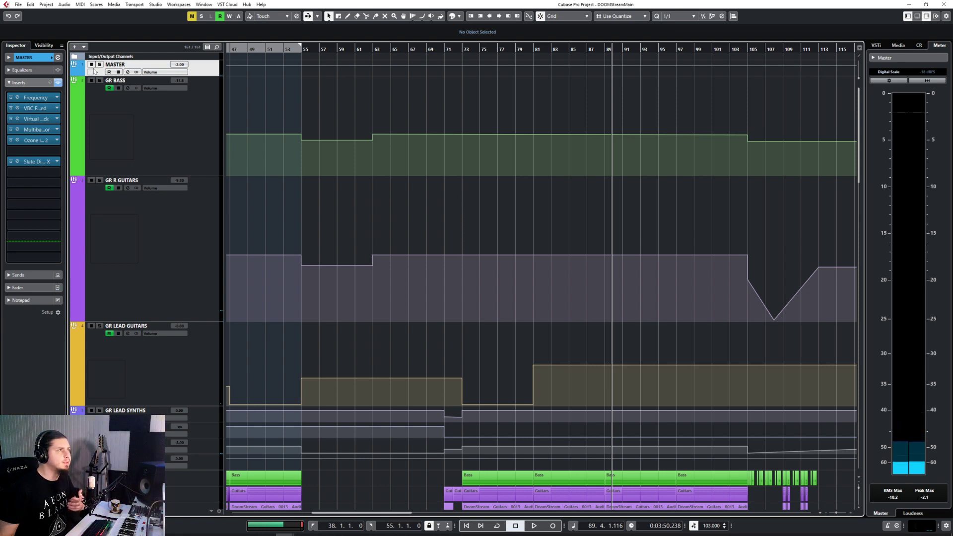
{"action": "left_click", "coordinate": [11, 99]}
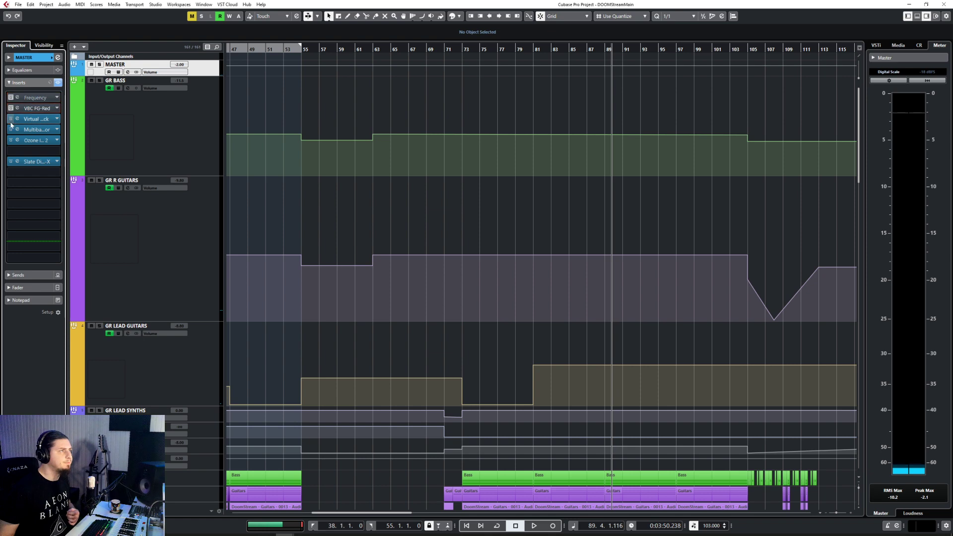
{"action": "scroll", "coordinate": [402, 246], "scroll_direction": "down", "scroll_amount": 5}
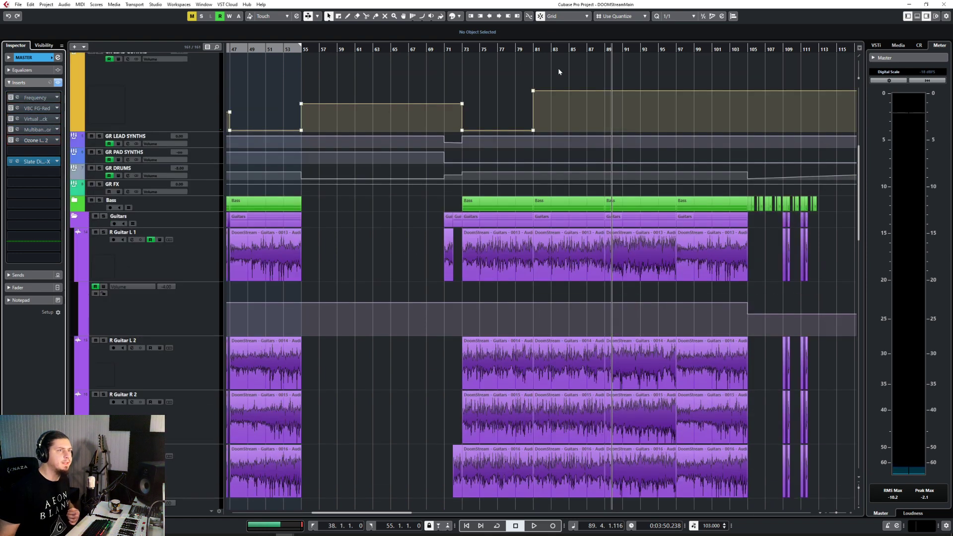
{"action": "left_click", "coordinate": [535, 50]}
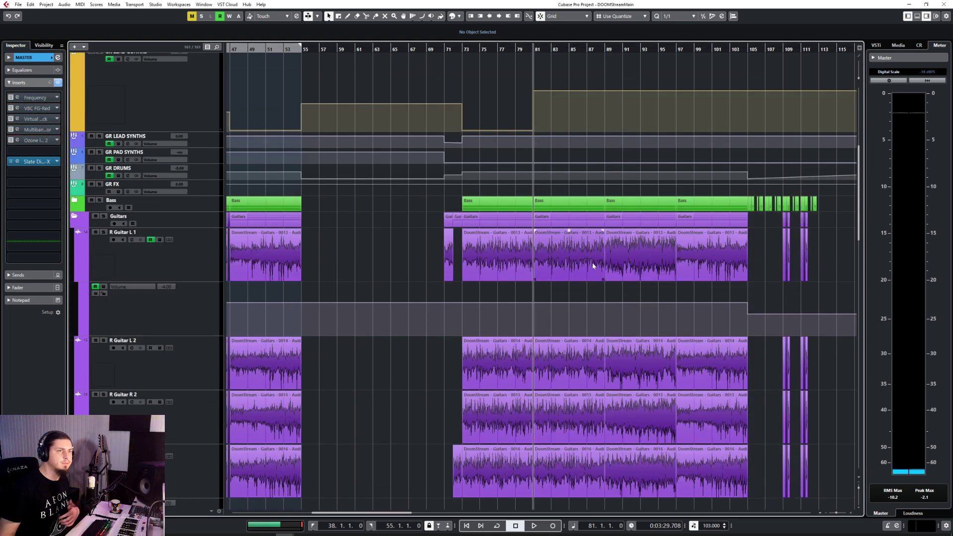
{"action": "scroll", "coordinate": [594, 317], "scroll_direction": "down", "scroll_amount": 7}
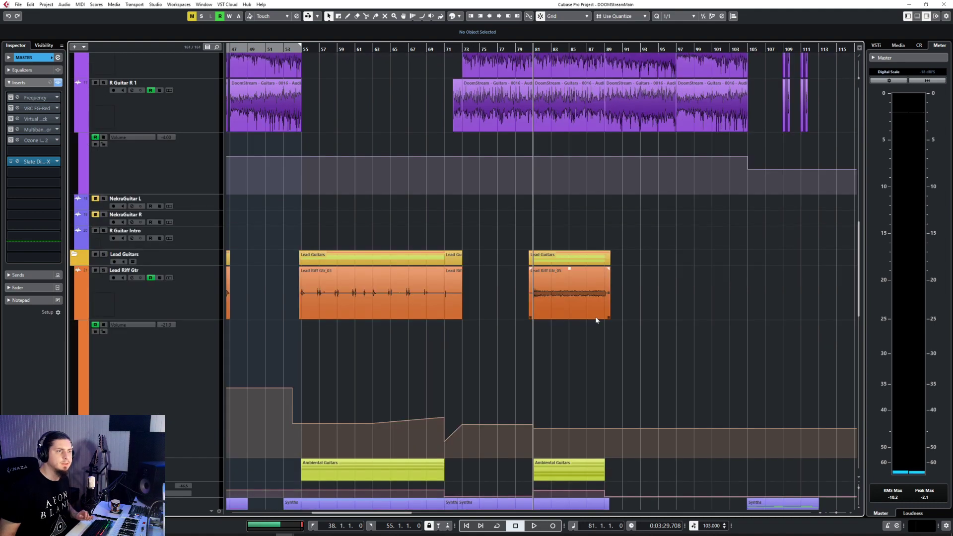
{"action": "scroll", "coordinate": [595, 316], "scroll_direction": "up", "scroll_amount": 12}
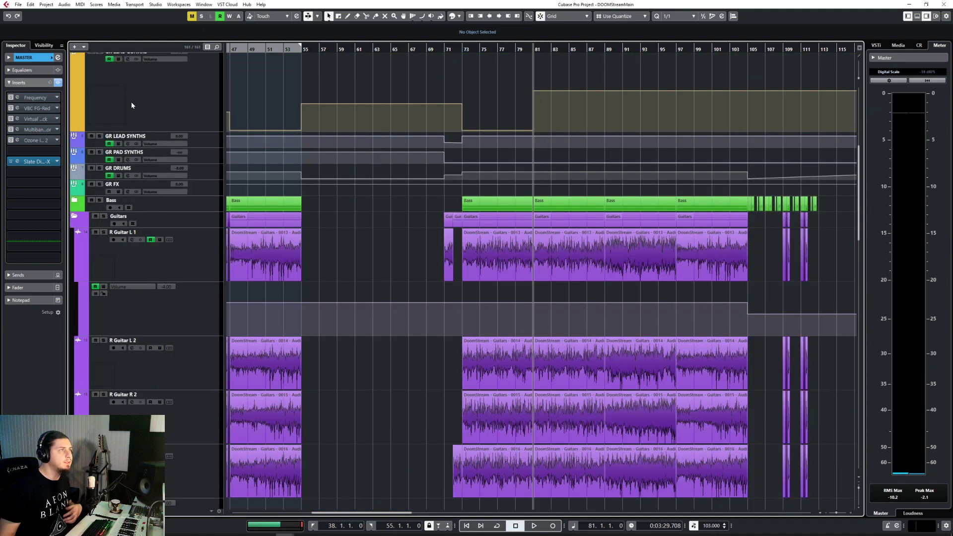
Examine the settings of the Frequency, Virtual Mix Rack, MultibandCompressor and Ozone Imager 2 inserts on the MASTER track
{"action": "double_click", "coordinate": [26, 100]}
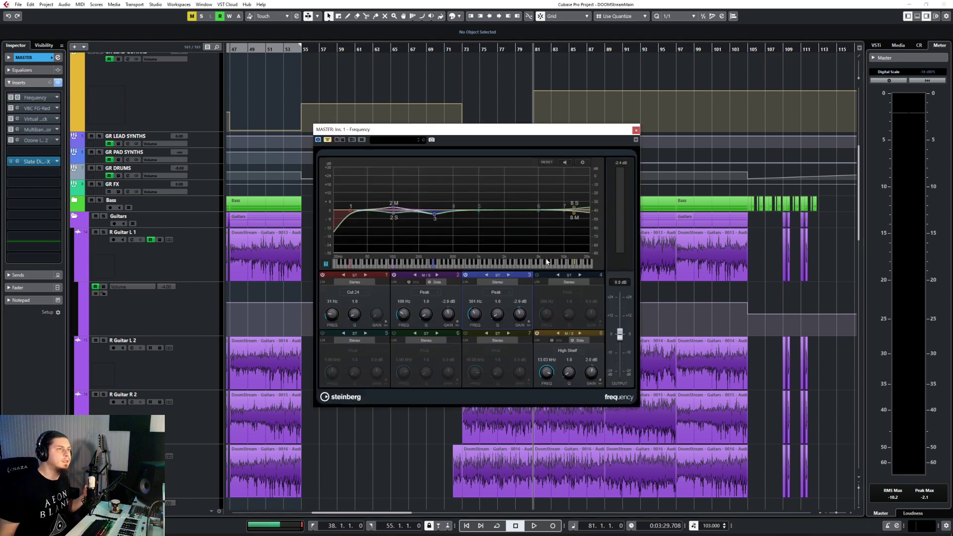
{"action": "left_click", "coordinate": [636, 130]}
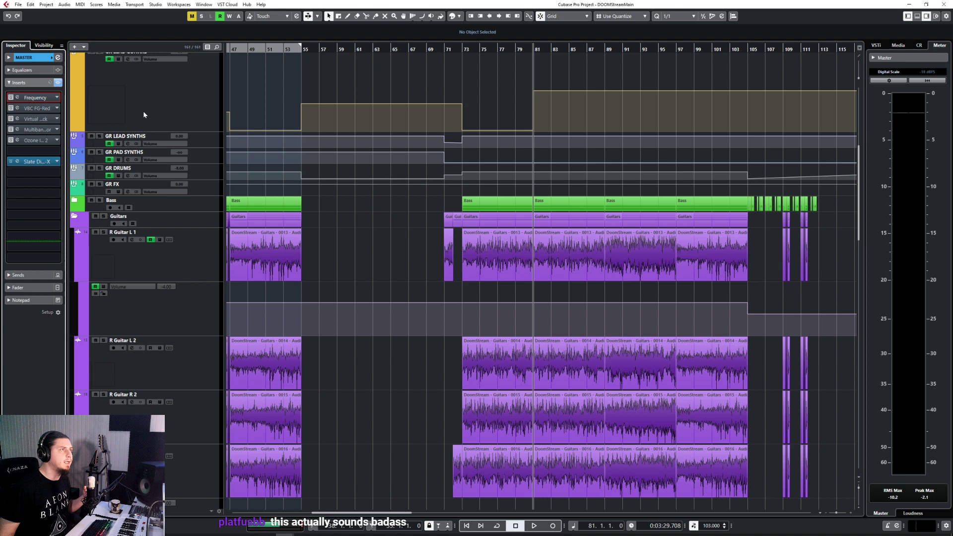
{"action": "double_click", "coordinate": [35, 119]}
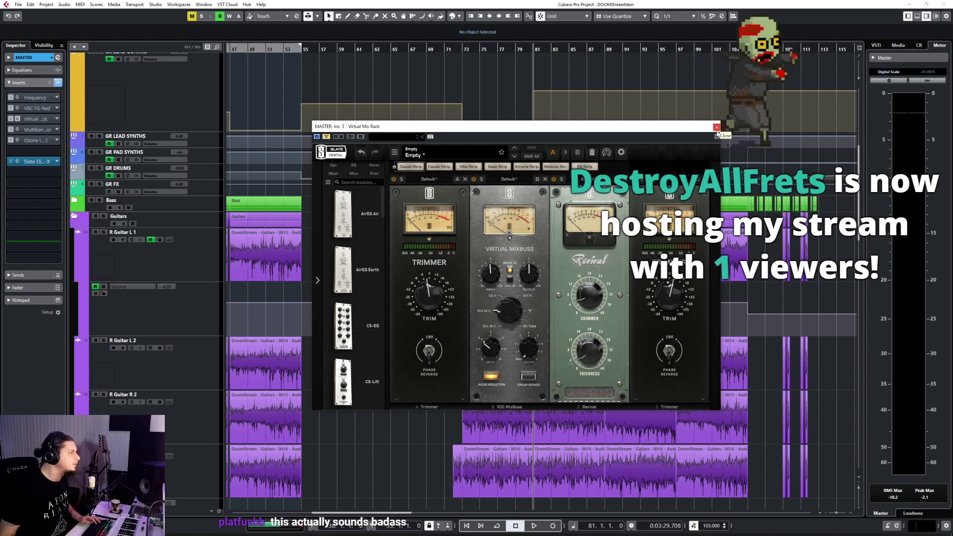
{"action": "left_click", "coordinate": [718, 129]}
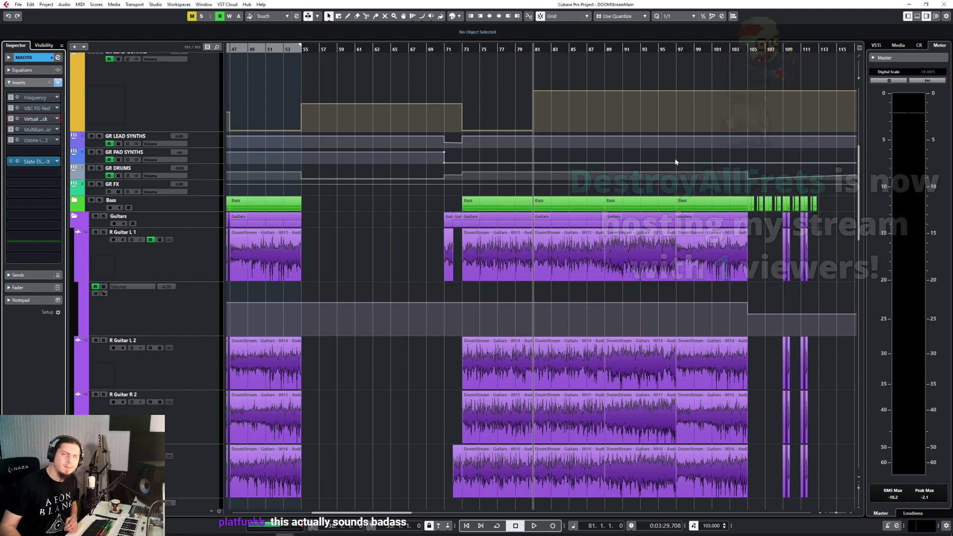
{"action": "left_click", "coordinate": [17, 130]}
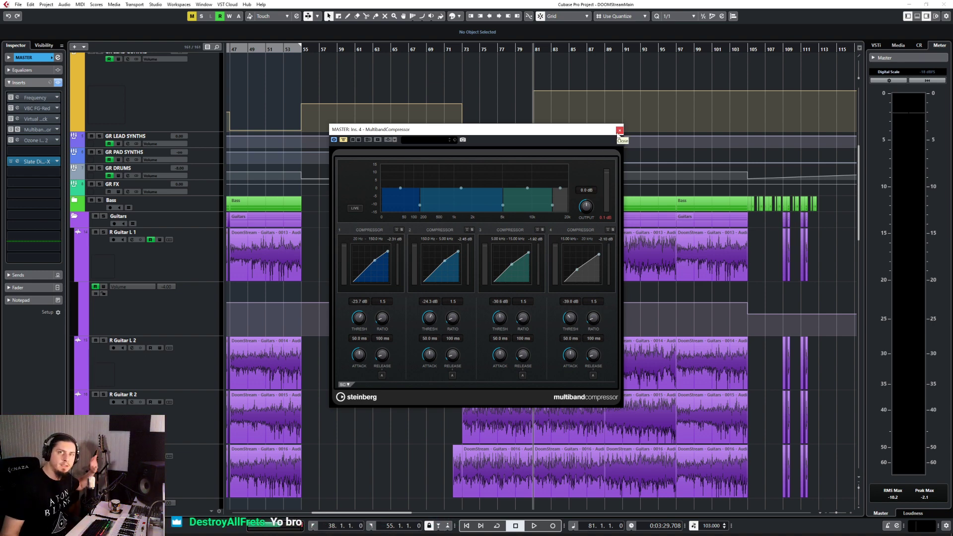
{"action": "left_click", "coordinate": [619, 130]}
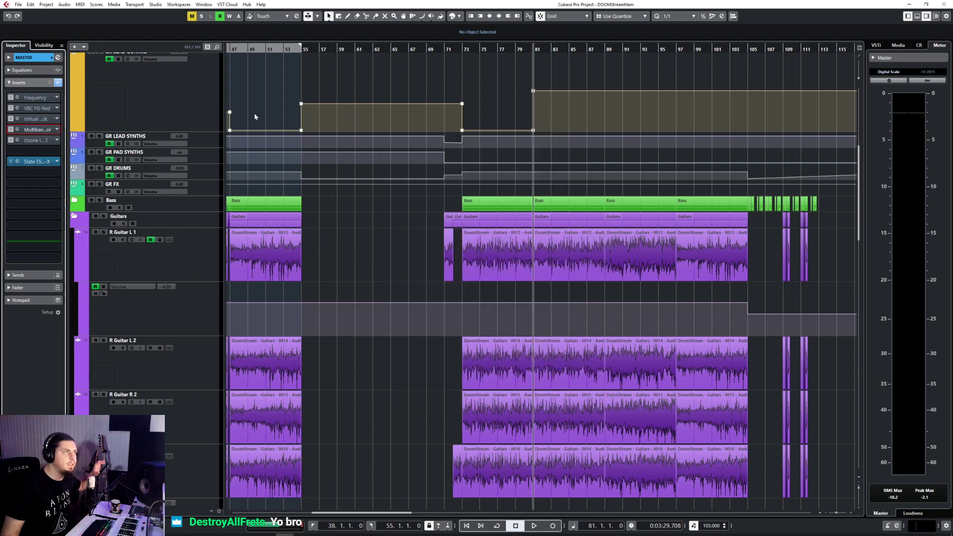
{"action": "left_click", "coordinate": [18, 141]}
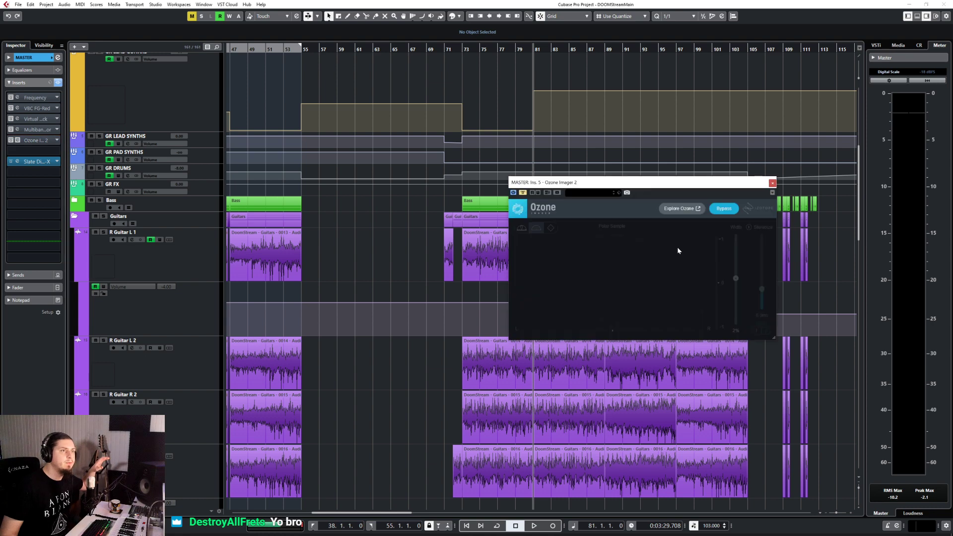
{"action": "left_click", "coordinate": [772, 184]}
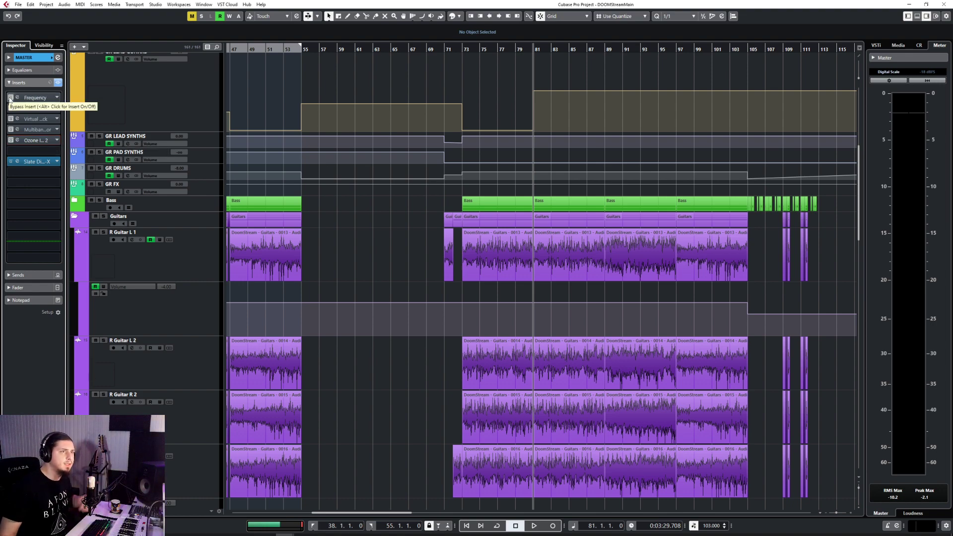
Play from bar 81 while reactivating Frequency, VBC FG-Red, Virtual Mix Rack, MultibandCompressor and Ozone Imager 2 one by one, and stop playback
{"action": "scroll", "coordinate": [740, 245], "scroll_direction": "up", "scroll_amount": 2}
{"action": "scroll", "coordinate": [521, 231], "scroll_direction": "up", "scroll_amount": 1}
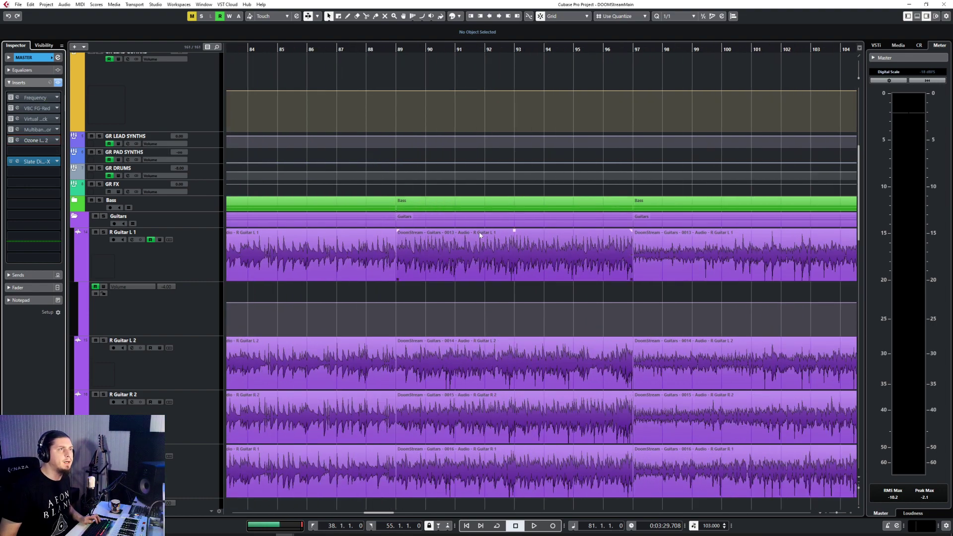
{"action": "scroll", "coordinate": [479, 232], "scroll_direction": "down", "scroll_amount": 1}
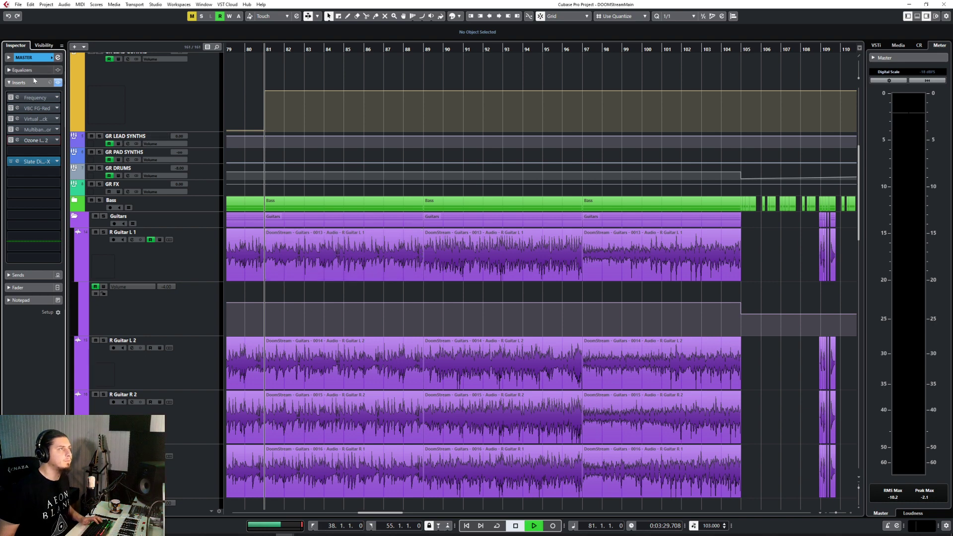
{"action": "key", "text": "space"}
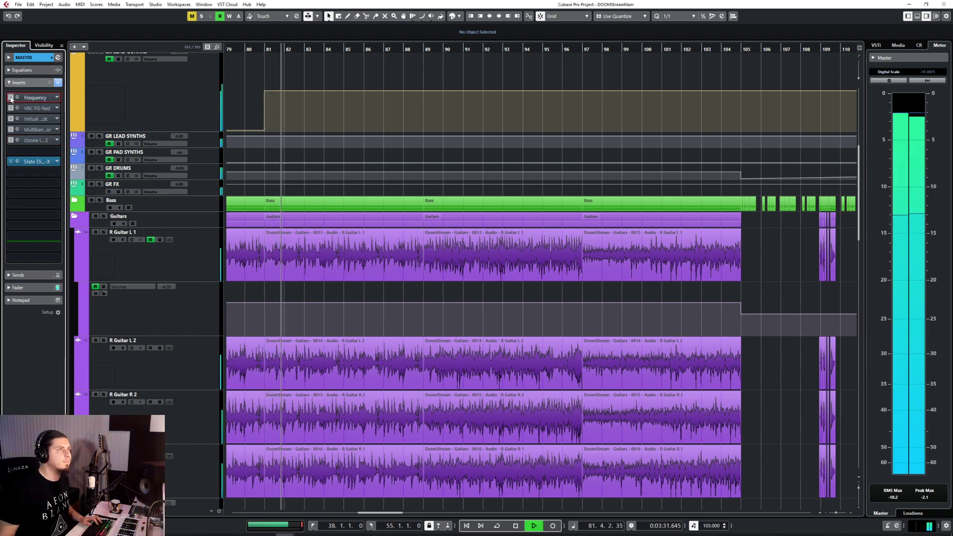
{"action": "left_click", "coordinate": [11, 97]}
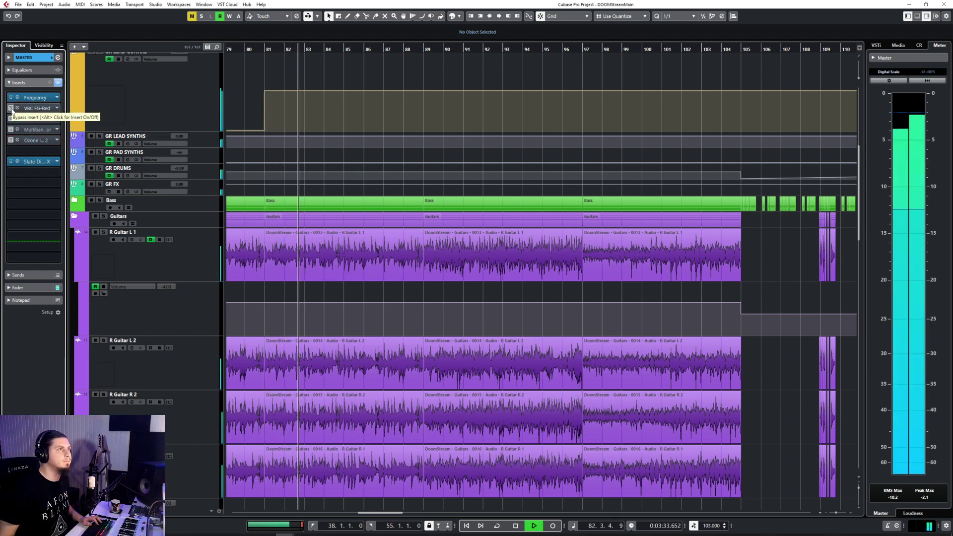
{"action": "left_click", "coordinate": [10, 108]}
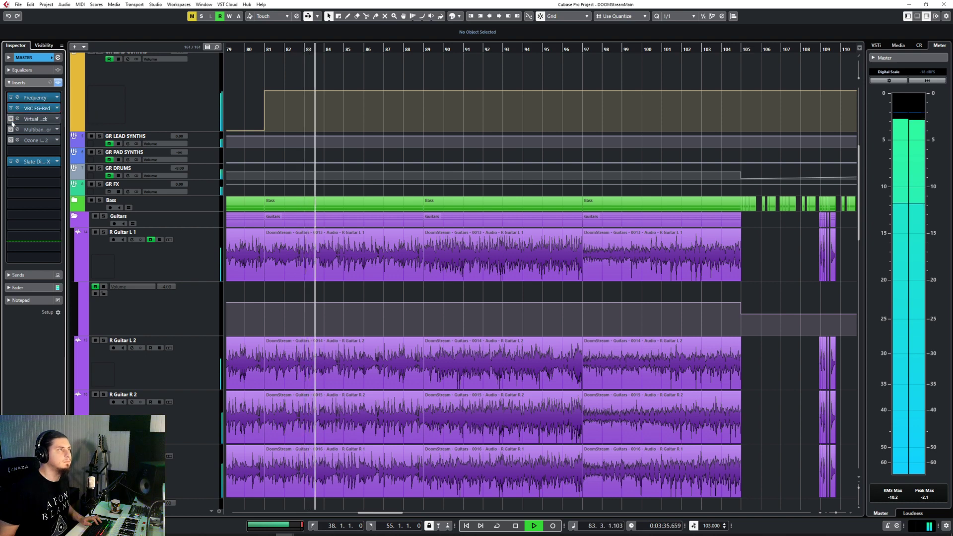
{"action": "left_click", "coordinate": [11, 119]}
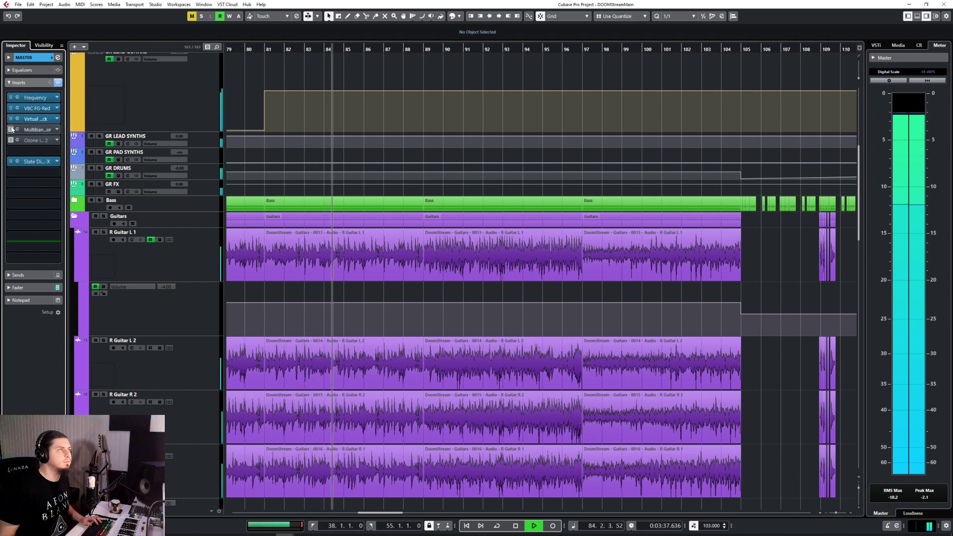
{"action": "left_click", "coordinate": [11, 130]}
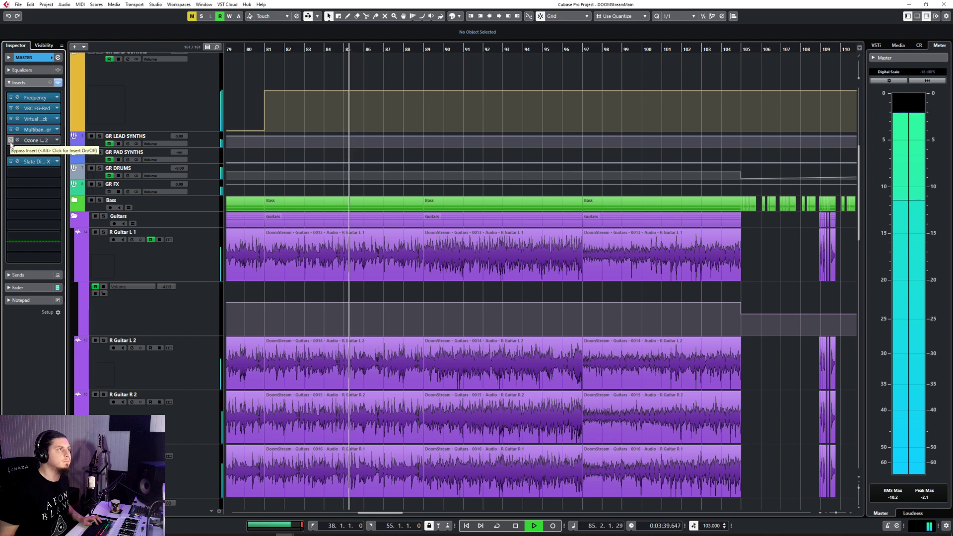
{"action": "left_click", "coordinate": [11, 140]}
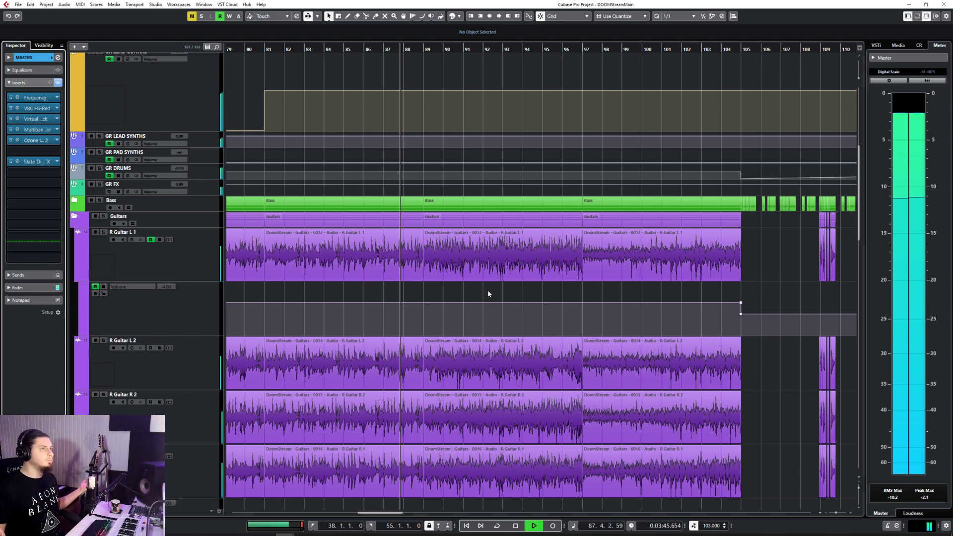
{"action": "key", "text": "space"}
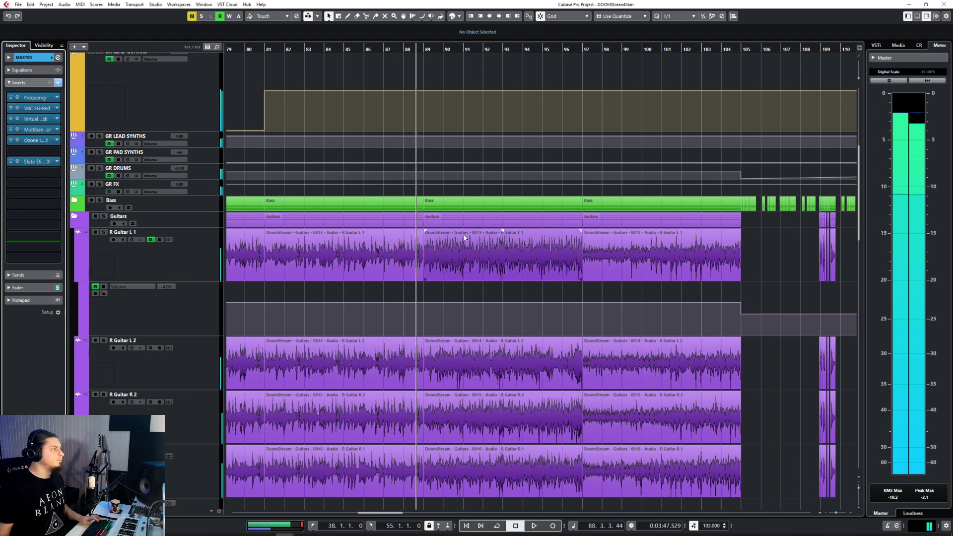